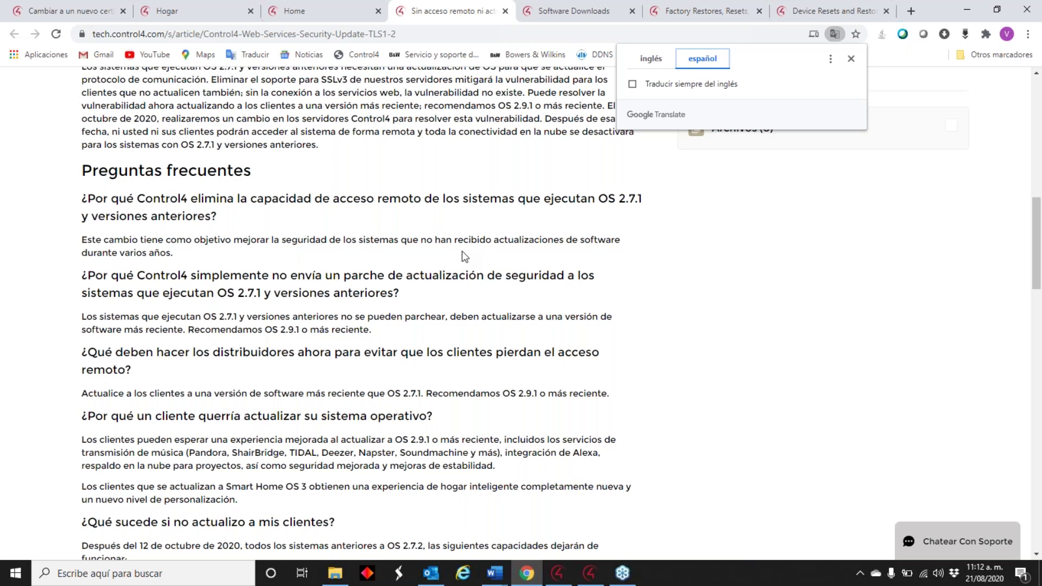
# - Bring System Manager forward to view the HC-250 controller running version 2.5.0
pyautogui.click(588, 580)
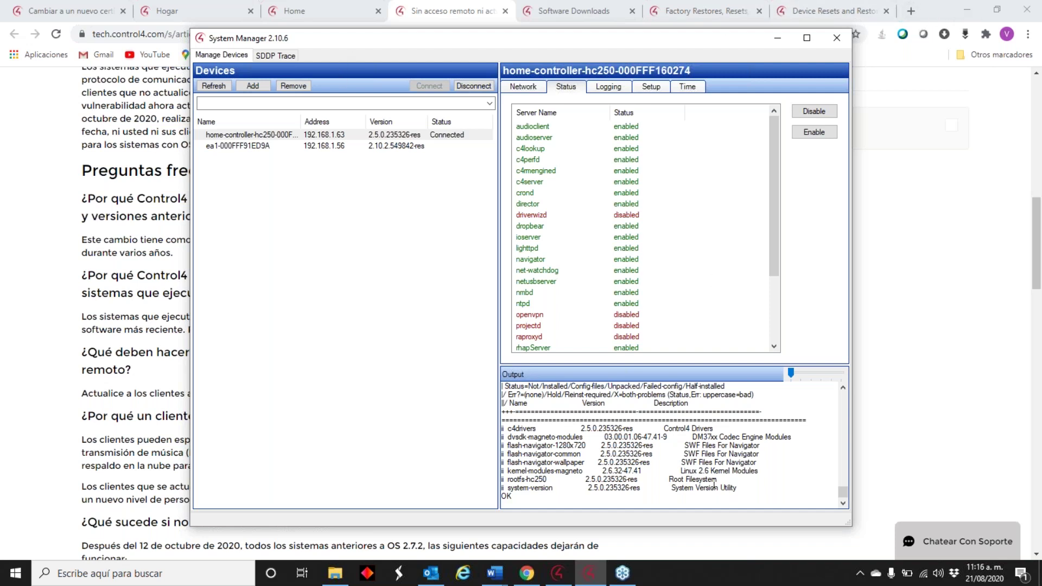
# - Minimize Chrome, close Outlook and bring System Manager to the front
pyautogui.click(954, 22)
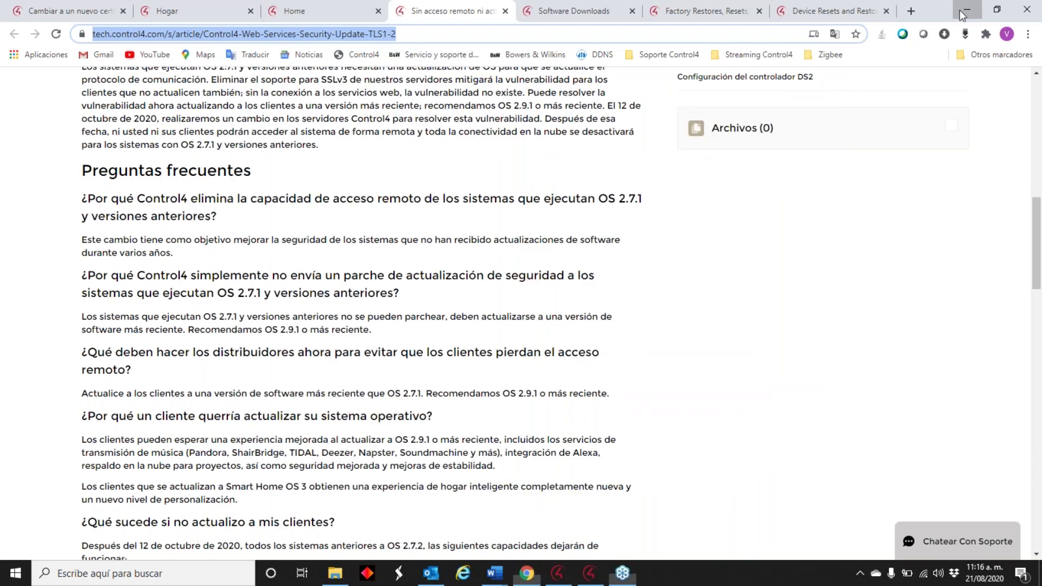
pyautogui.click(960, 10)
pyautogui.click(1036, 6)
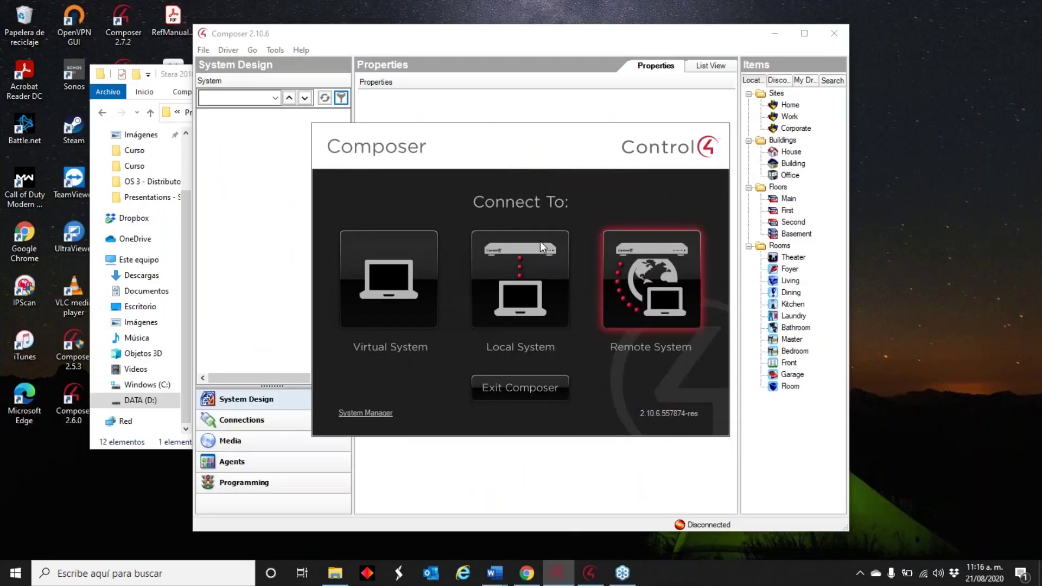
pyautogui.click(590, 573)
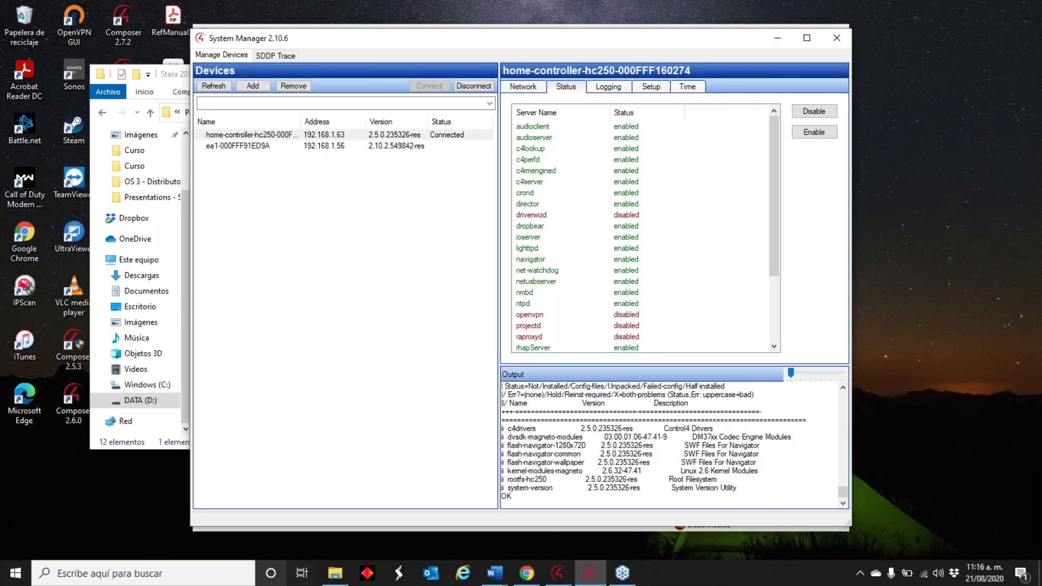
# - Launch Composer 2.5.3 from Windows search past the drivers warning, then return to Chrome
pyautogui.click(140, 575)
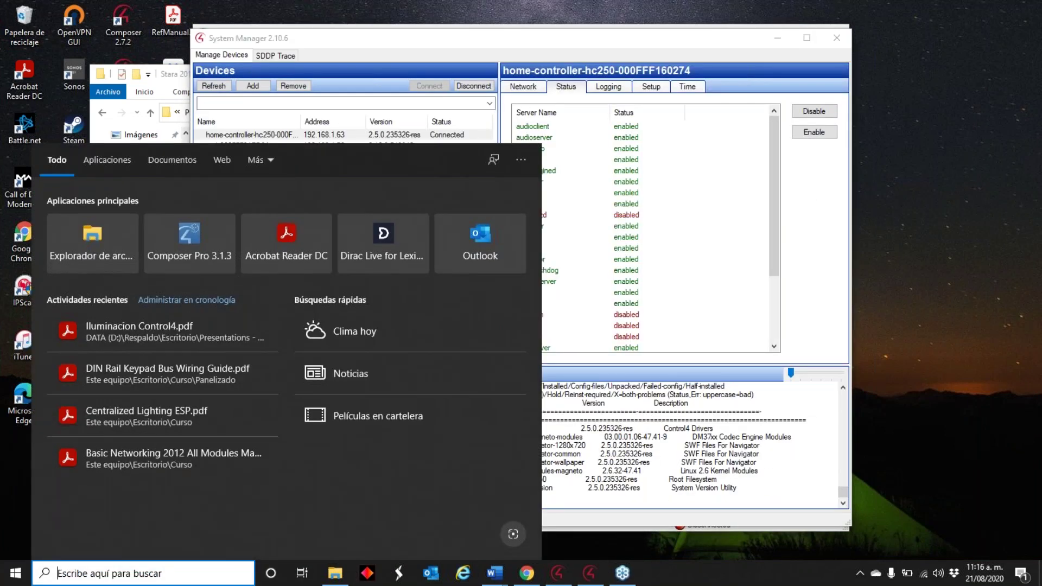
pyautogui.write('2.5.')
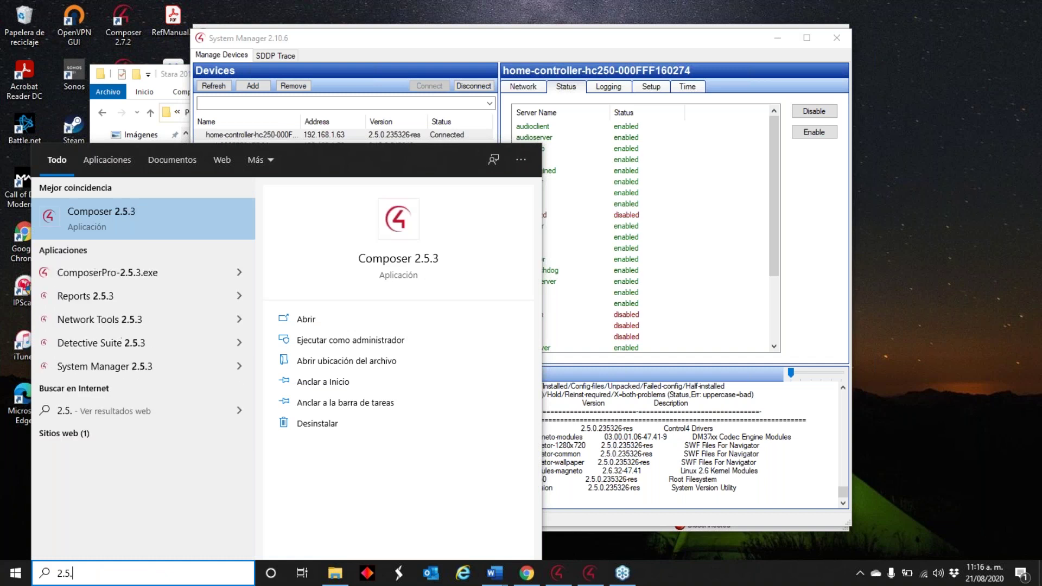
pyautogui.write('3')
pyautogui.press('Return')
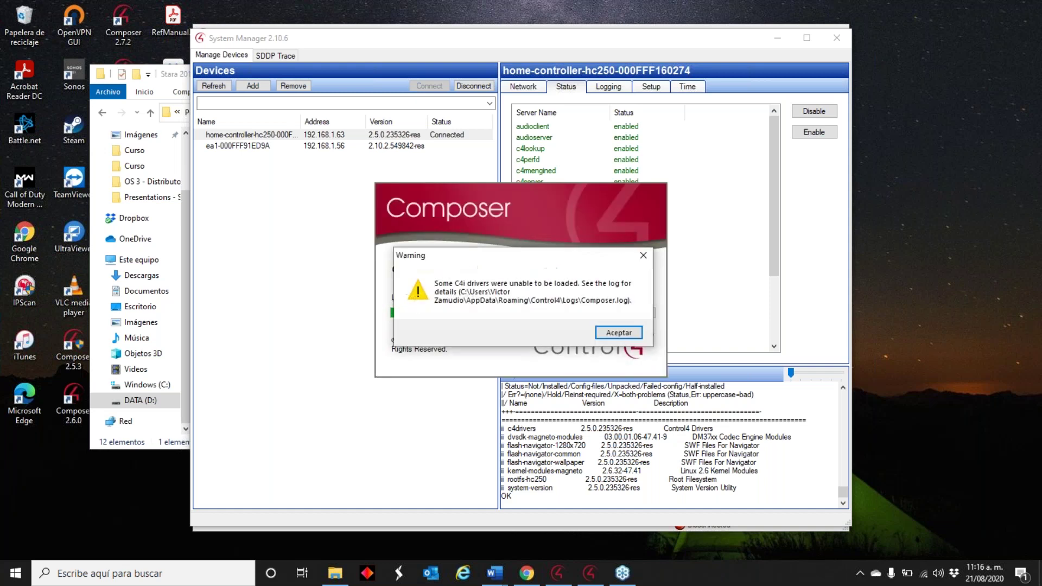
pyautogui.press('Return')
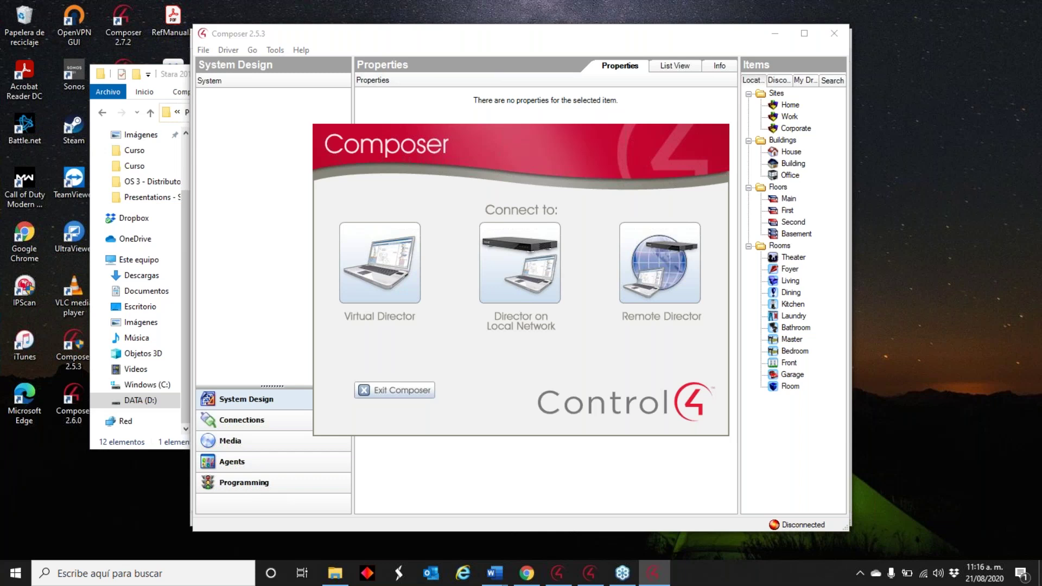
pyautogui.click(516, 580)
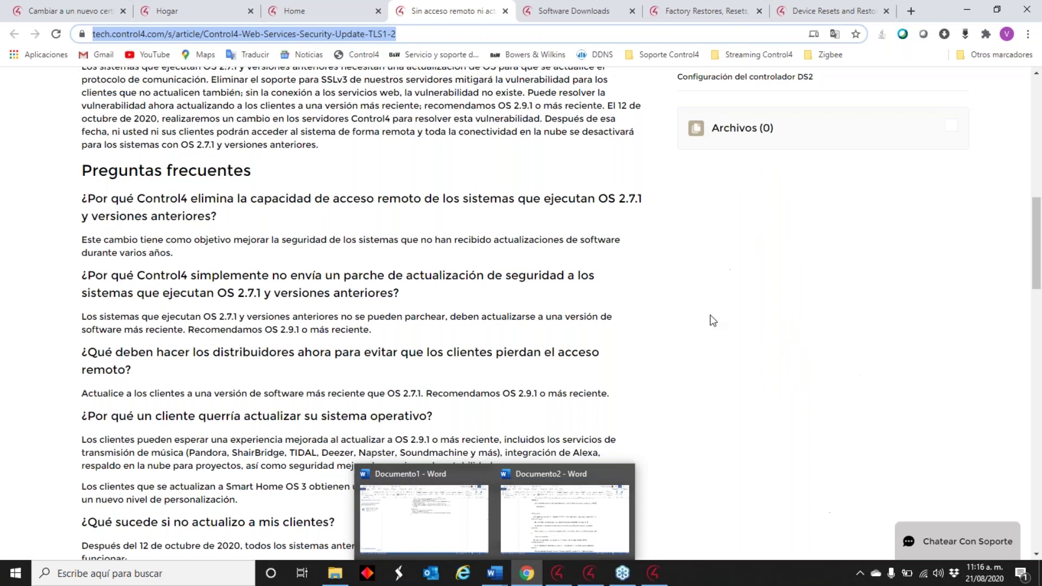
# - Switch through the Chrome tabs to the Factory Restores article
pyautogui.click(566, 2)
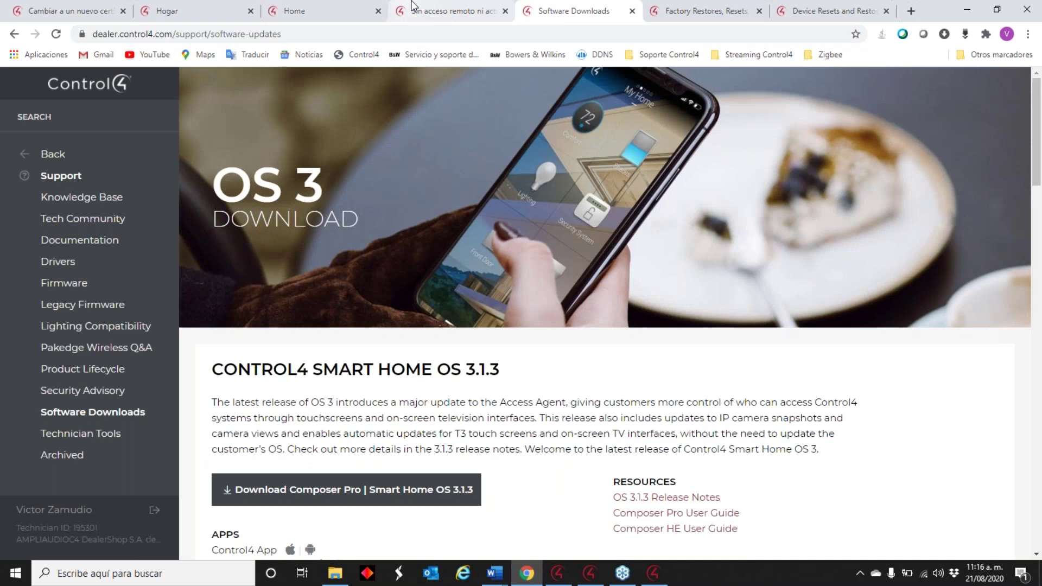
pyautogui.click(412, 6)
pyautogui.click(196, 11)
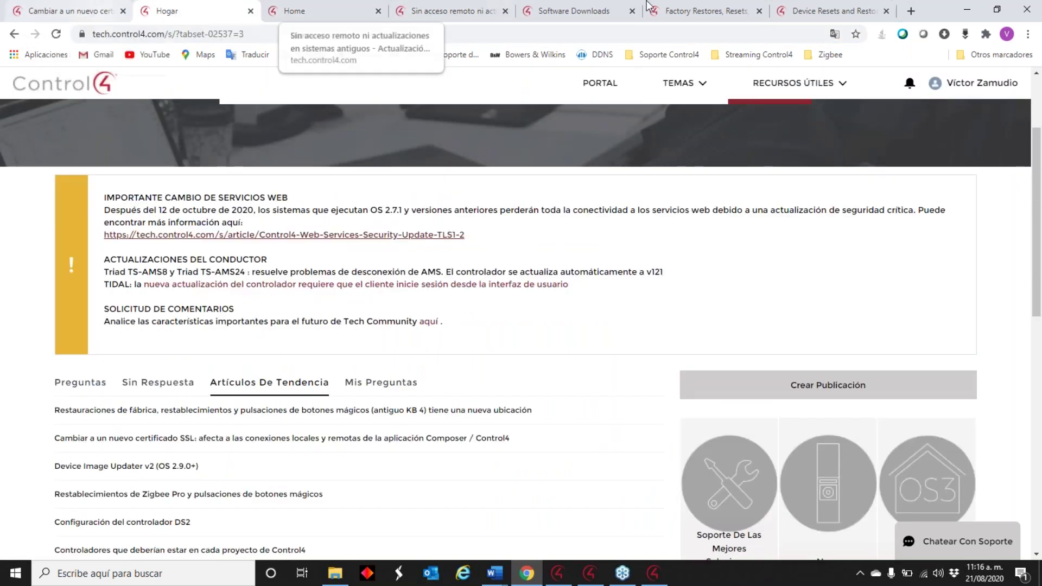
pyautogui.click(697, 11)
# - Copy the article's web address and follow its device resets and restores link
pyautogui.moveTo(219, 37); pyautogui.dragTo(80, 37)
pyautogui.rightClick(119, 37)
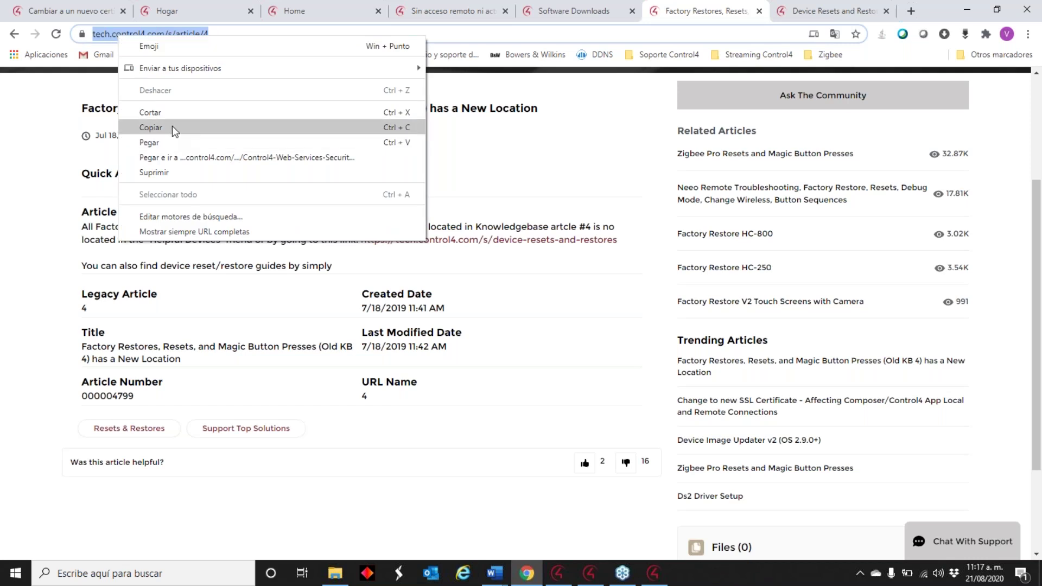
pyautogui.click(171, 127)
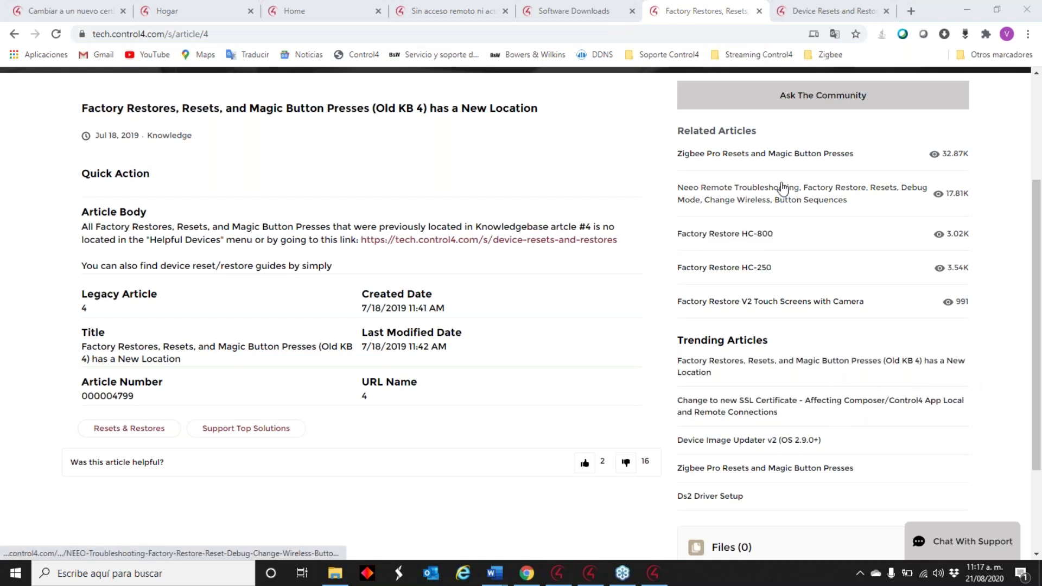
pyautogui.click(515, 246)
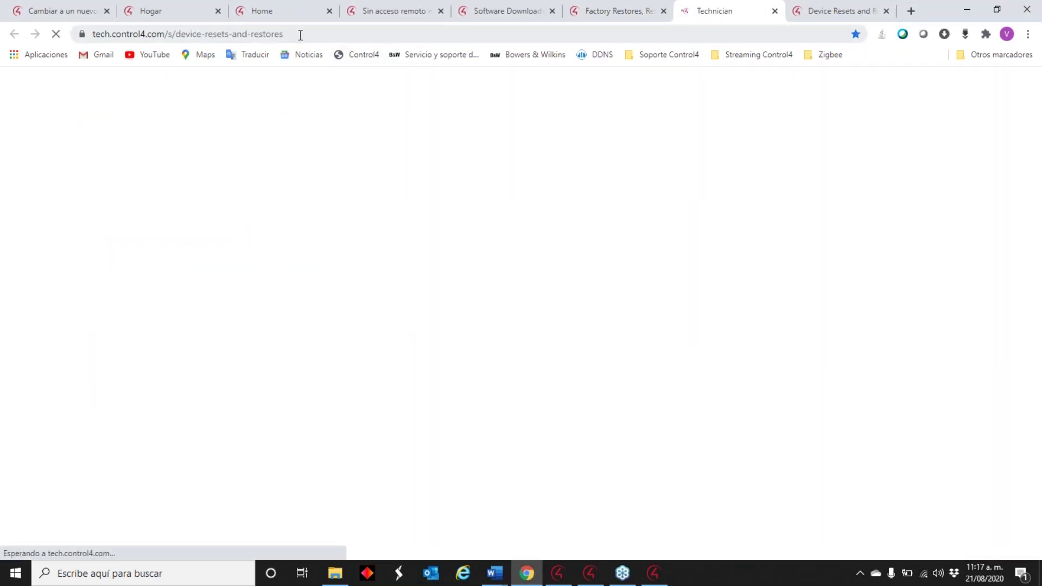
# - Copy the Device Reset & Restores page's web address
pyautogui.click(274, 34)
pyautogui.rightClick(139, 32)
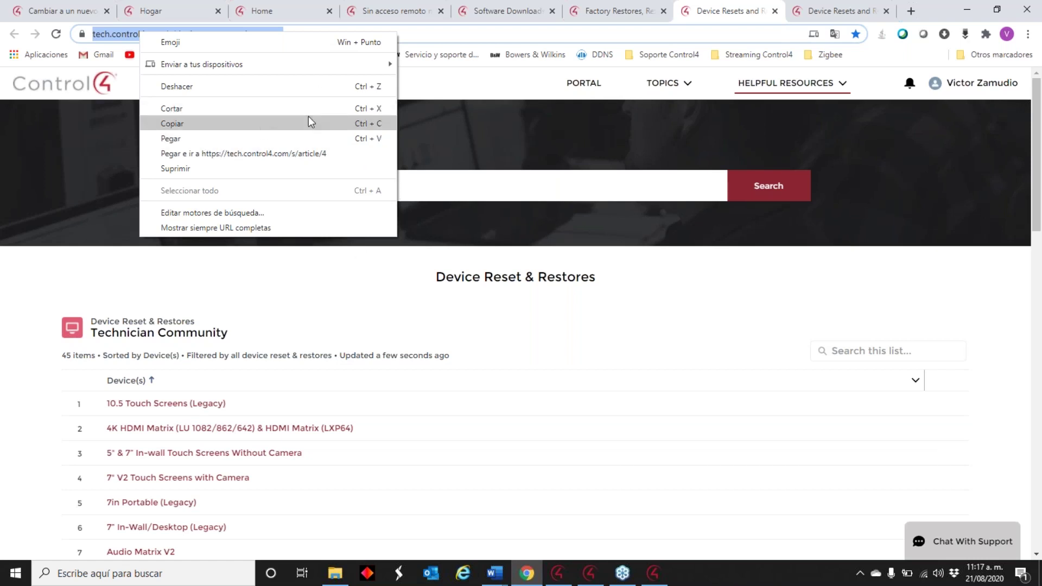
pyautogui.click(244, 123)
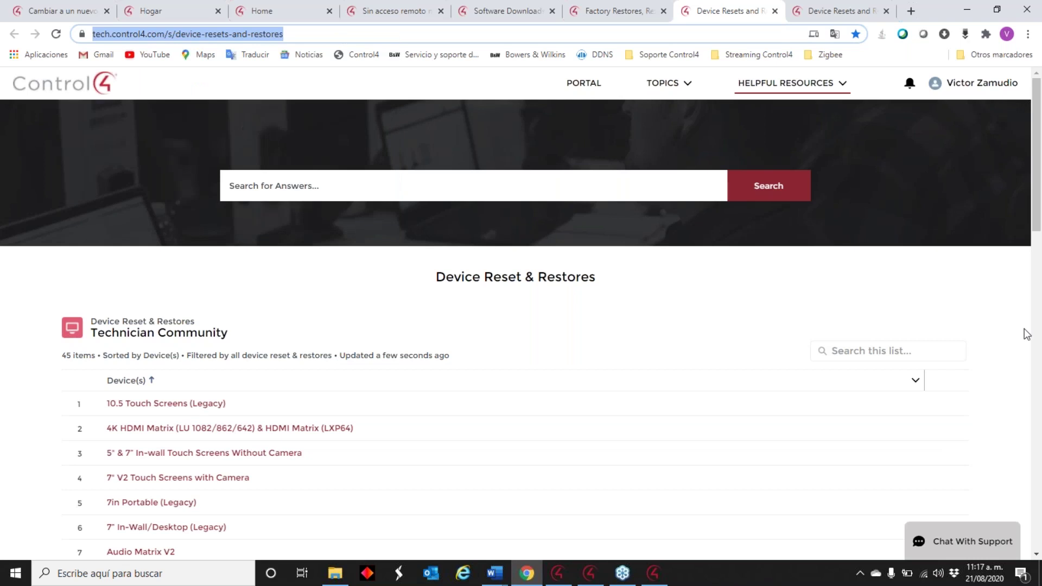
# - Scroll through the 45-device reset list down to Zigbee Pro Devices, then minimize Chrome
pyautogui.click(1001, 346)
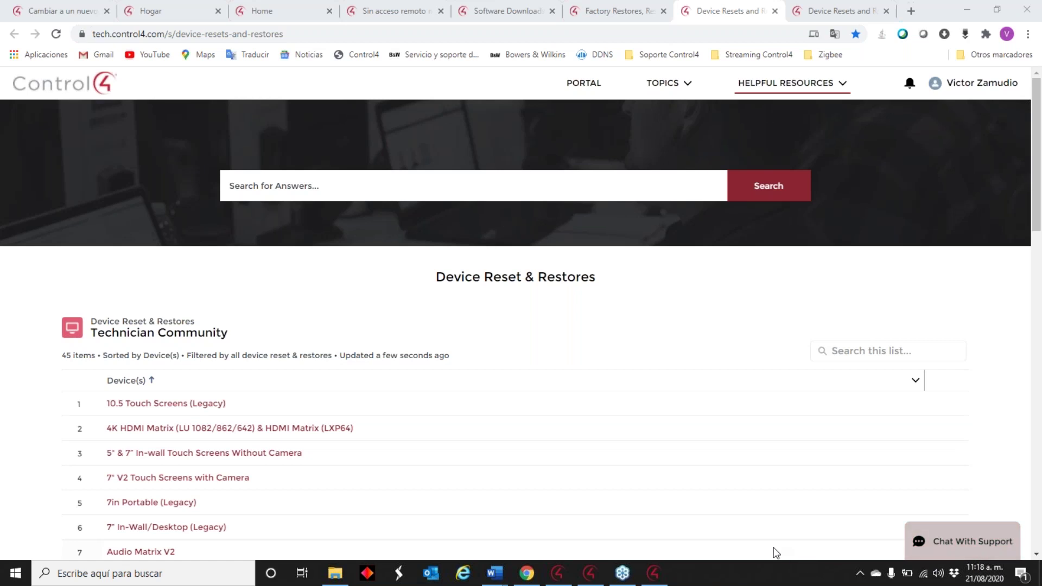
pyautogui.scroll(-6, 595, 449)
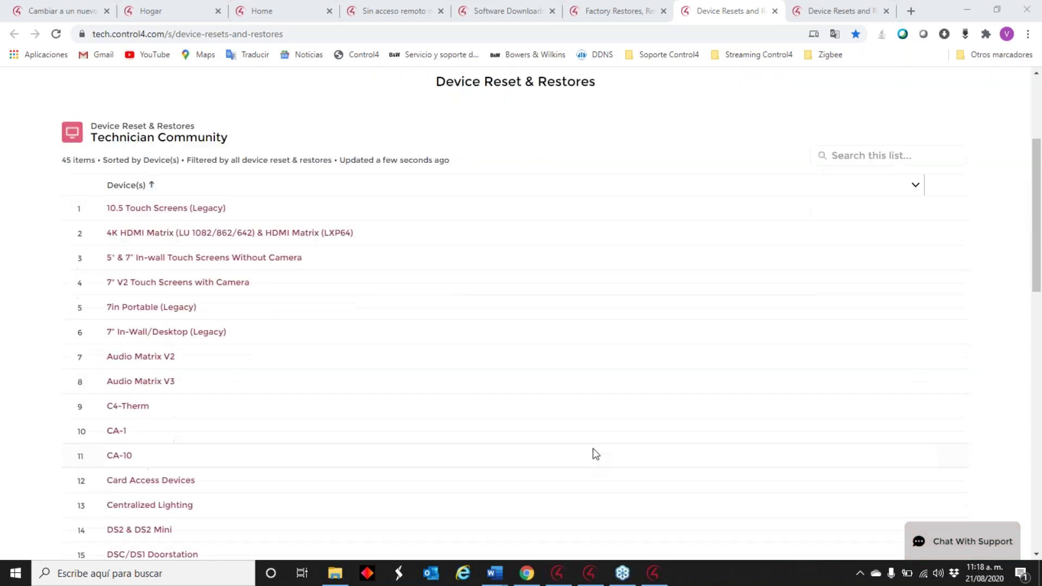
pyautogui.scroll(-7, 596, 449)
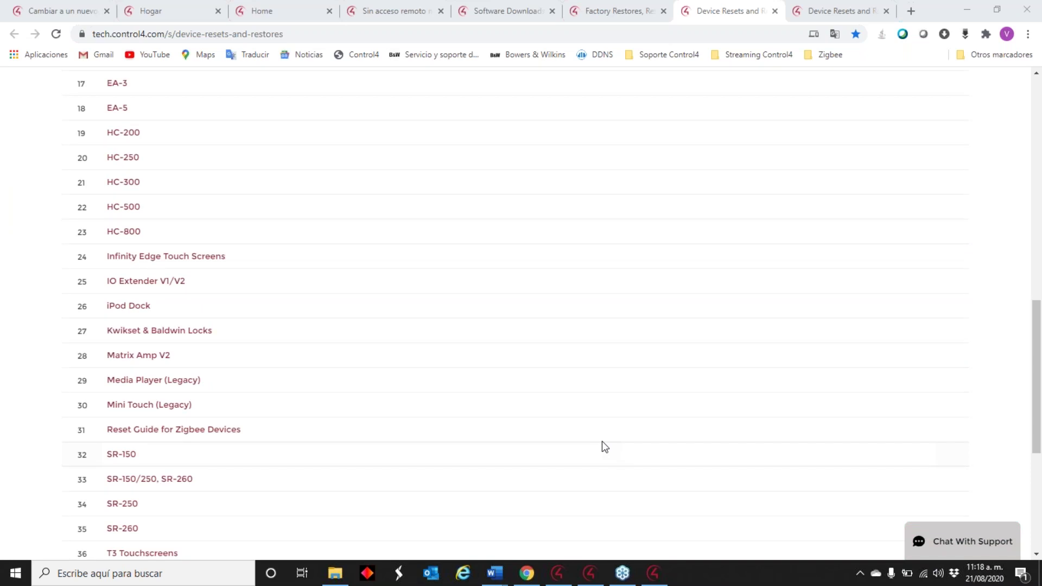
pyautogui.scroll(6, 535, 446)
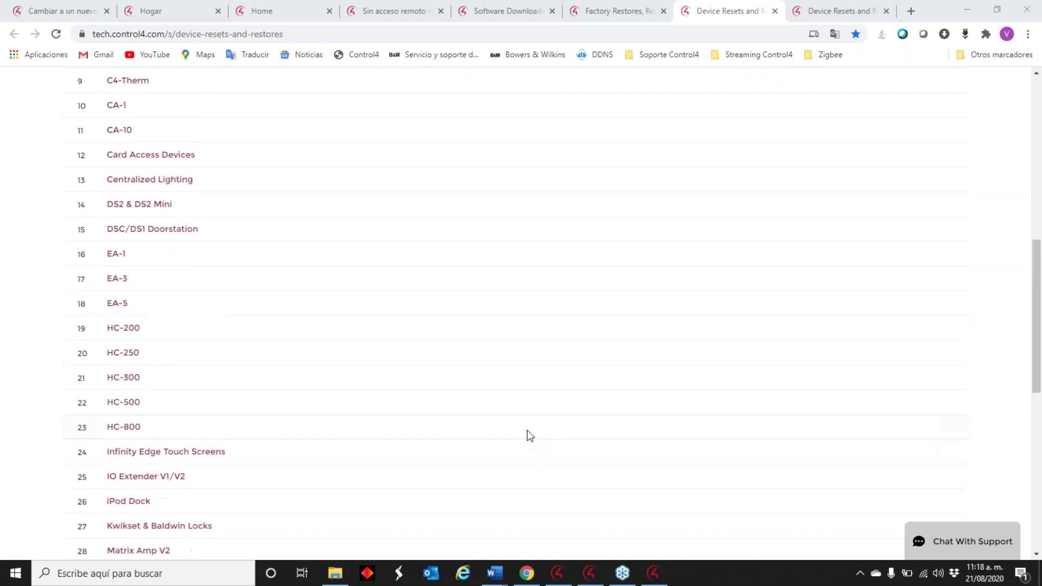
pyautogui.scroll(-7, 455, 304)
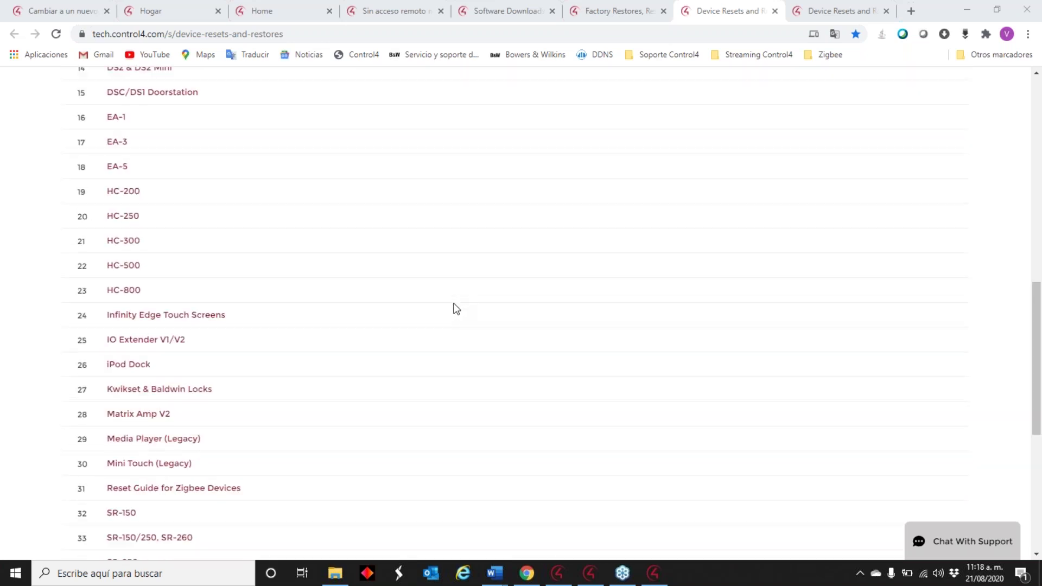
pyautogui.scroll(-5, 455, 309)
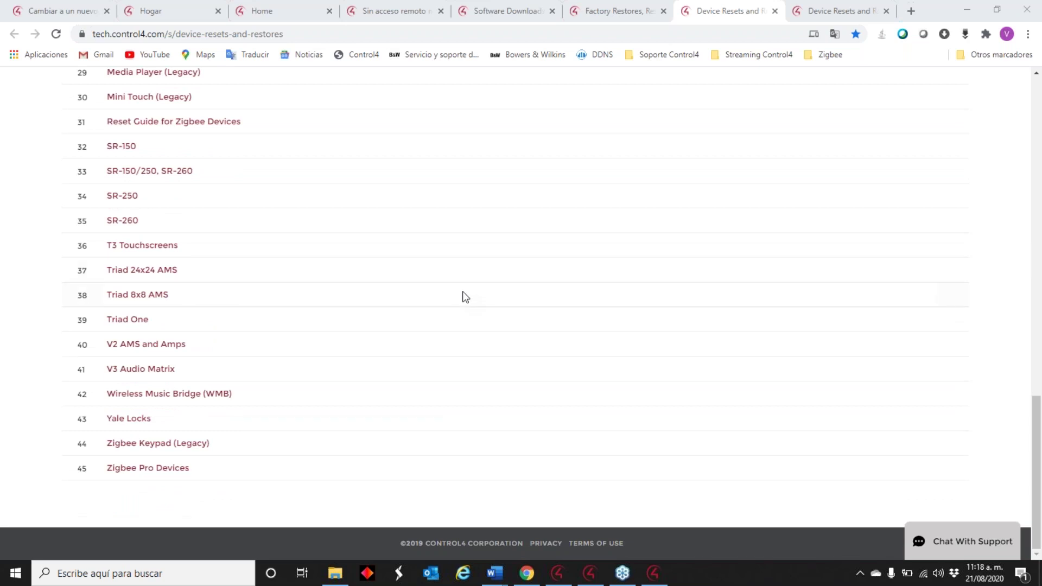
pyautogui.click(965, 12)
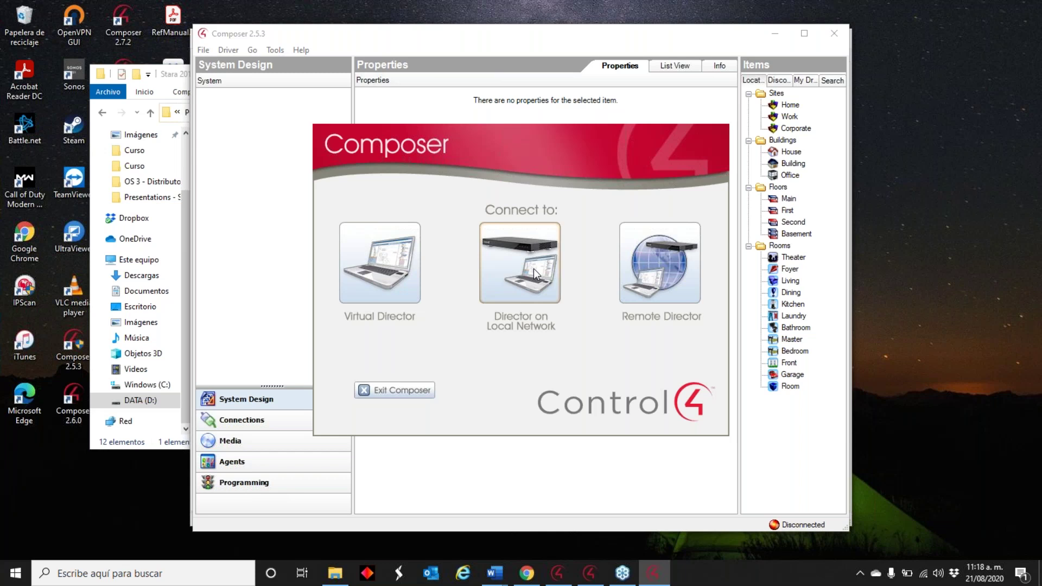
# - Move aside and minimize the Stara 2016 folder window, then launch Composer Pro 3.1.3 from the desktop
pyautogui.click(171, 65)
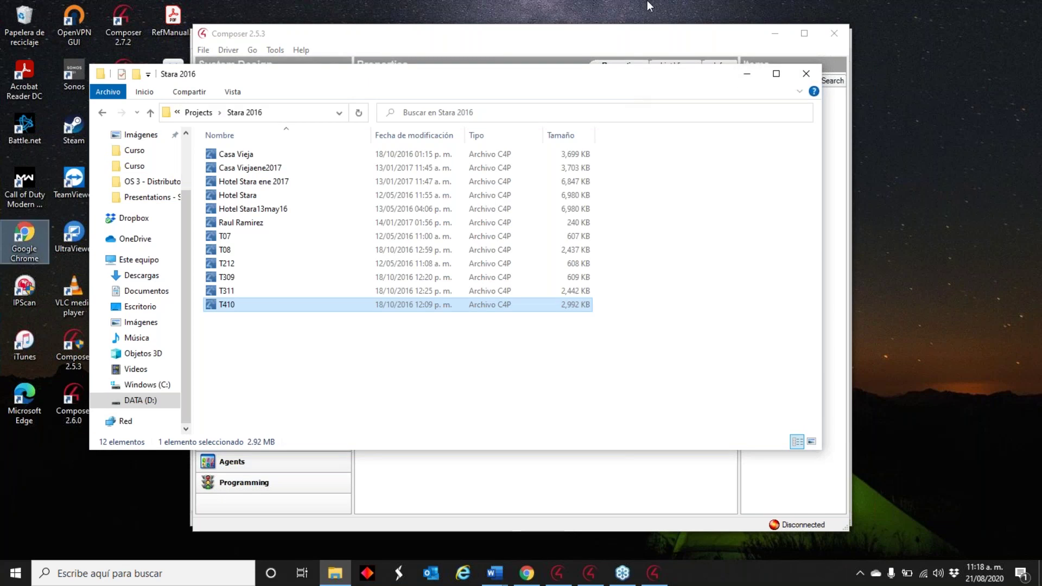
pyautogui.click(646, 32)
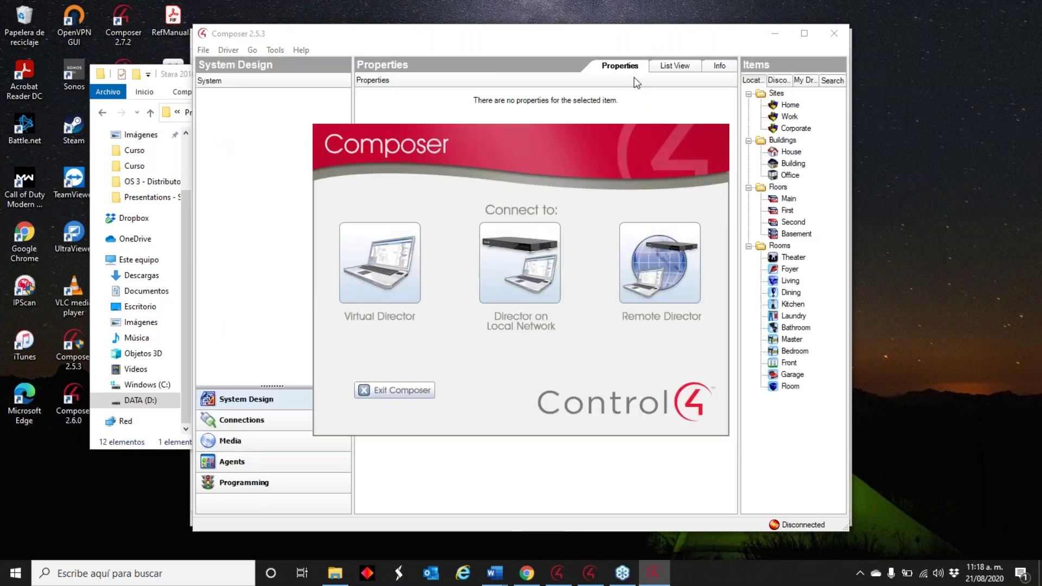
pyautogui.click(107, 497)
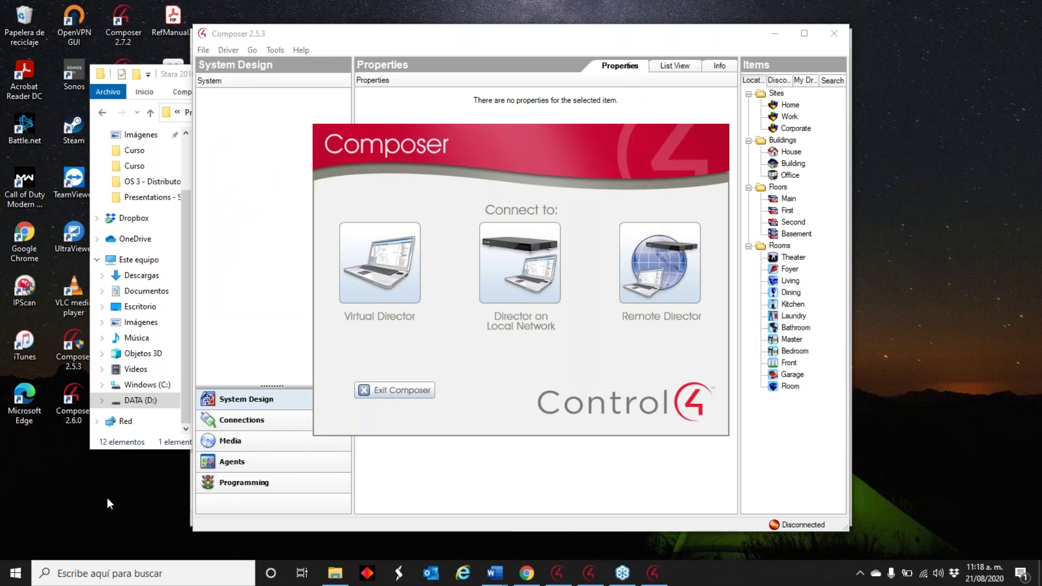
pyautogui.moveTo(172, 72); pyautogui.dragTo(142, 74)
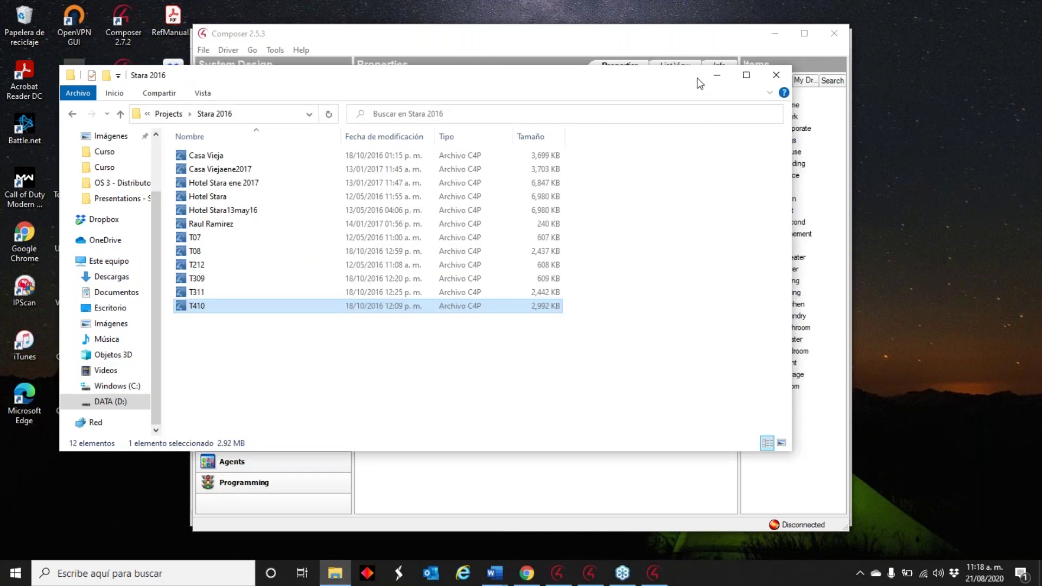
pyautogui.click(717, 79)
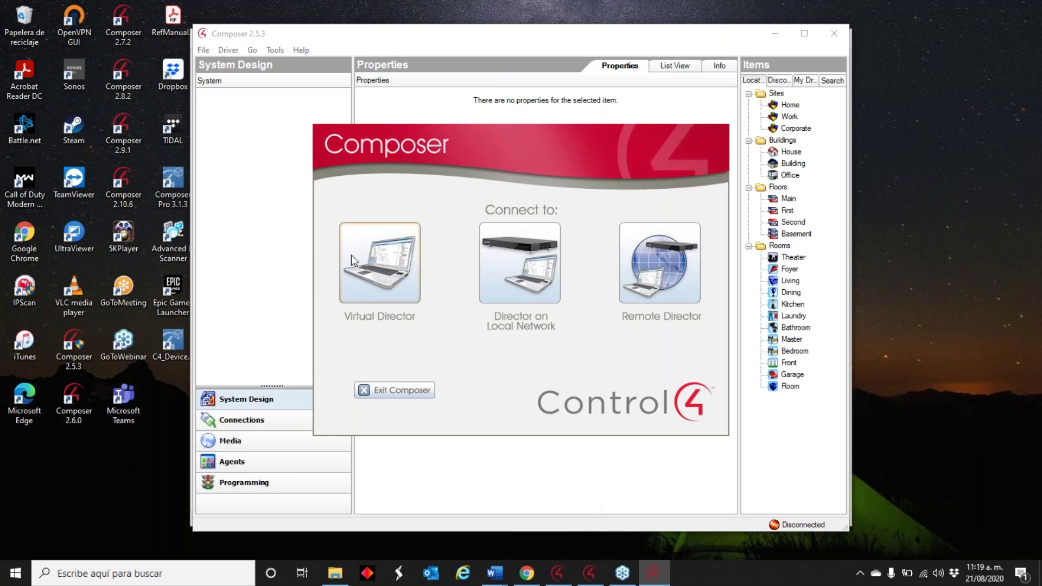
pyautogui.click(179, 176)
pyautogui.doubleClick(179, 177)
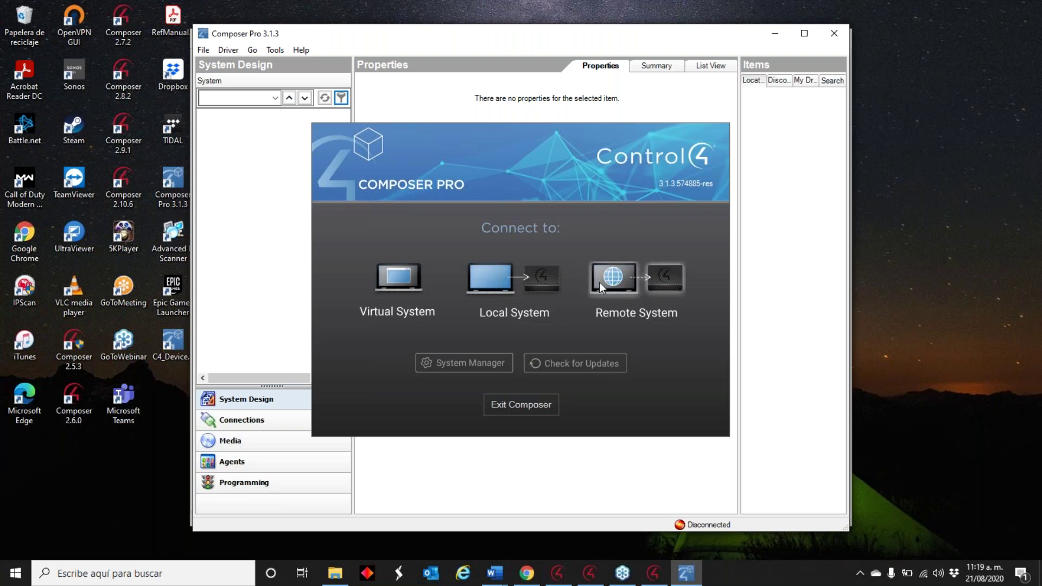
# - Let Composer Pro 3.1.3 load, then return to the Device Resets and Restores page in Chrome
pyautogui.click(868, 230)
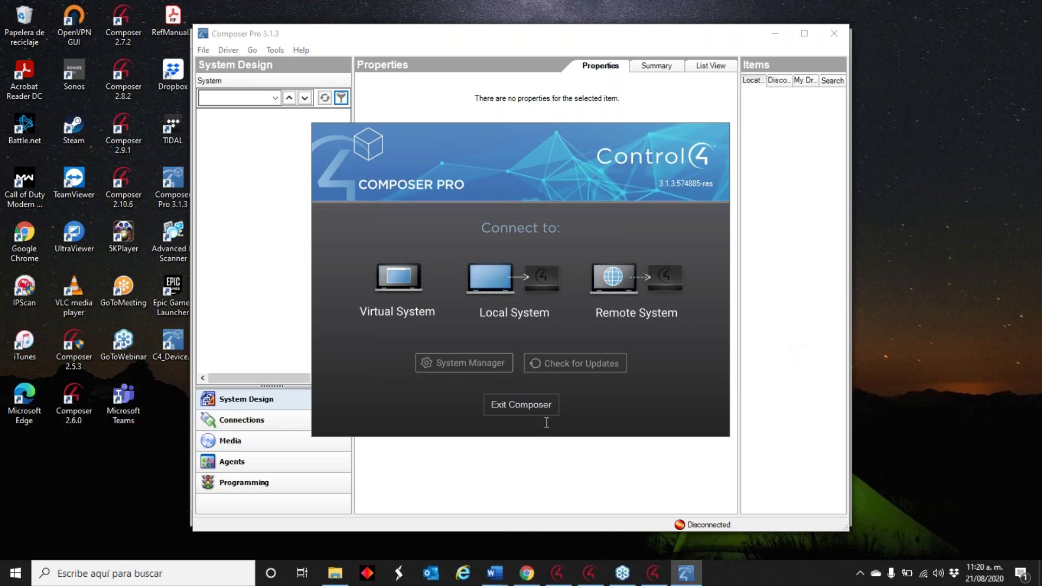
pyautogui.click(525, 573)
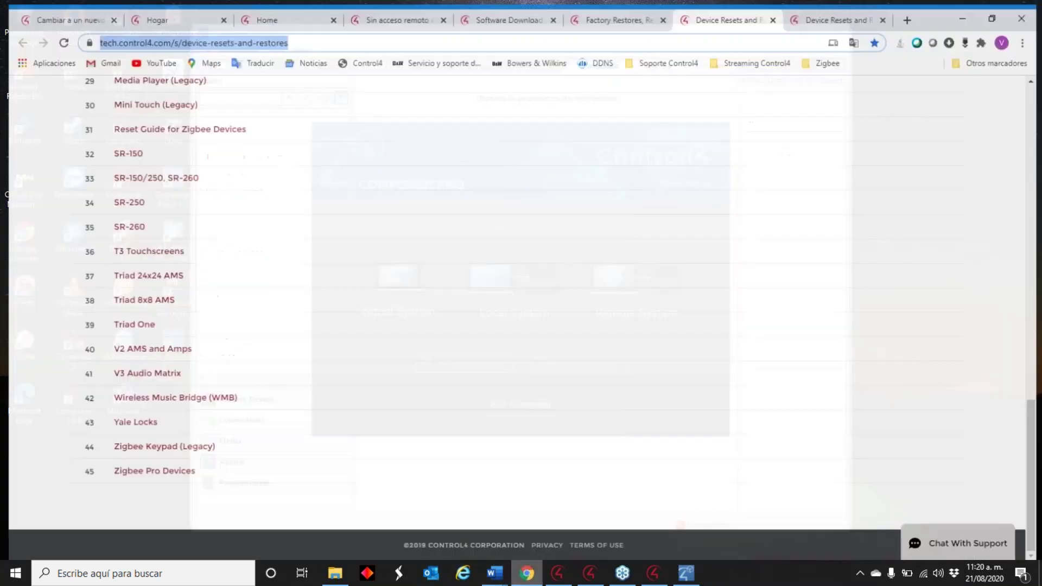
pyautogui.click(61, 11)
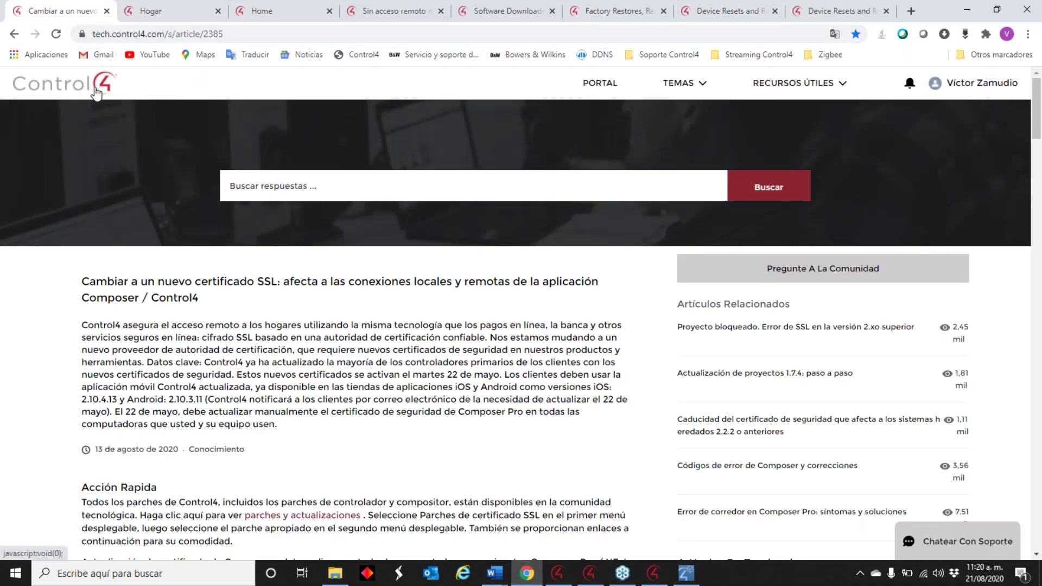
pyautogui.click(639, 12)
pyautogui.click(718, 7)
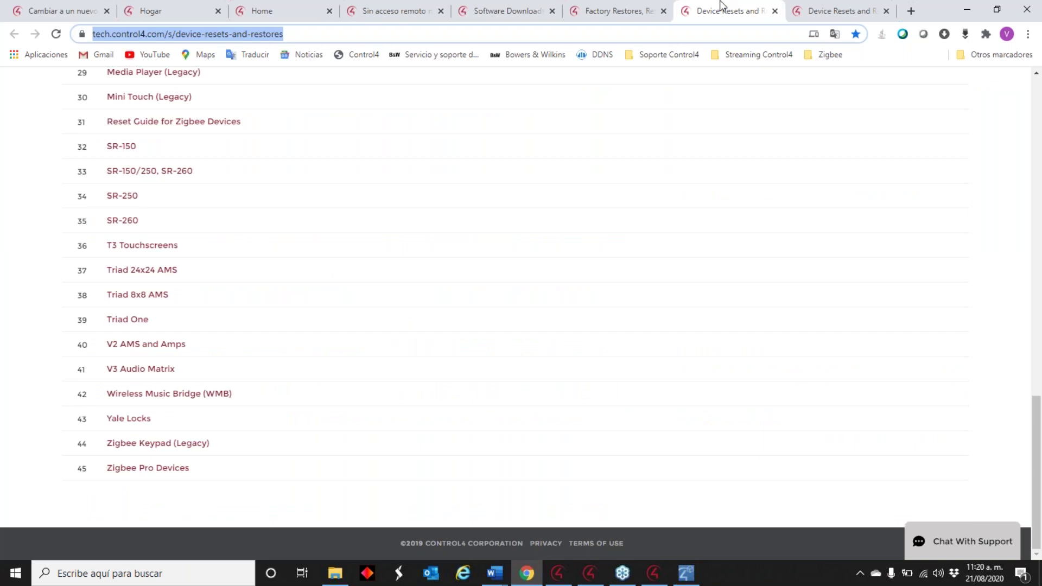
pyautogui.click(835, 11)
pyautogui.click(966, 10)
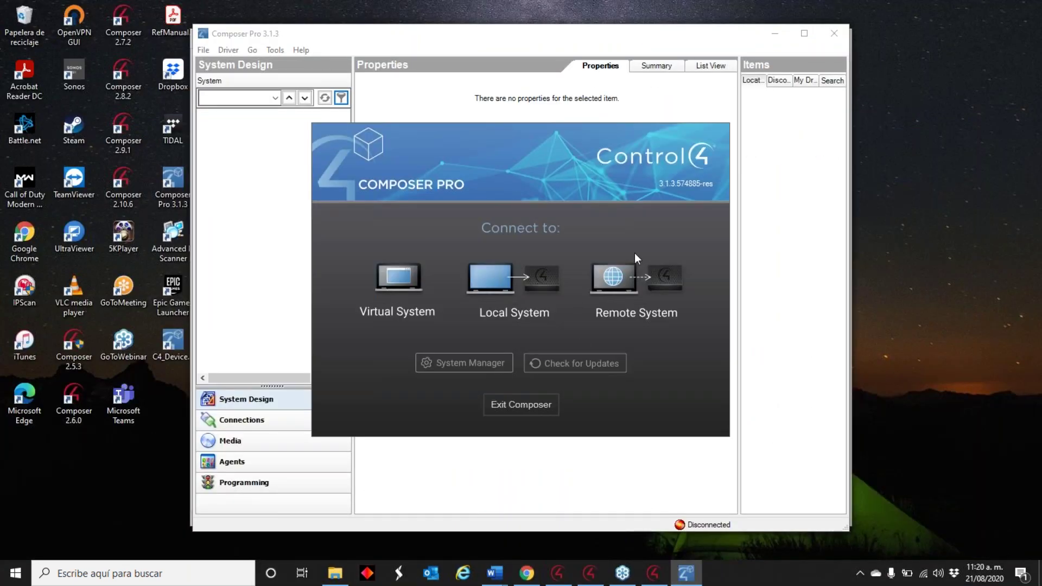
# - Check the local controller list in Composer Pro 3.1.3, then quit it
pyautogui.click(503, 273)
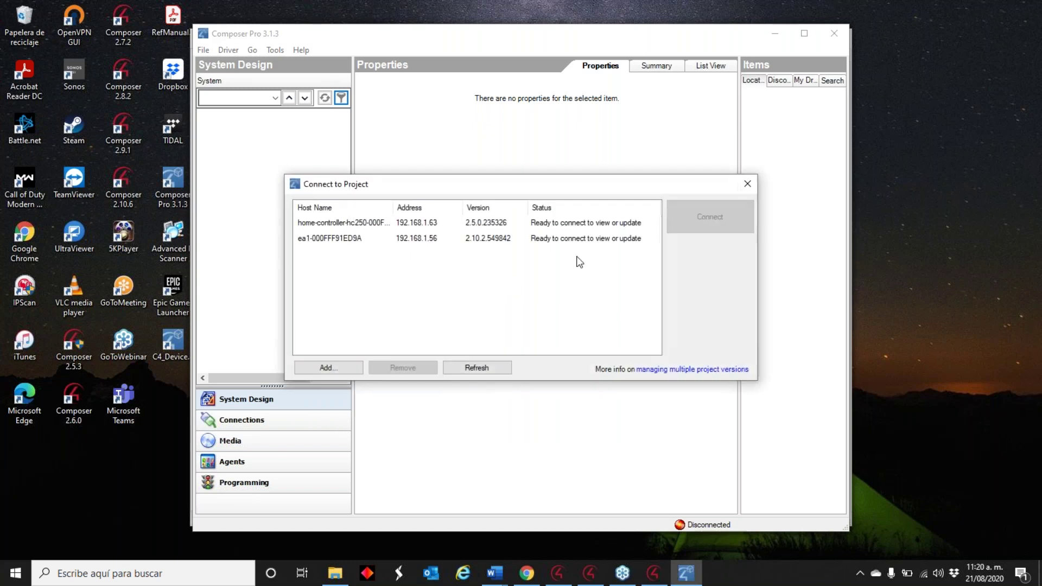
pyautogui.click(748, 184)
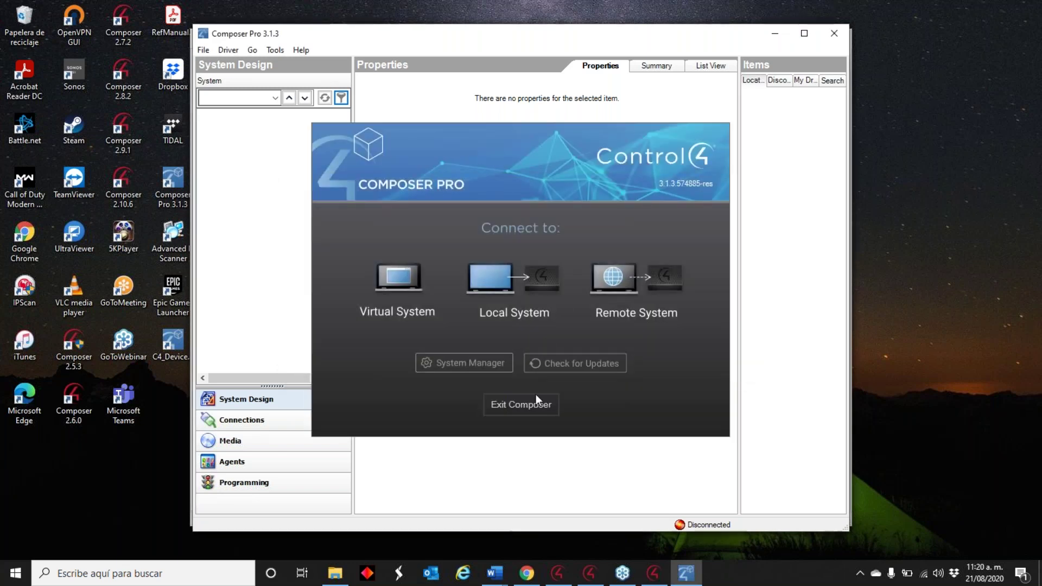
pyautogui.click(536, 402)
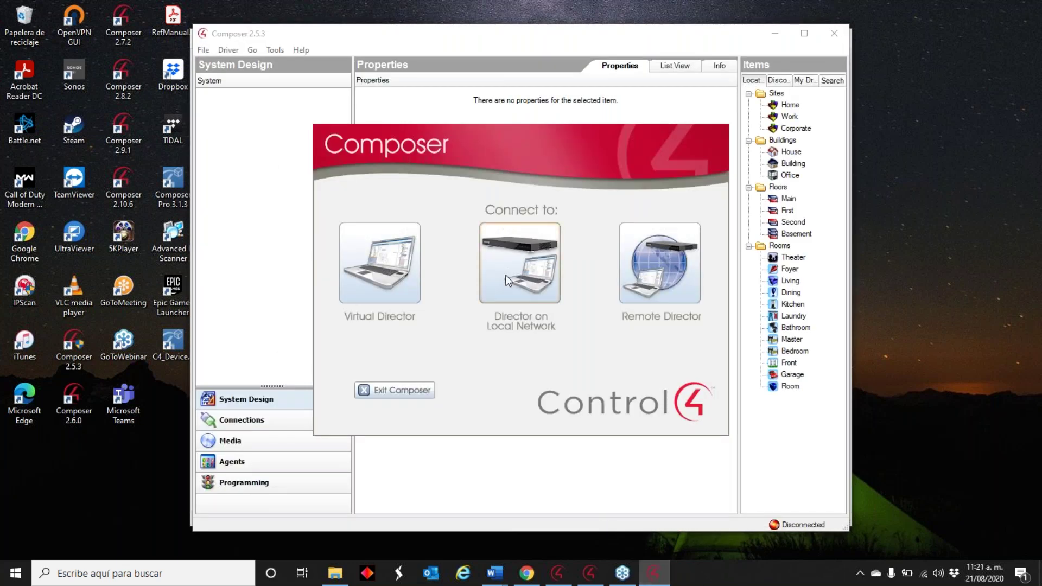
# - In Composer 2.5.3, connect to the local HC-250 controller, accepting the non-secure port and driver warning
pyautogui.click(516, 259)
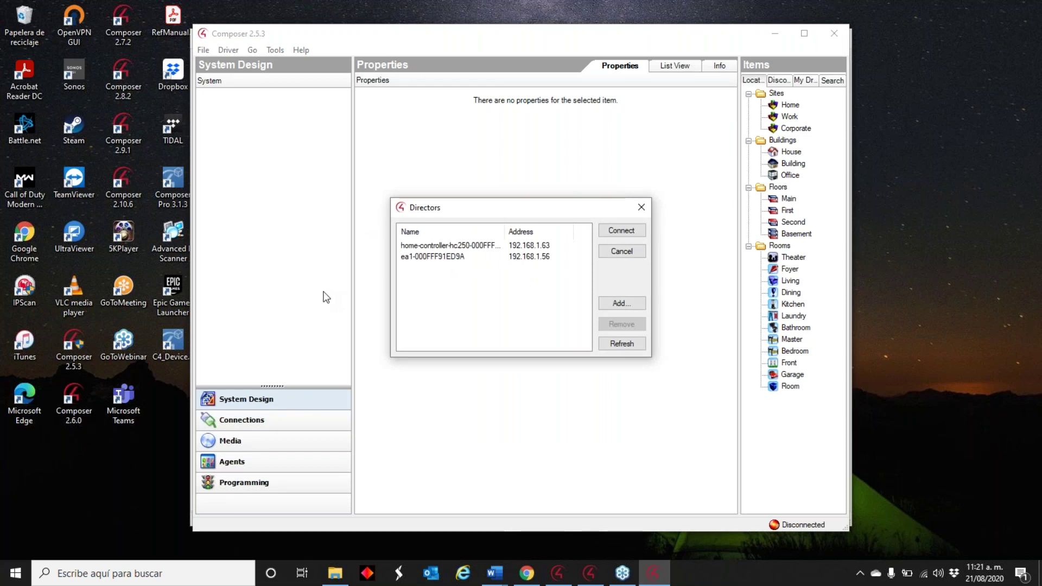
pyautogui.doubleClick(508, 247)
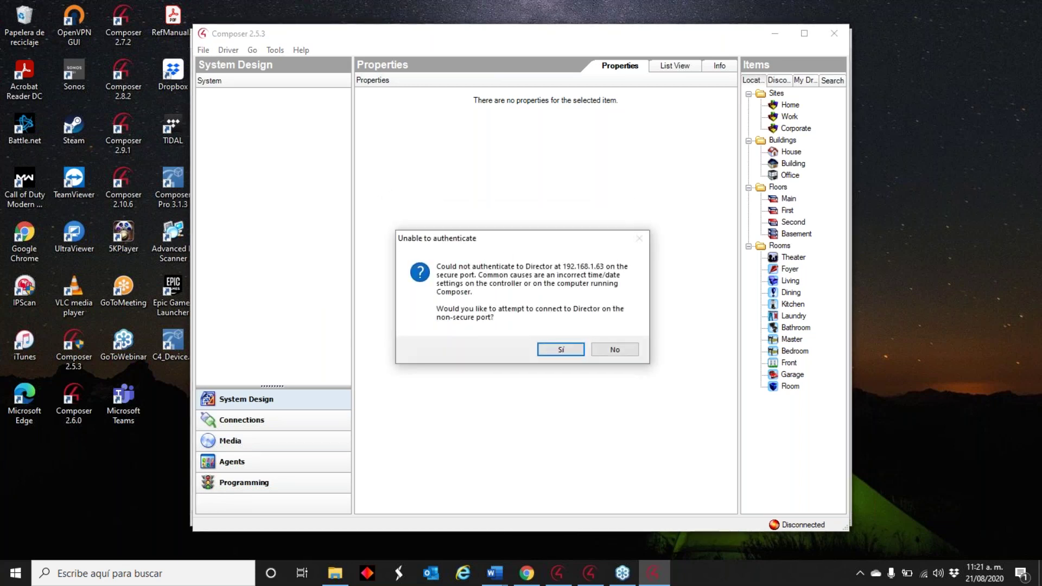
pyautogui.click(559, 350)
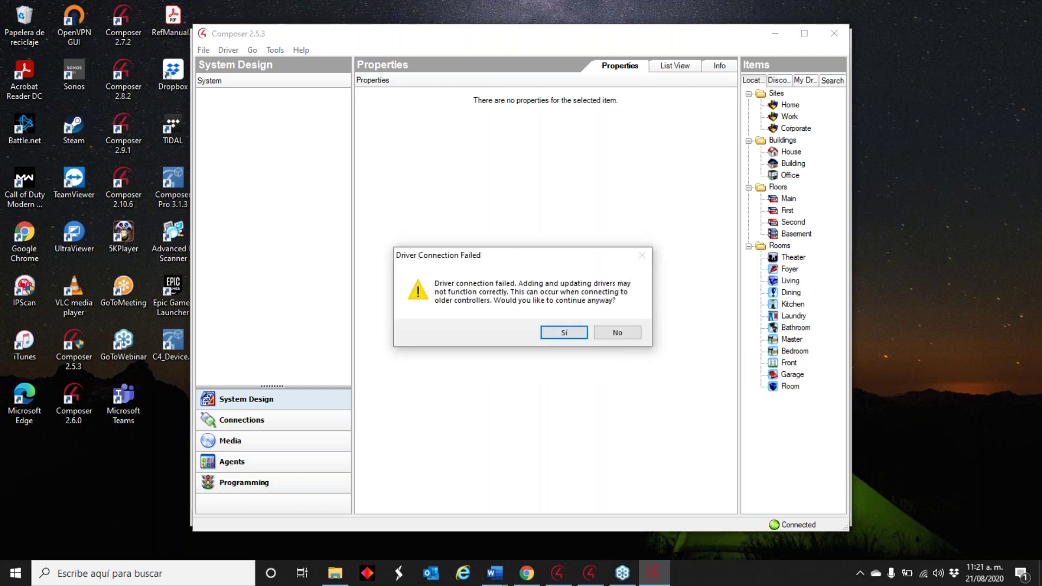
pyautogui.click(576, 331)
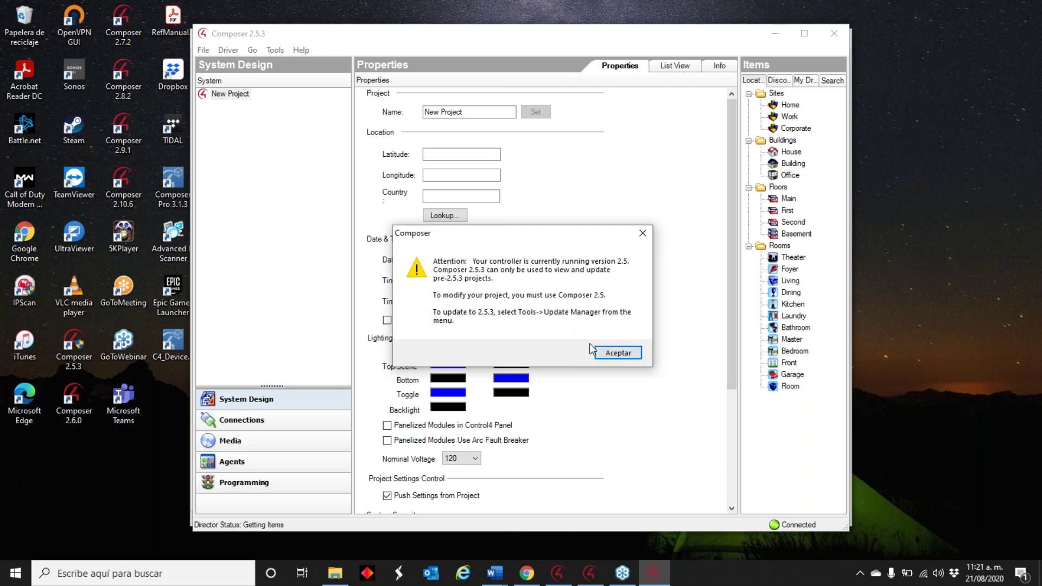
# - Dismiss the version 2.5 warning, shift the Composer window left, and open the project commands menu
pyautogui.click(604, 354)
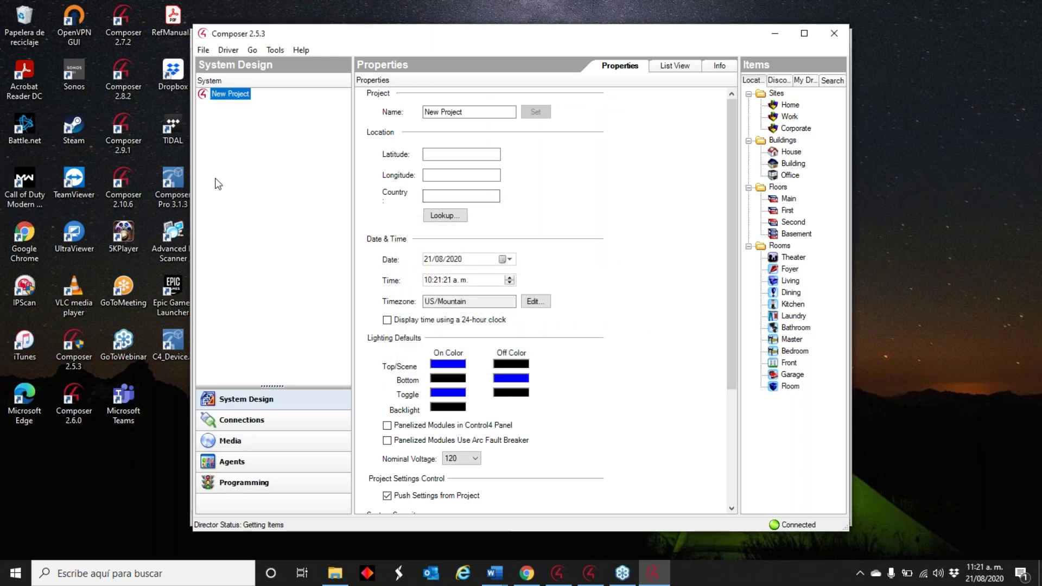
pyautogui.moveTo(372, 43)
pyautogui.mouseDown()
pyautogui.moveTo(326, 56)
pyautogui.moveTo(360, 103)
pyautogui.moveTo(375, 45)
pyautogui.mouseUp()
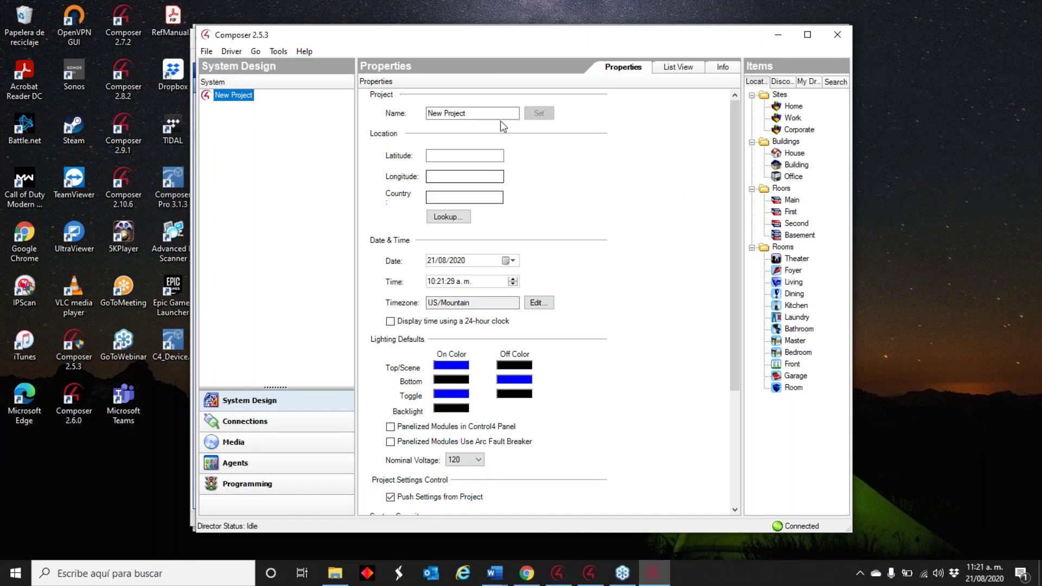
pyautogui.moveTo(513, 45)
pyautogui.mouseDown()
pyautogui.moveTo(435, 51)
pyautogui.moveTo(499, 41)
pyautogui.mouseUp()
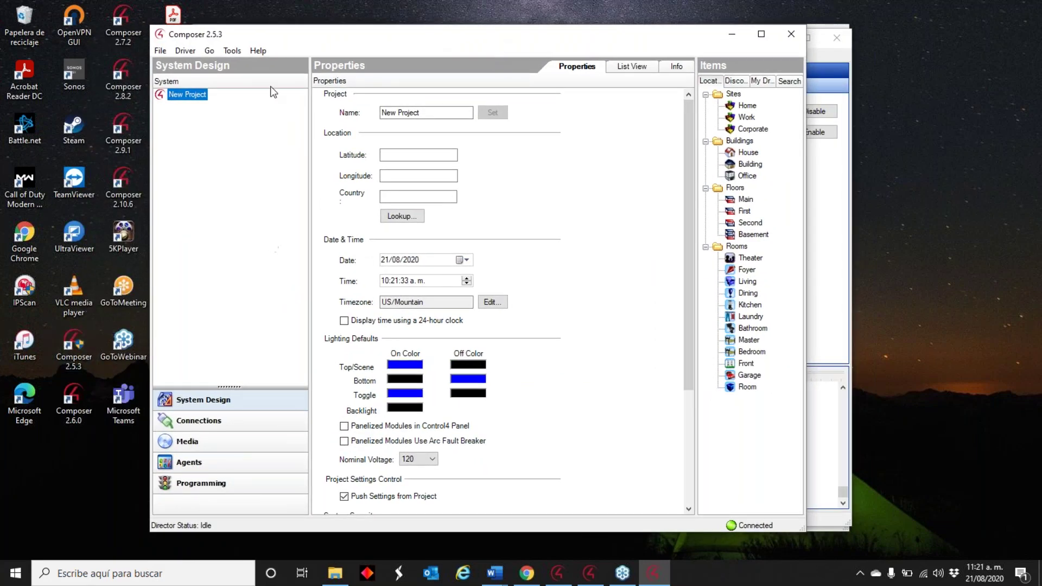
pyautogui.click(153, 53)
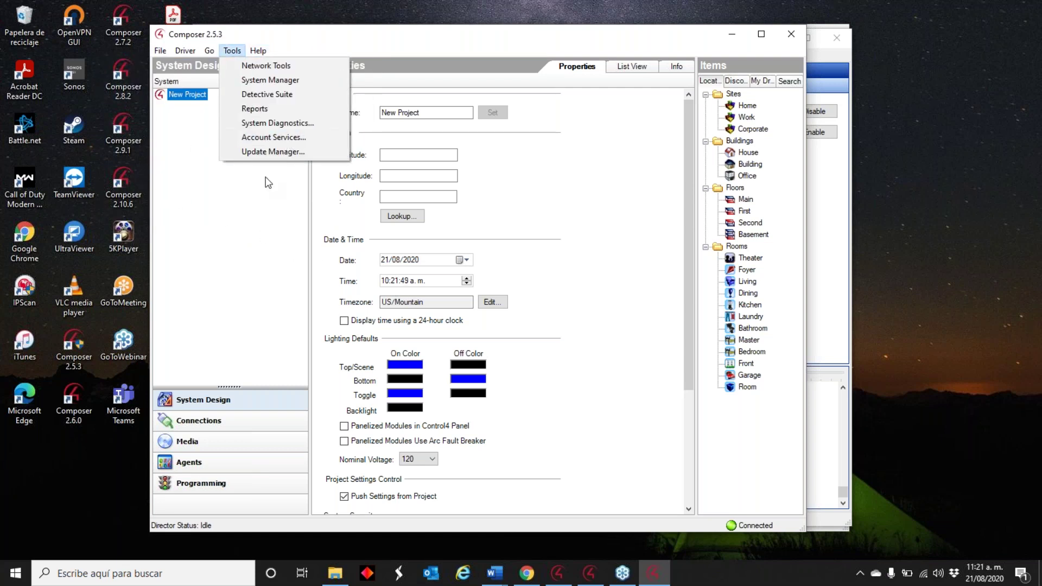
# - Open the Load Project dialog and browse to the DATA (D:) drive
pyautogui.moveTo(160, 50)
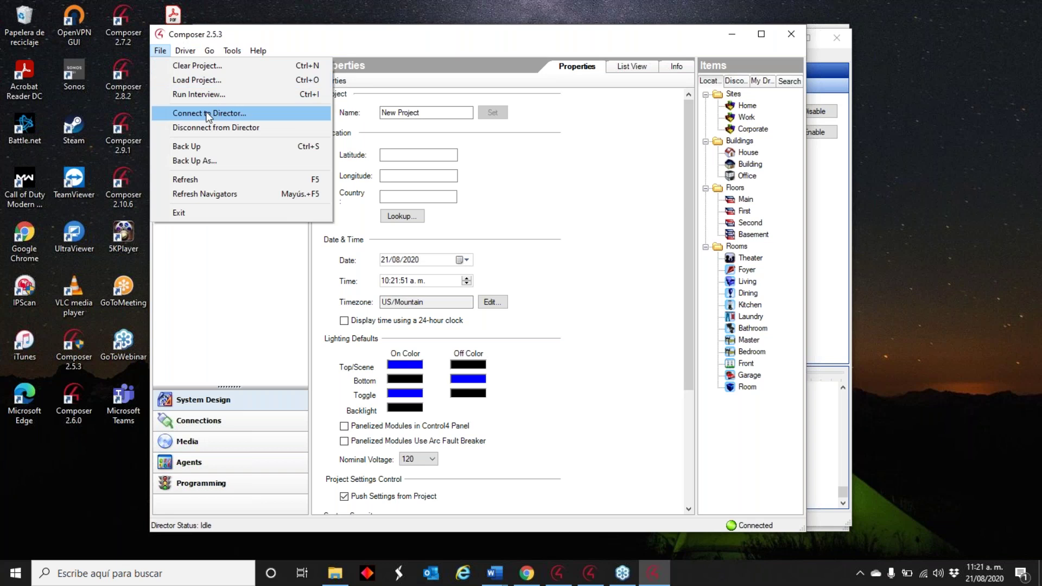
pyautogui.click(160, 51)
pyautogui.click(157, 50)
pyautogui.click(227, 81)
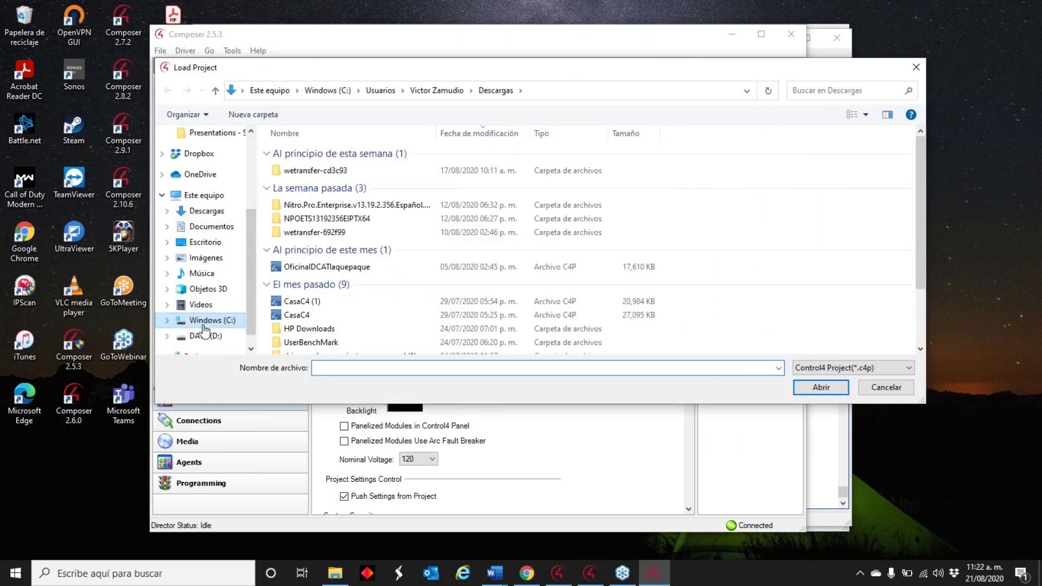
pyautogui.click(205, 336)
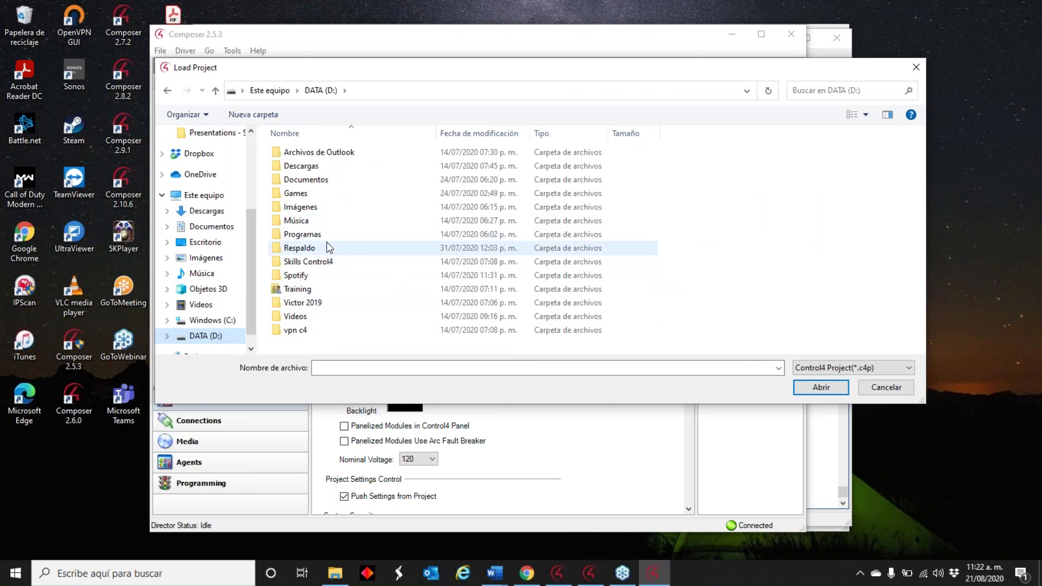
pyautogui.moveTo(379, 74); pyautogui.dragTo(299, 58)
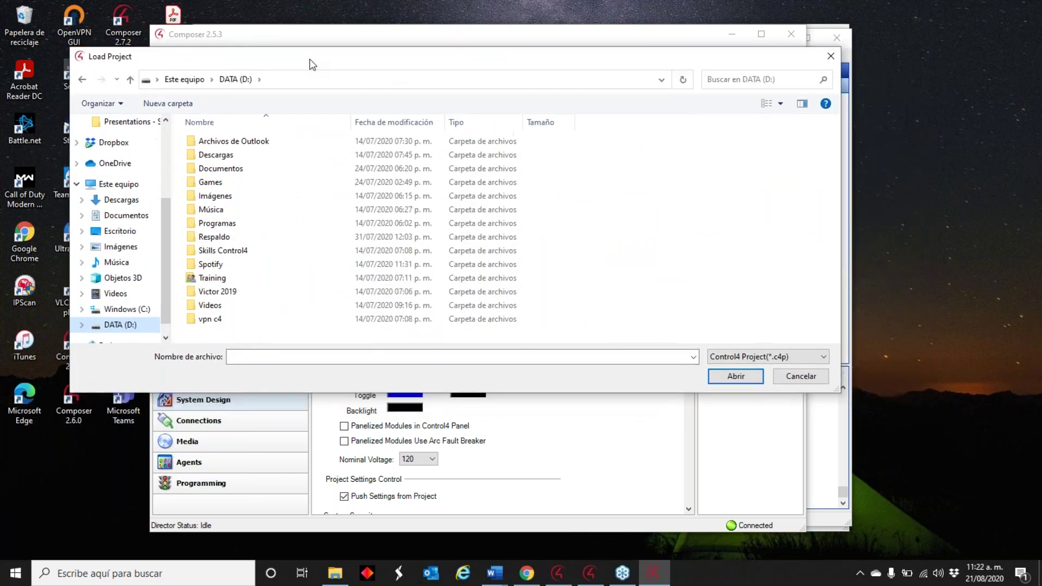
# - Navigate to Respaldo\Documentos\Control4\Projects\Stara 2016 and load the T410 project
pyautogui.click(246, 230)
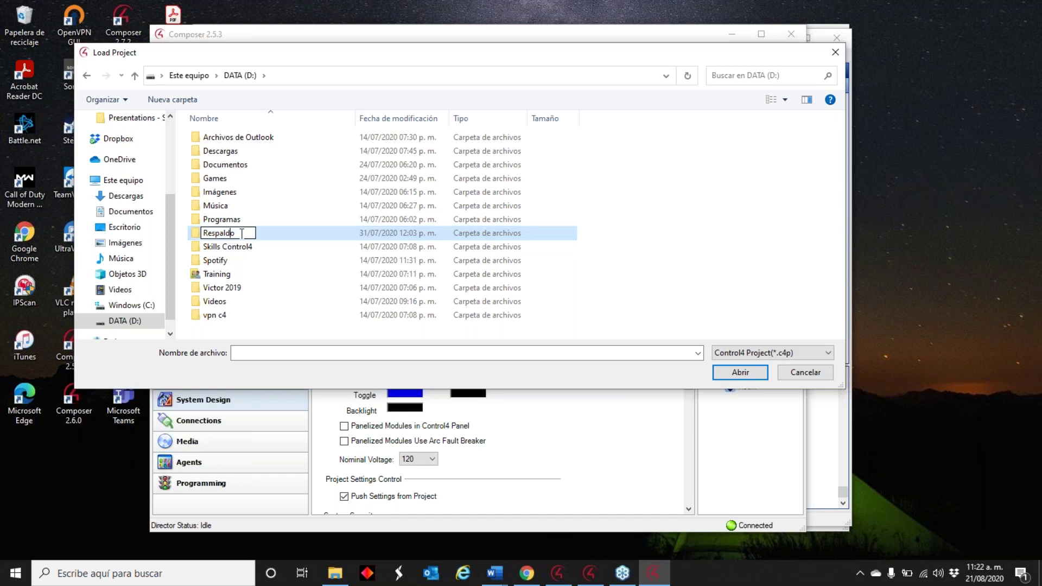
pyautogui.doubleClick(266, 234)
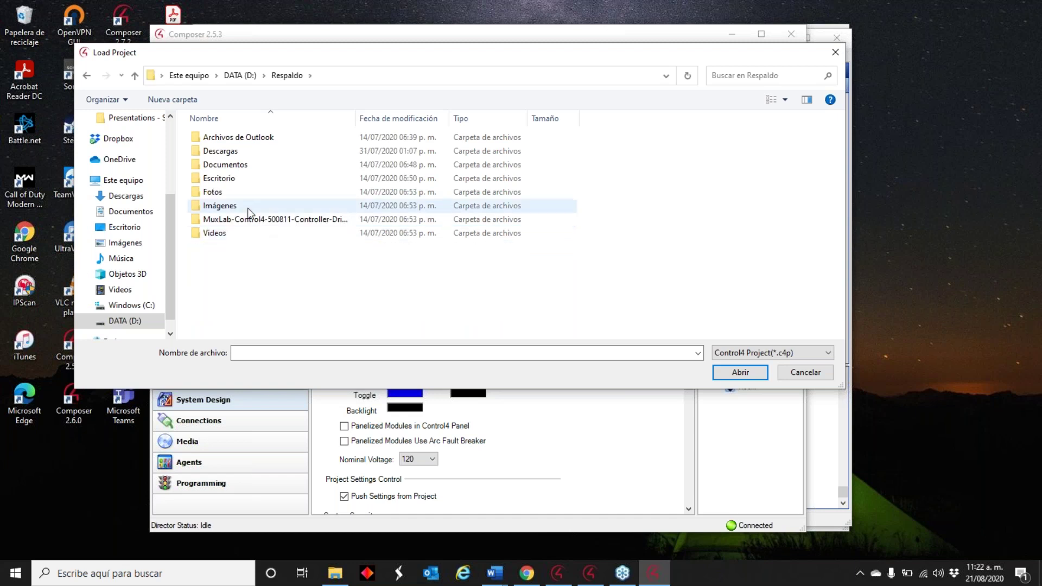
pyautogui.doubleClick(244, 165)
pyautogui.scroll(-4, 255, 242)
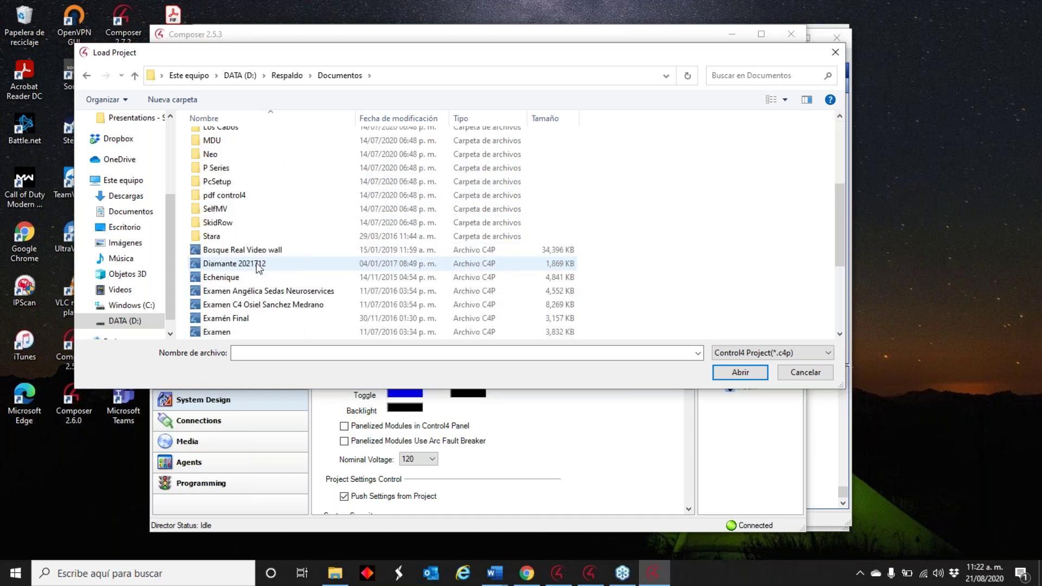
pyautogui.scroll(3, 251, 240)
pyautogui.doubleClick(249, 188)
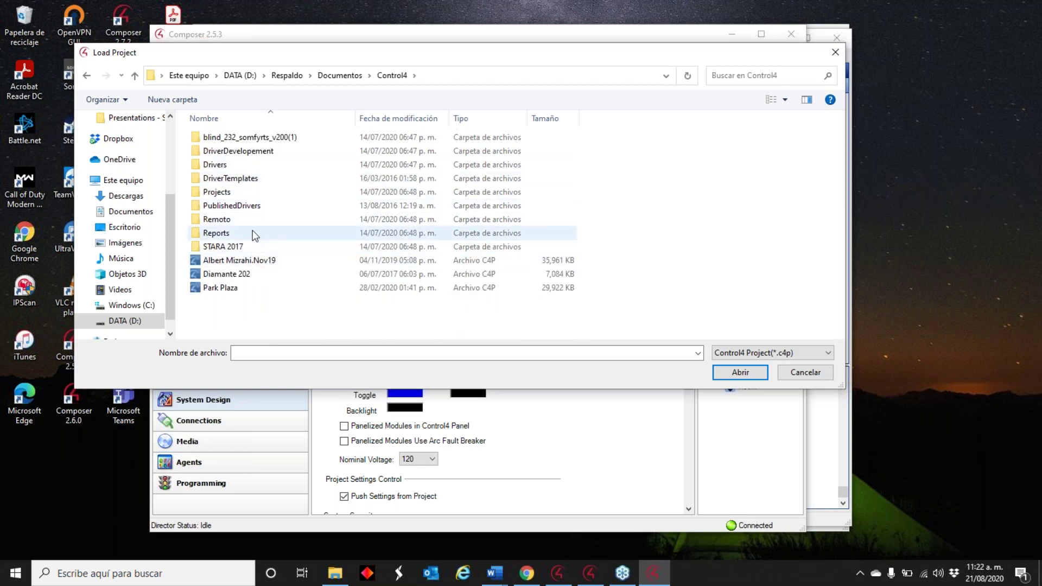
pyautogui.click(254, 193)
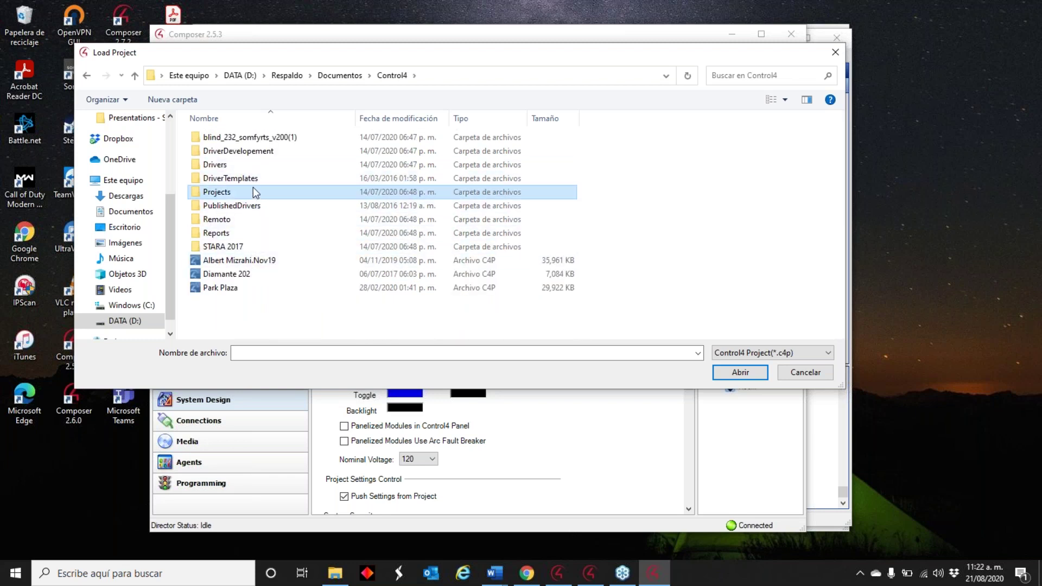
pyautogui.doubleClick(269, 194)
pyautogui.doubleClick(228, 178)
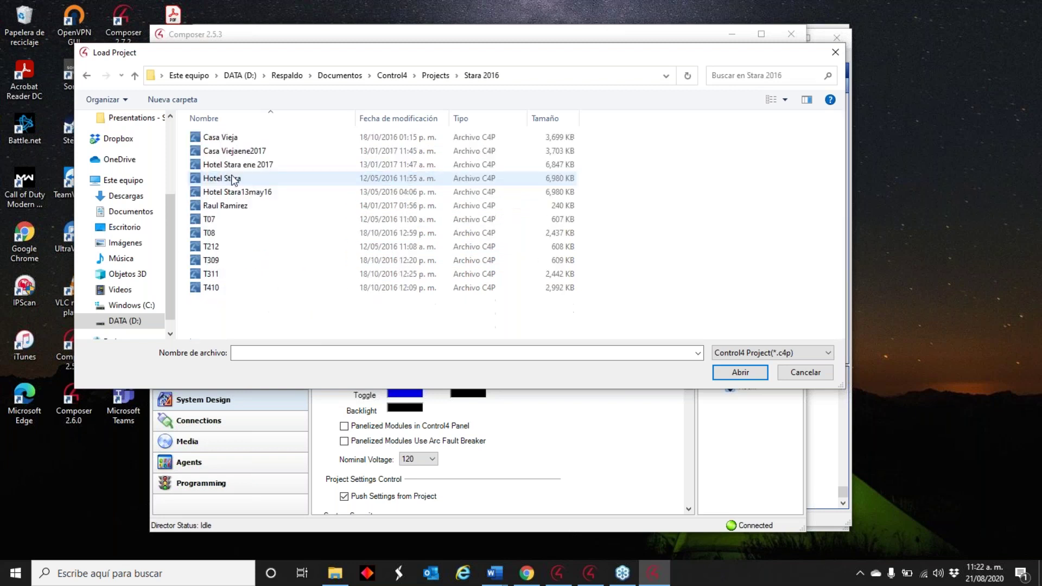
pyautogui.doubleClick(250, 287)
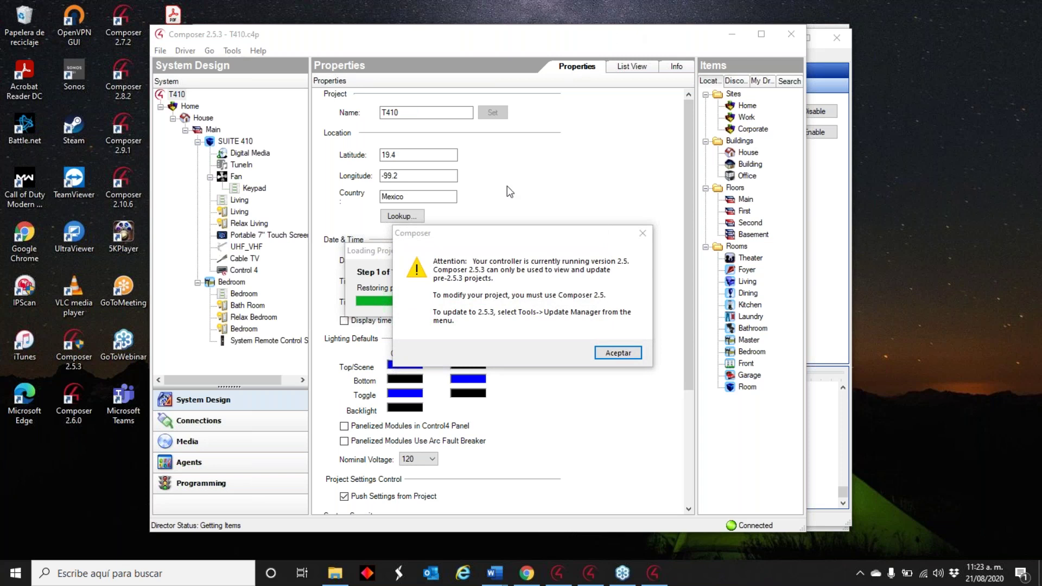
# - Dismiss the version warning once T410 loads, then return to the Device Reset & Restores page in Chrome
pyautogui.click(618, 353)
pyautogui.click(526, 572)
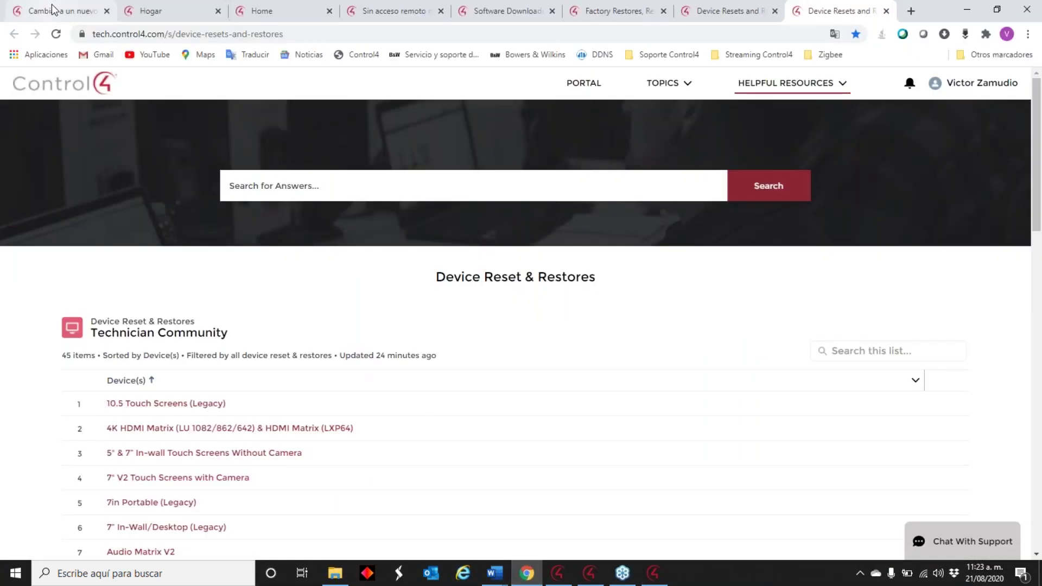
# - Return to the SSL certificate article and scroll down to its 'Conectando a un controlador local' section
pyautogui.click(54, 11)
pyautogui.scroll(-1, 152, 160)
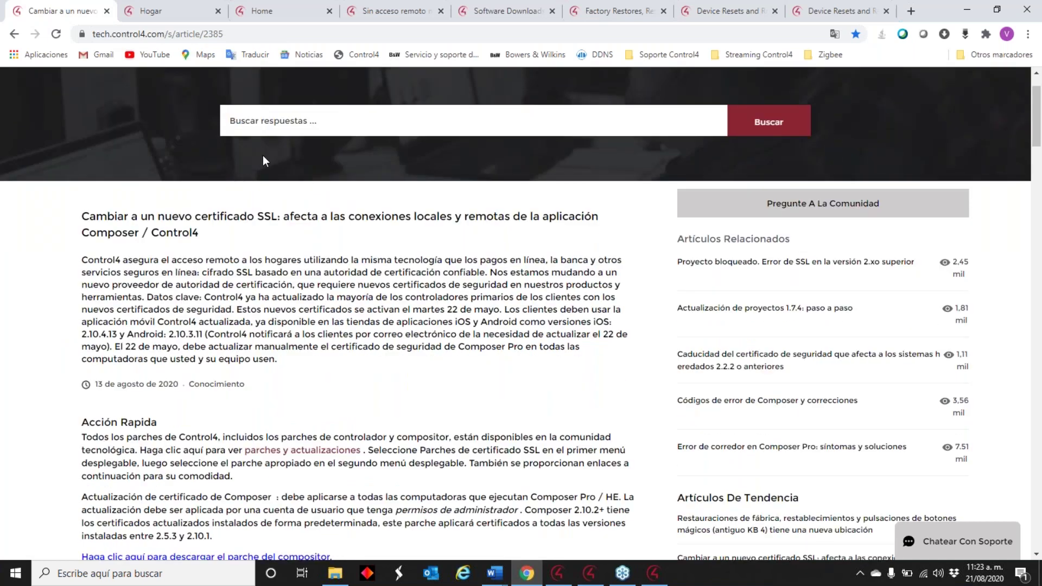
pyautogui.scroll(-1, 248, 281)
pyautogui.scroll(-3, 248, 281)
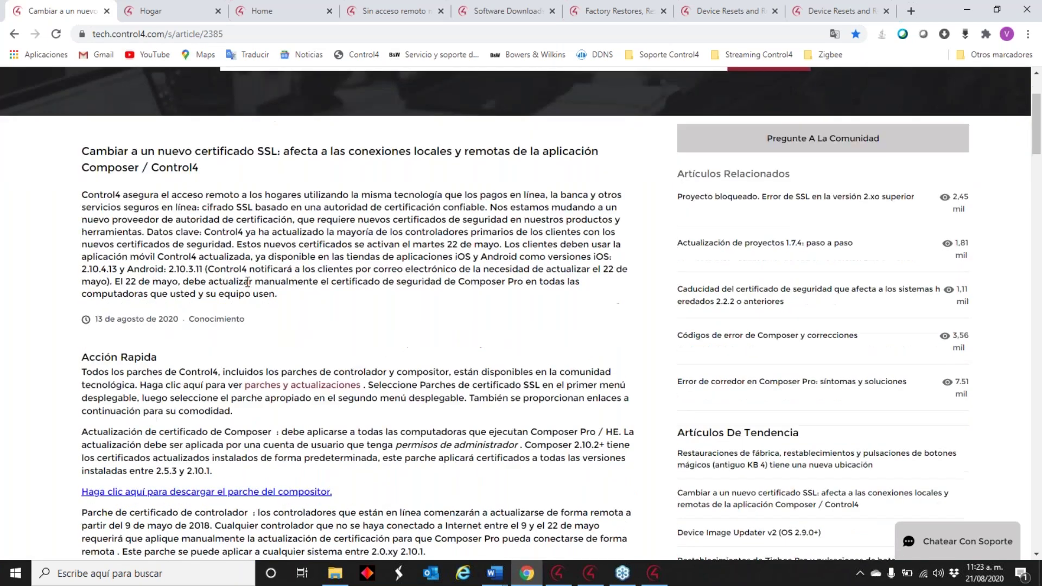
pyautogui.scroll(-1, 272, 280)
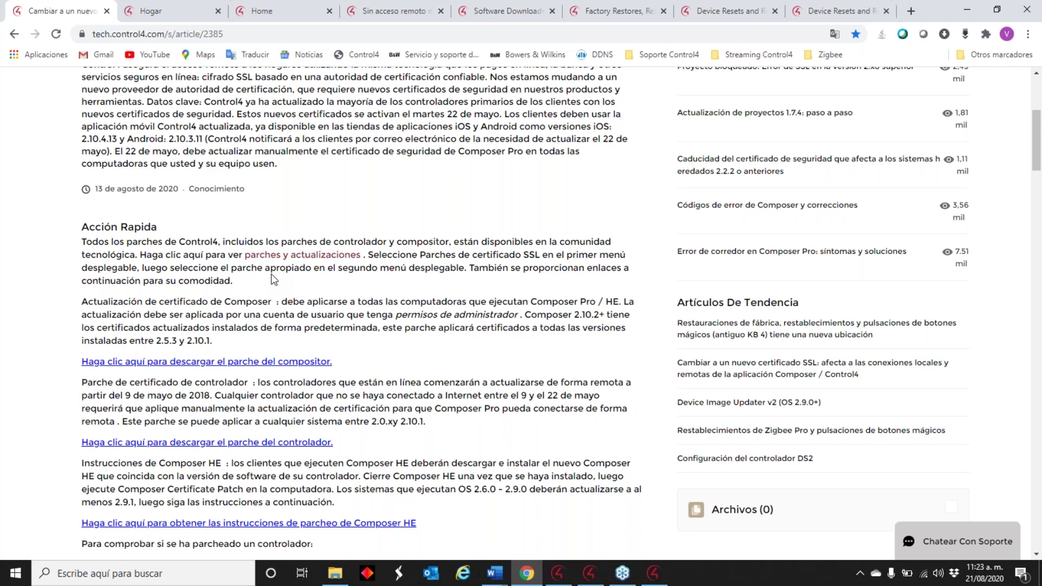
pyautogui.scroll(-5, 274, 280)
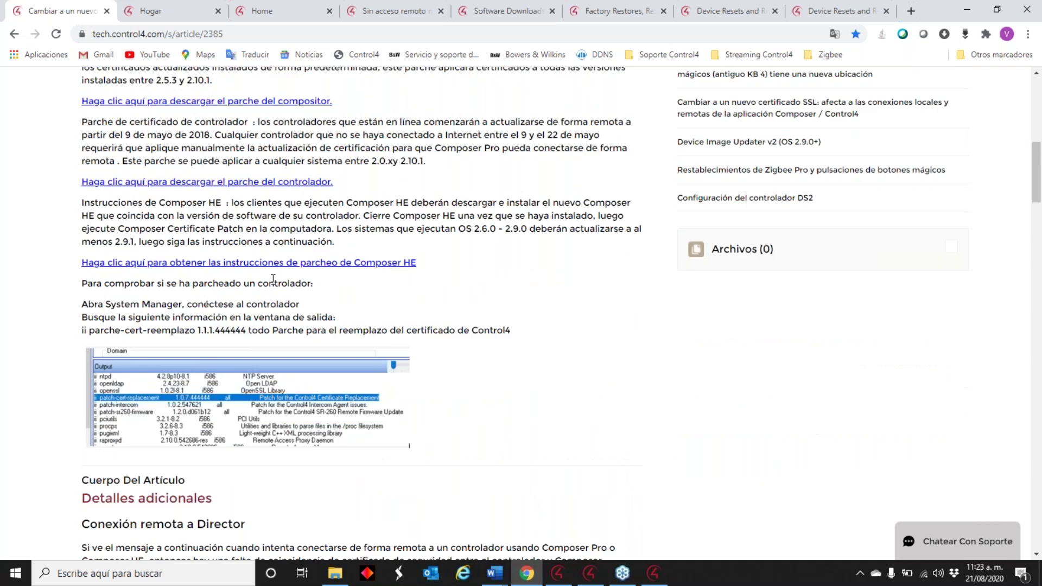
pyautogui.scroll(-11, 273, 279)
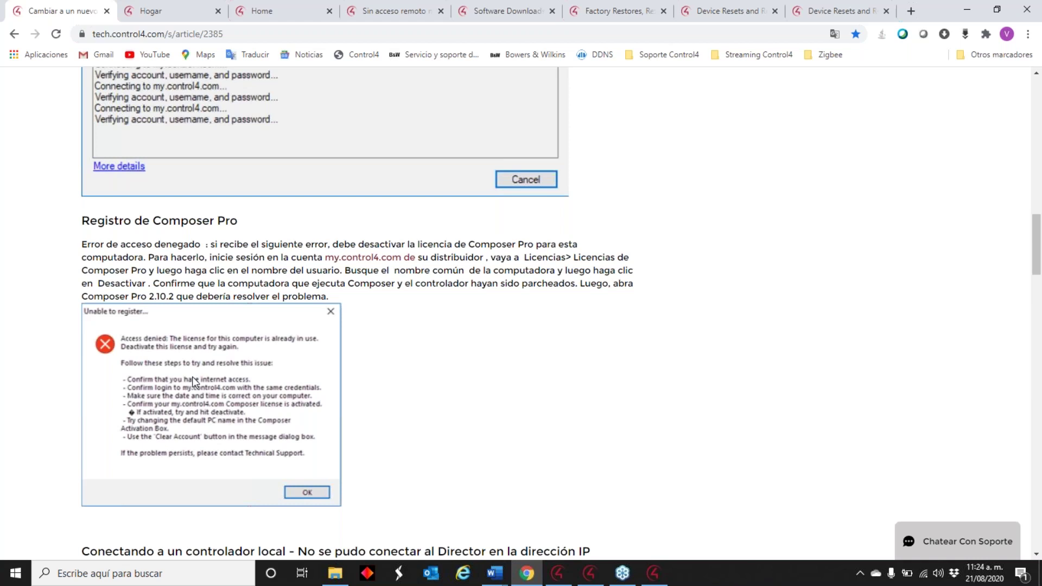
pyautogui.scroll(-3, 194, 375)
pyautogui.scroll(-5, 198, 380)
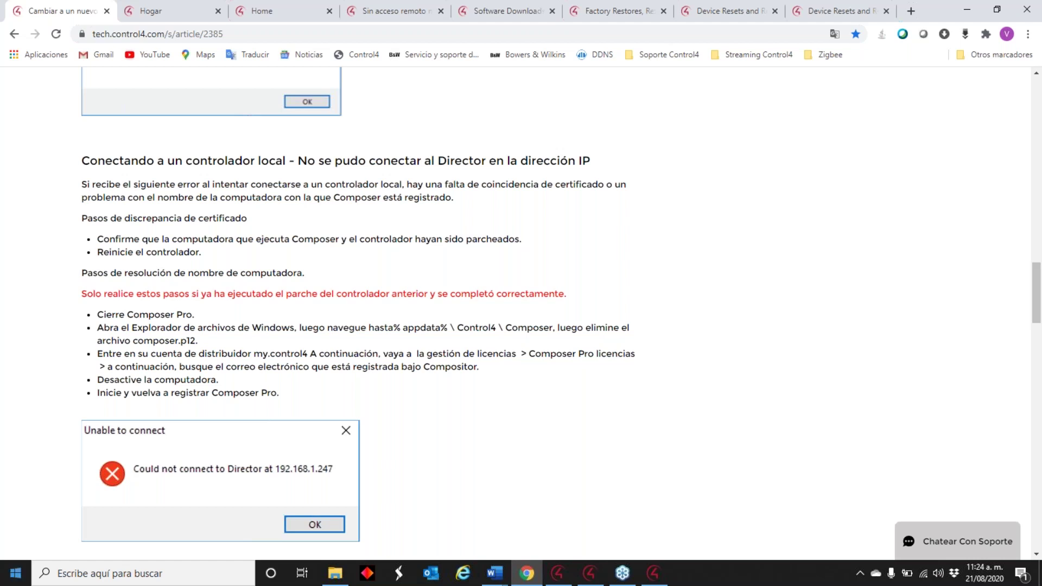
pyautogui.click(238, 31)
# - Copy the full web address of article 2385 from the address bar
pyautogui.moveTo(238, 31); pyautogui.dragTo(75, 34)
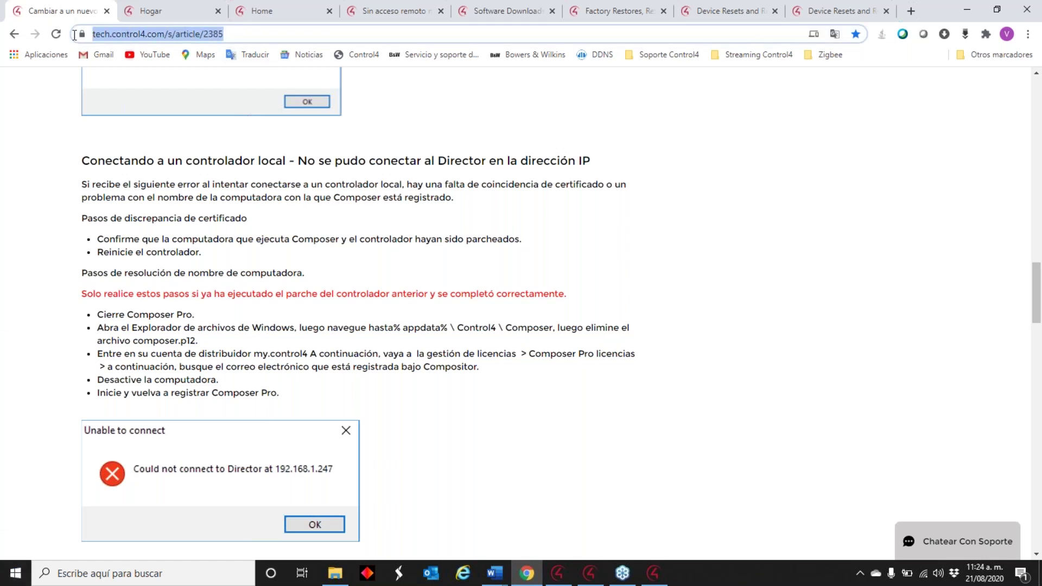
pyautogui.rightClick(123, 38)
pyautogui.click(175, 131)
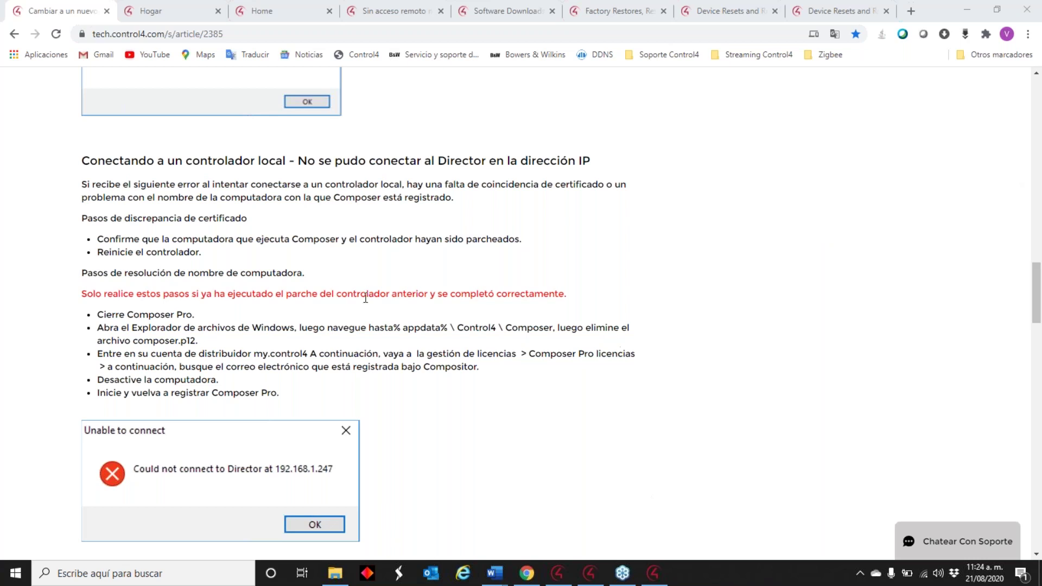
pyautogui.scroll(4, 367, 294)
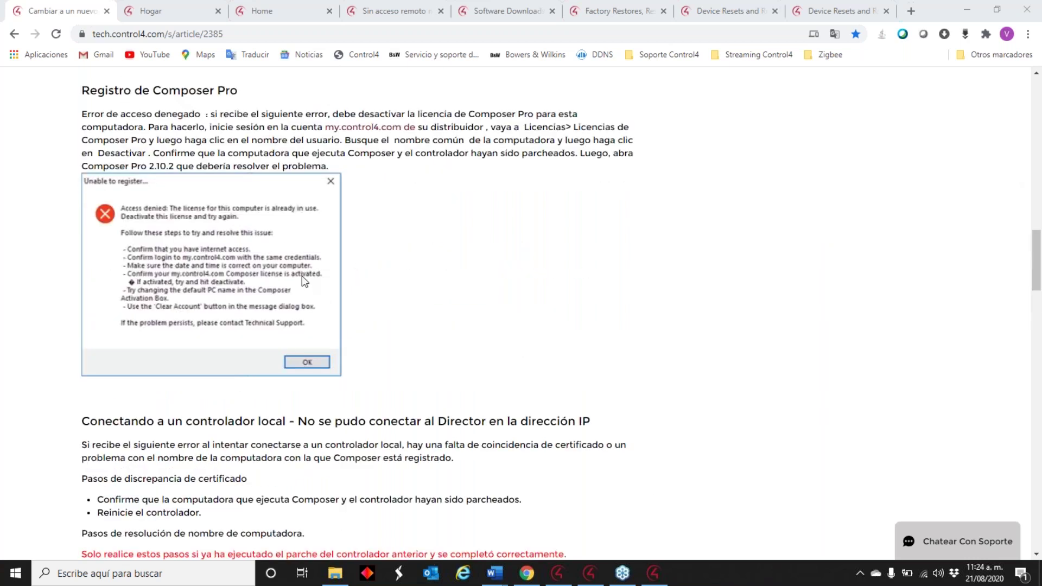
pyautogui.scroll(3, 332, 286)
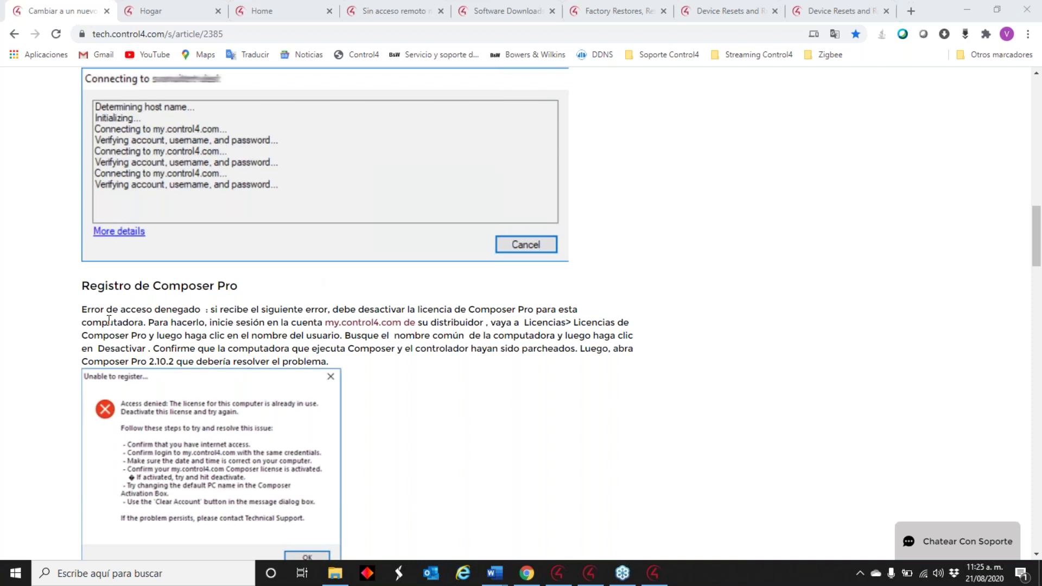
pyautogui.scroll(-6, 414, 347)
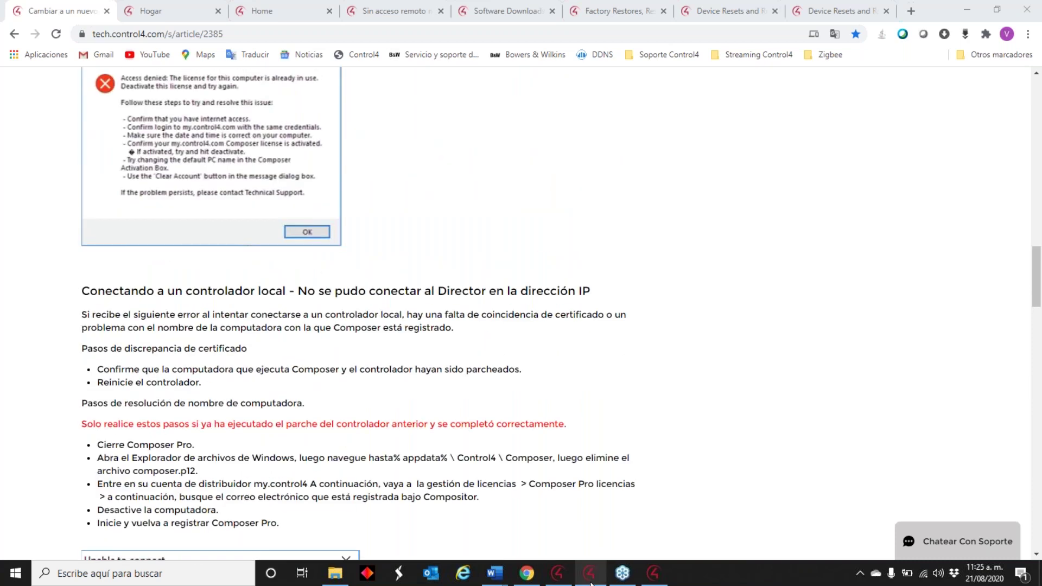
# - Check the Control4 windows, then back in the article scroll up to 'Acción Rapida'
pyautogui.hotkey('alt', 'Tab')
pyautogui.hotkey('alt', 'Tab')
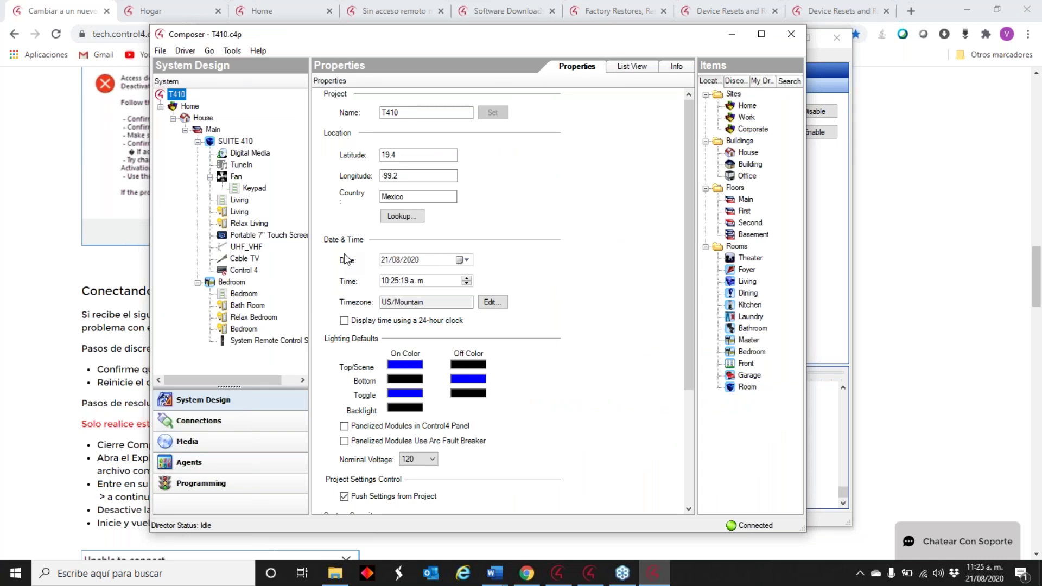
pyautogui.hotkey('alt', 'Tab')
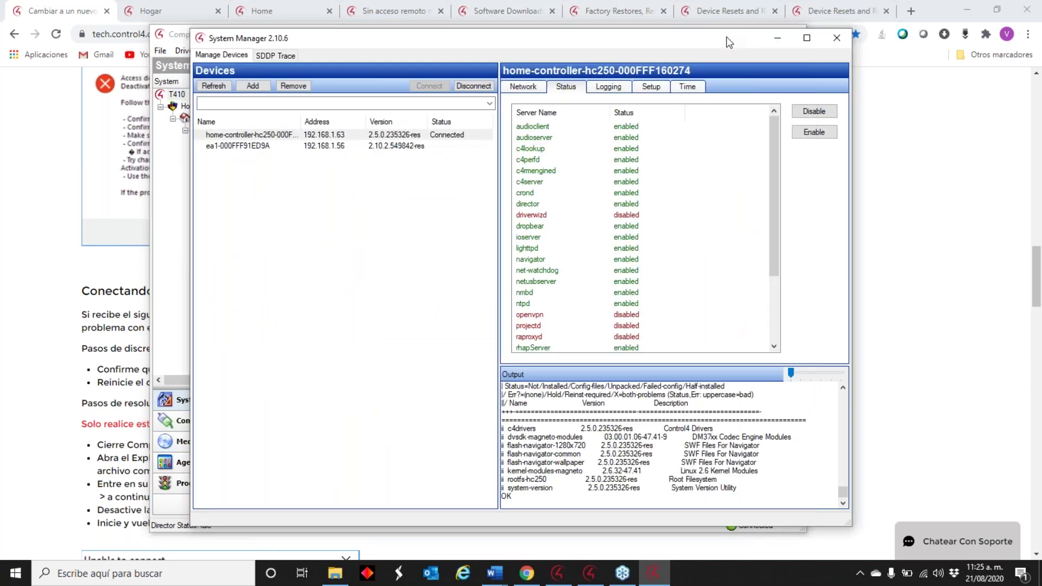
pyautogui.click(75, 292)
pyautogui.scroll(10, 170, 274)
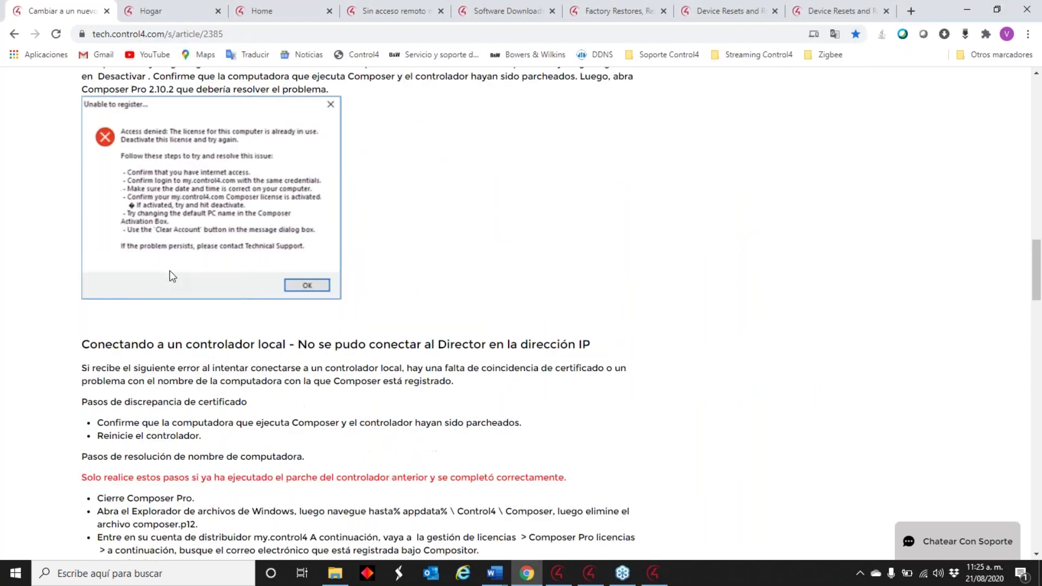
pyautogui.scroll(8, 246, 236)
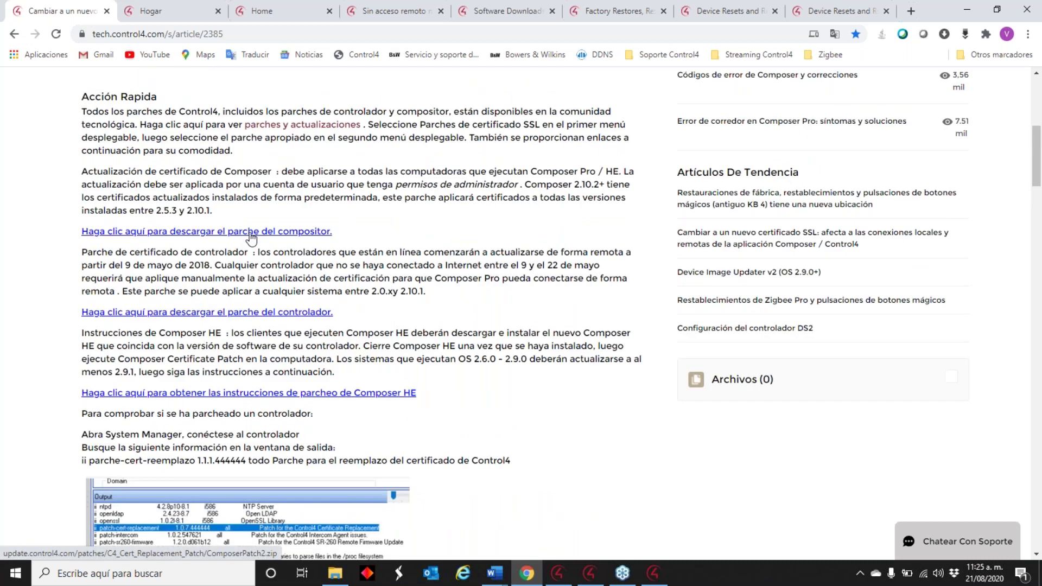
# - Download the Composer certificate patch and open its composerPatch2 folder in WinRAR
pyautogui.click(250, 237)
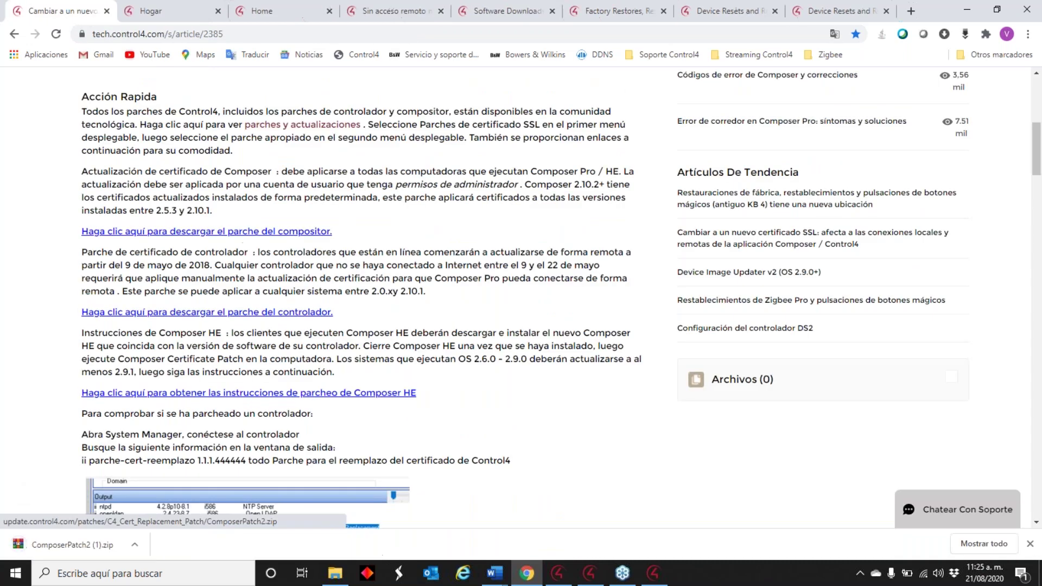
pyautogui.click(134, 546)
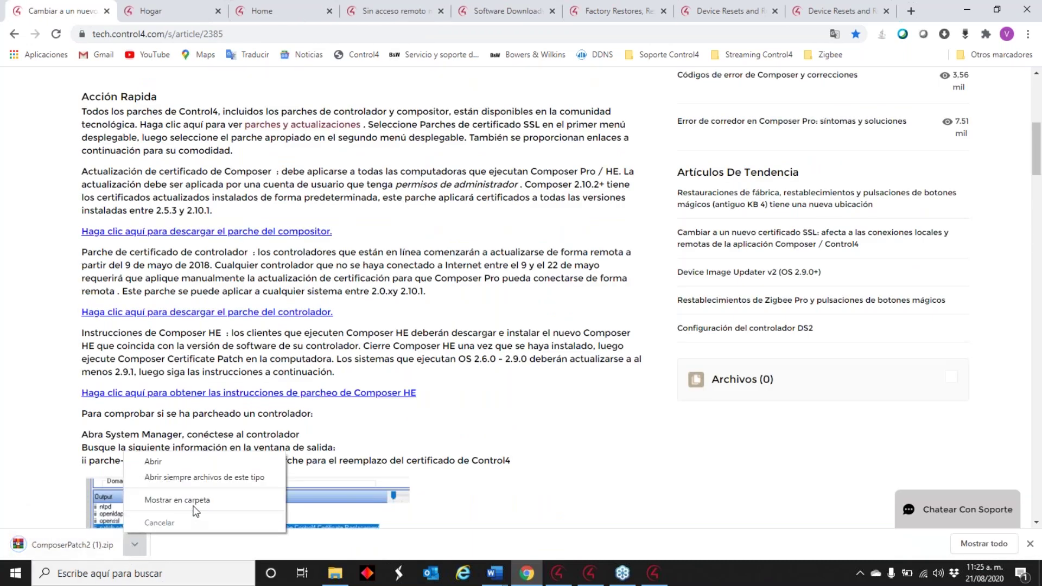
pyautogui.click(178, 462)
pyautogui.doubleClick(126, 179)
# - Run ComposerPatch2.exe from the archive, then move the WinRAR window out of the way
pyautogui.click(47, 181)
pyautogui.click(45, 179)
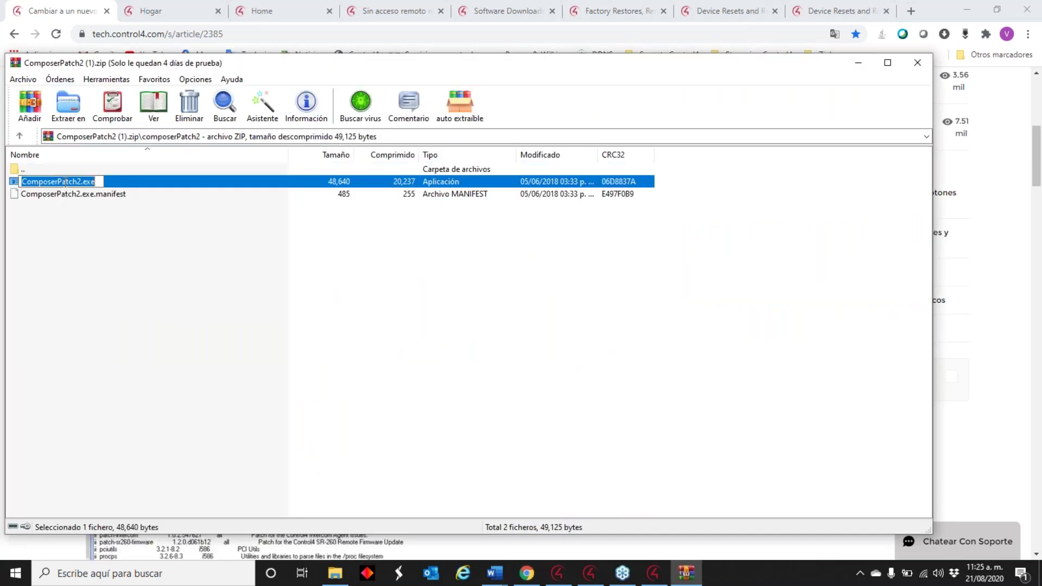
pyautogui.click(116, 187)
pyautogui.doubleClick(115, 183)
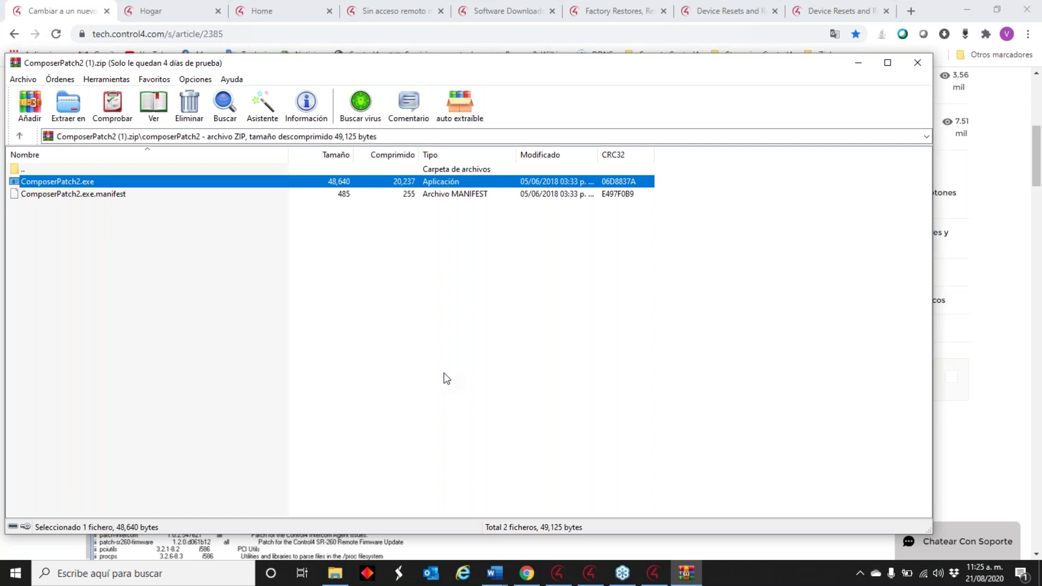
pyautogui.moveTo(537, 66); pyautogui.dragTo(326, 223)
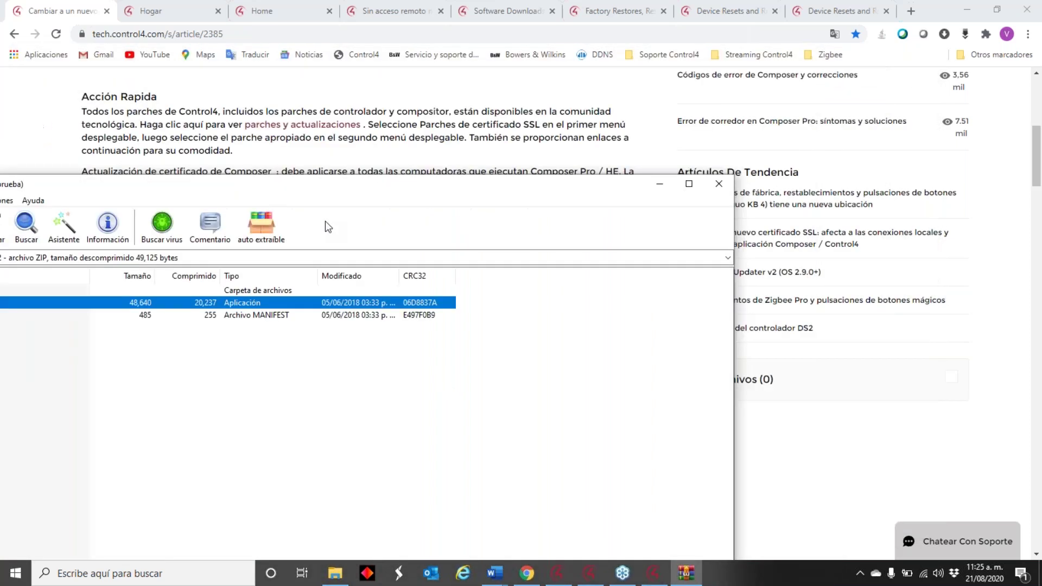
pyautogui.click(702, 240)
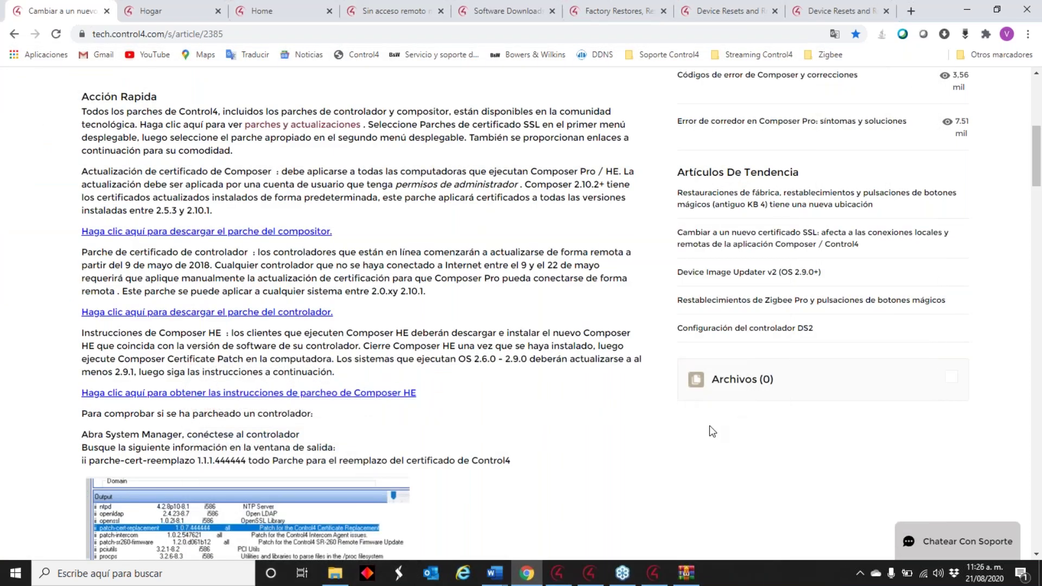
# - Run the Update Manager check on the T410 project, then maximize Composer and show Connections
pyautogui.click(589, 574)
pyautogui.click(654, 573)
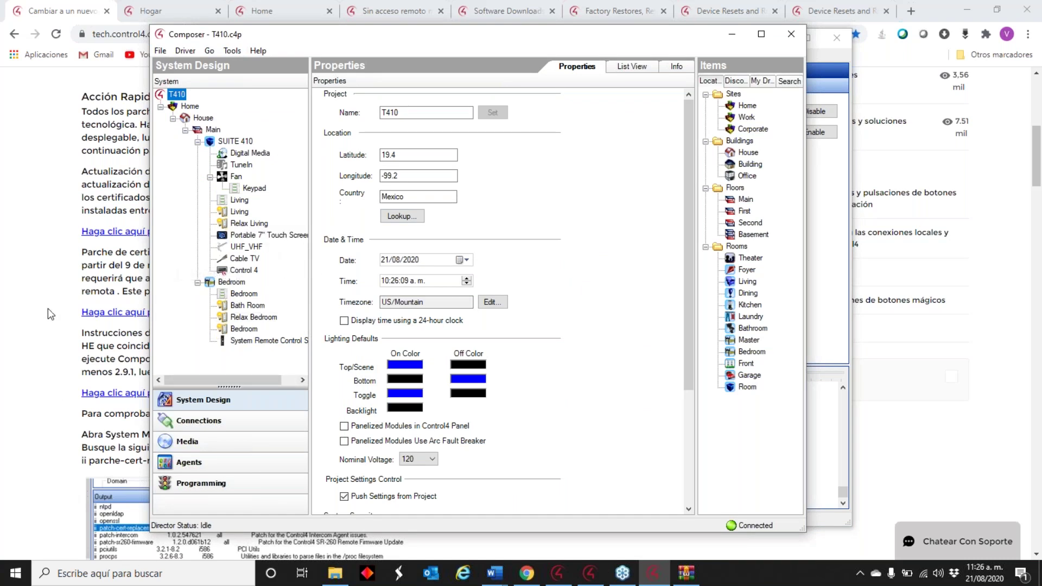
pyautogui.click(233, 50)
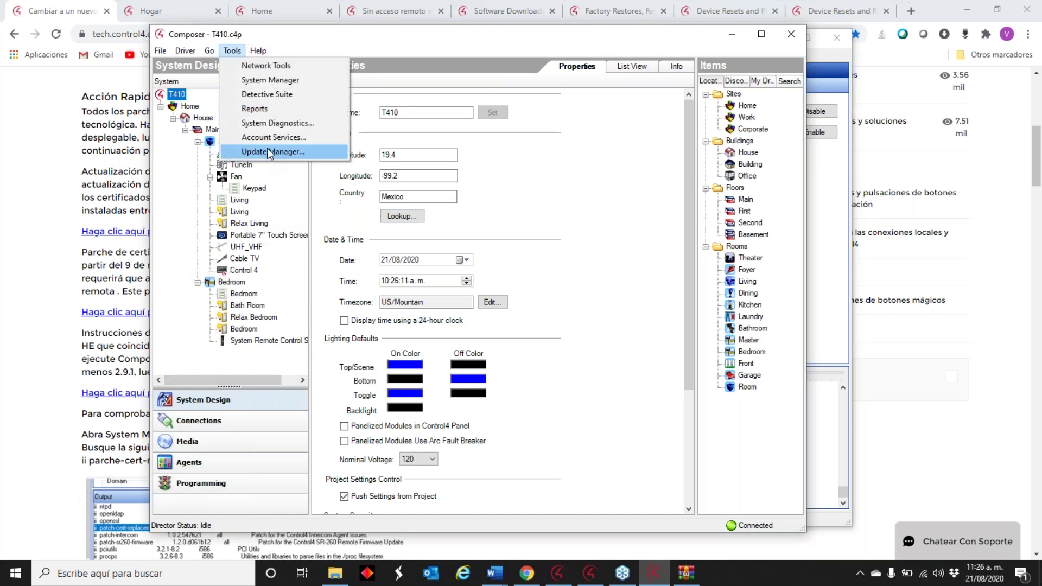
pyautogui.click(267, 148)
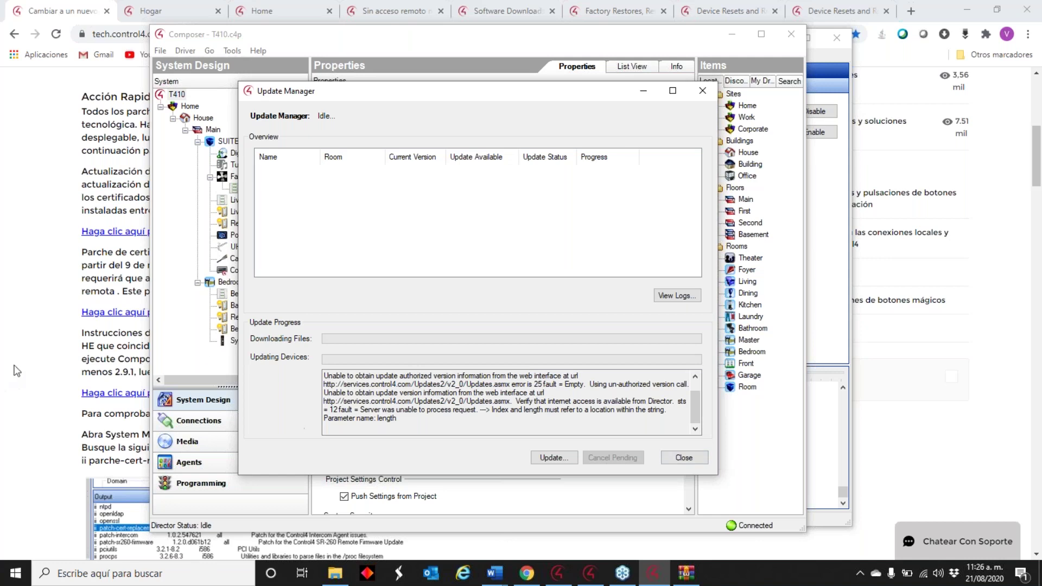
pyautogui.click(682, 459)
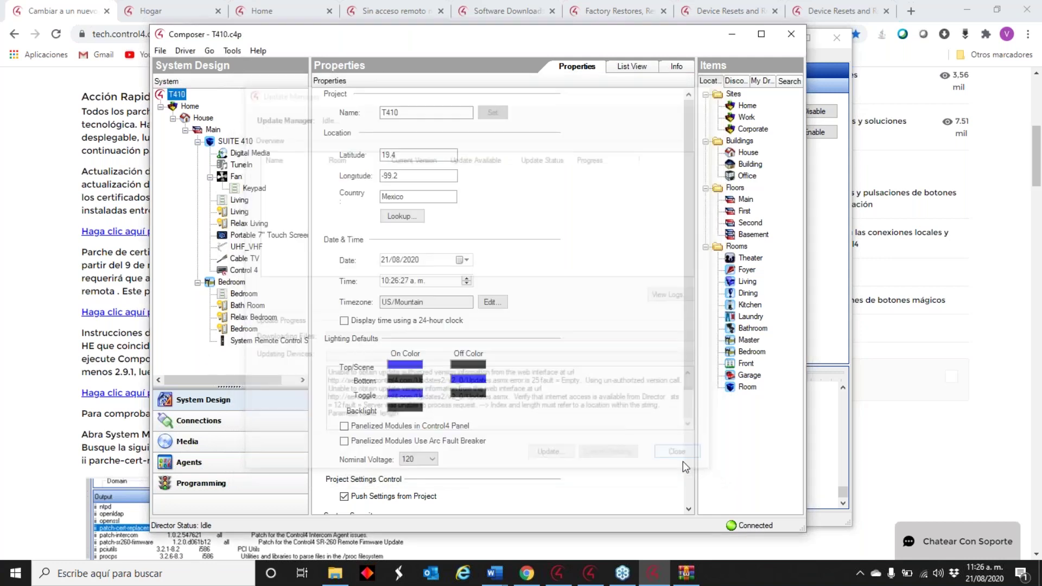
pyautogui.click(761, 34)
pyautogui.click(54, 449)
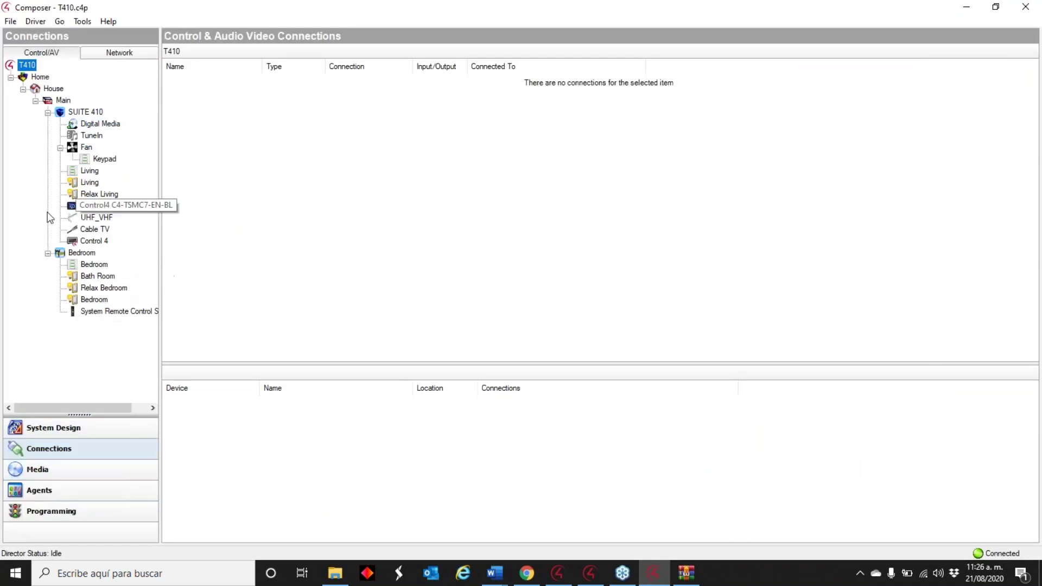
# - Re-identify Control 4 on the Network tab via Disconnect, then open Network Tools
pyautogui.click(119, 53)
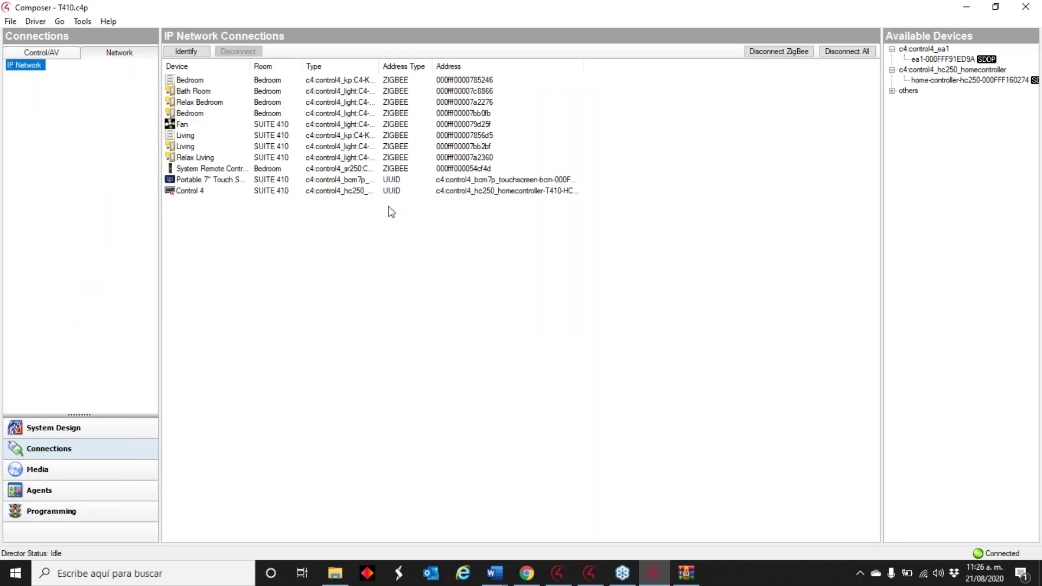
pyautogui.doubleClick(396, 191)
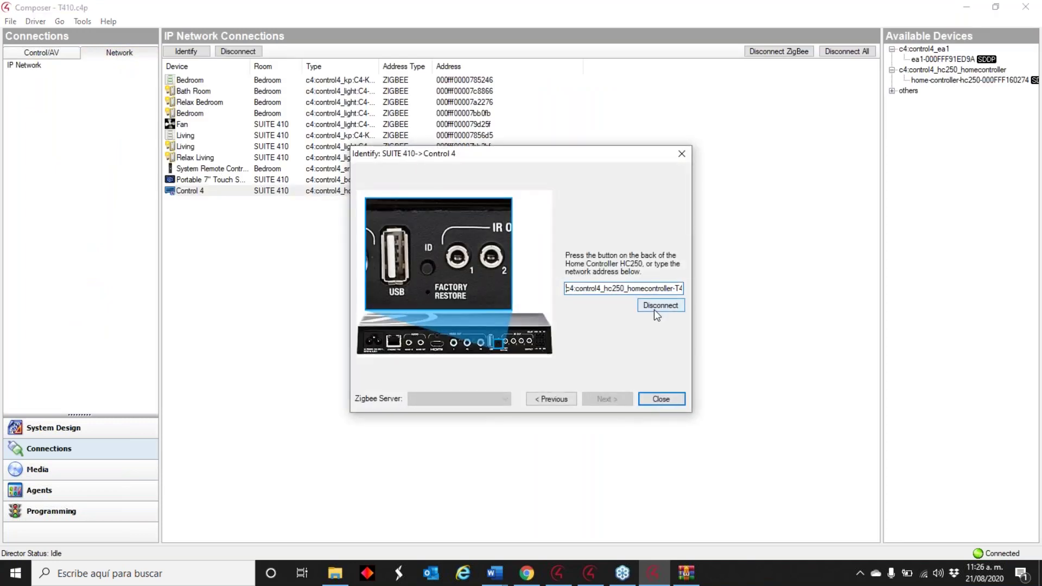
pyautogui.click(654, 308)
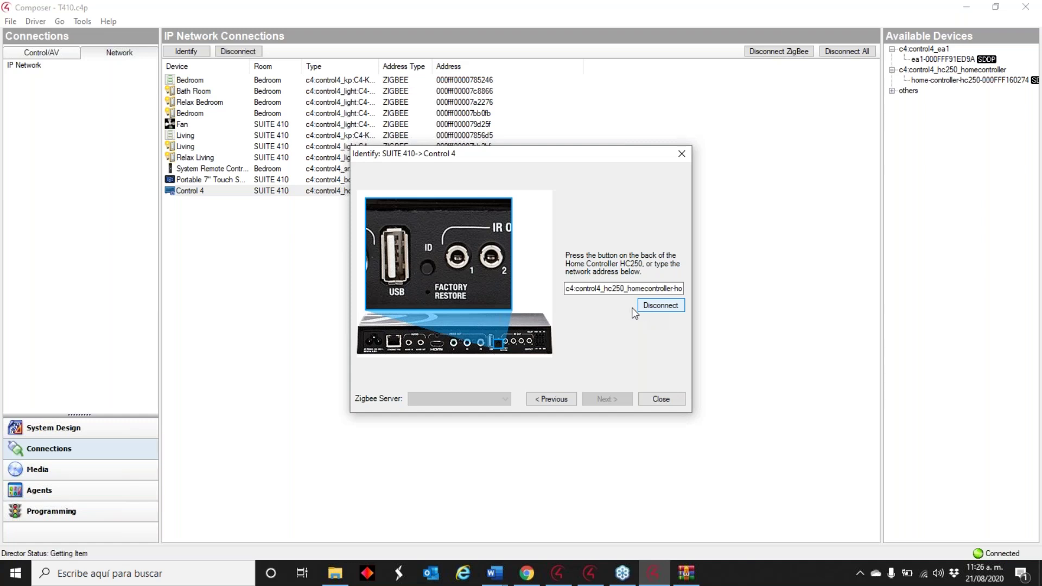
pyautogui.click(676, 400)
pyautogui.click(80, 21)
pyautogui.click(100, 37)
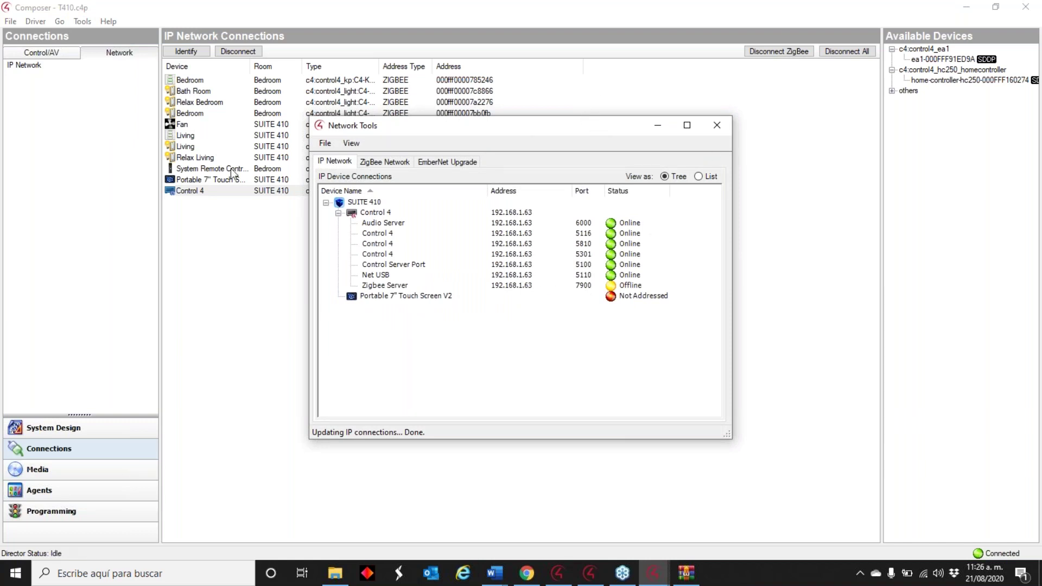
# - Minimize the Network Tools window and launch Update Manager from the Tools menu
pyautogui.moveTo(516, 129); pyautogui.dragTo(407, 122)
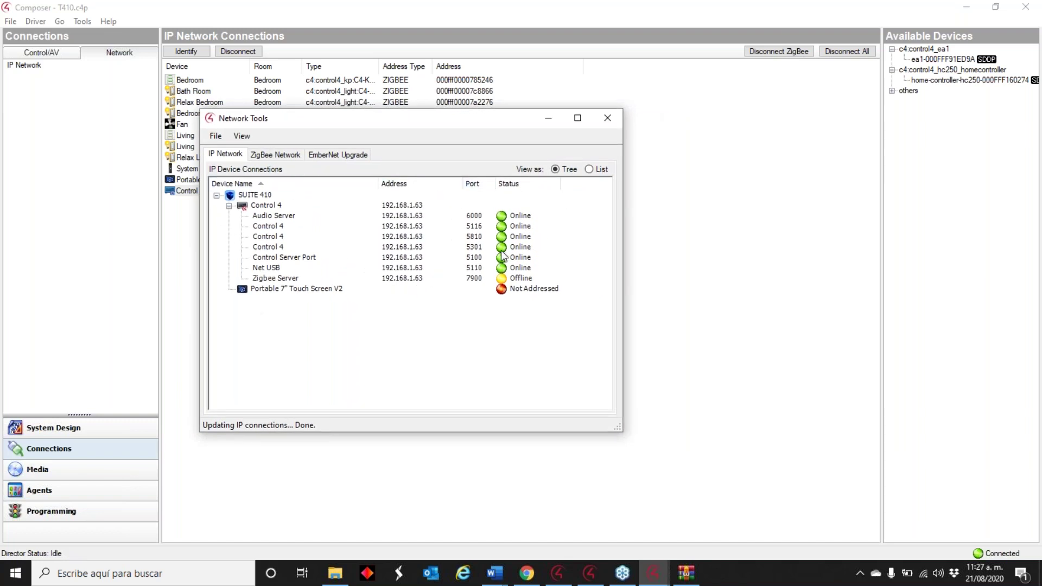
pyautogui.click(545, 122)
pyautogui.click(82, 21)
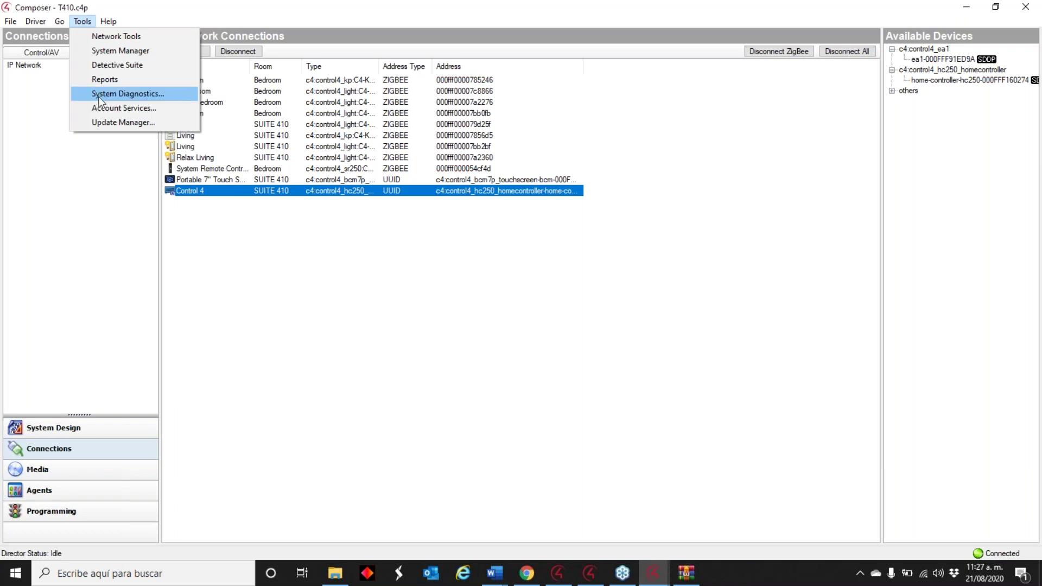
pyautogui.click(114, 123)
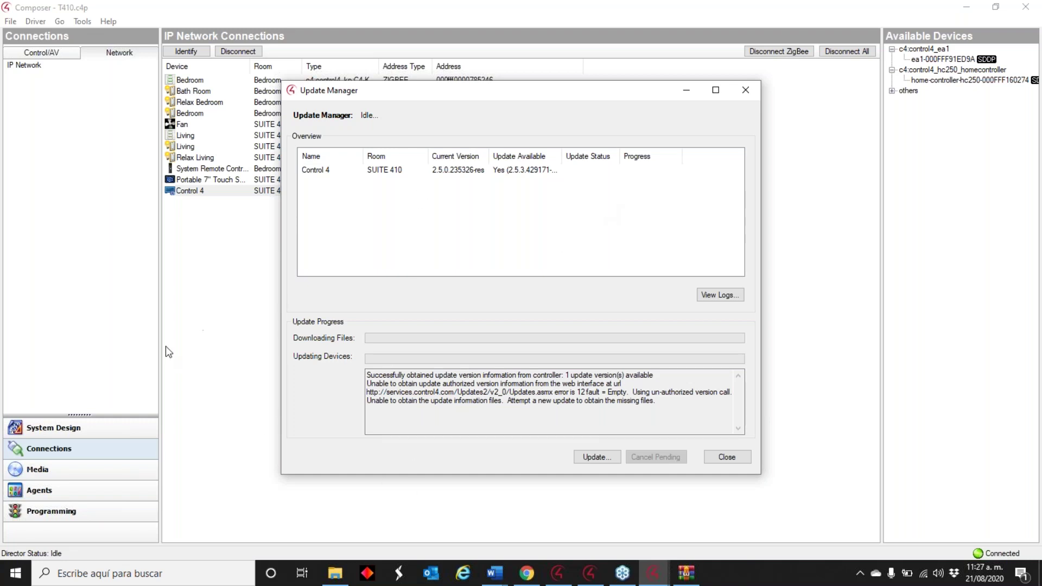
# - Close Update Manager after seeing the 2.5.3 update for Control 4, and minimize Composer
pyautogui.click(727, 457)
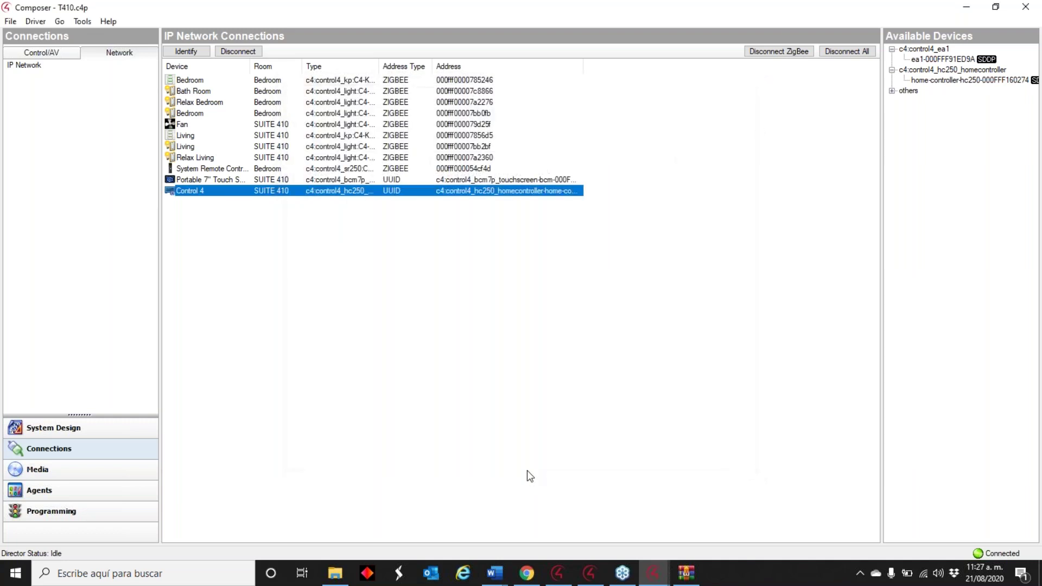
pyautogui.click(969, 8)
# - Close the T410 project without a backup and launch Composer 2.6.0, dismissing its driver warning
pyautogui.click(777, 38)
pyautogui.click(966, 11)
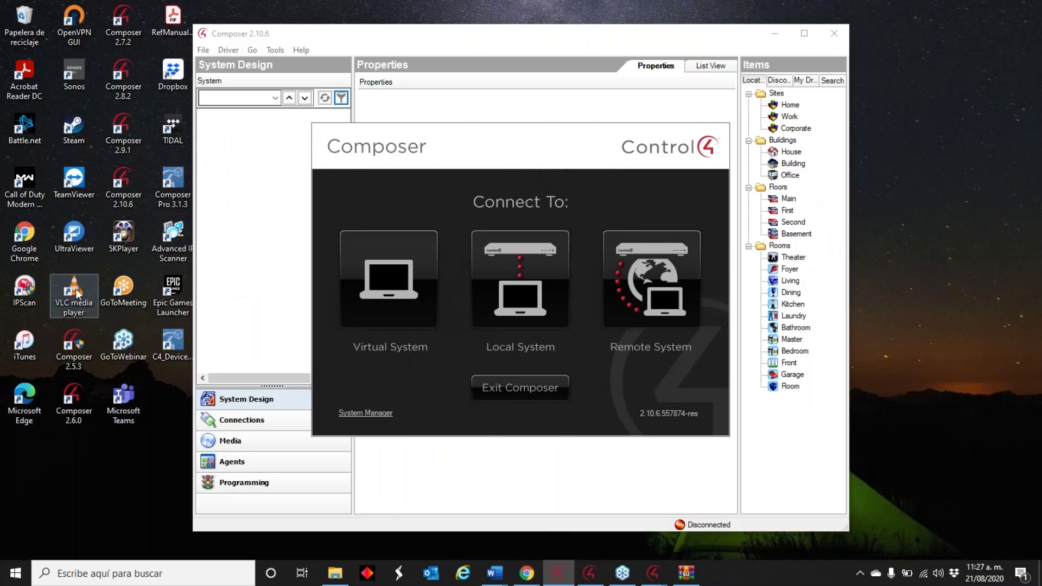
pyautogui.moveTo(654, 575)
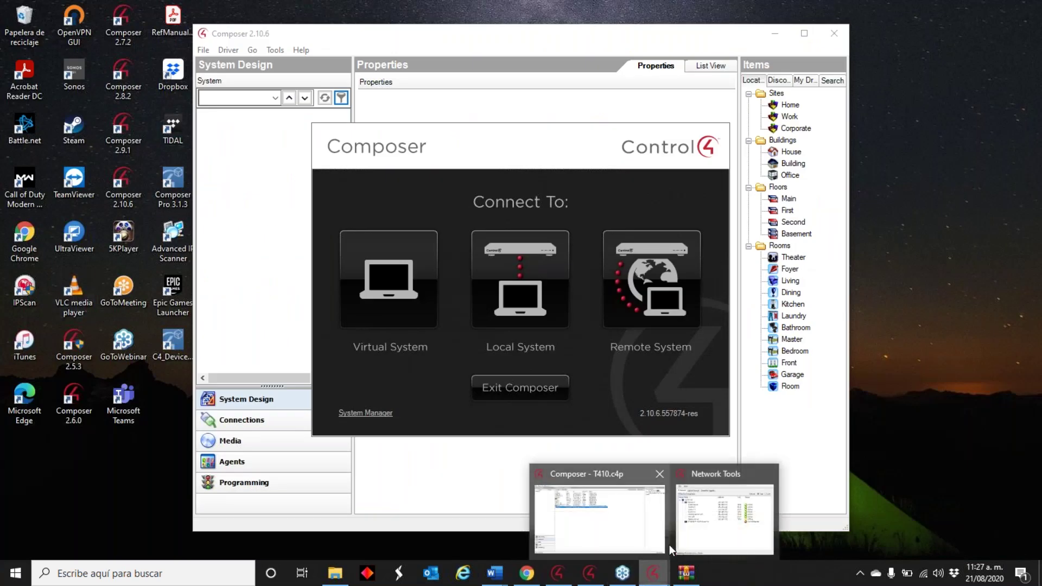
pyautogui.click(620, 492)
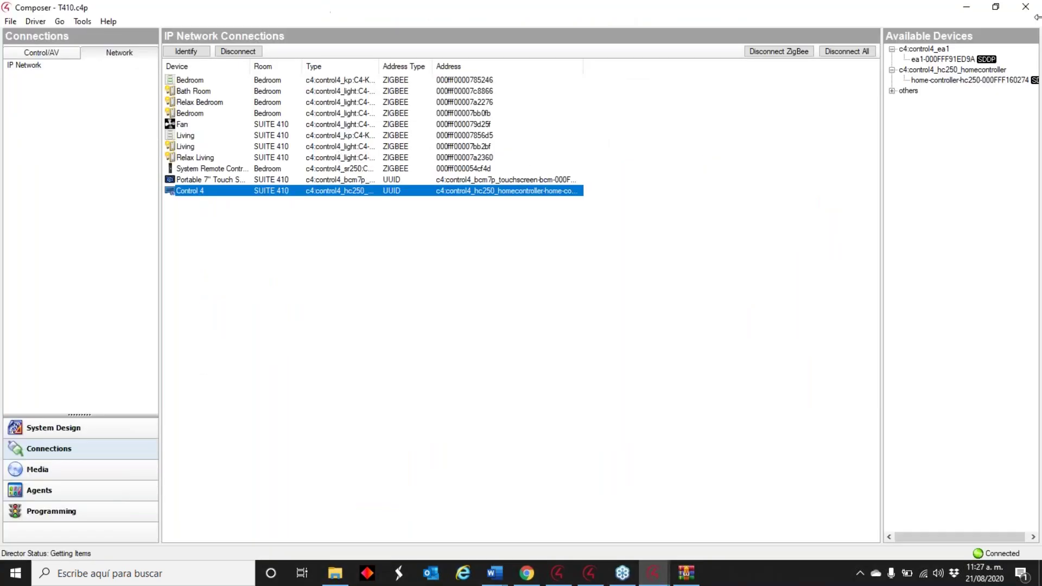
pyautogui.click(1025, 6)
pyautogui.click(582, 330)
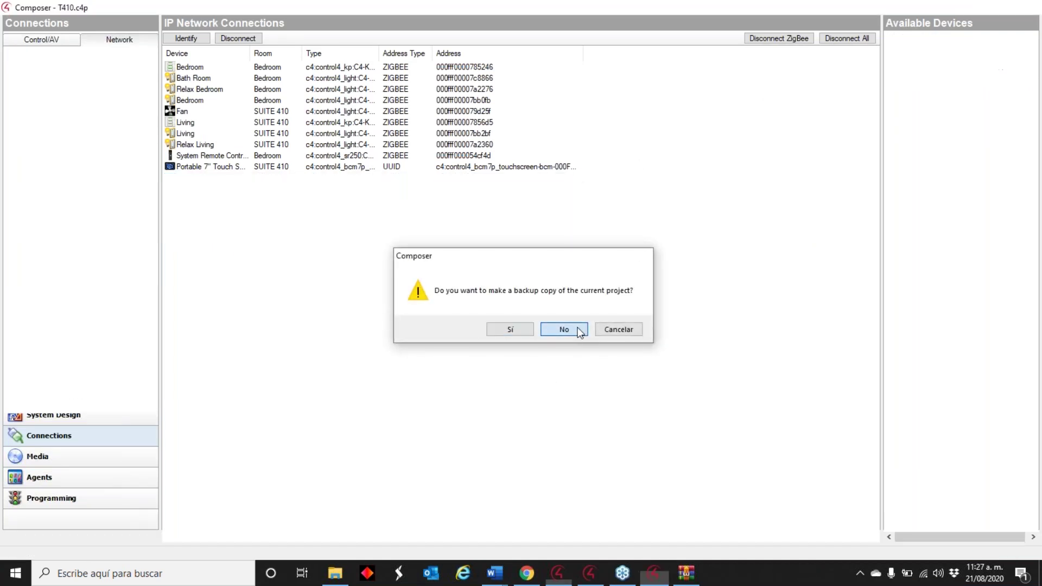
pyautogui.doubleClick(78, 400)
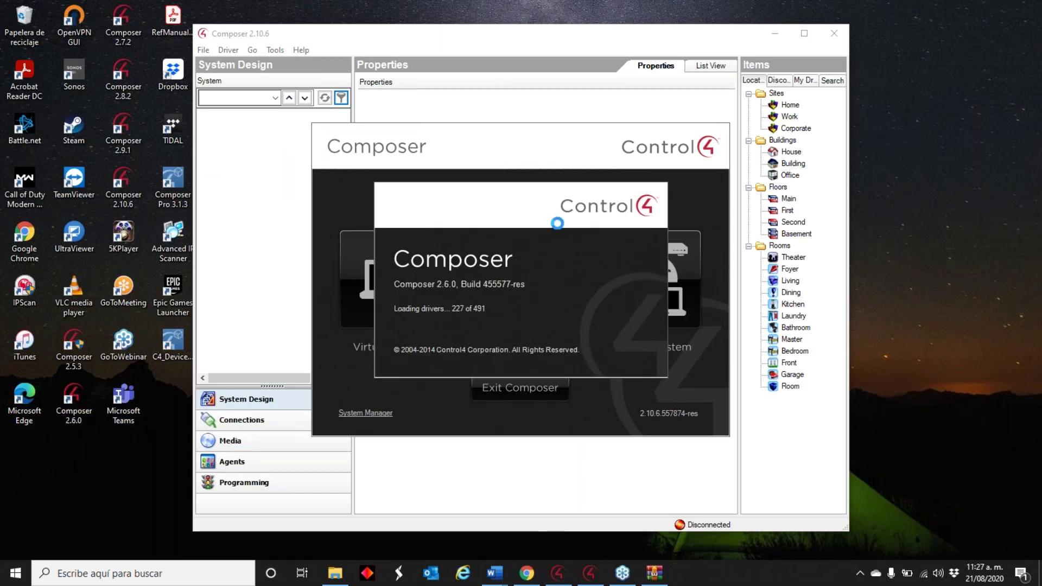
pyautogui.press('Return')
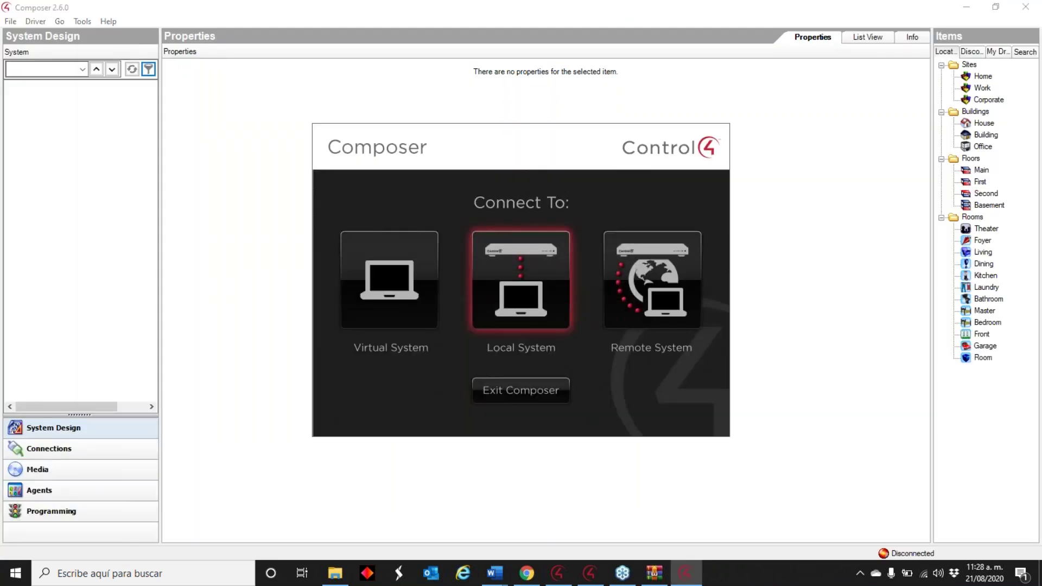
# - Twice attempt a Local System connection to the hc250 director, dismissing each authentication error
pyautogui.click(551, 232)
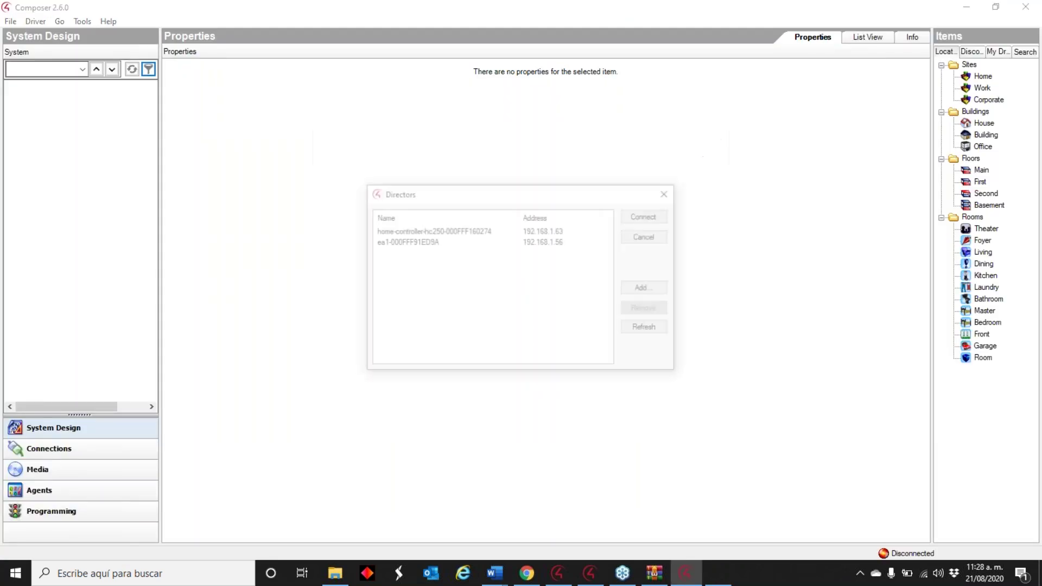
pyautogui.click(414, 231)
pyautogui.doubleClick(414, 232)
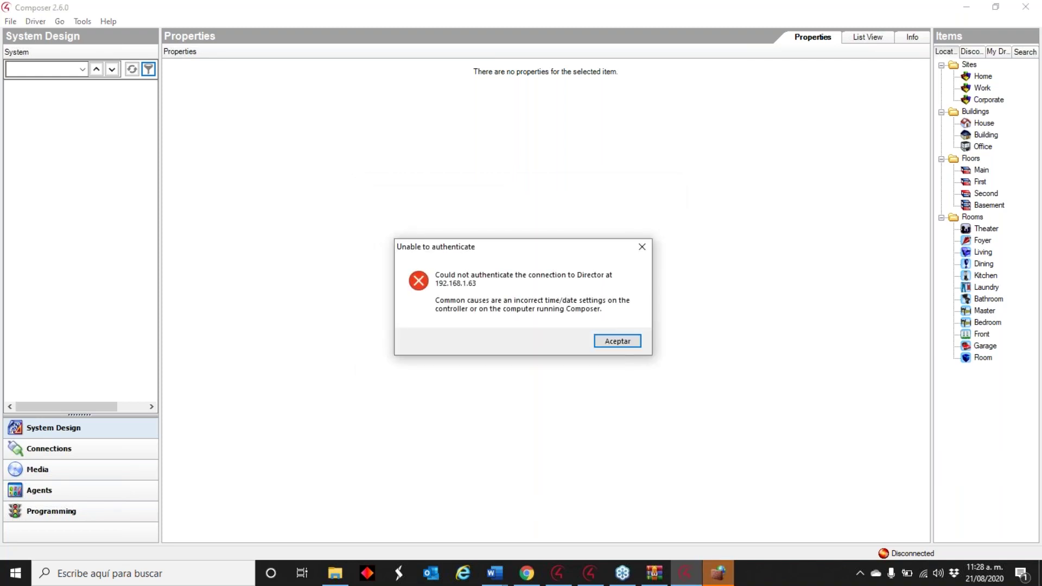
pyautogui.click(602, 341)
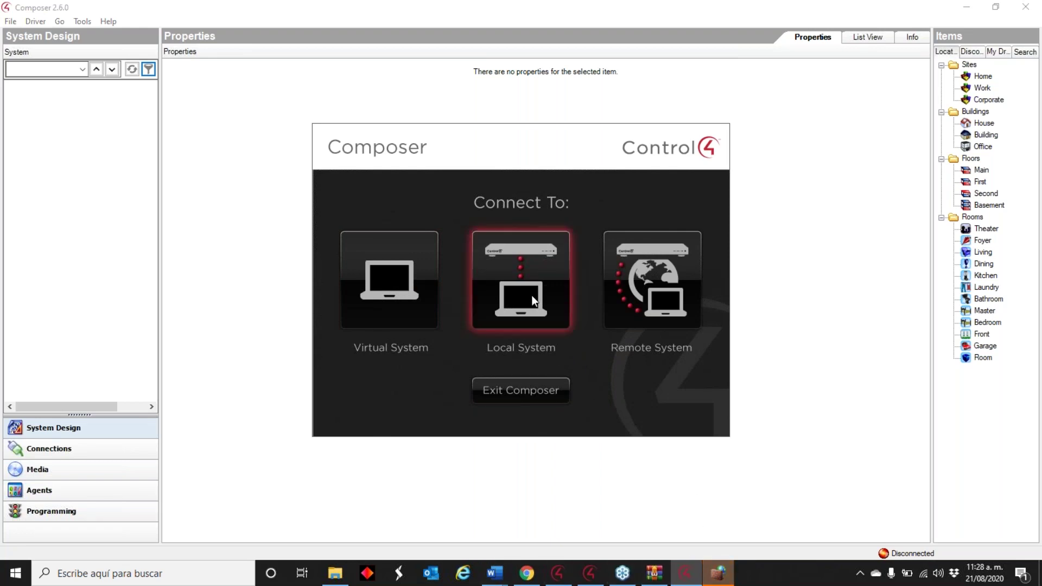
pyautogui.click(532, 295)
pyautogui.click(500, 231)
pyautogui.click(654, 217)
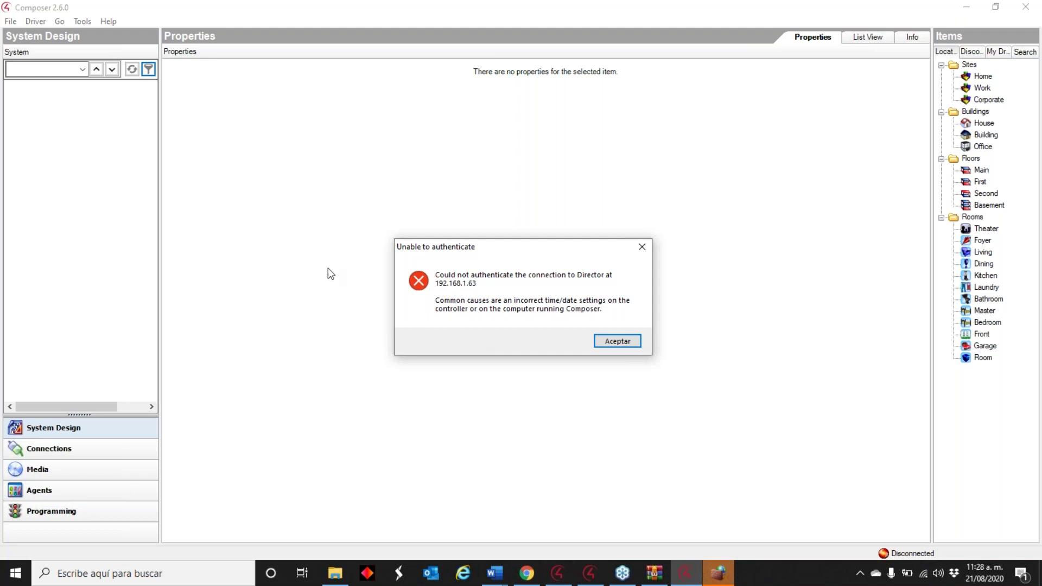
pyautogui.click(597, 344)
# - Search Windows for 'system manager' and open System Manager 2.9.1
pyautogui.press('super+s')
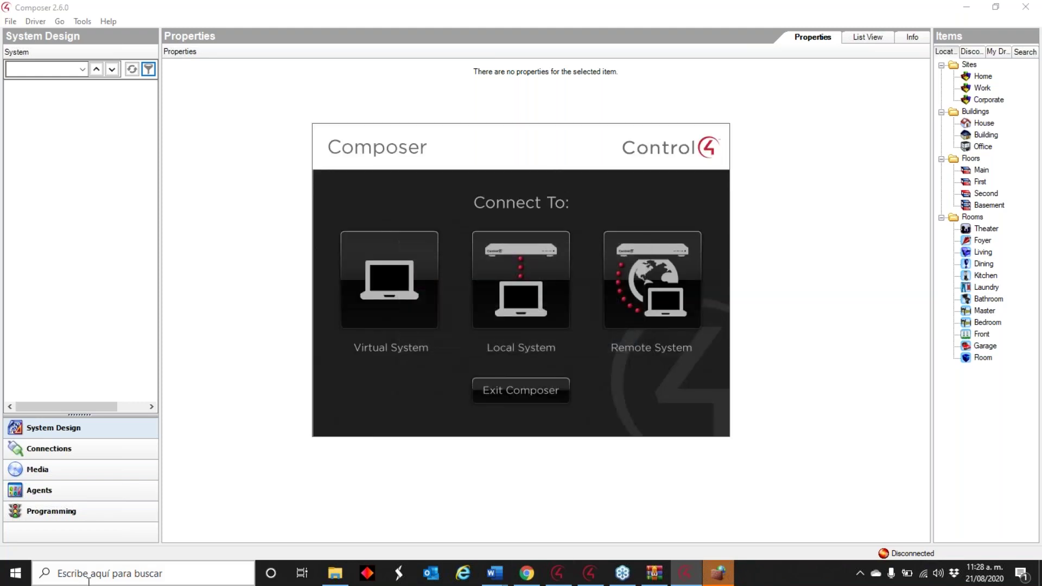
pyautogui.write('sy')
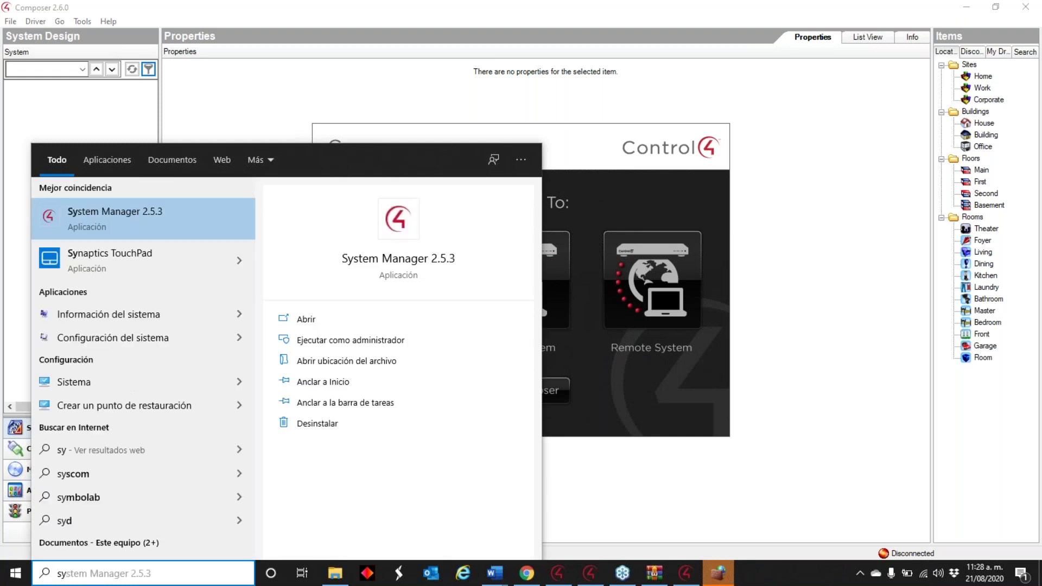
pyautogui.write('ste')
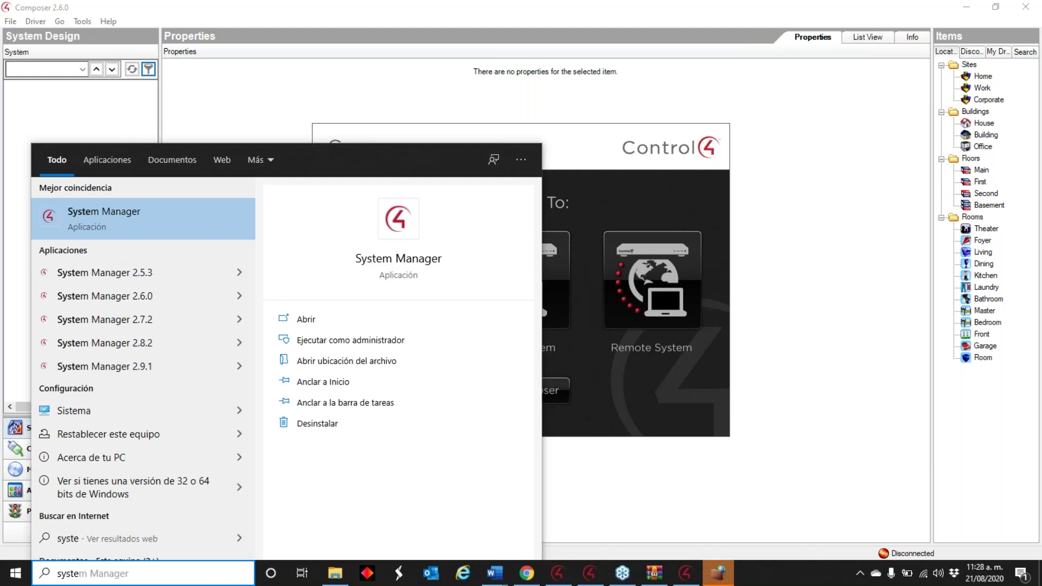
pyautogui.write('m ')
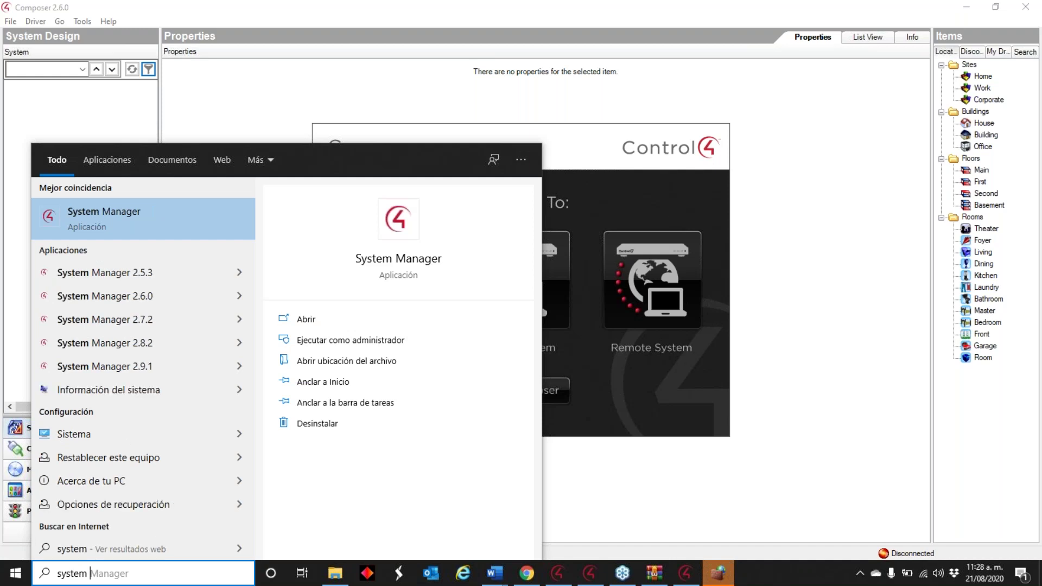
pyautogui.write('mana')
pyautogui.write('ger')
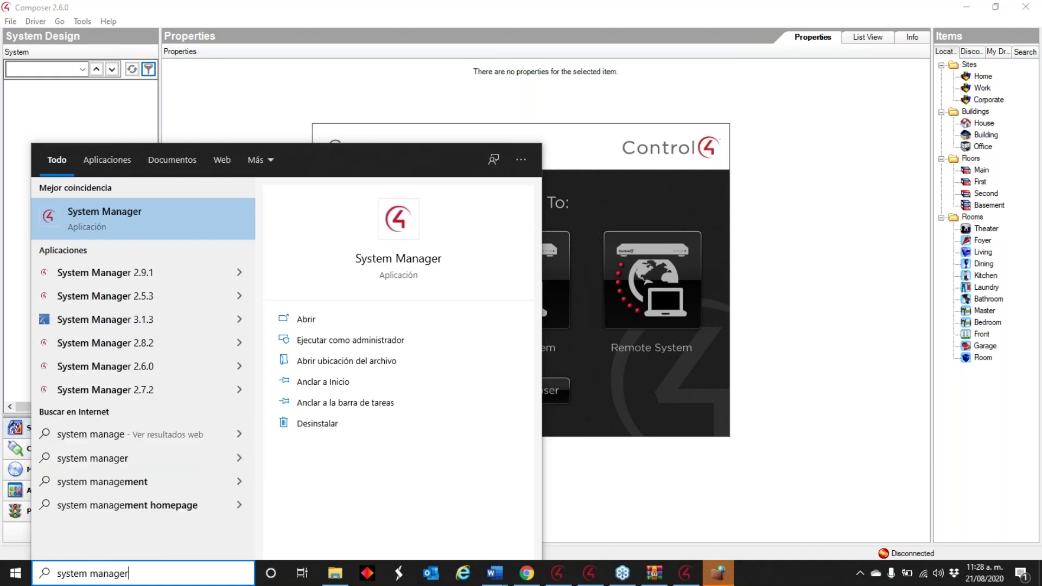
pyautogui.click(174, 272)
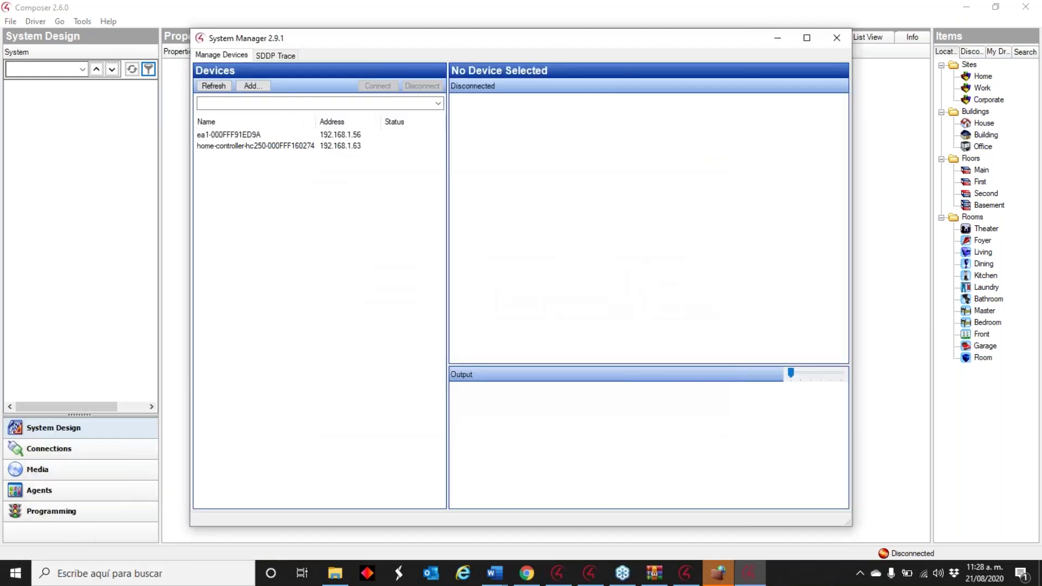
# - Set the hc250 controller's clock to sync with an internet time server and apply it
pyautogui.click(275, 146)
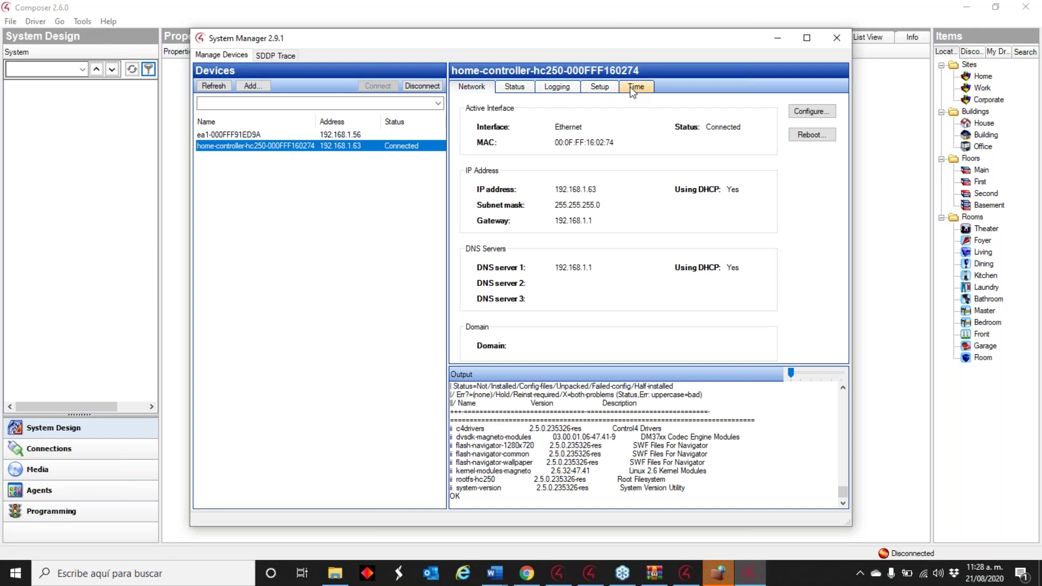
pyautogui.click(632, 88)
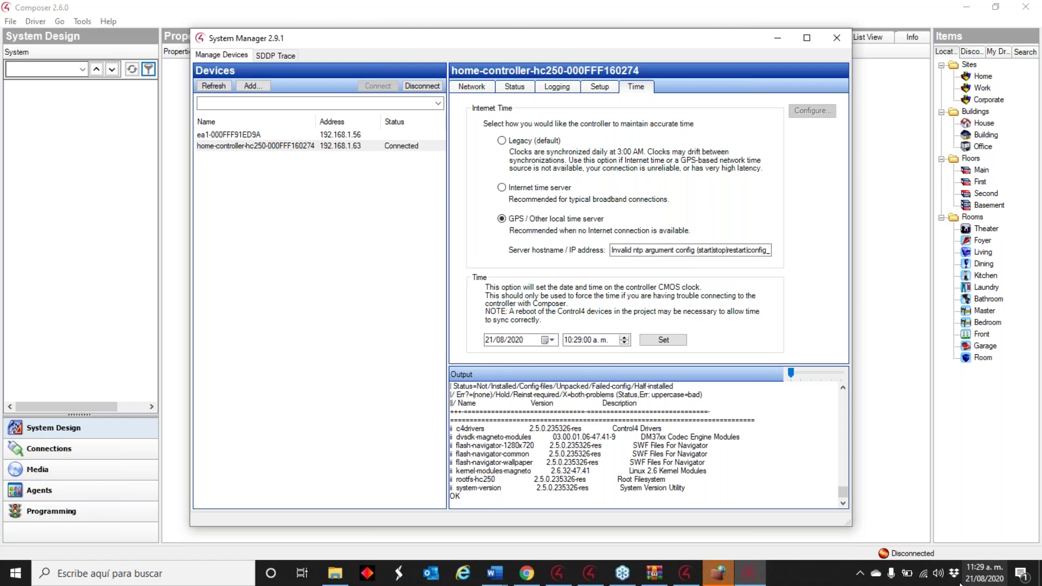
pyautogui.click(567, 340)
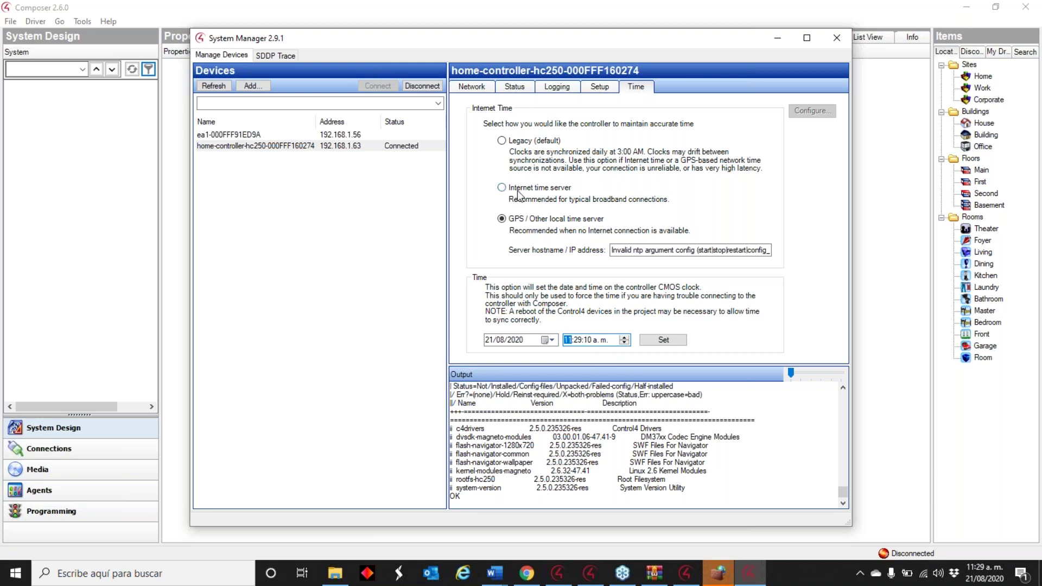
pyautogui.click(501, 187)
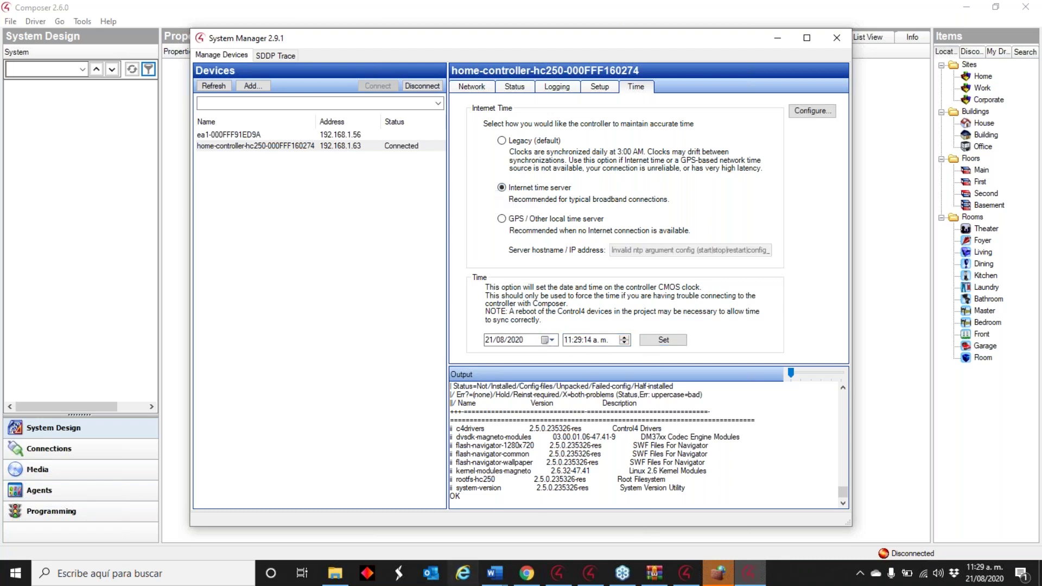
pyautogui.click(653, 341)
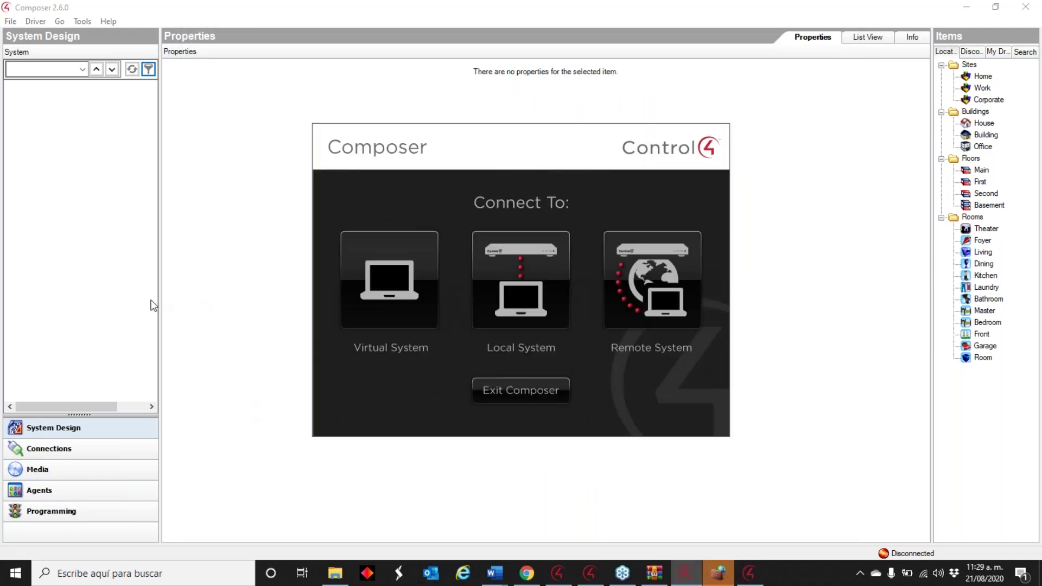
# - Retry connecting to the local hc250 director, dismiss the error, and allow Composer on public networks too
pyautogui.click(513, 261)
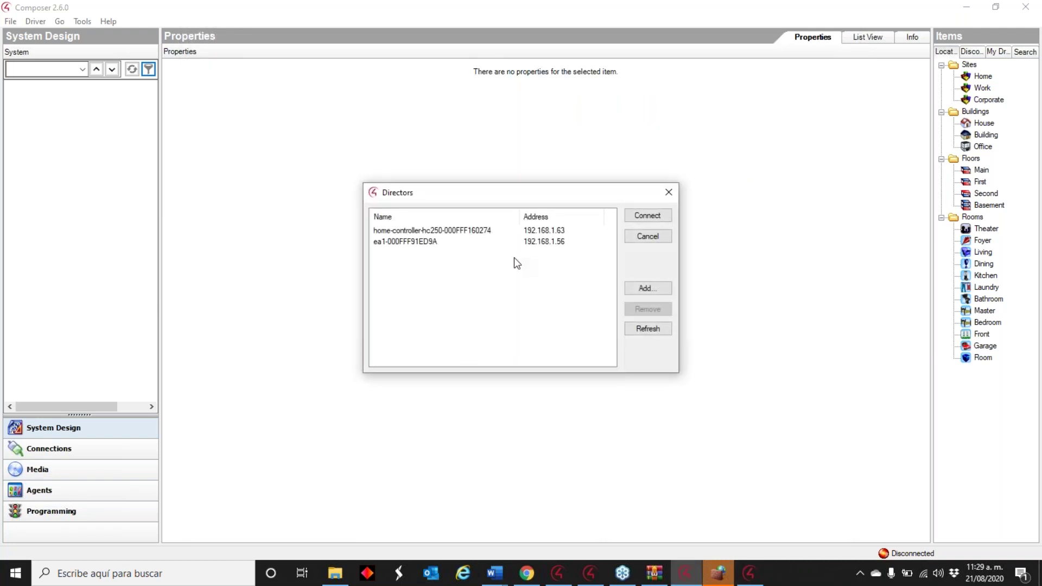
pyautogui.doubleClick(505, 230)
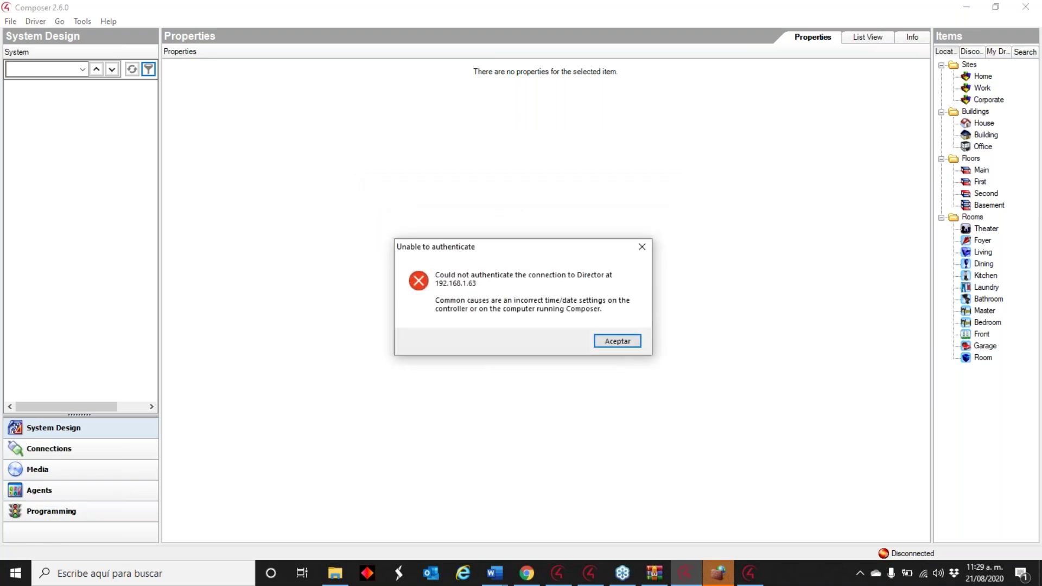
pyautogui.click(617, 342)
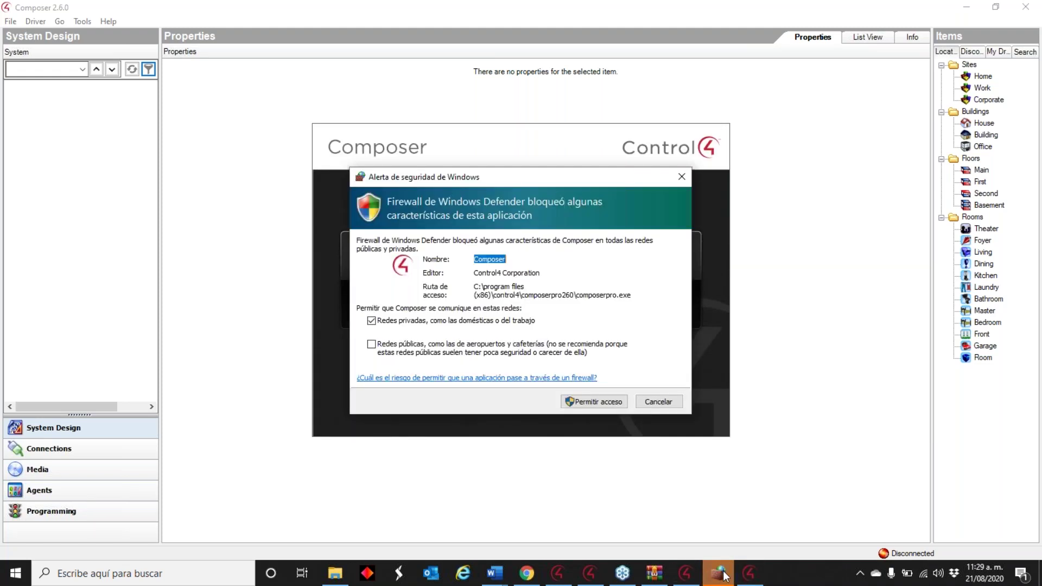
pyautogui.click(372, 345)
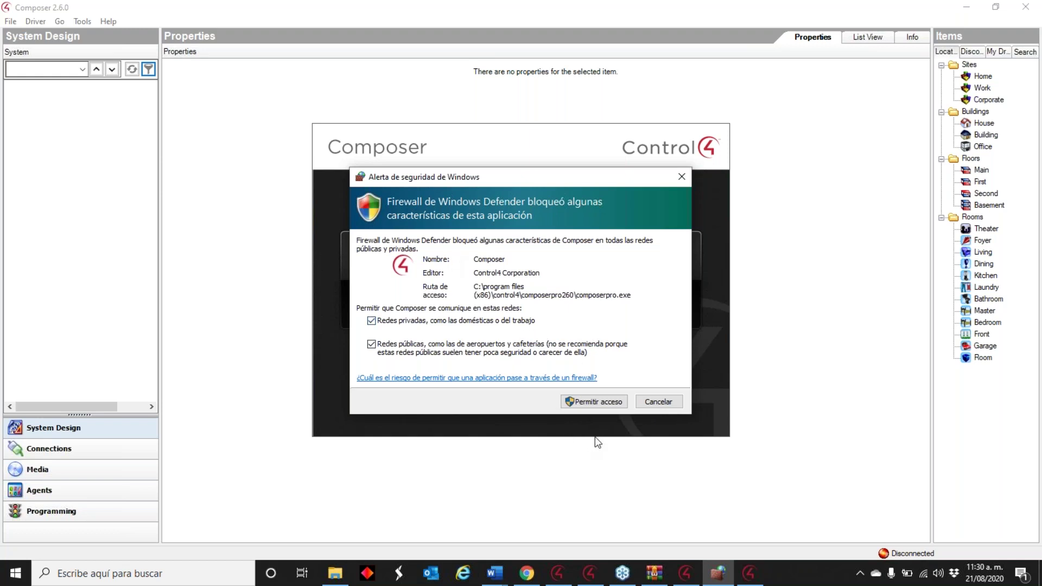
pyautogui.click(608, 398)
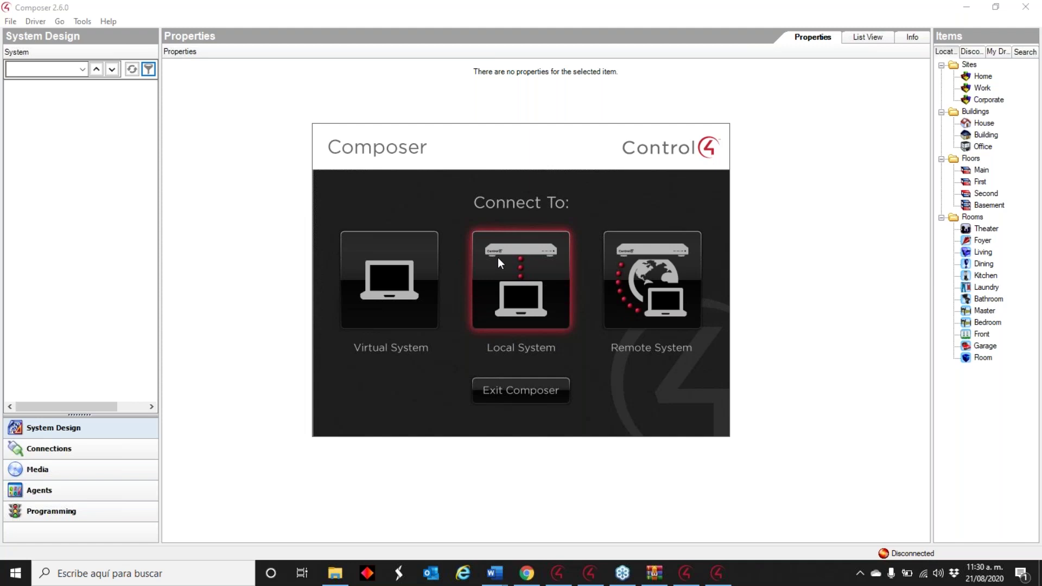
# - Attempt the local hc250 director connection again, dismiss the authentication error, and return to System Manager
pyautogui.click(497, 257)
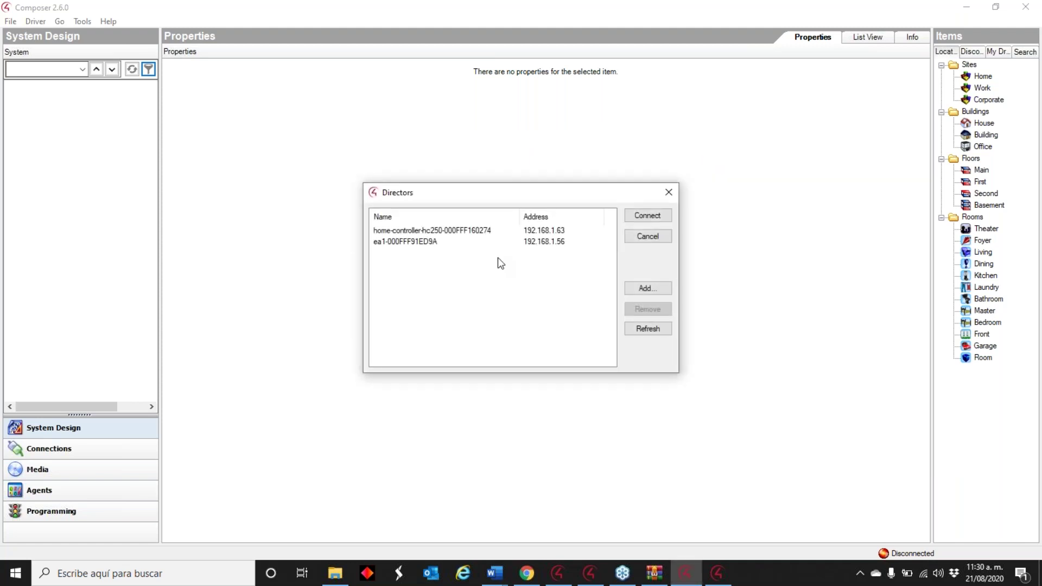
pyautogui.doubleClick(511, 233)
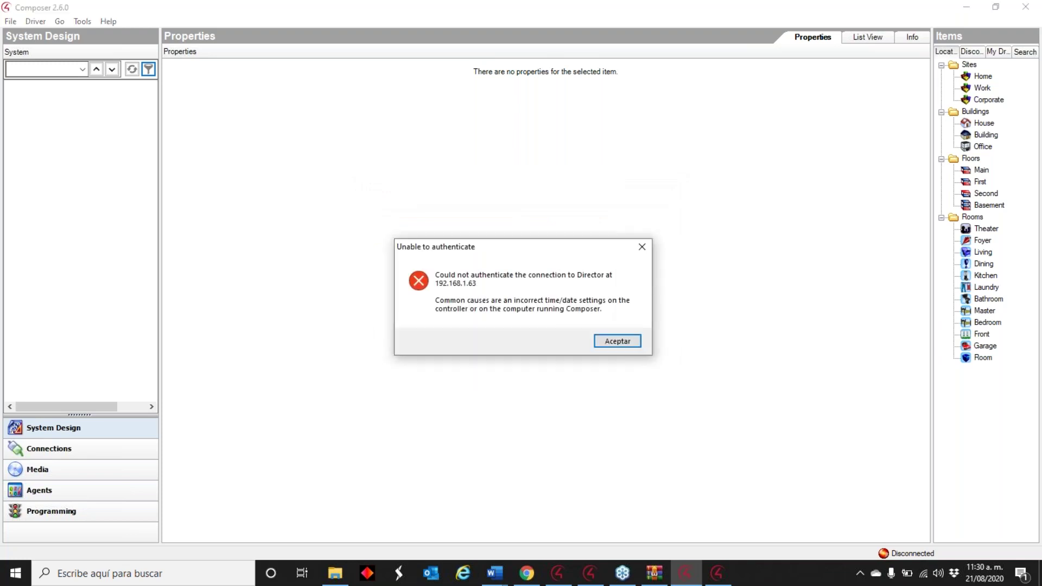
pyautogui.click(624, 339)
pyautogui.click(717, 573)
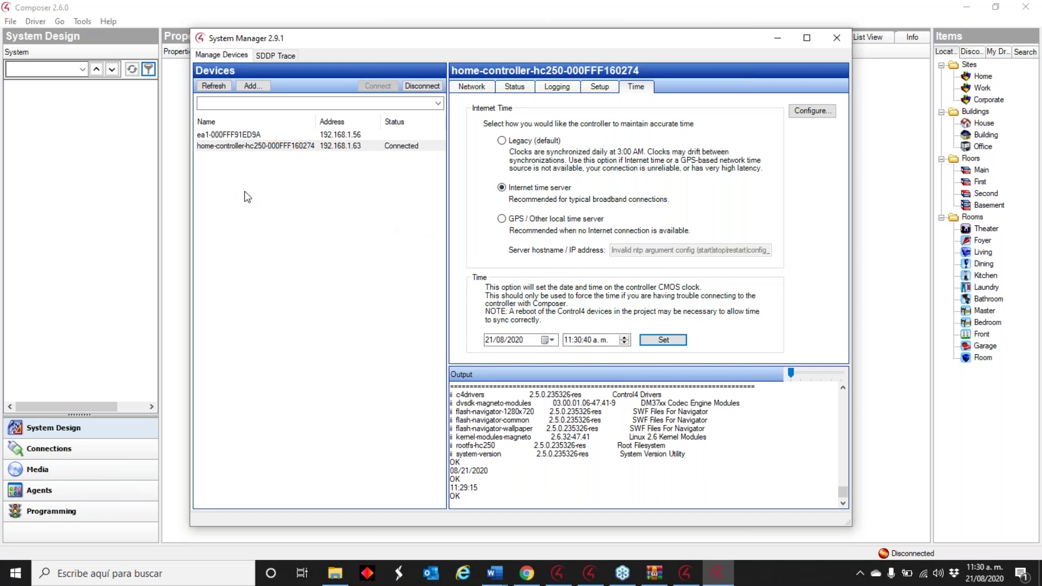
# - Disconnect System Manager from hc250, refresh the device list, reselect hc250, and go back to Composer
pyautogui.click(422, 86)
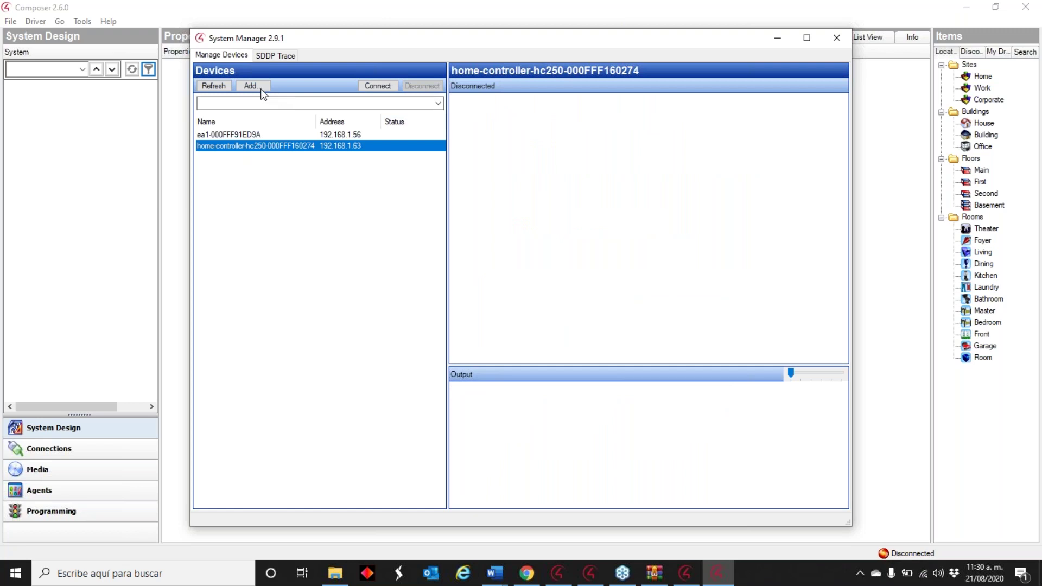
pyautogui.click(213, 86)
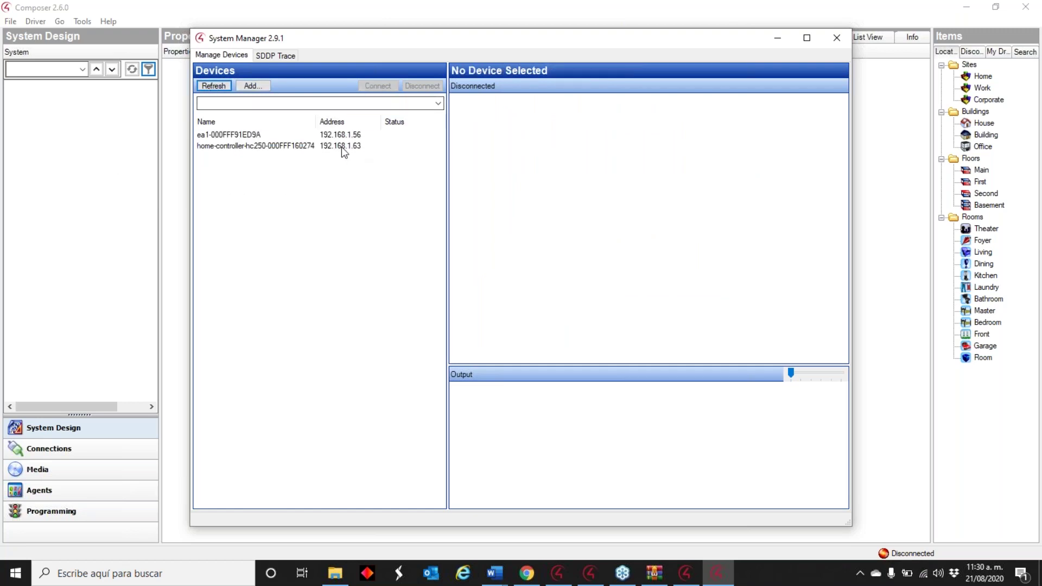
pyautogui.click(293, 146)
pyautogui.click(150, 179)
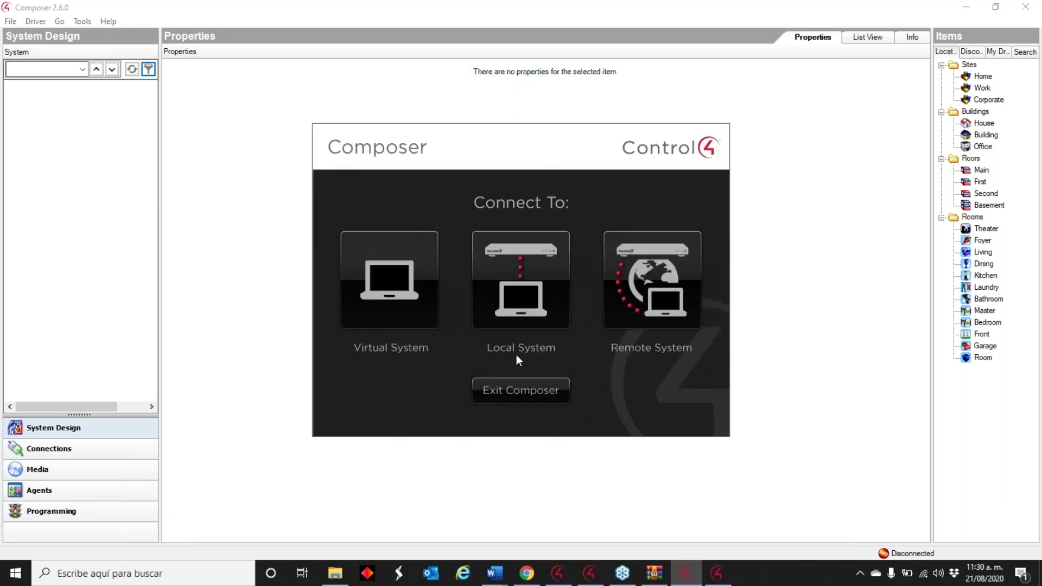
# - Exit Composer 2.6.0 and launch Composer 2.5.3, dismissing its startup warning
pyautogui.click(526, 391)
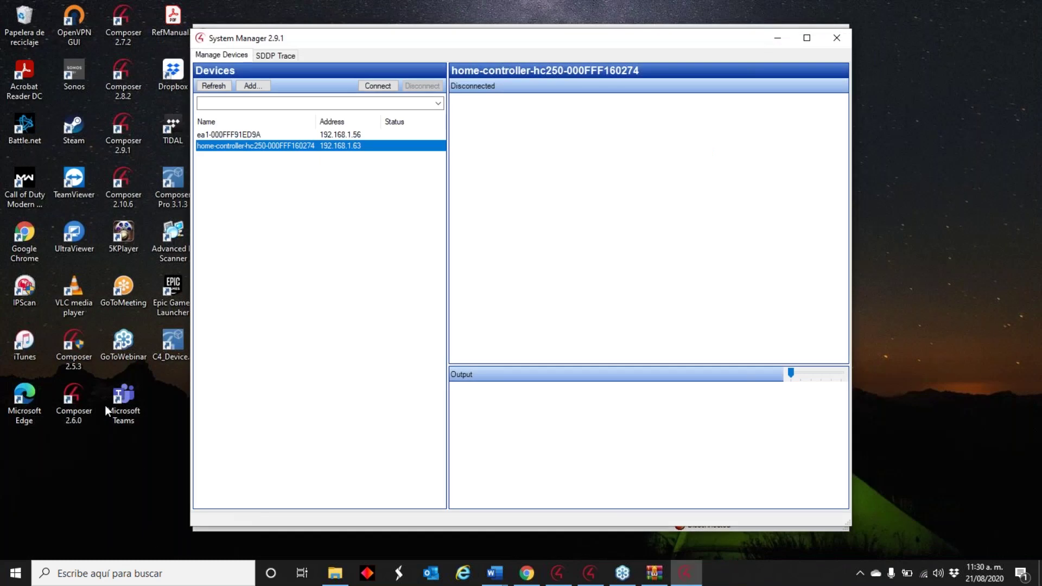
pyautogui.doubleClick(73, 347)
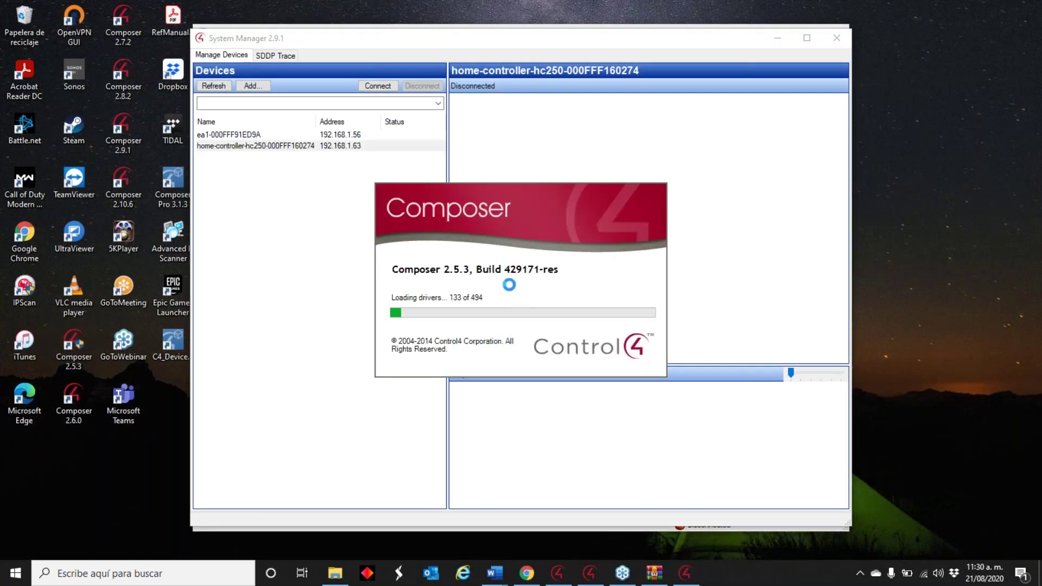
pyautogui.click(626, 333)
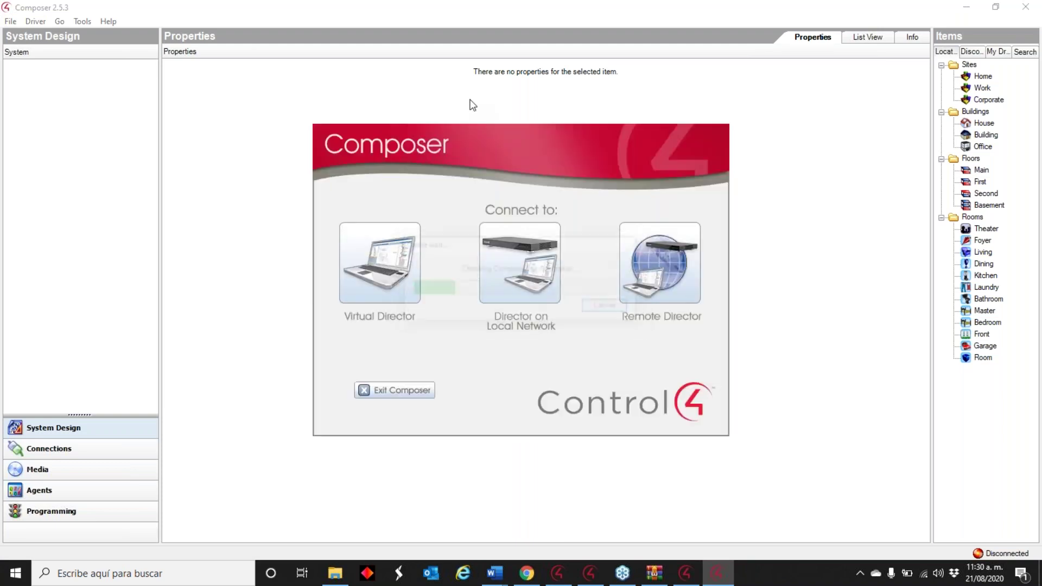
# - Connect to the HC-250 director on the local network via the non-secure port, accepting the version warning
pyautogui.click(523, 252)
pyautogui.click(464, 247)
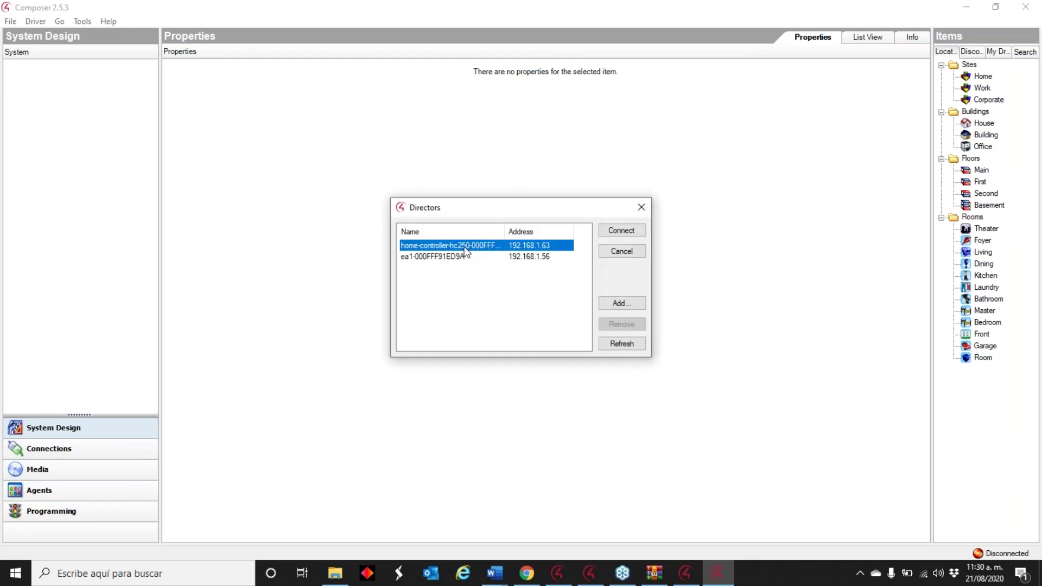
pyautogui.click(621, 231)
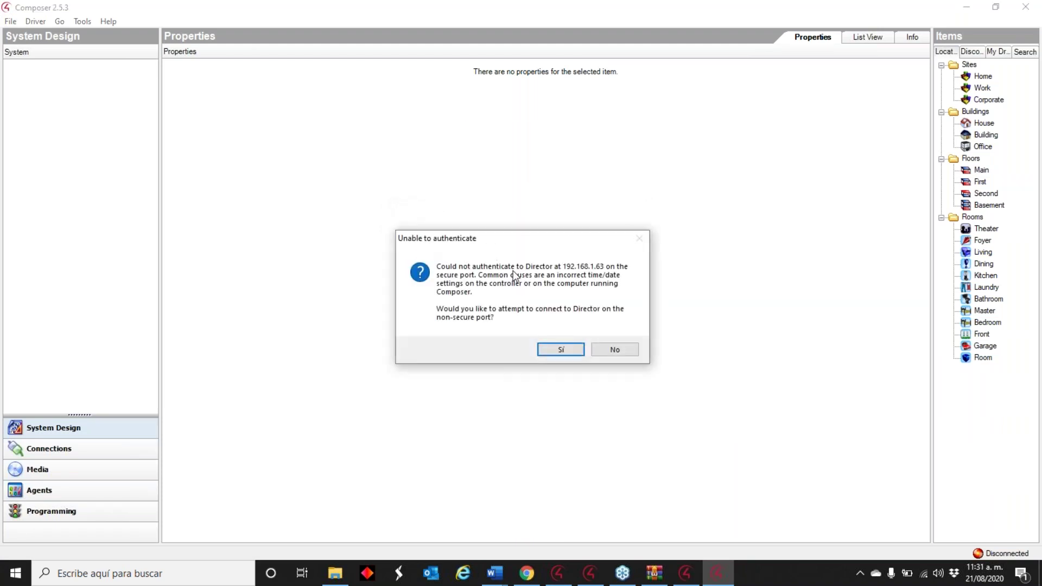
pyautogui.click(543, 344)
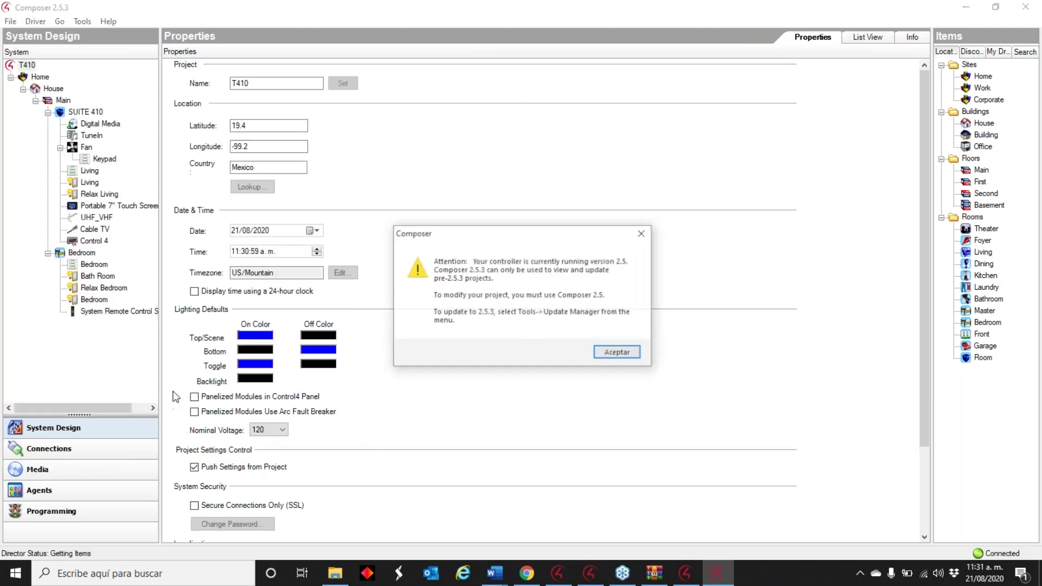
pyautogui.click(629, 357)
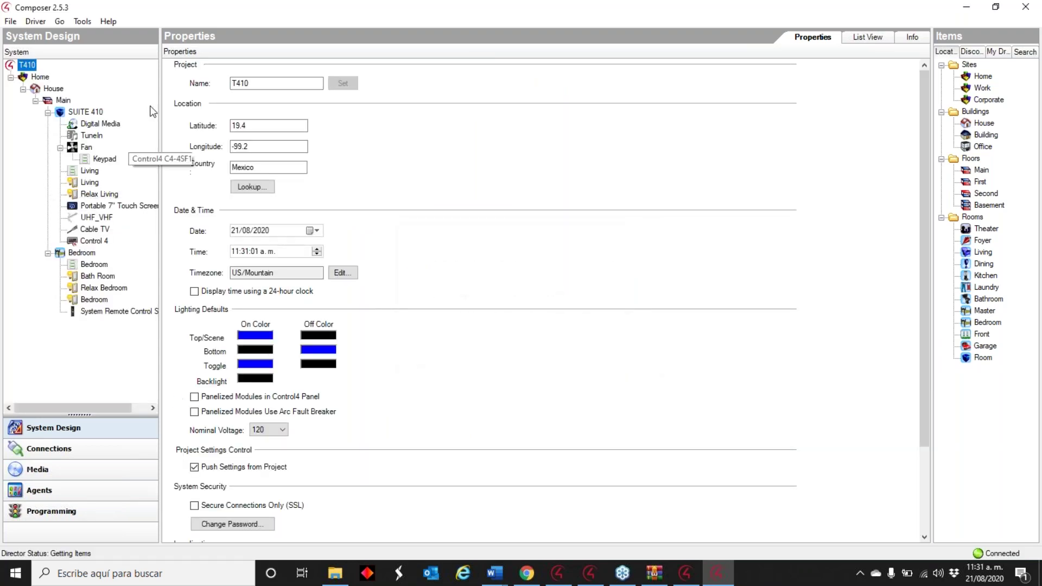
# - Open the Update Manager from the Tools menu, then close it
pyautogui.click(82, 21)
pyautogui.moveTo(59, 21)
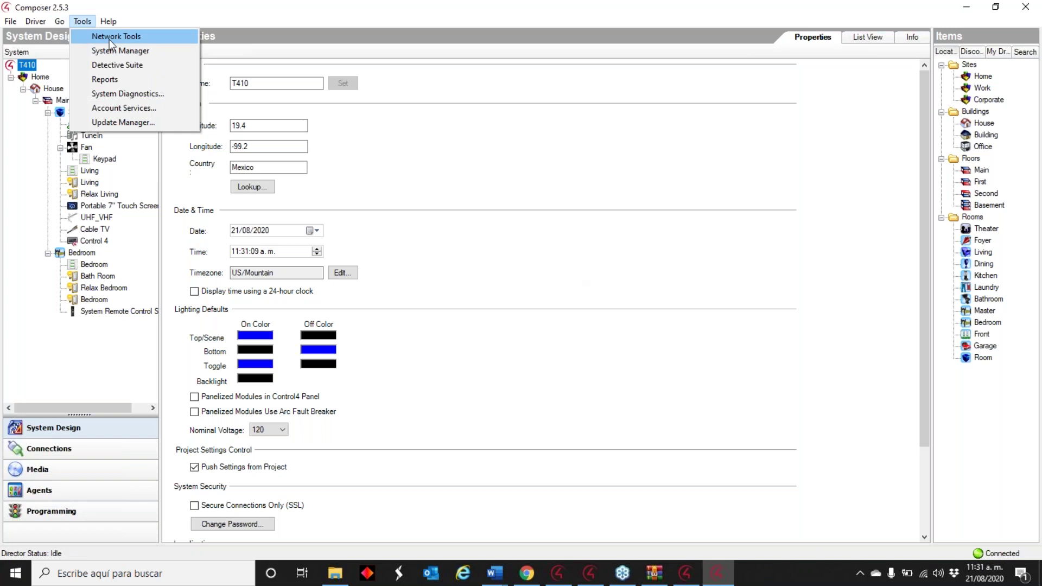
pyautogui.click(115, 124)
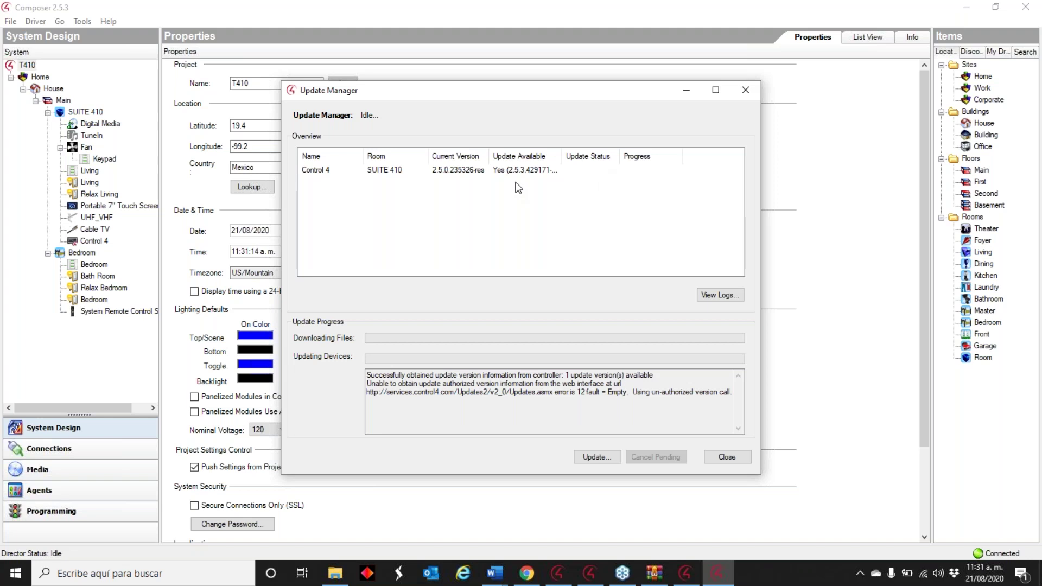
pyautogui.click(725, 459)
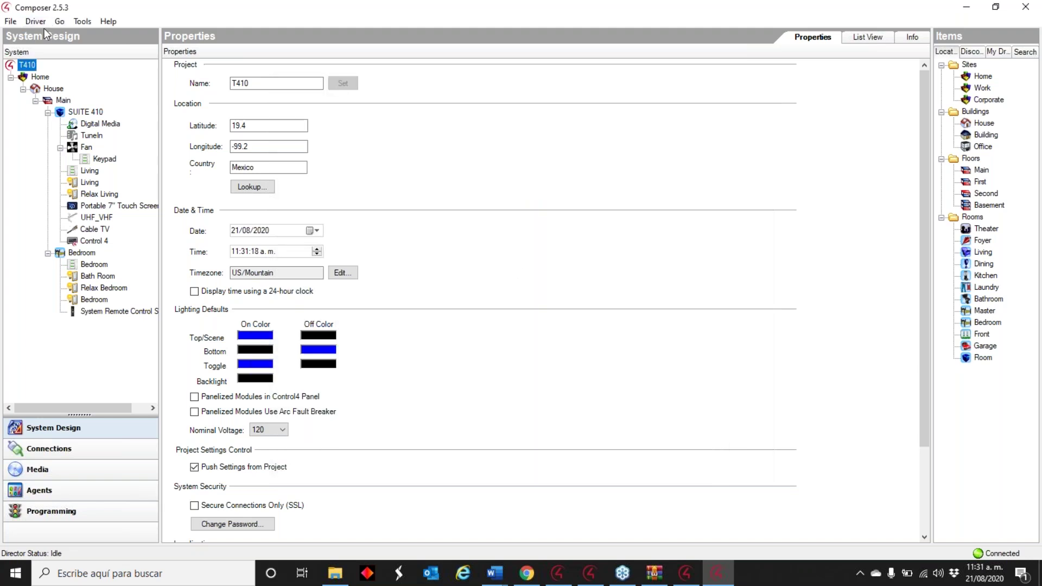
# - Begin updating the Control 4 controller from 2.5.0 to 2.5.3 in the Update Manager
pyautogui.click(83, 21)
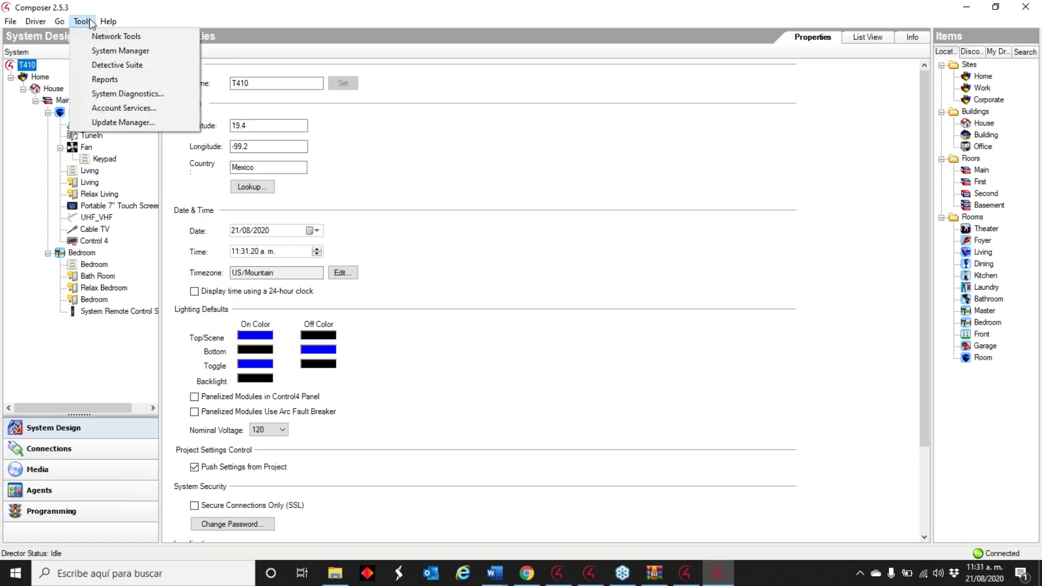
pyautogui.click(120, 124)
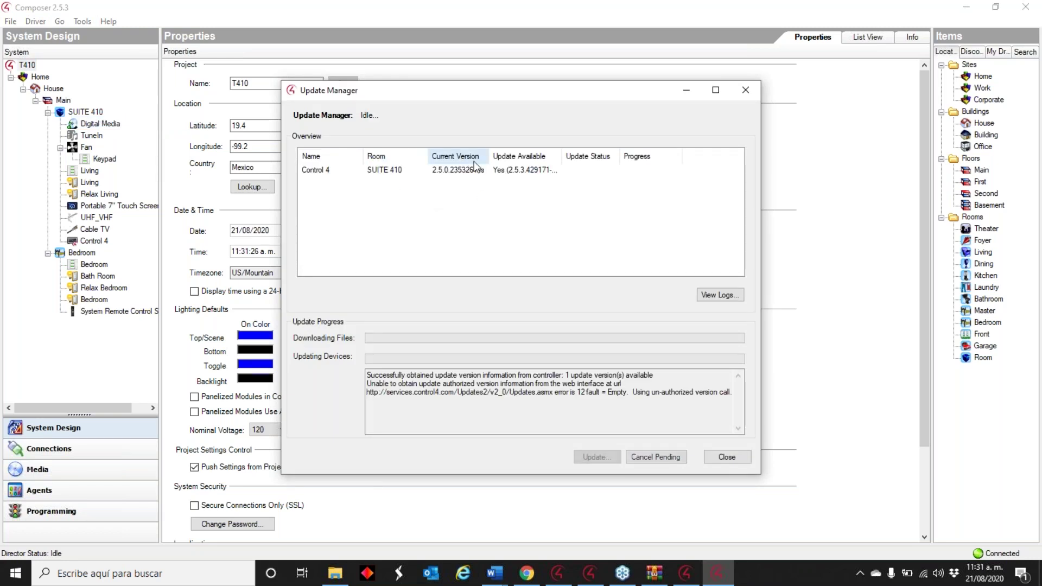
pyautogui.click(508, 171)
pyautogui.click(597, 457)
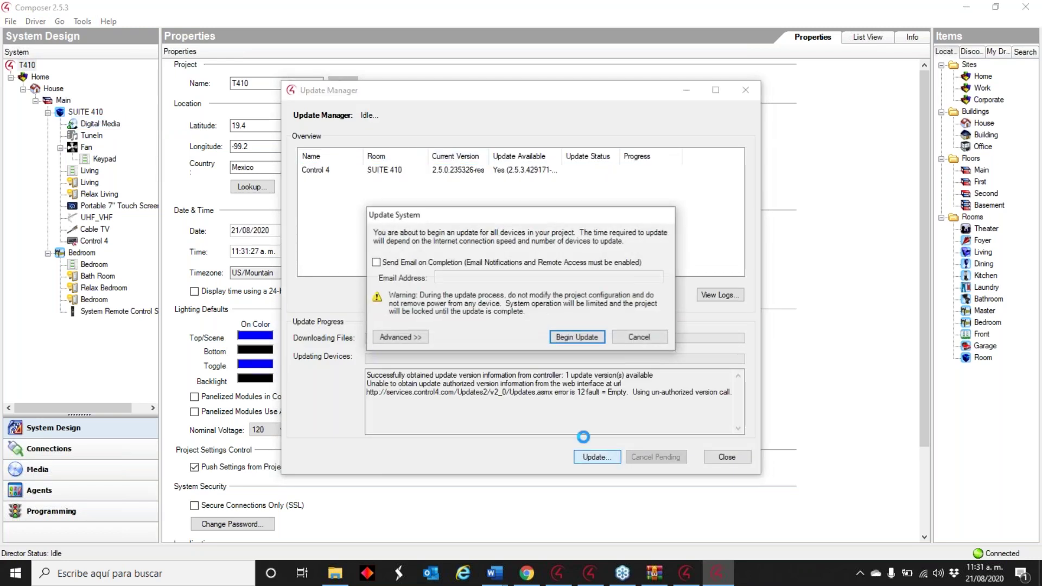
pyautogui.click(576, 338)
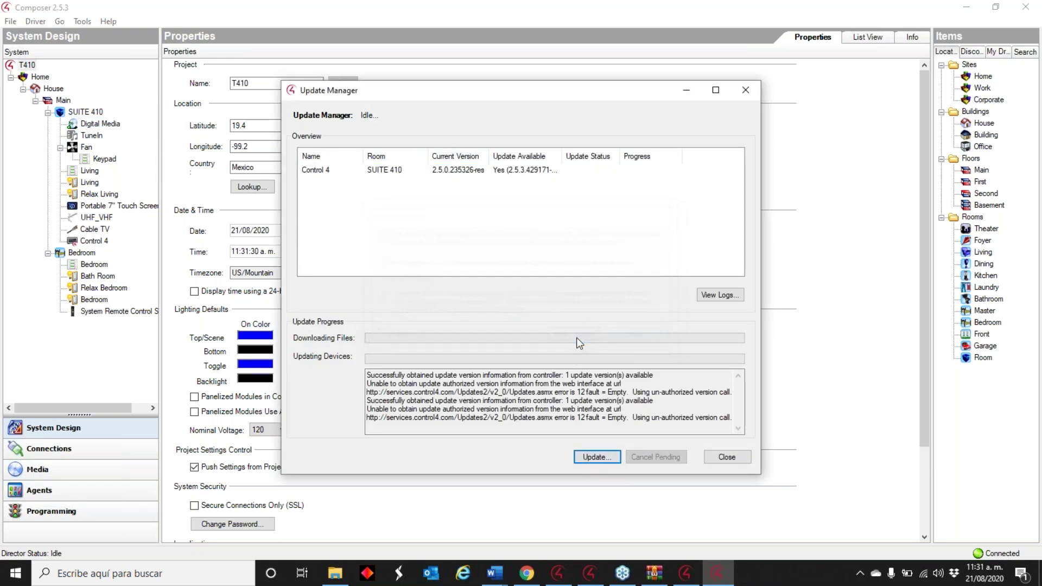
pyautogui.click(742, 458)
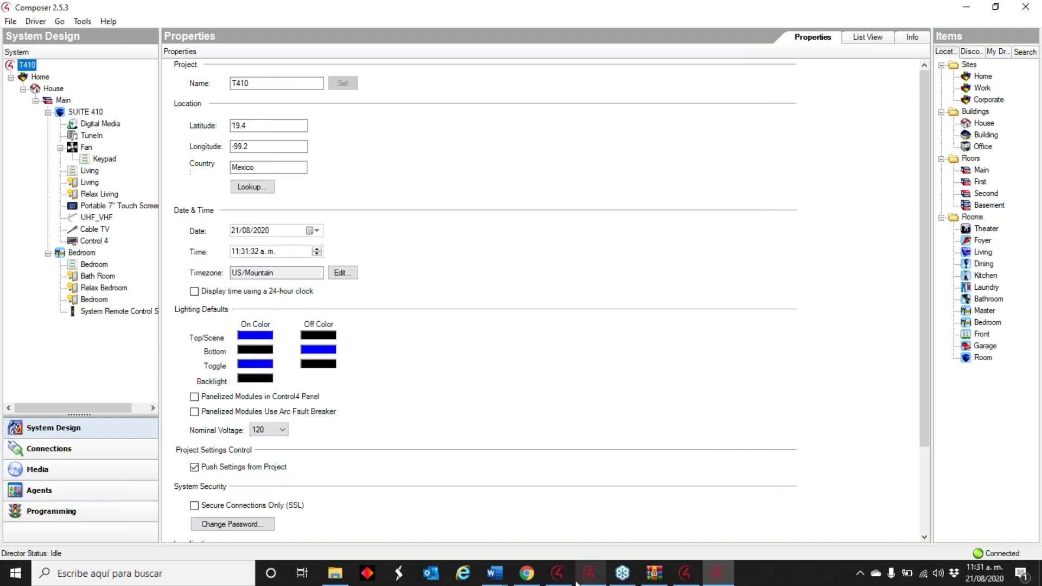
pyautogui.click(528, 573)
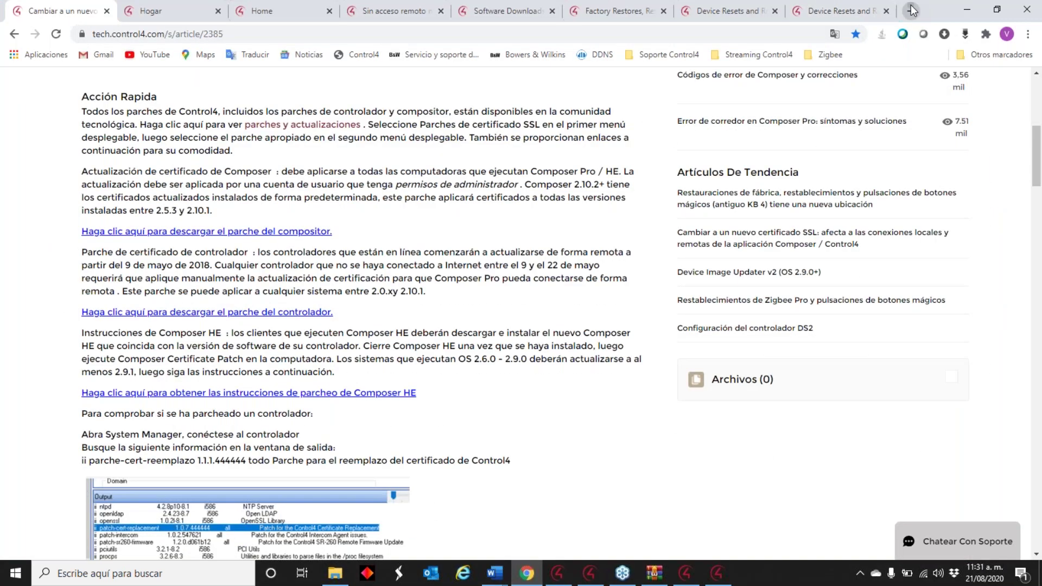
# - Load customer.control4.com in a new Chrome tab
pyautogui.click(907, 10)
pyautogui.write('m')
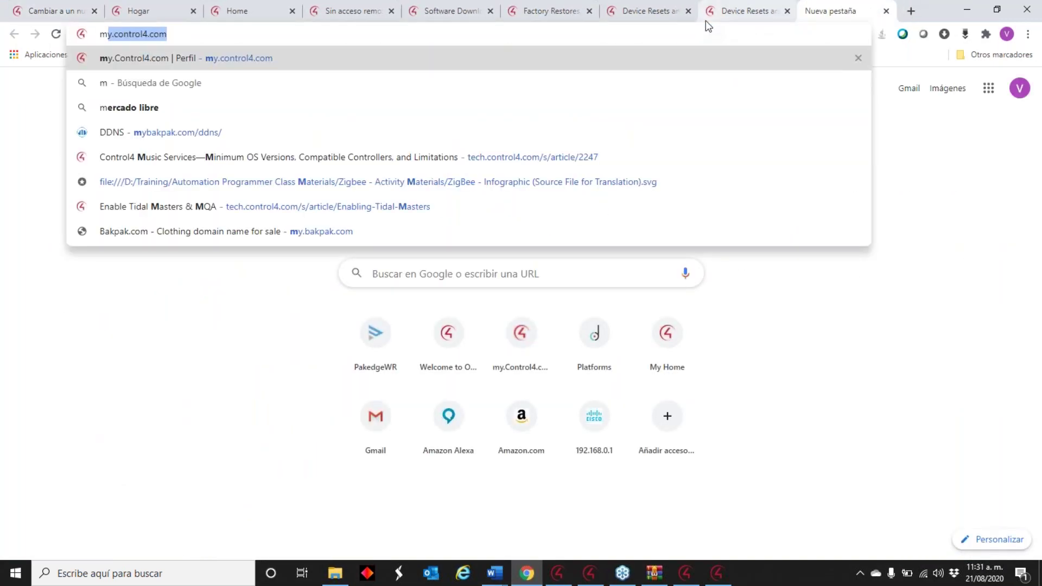
pyautogui.write('cua')
pyautogui.press('BackSpace')
pyautogui.press('BackSpace')
pyautogui.press('BackSpace')
pyautogui.press('BackSpace')
pyautogui.write('cuis')
pyautogui.press('BackSpace')
pyautogui.press('BackSpace')
pyautogui.write('sto')
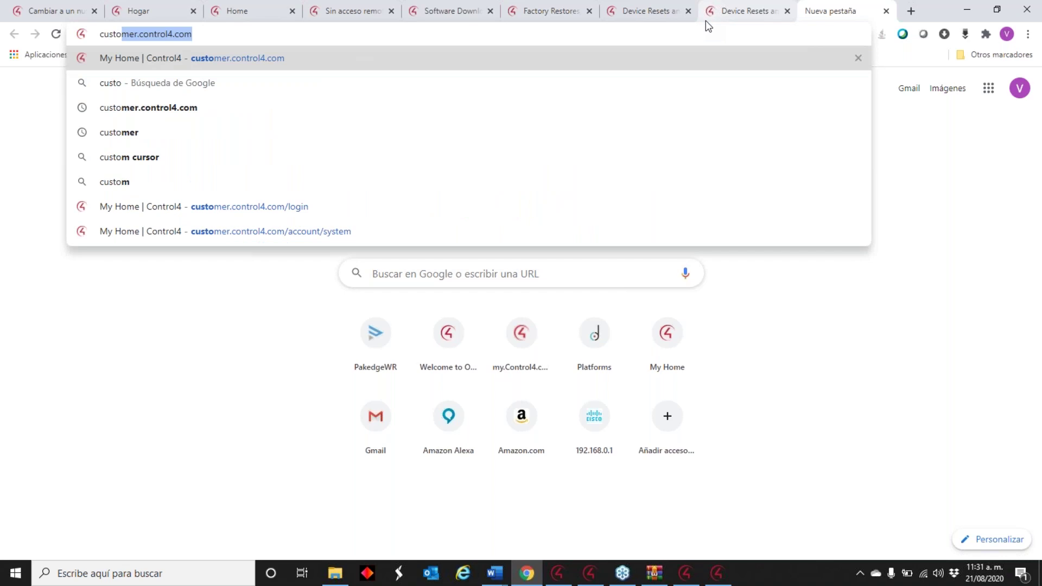
pyautogui.press('Return')
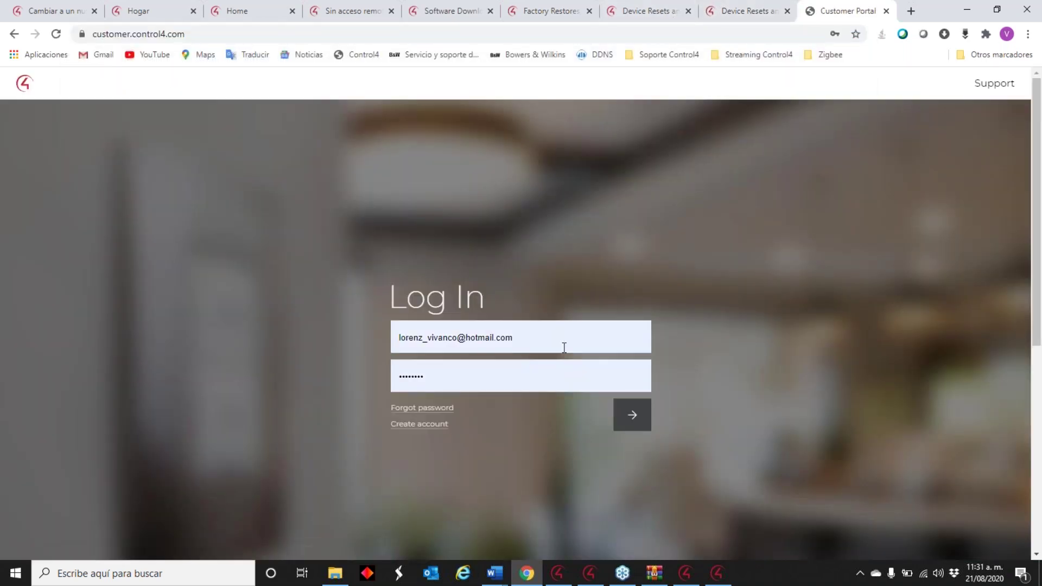
# - Sign in with the saved account e-mail, retyping the account password after the invalid-login error
pyautogui.moveTo(527, 337); pyautogui.dragTo(275, 350)
pyautogui.moveTo(561, 337); pyautogui.dragTo(247, 326)
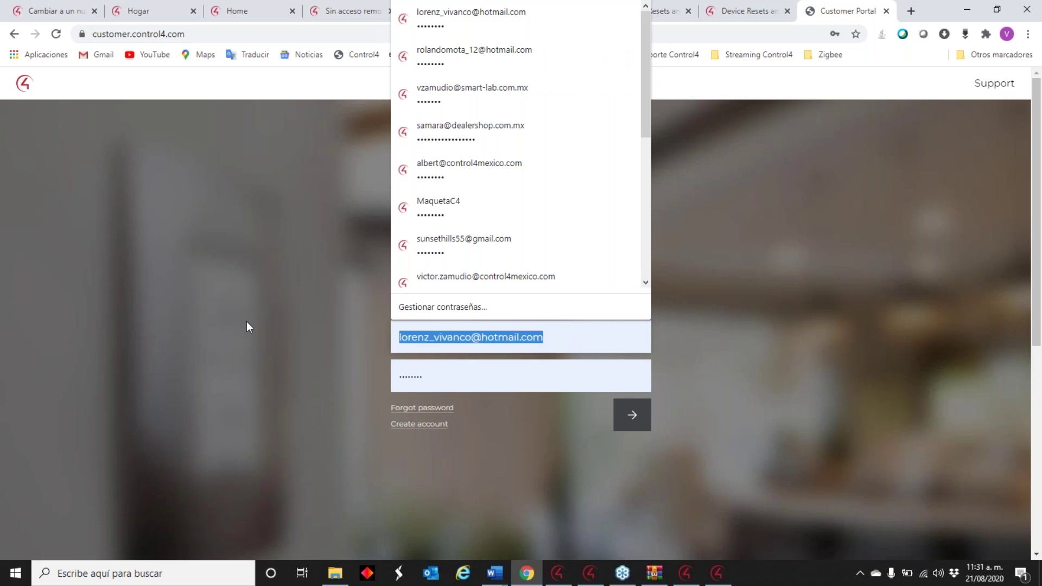
pyautogui.write('ro')
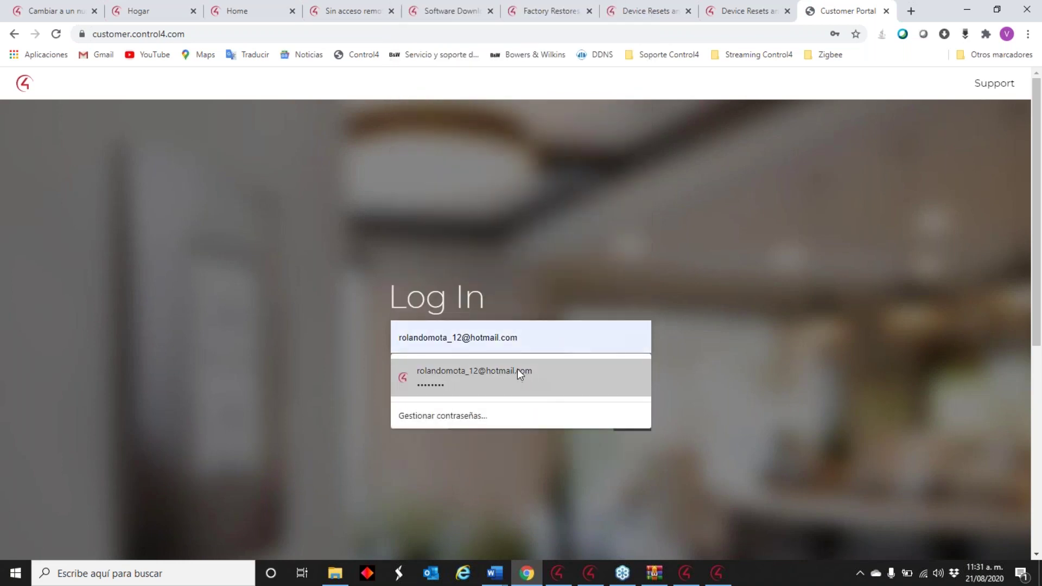
pyautogui.click(516, 370)
pyautogui.click(642, 420)
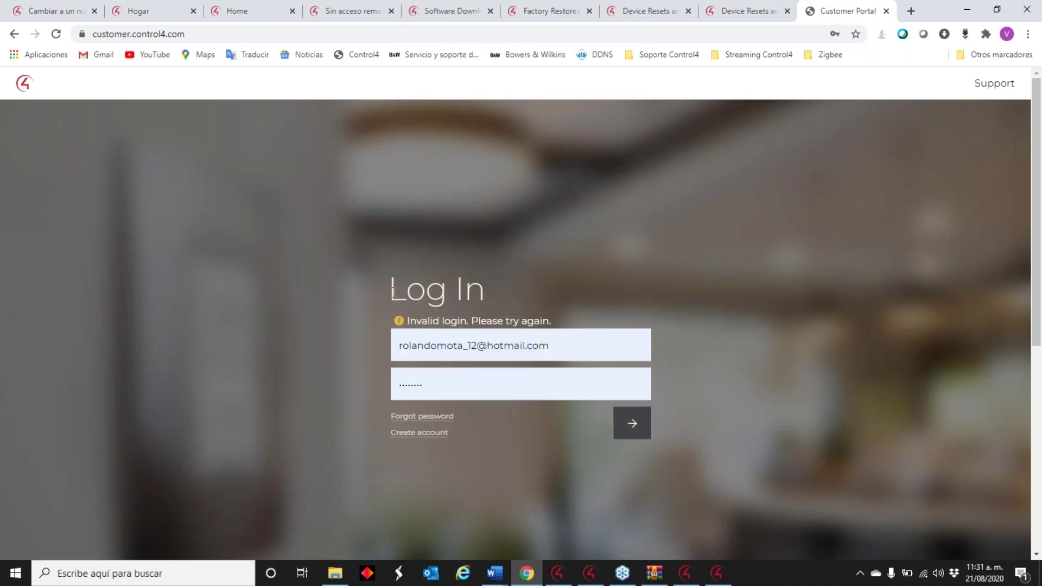
pyautogui.doubleClick(478, 379)
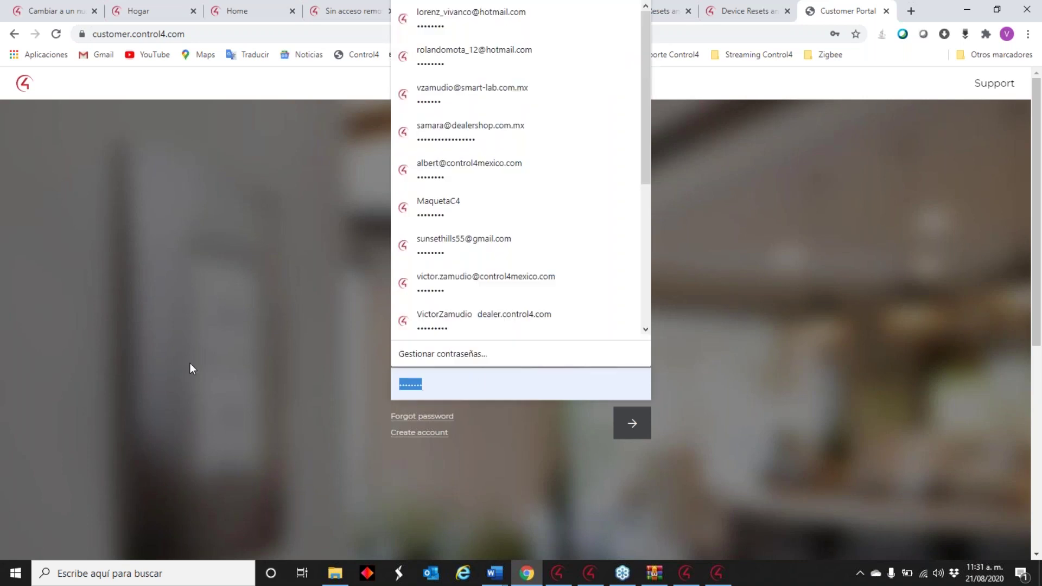
pyautogui.write('••••••')
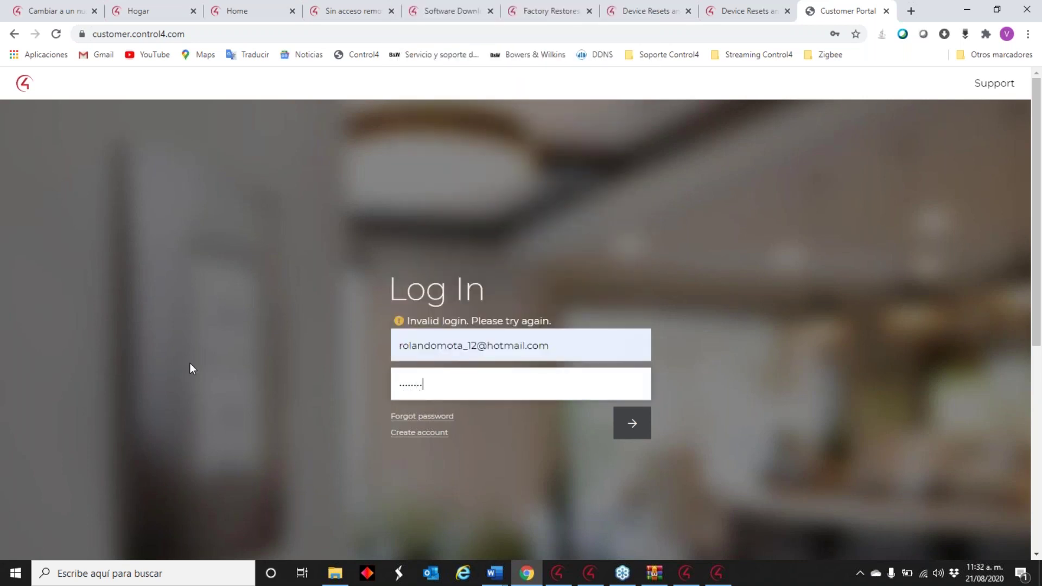
pyautogui.click(636, 422)
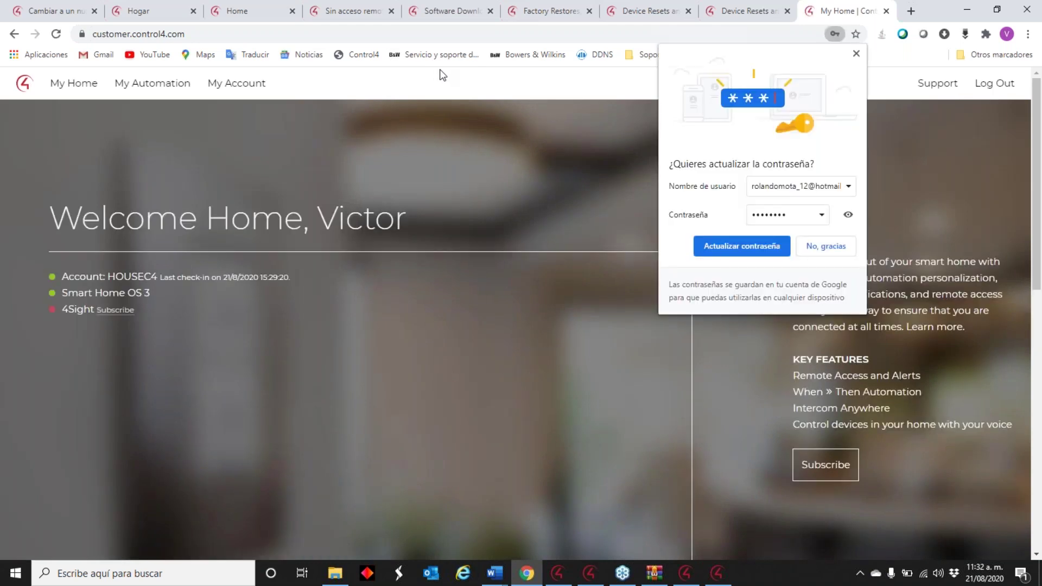
# - Dismiss the password prompt and unregister the current controller on the My System page
pyautogui.click(765, 246)
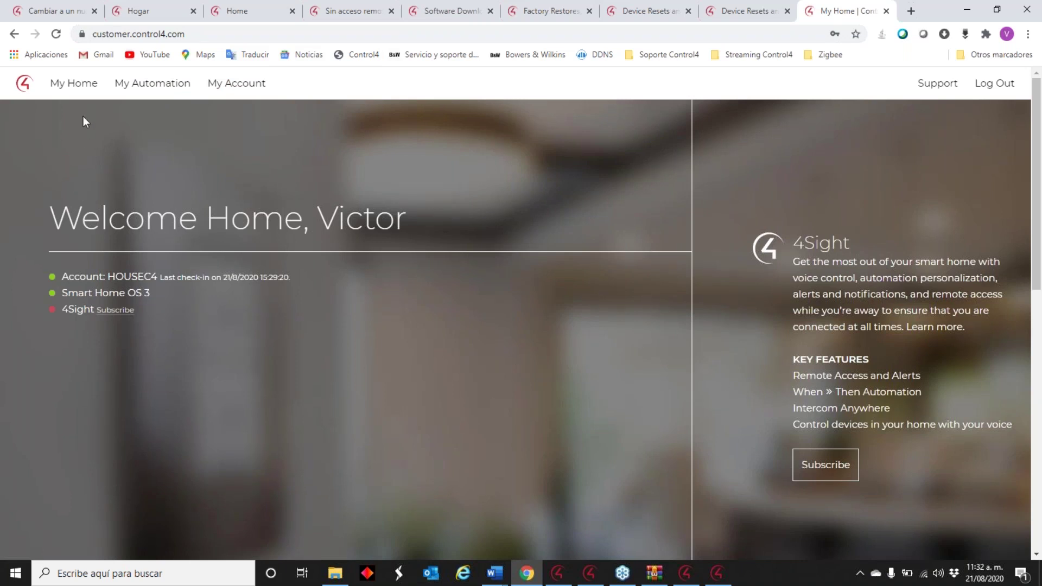
pyautogui.moveTo(156, 83)
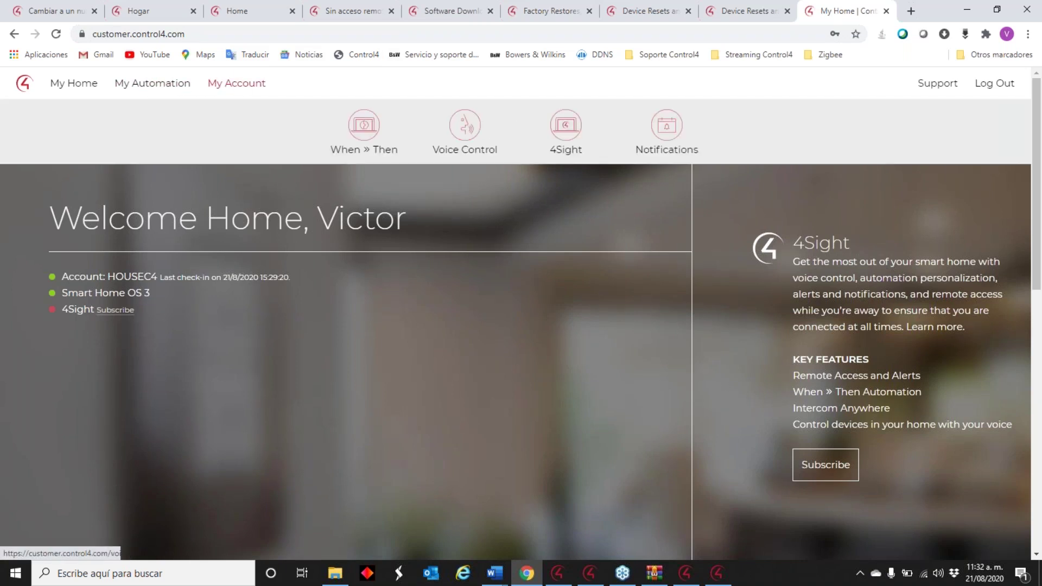
pyautogui.moveTo(233, 86)
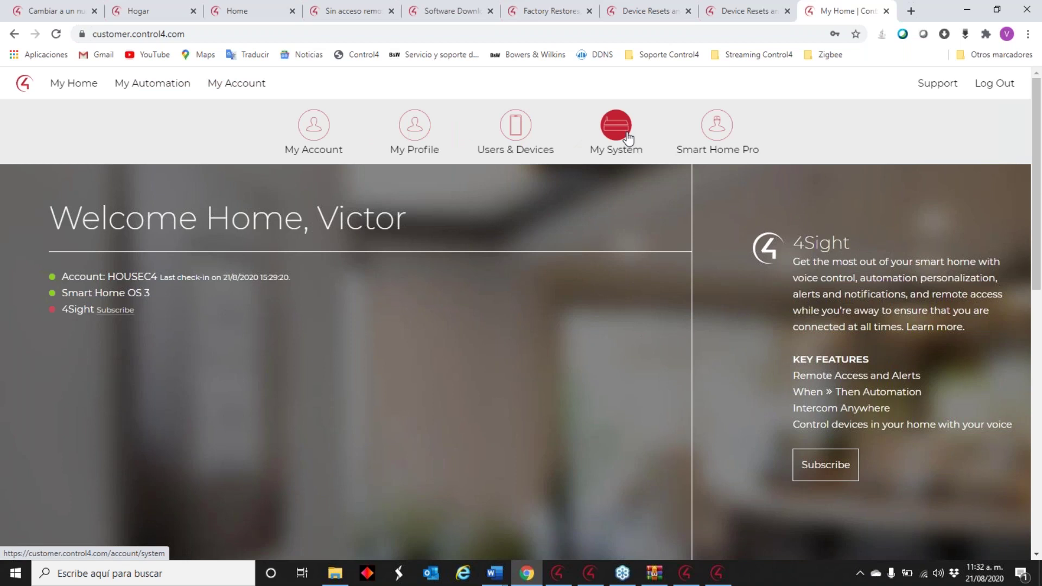
pyautogui.click(628, 138)
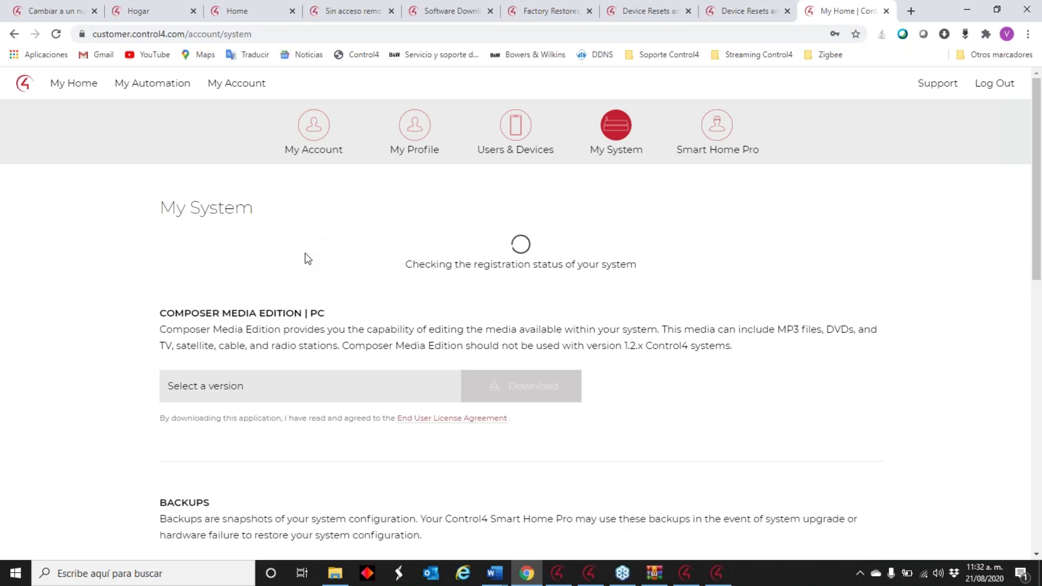
pyautogui.click(235, 400)
pyautogui.click(725, 472)
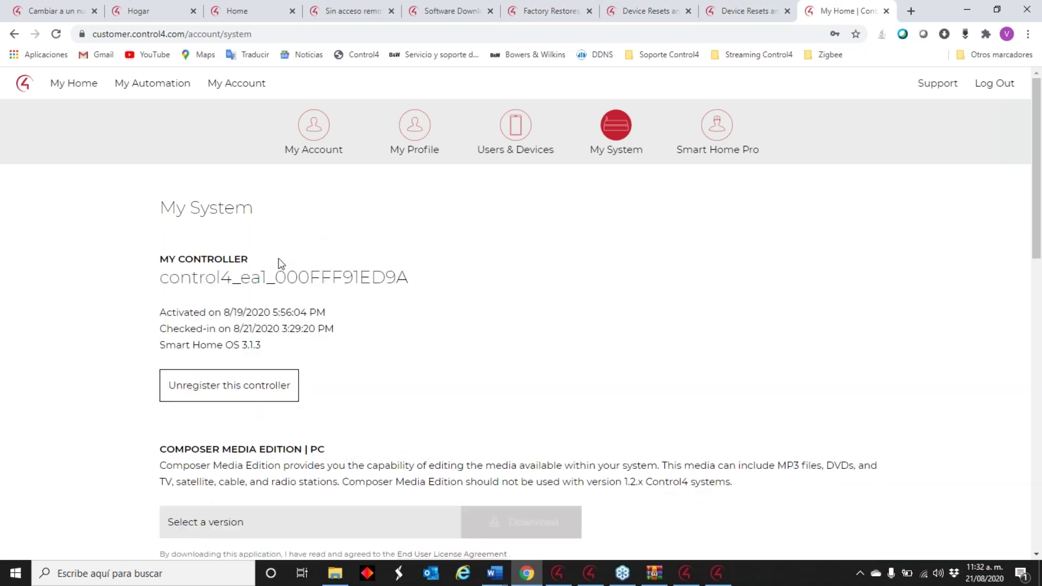
# - Copy the new controller registration code and return to Composer 2.5.3
pyautogui.moveTo(352, 424); pyautogui.dragTo(158, 430)
pyautogui.rightClick(170, 428)
pyautogui.click(195, 437)
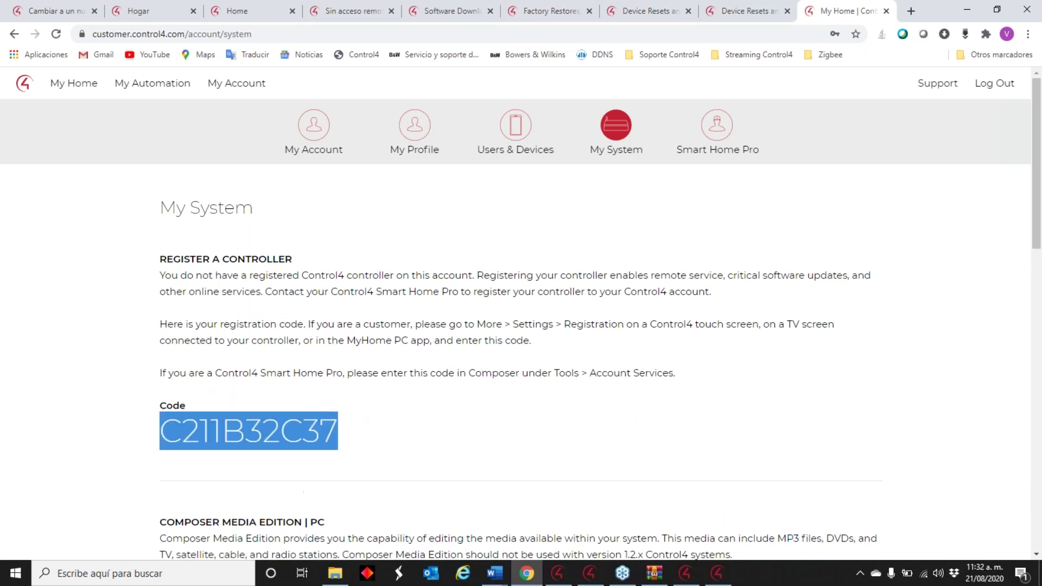
pyautogui.click(703, 579)
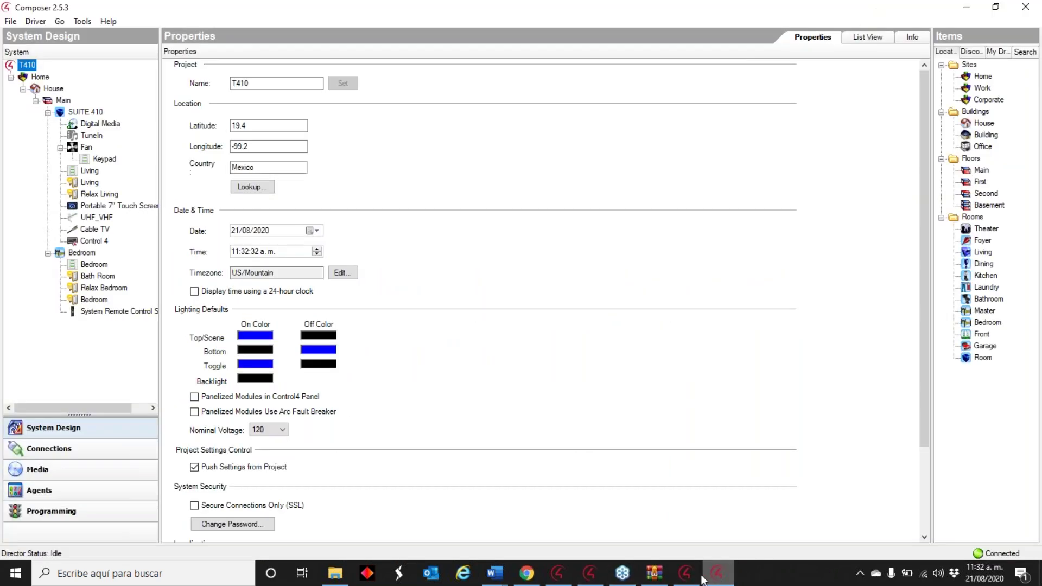
pyautogui.click(82, 22)
pyautogui.click(109, 124)
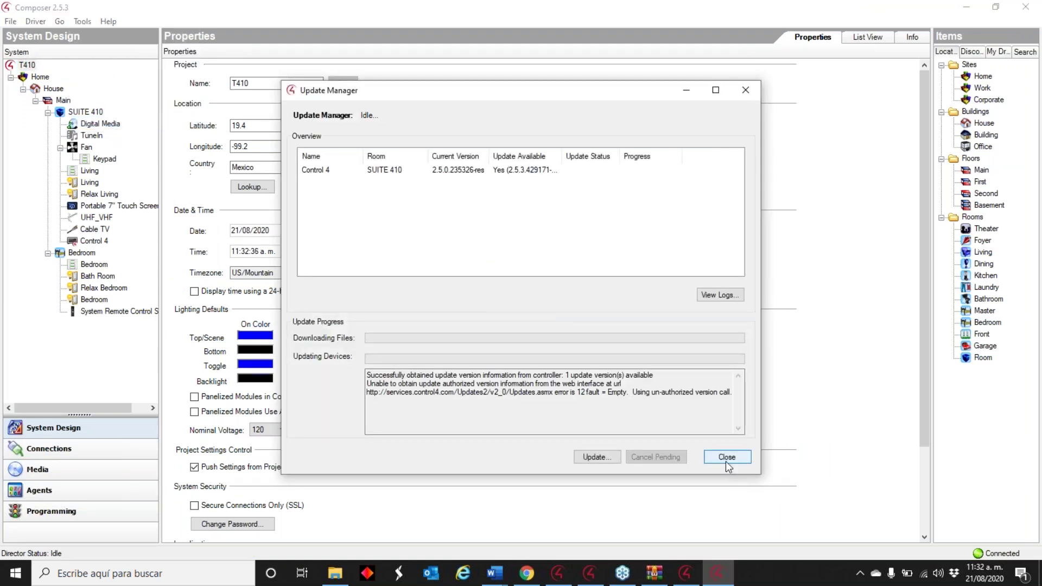
pyautogui.click(727, 457)
pyautogui.click(83, 22)
pyautogui.click(114, 106)
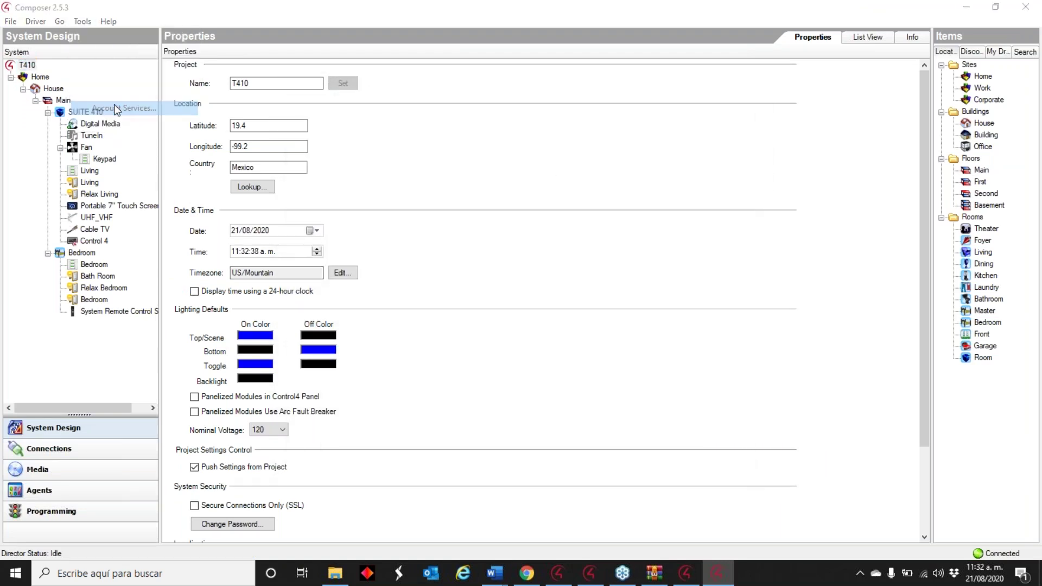
pyautogui.click(564, 229)
pyautogui.rightClick(554, 229)
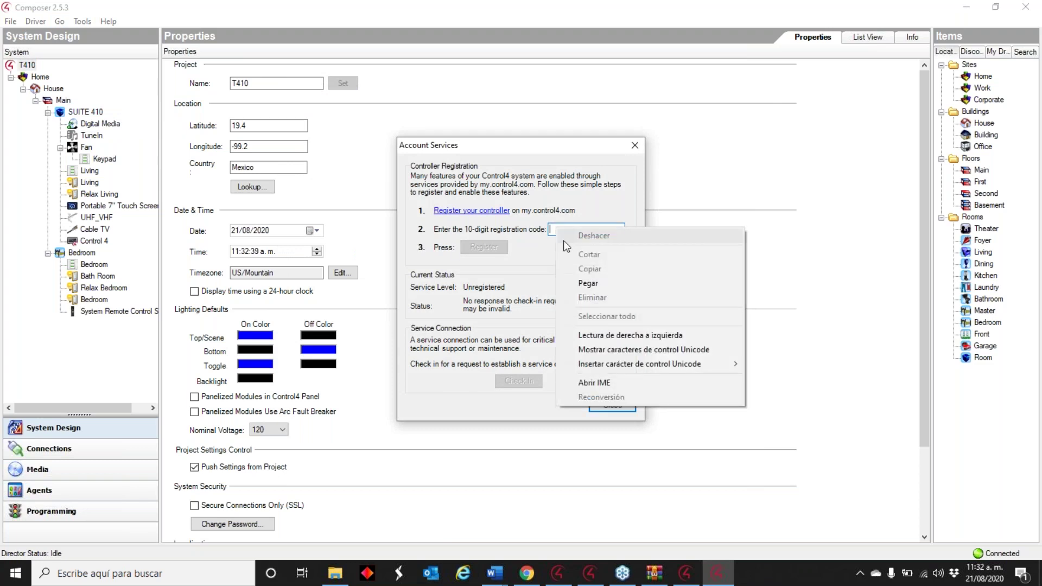
pyautogui.click(595, 283)
pyautogui.click(490, 246)
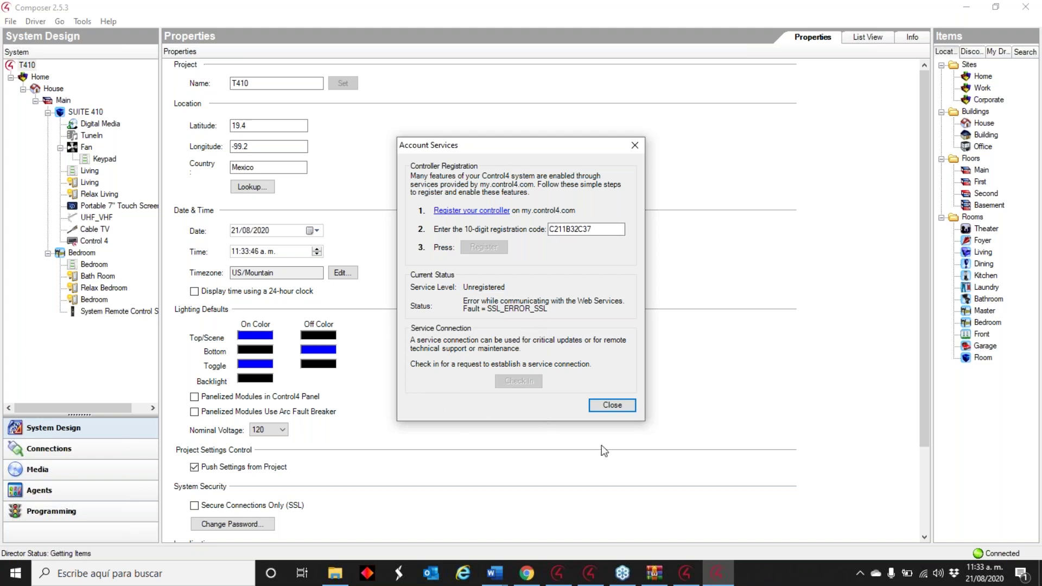
pyautogui.click(621, 406)
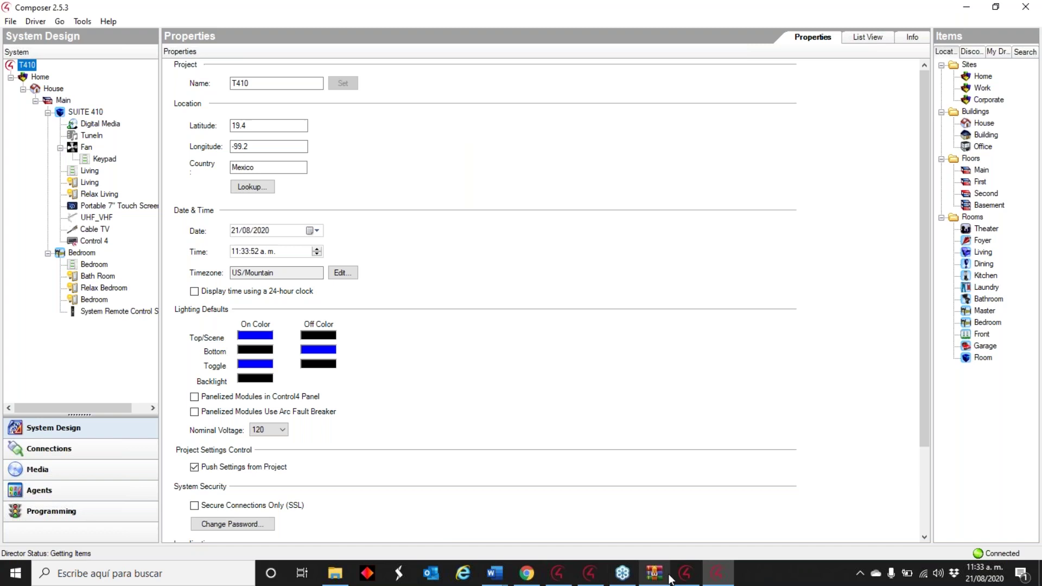
# - Switch through System Manager and Composer 2.10.6 to Chrome, going back to the previous portal page
pyautogui.click(612, 580)
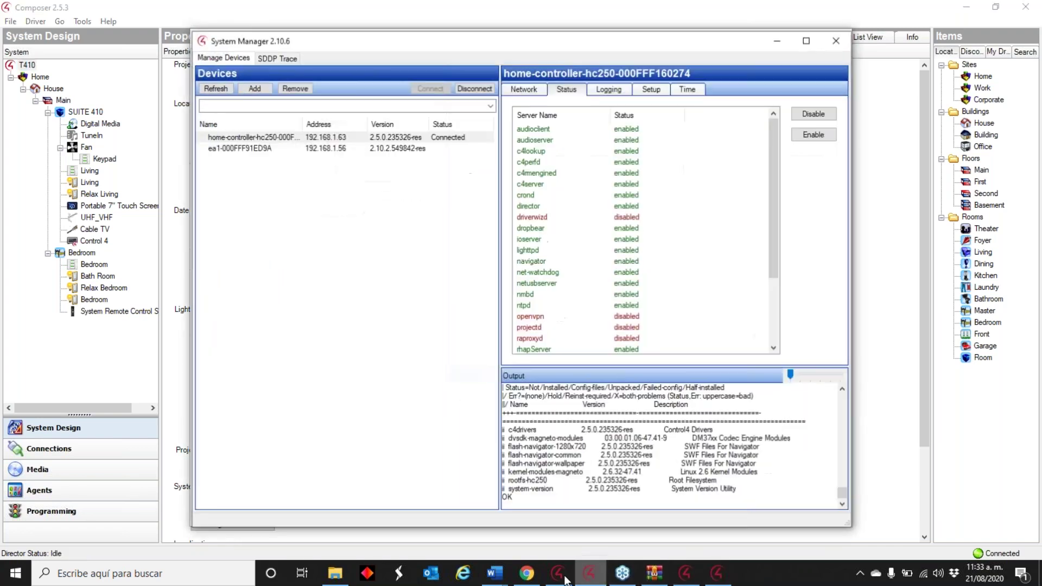
pyautogui.click(557, 574)
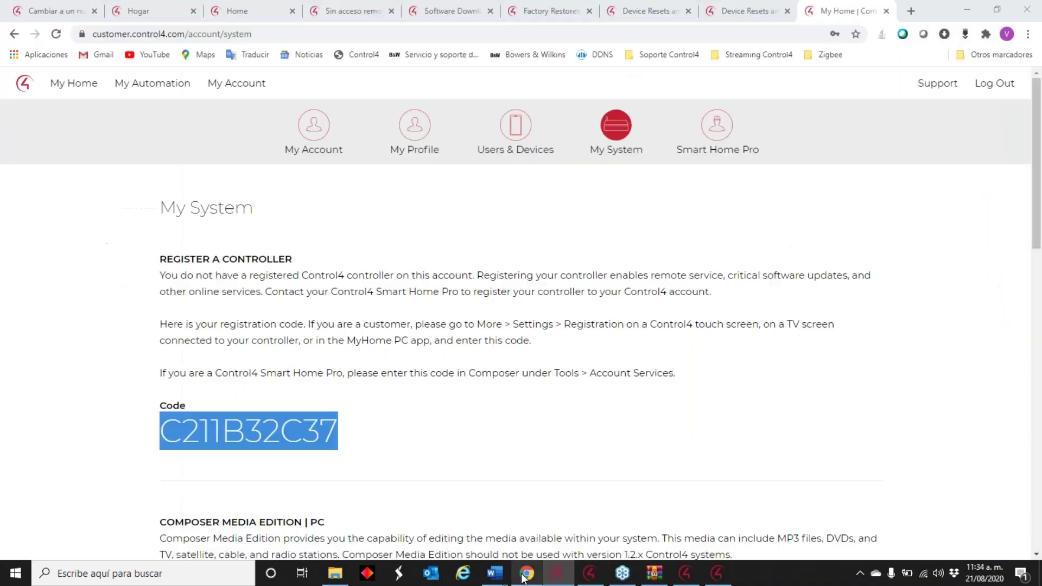
pyautogui.click(526, 573)
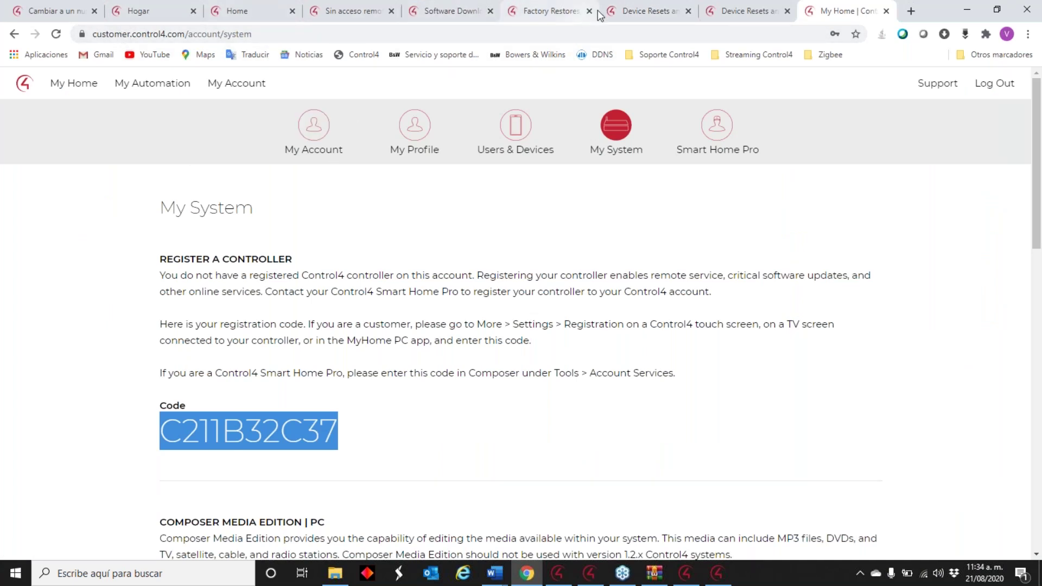
pyautogui.click(676, 55)
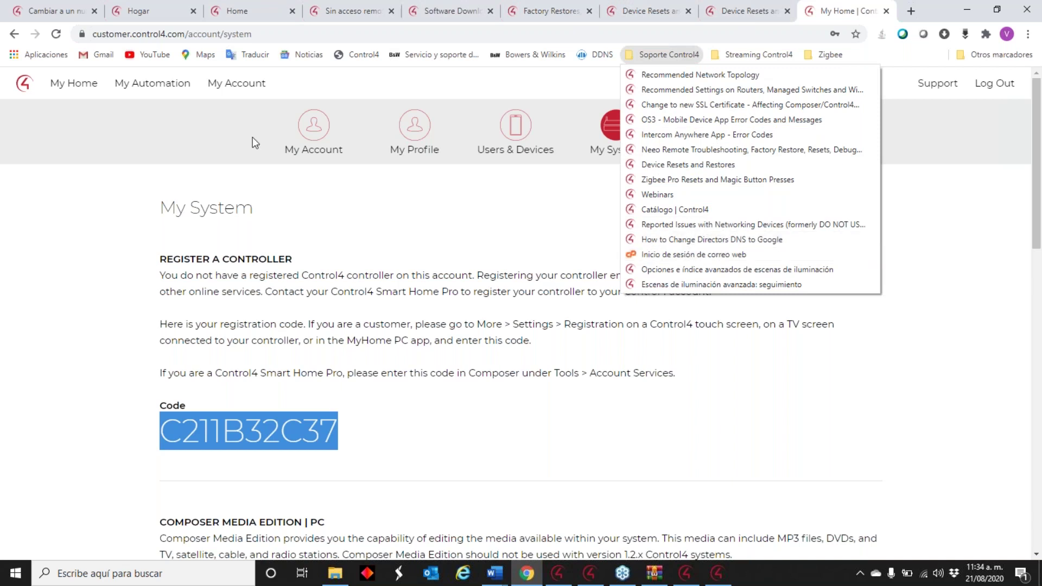
pyautogui.click(15, 36)
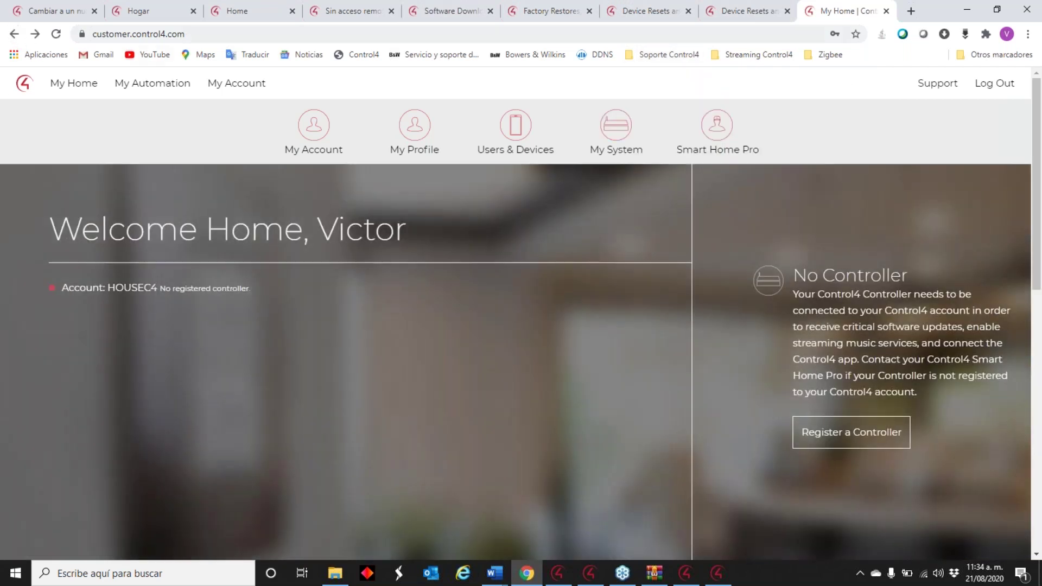
# - Search for 'device image' in the Hogar community tab's search box
pyautogui.click(87, 11)
pyautogui.click(137, 12)
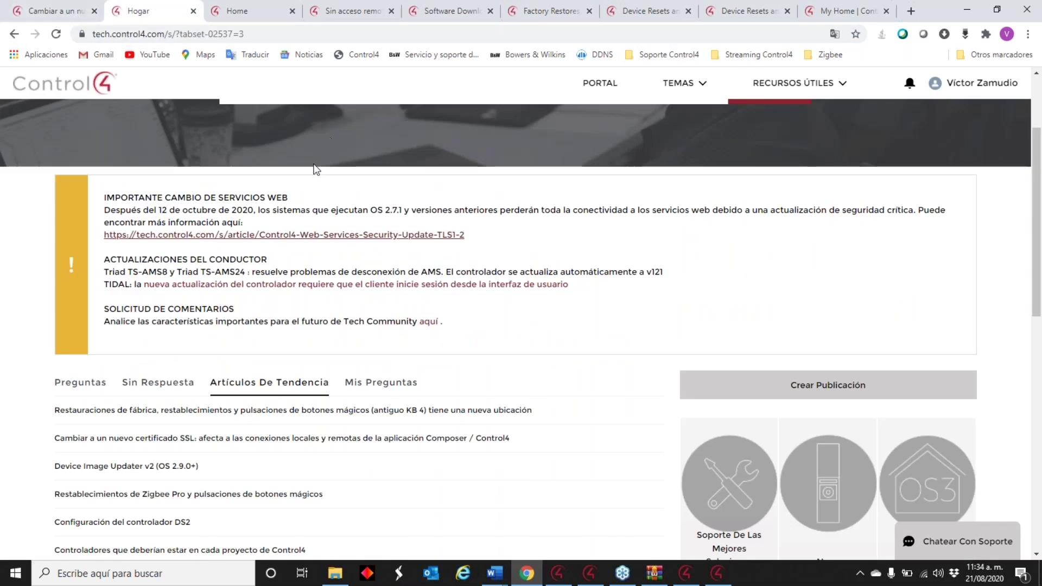
pyautogui.click(309, 217)
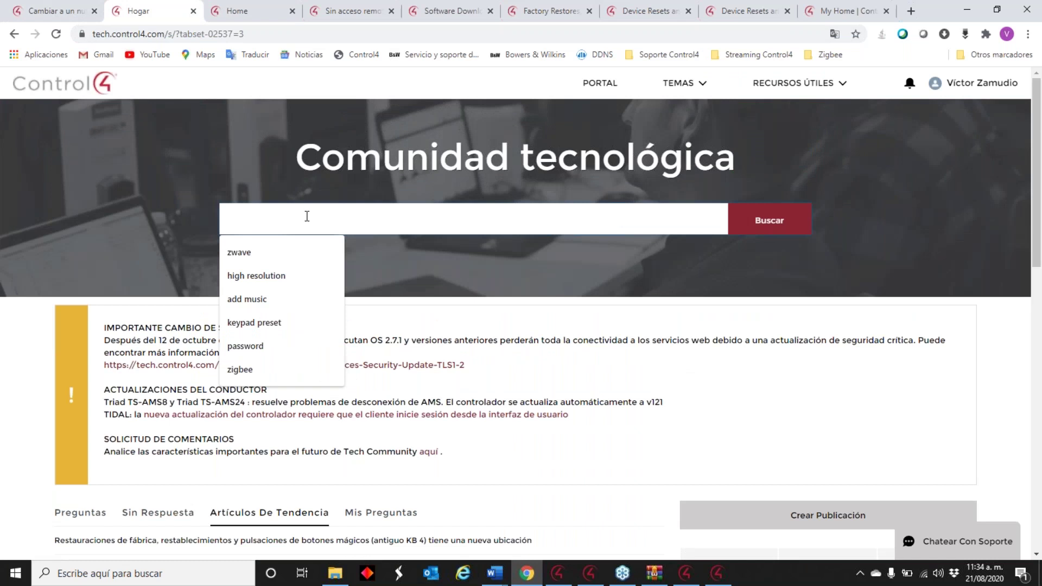
pyautogui.write('devi')
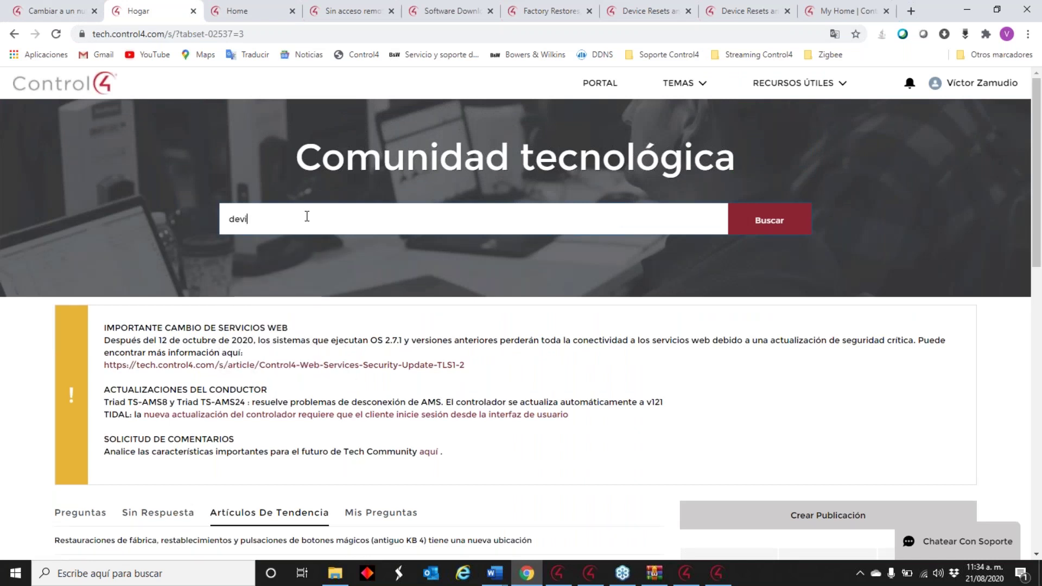
pyautogui.write('ce image')
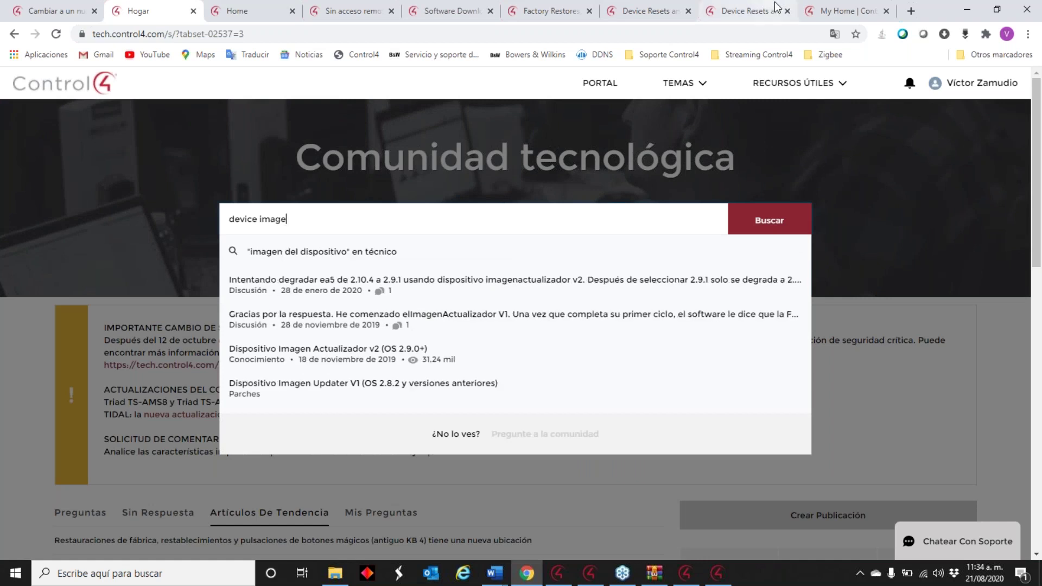
# - Show the community page in original English and replace the search text with 'image device'
pyautogui.click(833, 34)
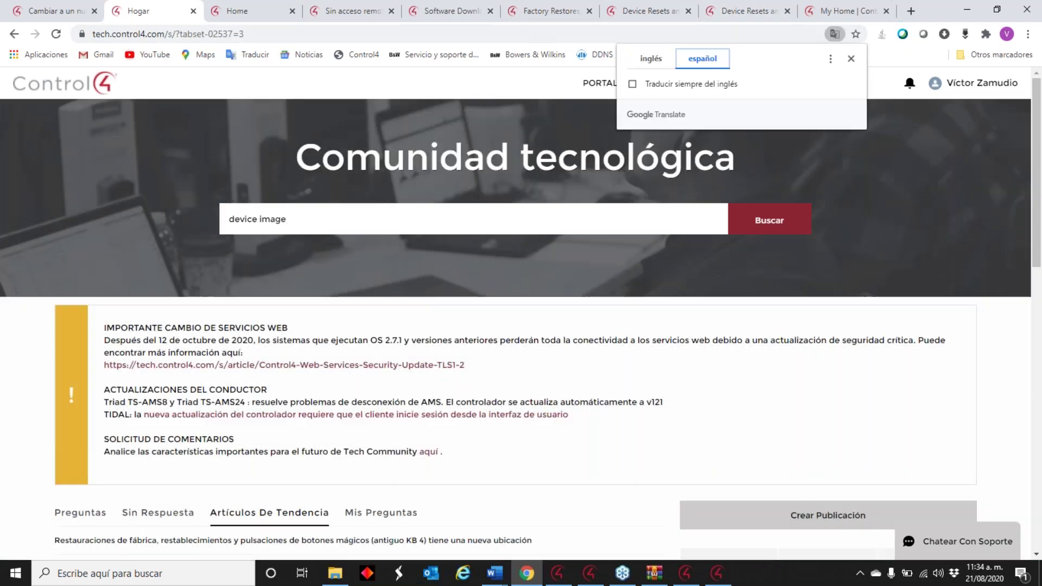
pyautogui.click(651, 60)
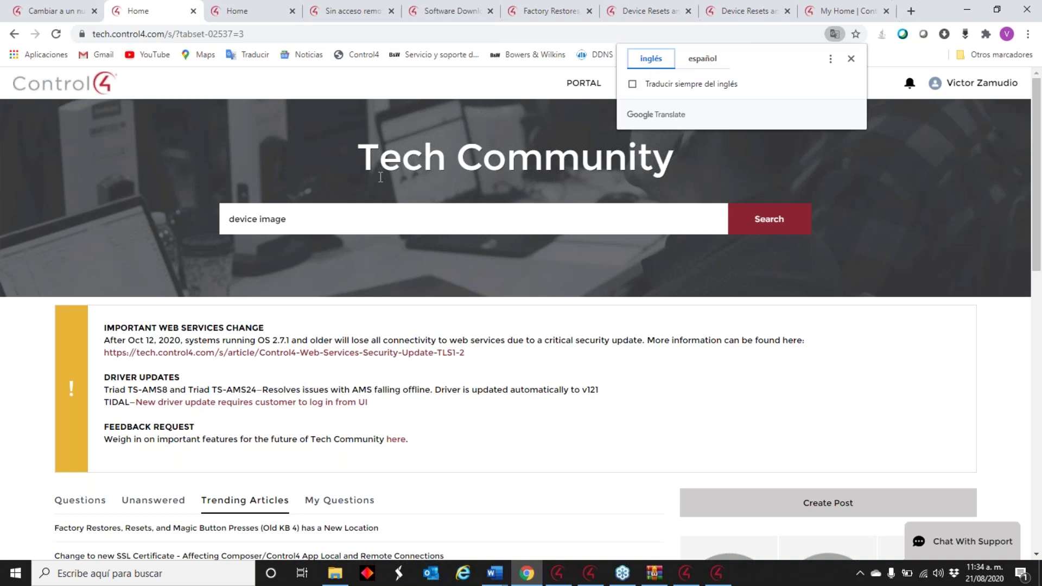
pyautogui.click(754, 187)
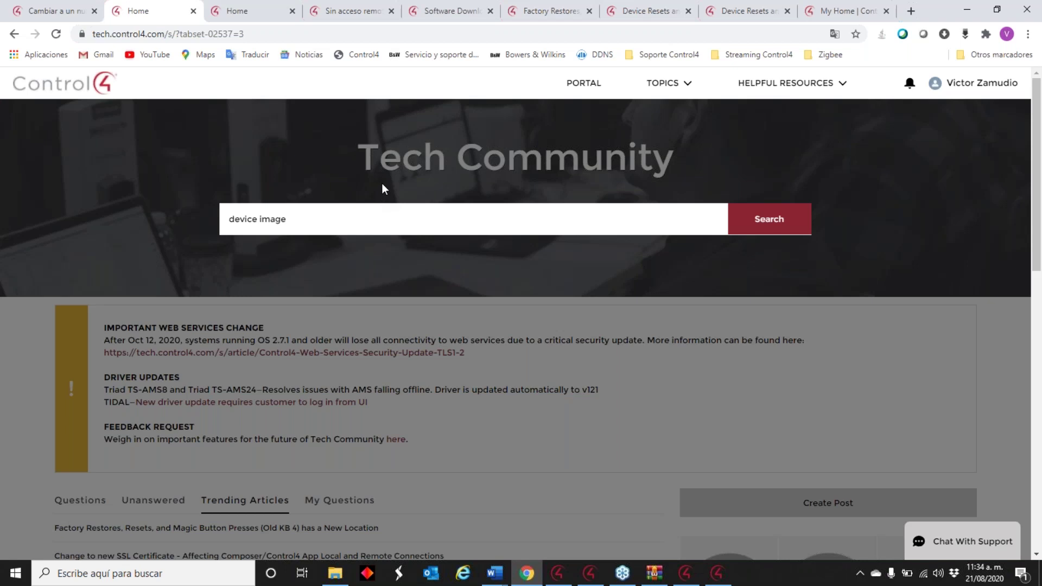
pyautogui.click(358, 219)
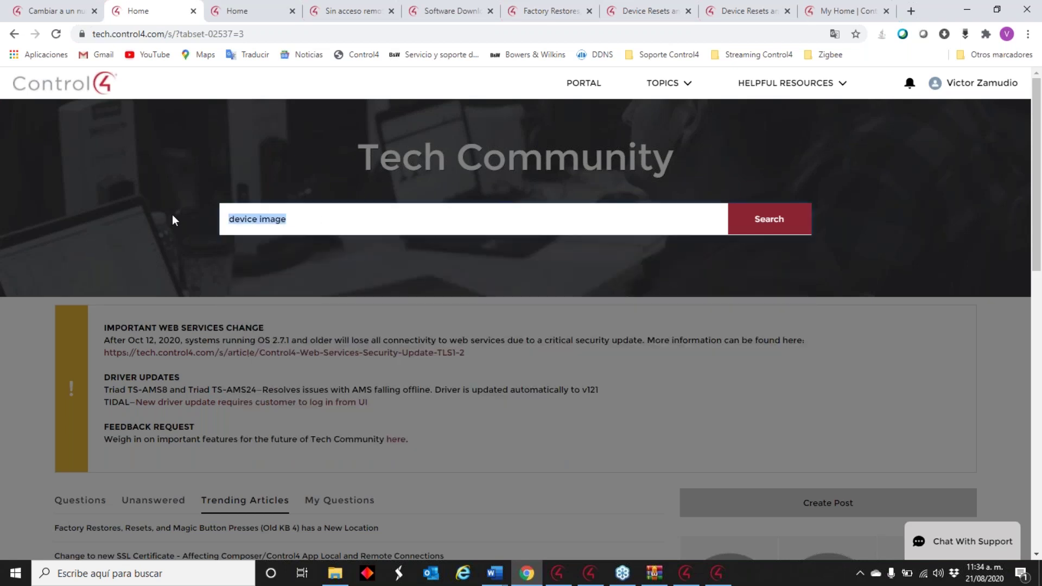
pyautogui.write('image ')
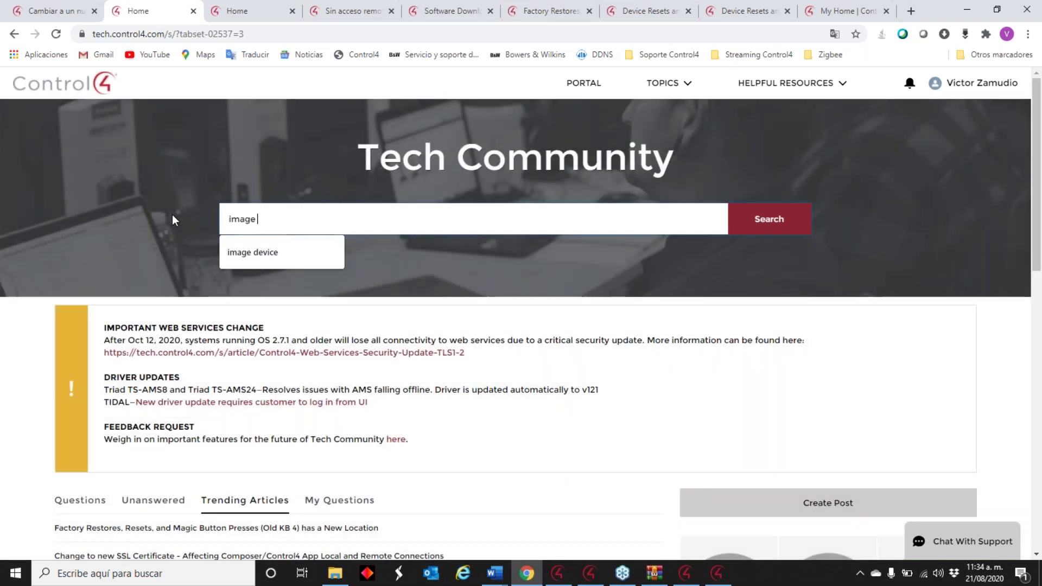
pyautogui.write('device')
# - Open the Device Image Updater v2 (OS 2.9.0+) search result and copy its web address
pyautogui.press('Return')
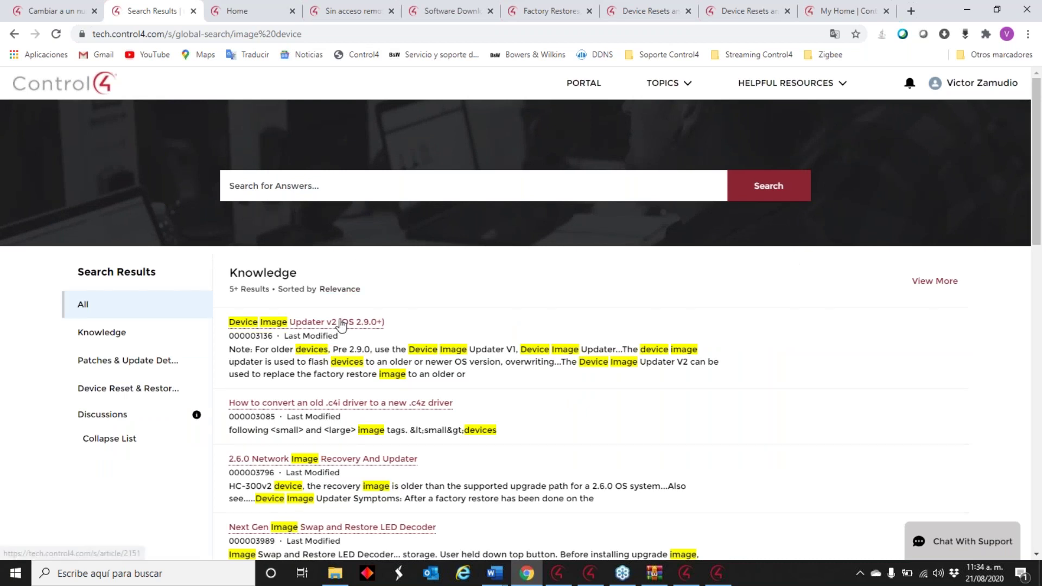
pyautogui.moveTo(341, 323)
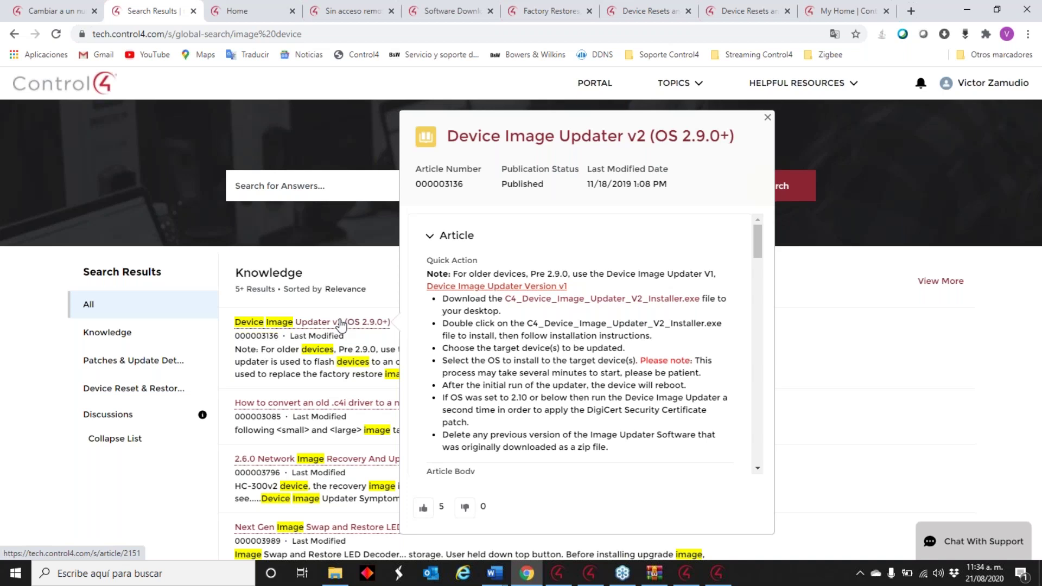
pyautogui.click(341, 323)
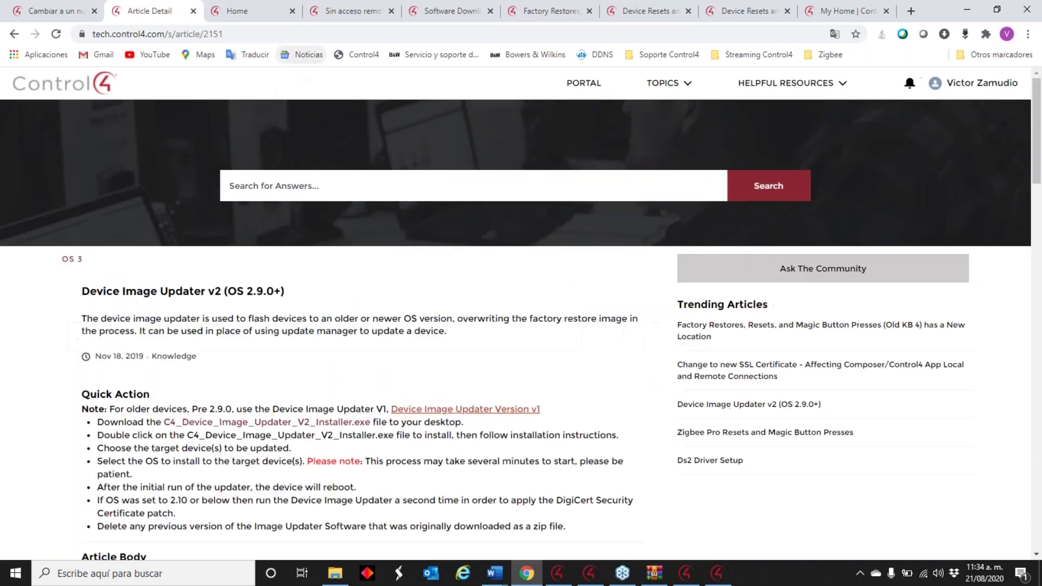
pyautogui.click(135, 36)
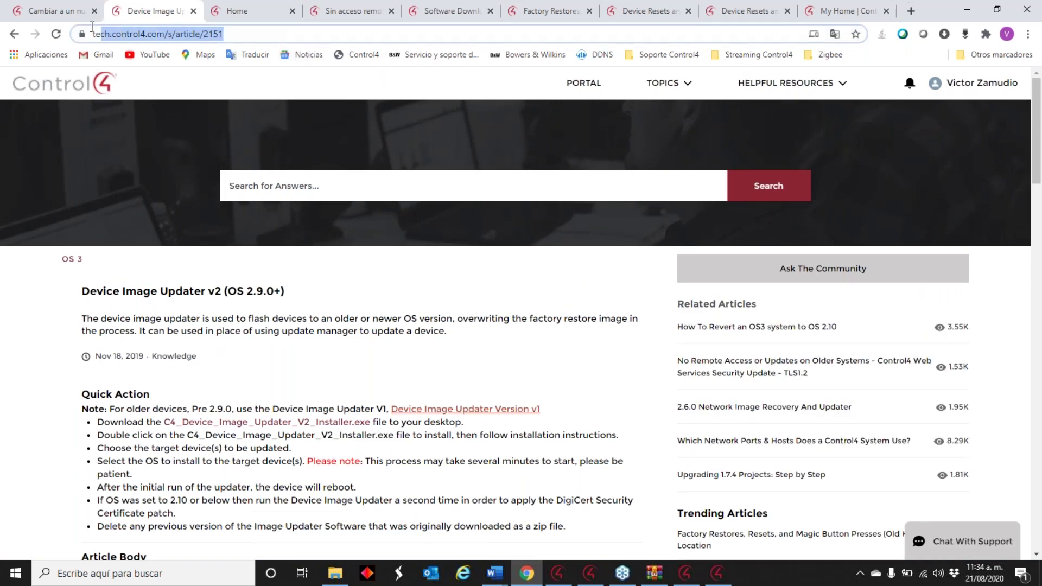
pyautogui.rightClick(136, 38)
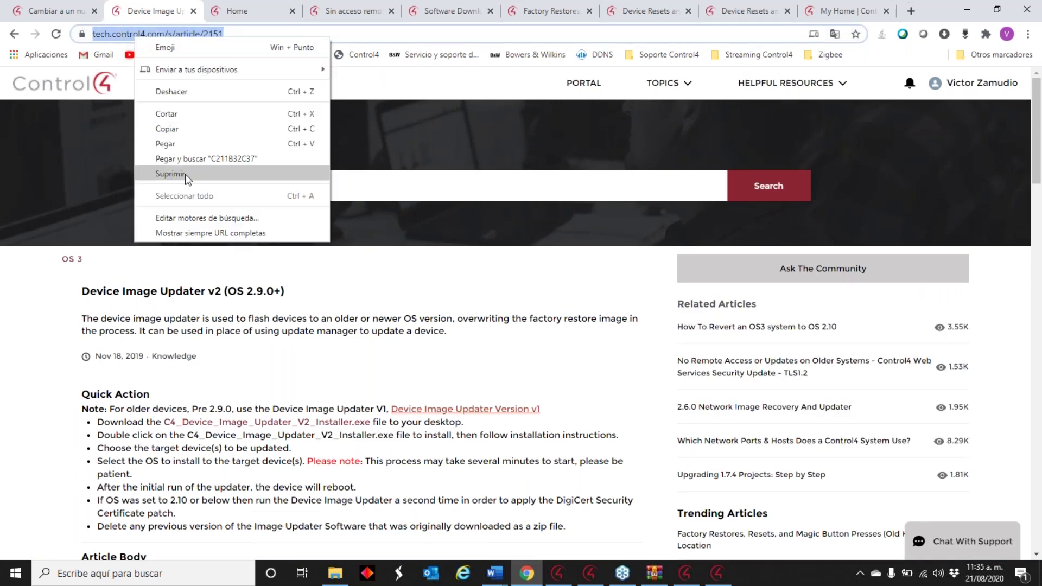
pyautogui.click(224, 129)
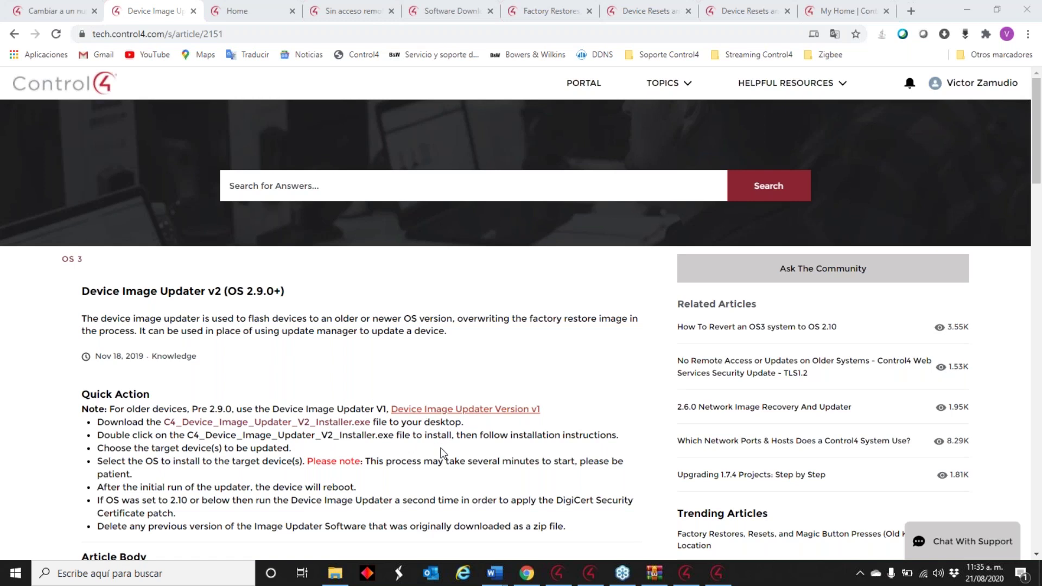
# - Scroll through the article, then minimize the browser to get back to Composer
pyautogui.scroll(-1, 389, 364)
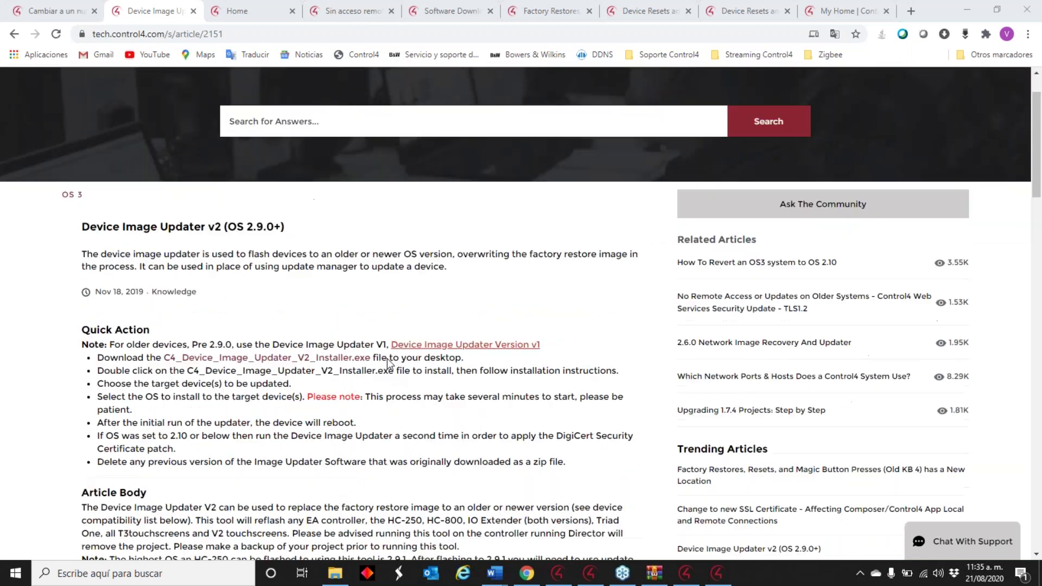
pyautogui.scroll(-1, 390, 365)
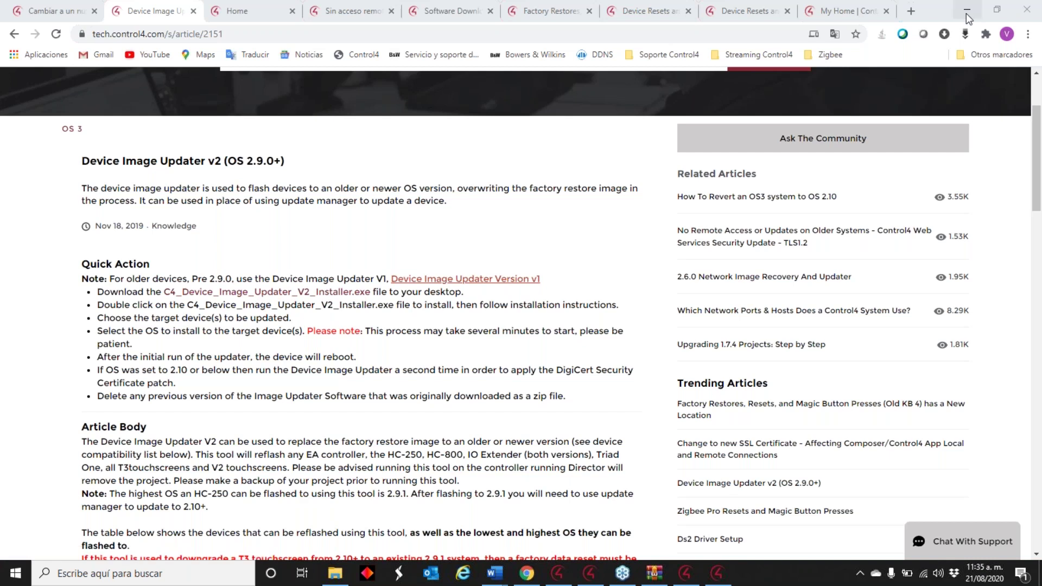
pyautogui.click(967, 10)
pyautogui.click(15, 573)
# - Launch C4_Device_Image_Updater_V2 from the Start menu's Control4 folder
pyautogui.scroll(-5, 152, 467)
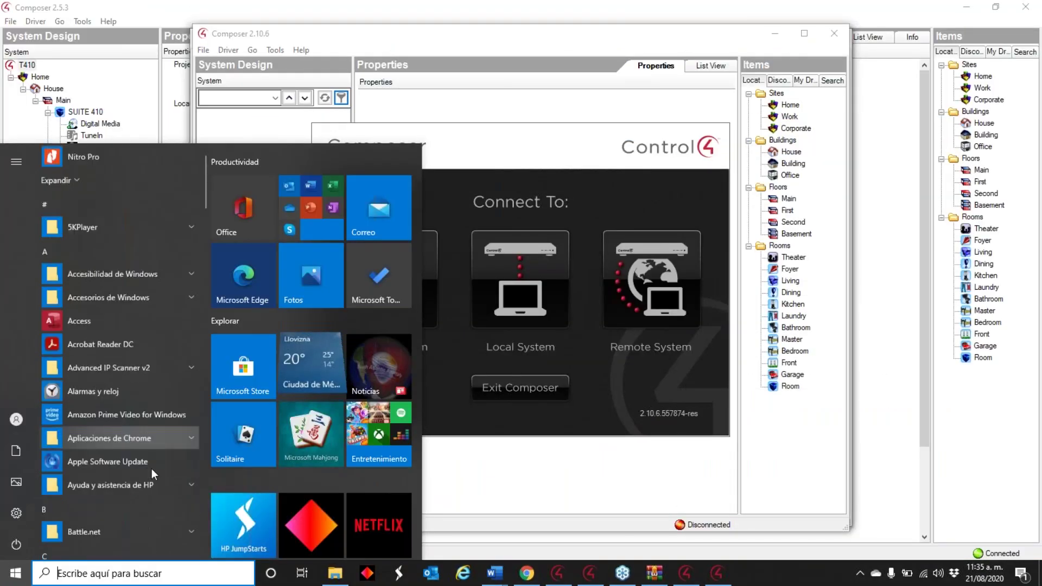
pyautogui.scroll(2, 109, 309)
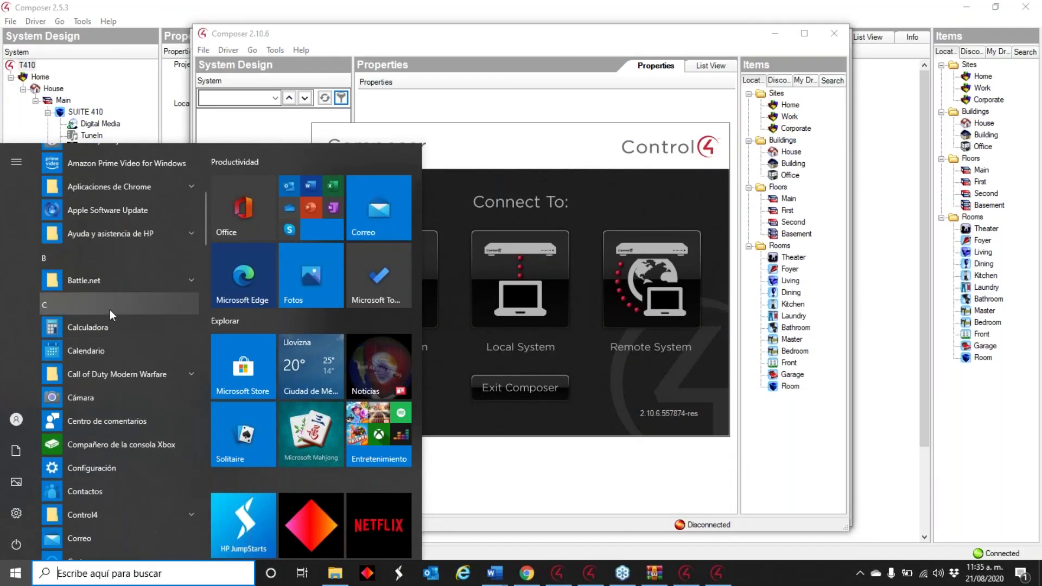
pyautogui.scroll(4, 106, 323)
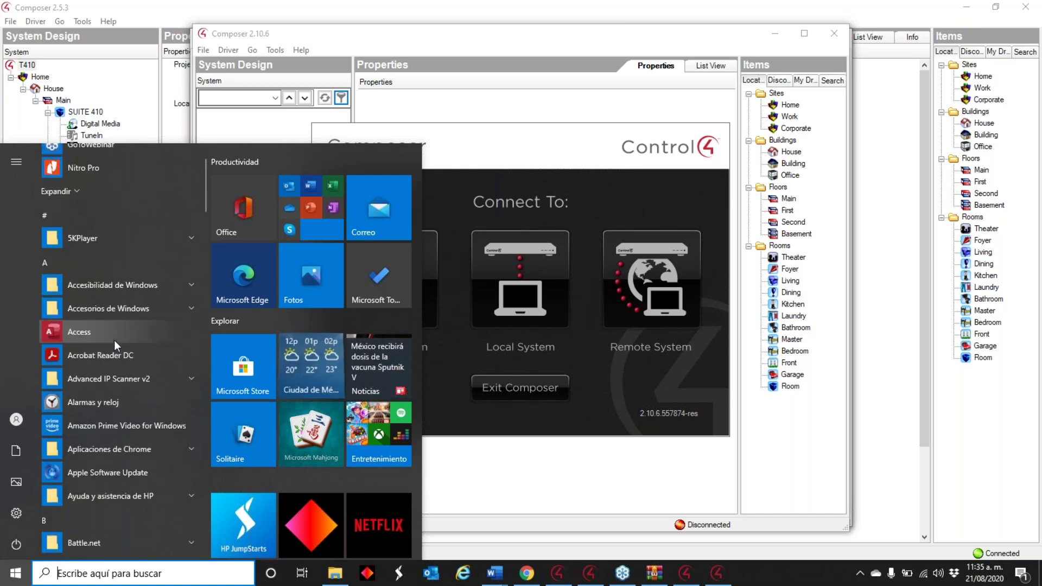
pyautogui.scroll(-6, 64, 278)
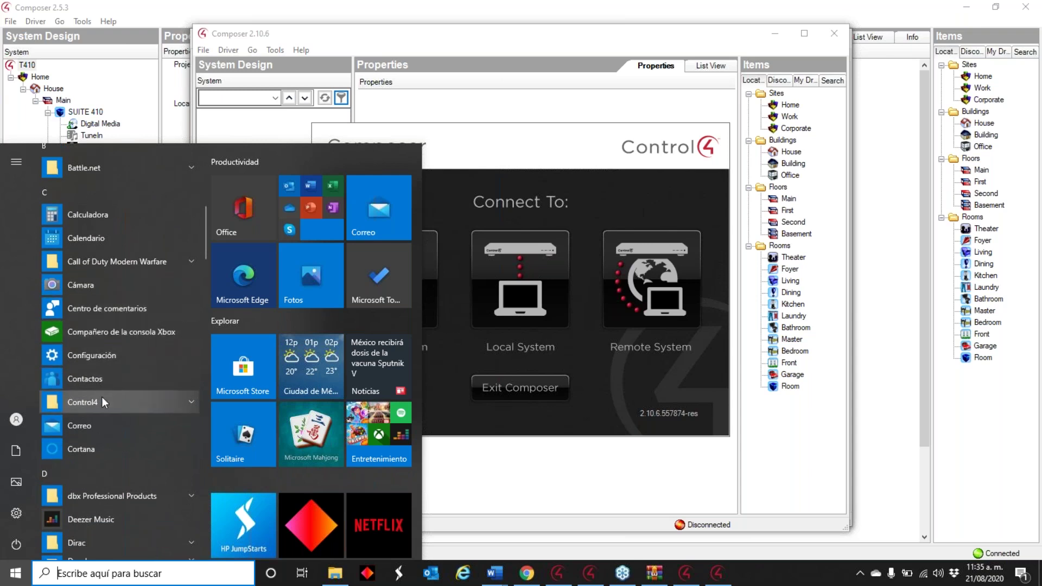
pyautogui.click(102, 400)
pyautogui.scroll(-2, 103, 316)
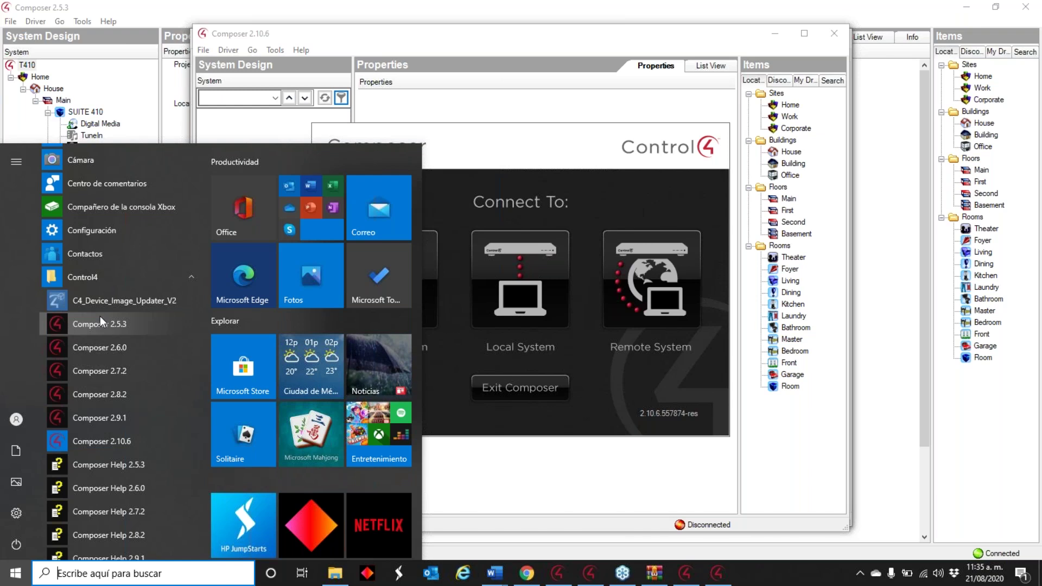
pyautogui.click(129, 307)
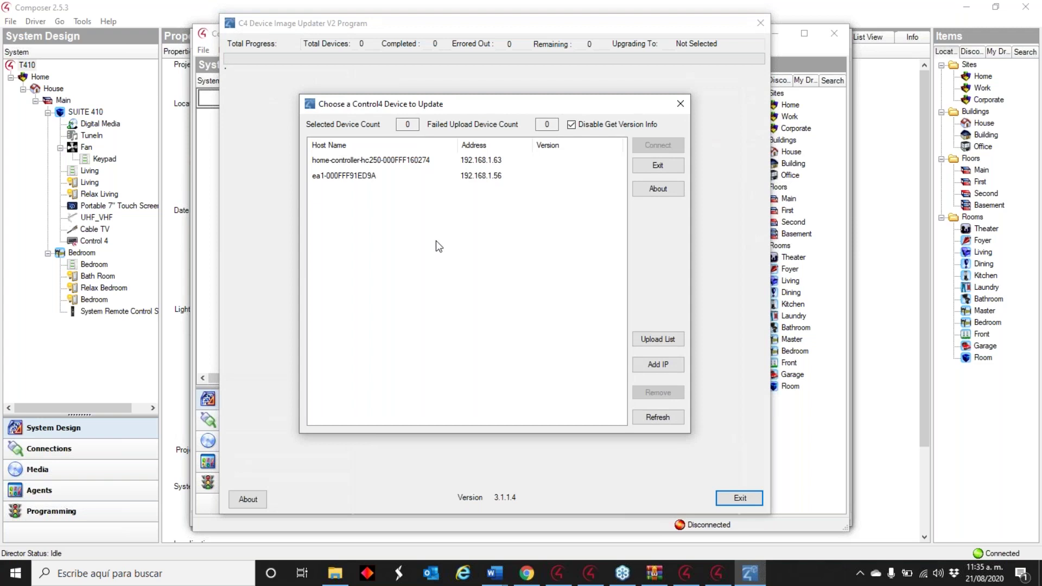
# - Close the Device Image Updater and relaunch it from the Start menu's Control4 folder
pyautogui.click(680, 103)
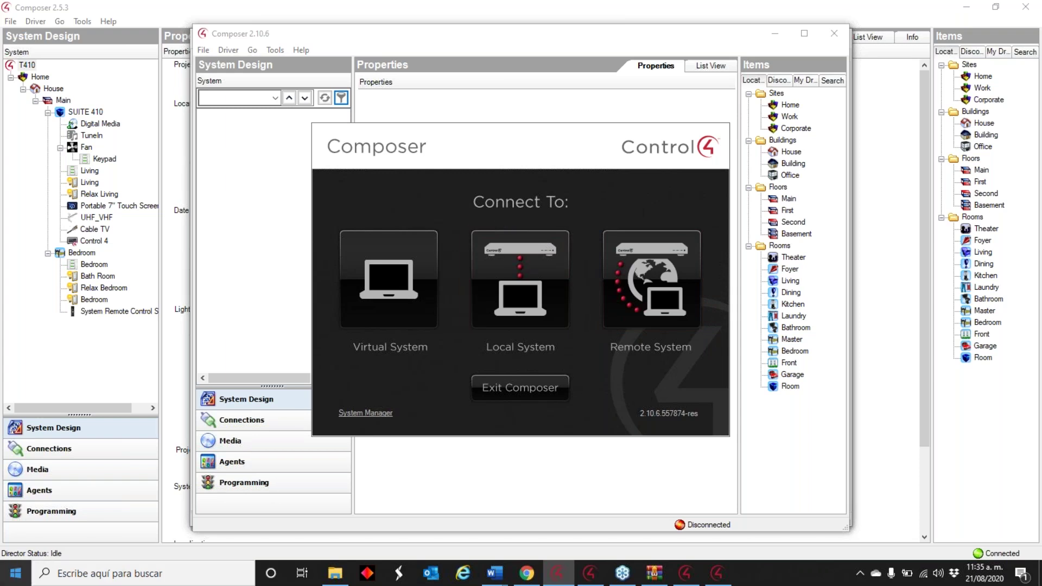
pyautogui.click(16, 573)
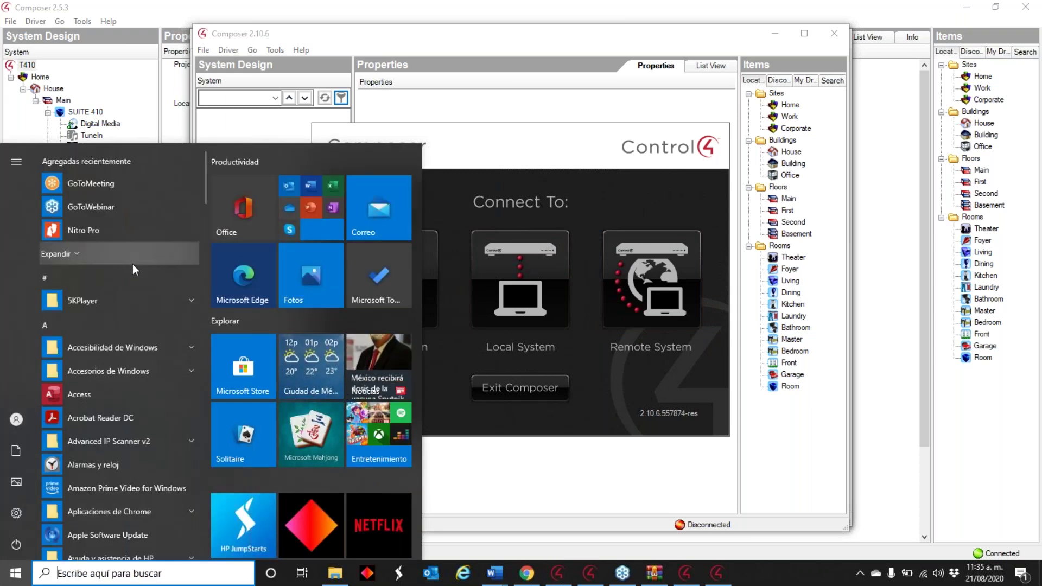
pyautogui.scroll(-6, 133, 264)
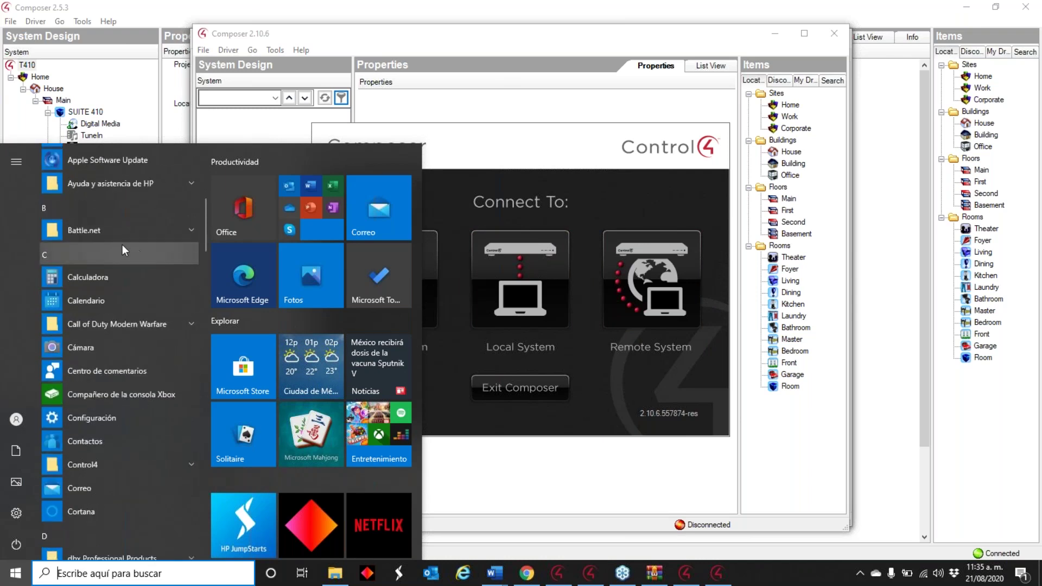
pyautogui.click(99, 463)
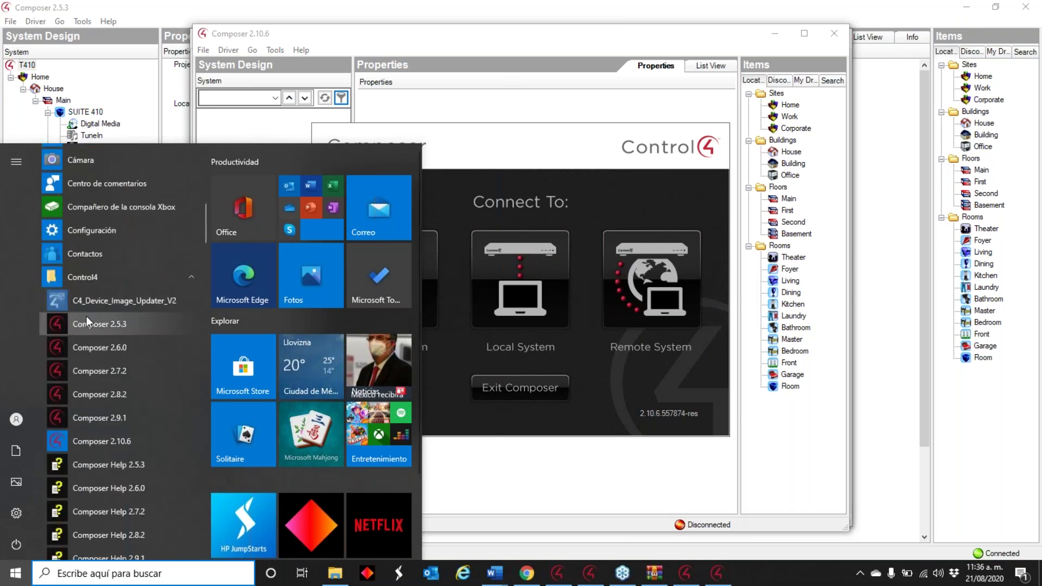
pyautogui.click(111, 300)
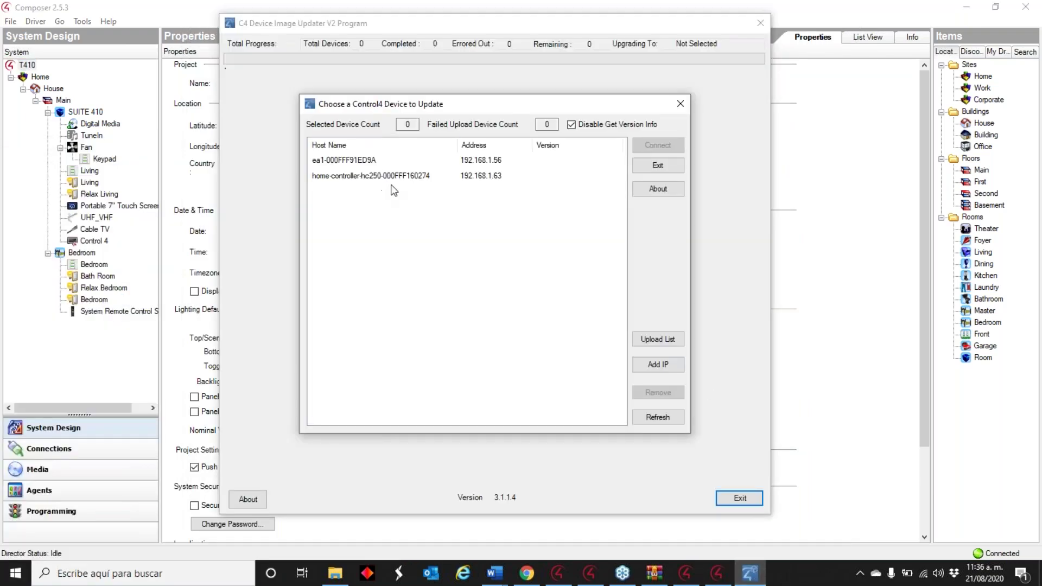
# - Connect the updater to the hc250 controller at 192.168.1.63
pyautogui.click(436, 176)
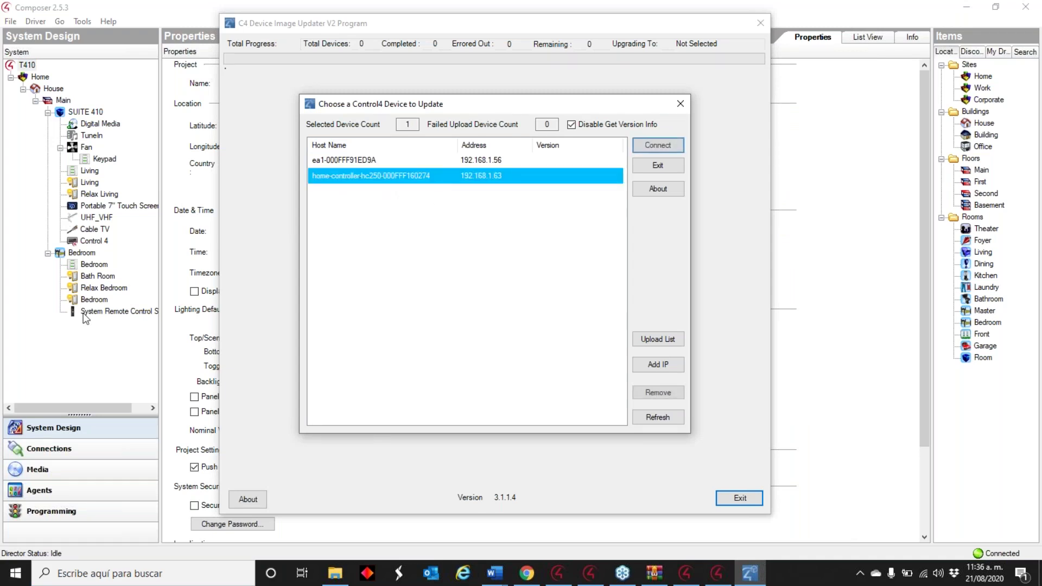
pyautogui.click(649, 146)
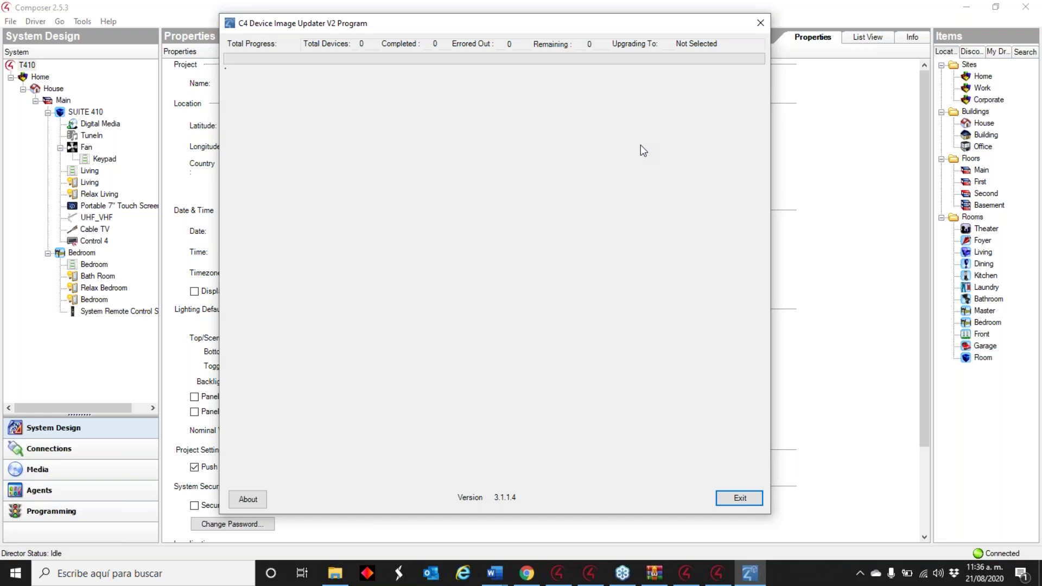
pyautogui.press('Return')
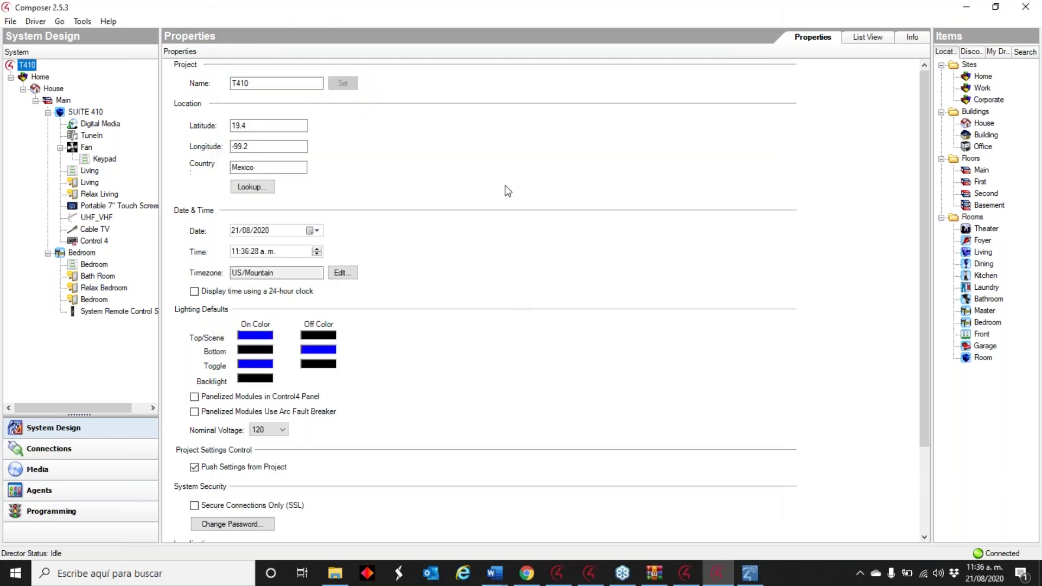
pyautogui.click(750, 573)
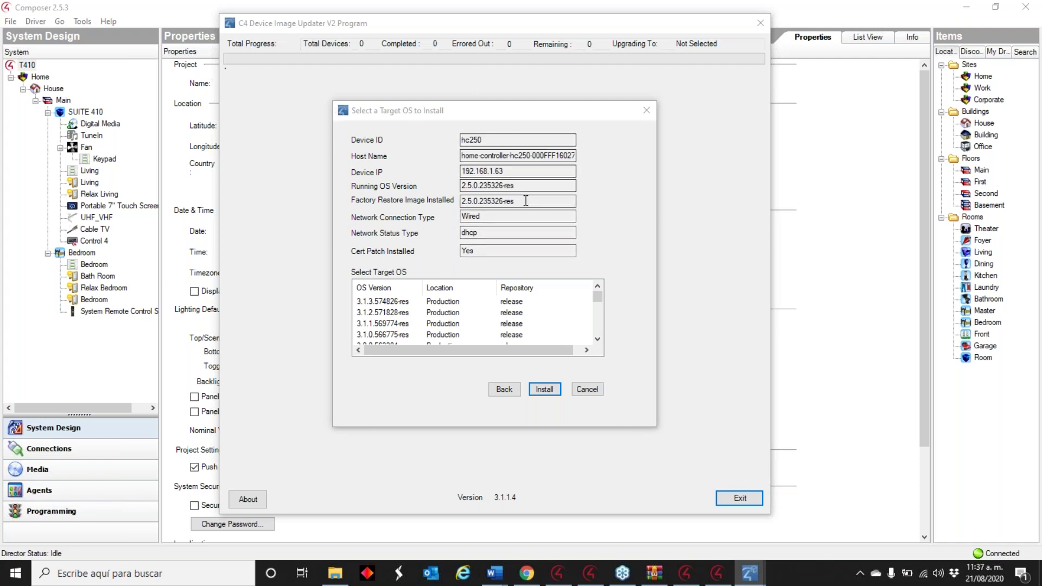
# - Choose 2.9.1.532460-res as hc250's target OS, then return to the Composer project
pyautogui.click(597, 296)
pyautogui.scroll(-1, 597, 297)
pyautogui.scroll(1, 597, 296)
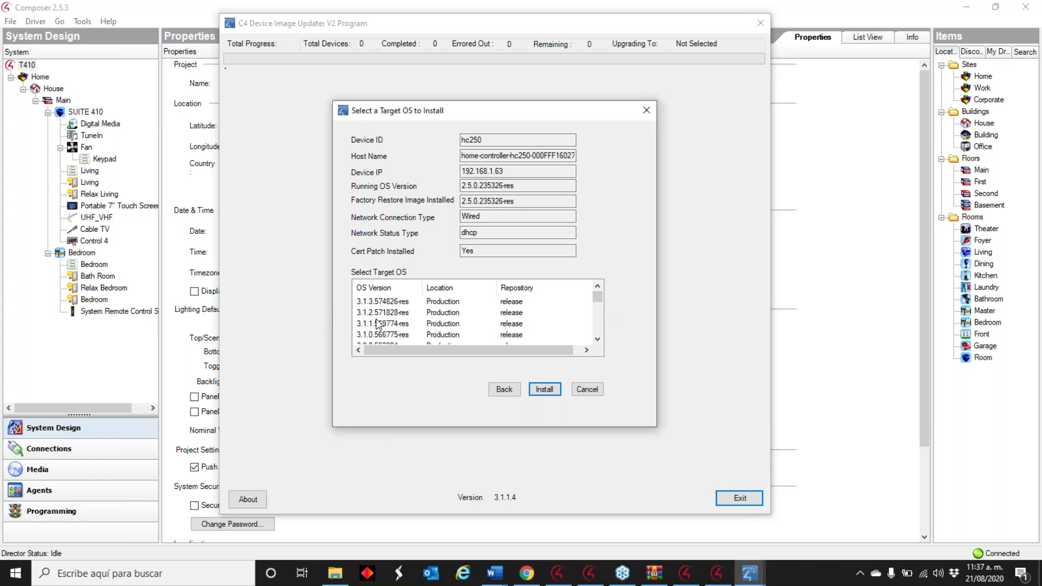
pyautogui.moveTo(594, 296)
pyautogui.mouseDown()
pyautogui.moveTo(604, 328)
pyautogui.moveTo(601, 301)
pyautogui.mouseUp()
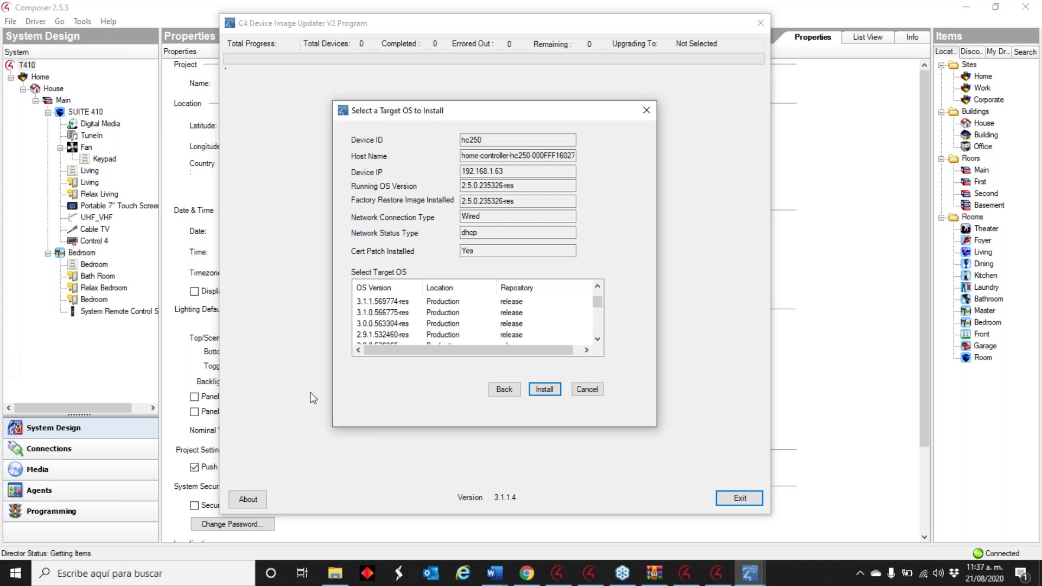
pyautogui.scroll(-1, 595, 306)
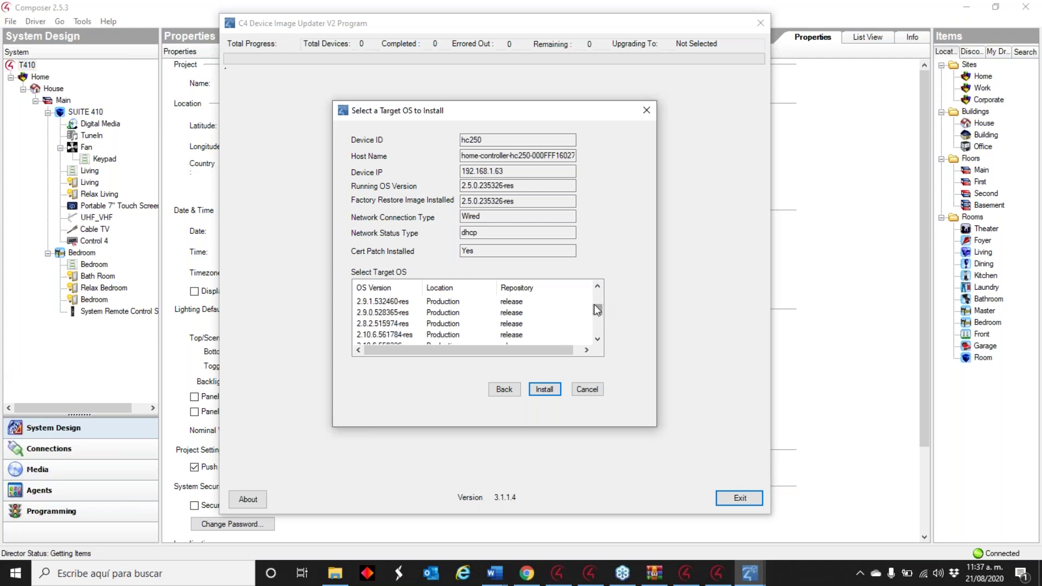
pyautogui.click(374, 302)
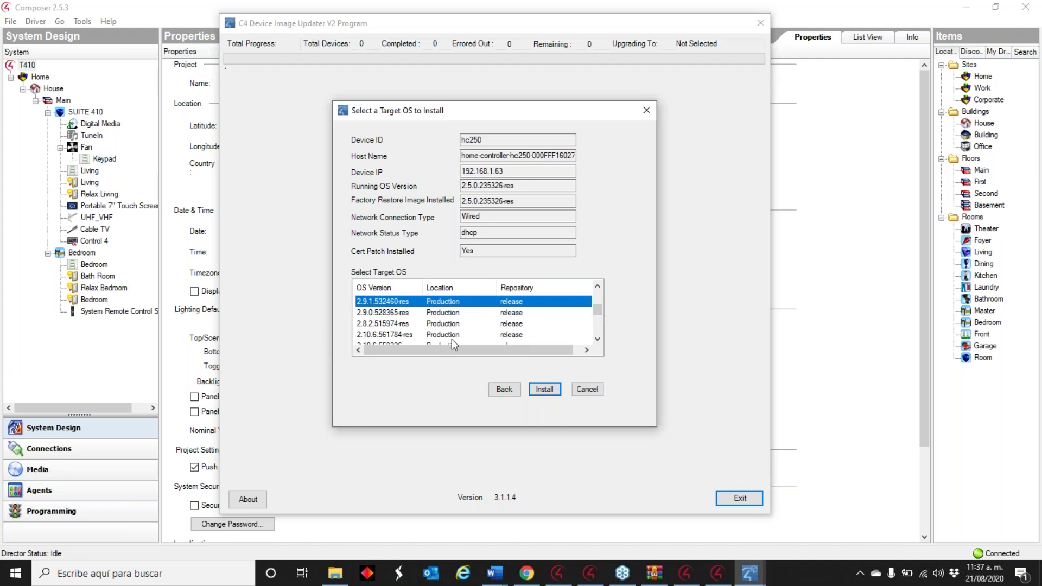
pyautogui.click(595, 388)
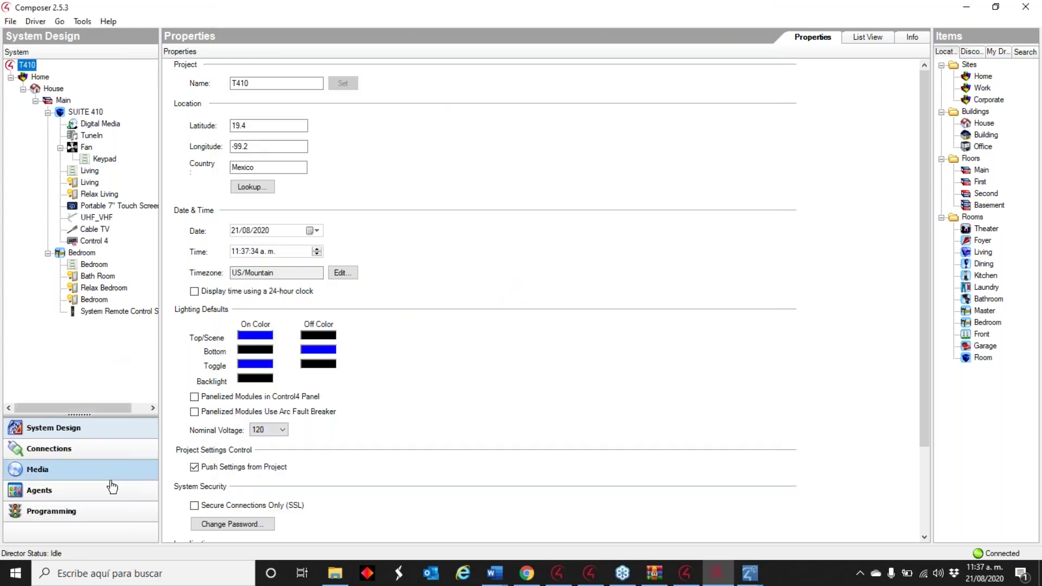
# - In Programming, view the Living keypad's Button 1, Button 3 and Button 5 pressed scripts
pyautogui.click(107, 511)
pyautogui.click(103, 194)
pyautogui.click(81, 261)
pyautogui.click(67, 273)
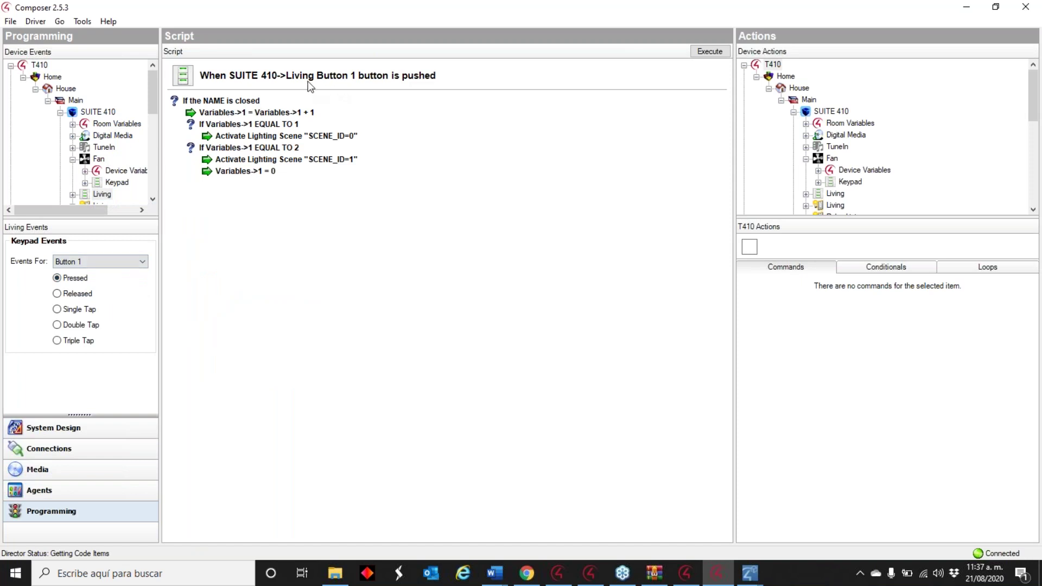
pyautogui.click(95, 261)
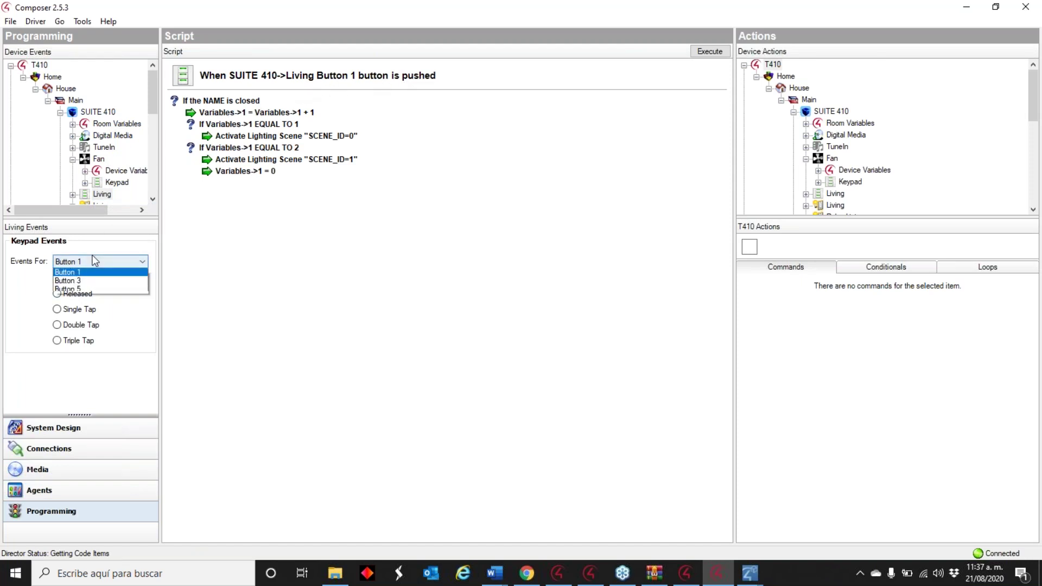
pyautogui.click(92, 273)
pyautogui.click(100, 263)
pyautogui.click(70, 288)
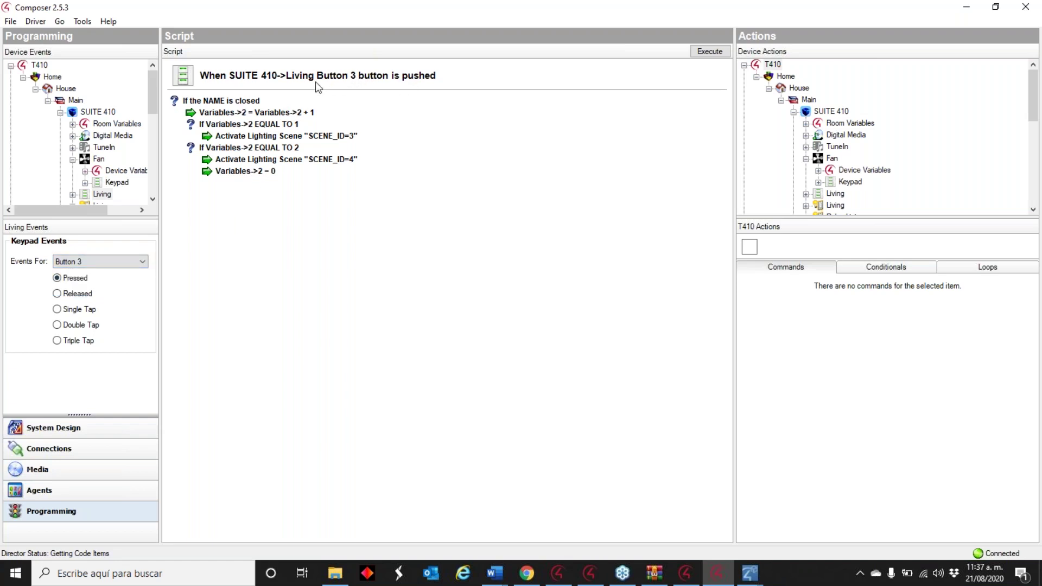
pyautogui.click(106, 263)
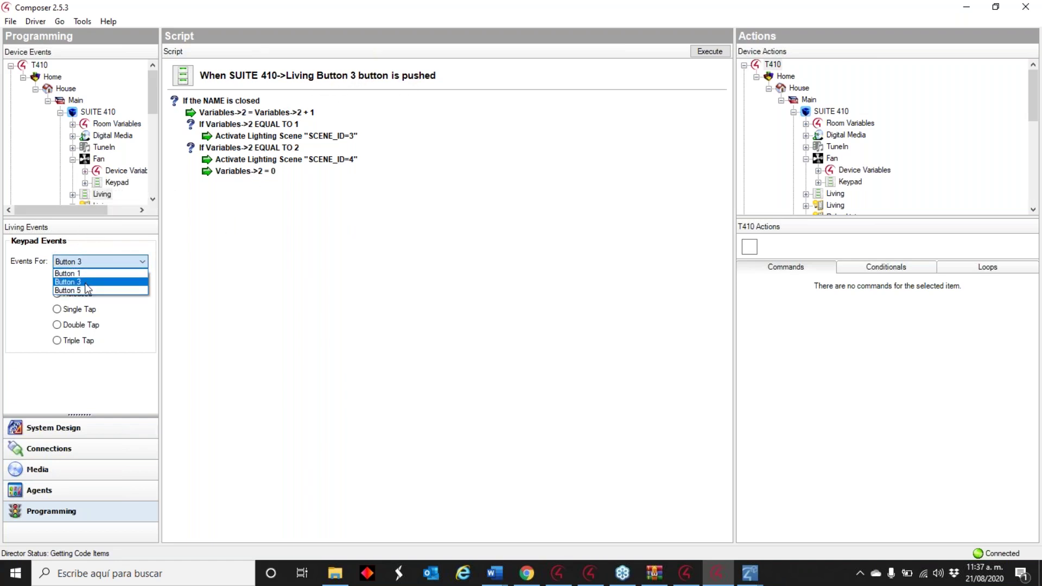
pyautogui.click(87, 278)
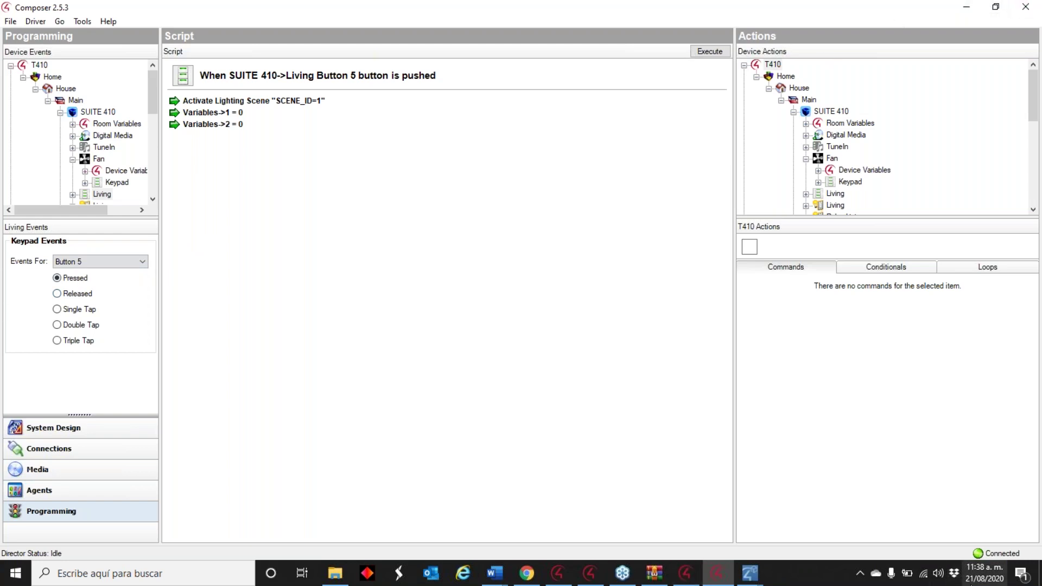
# - Check the updater's target OS selection, then open Tools > Update Manager in Composer
pyautogui.click(749, 573)
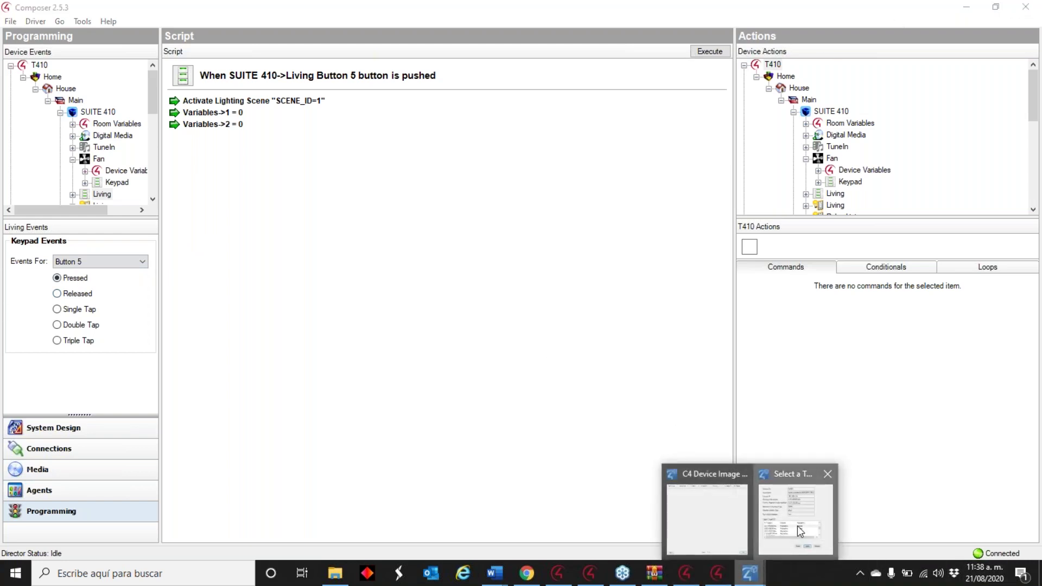
pyautogui.click(795, 510)
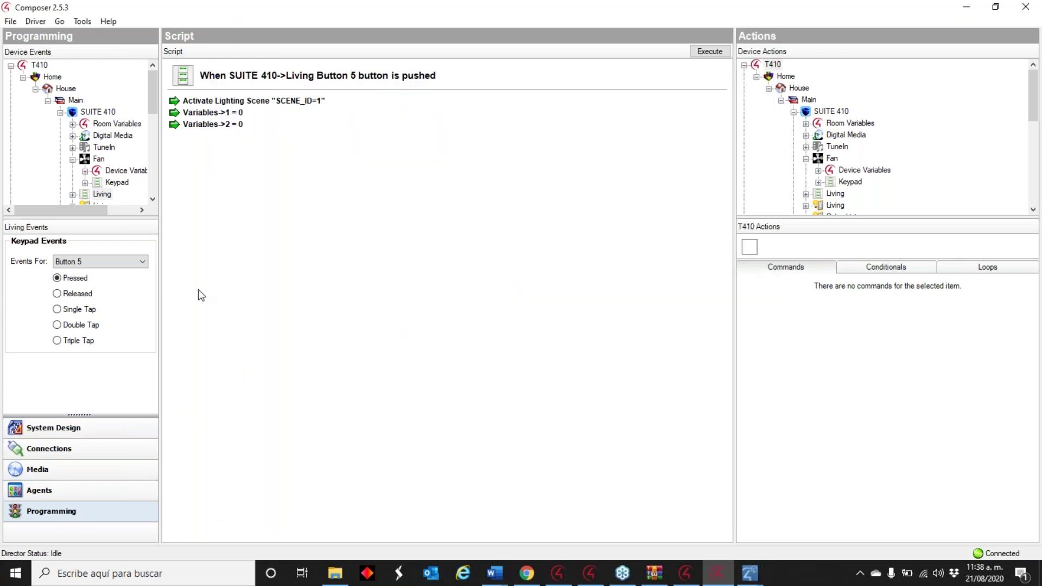
pyautogui.click(82, 21)
pyautogui.click(120, 118)
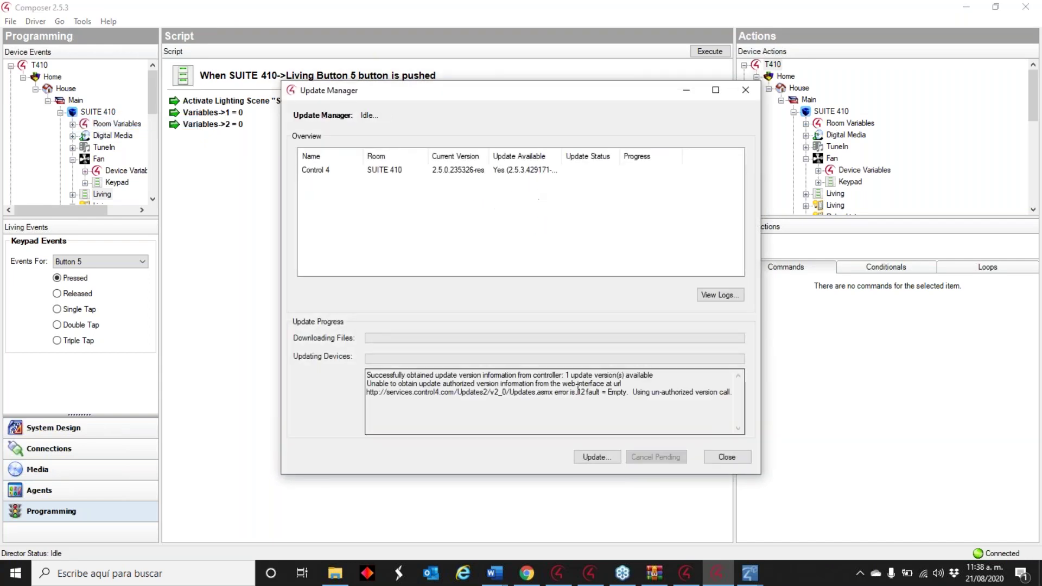
# - Begin the controller update without a project backup, then close the failed Update Manager
pyautogui.click(593, 460)
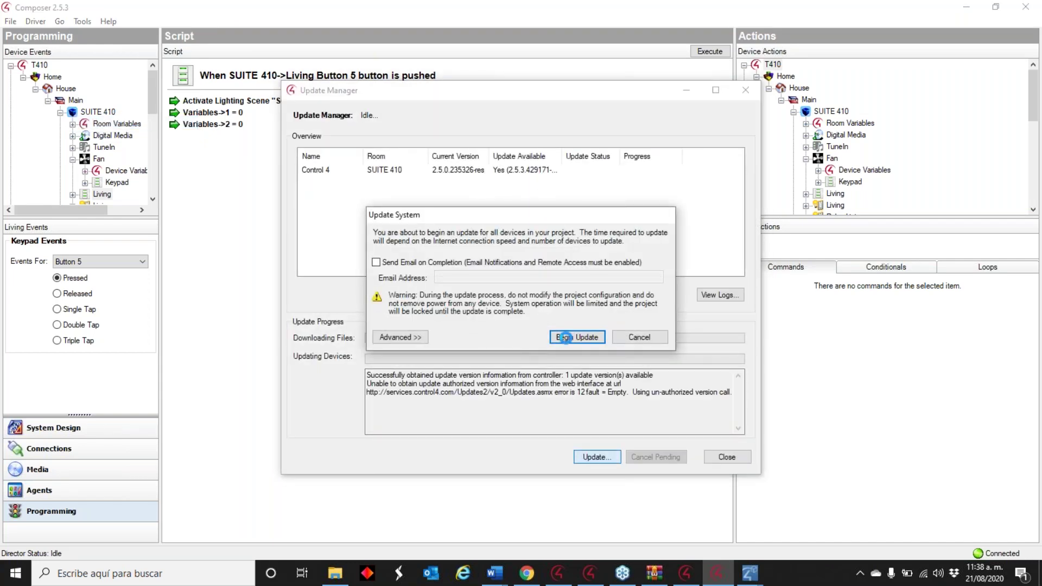
pyautogui.click(571, 339)
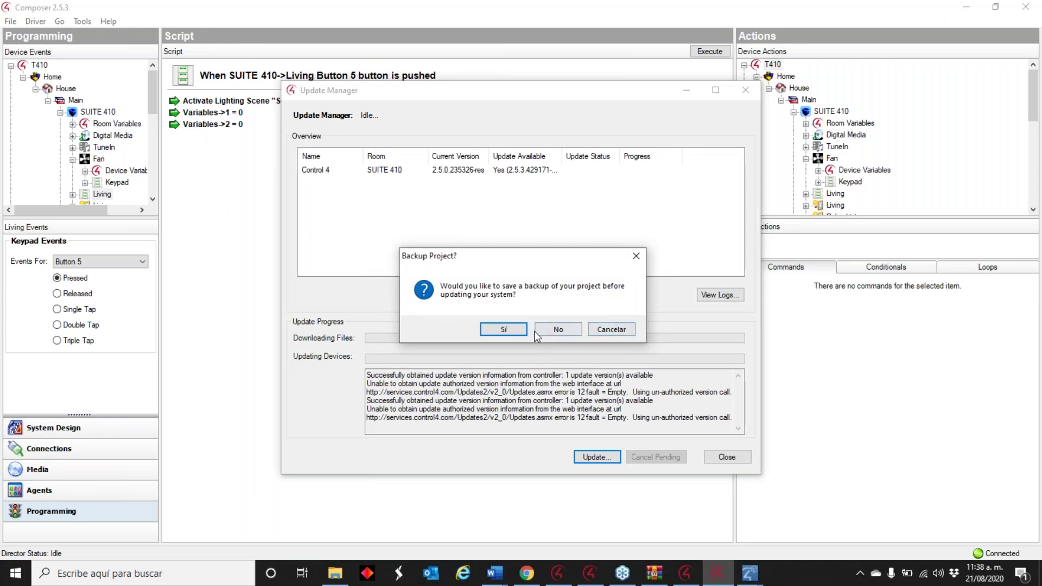
pyautogui.click(550, 335)
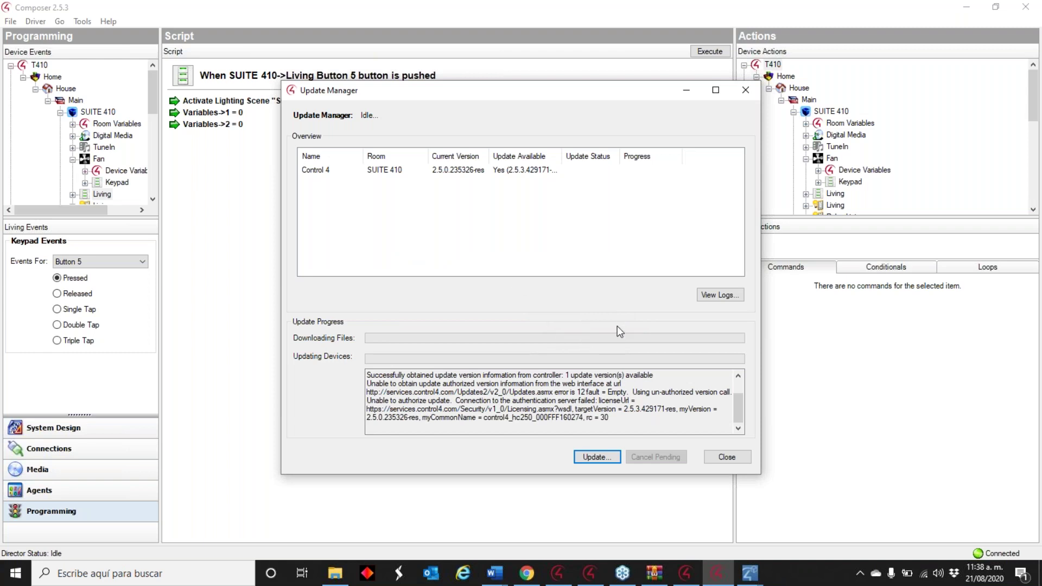
pyautogui.moveTo(556, 93); pyautogui.dragTo(500, 90)
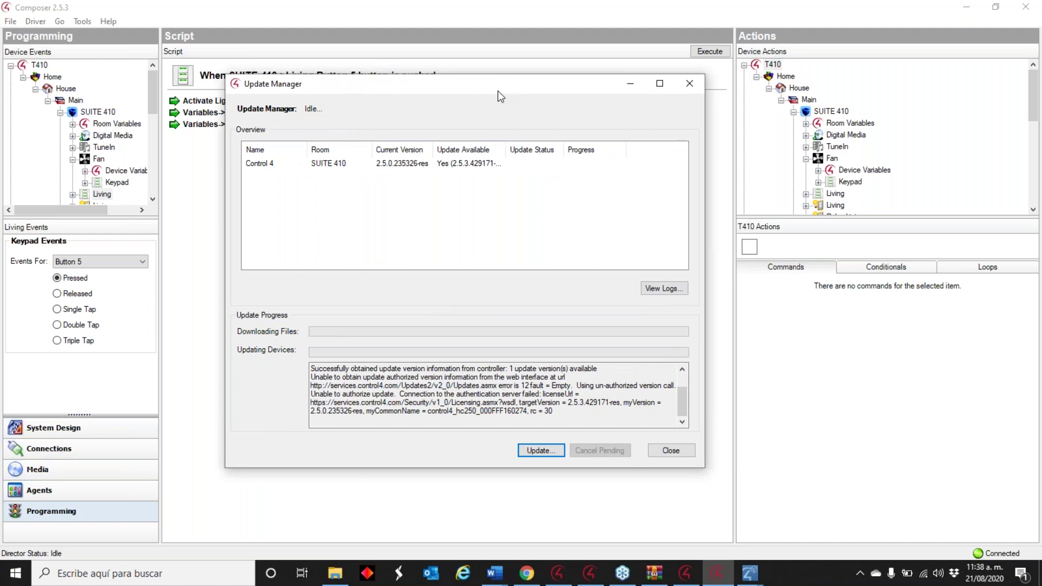
pyautogui.click(691, 84)
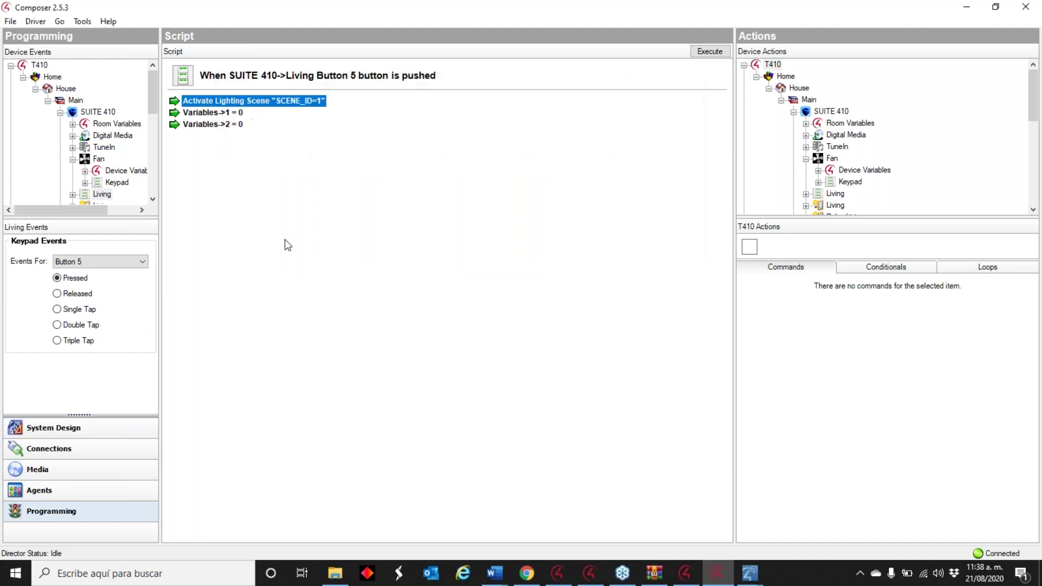
pyautogui.click(966, 7)
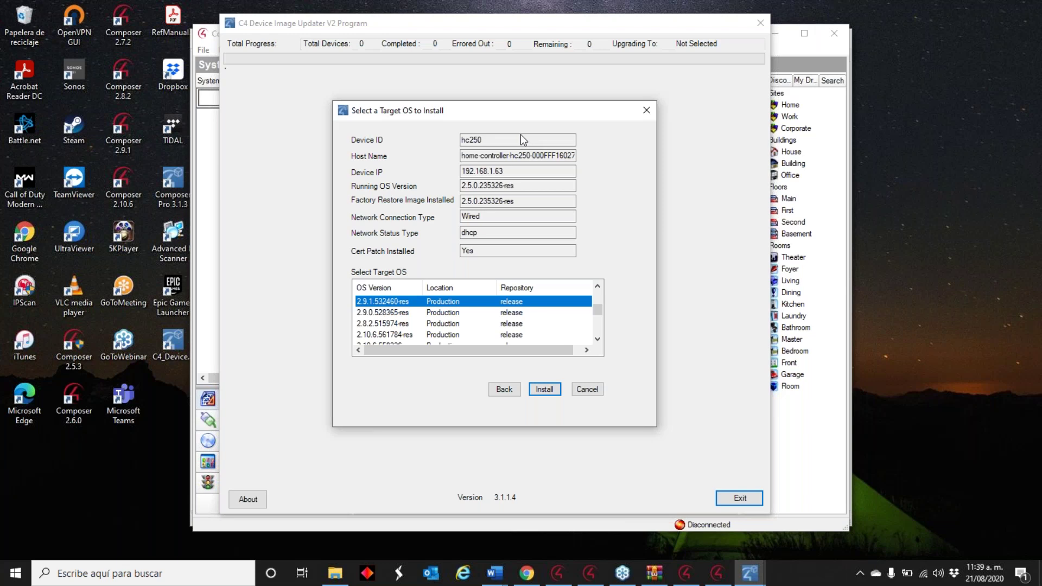
# - Bring the Composer 2.5.3 window back to the front
pyautogui.click(718, 573)
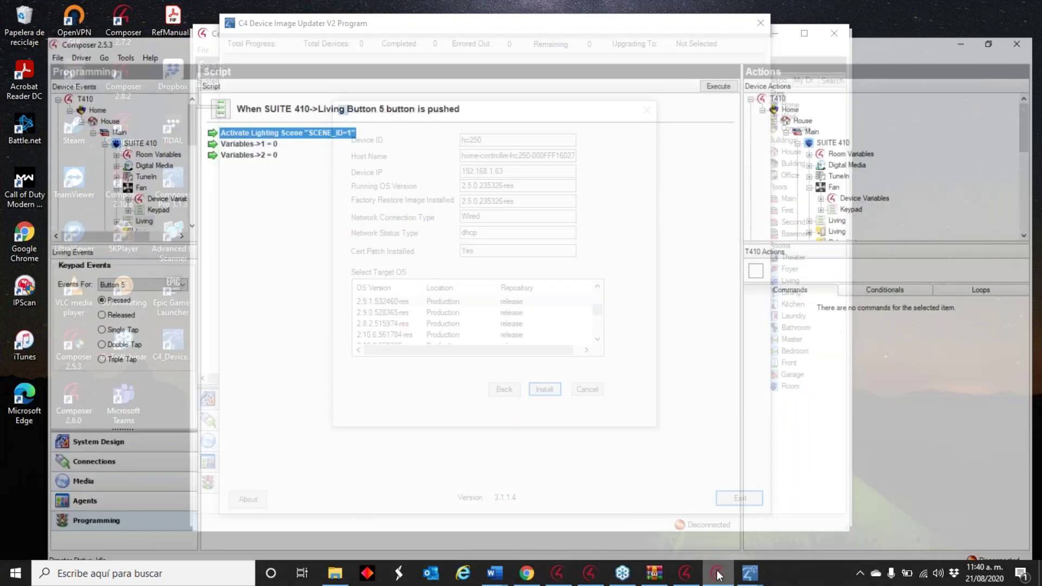
# - Reconnect System Manager to home-controller-hc250, check its Status and Network tabs, then close it
pyautogui.click(685, 573)
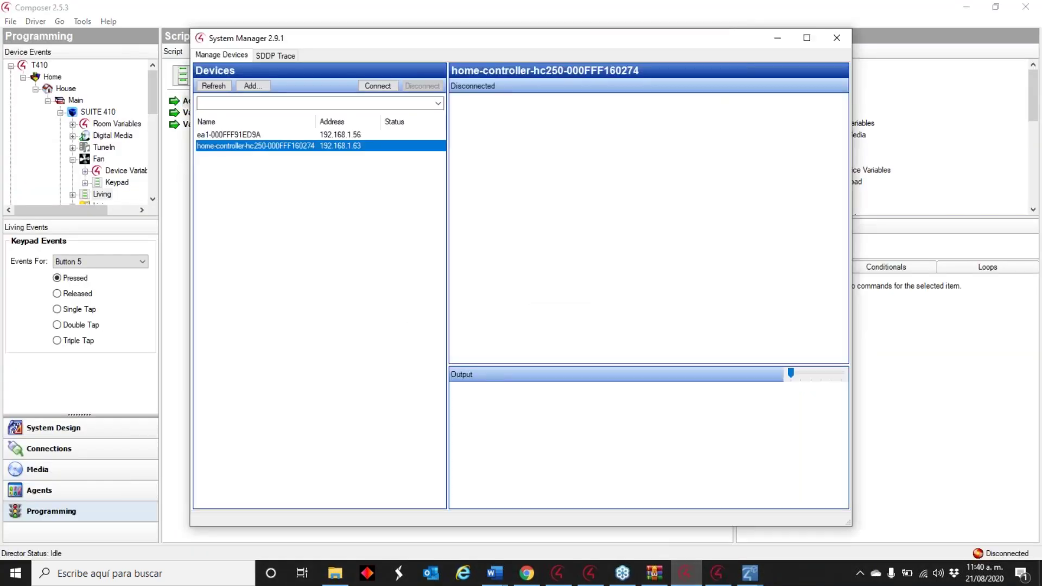
pyautogui.click(214, 86)
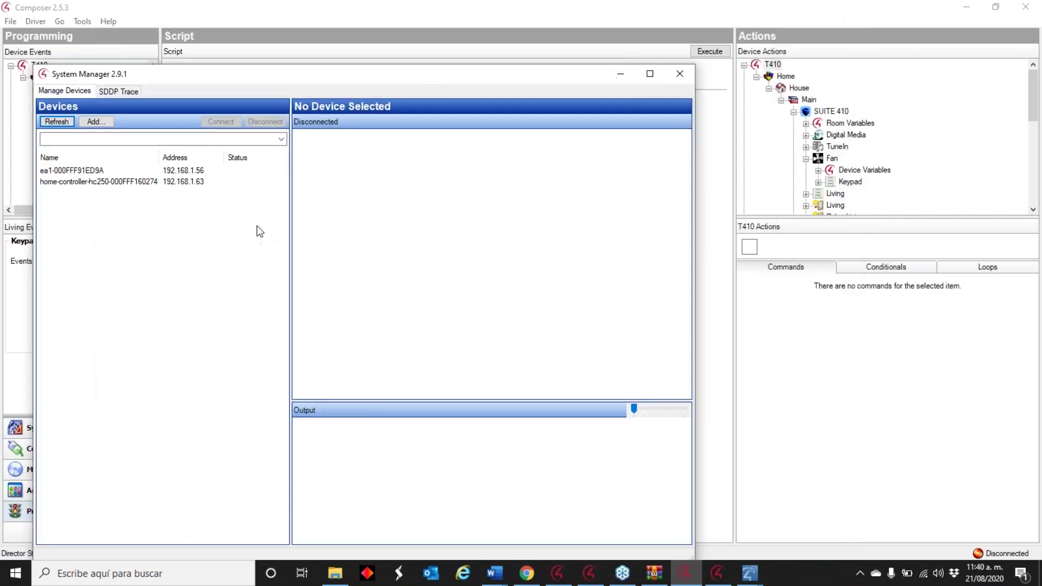
pyautogui.click(185, 183)
pyautogui.click(220, 121)
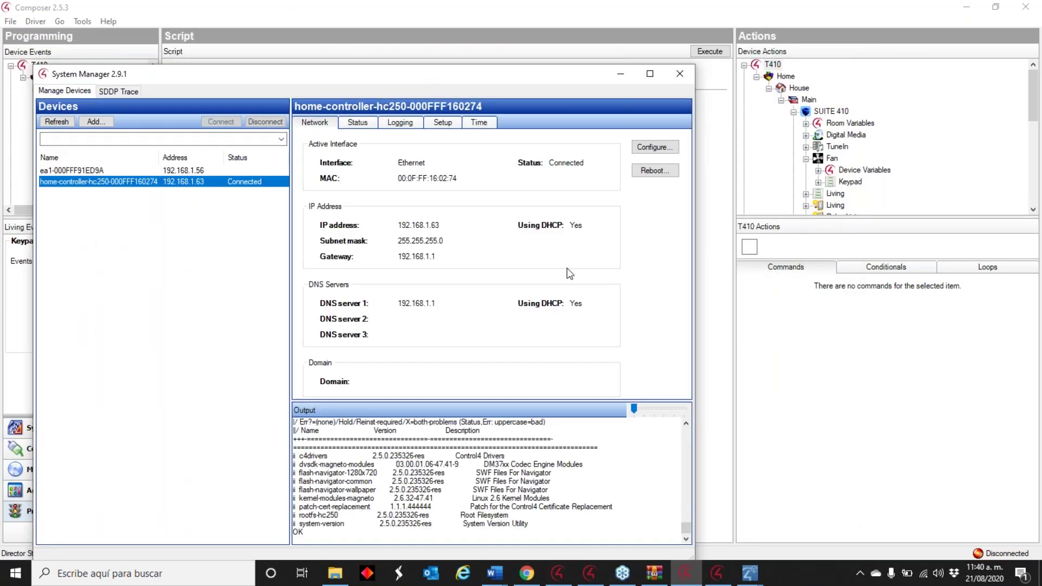
pyautogui.click(357, 122)
pyautogui.click(315, 123)
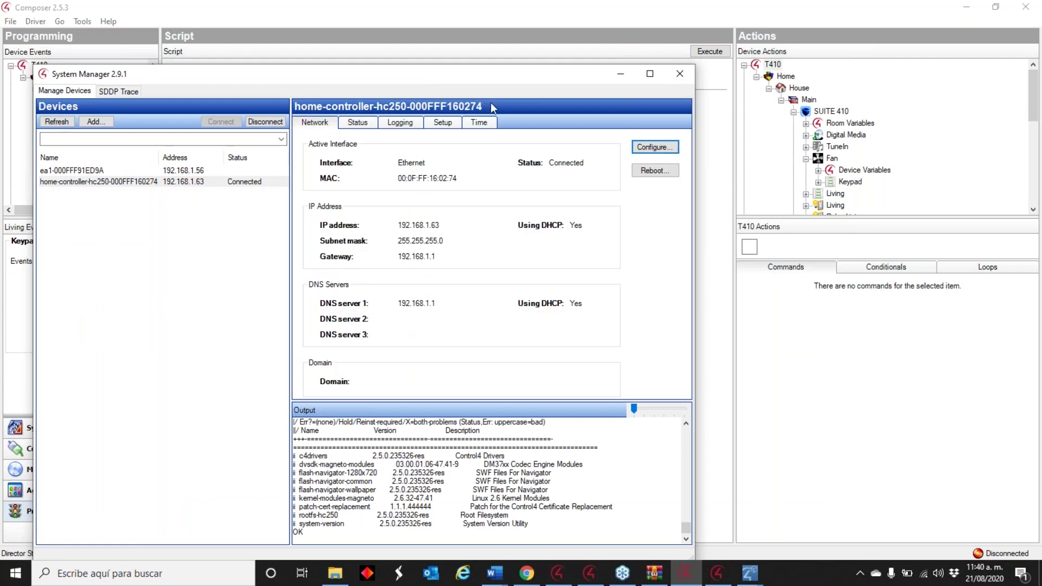
pyautogui.click(620, 73)
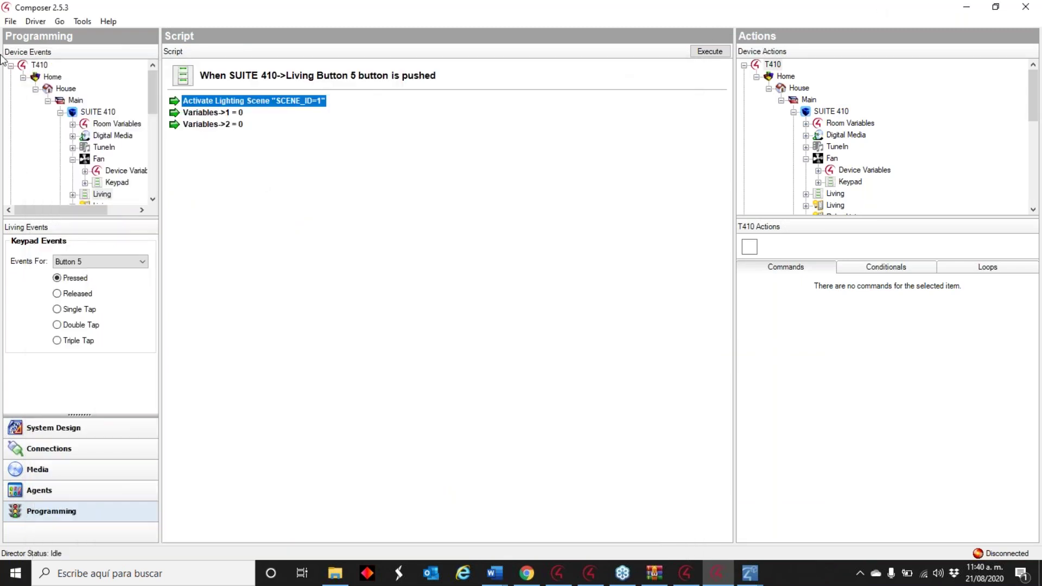
# - Connect the project to the hc250 Director without a backup, accepting the trust and version prompts
pyautogui.click(10, 21)
pyautogui.click(70, 82)
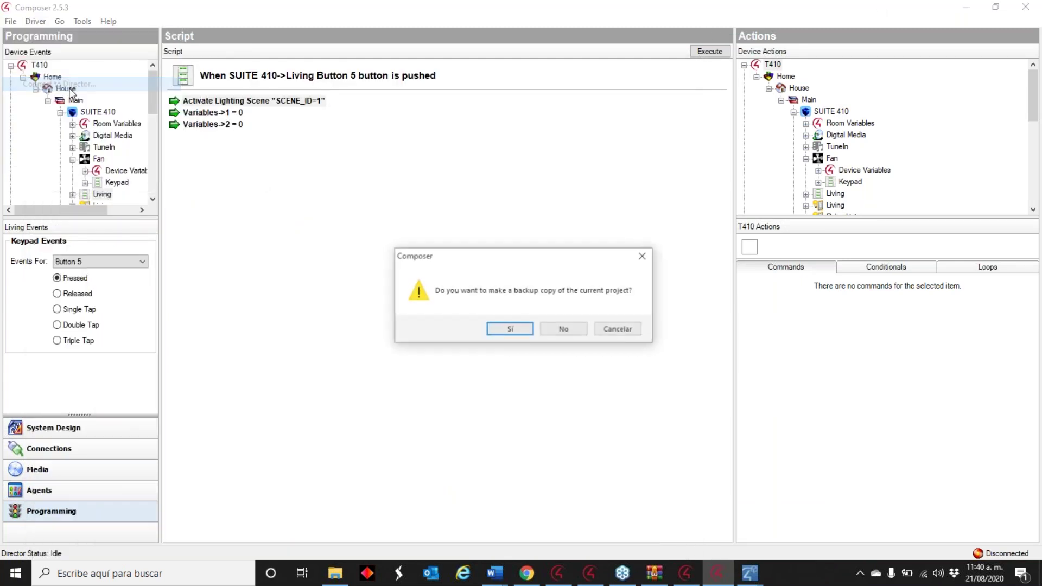
pyautogui.click(560, 326)
pyautogui.doubleClick(462, 245)
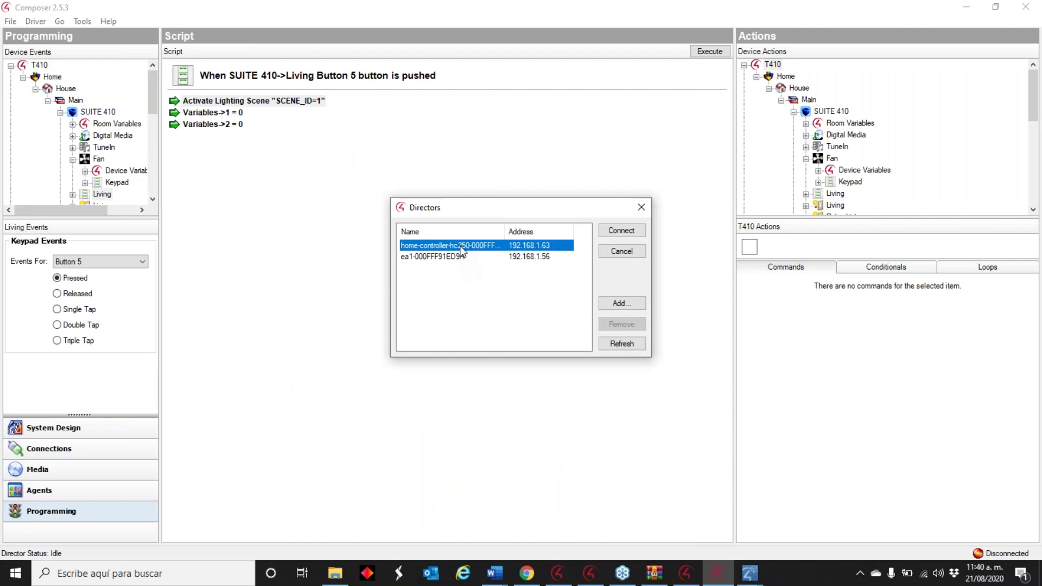
pyautogui.click(566, 349)
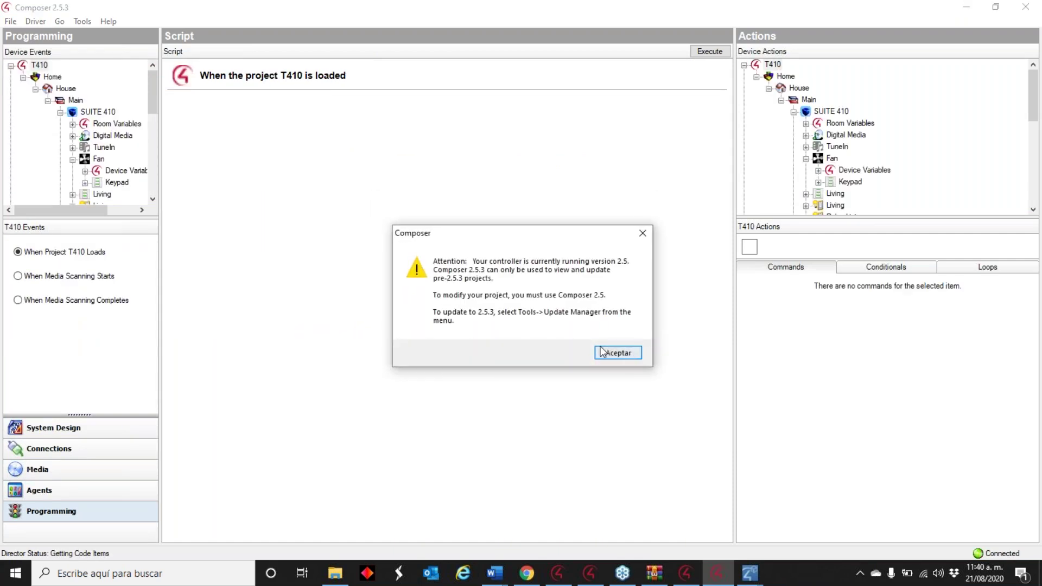
pyautogui.click(601, 352)
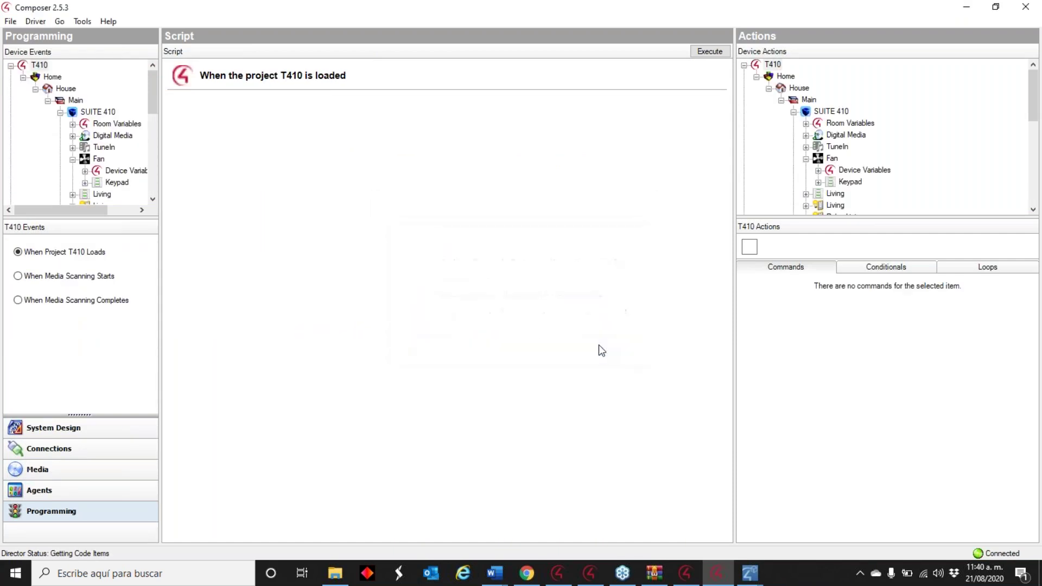
# - Open Account Services for controller registration, then switch to the Control4 article in Chrome
pyautogui.click(82, 21)
pyautogui.click(95, 109)
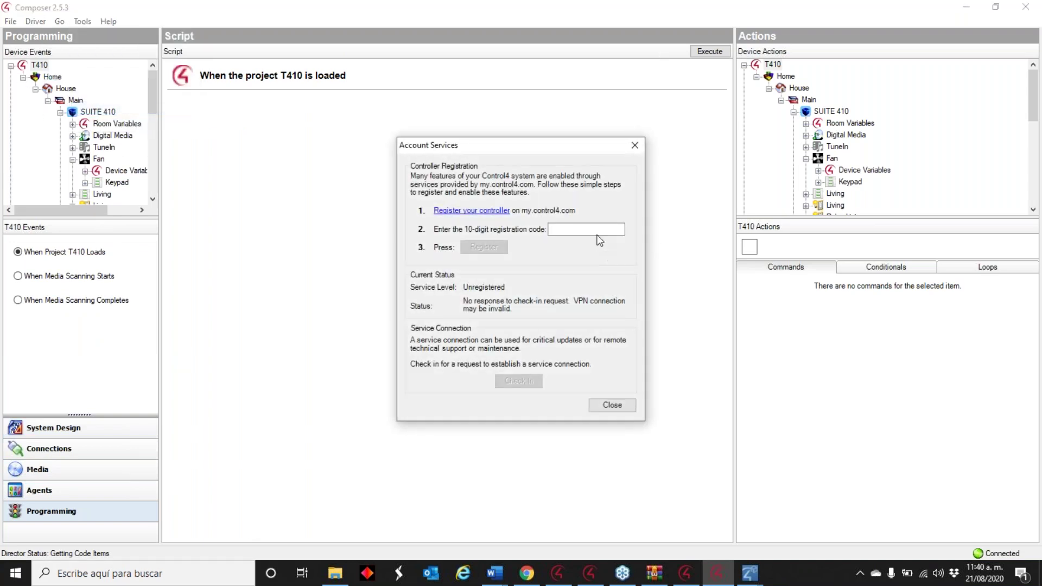
pyautogui.rightClick(578, 229)
pyautogui.click(526, 573)
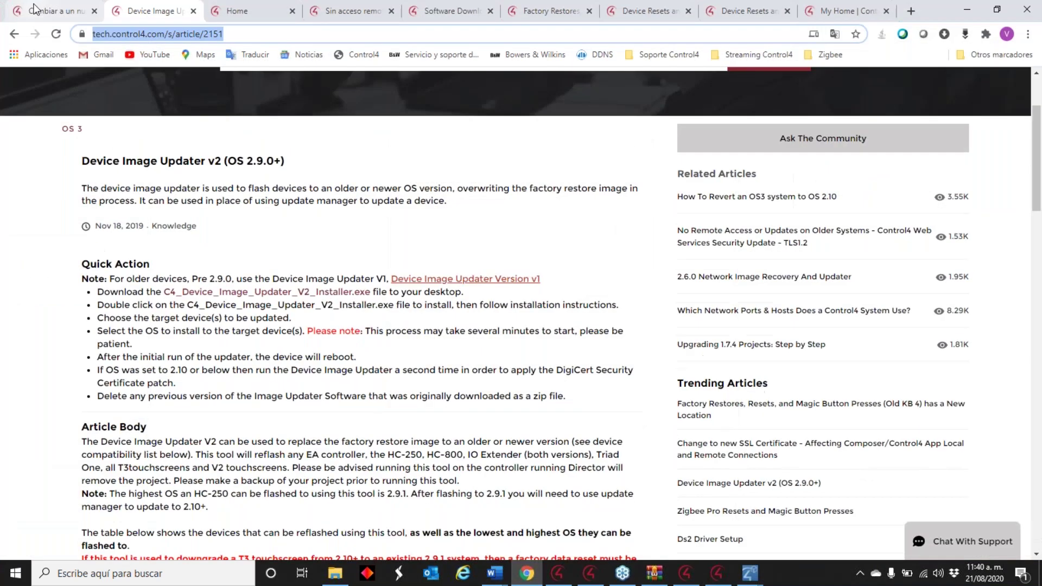
pyautogui.click(34, 7)
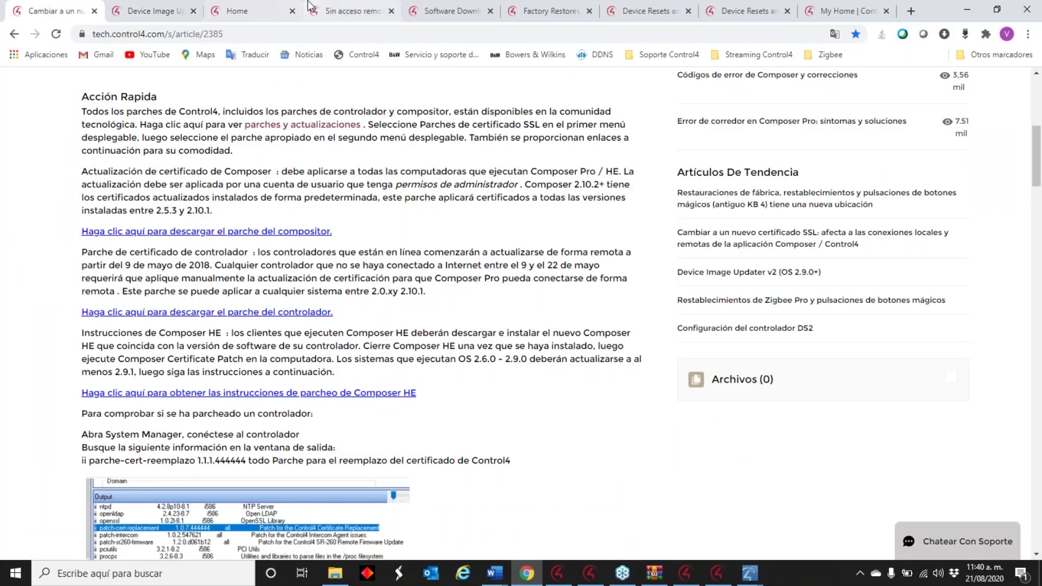
# - Copy the controller registration code from the portal's My System page and return to Composer
pyautogui.click(270, 10)
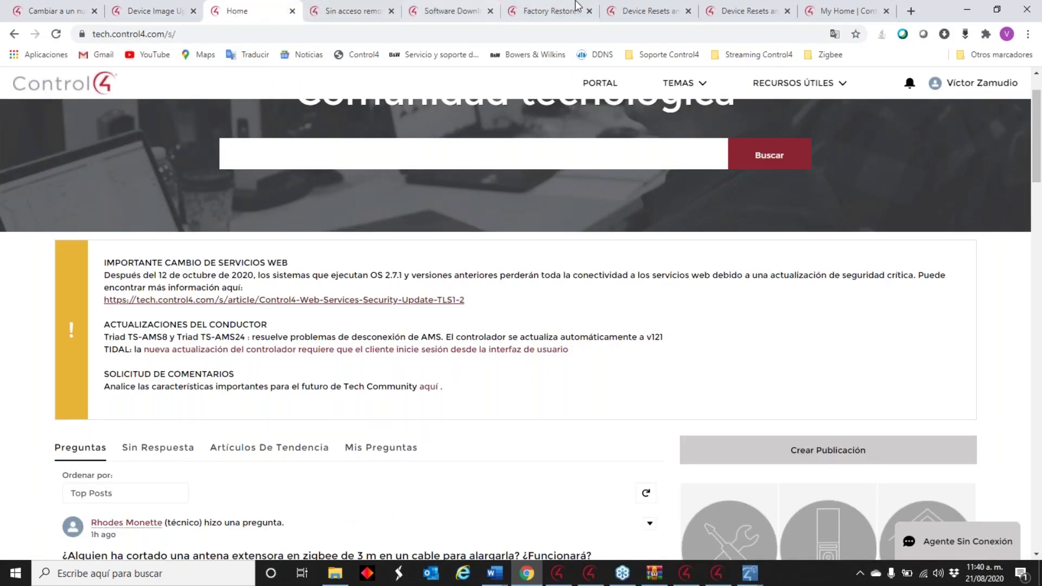
pyautogui.click(810, 9)
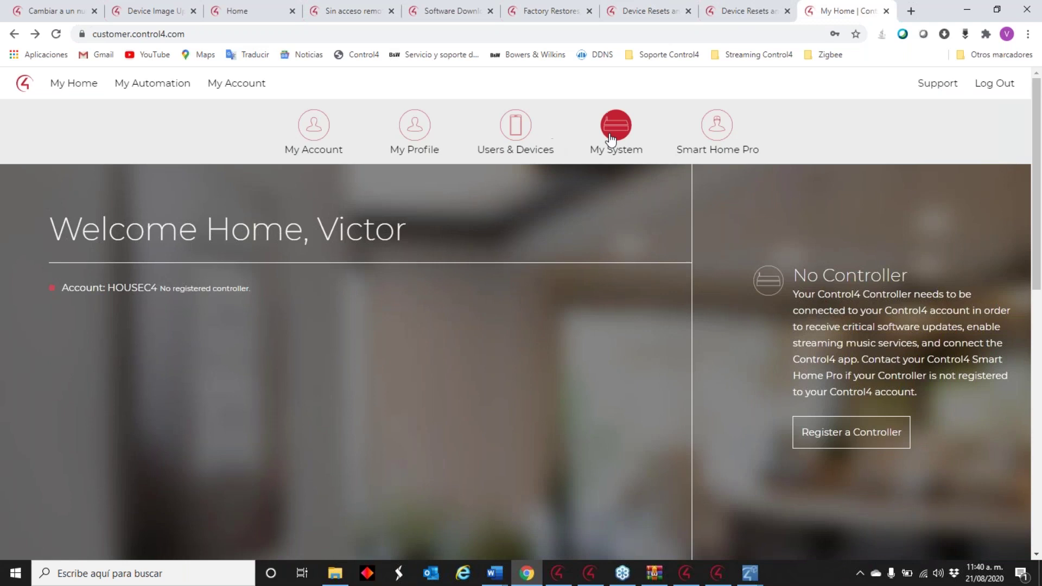
pyautogui.click(614, 133)
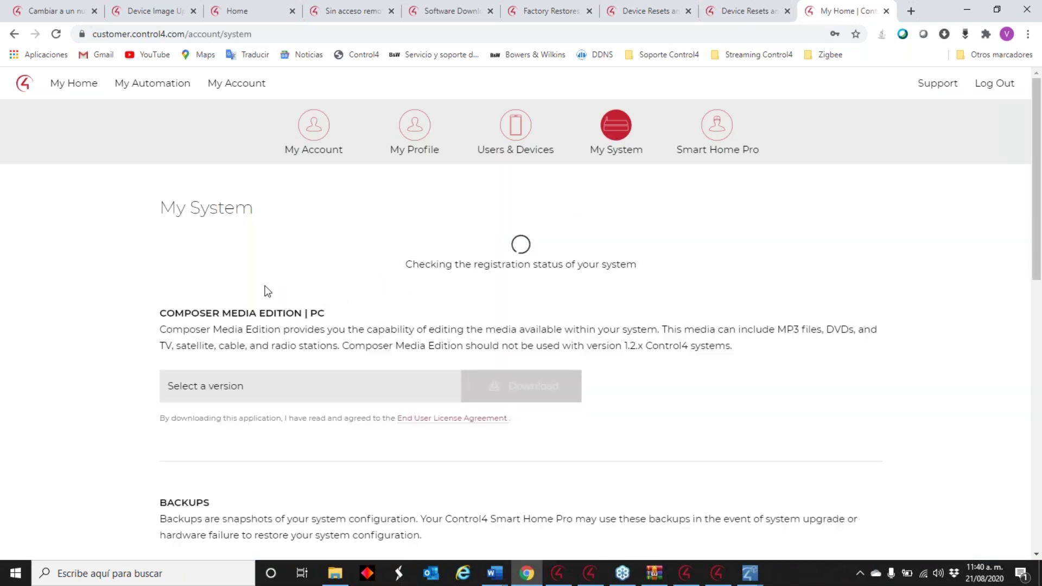
pyautogui.moveTo(342, 424); pyautogui.dragTo(163, 432)
pyautogui.rightClick(176, 429)
pyautogui.click(201, 439)
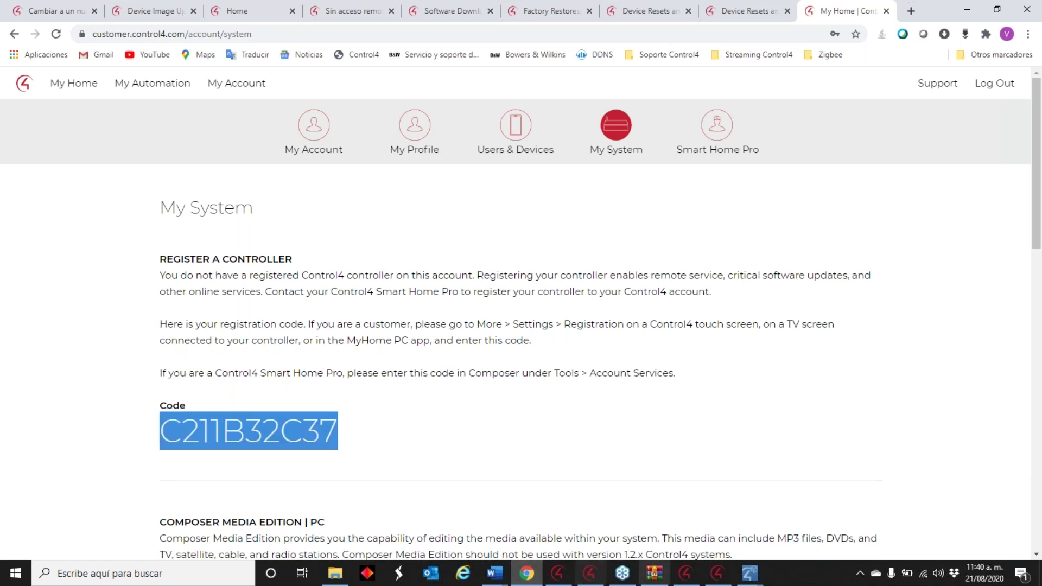
pyautogui.click(724, 574)
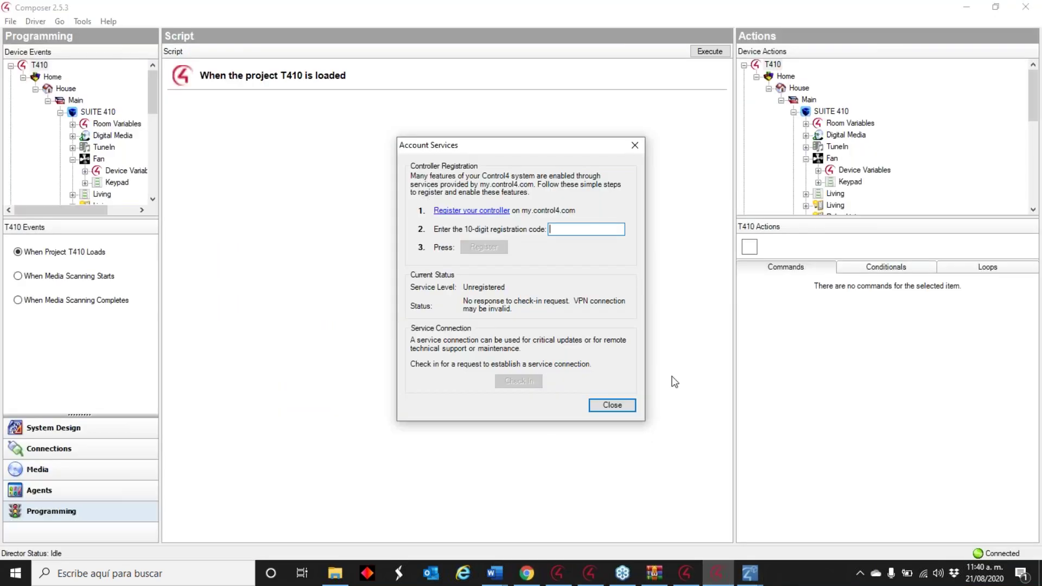
# - Paste the copied registration code, register the controller until it reads Registered, then close Account Services
pyautogui.rightClick(567, 228)
pyautogui.click(602, 284)
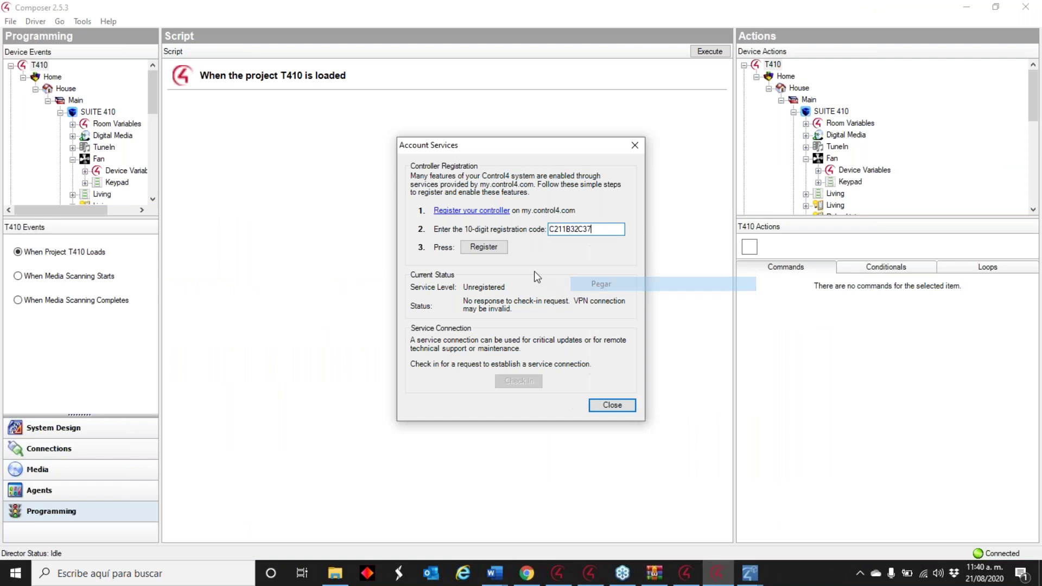
pyautogui.click(484, 247)
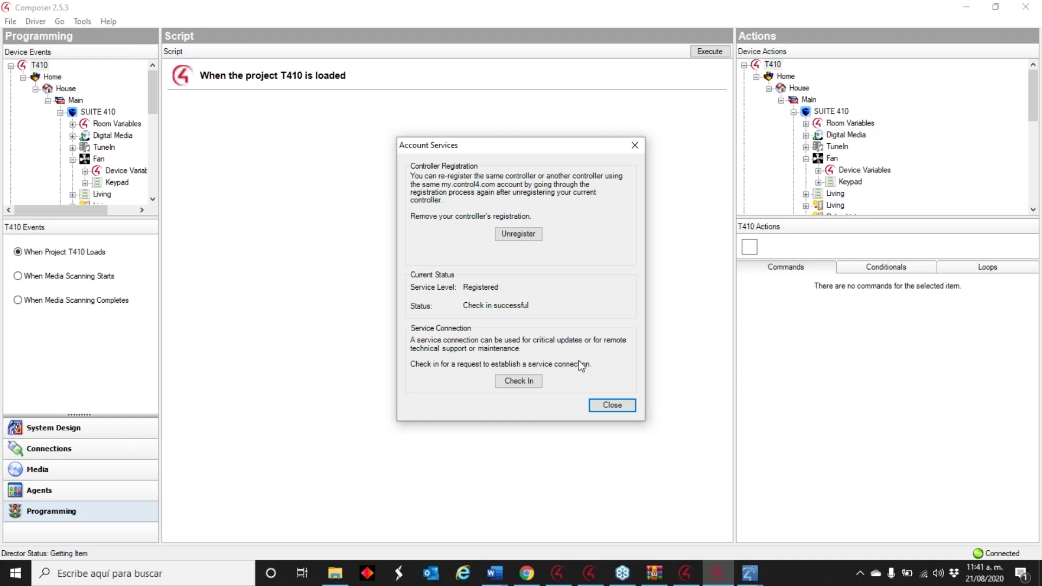
pyautogui.click(612, 405)
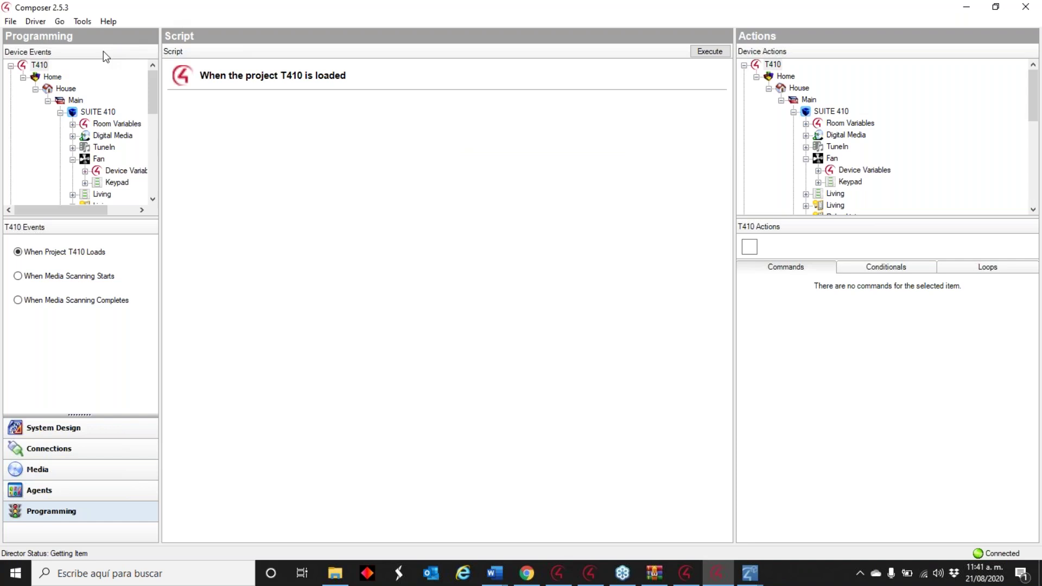
# - In Update Manager, begin updating the Control 4 controller from 2.5.0 to 2.5.3, skipping the project backup
pyautogui.click(77, 22)
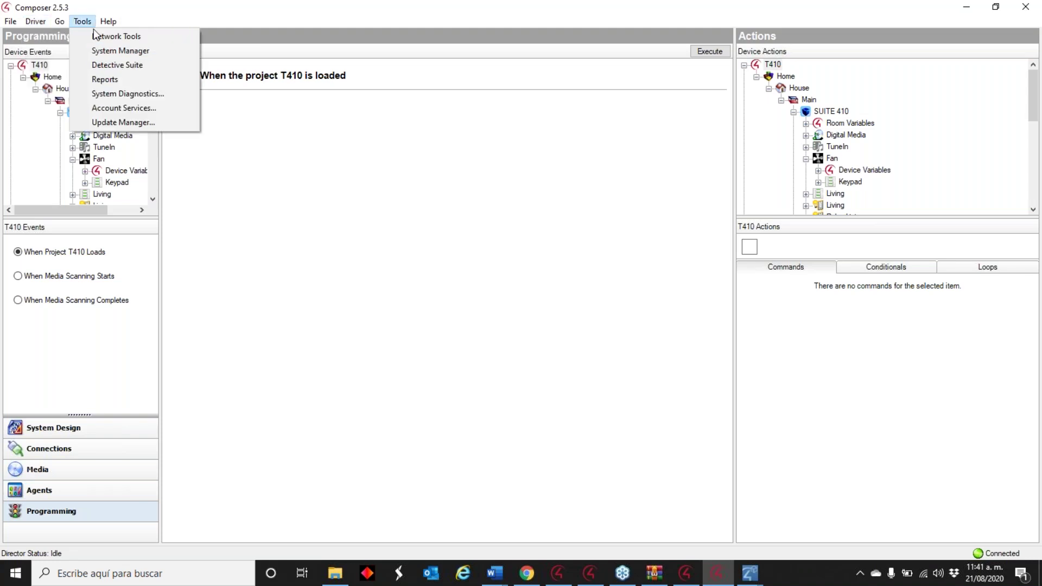
pyautogui.click(137, 122)
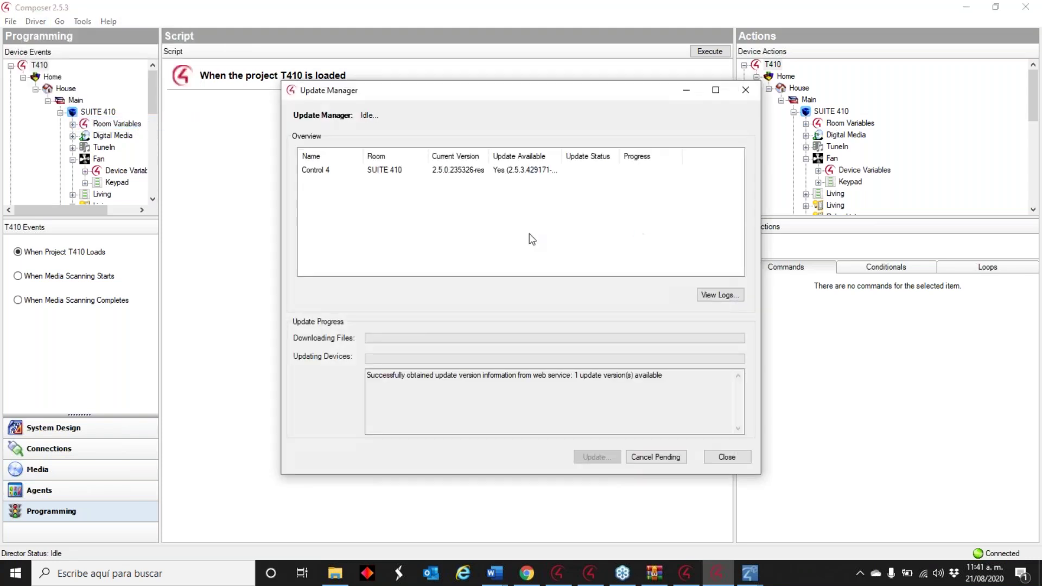
pyautogui.click(496, 171)
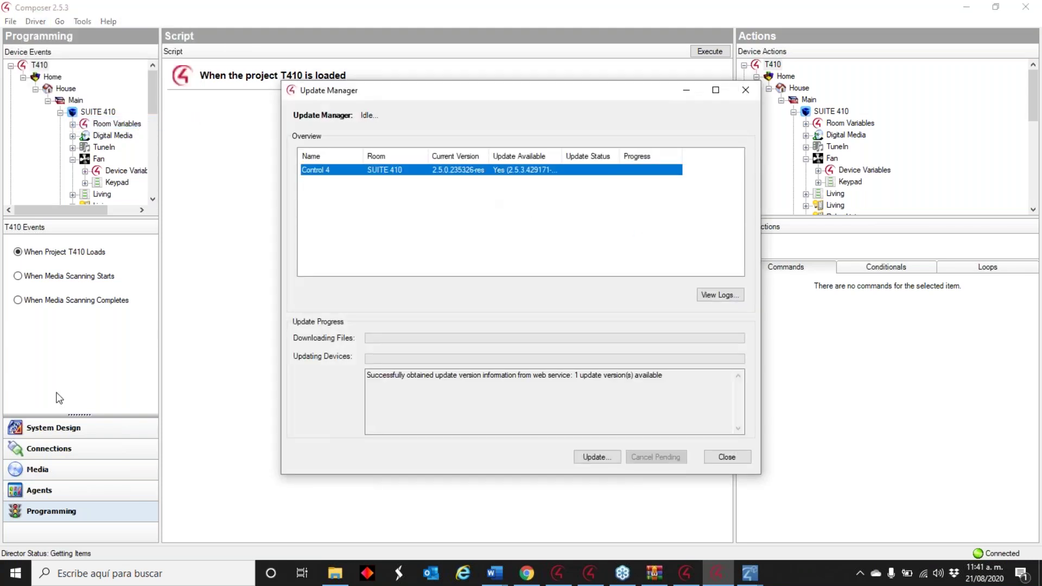
pyautogui.click(590, 458)
pyautogui.click(576, 336)
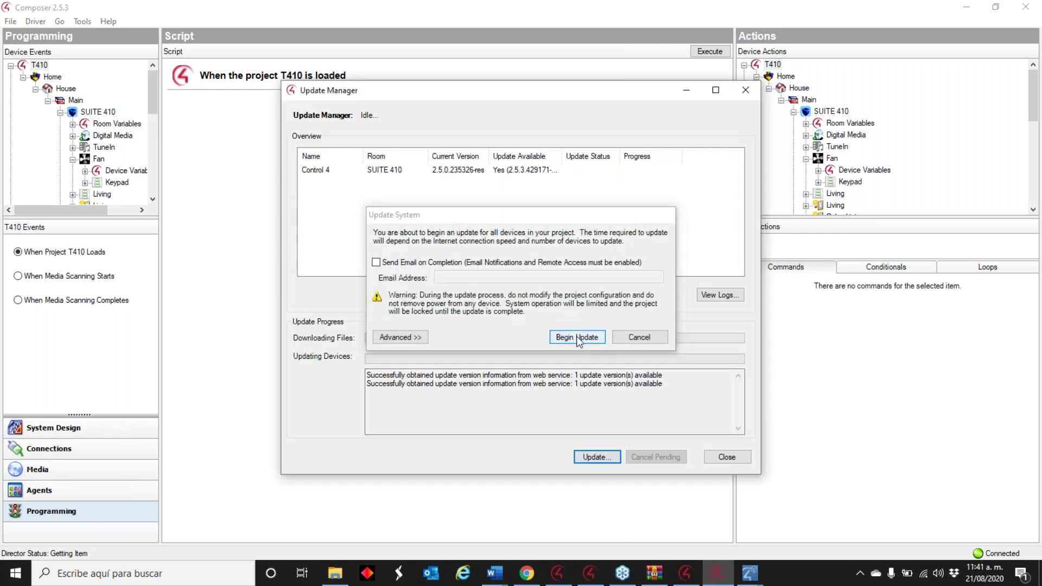
pyautogui.click(572, 333)
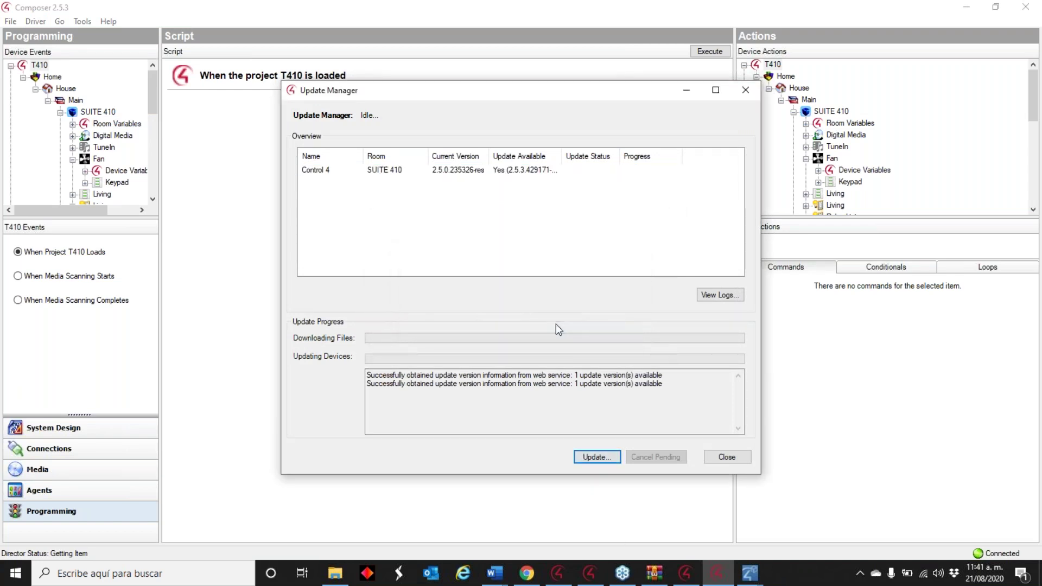
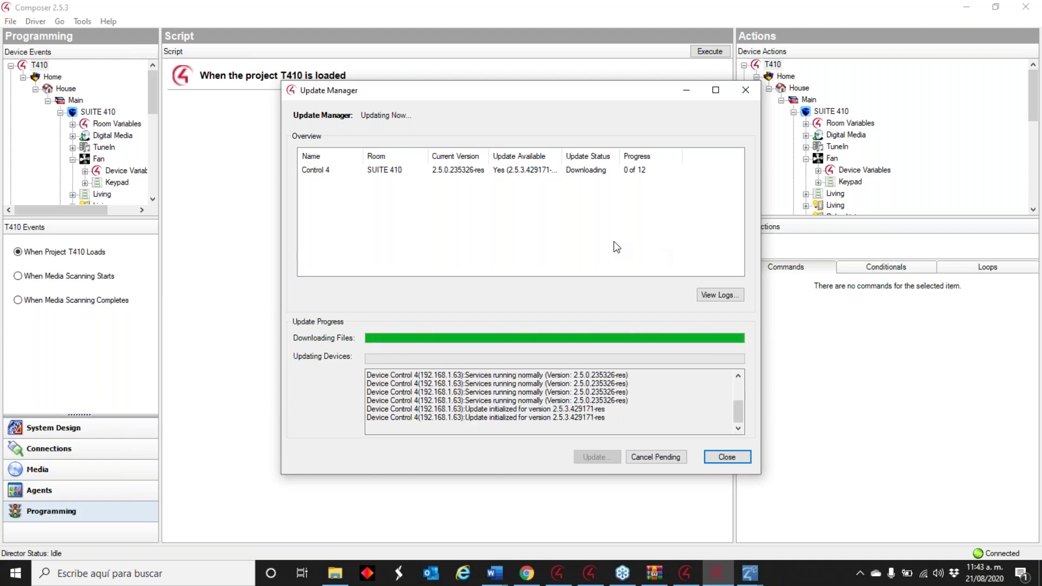
# - Bring System Manager 2.9.1 forward, then restore the hc250's 'Select a Target OS' dialog
pyautogui.click(688, 575)
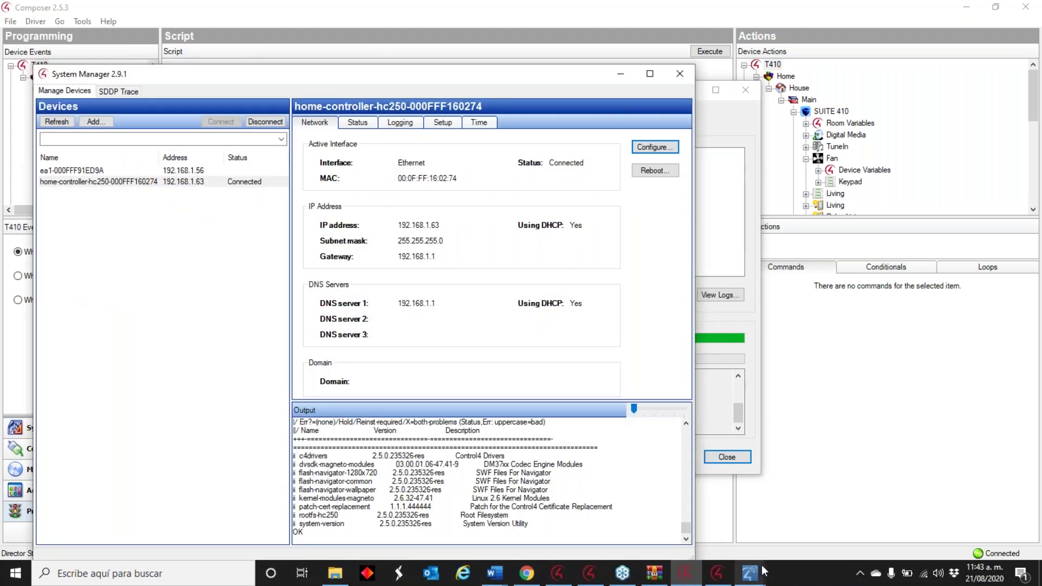
pyautogui.moveTo(760, 565)
pyautogui.click(771, 527)
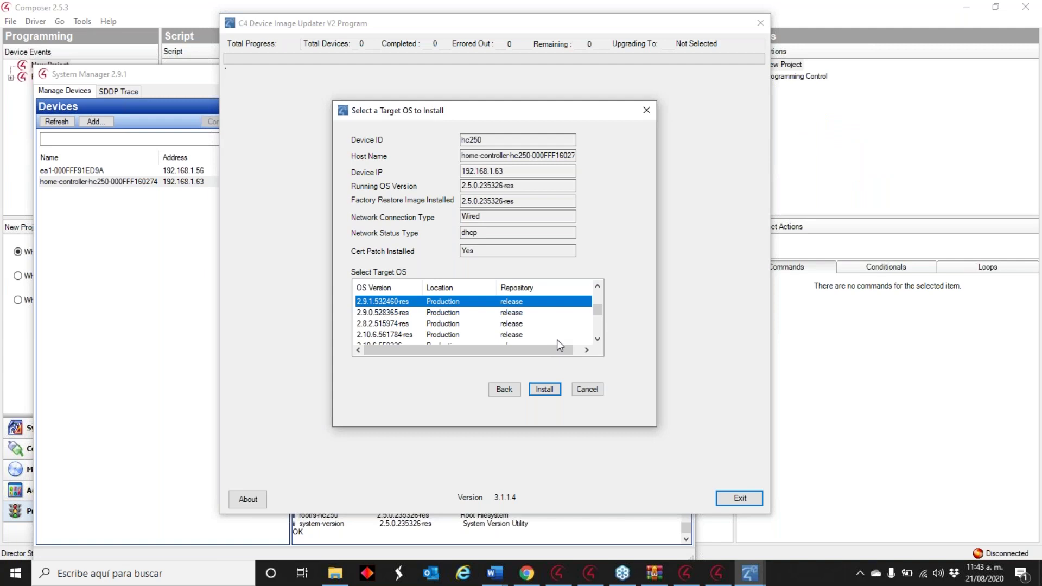
# - Switch past Composer 2.10.6 to the Control4 My System account page in Chrome
pyautogui.click(65, 574)
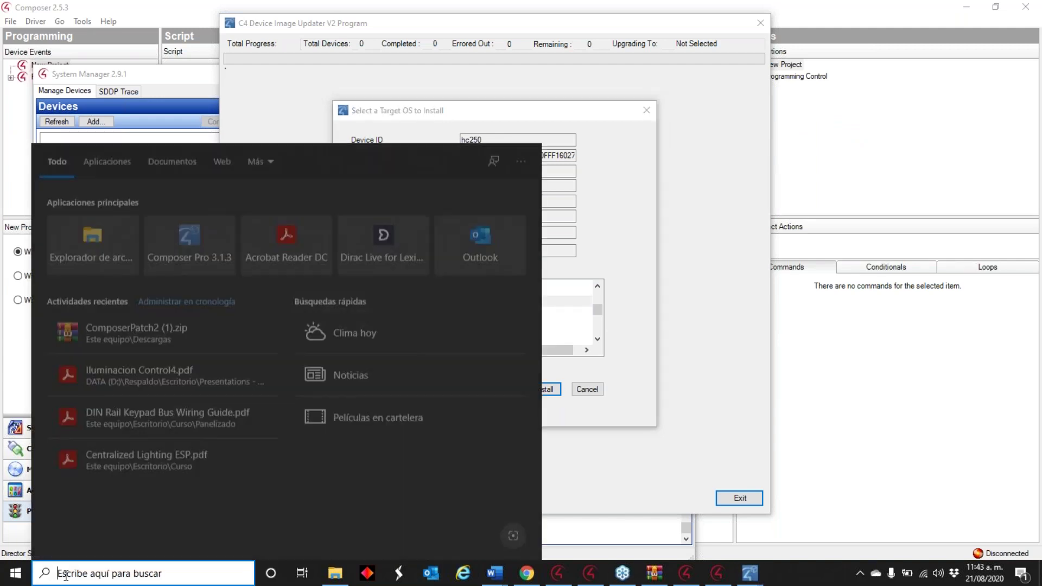
pyautogui.click(558, 573)
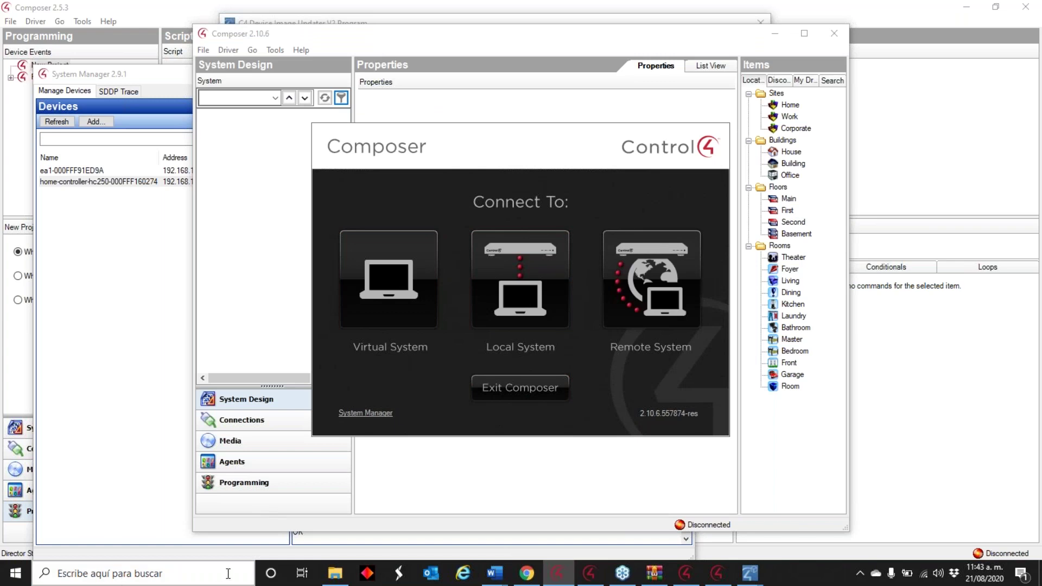
pyautogui.click(527, 573)
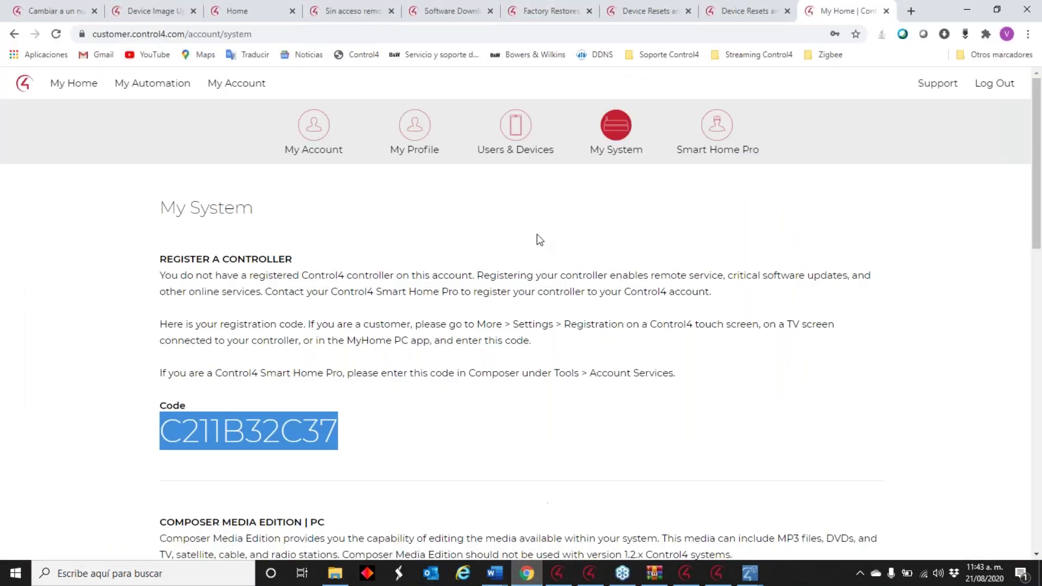
# - Review the Legacy Software list under Software Downloads, then minimize Chrome to reveal Composer 2.10.6
pyautogui.click(449, 14)
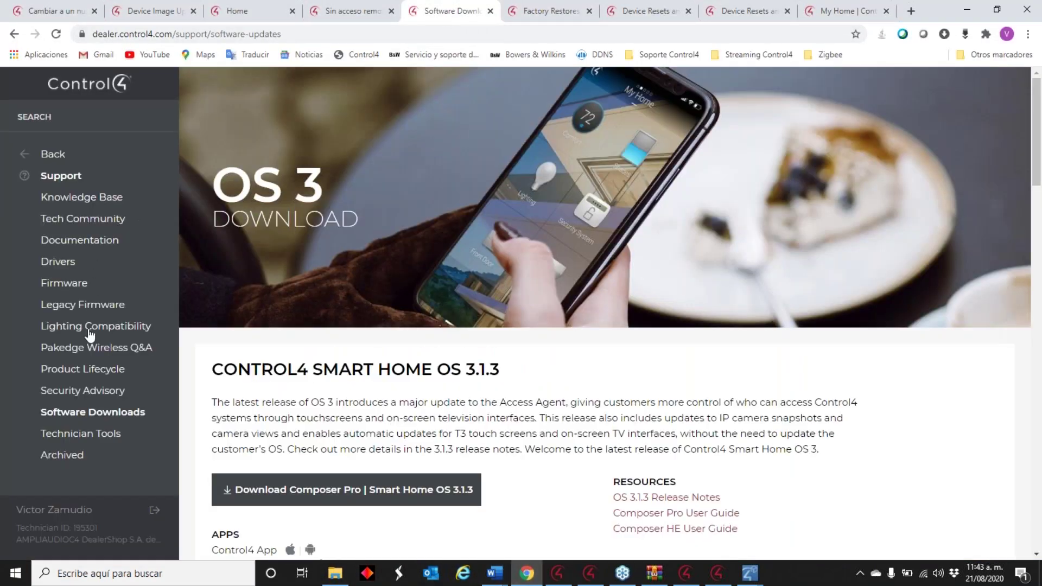
pyautogui.scroll(-1, 493, 300)
pyautogui.scroll(-12, 493, 300)
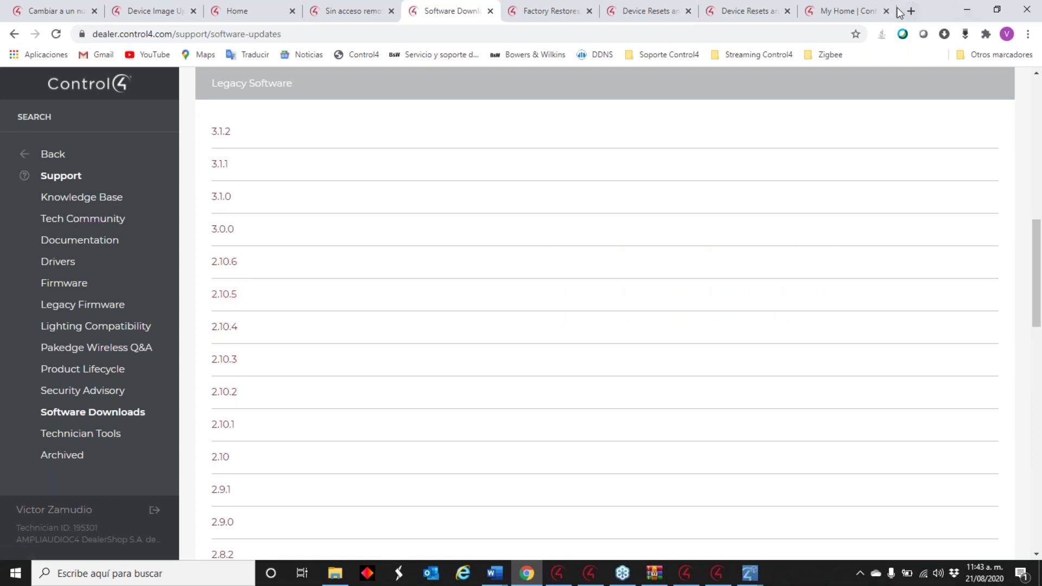
pyautogui.click(964, 11)
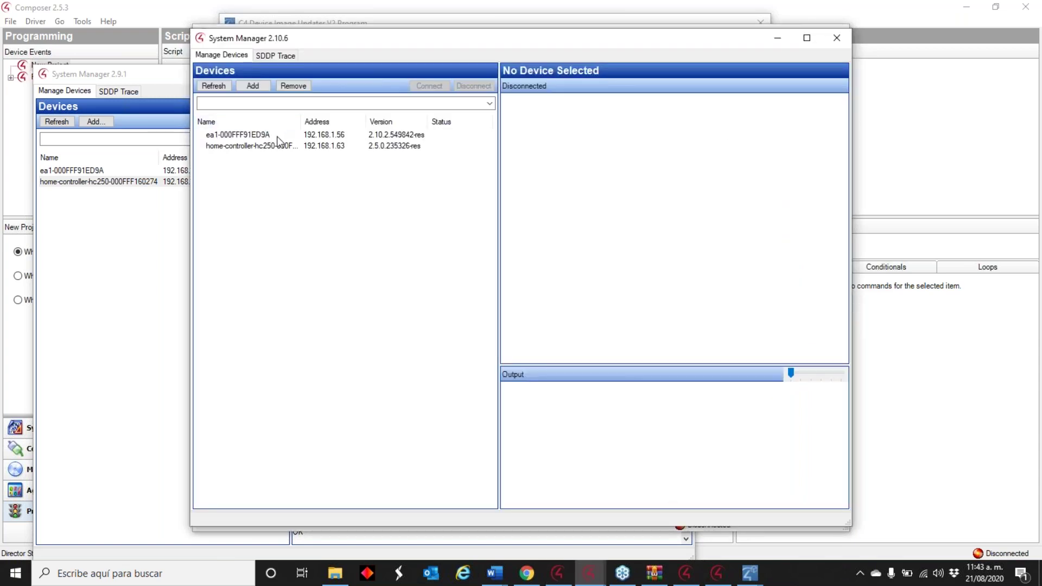
# - Launch System Manager 2.10.6 to check both controllers' OS versions, then return to the Device Image Updater
pyautogui.click(278, 135)
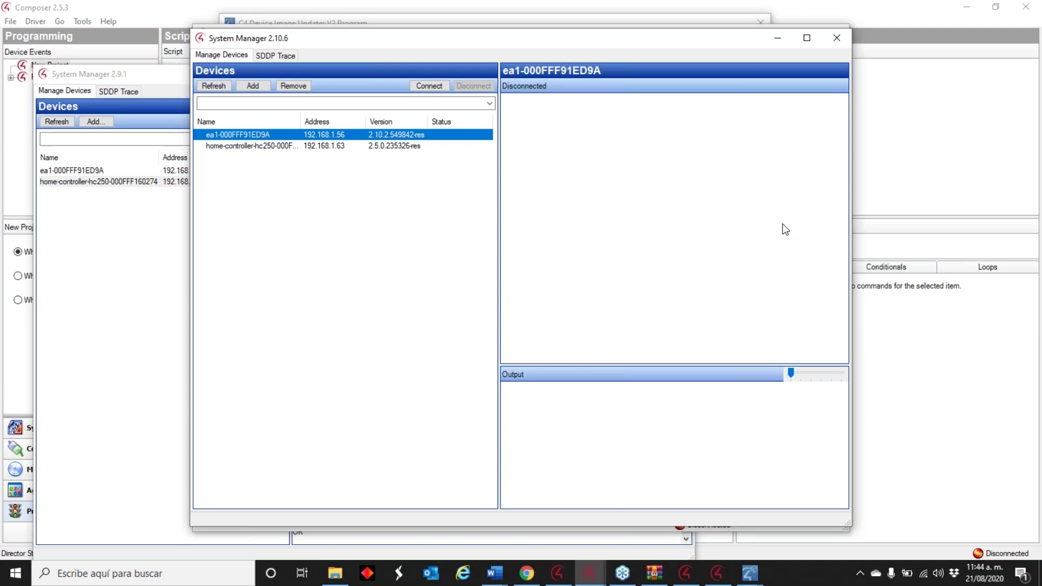
pyautogui.click(749, 573)
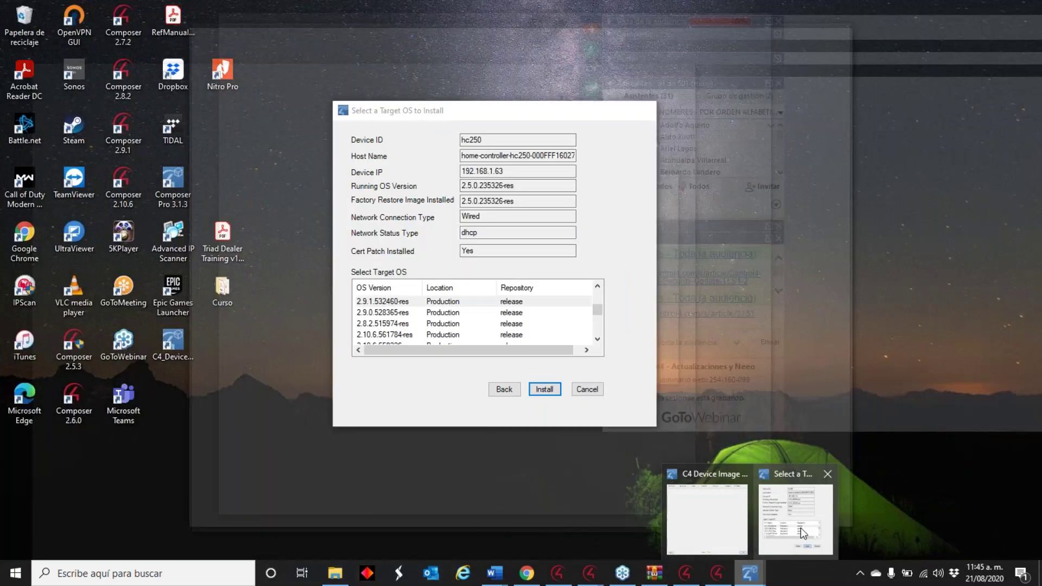
# - Restore the hc250's 'Select a Target OS' list while the 2.5.3.429171 update reboots the controller
pyautogui.click(800, 528)
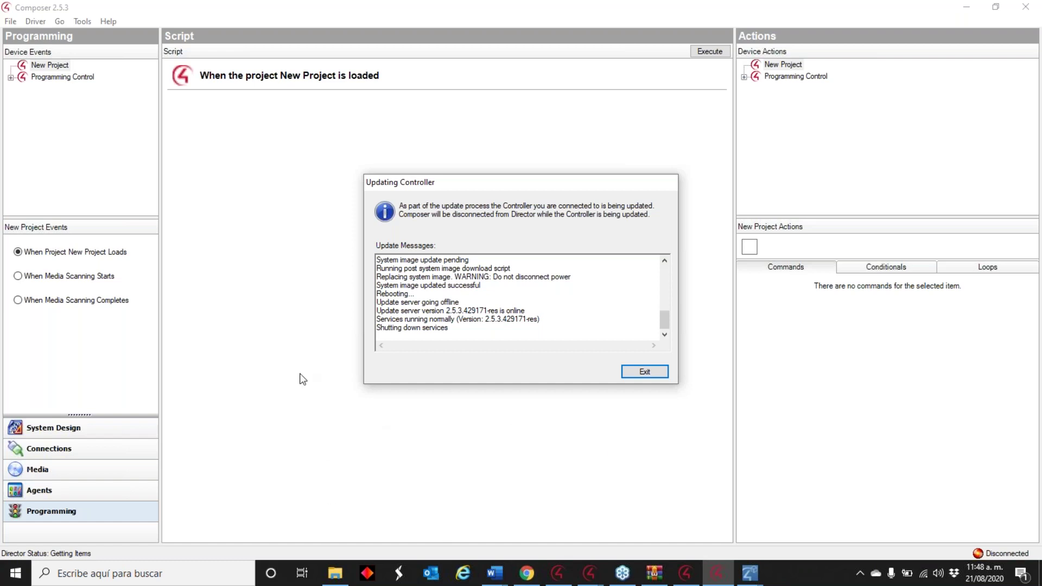
# - Move System Manager 2.9.1 aside to reveal the completed 2.5.3.429171-res update report
pyautogui.click(685, 573)
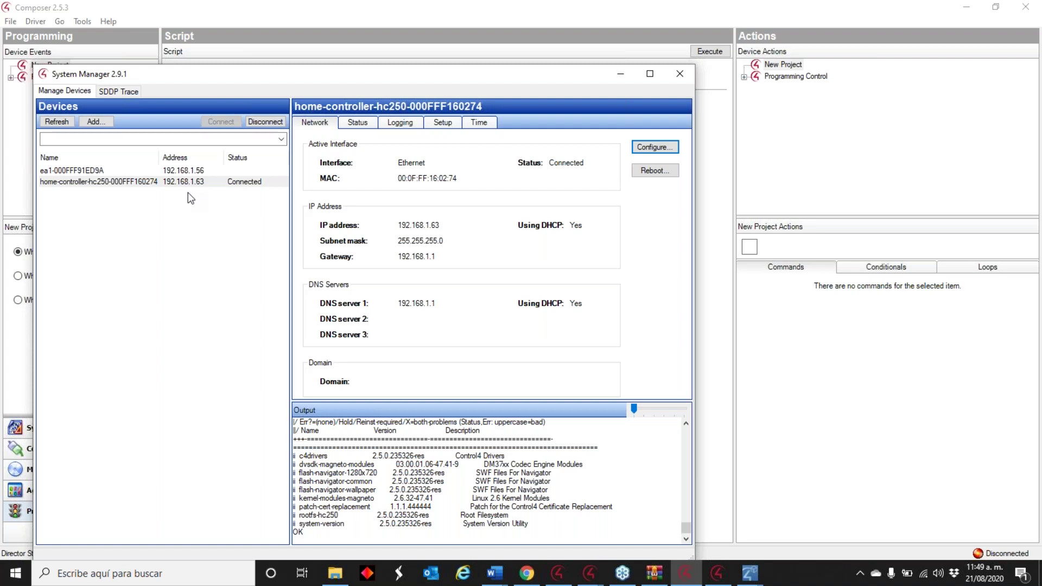
pyautogui.click(621, 74)
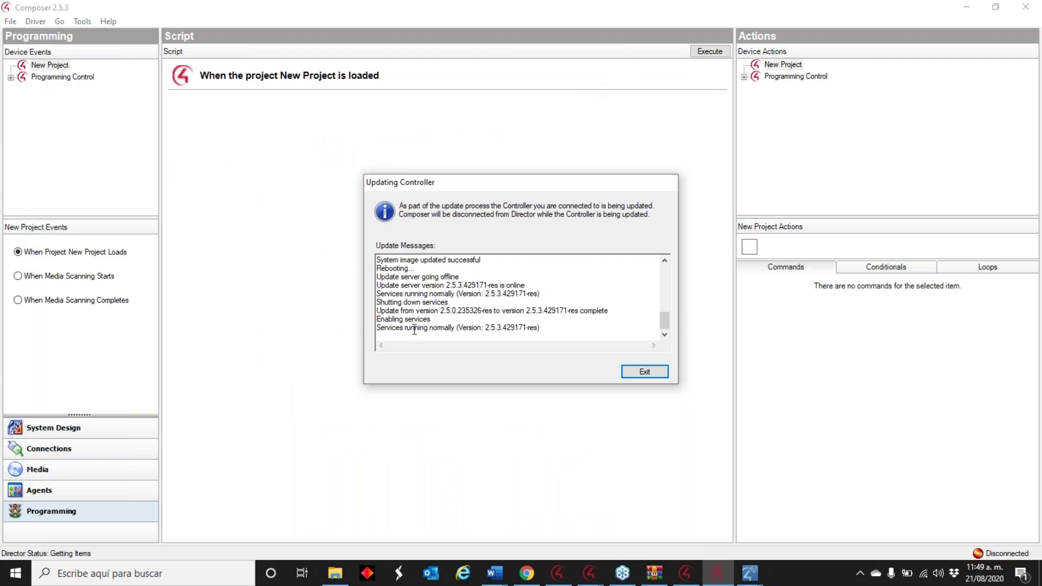
pyautogui.click(750, 573)
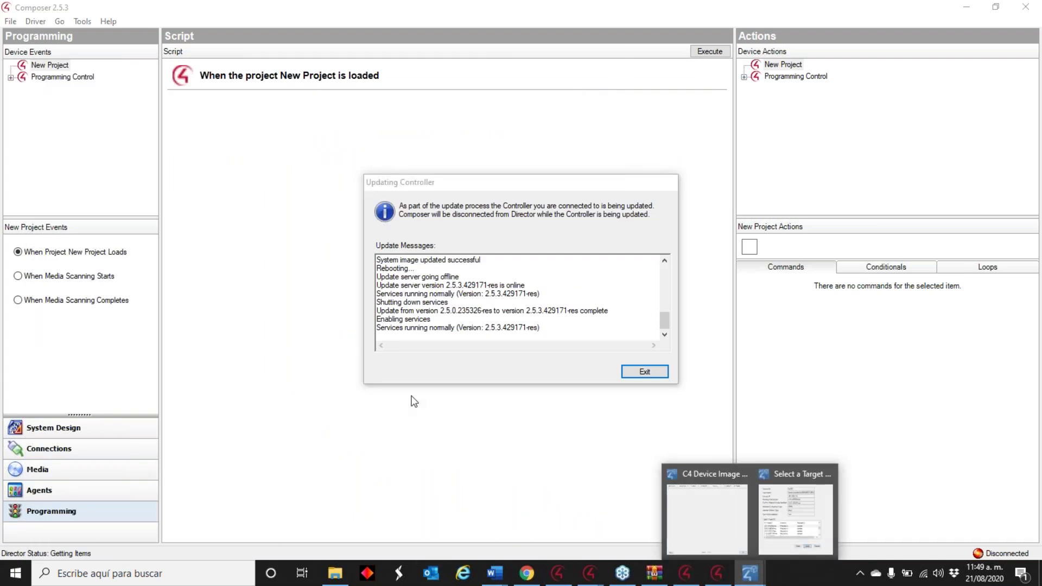
pyautogui.click(353, 467)
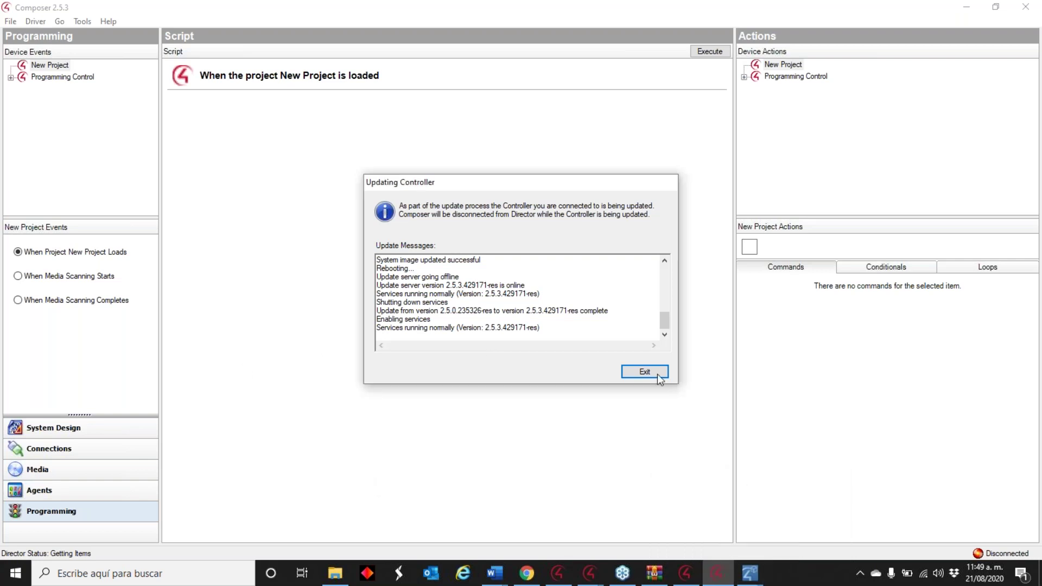
# - Close the finished update report and bring back the target OS selection window
pyautogui.click(651, 373)
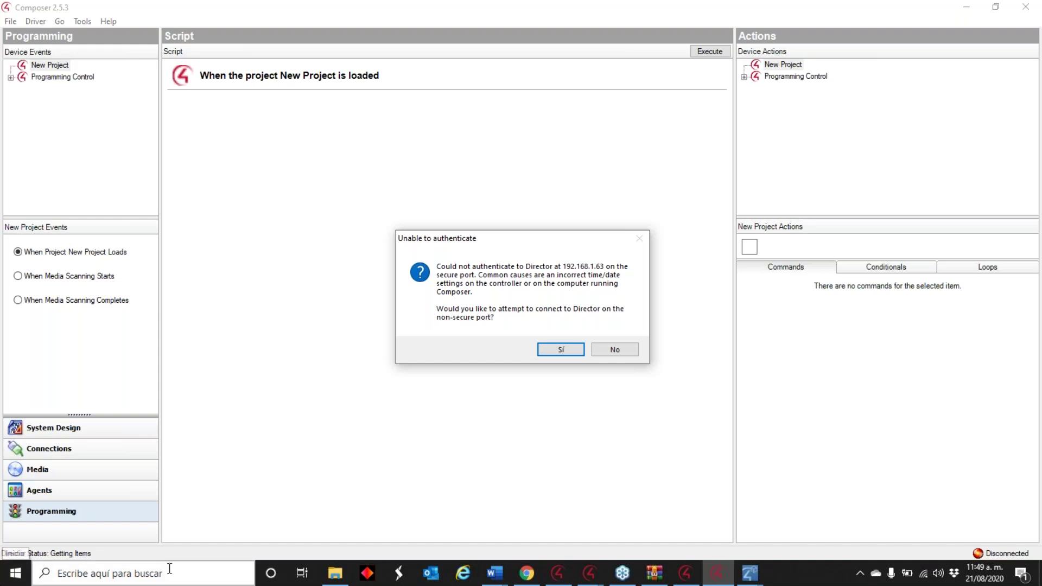
pyautogui.click(750, 573)
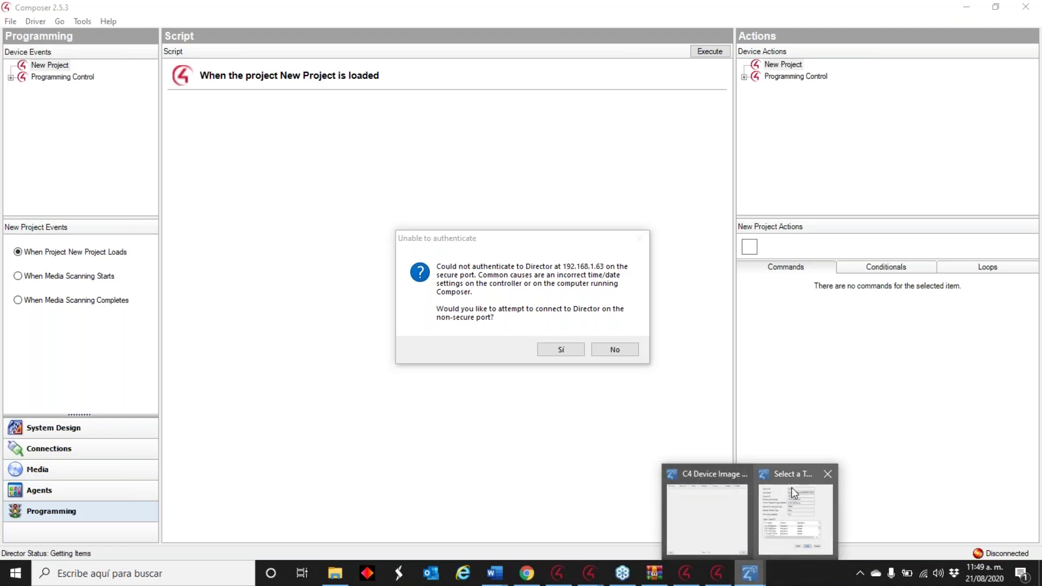
pyautogui.moveTo(794, 490)
pyautogui.click(794, 492)
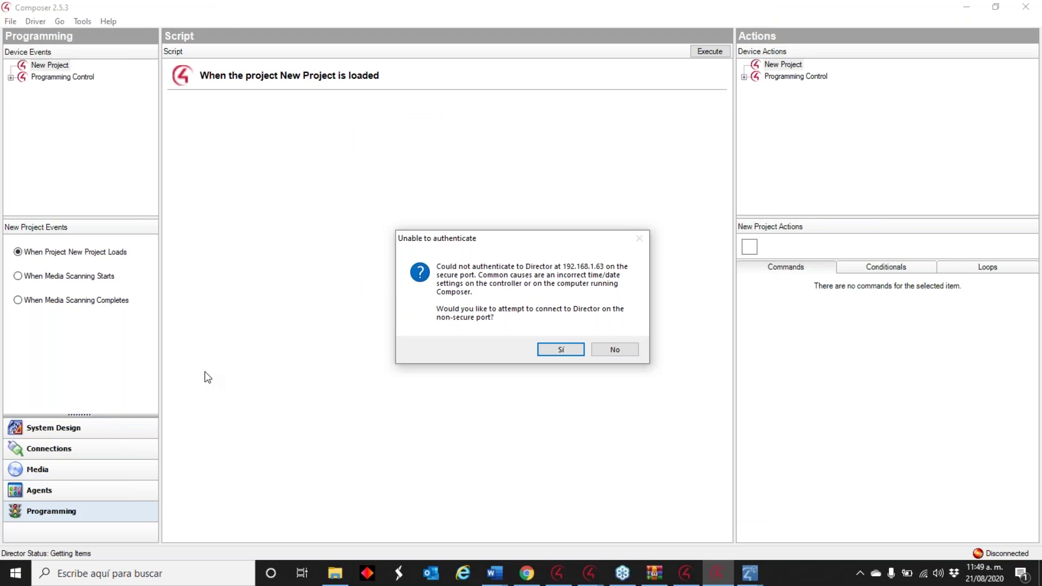
# - Agree to connect on the non-secure port, dismissing both SSL warnings and the Update Manager overview
pyautogui.click(560, 350)
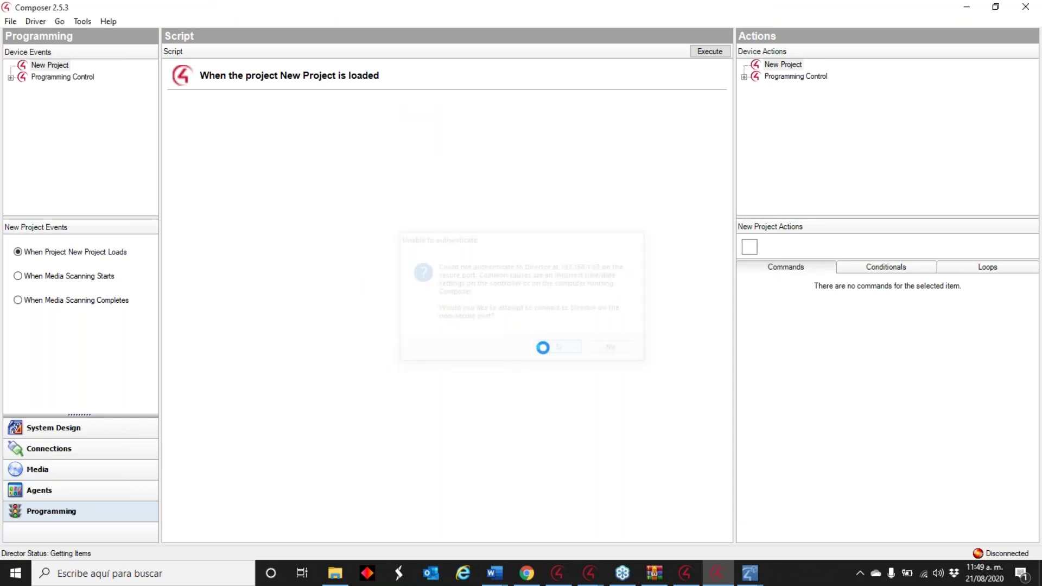
pyautogui.click(620, 336)
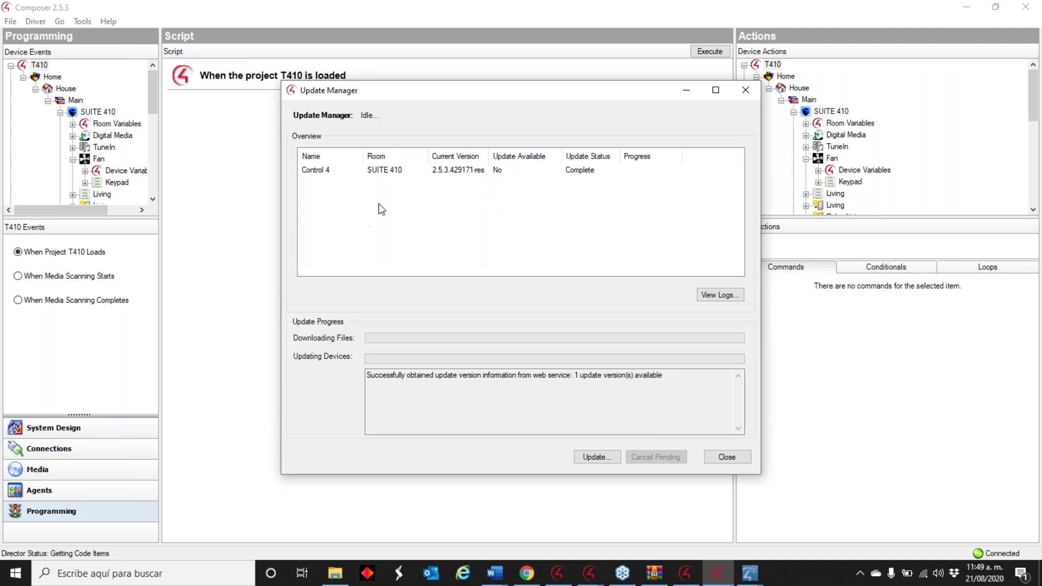
pyautogui.click(708, 458)
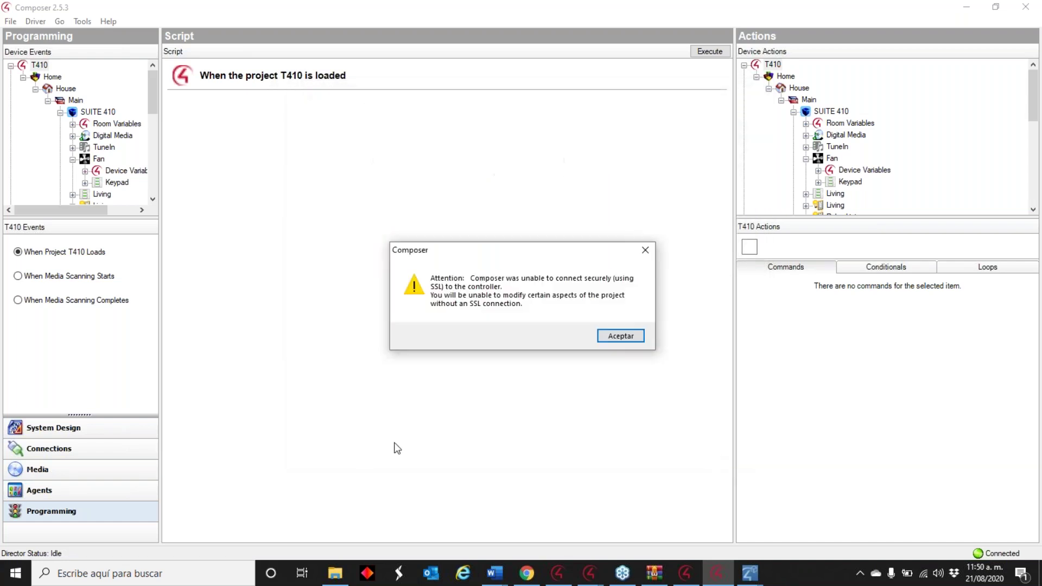
pyautogui.click(621, 337)
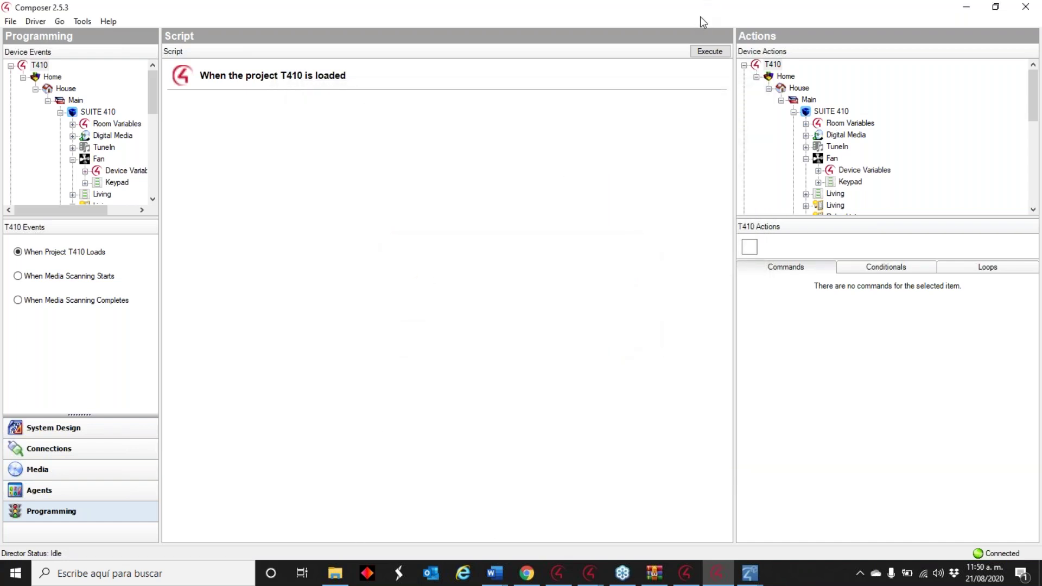
# - Replace Composer 2.5.3 with 2.7.2 and try the local HC-250 director, which fails authentication
pyautogui.click(1018, 9)
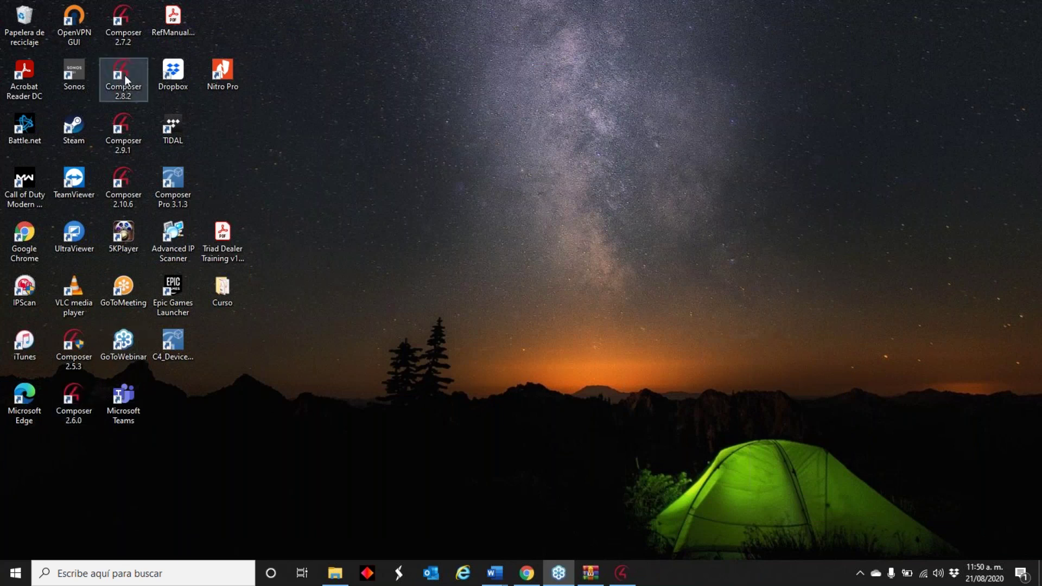
pyautogui.doubleClick(119, 20)
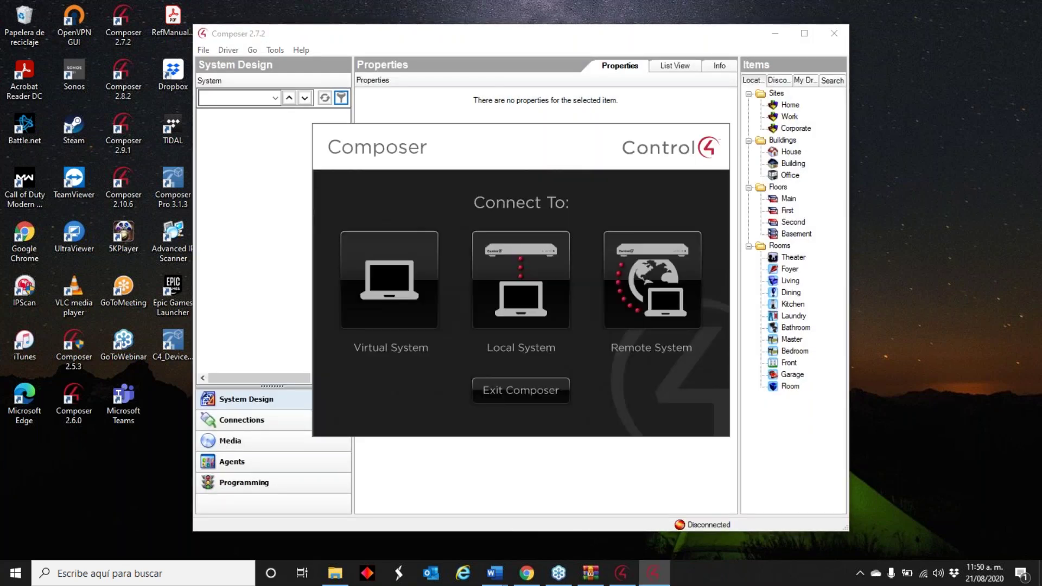
pyautogui.click(544, 265)
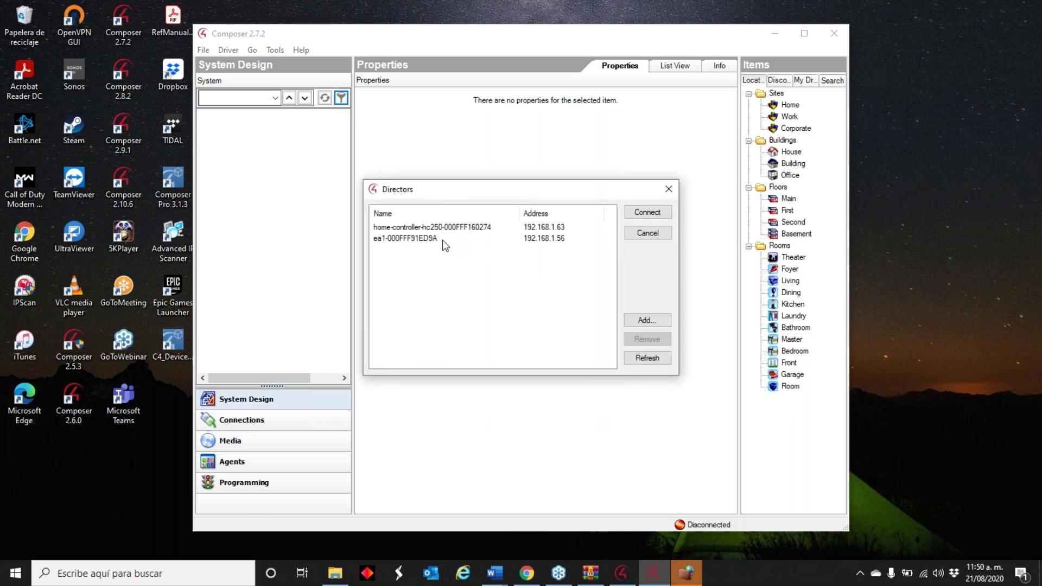
pyautogui.click(489, 228)
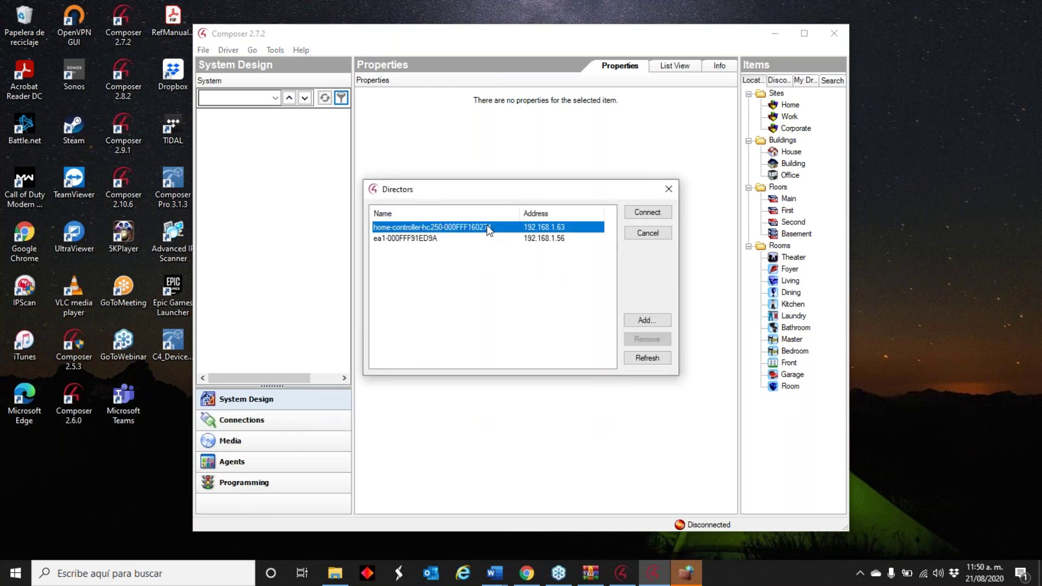
pyautogui.click(646, 212)
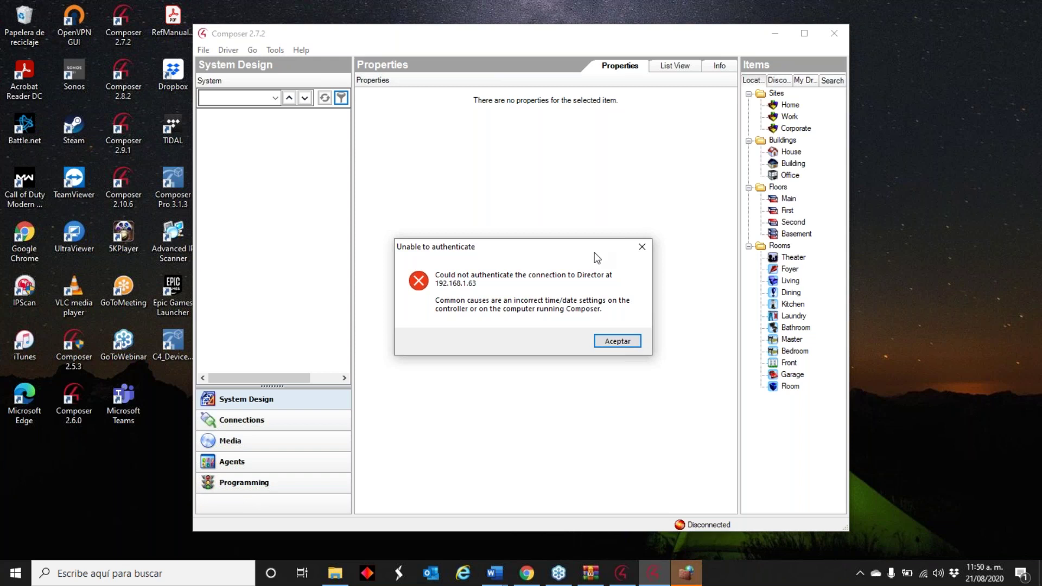
pyautogui.click(609, 339)
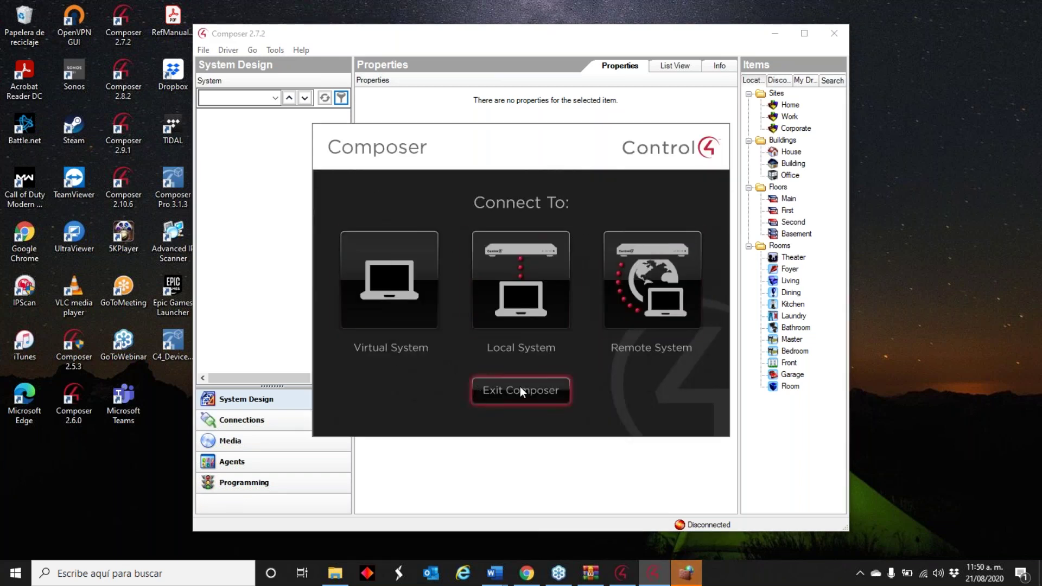
pyautogui.click(520, 388)
# - Bring System Manager into view and show the HC-250 controller's network details at 192.168.1.63
pyautogui.click(611, 577)
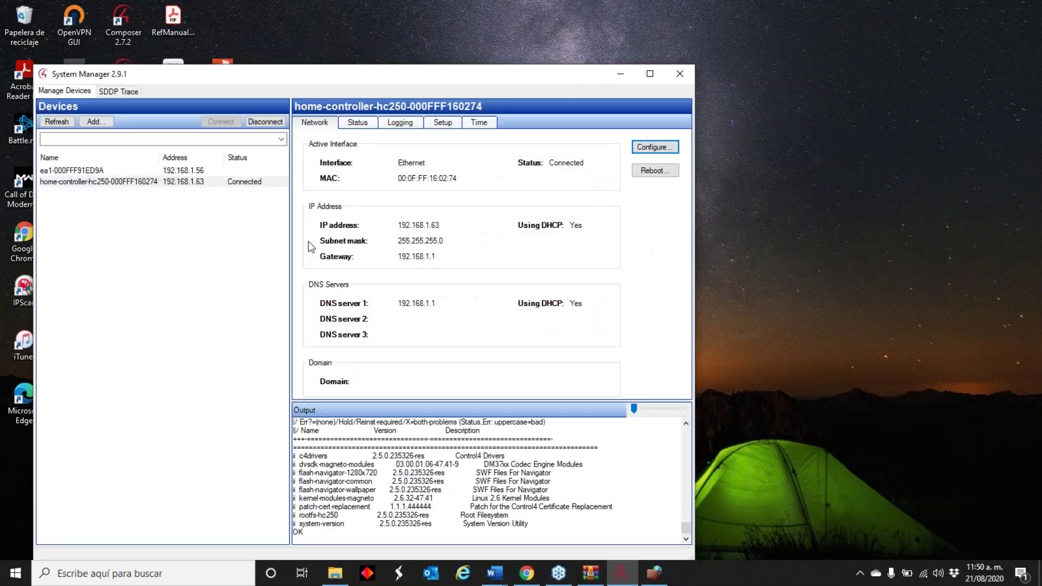
pyautogui.moveTo(357, 76); pyautogui.dragTo(475, 53)
pyautogui.click(250, 146)
pyautogui.click(250, 157)
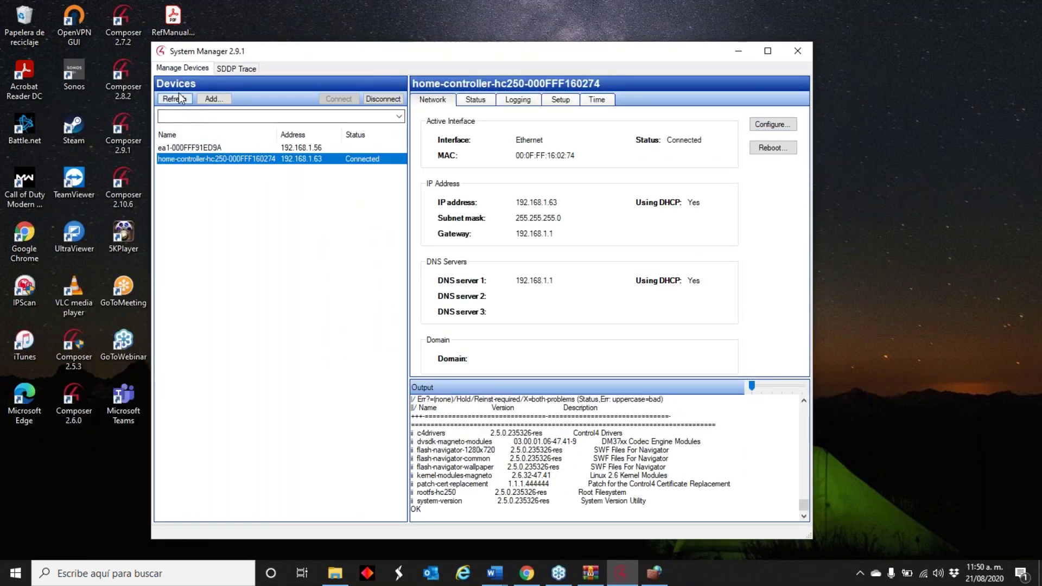
# - Select the HC-250 controller and look through its status, logging and setup views
pyautogui.click(256, 150)
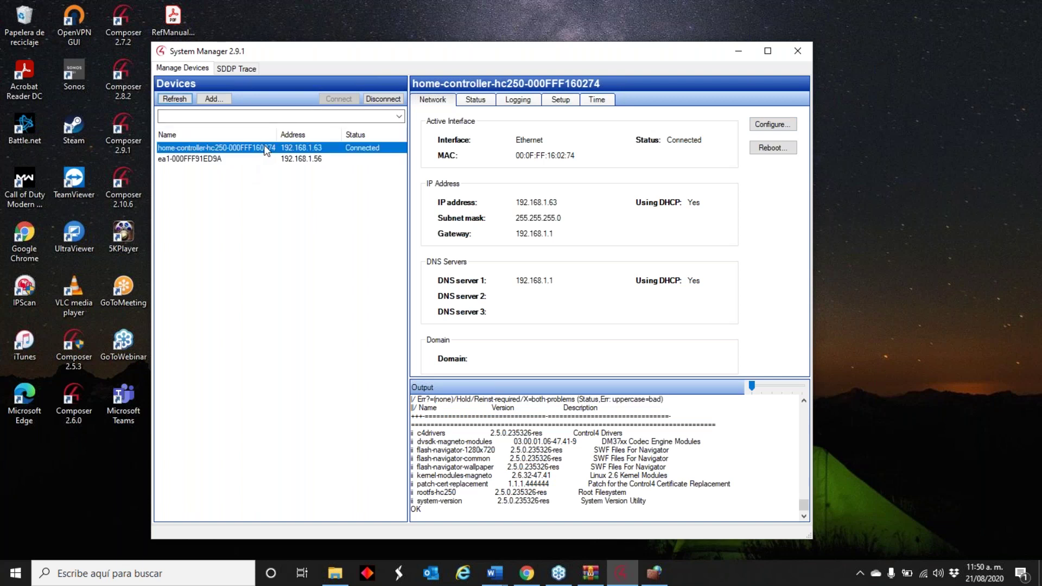
pyautogui.click(476, 100)
pyautogui.click(518, 100)
pyautogui.click(561, 99)
# - Set the controller to an internet time server with hour 11, then allow Composer on public networks
pyautogui.click(612, 100)
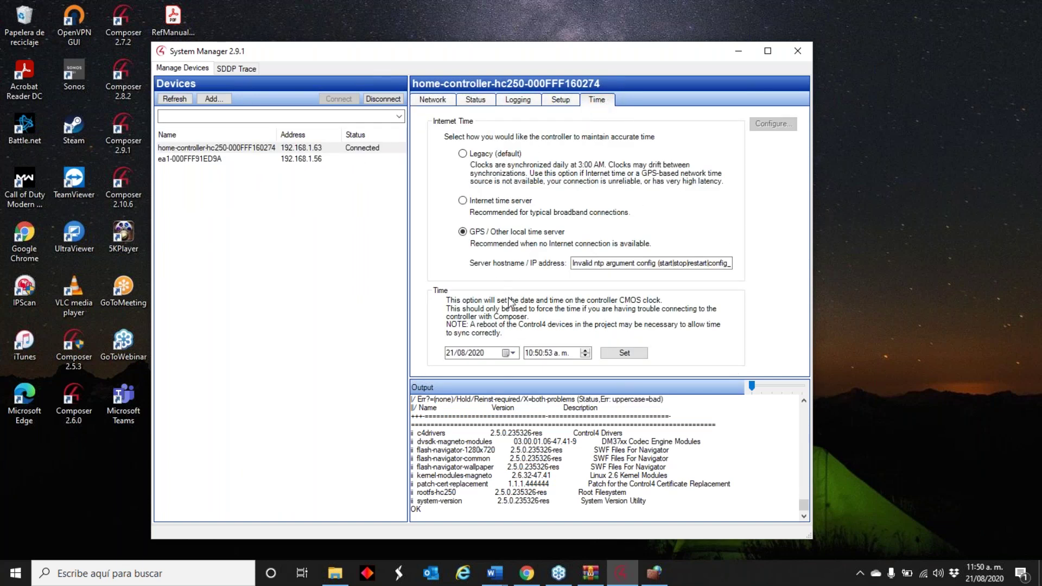
pyautogui.click(463, 200)
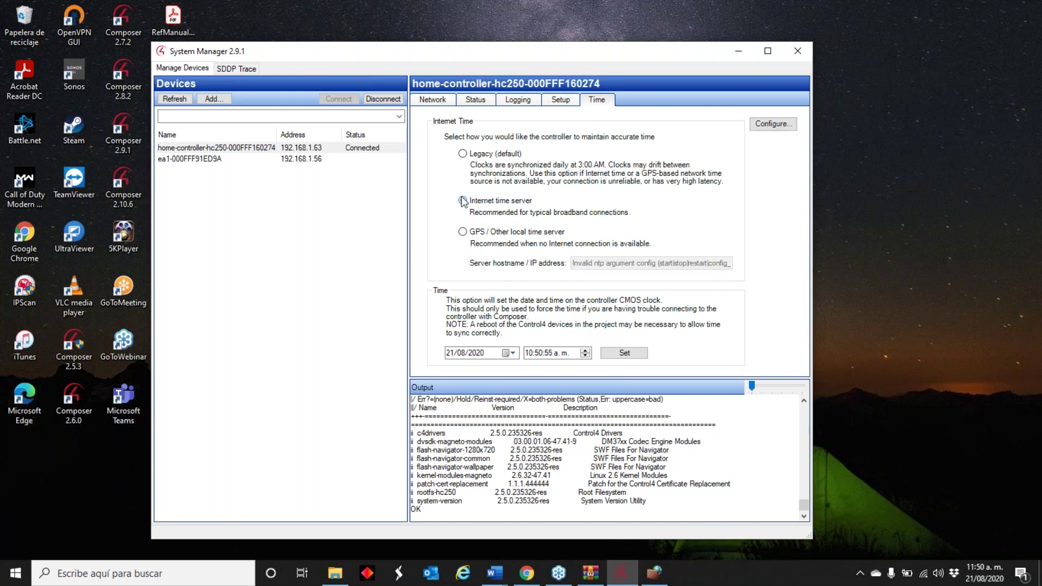
pyautogui.click(532, 354)
pyautogui.click(585, 350)
pyautogui.click(616, 354)
pyautogui.click(745, 51)
pyautogui.click(391, 344)
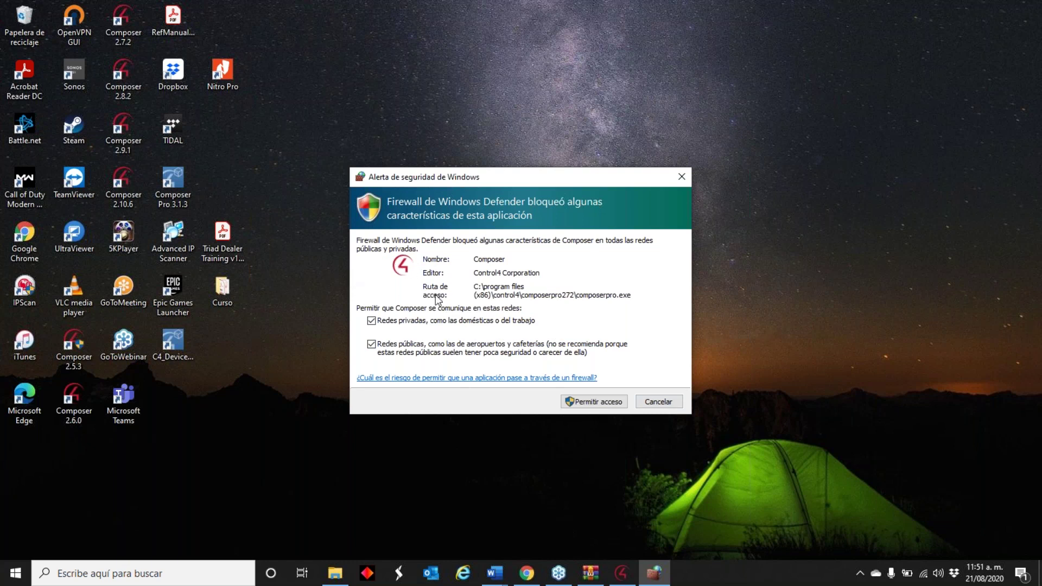
# - Grant Composer firewall access, retry the local HC-250 director in Composer 2.7.2, then exit after authentication fails
pyautogui.click(610, 403)
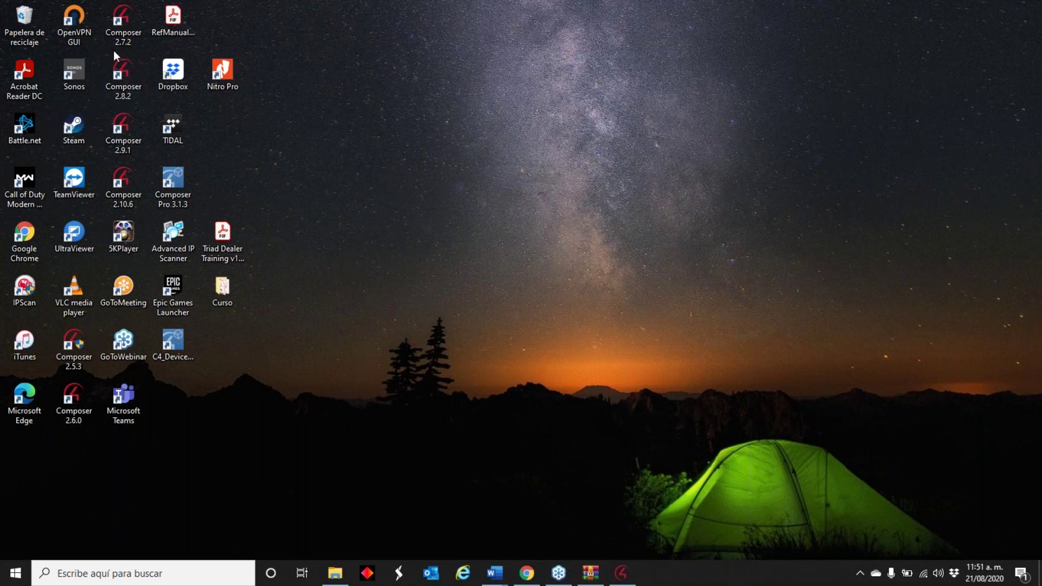
pyautogui.doubleClick(116, 34)
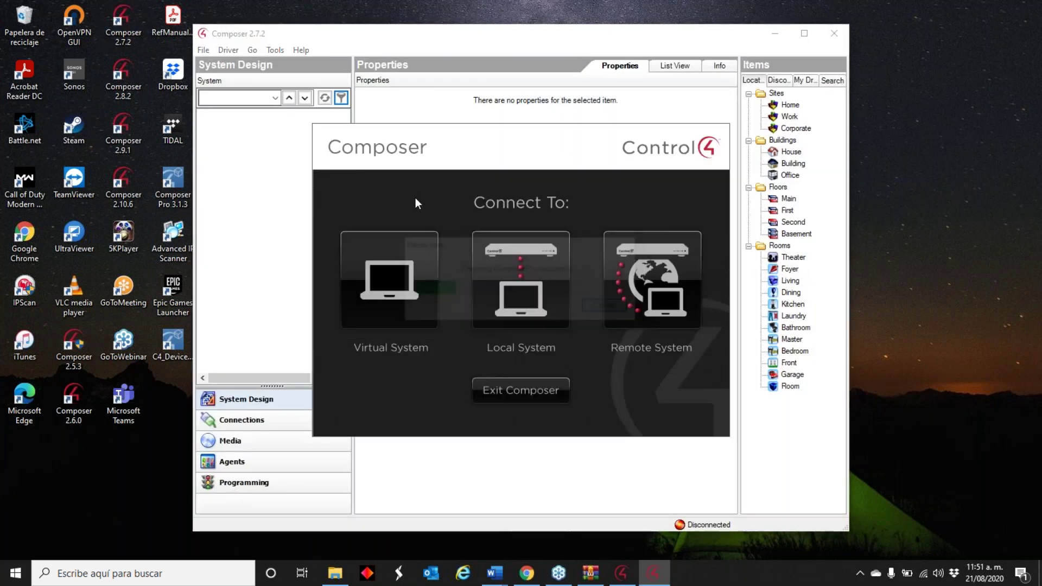
pyautogui.click(531, 254)
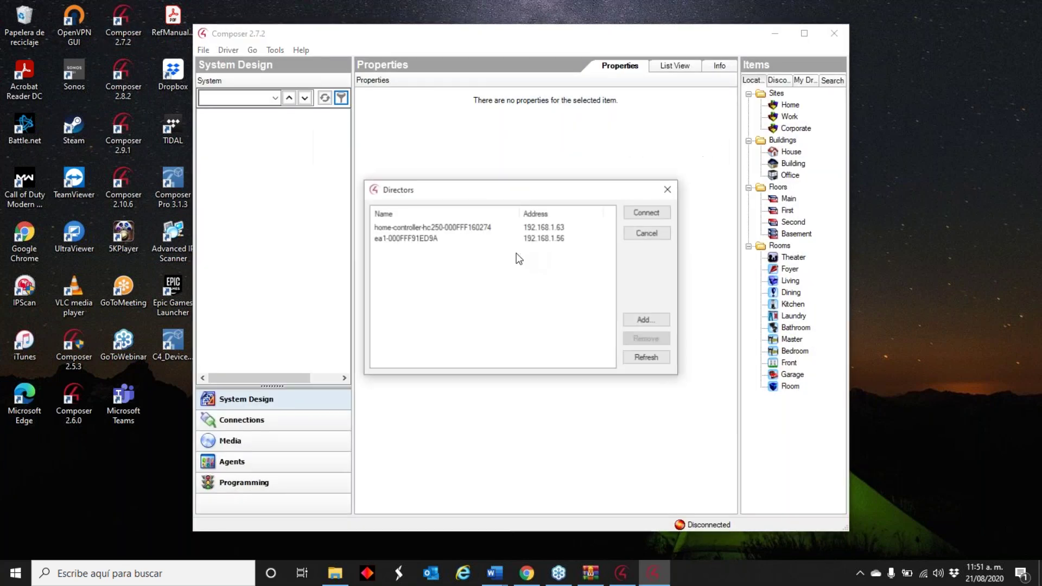
pyautogui.click(536, 228)
pyautogui.click(658, 212)
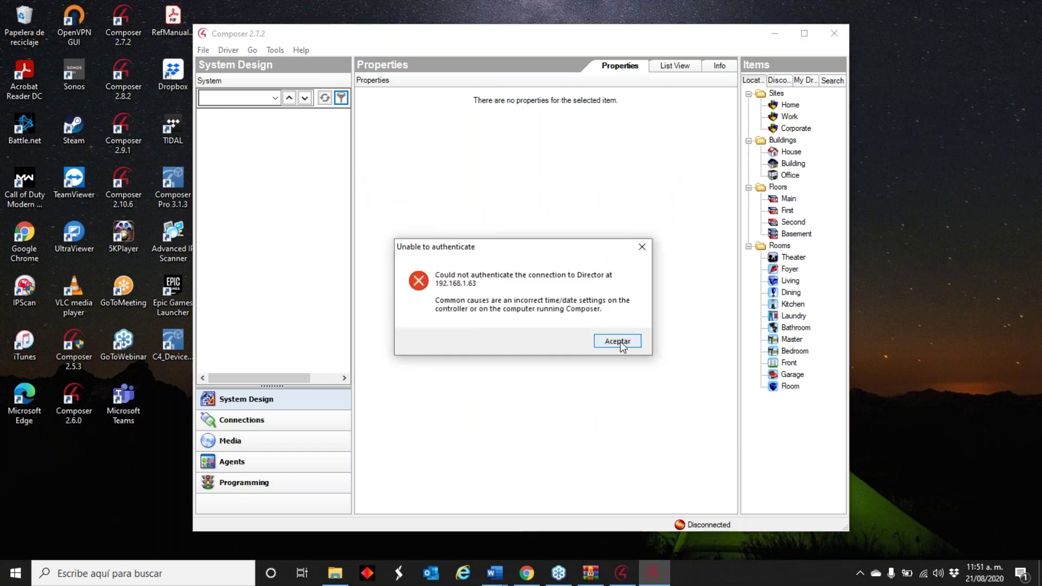
pyautogui.click(620, 341)
pyautogui.click(536, 389)
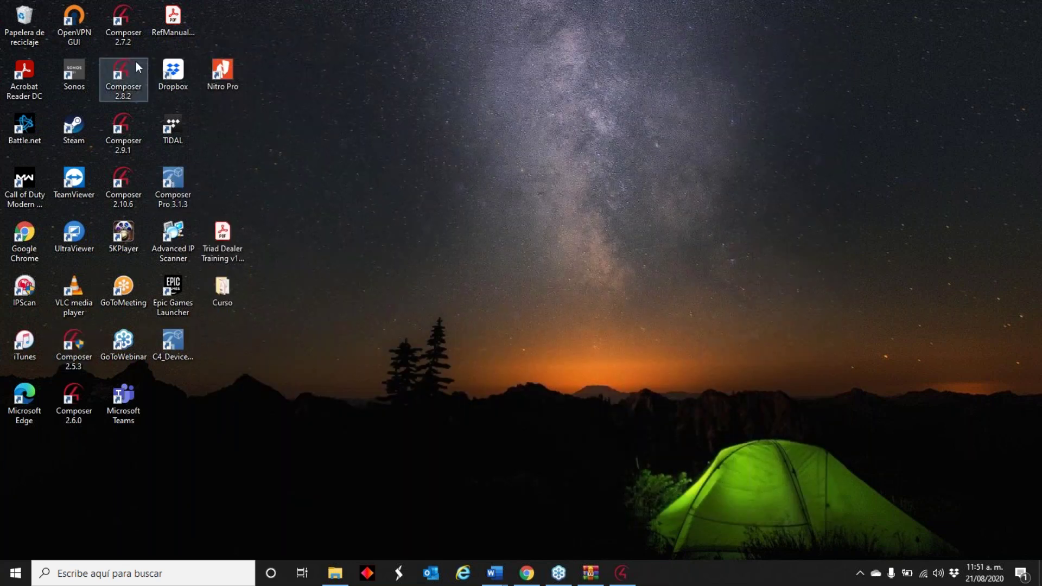
# - Launch Composer 2.6.0 and try the local connection to the 192.168.1.63 HC-250 director, which fails authentication
pyautogui.doubleClick(76, 404)
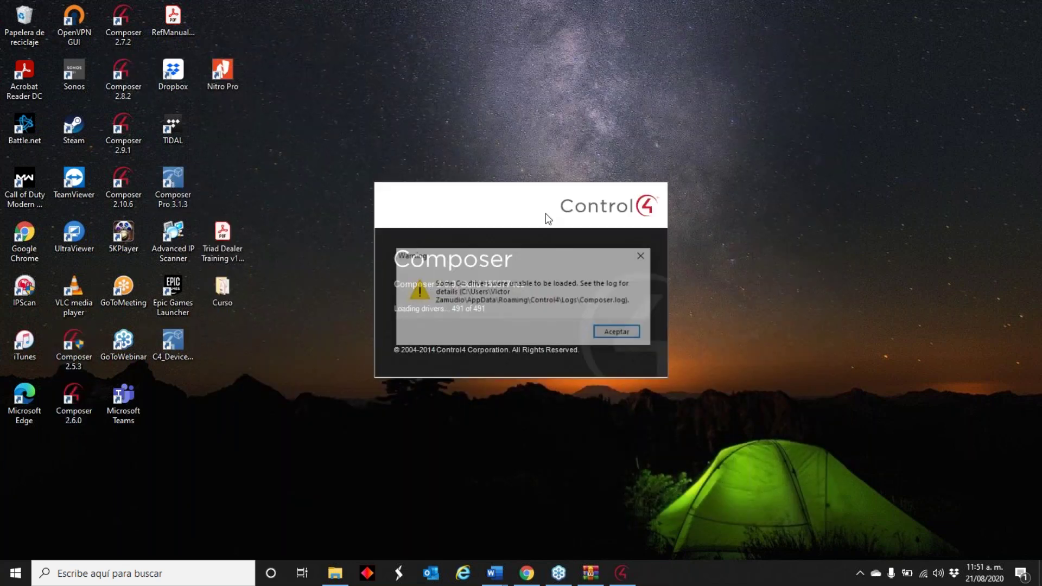
pyautogui.press('Return')
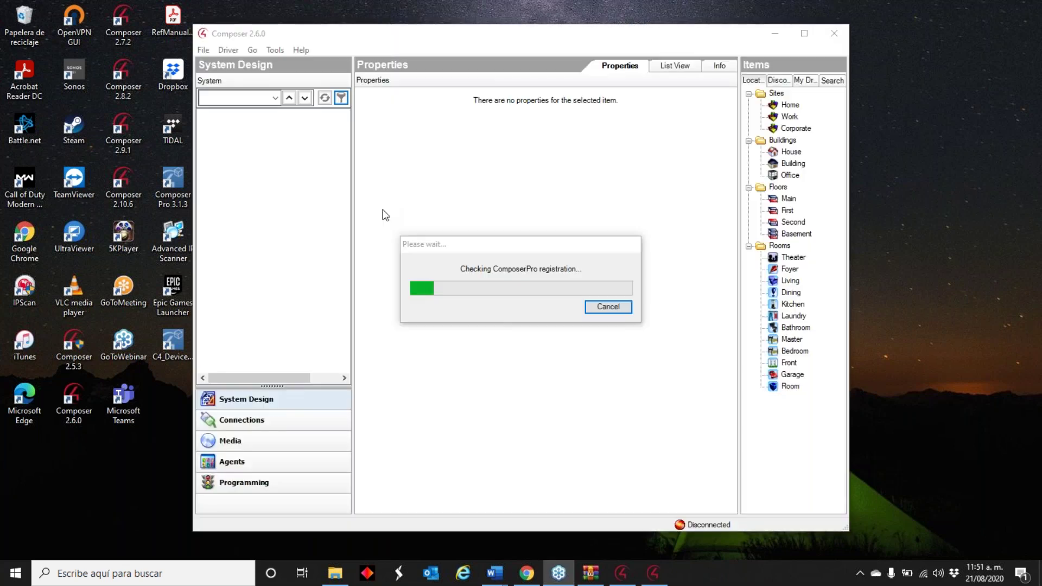
pyautogui.click(522, 281)
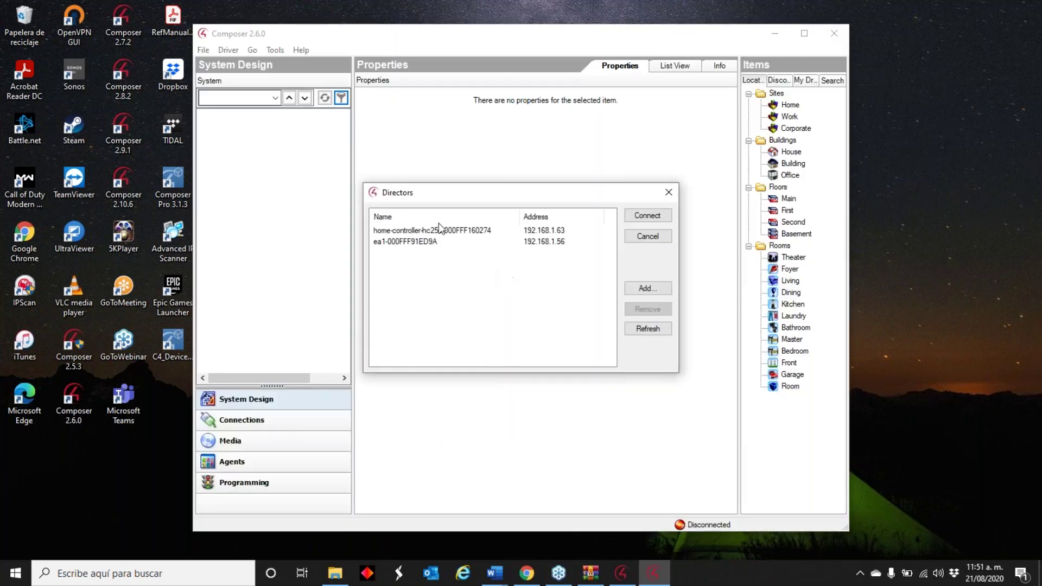
pyautogui.doubleClick(445, 232)
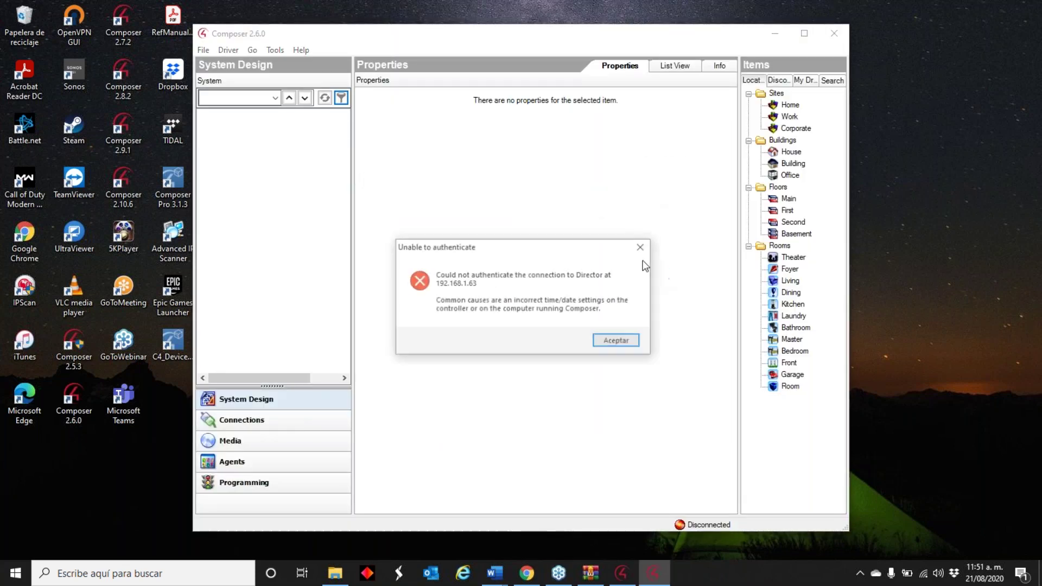
pyautogui.click(625, 341)
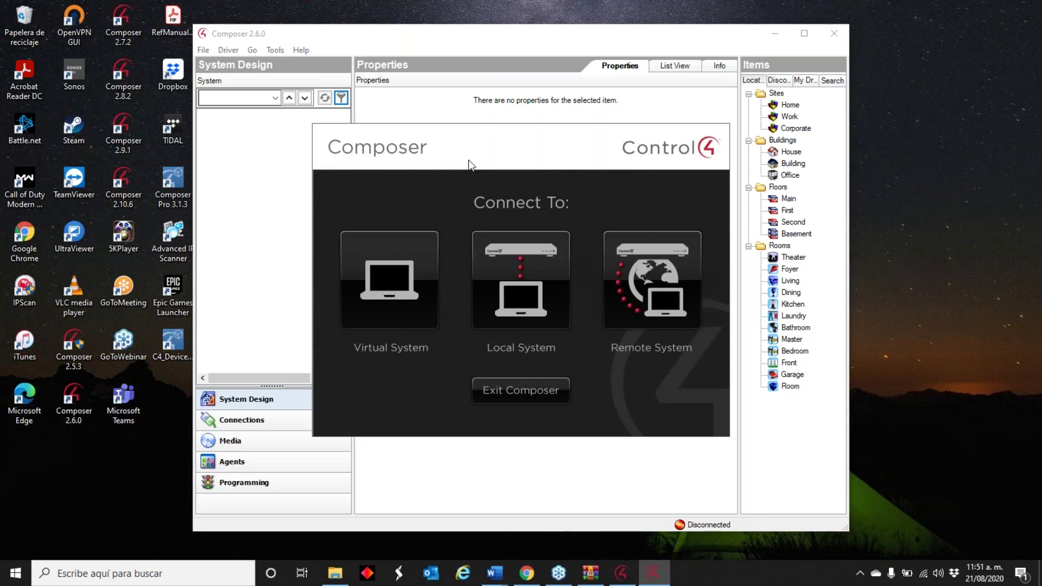
pyautogui.click(622, 573)
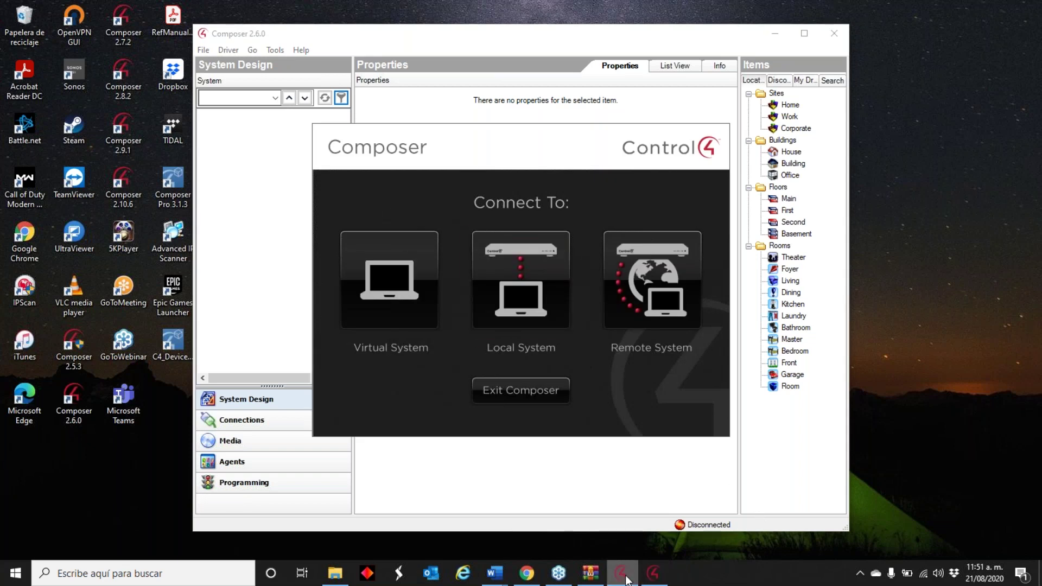
# - Disconnect, refresh the device list, and reconnect System Manager to the HC-250 controller
pyautogui.click(383, 98)
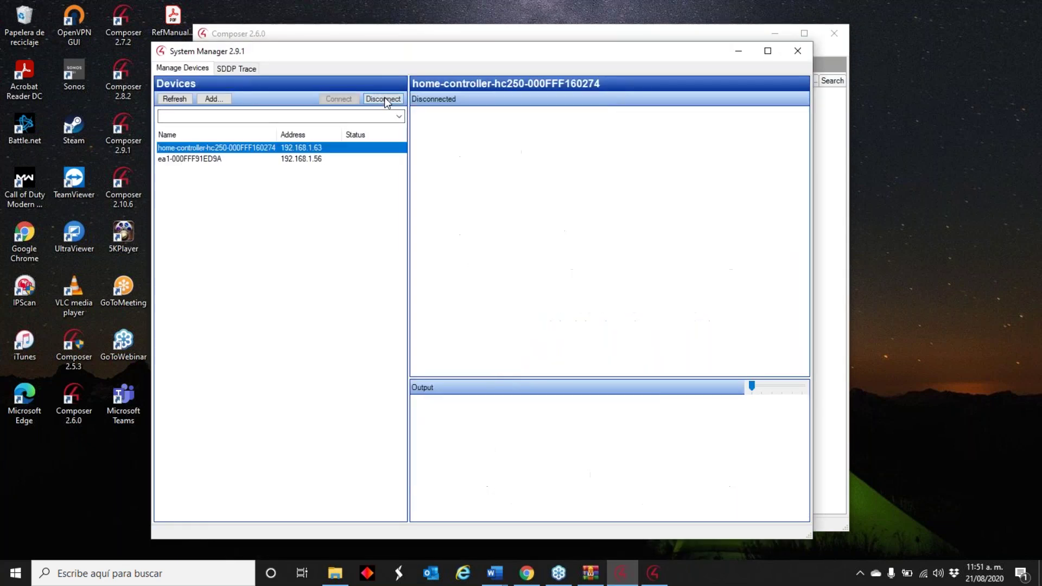
pyautogui.click(173, 98)
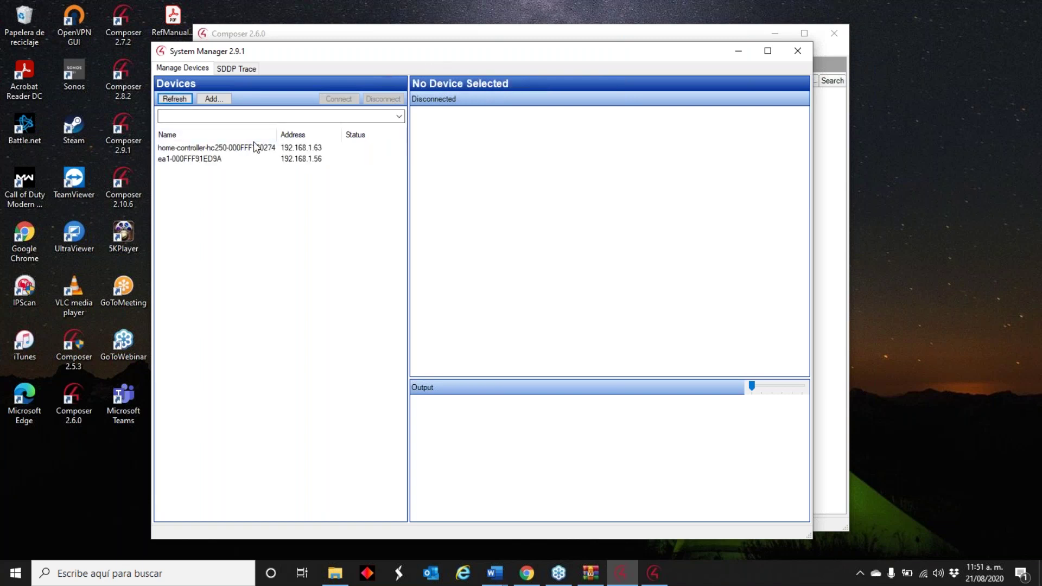
pyautogui.click(256, 148)
pyautogui.click(339, 99)
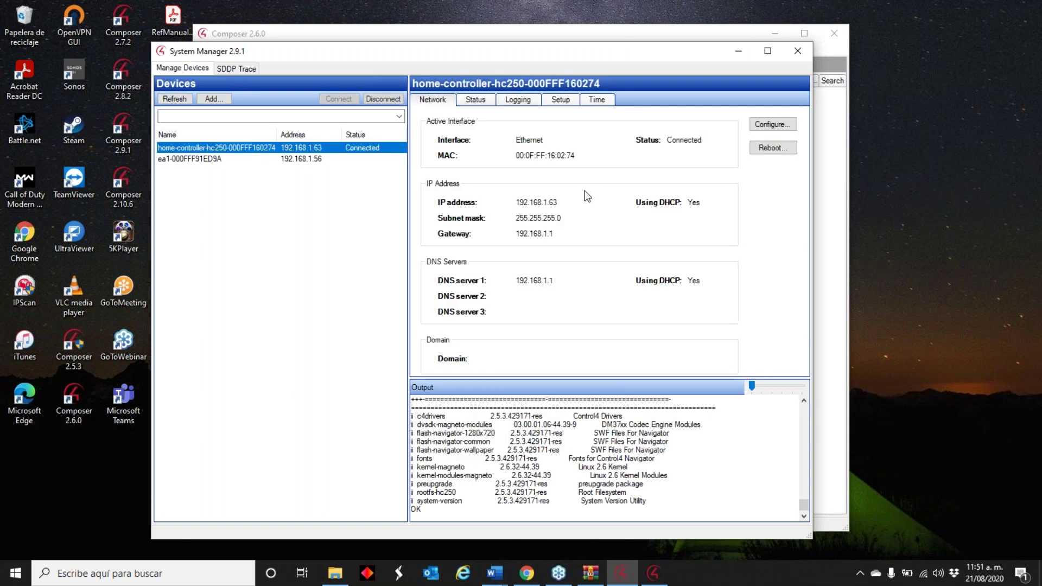
# - Change the controller clock's hour from 10 to 11 and set it to 21/08/2020 11:52
pyautogui.click(595, 100)
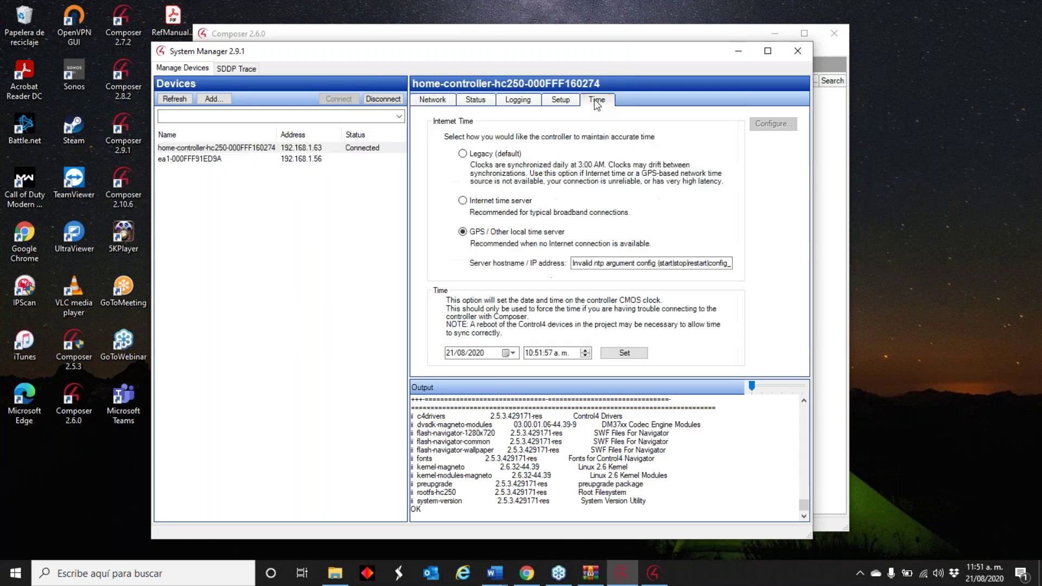
pyautogui.click(586, 351)
pyautogui.click(615, 354)
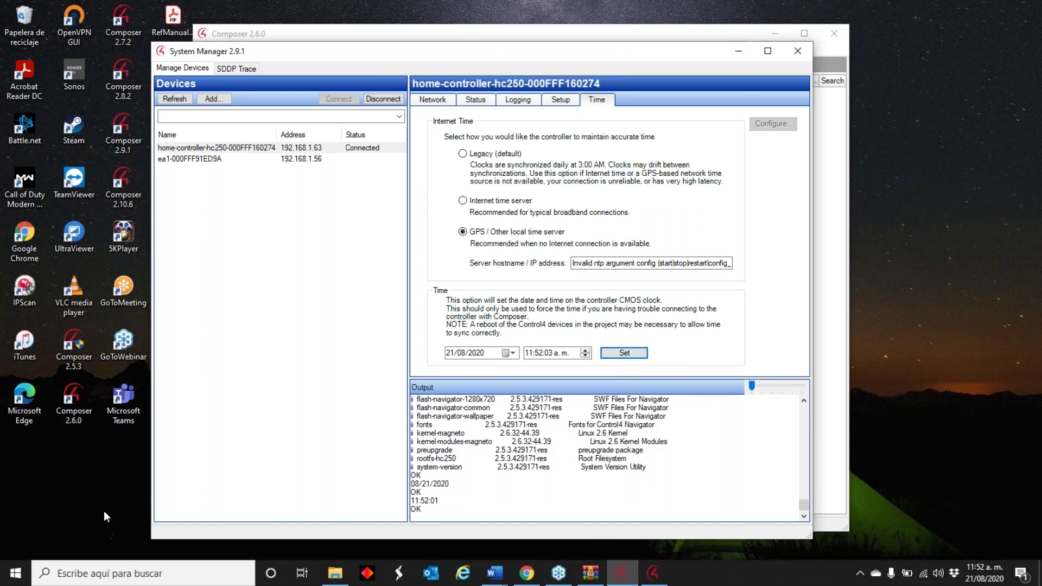
# - Retry Composer 2.6.0's local connection to the HC-250 director, which fails authentication again
pyautogui.click(497, 33)
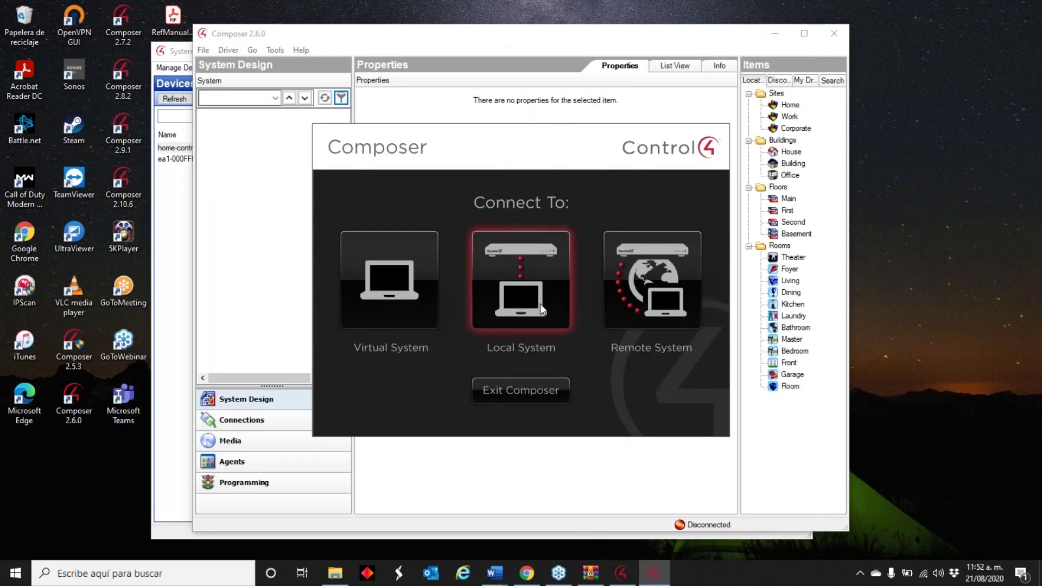
pyautogui.click(540, 304)
pyautogui.doubleClick(435, 232)
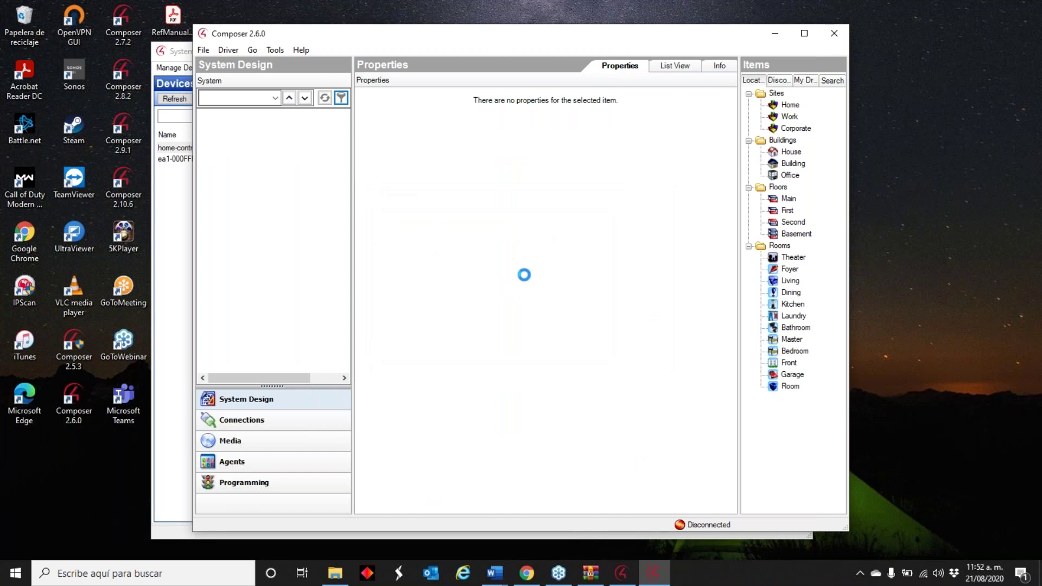
pyautogui.click(618, 340)
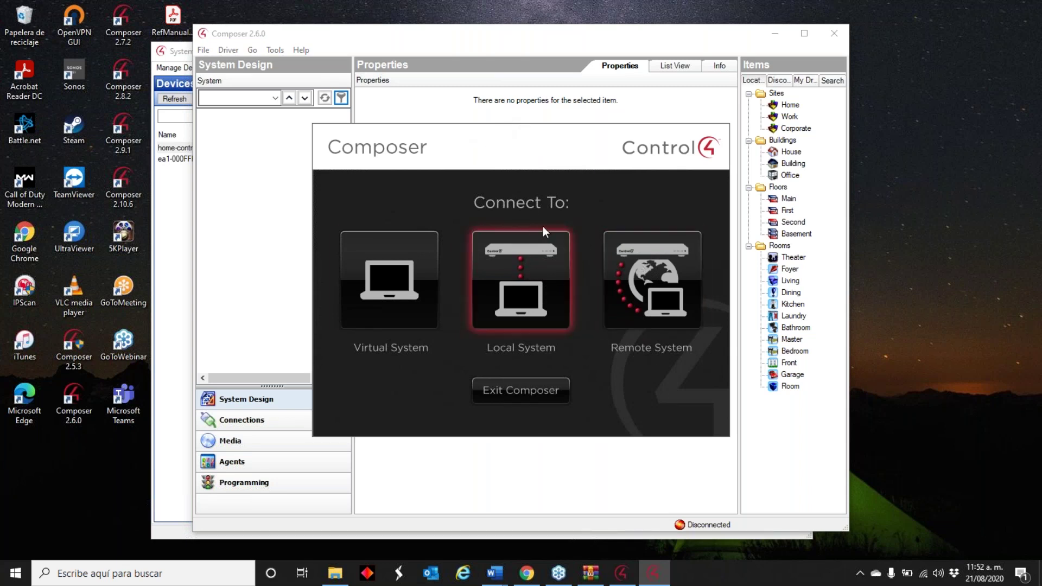
# - Connect to home-controller-hc250 from the local system list, then return to System Manager after the authentication error
pyautogui.click(543, 281)
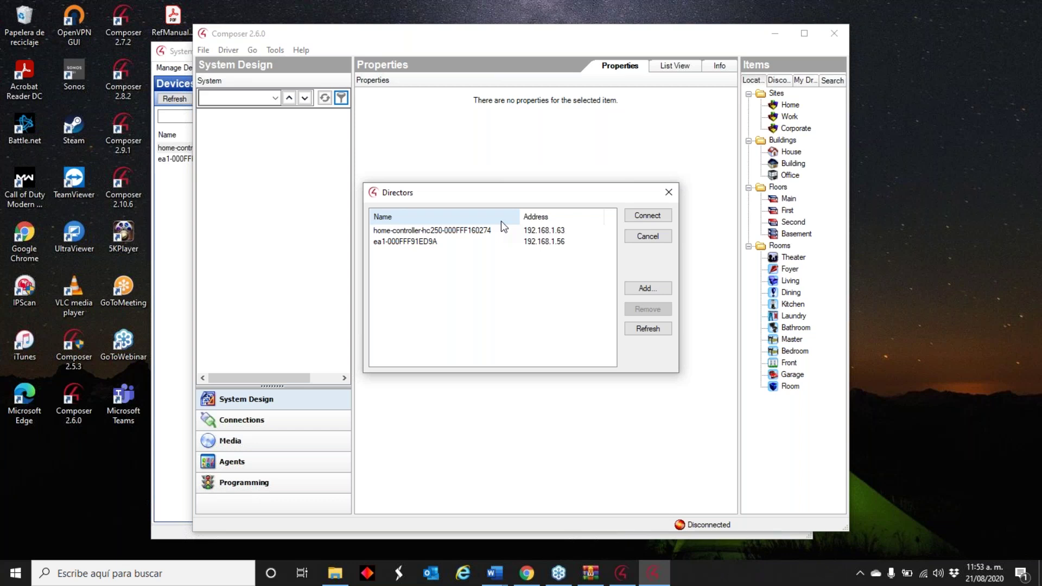
pyautogui.click(499, 230)
pyautogui.click(648, 215)
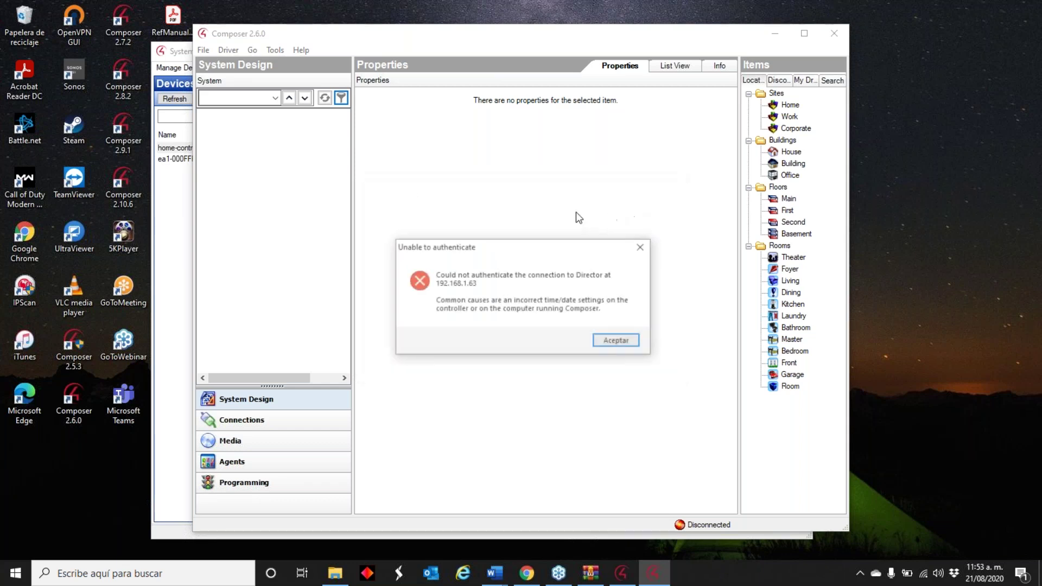
pyautogui.click(612, 344)
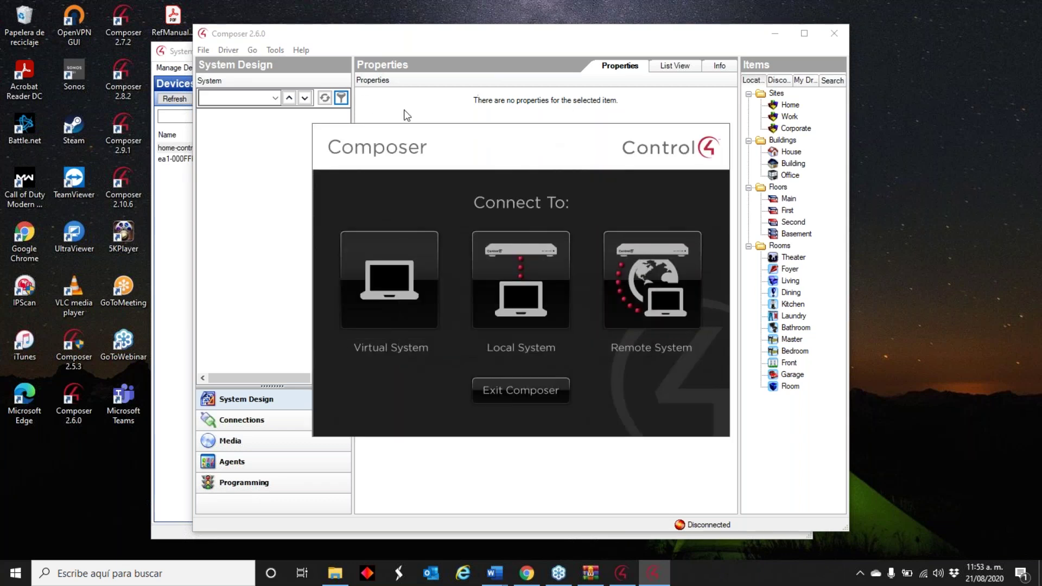
pyautogui.click(621, 573)
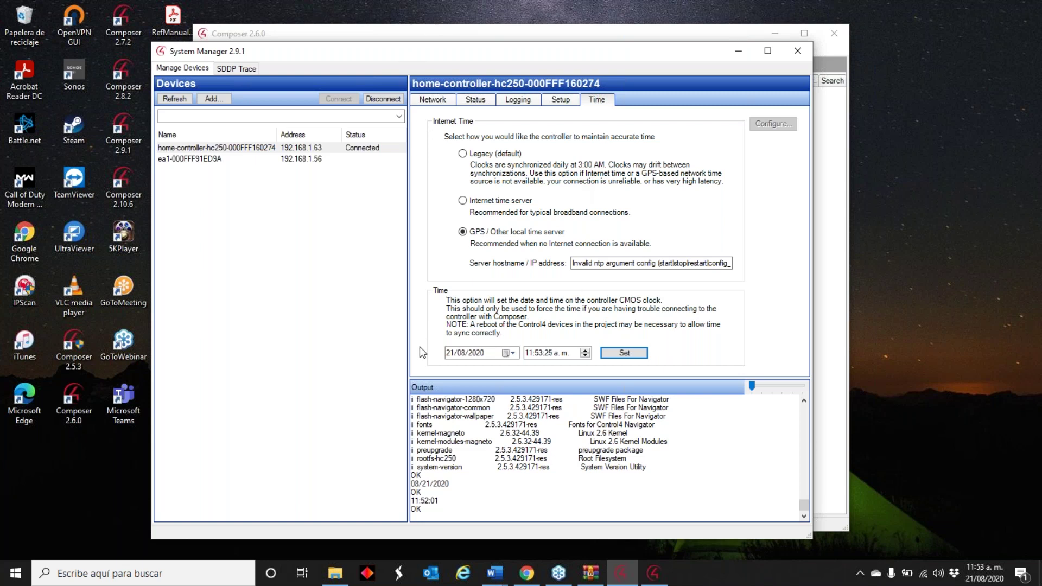
# - Retry Composer's local connection to the HC-250 controller and exit after authentication fails
pyautogui.moveTo(537, 57); pyautogui.dragTo(275, 93)
pyautogui.click(500, 268)
pyautogui.click(500, 268)
pyautogui.click(542, 232)
pyautogui.click(648, 217)
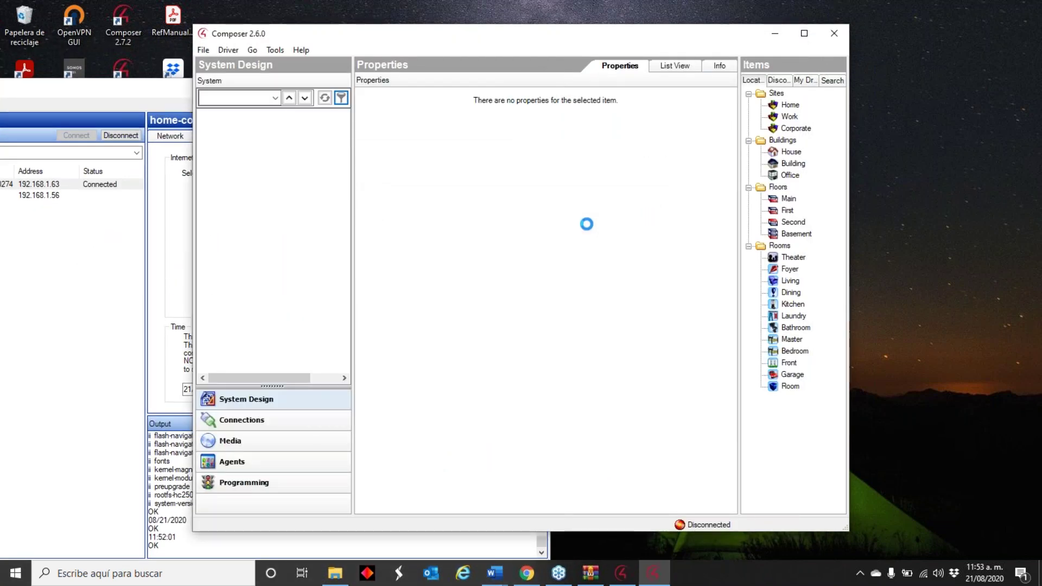
pyautogui.click(620, 341)
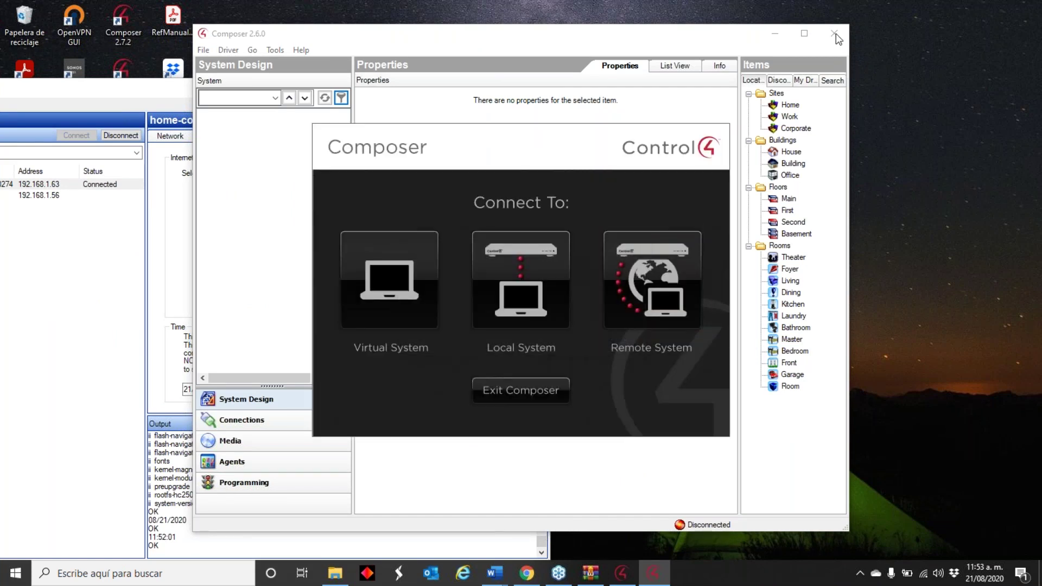
pyautogui.click(566, 391)
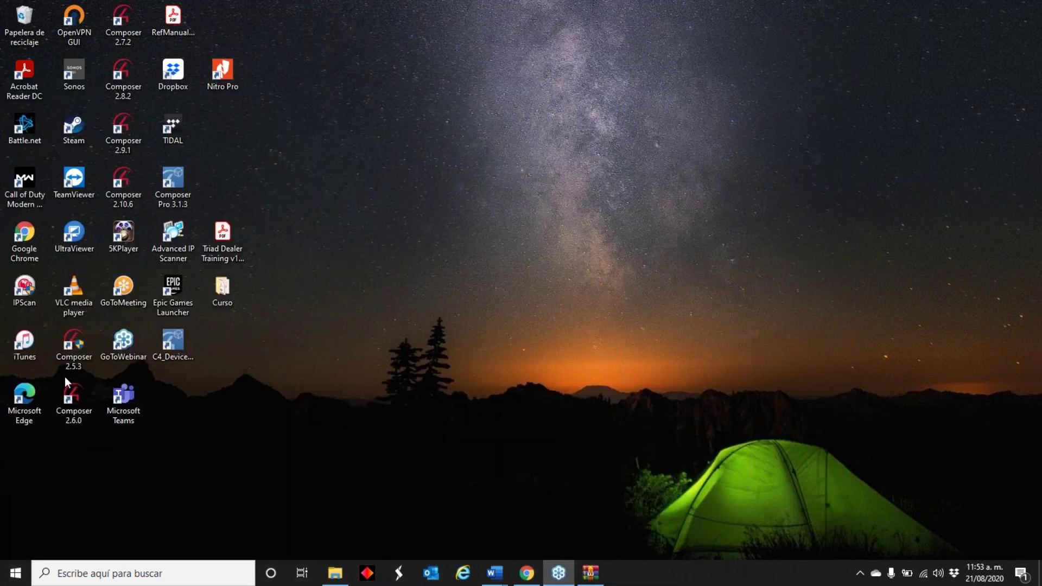
# - Relaunch Composer 2.6.0, retry the HC-250 connection, and exit after another authentication failure
pyautogui.doubleClick(79, 412)
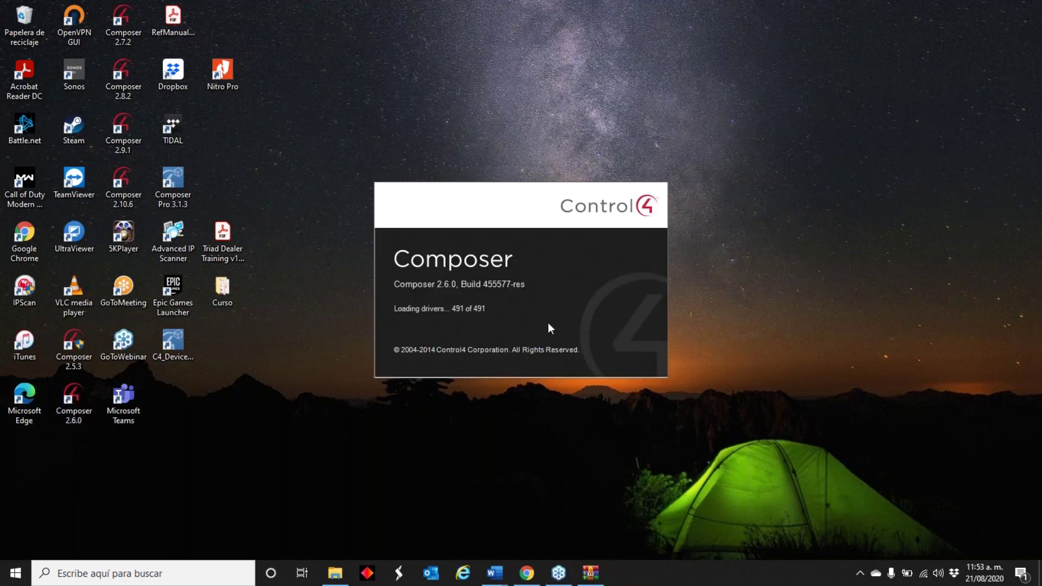
pyautogui.click(619, 332)
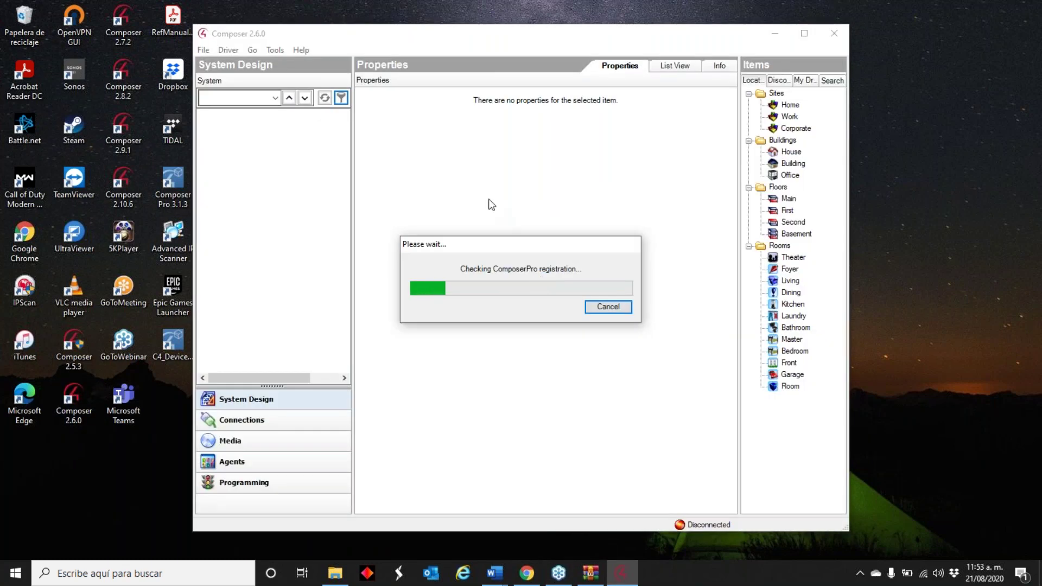
pyautogui.click(536, 291)
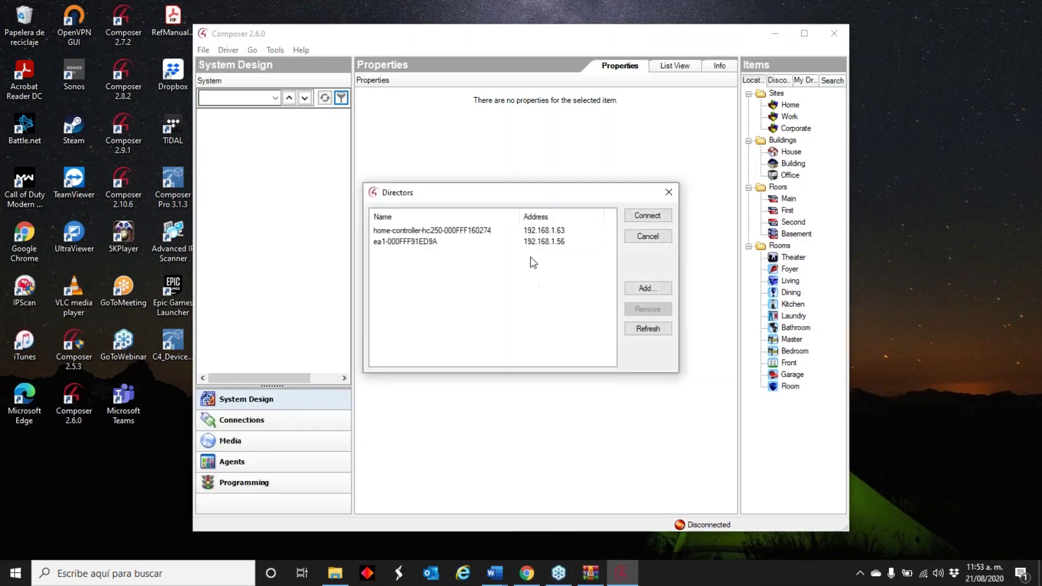
pyautogui.doubleClick(493, 232)
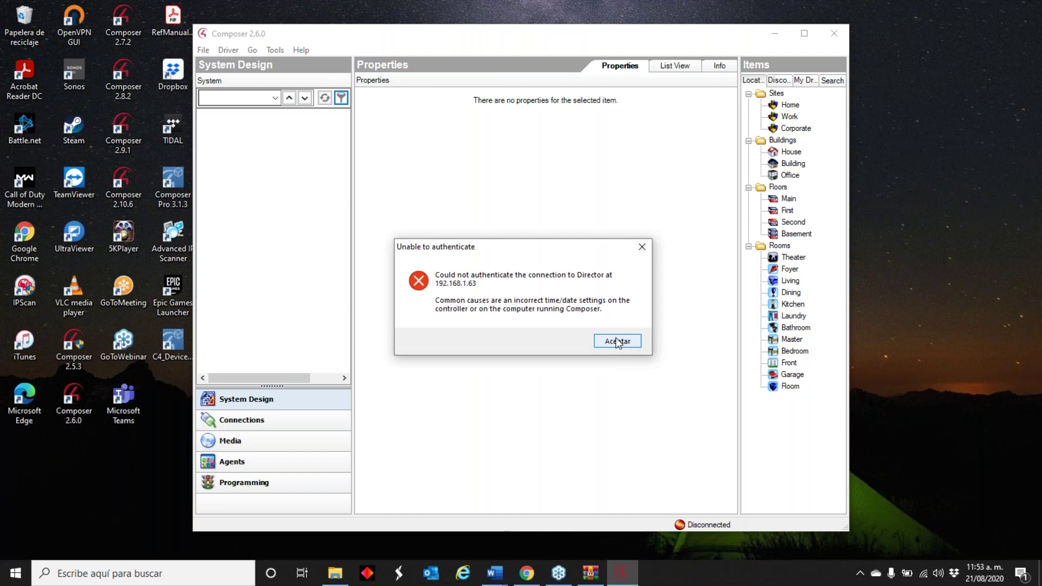
pyautogui.click(616, 340)
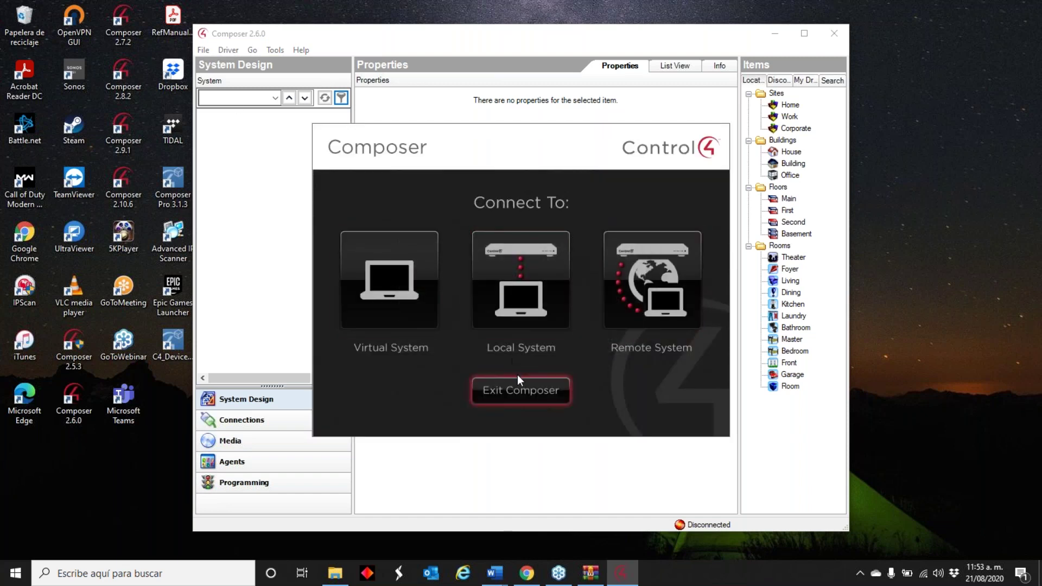
pyautogui.click(541, 381)
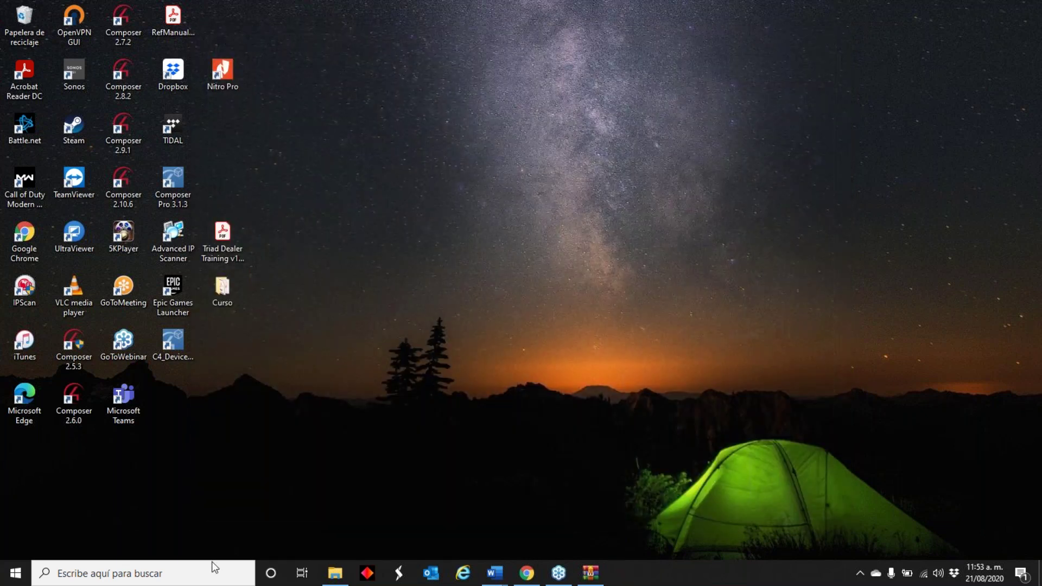
# - Close the Windows search panel and launch Composer 2.9.1 from its desktop shortcut
pyautogui.click(209, 575)
pyautogui.press('Down')
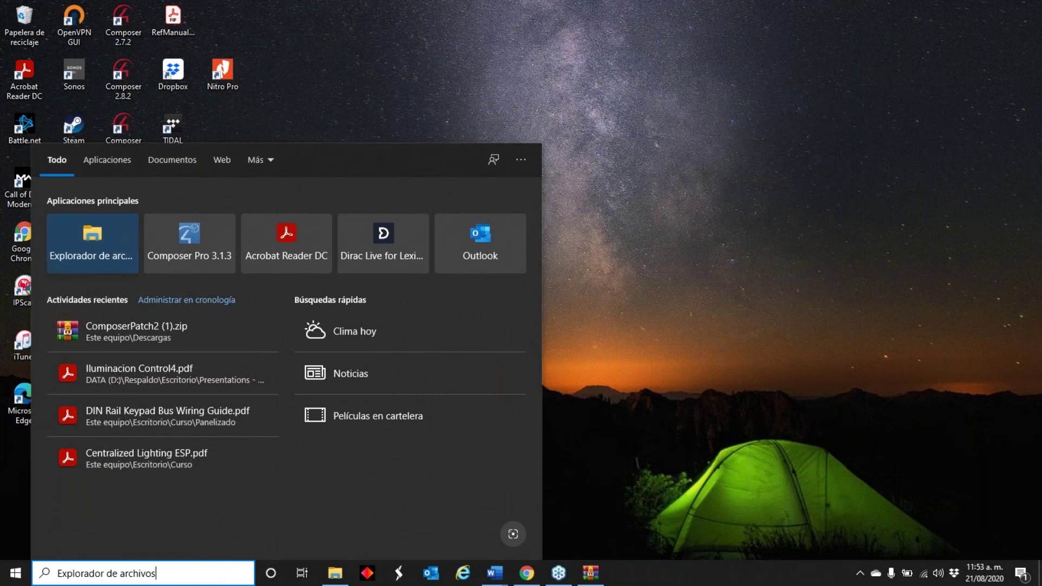
pyautogui.press('BackSpace')
pyautogui.press('BackSpace')
pyautogui.press('BackSpace')
pyautogui.press('BackSpace')
pyautogui.press('BackSpace')
pyautogui.press('BackSpace')
pyautogui.press('BackSpace')
pyautogui.press('BackSpace')
pyautogui.press('BackSpace')
pyautogui.press('BackSpace')
pyautogui.press('BackSpace')
pyautogui.press('BackSpace')
pyautogui.press('BackSpace')
pyautogui.press('BackSpace')
pyautogui.press('BackSpace')
pyautogui.press('BackSpace')
pyautogui.press('BackSpace')
pyautogui.press('BackSpace')
pyautogui.press('BackSpace')
pyautogui.press('BackSpace')
pyautogui.press('Down')
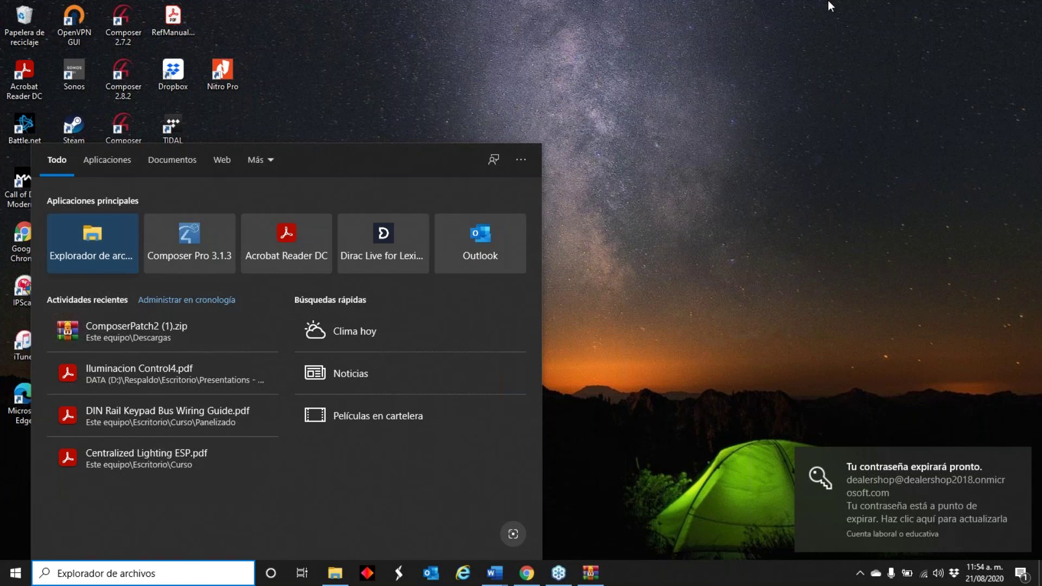
pyautogui.click(691, 40)
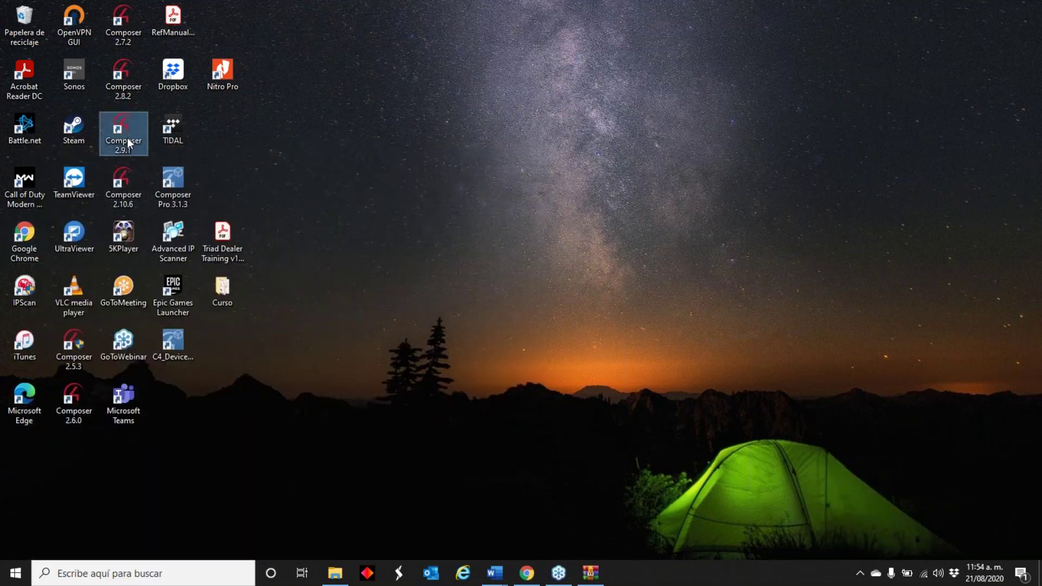
pyautogui.doubleClick(131, 149)
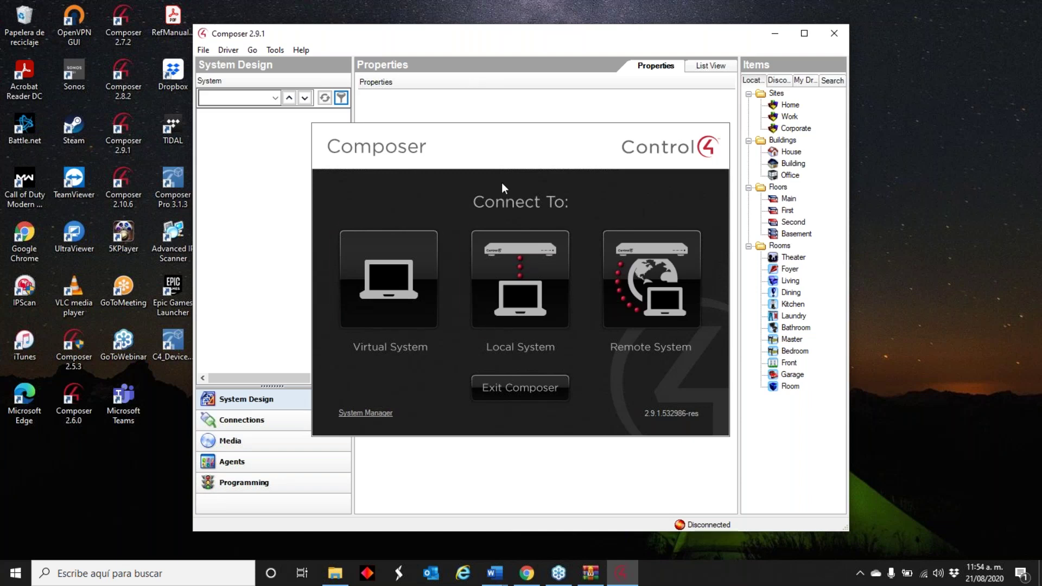
pyautogui.click(528, 583)
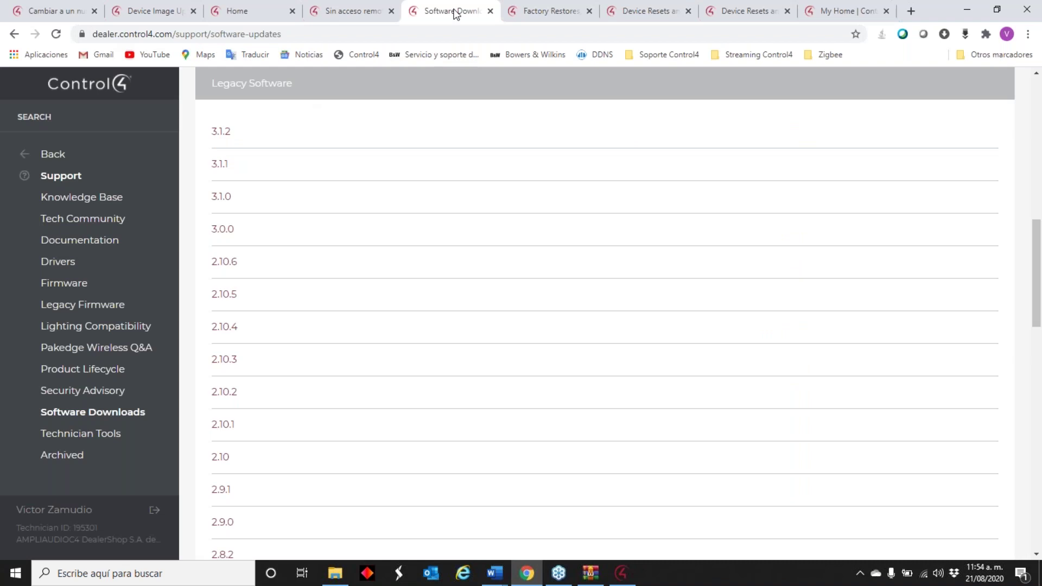
# - Browse the open Control4 support tabs, ending on the TLS1.2 security update article
pyautogui.click(536, 12)
pyautogui.click(344, 11)
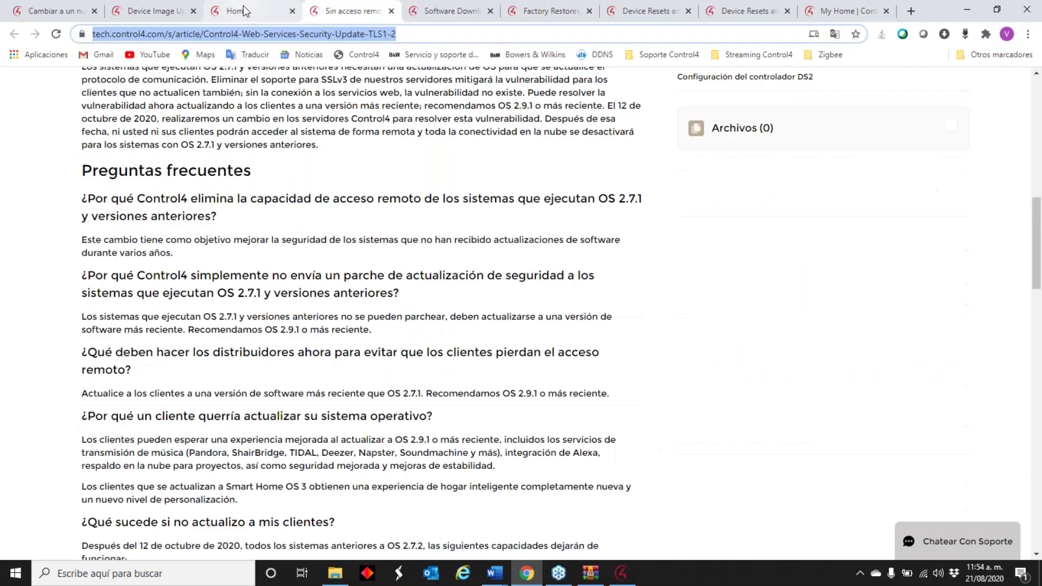
pyautogui.click(247, 11)
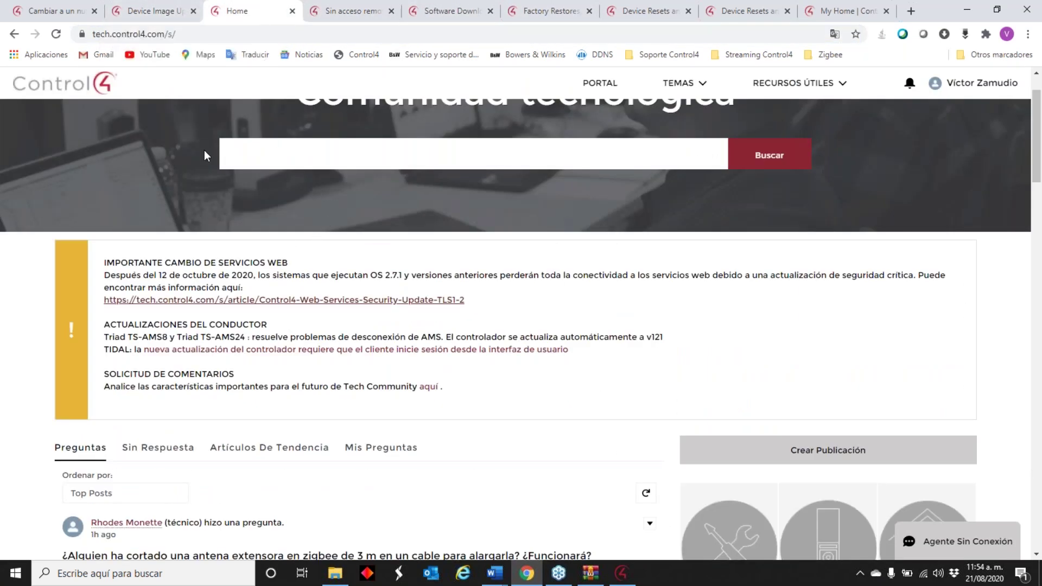
pyautogui.click(173, 12)
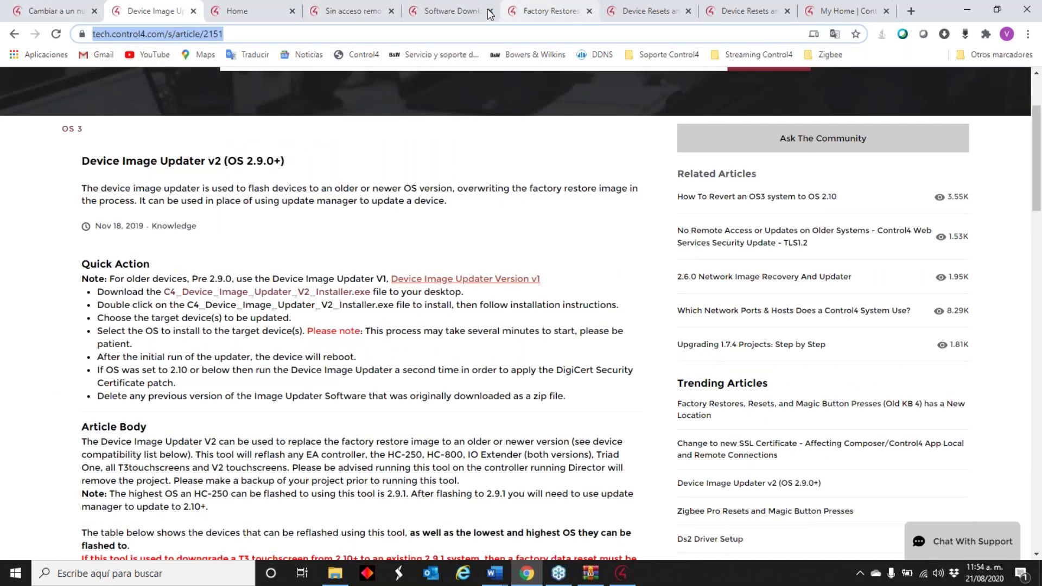
pyautogui.click(373, 12)
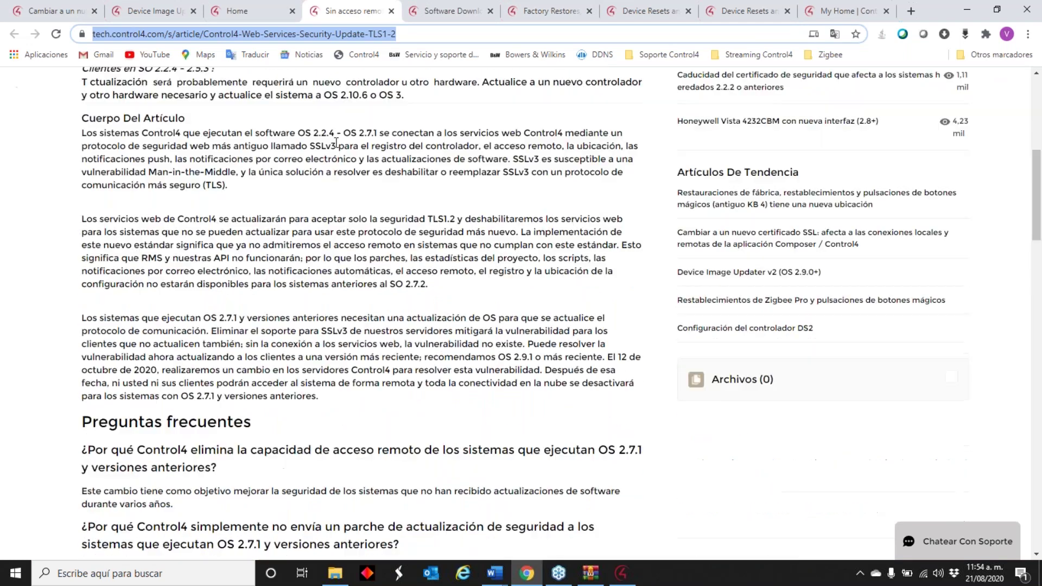
# - Search the Tech Community for 'ssl' and open the 'Change to new SSL Certificate' article
pyautogui.write('ssl')
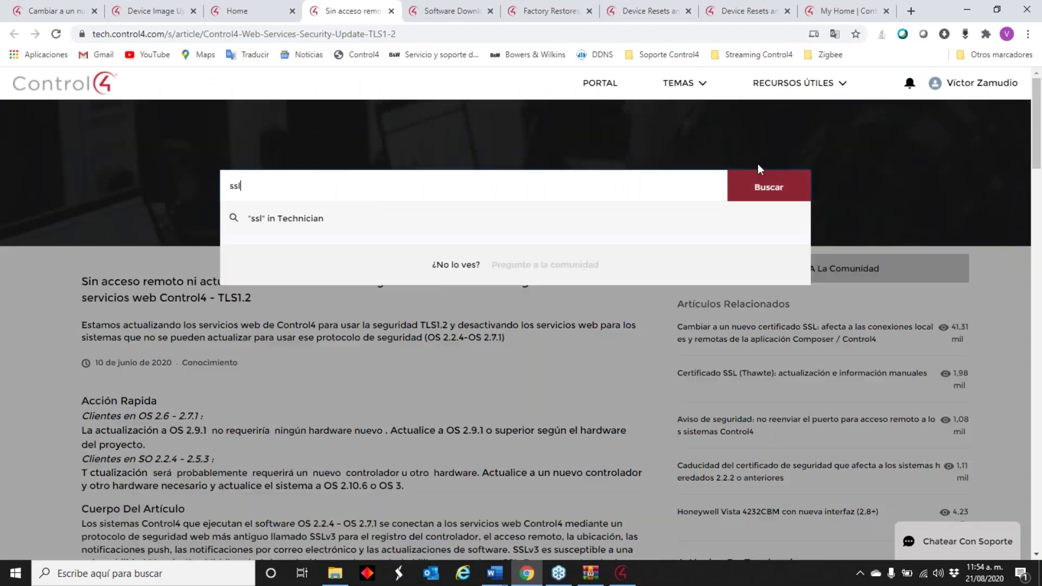
pyautogui.click(754, 181)
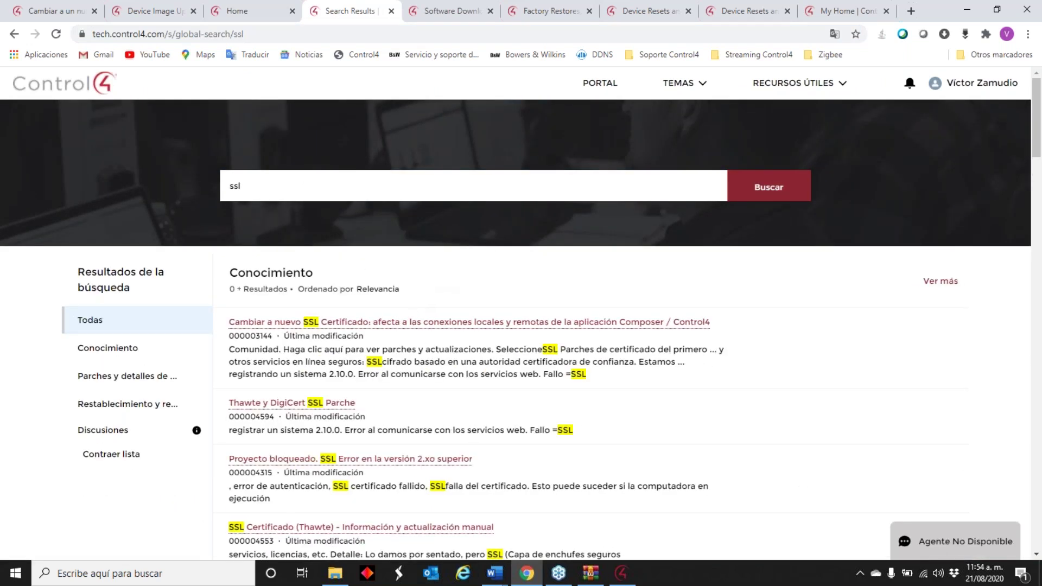
pyautogui.click(418, 324)
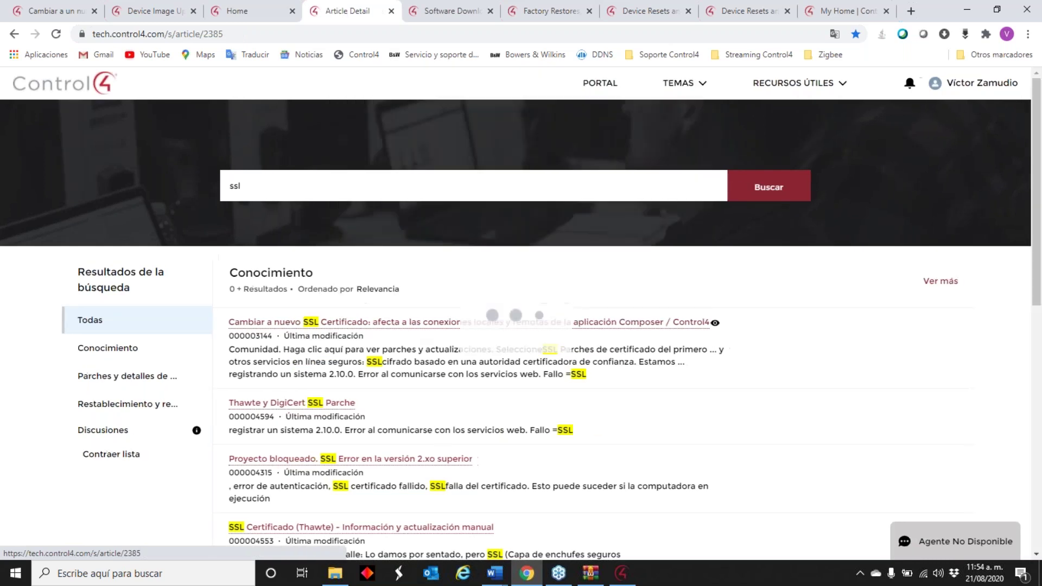
pyautogui.scroll(-7, 282, 245)
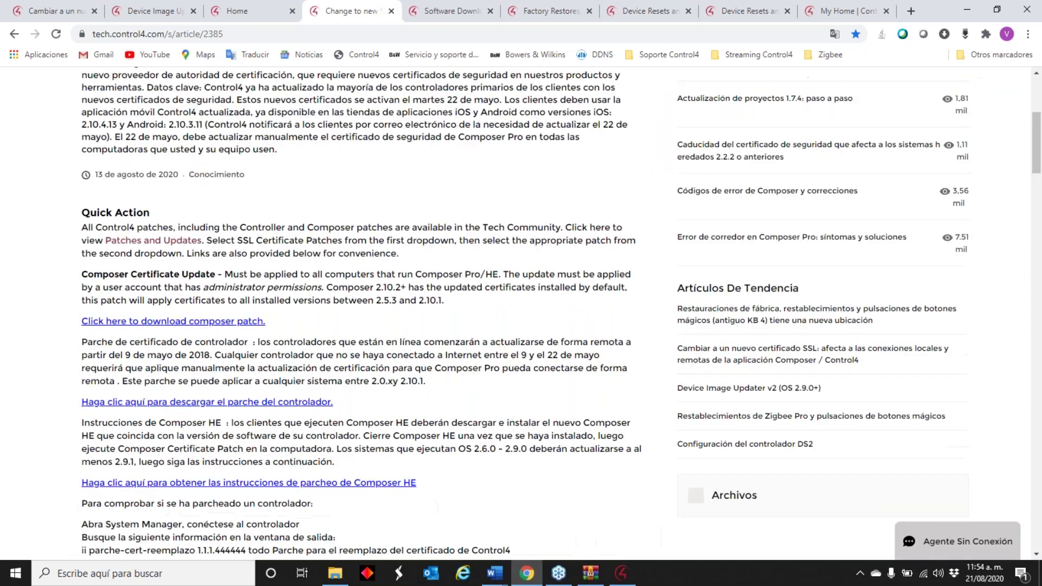
# - Download ComposerPatch2.zip and run the Composer certificate patch from its composerPatch2 folder
pyautogui.click(186, 232)
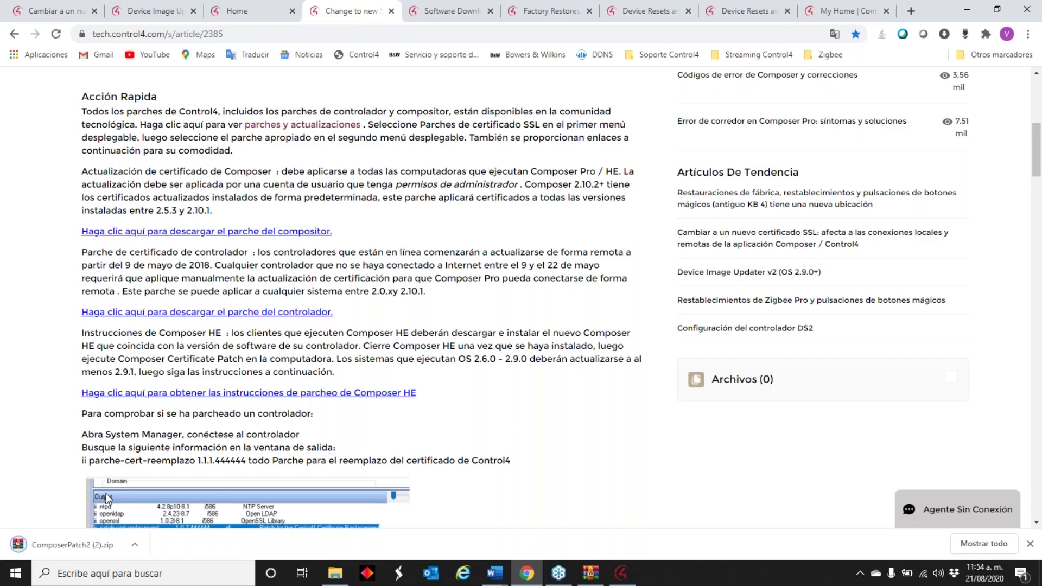
pyautogui.click(37, 546)
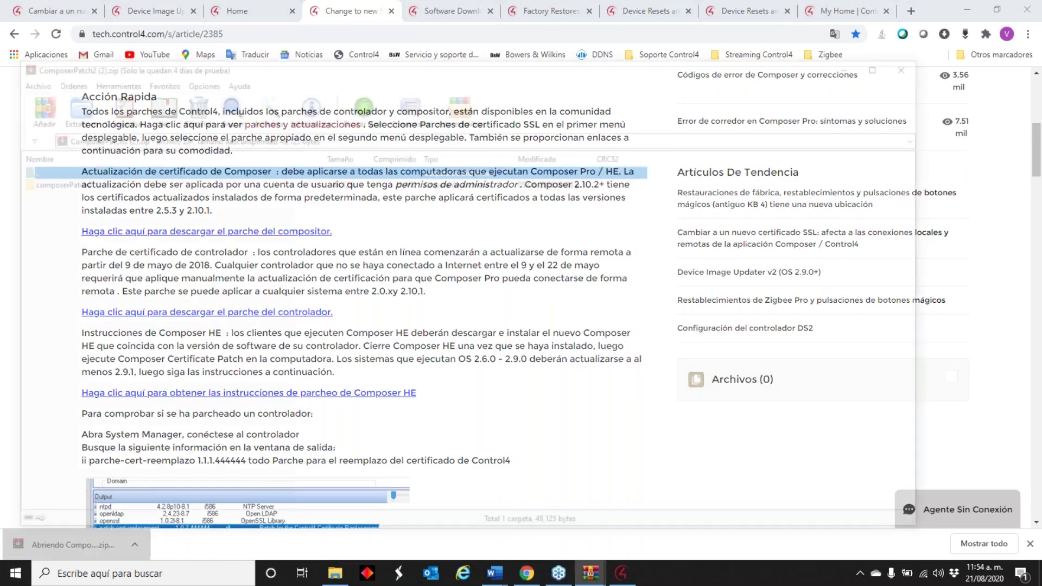
pyautogui.doubleClick(93, 181)
pyautogui.doubleClick(86, 182)
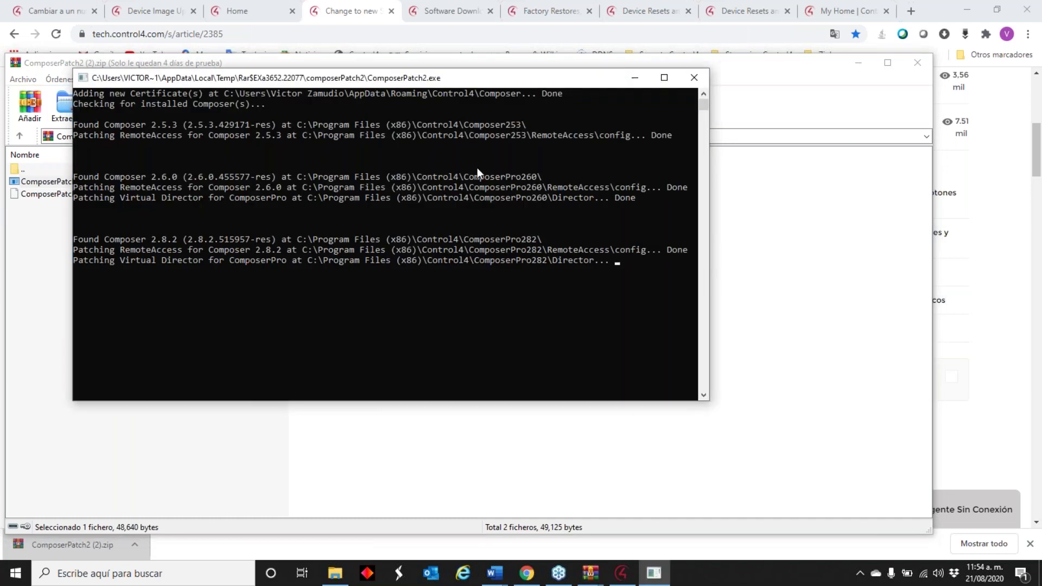
pyautogui.click(694, 77)
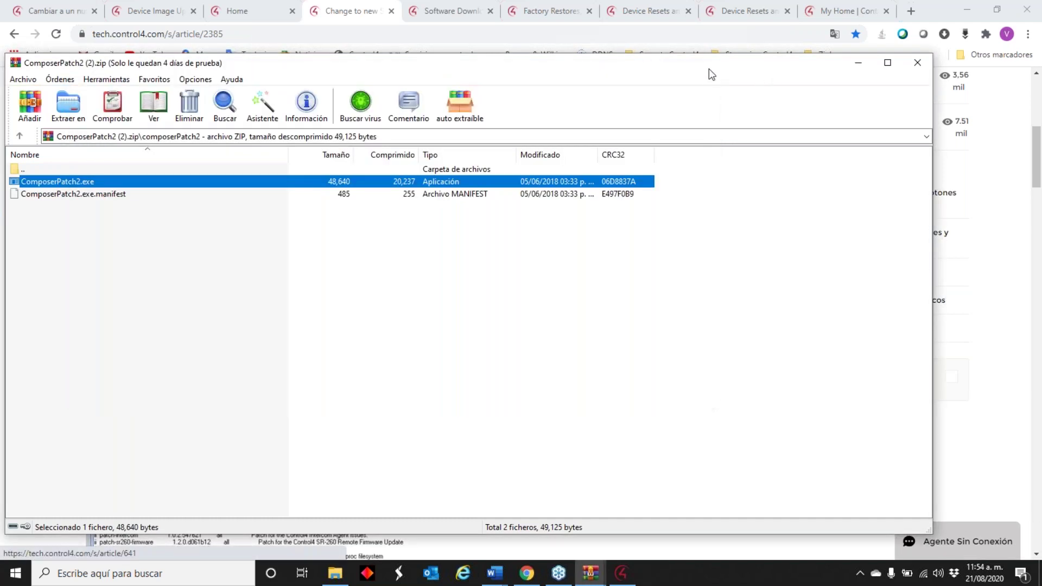
pyautogui.moveTo(708, 69); pyautogui.dragTo(236, 116)
pyautogui.click(445, 111)
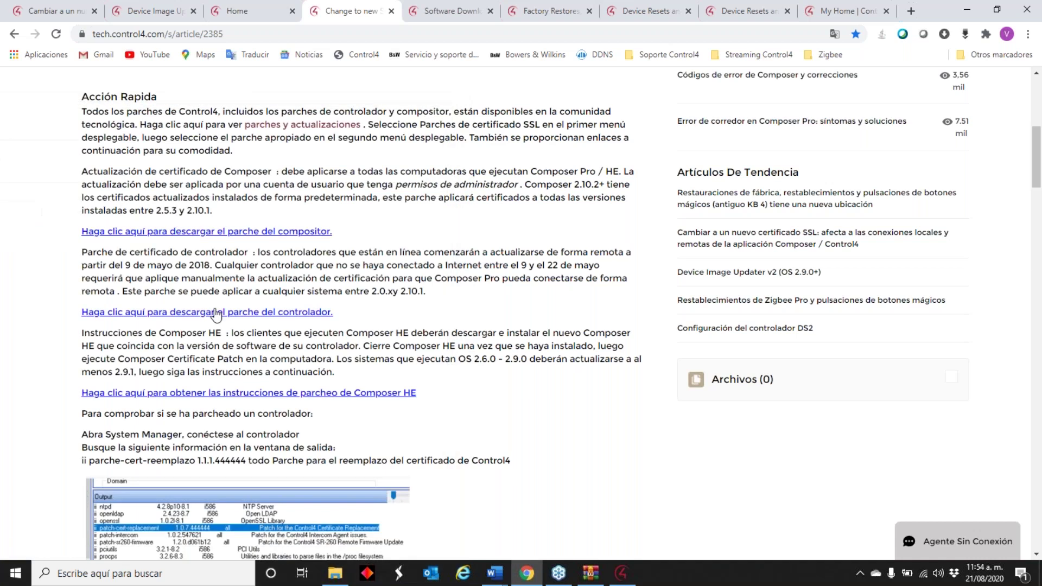
# - Download C4_Cert_Replacement_Patch.zip and open its C4_Cert_Replacement_Patch folder in WinRAR
pyautogui.click(216, 313)
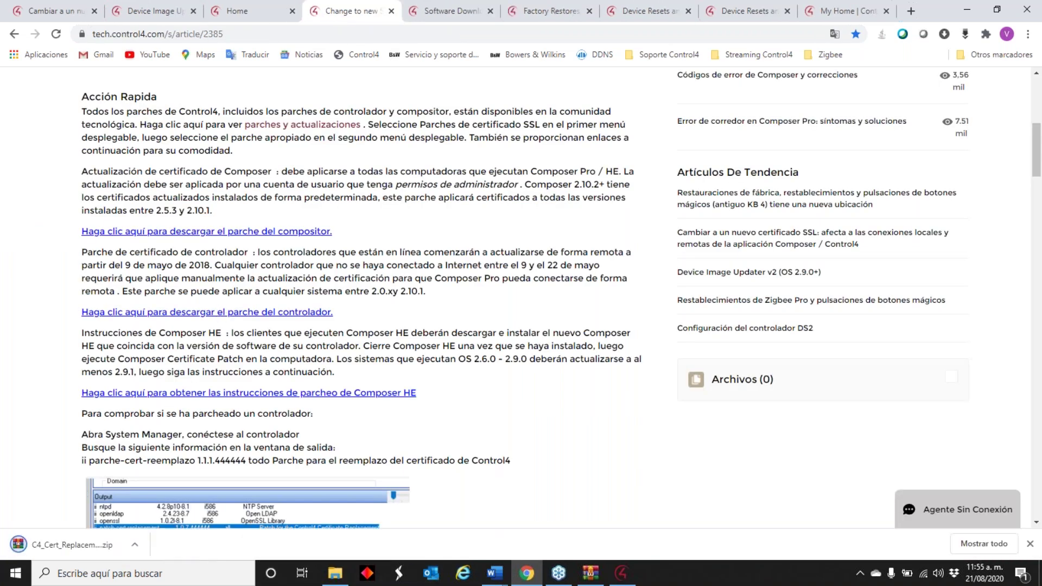
pyautogui.click(87, 537)
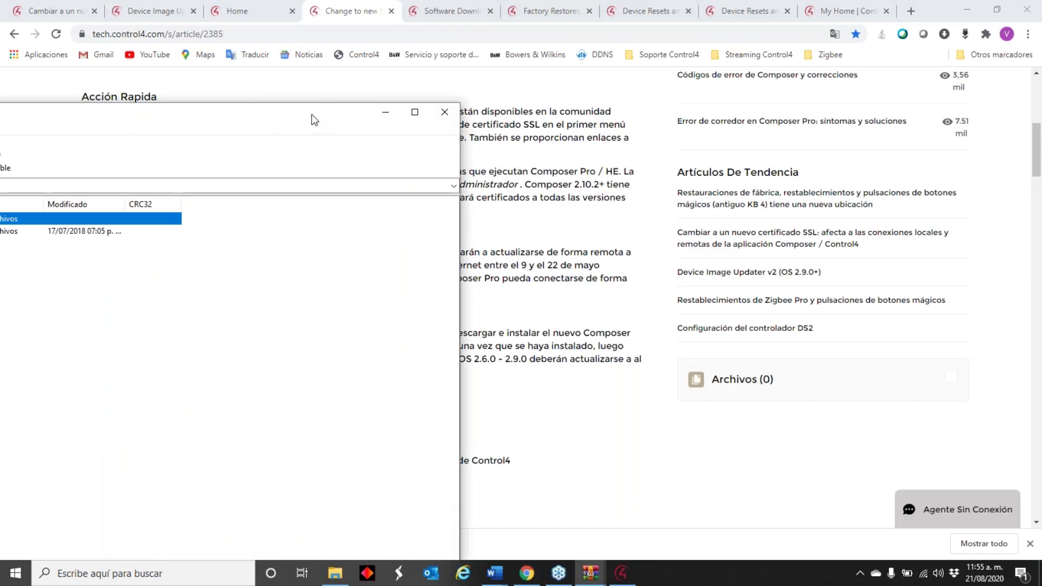
pyautogui.click(211, 155)
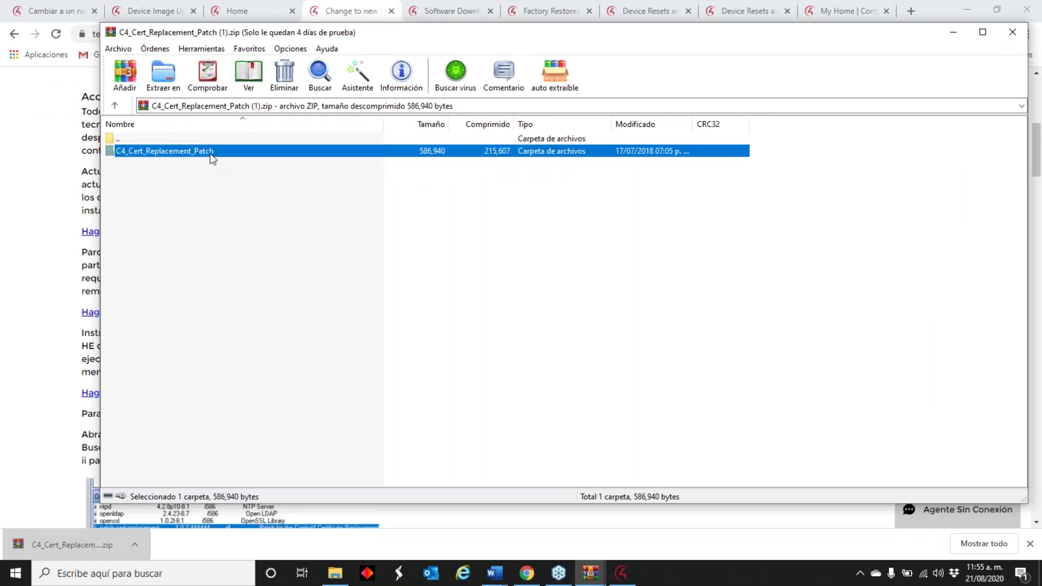
pyautogui.doubleClick(211, 155)
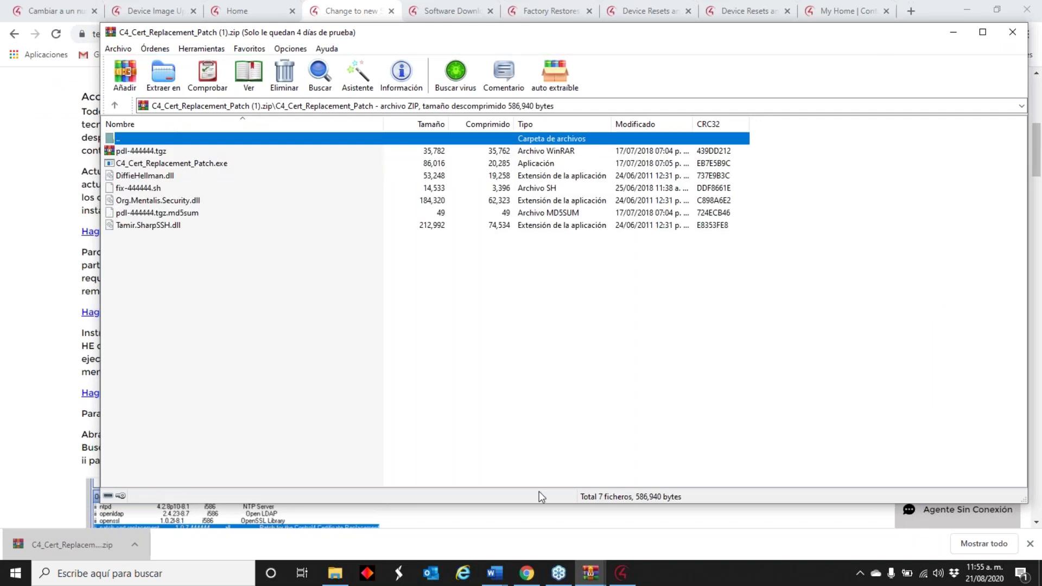
# - Try Composer 2.9.1's local connection to the 192.168.1.63 controller, exiting after authentication fails
pyautogui.click(621, 573)
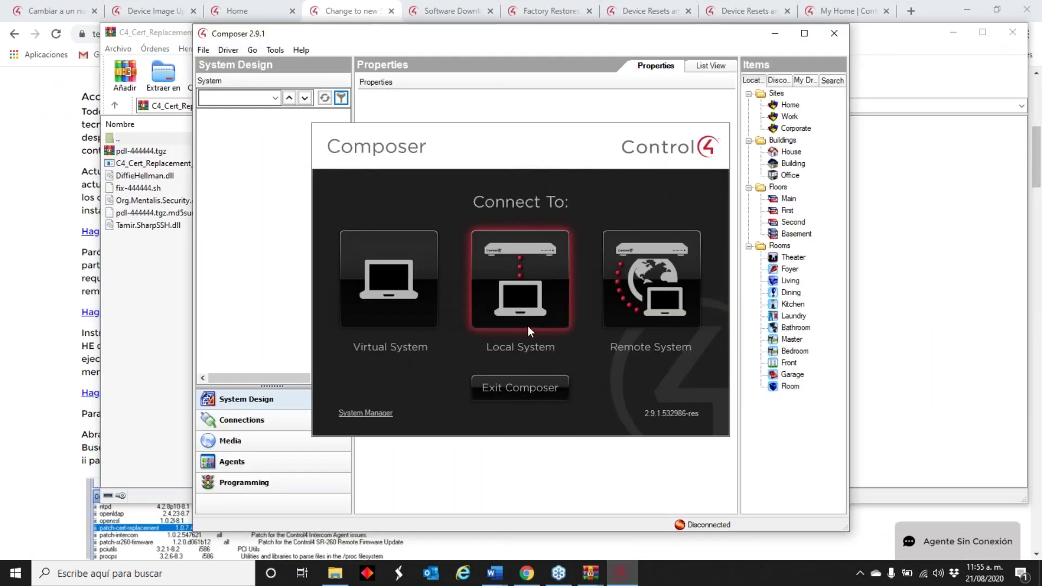
pyautogui.click(530, 273)
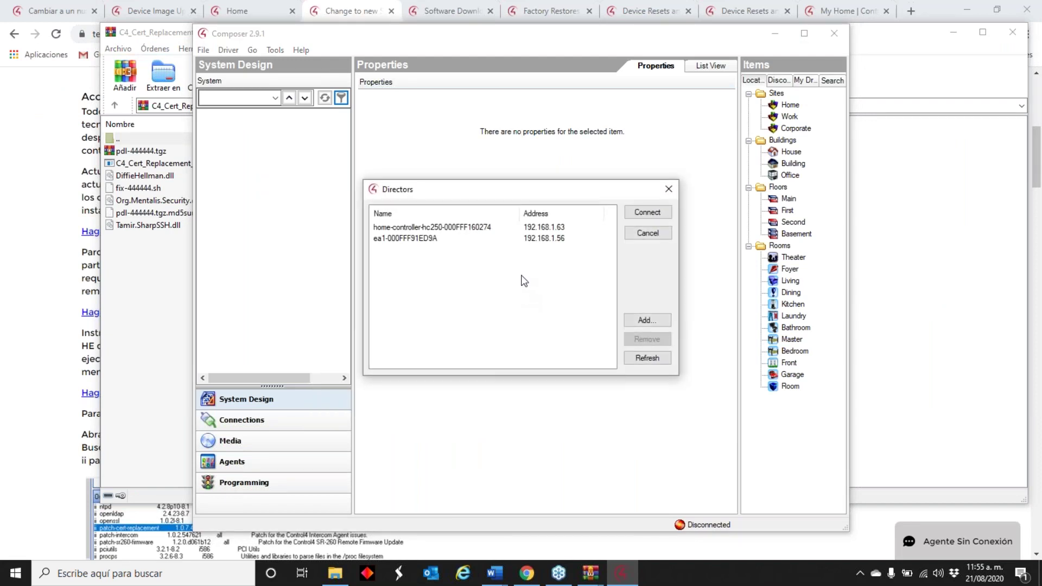
pyautogui.doubleClick(505, 228)
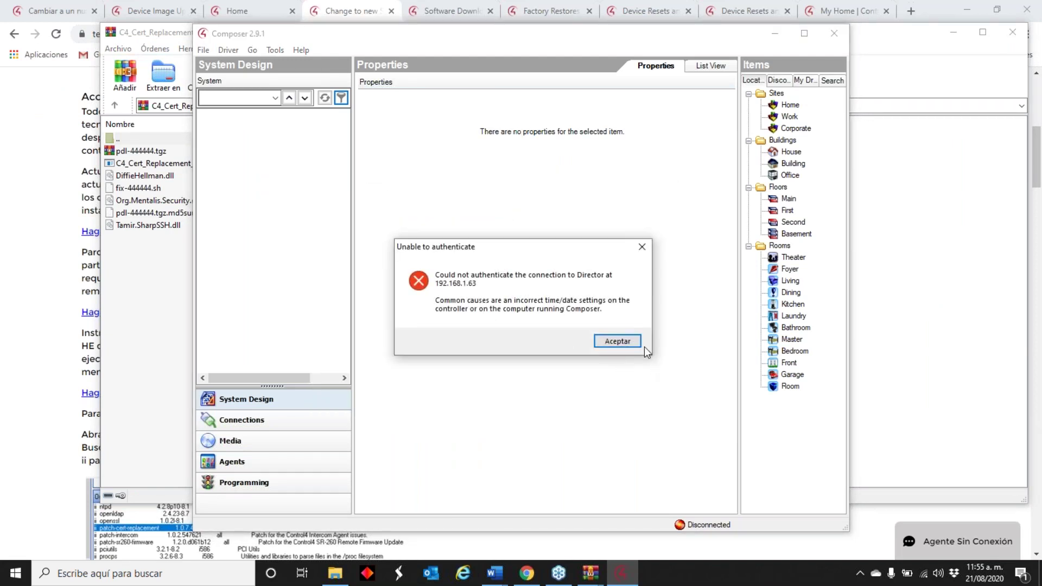
pyautogui.click(636, 342)
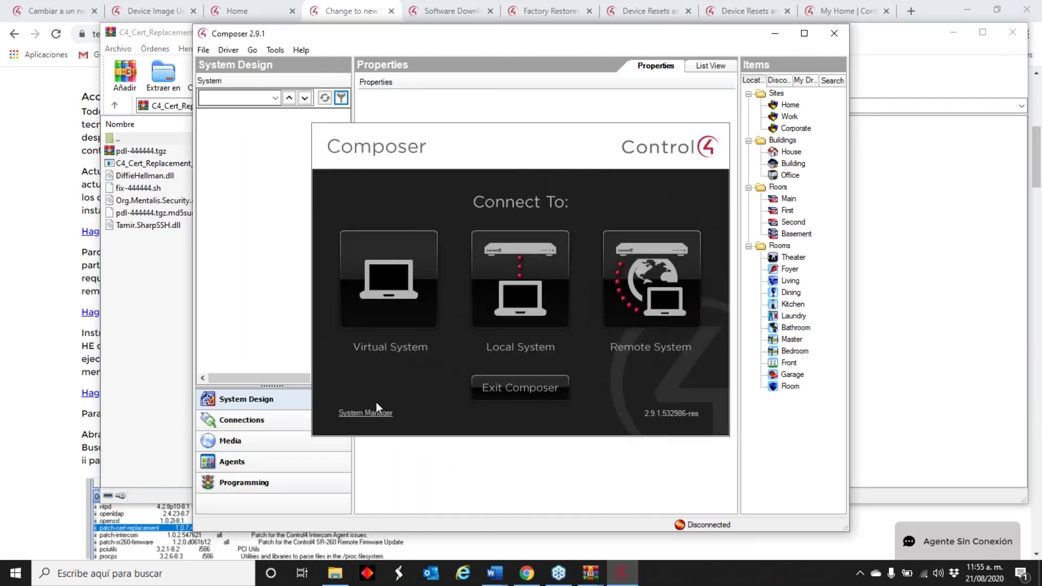
pyautogui.click(479, 395)
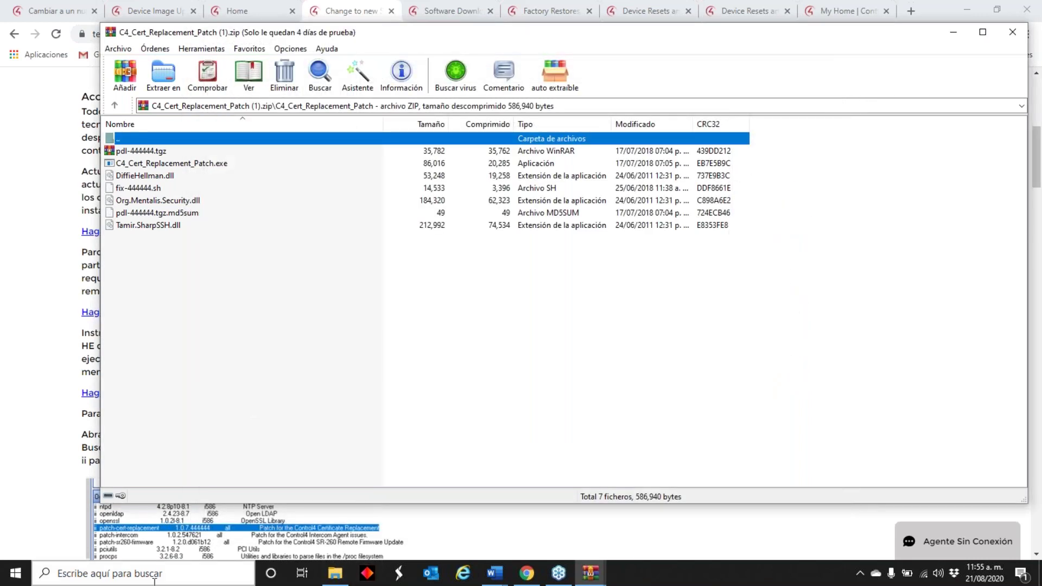
# - Search Windows for '2.7.2' and launch Composer 2.7.2 from the results
pyautogui.click(155, 575)
pyautogui.press('Down')
pyautogui.press('Right')
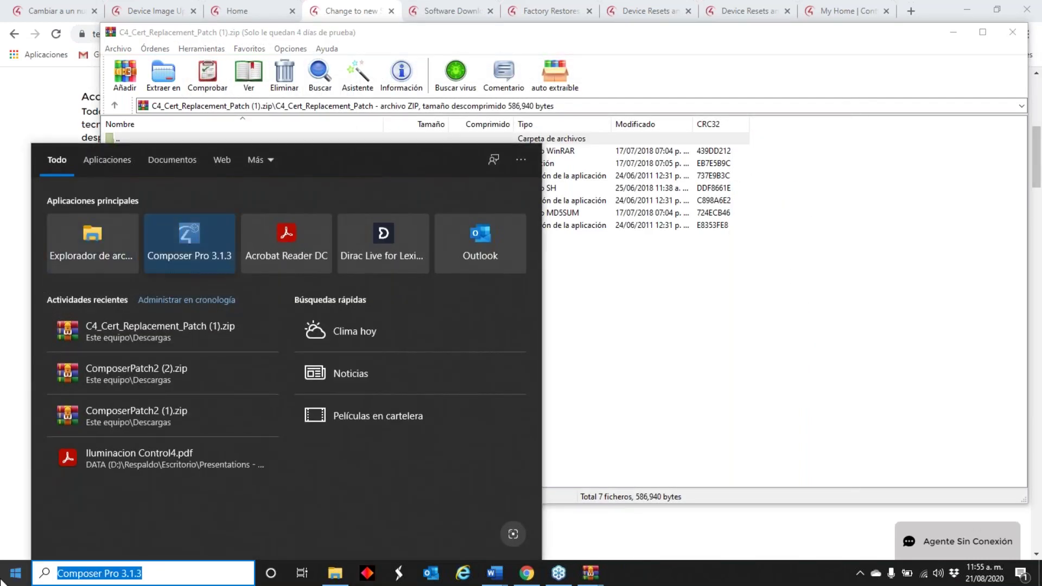
pyautogui.press('Right')
pyautogui.press('Right')
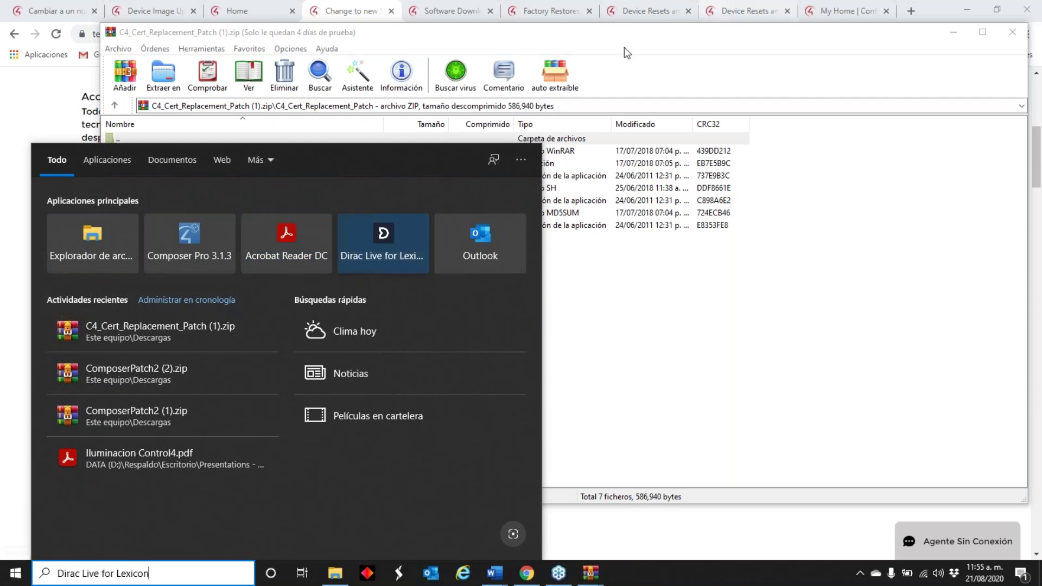
pyautogui.click(596, 274)
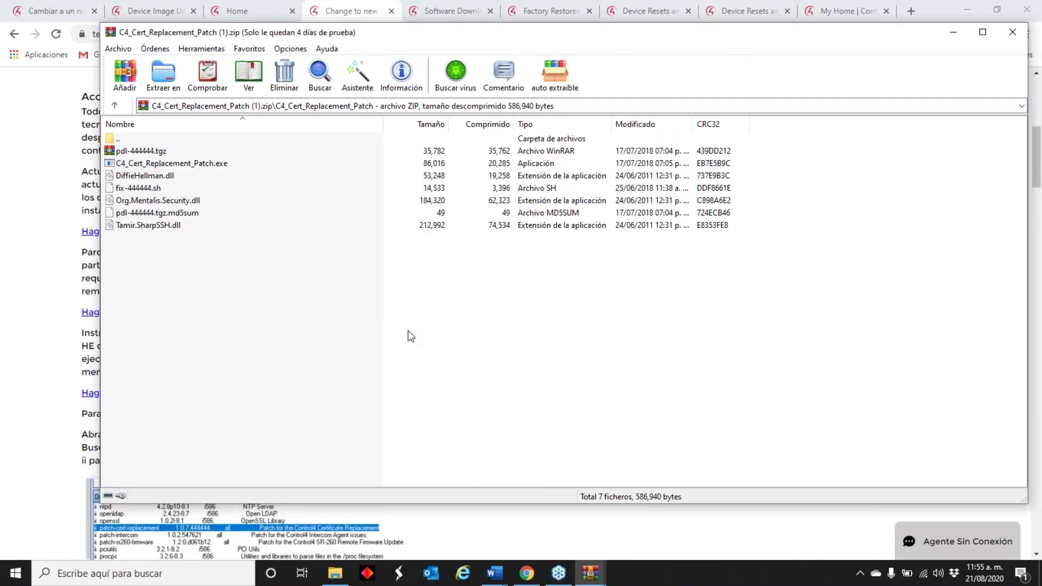
pyautogui.click(163, 573)
pyautogui.write('27')
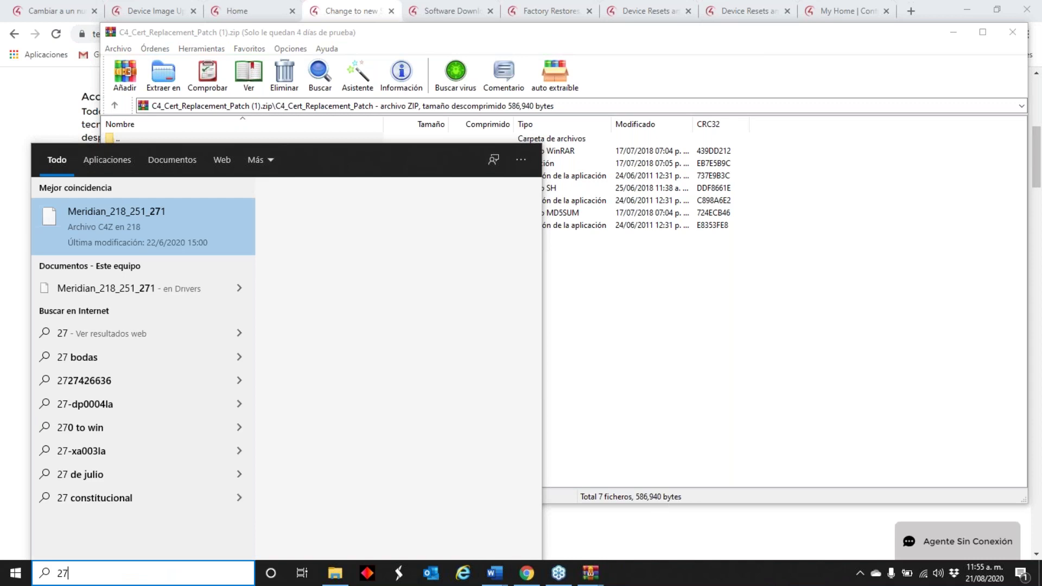
pyautogui.press('BackSpace')
pyautogui.write('.2.')
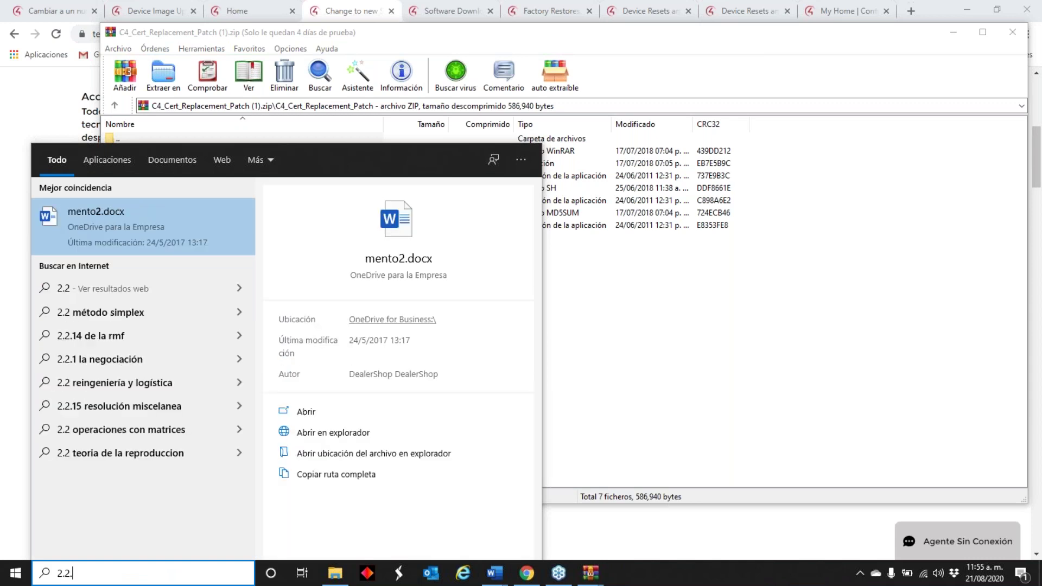
pyautogui.press('BackSpace')
pyautogui.press('BackSpace')
pyautogui.write('.7.2')
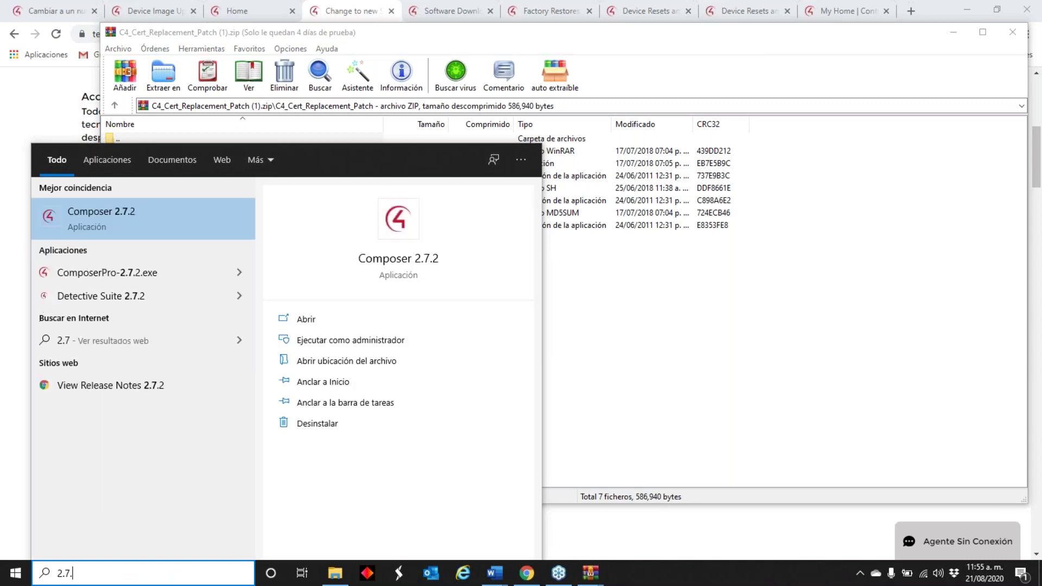
pyautogui.click(52, 224)
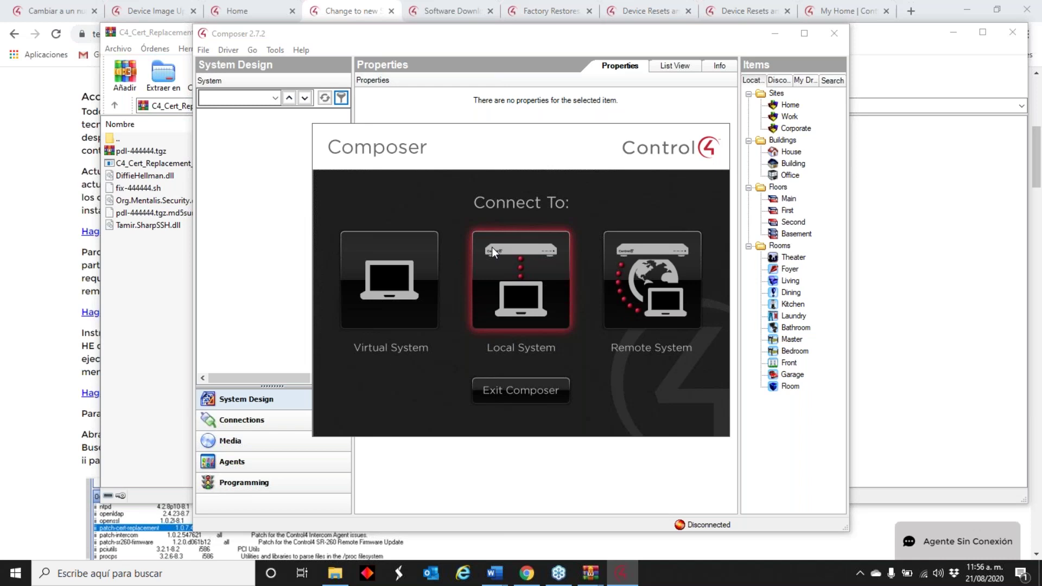
# - Arrange the SSL article and C4_Cert_Replacement_Patch archive side by side next to Composer 2.7.2
pyautogui.click(111, 355)
pyautogui.moveTo(758, 32); pyautogui.dragTo(1040, 423)
pyautogui.click(145, 145)
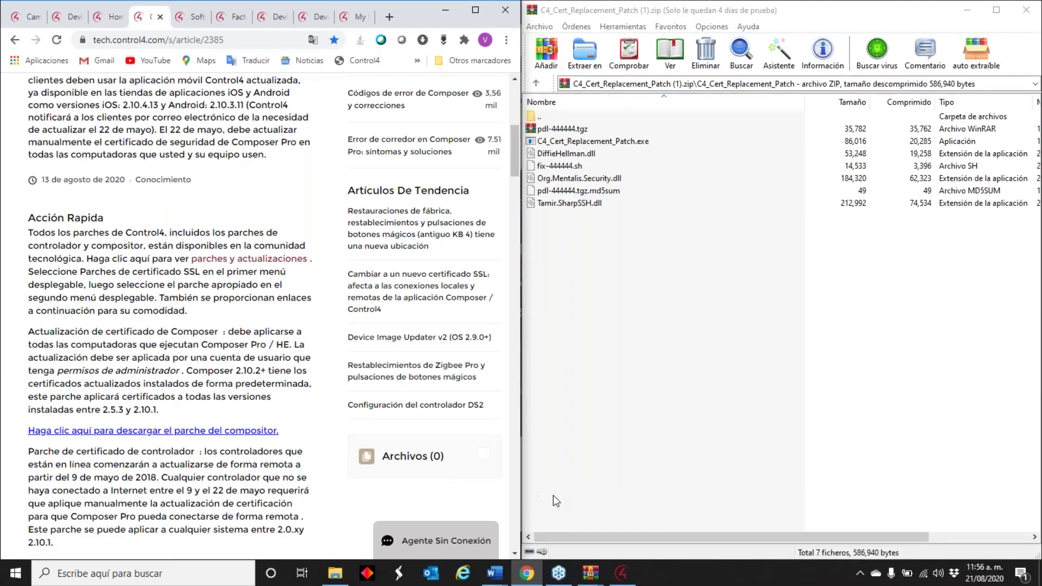
pyautogui.click(622, 573)
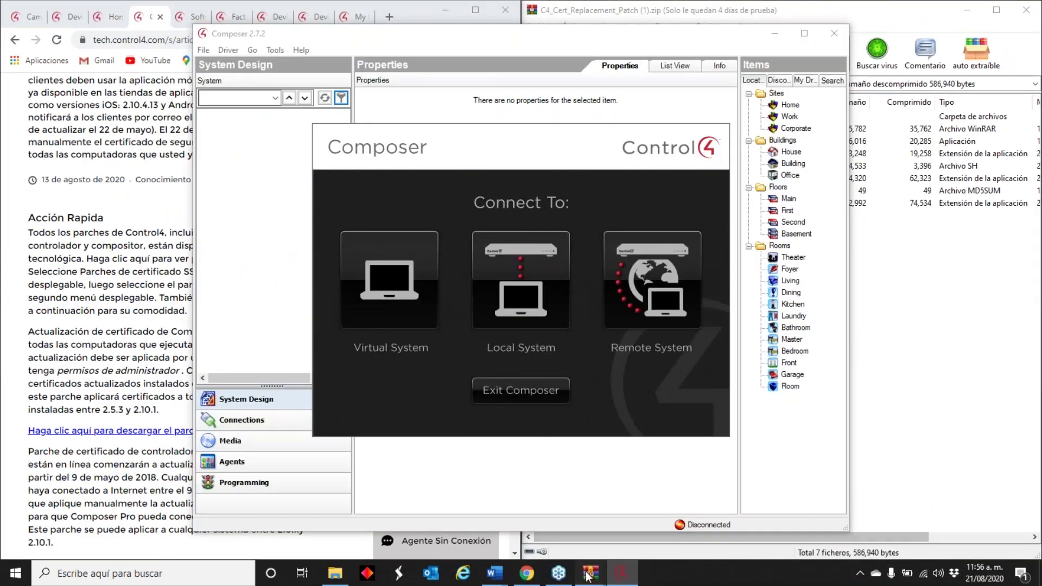
pyautogui.moveTo(589, 574)
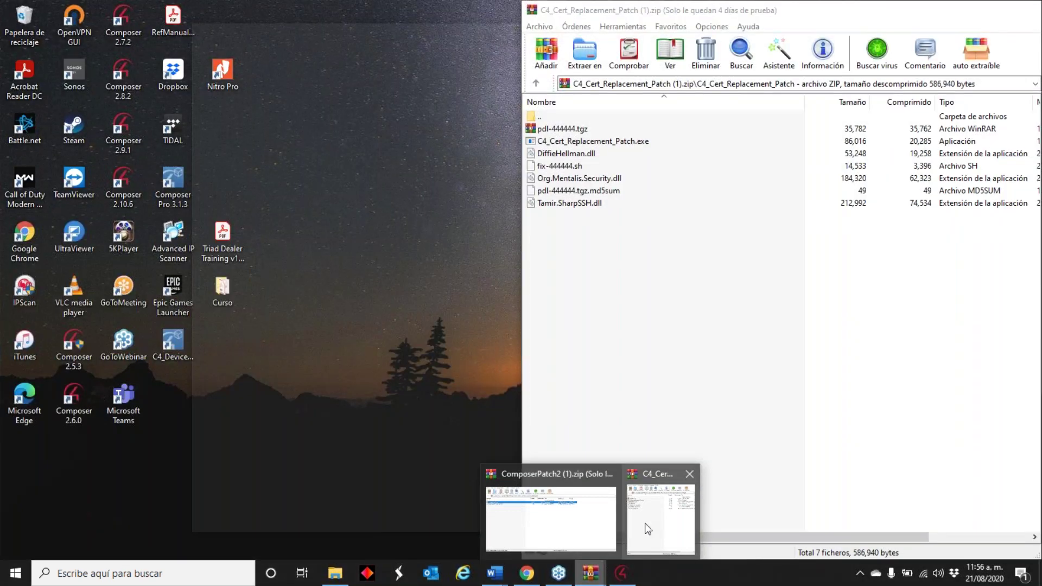
pyautogui.click(641, 521)
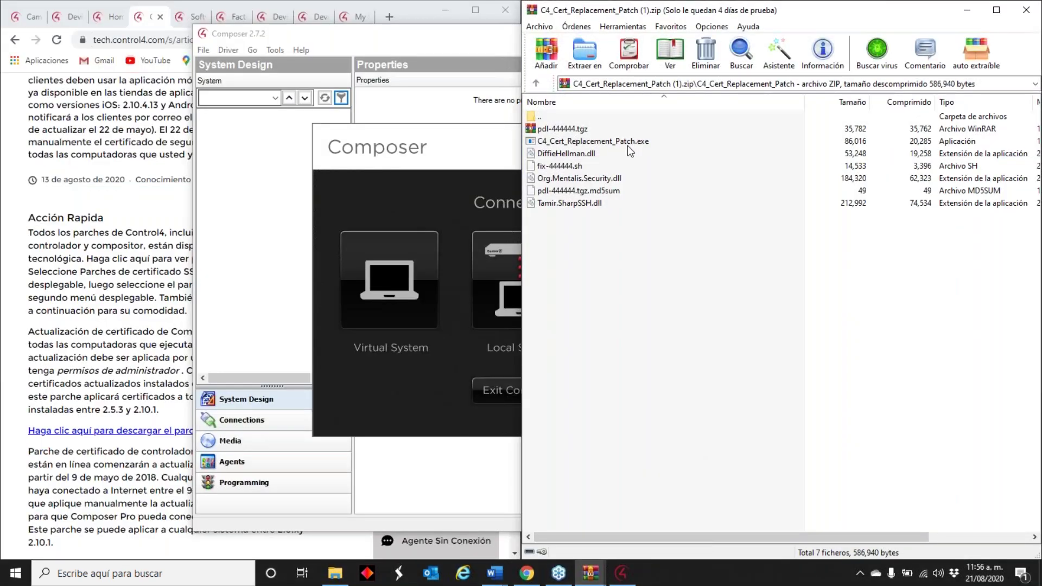
# - Run C4_Cert_Replacement_Patch.exe, allow it through the firewall including public networks, and patch home-controller-hc250
pyautogui.click(627, 142)
pyautogui.doubleClick(625, 140)
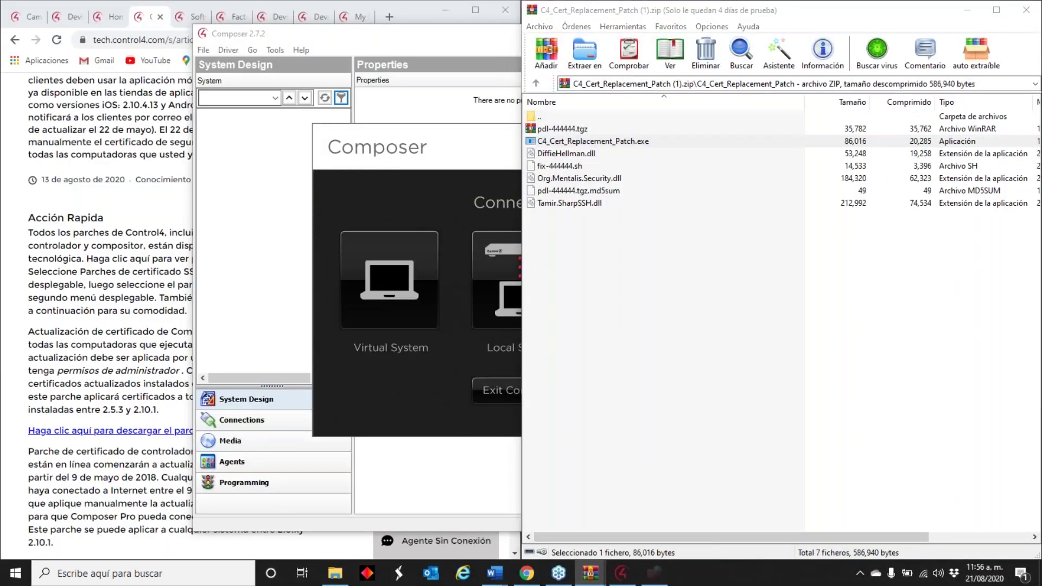
pyautogui.click(371, 346)
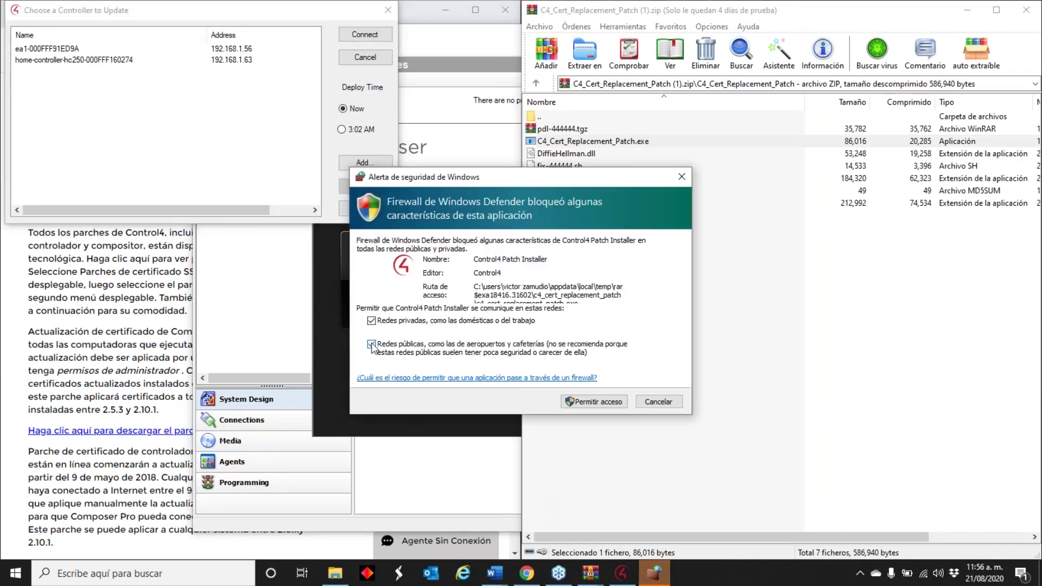
pyautogui.click(600, 403)
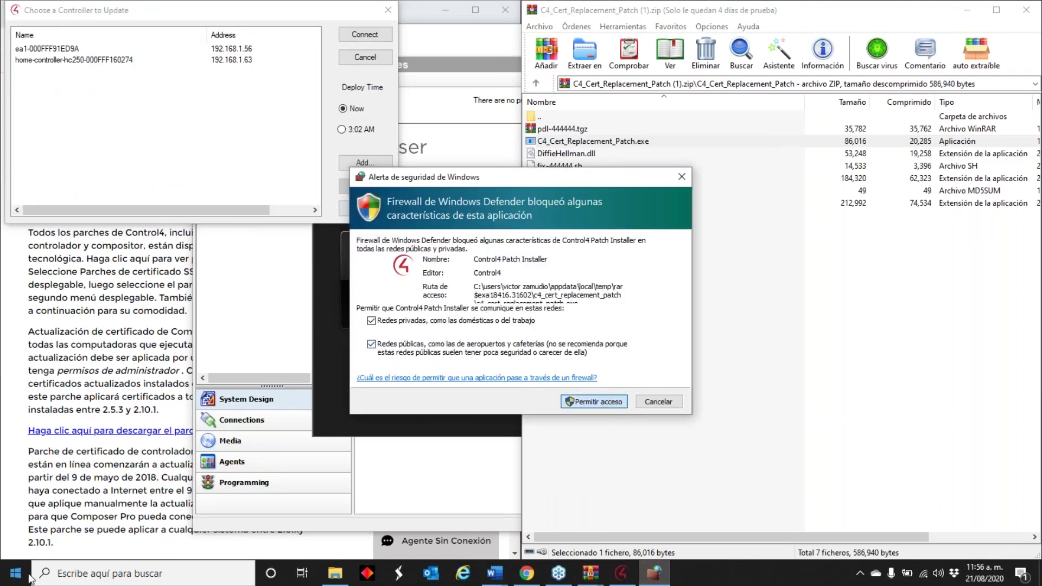
pyautogui.click(99, 61)
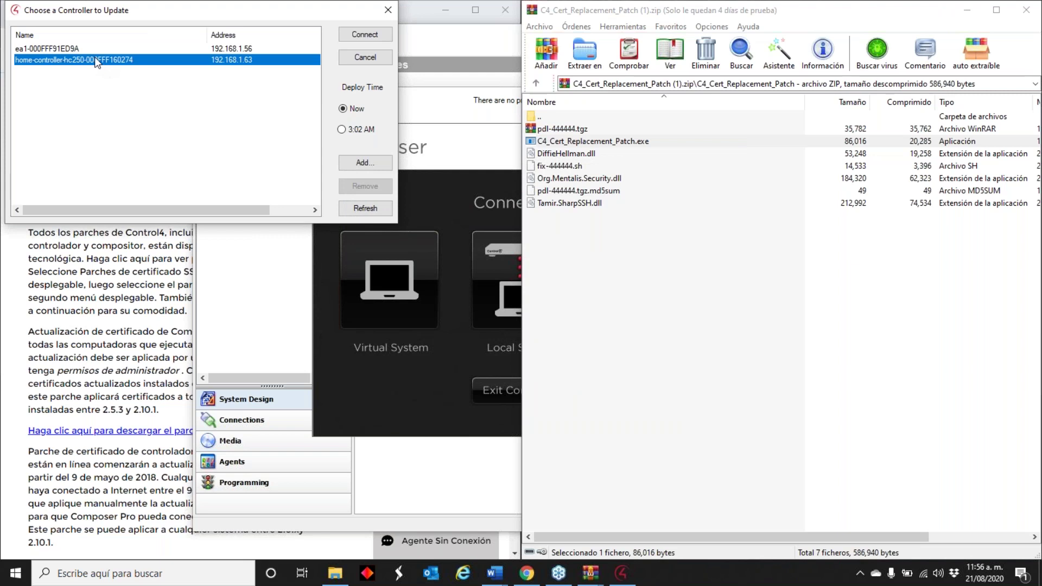
pyautogui.click(365, 35)
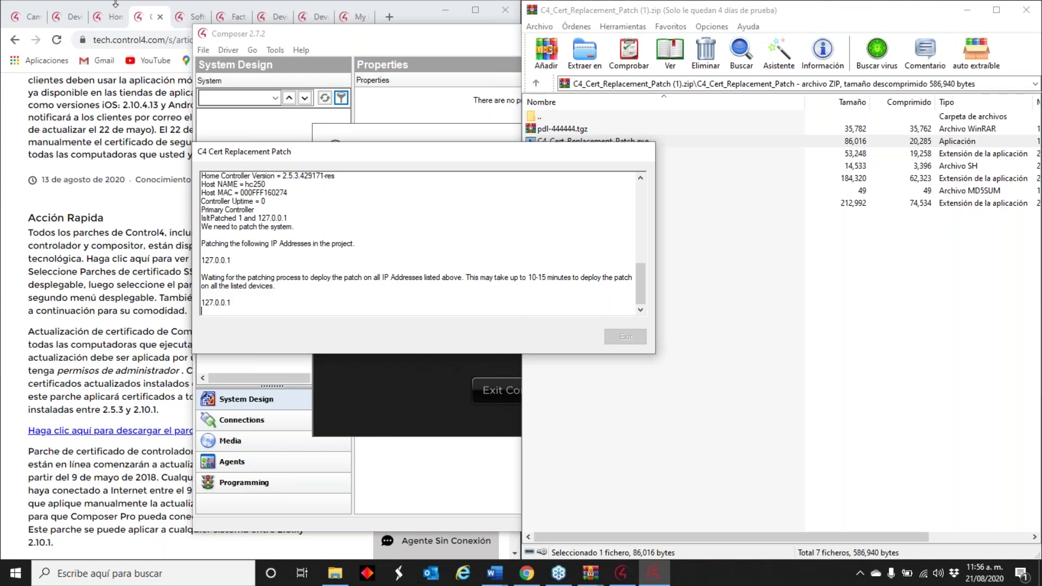
# - Leave the certificate patch running and return to Composer 2.7.2's Connect To screen
pyautogui.click(432, 47)
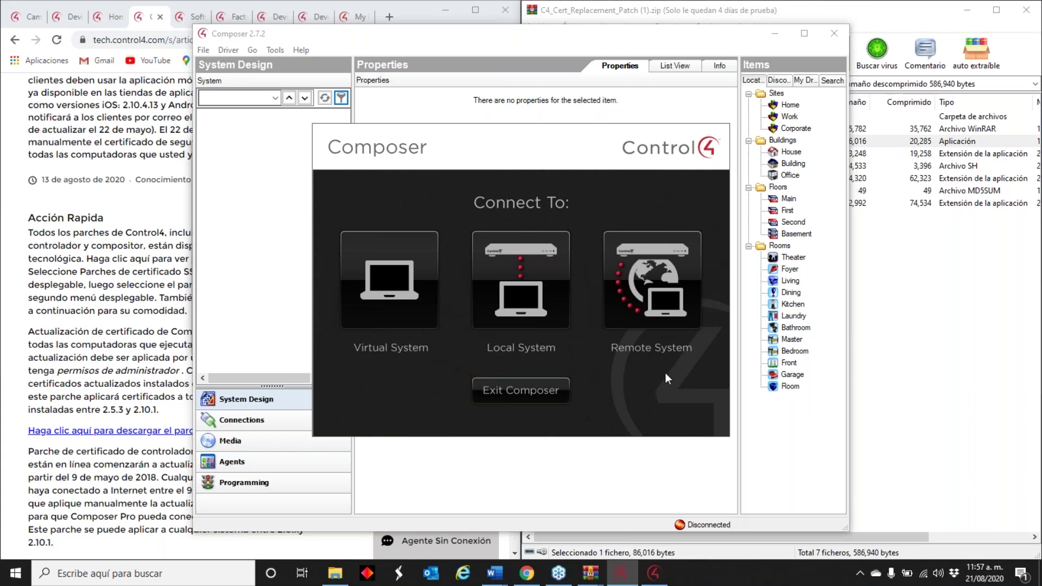
pyautogui.click(656, 573)
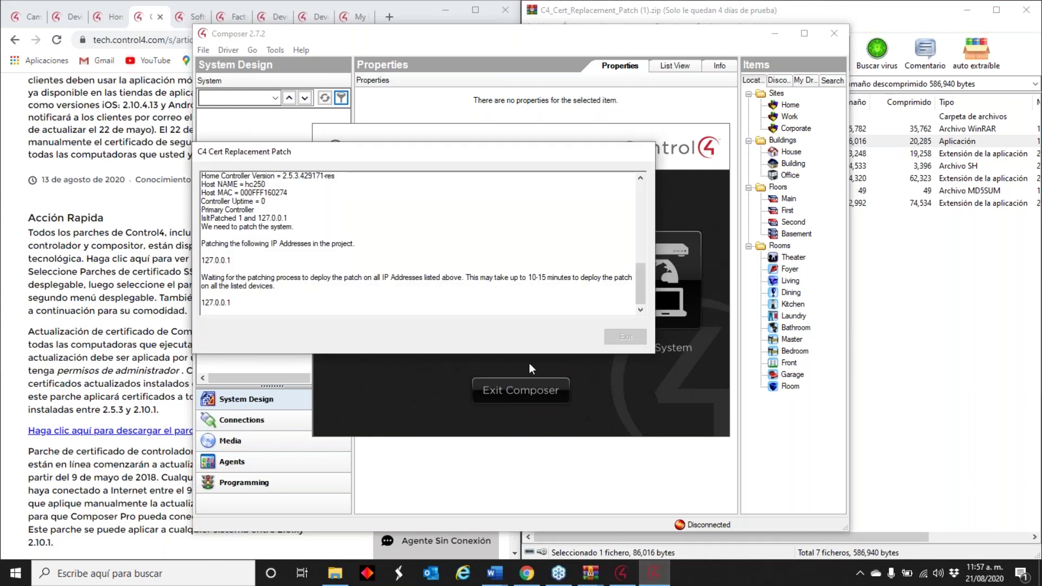
pyautogui.click(691, 506)
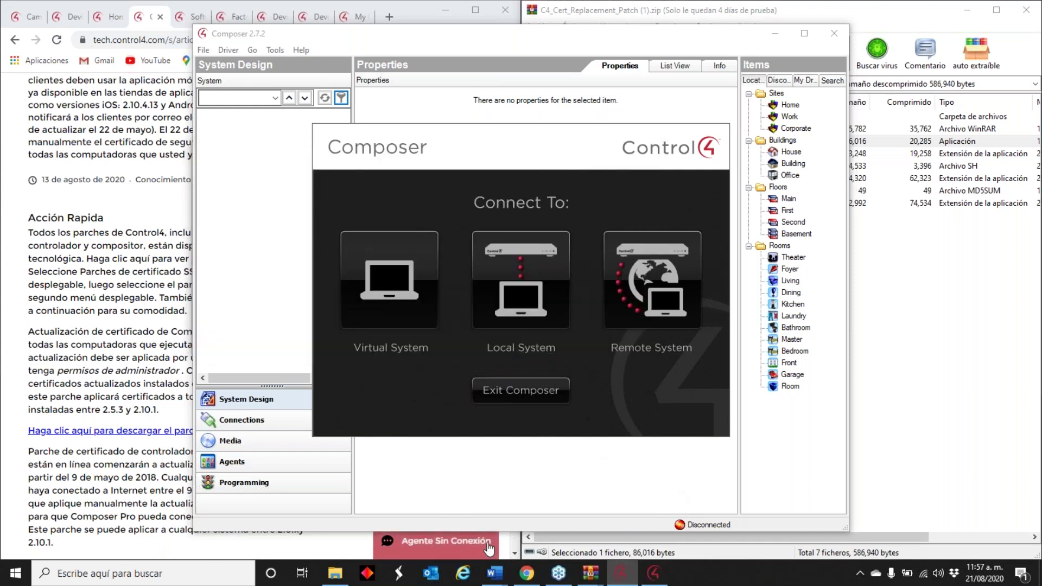
# - Search Windows for '2.10.' to find the installed Composer 2.10.6
pyautogui.click(71, 581)
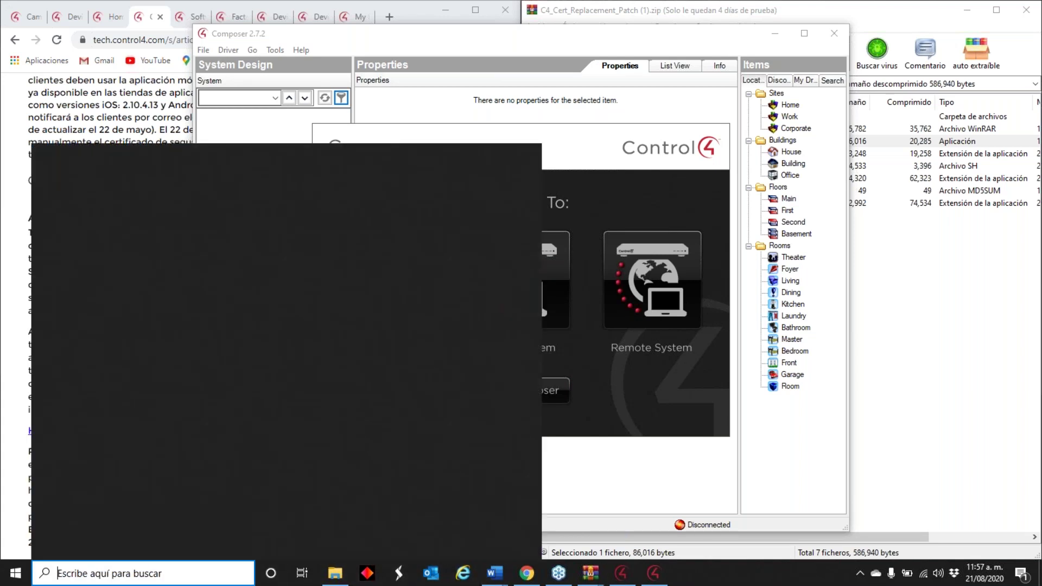
pyautogui.write('2.10')
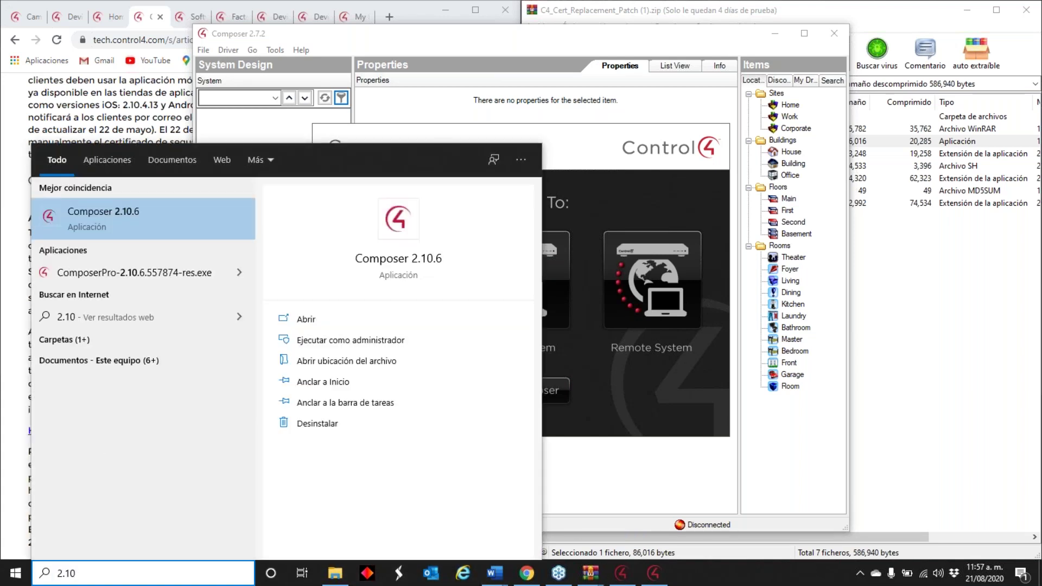
pyautogui.write('.')
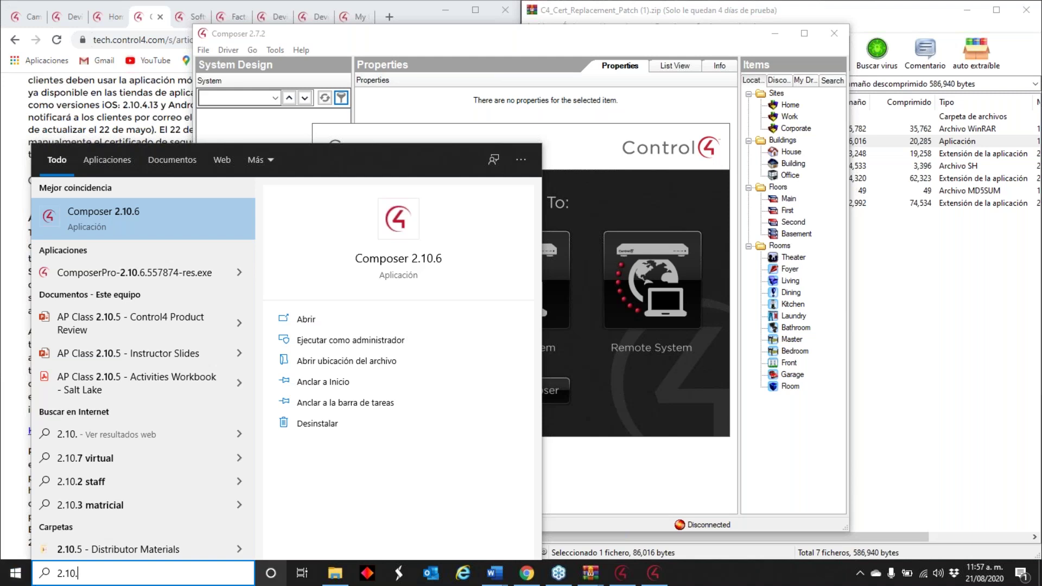
# - Acknowledge the patch's success message and exit the C4 Cert Replacement Patch tool
pyautogui.click(642, 577)
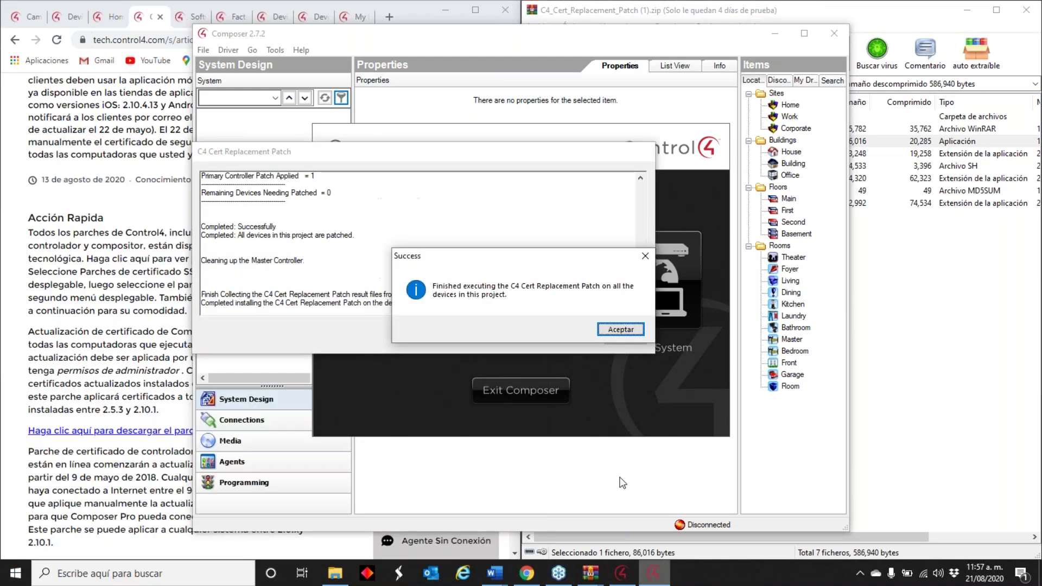
pyautogui.click(630, 330)
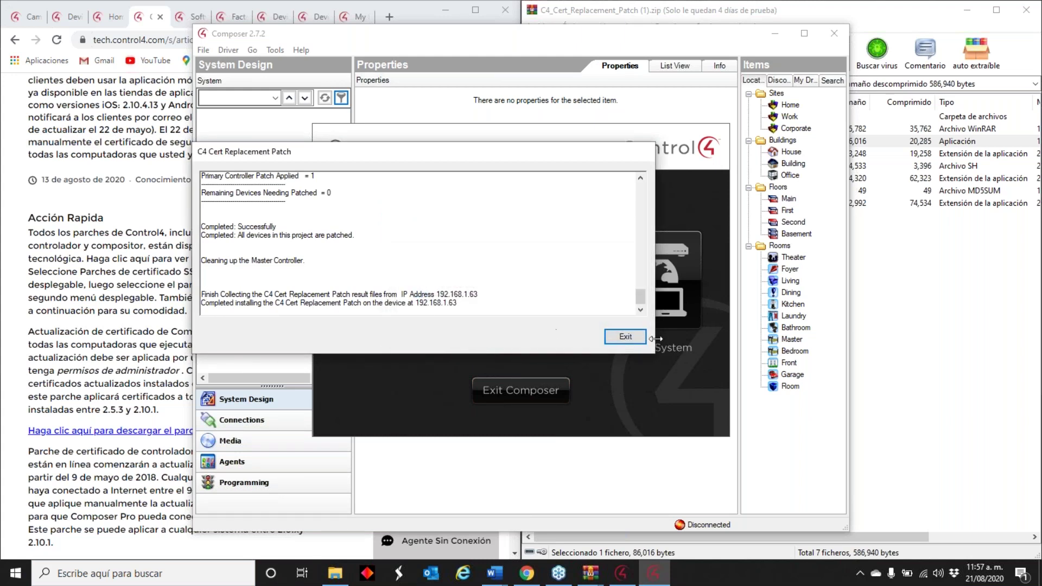
pyautogui.click(625, 337)
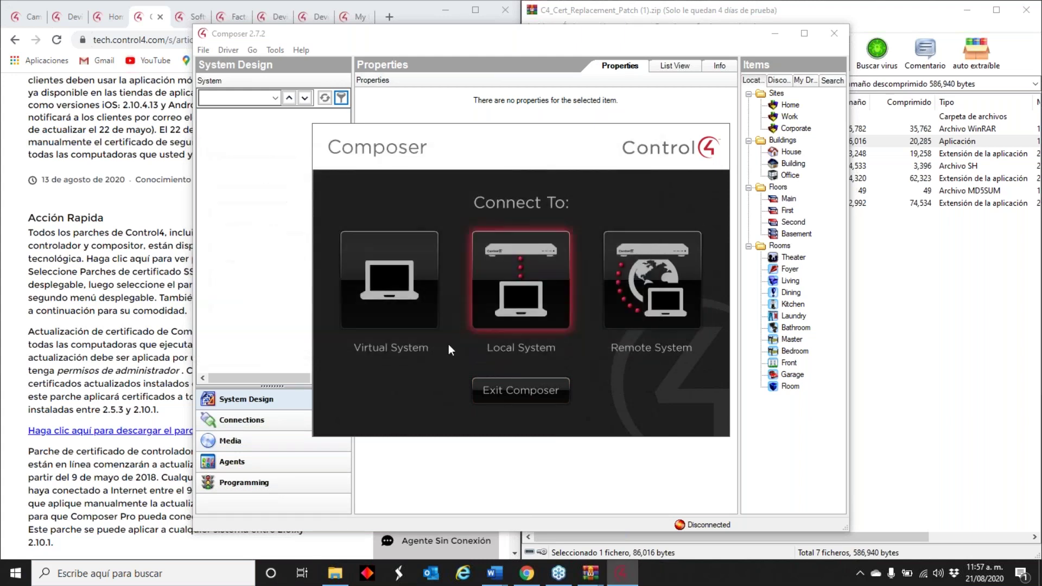
# - Connect to home-controller-hc250 on the local network, dismiss the authentication error and retry
pyautogui.click(537, 271)
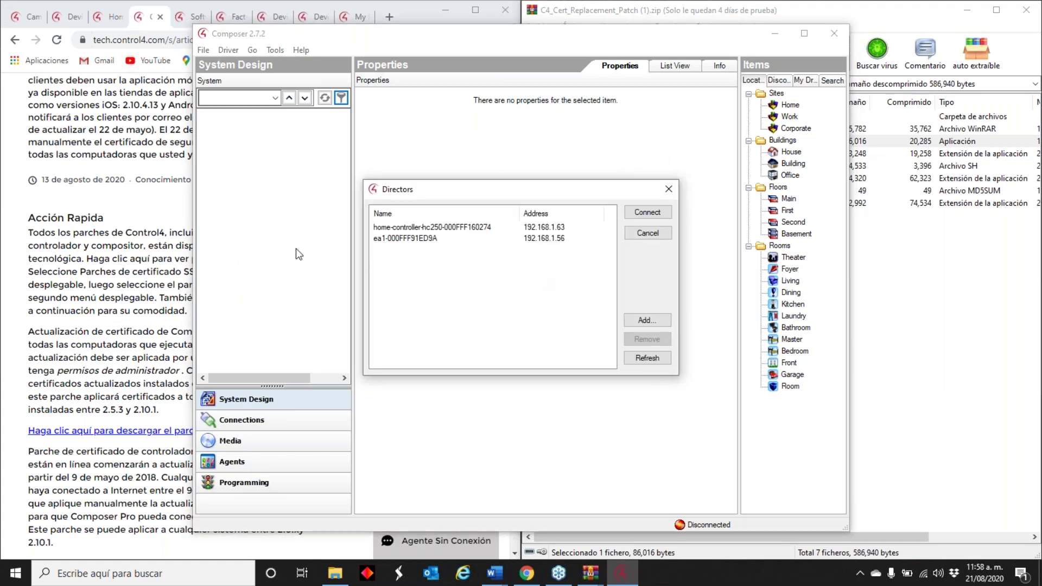
pyautogui.click(422, 227)
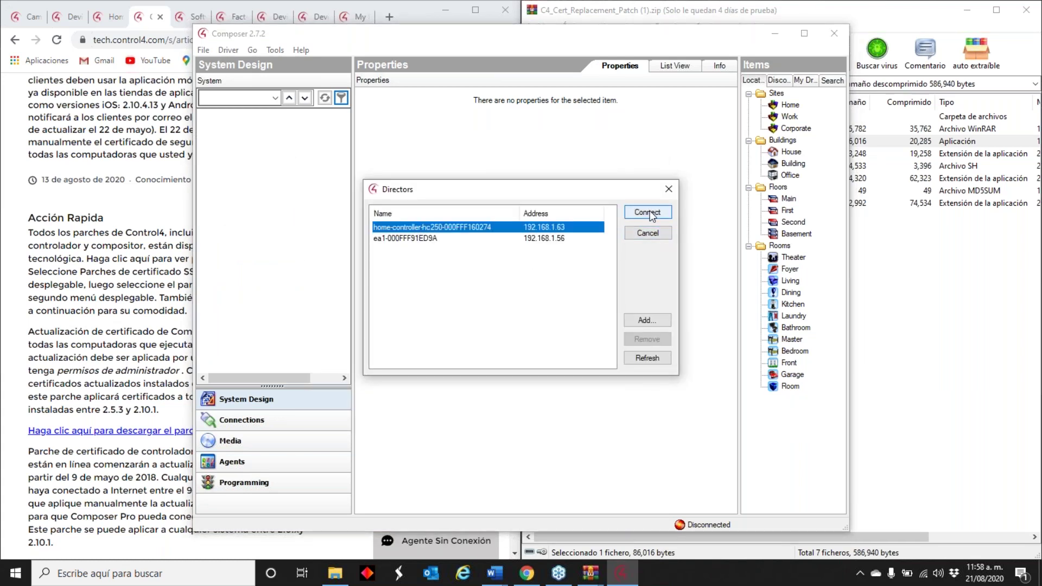
pyautogui.click(653, 216)
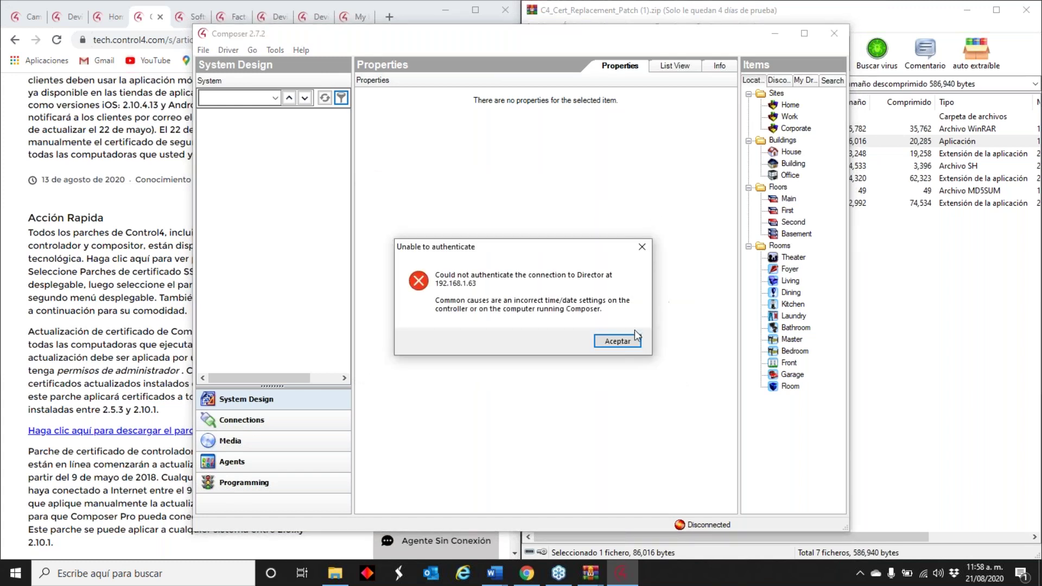
pyautogui.click(617, 340)
pyautogui.click(495, 265)
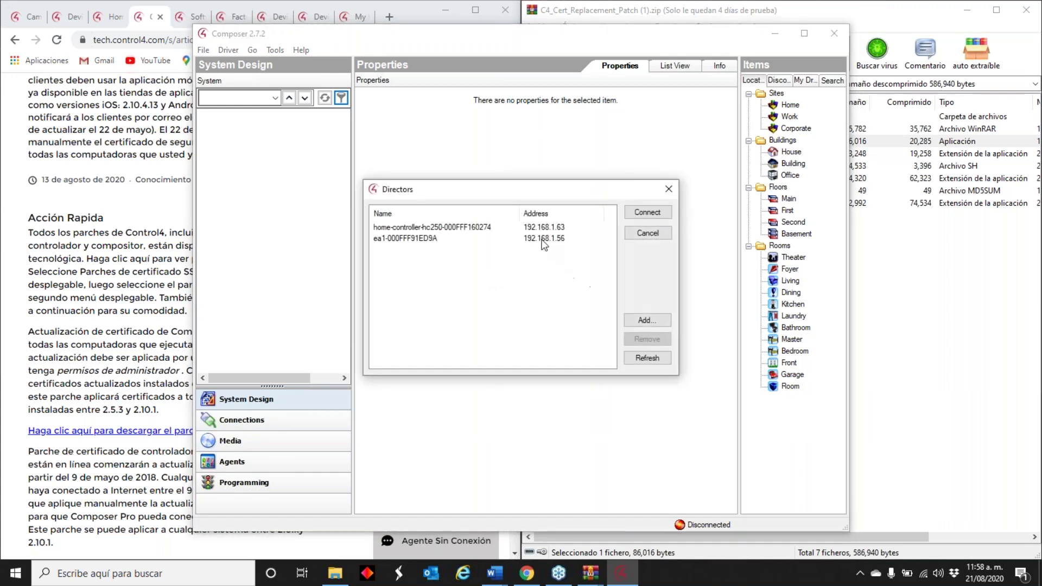
pyautogui.click(659, 212)
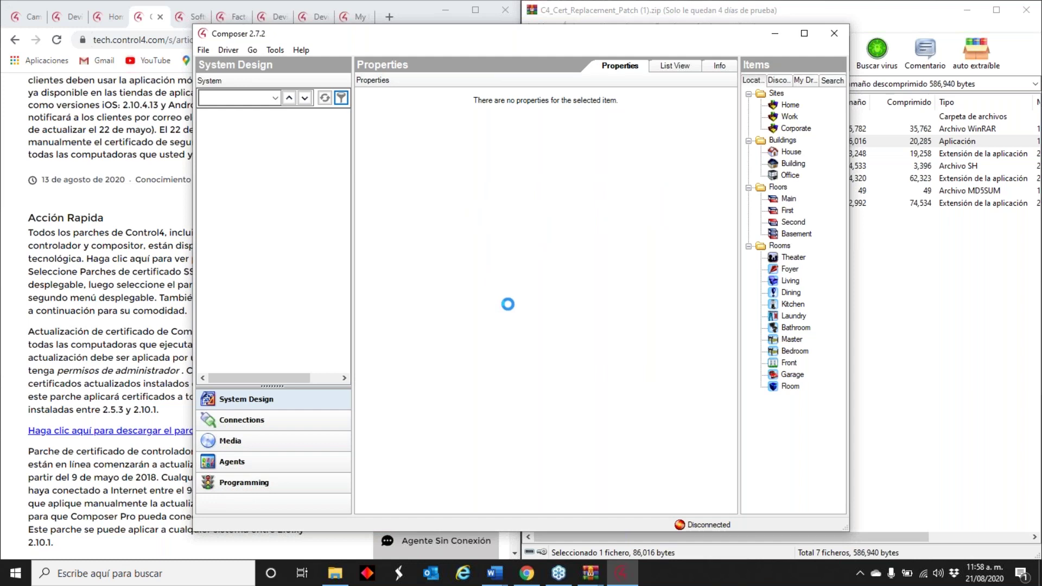
# - Dismiss the authentication error again and clear a started Windows search
pyautogui.click(617, 340)
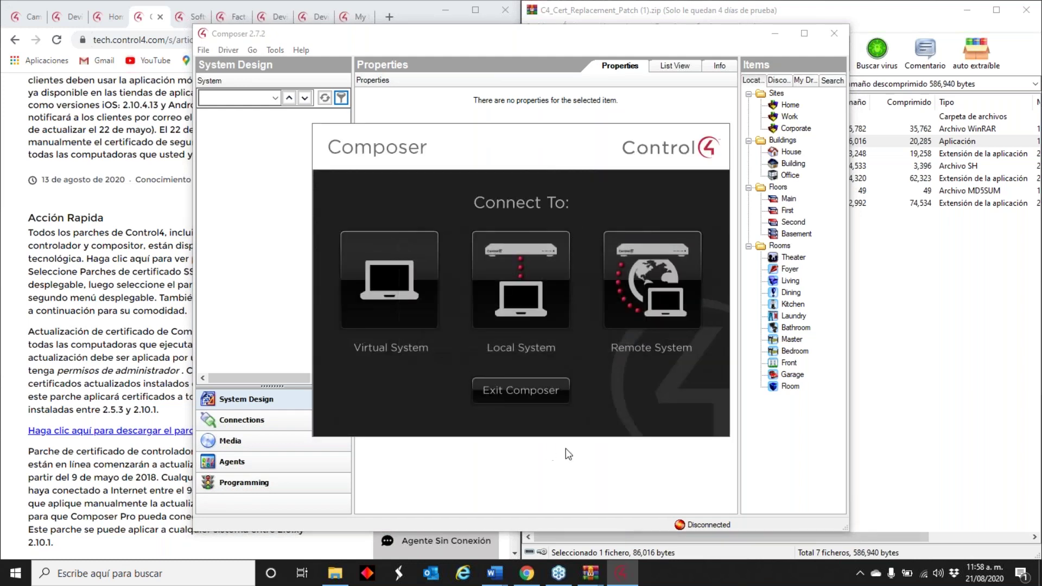
pyautogui.click(251, 581)
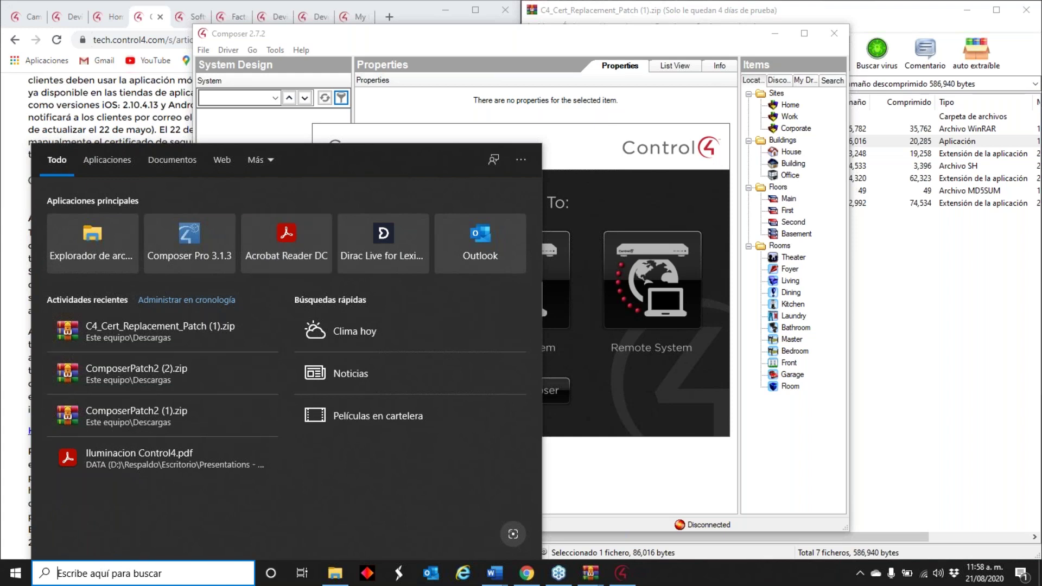
pyautogui.write('i,')
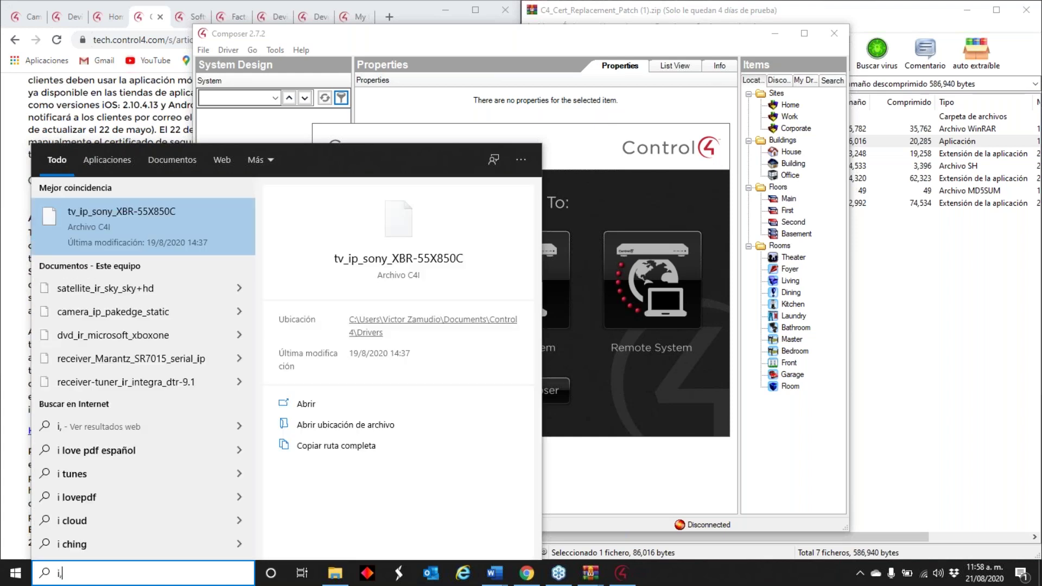
pyautogui.press('BackSpace')
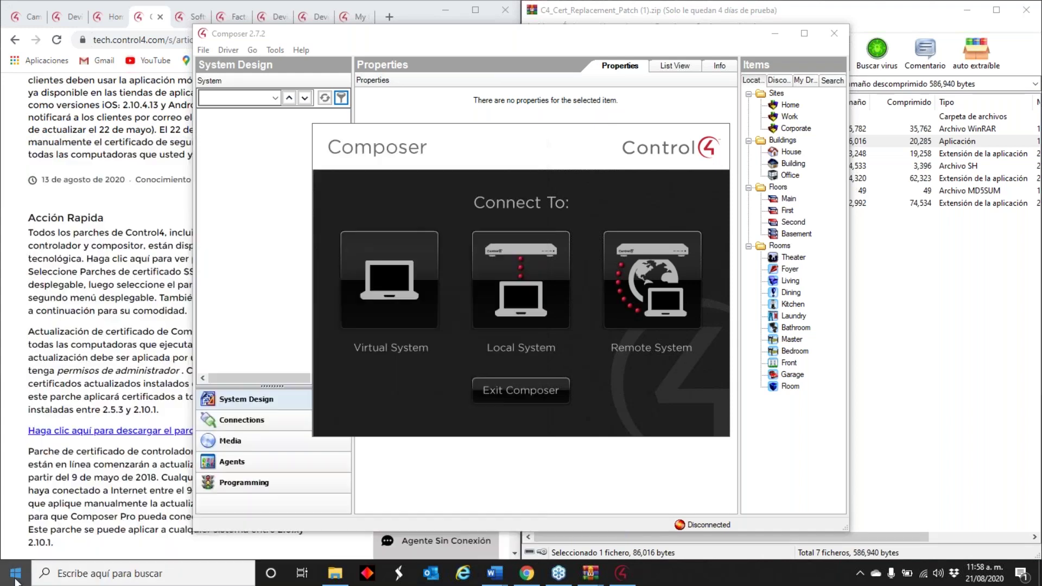
# - Launch C4 Device Image Updater from the Start menu's Control4 folder, then close it
pyautogui.click(16, 573)
pyautogui.scroll(-5, 87, 409)
pyautogui.click(154, 338)
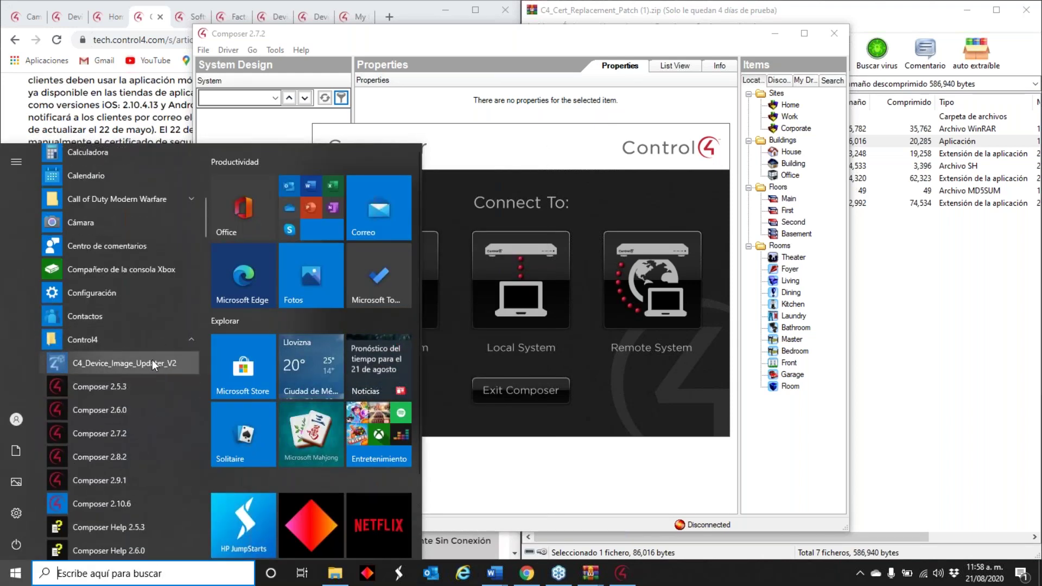
pyautogui.click(152, 363)
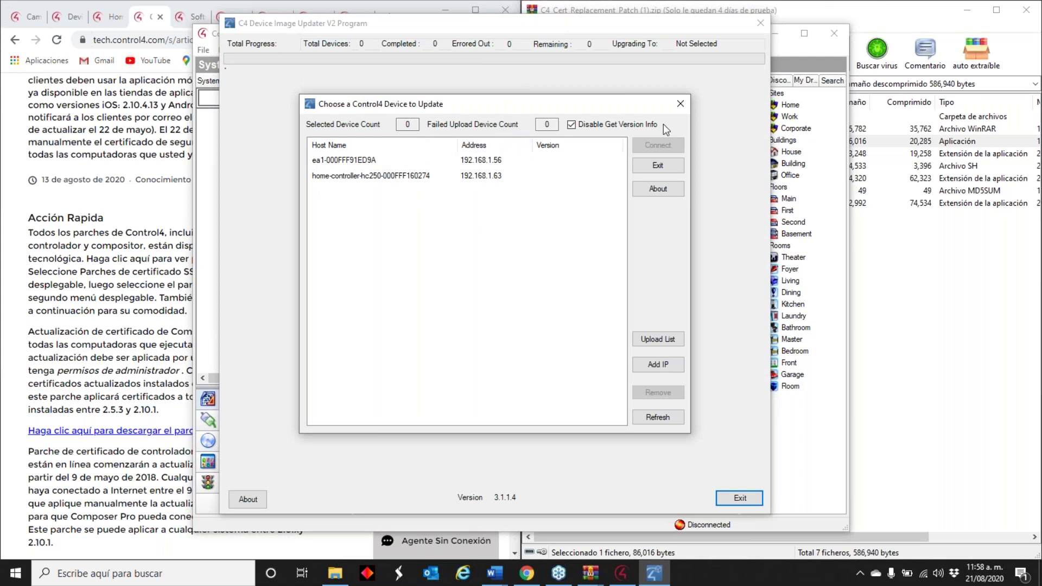
pyautogui.click(678, 101)
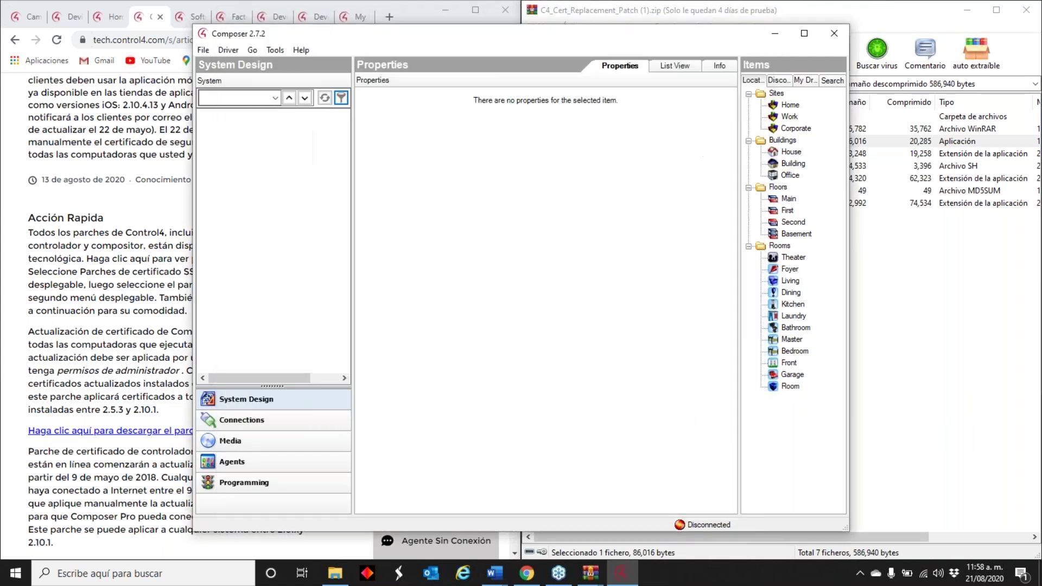
pyautogui.click(524, 395)
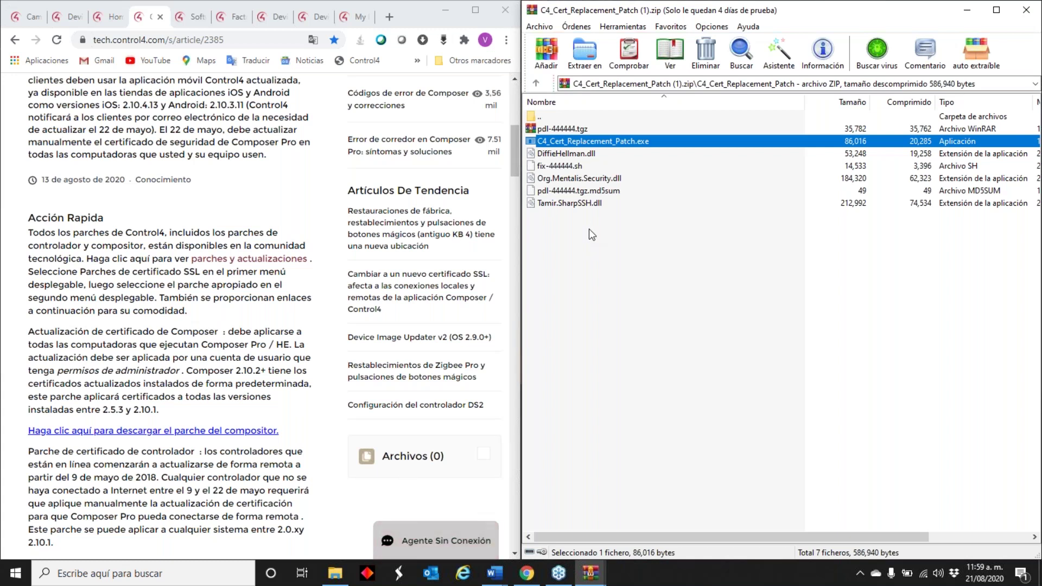
# - Switch to the browser showing the Control4 SSL certificate article
pyautogui.click(19, 14)
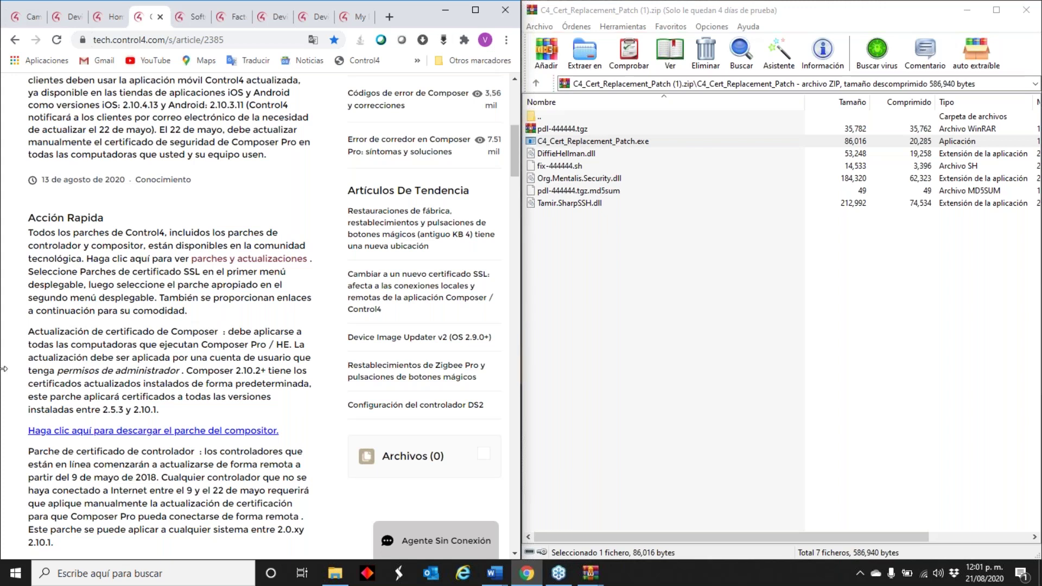
# - Launch Composer 2.5.3 and connect it to the HC-250 Director at 192.168.1.63
pyautogui.click(114, 577)
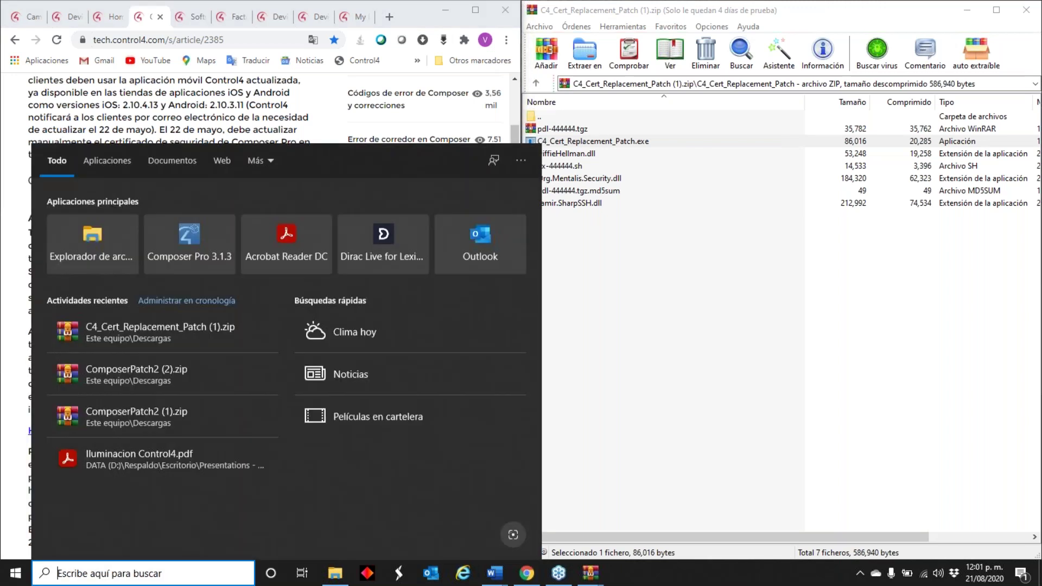
pyautogui.write('2.5.')
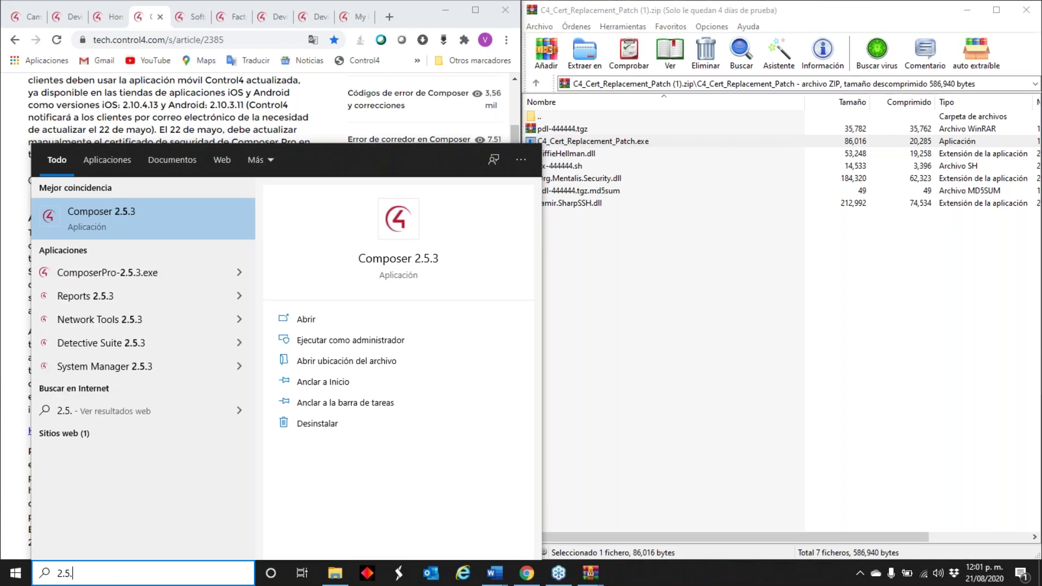
pyautogui.write('3')
pyautogui.press('Escape')
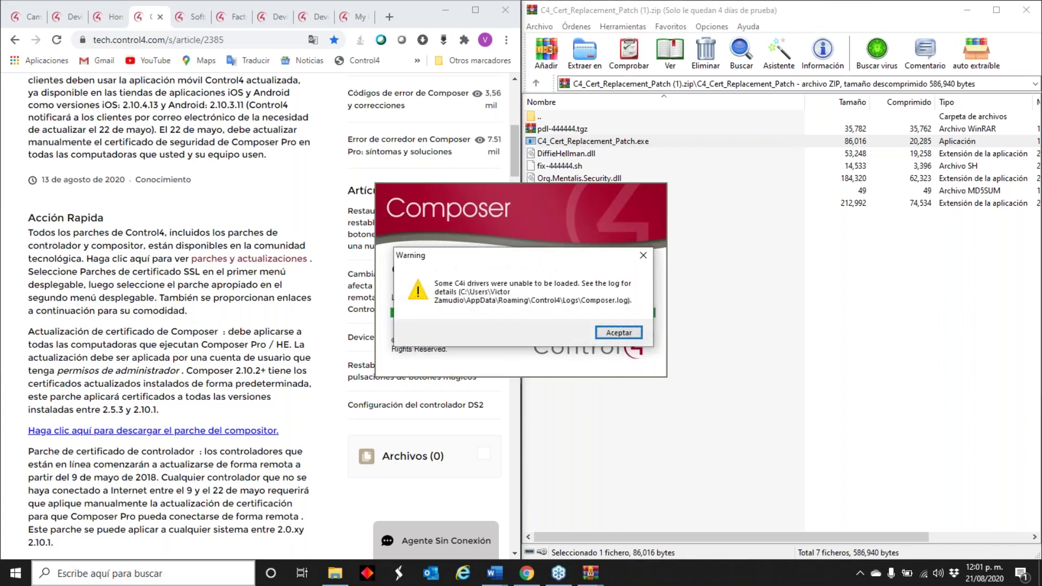
pyautogui.click(643, 255)
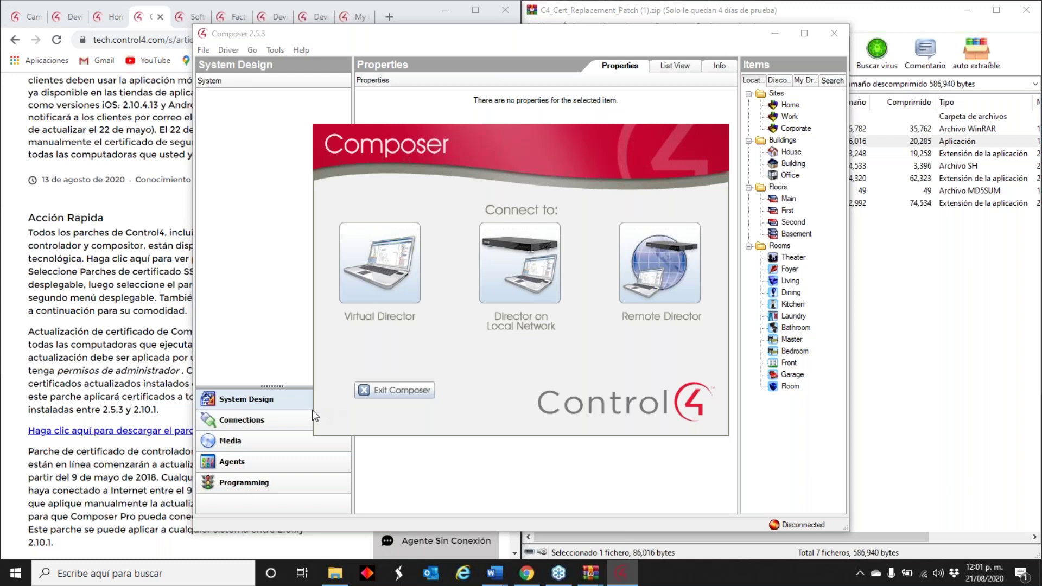
pyautogui.click(514, 265)
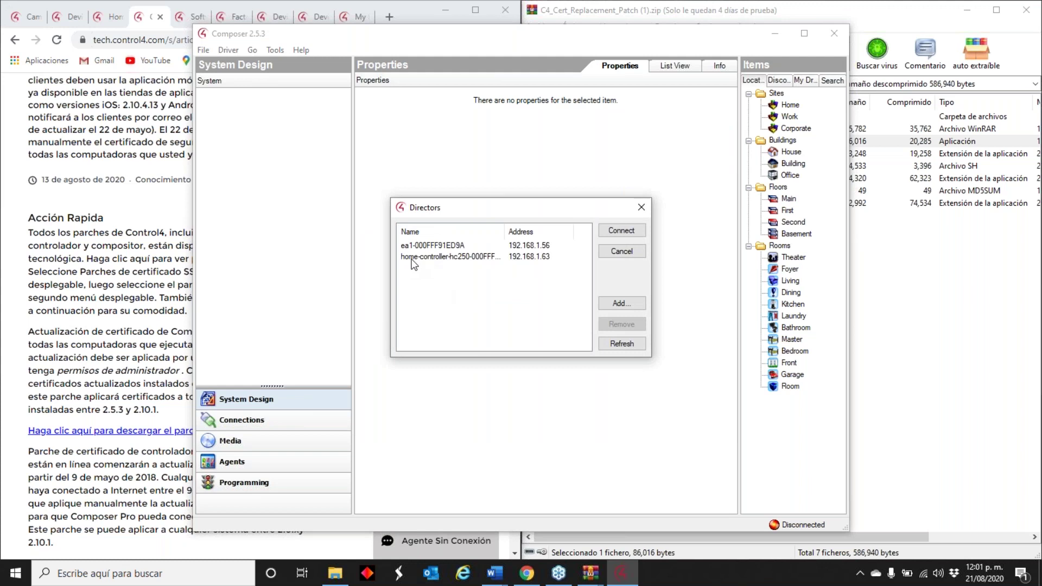
pyautogui.click(499, 259)
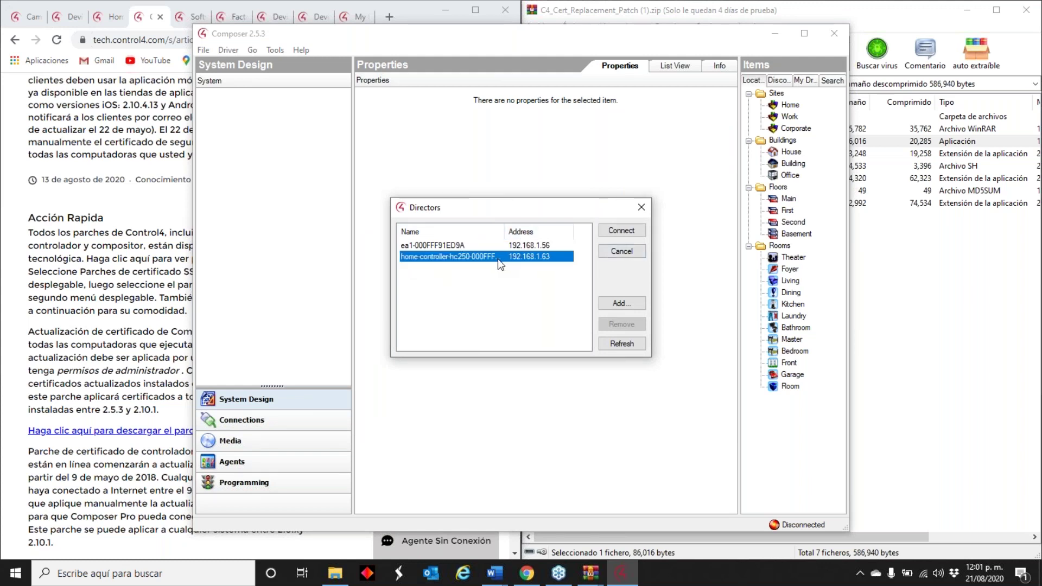
pyautogui.click(621, 230)
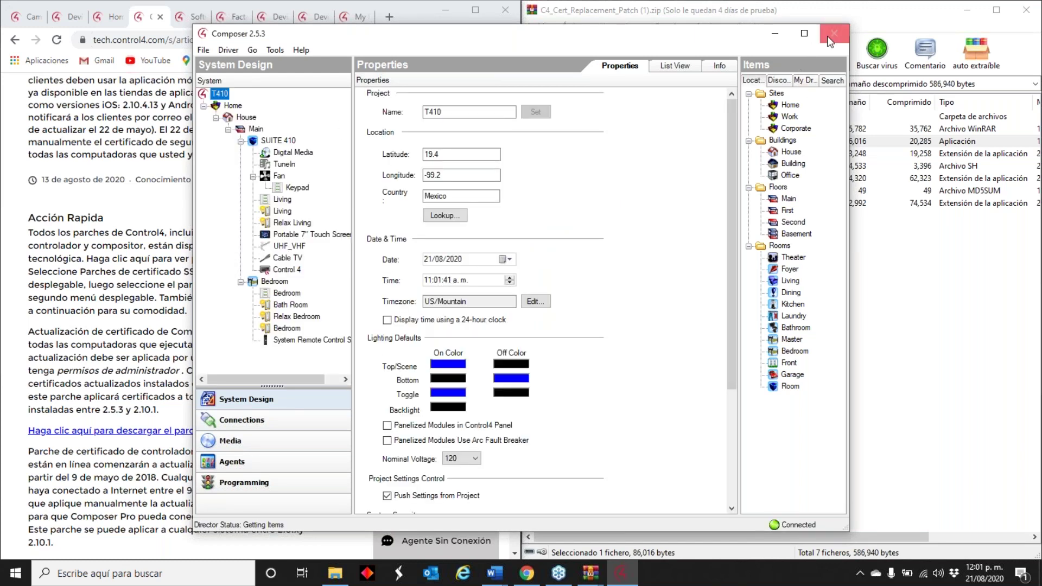
# - Close Composer 2.5.3 without backing up the project
pyautogui.click(827, 34)
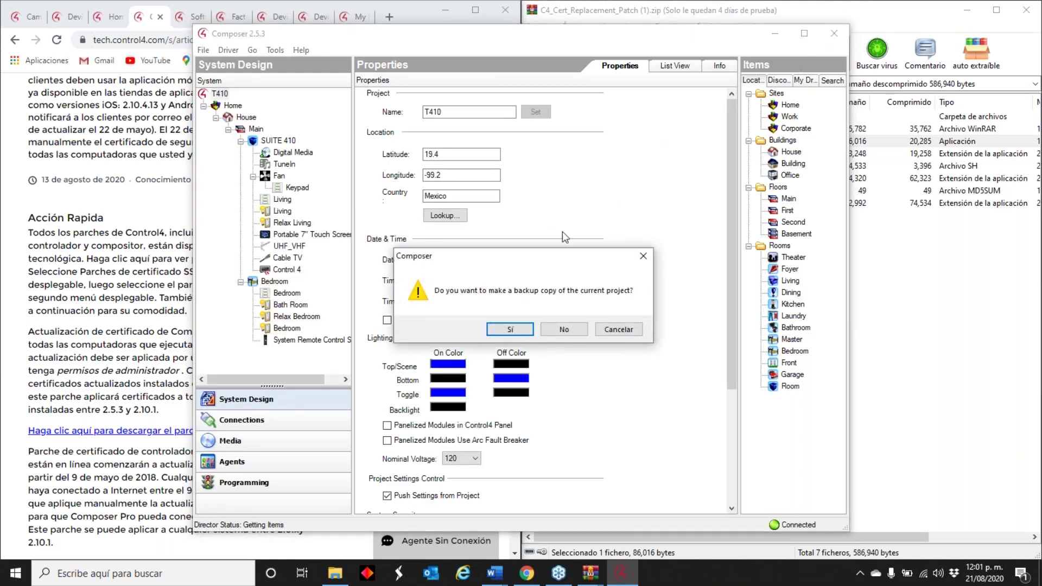
pyautogui.click(581, 331)
pyautogui.click(147, 574)
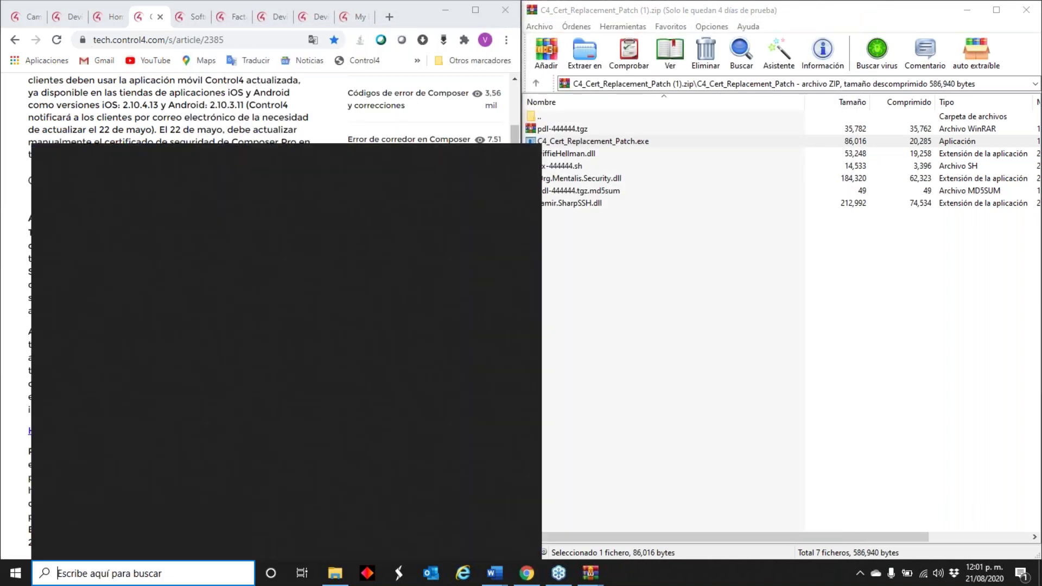
# - Launch Composer 2.7.2, connect to the HC-250 at 192.168.1.63, and accept the read-only warning
pyautogui.write('2.7.2')
pyautogui.press('Return')
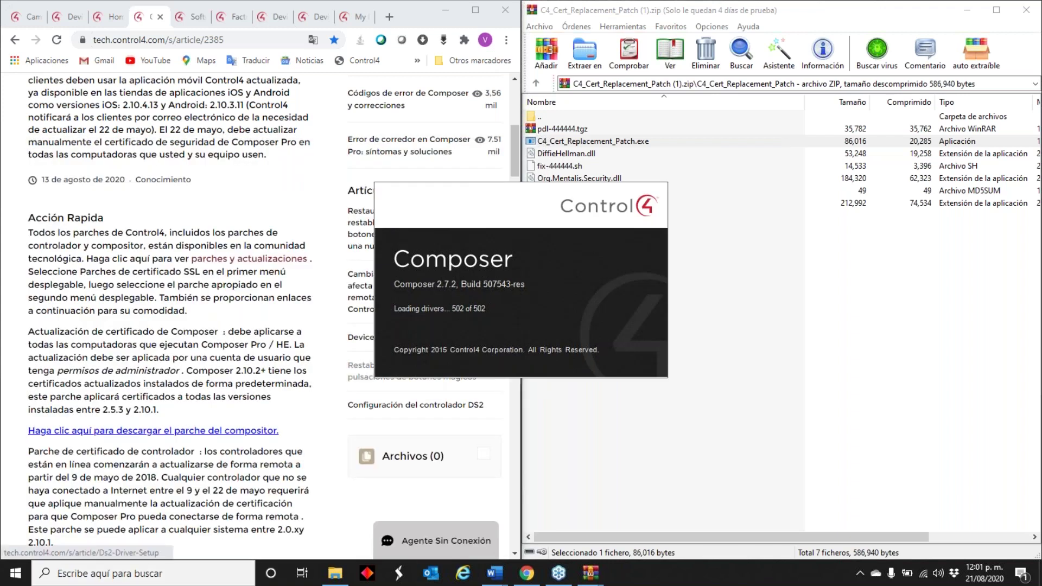
pyautogui.click(540, 261)
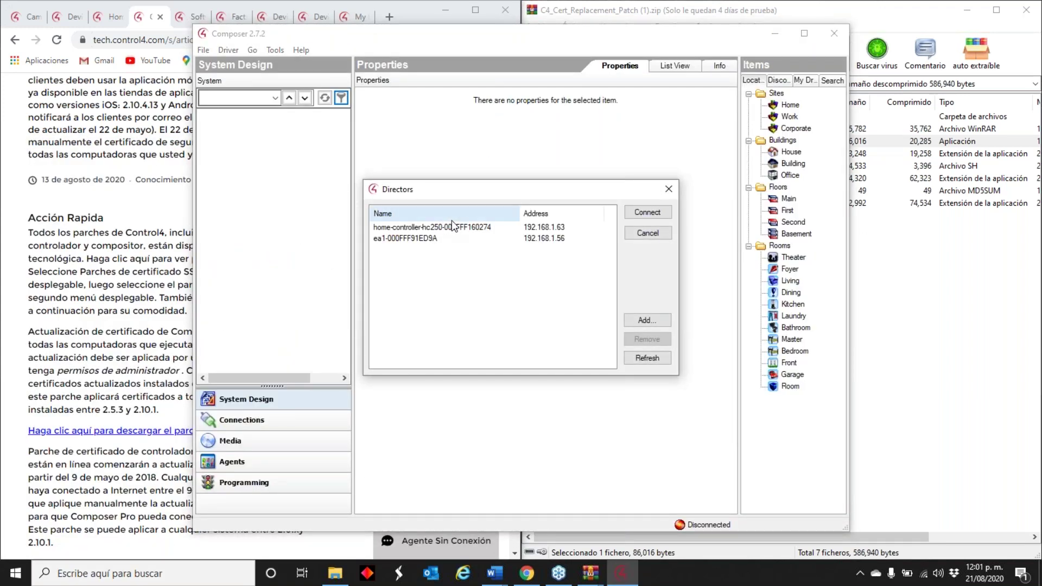
pyautogui.click(541, 228)
pyautogui.click(646, 212)
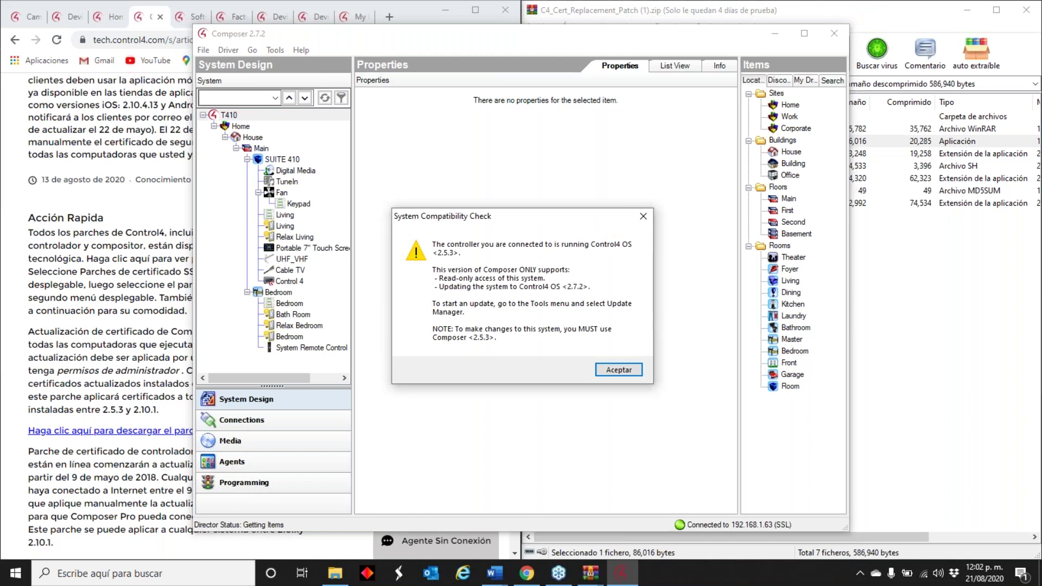
pyautogui.click(619, 370)
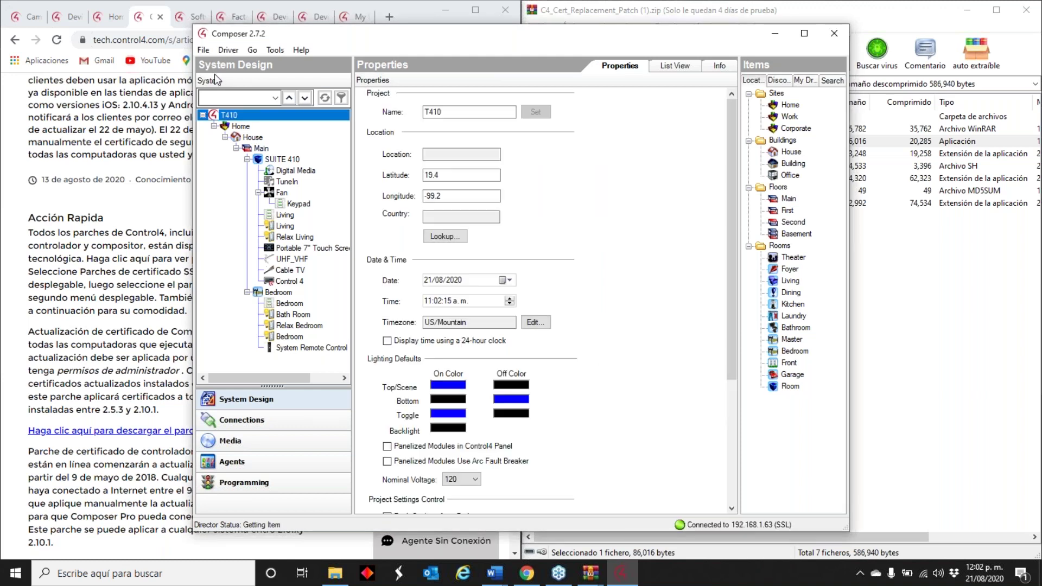
# - In Update Manager, begin the OS update to 2.9.1, declining the project backup
pyautogui.click(275, 50)
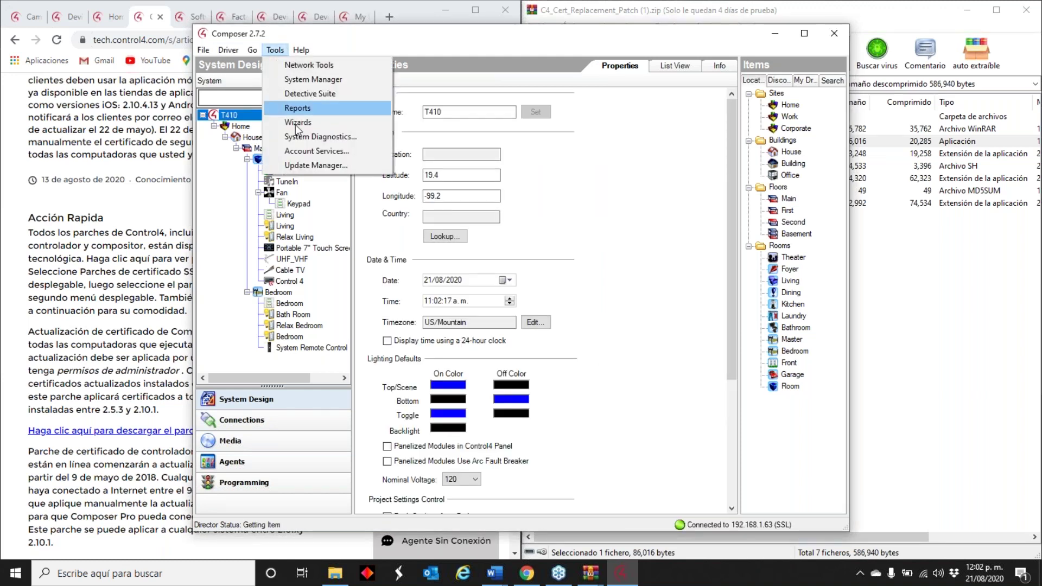
pyautogui.click(360, 169)
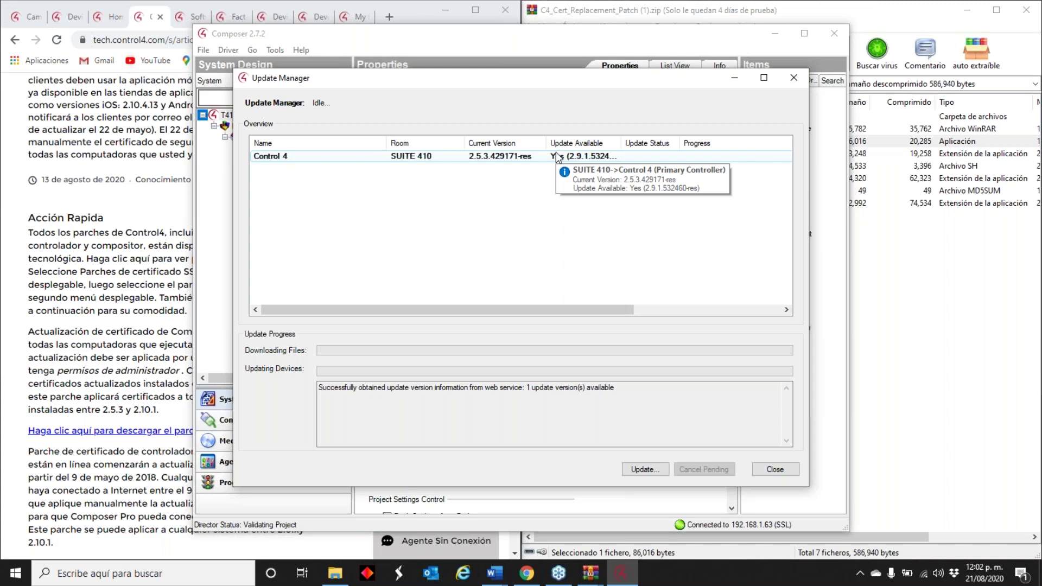
pyautogui.click(646, 470)
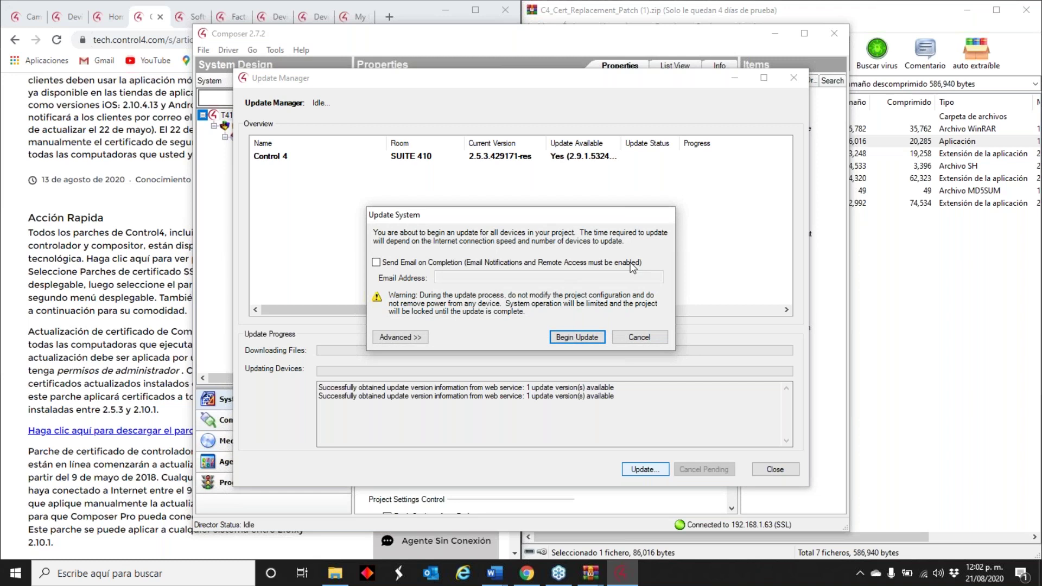
pyautogui.click(577, 337)
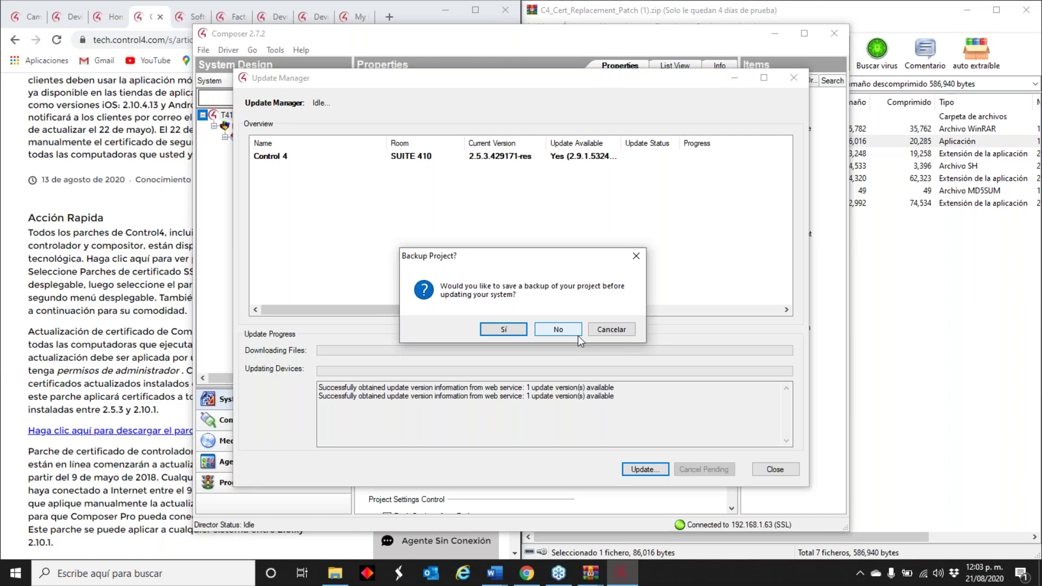
pyautogui.click(559, 329)
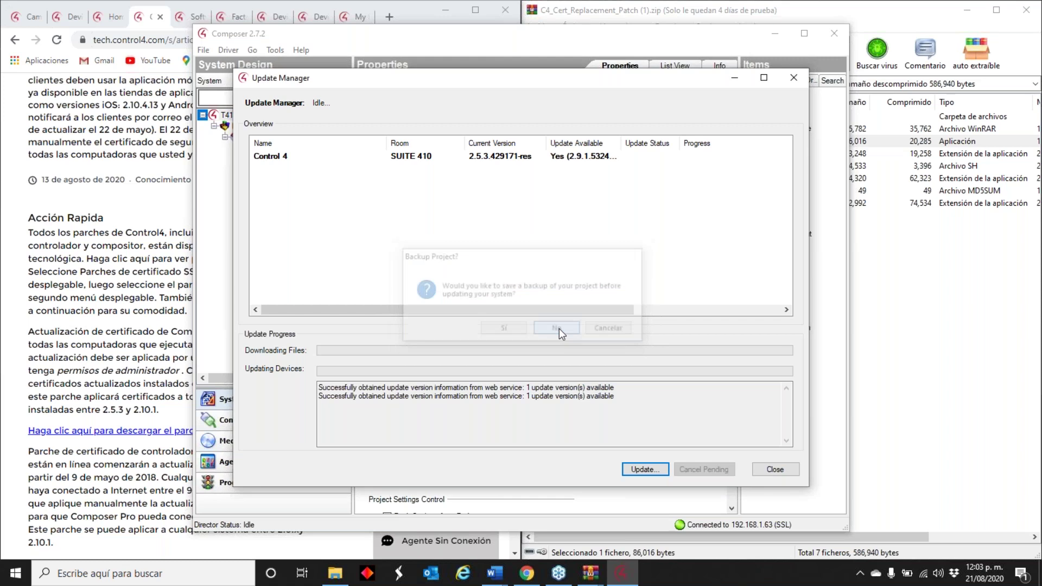
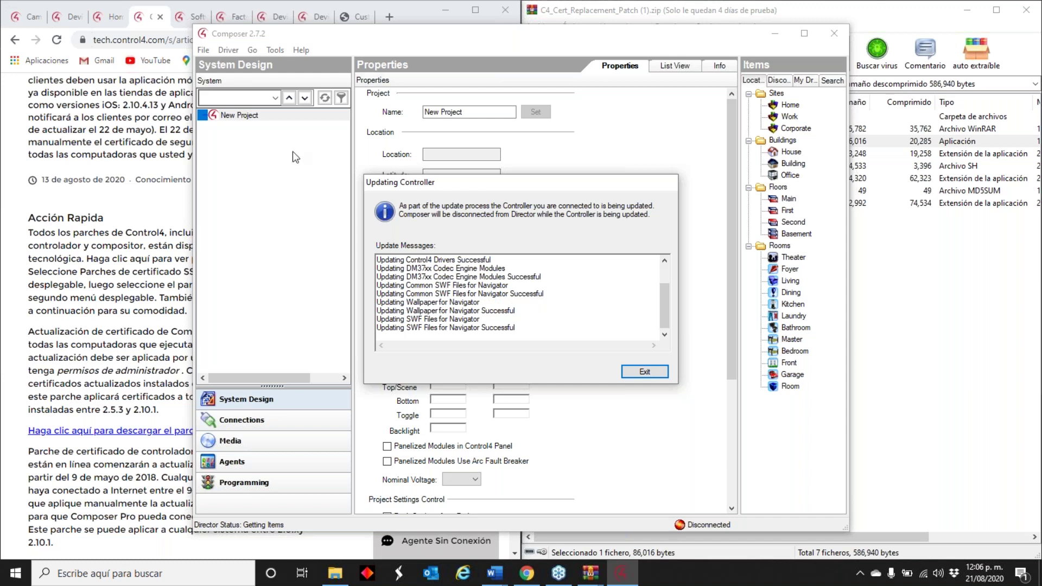
# - Bring Chrome forward and close the leftover Control4 article tabs, including Device Image Updater and Device Reset & Restores
pyautogui.click(354, 16)
pyautogui.click(354, 17)
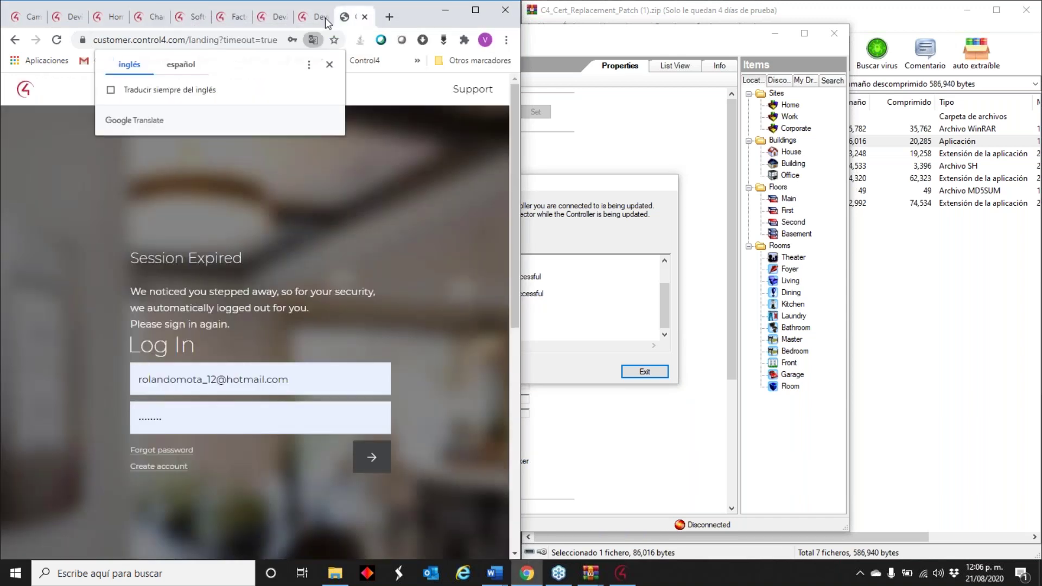
pyautogui.click(24, 17)
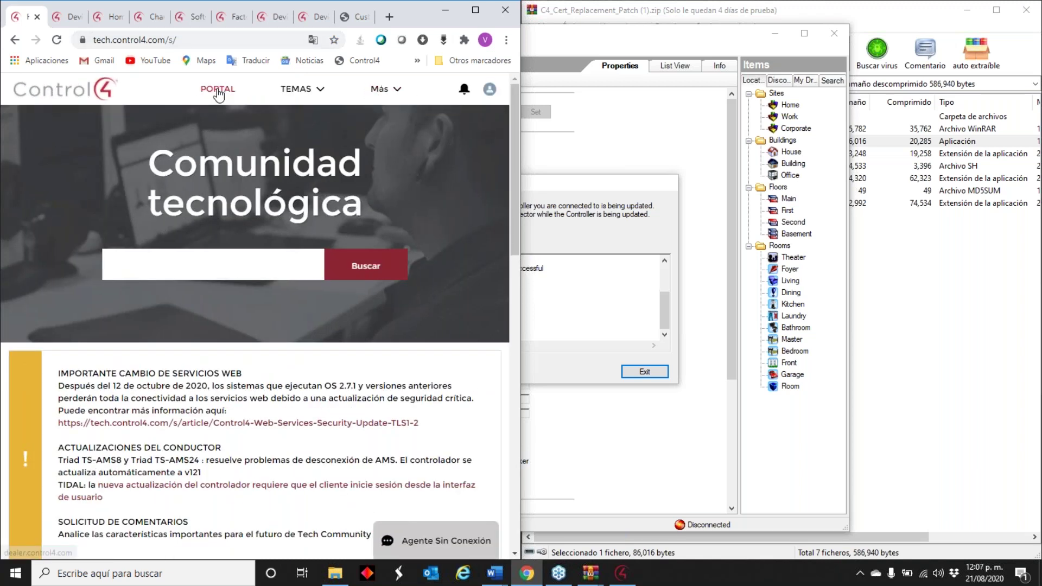
pyautogui.click(69, 17)
pyautogui.click(79, 16)
pyautogui.click(78, 16)
pyautogui.click(79, 16)
pyautogui.click(79, 17)
pyautogui.click(79, 16)
pyautogui.click(79, 17)
pyautogui.click(79, 17)
pyautogui.click(35, 16)
# - Load dealer.control4.com in a new tab, shift the window right, and expand the portal's Support navigation
pyautogui.click(102, 17)
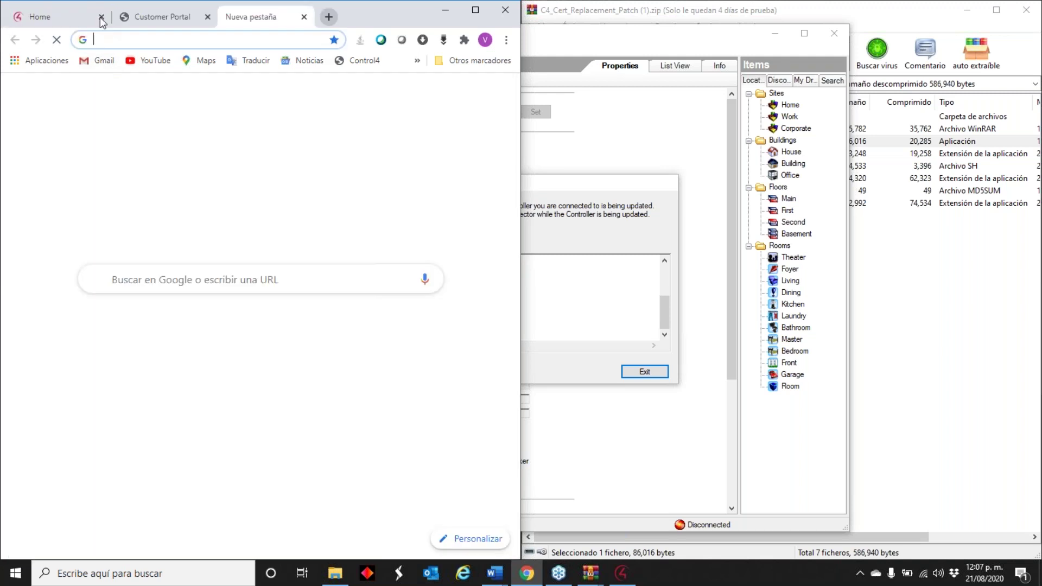
pyautogui.click(187, 339)
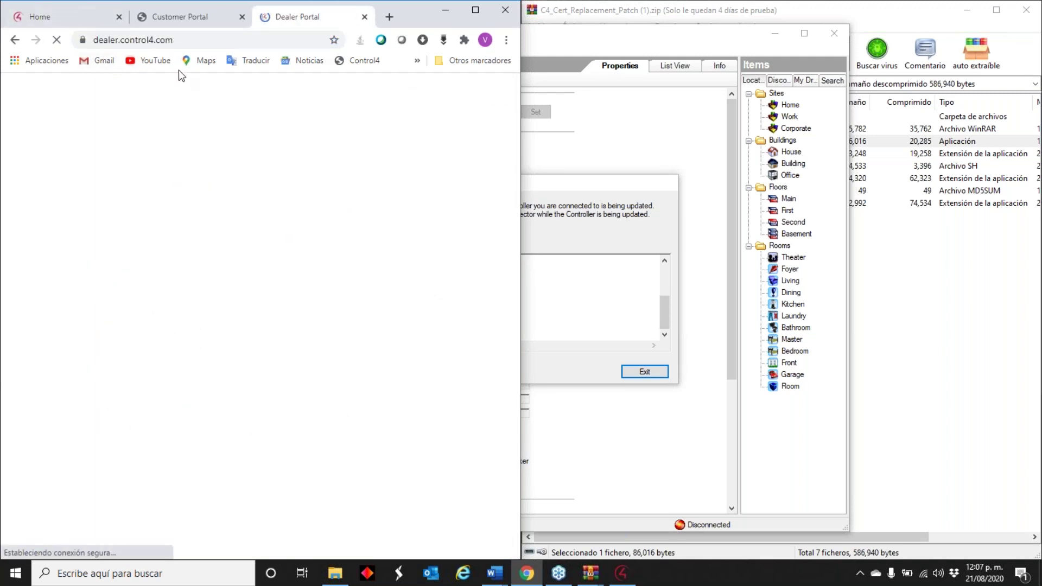
pyautogui.moveTo(415, 18); pyautogui.dragTo(671, 14)
pyautogui.click(257, 93)
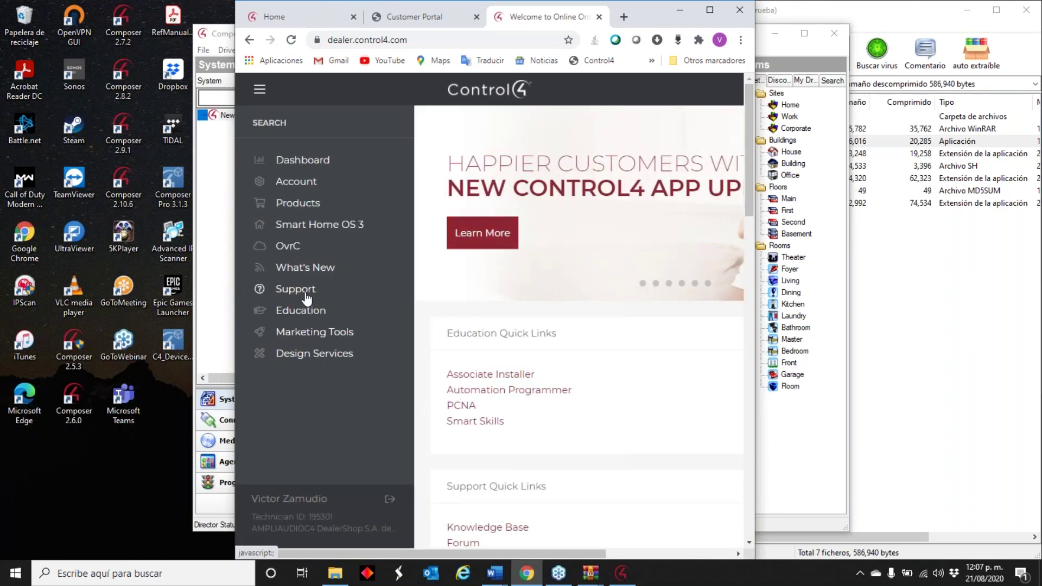
pyautogui.click(279, 289)
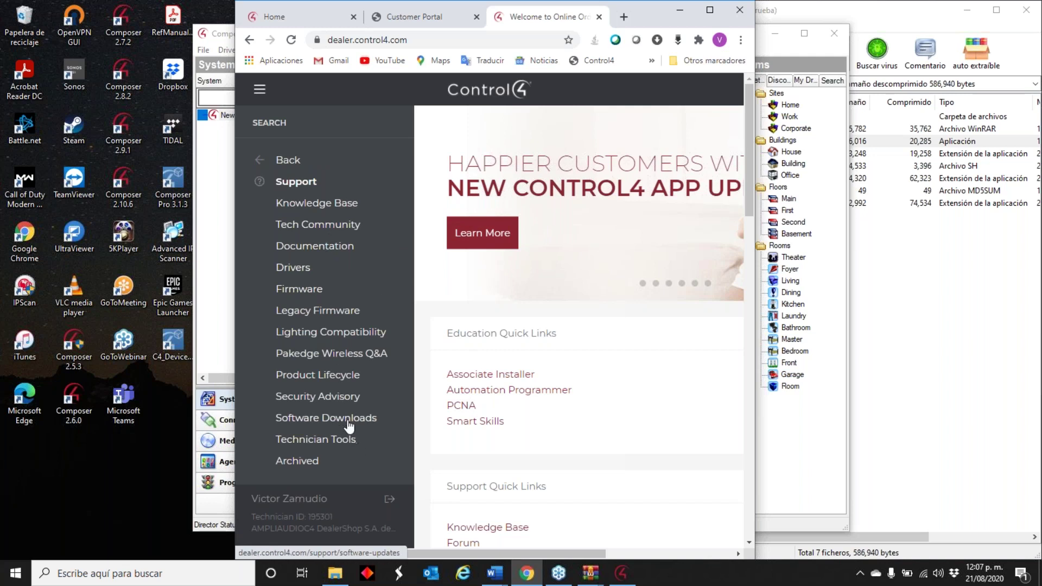
# - Open OS 3.1.3 Release Notes from Software Downloads' Resources and submit the dealer validation login
pyautogui.click(348, 419)
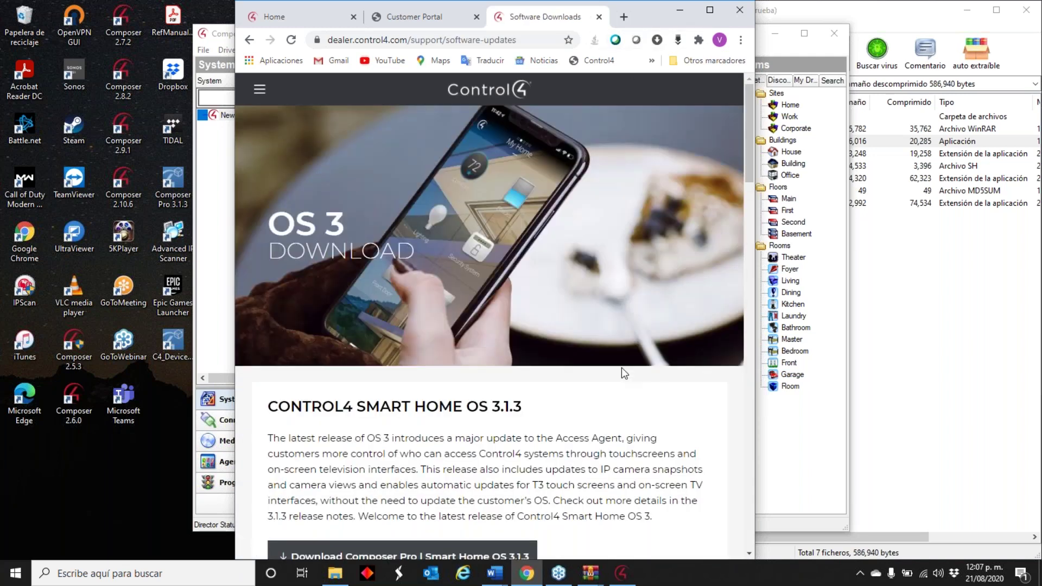
pyautogui.scroll(-8, 600, 365)
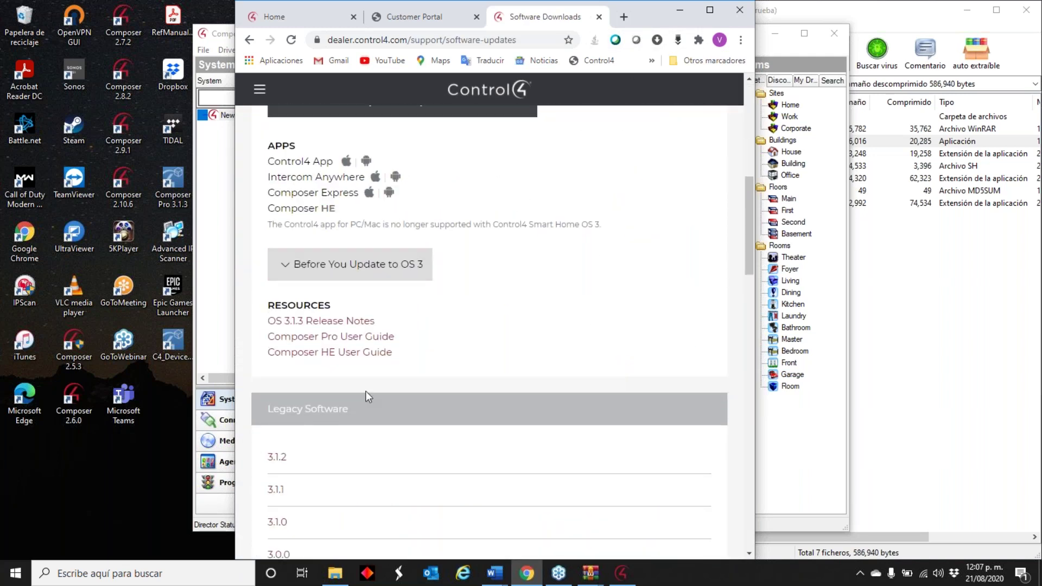
pyautogui.scroll(-2, 415, 390)
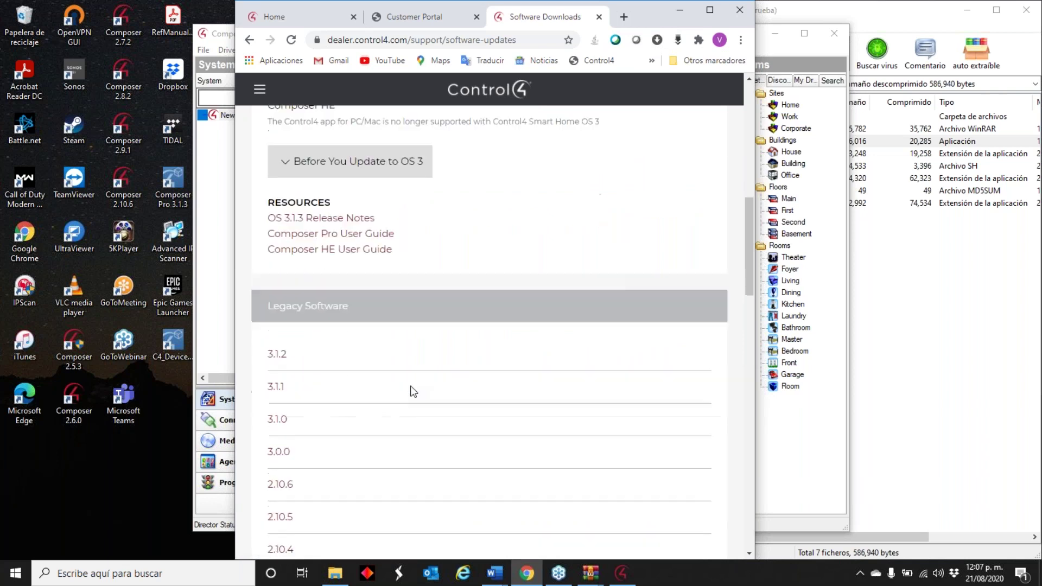
pyautogui.scroll(1, 349, 272)
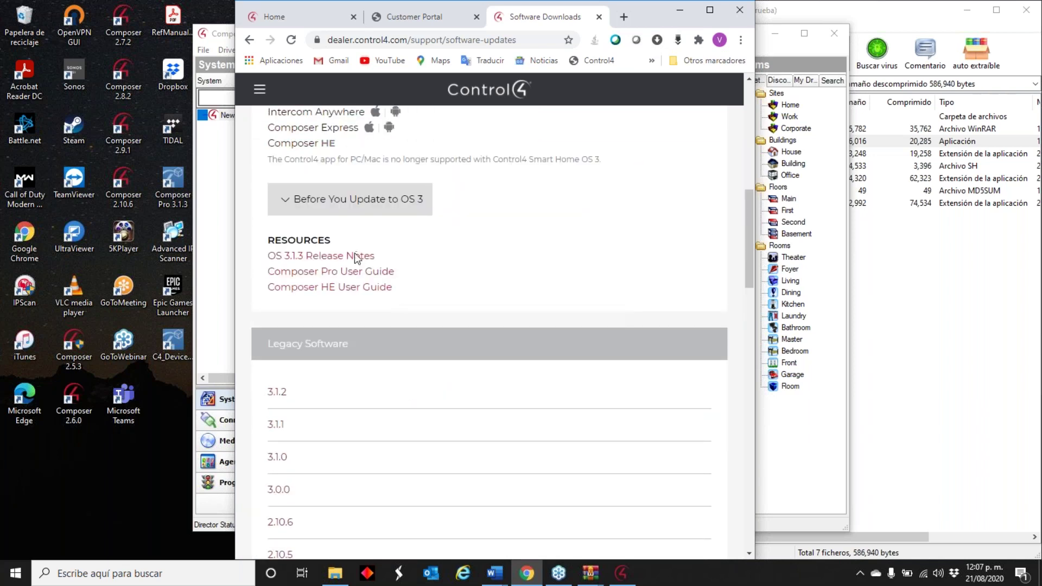
pyautogui.click(354, 254)
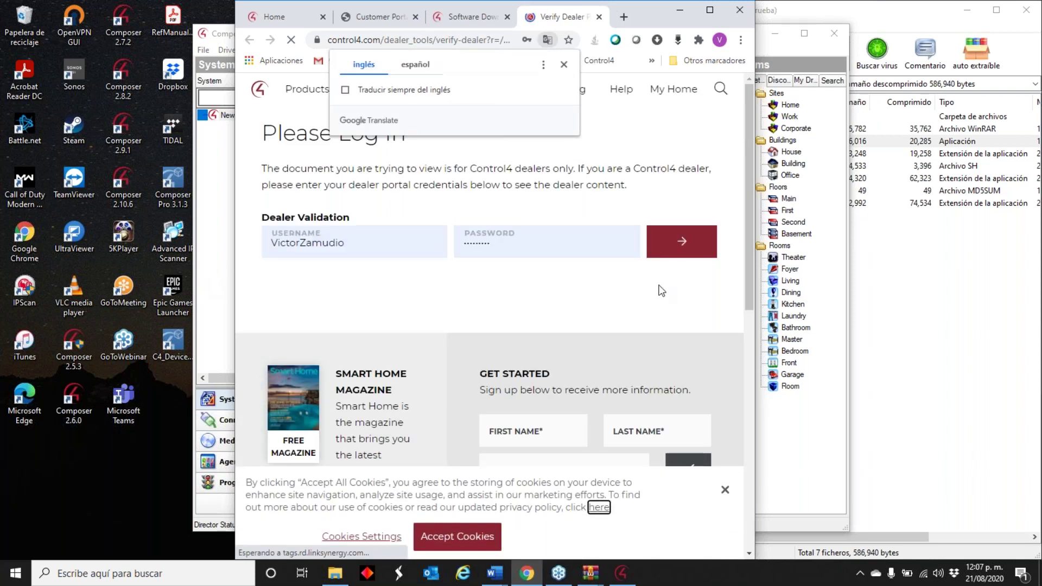
pyautogui.click(682, 247)
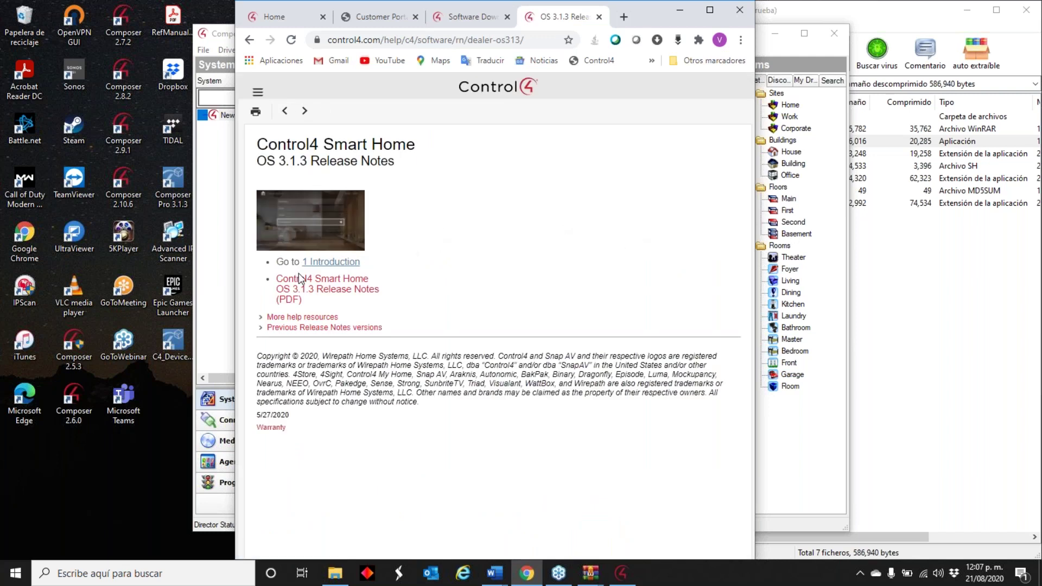
# - Open the Release Notes (PDF) and scroll down to section 3, Camera Performance Improvements
pyautogui.click(336, 290)
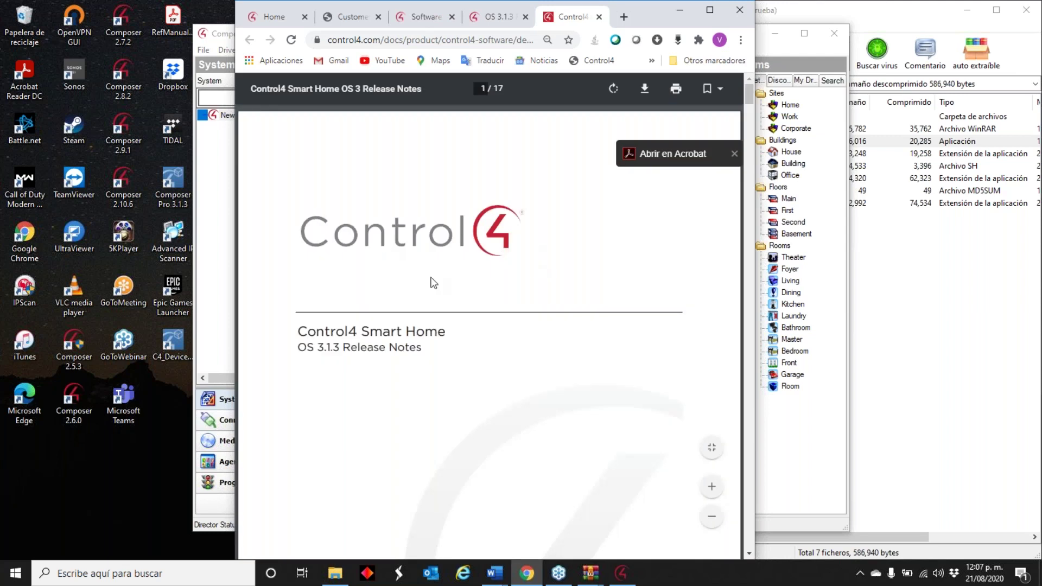
pyautogui.scroll(-8, 409, 283)
pyautogui.scroll(-12, 410, 286)
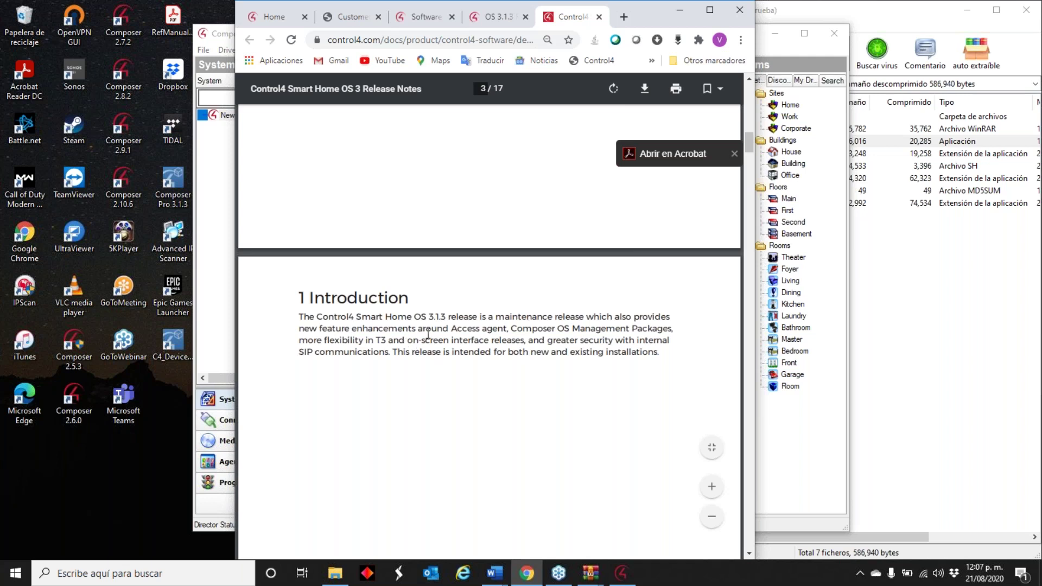
pyautogui.scroll(-1, 430, 333)
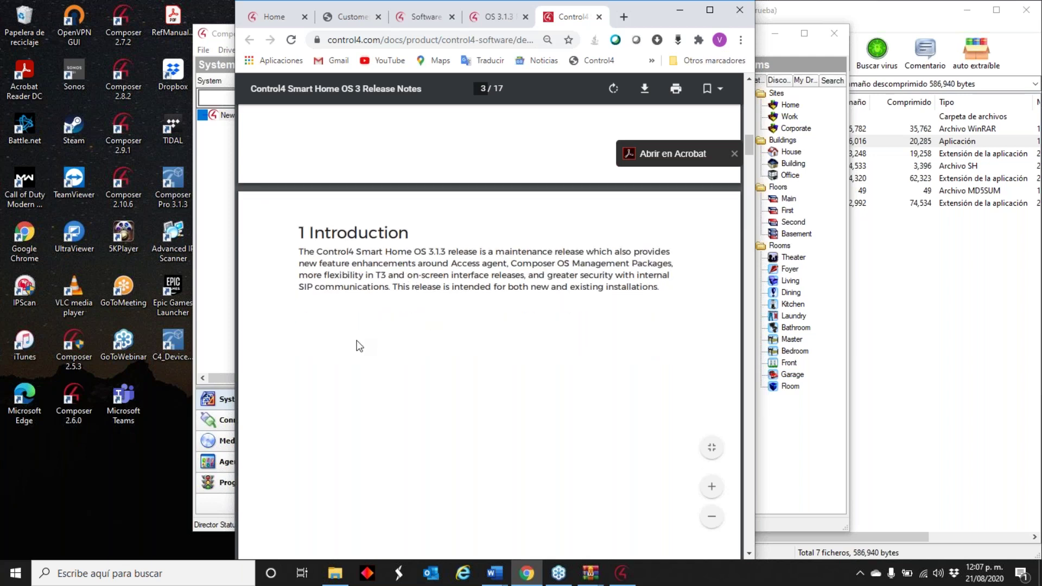
pyautogui.scroll(-6, 411, 342)
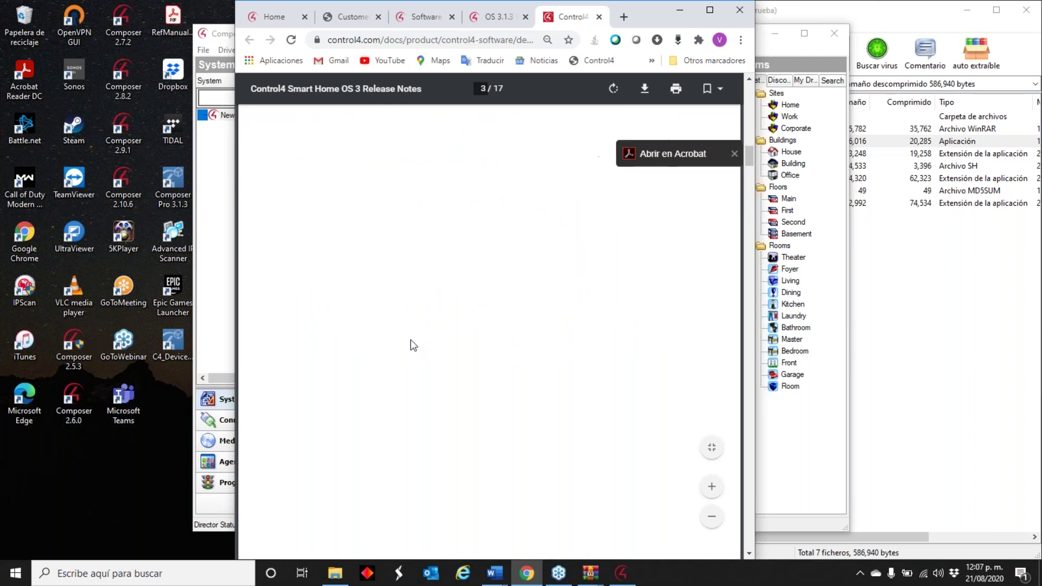
pyautogui.scroll(-4, 409, 340)
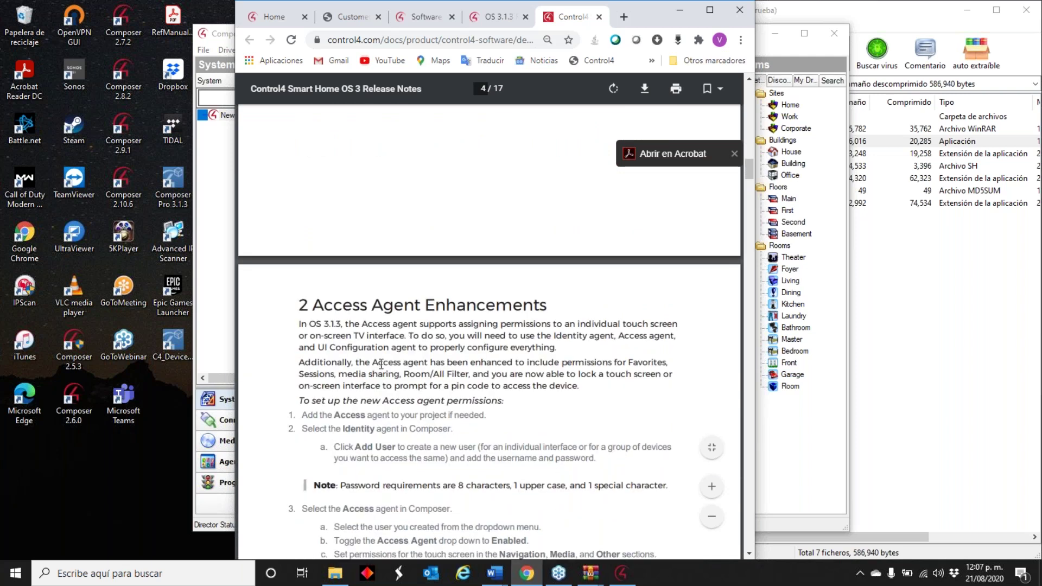
pyautogui.scroll(-2, 374, 366)
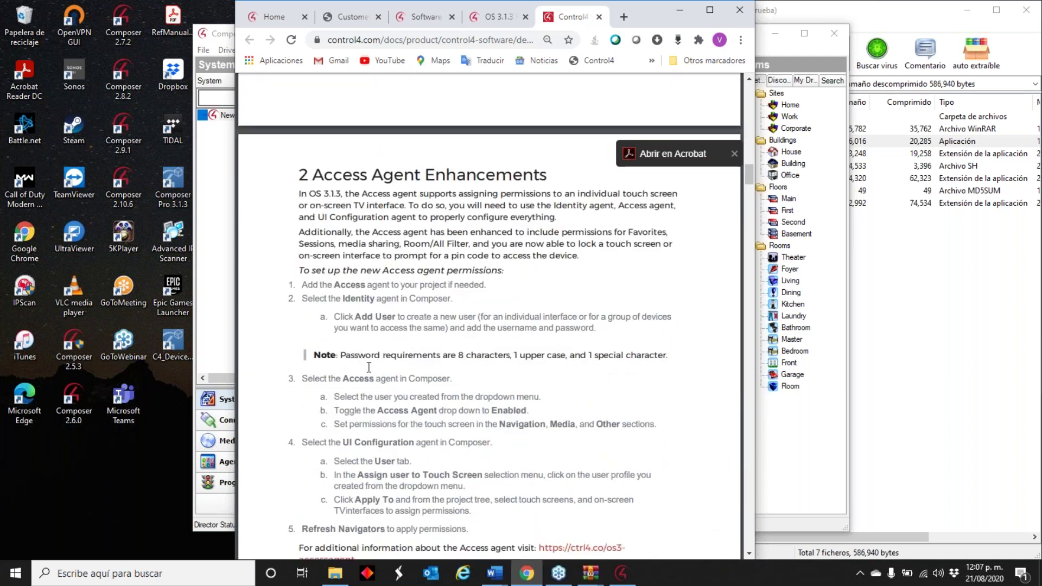
pyautogui.scroll(-1, 457, 296)
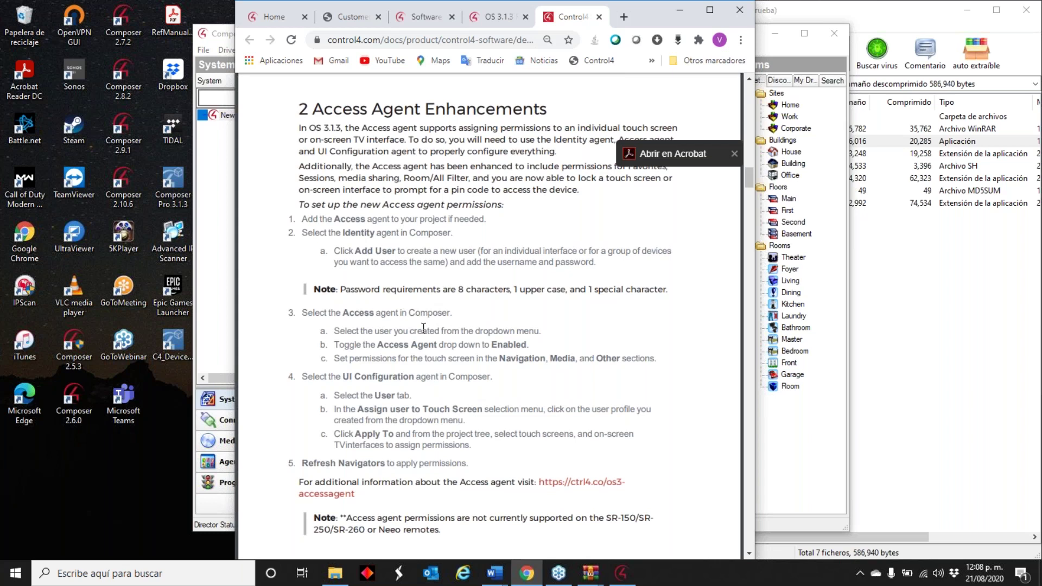
pyautogui.scroll(-1, 423, 328)
pyautogui.scroll(-1, 423, 329)
pyautogui.scroll(-1, 443, 323)
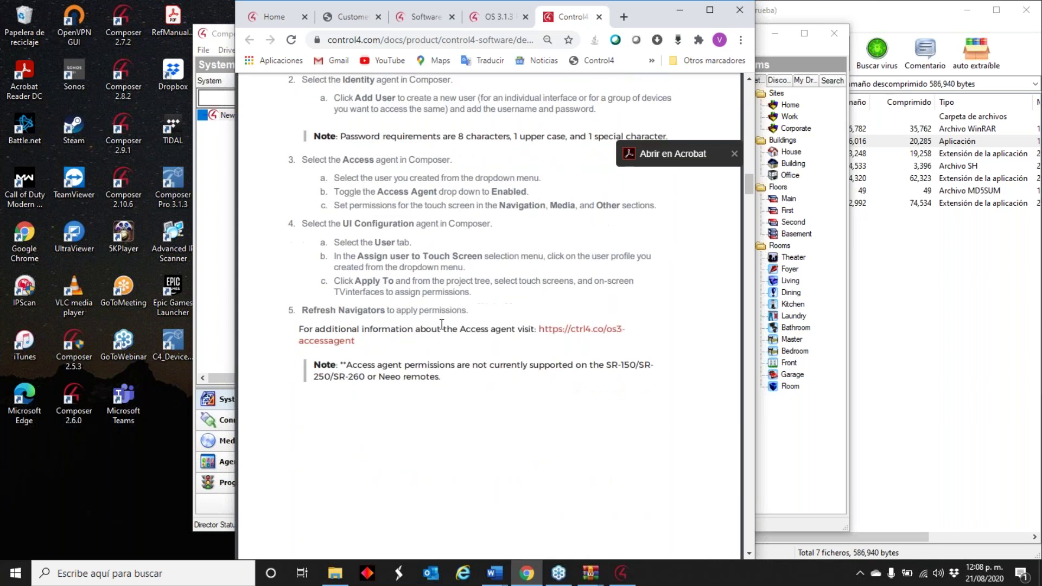
pyautogui.scroll(-5, 442, 324)
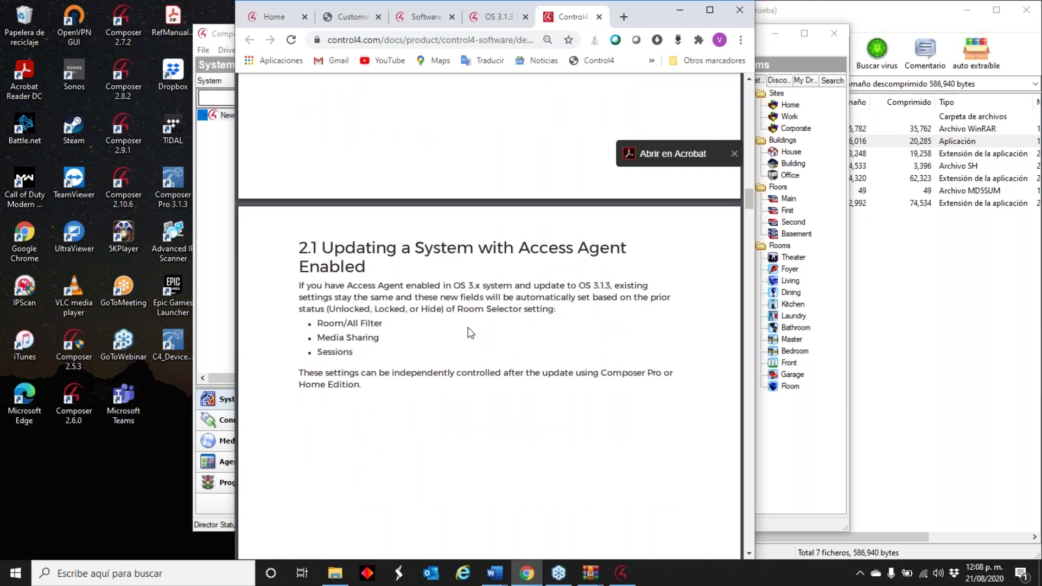
pyautogui.scroll(-3, 468, 337)
pyautogui.scroll(-5, 468, 337)
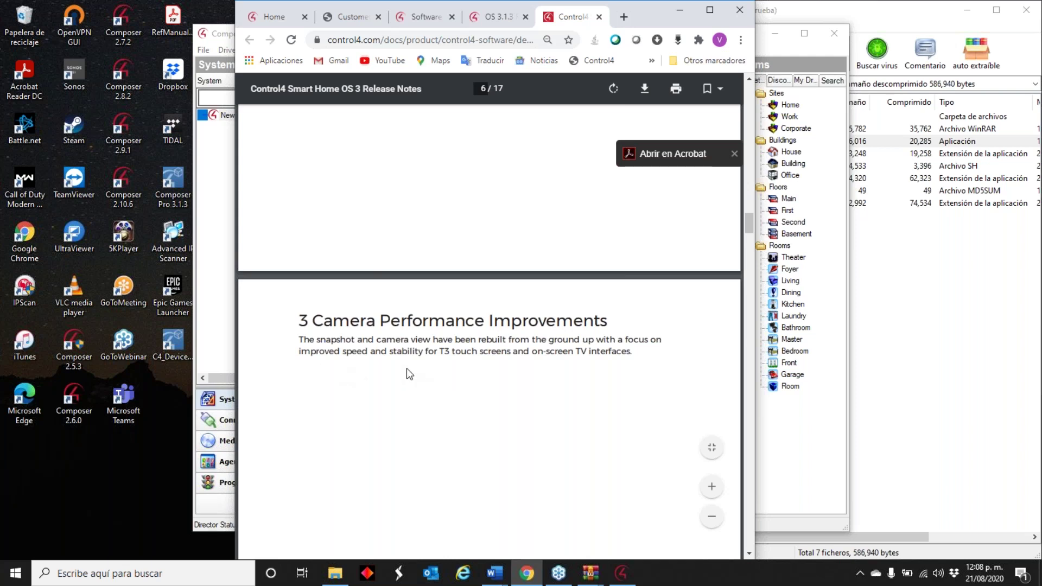
pyautogui.scroll(-3, 406, 369)
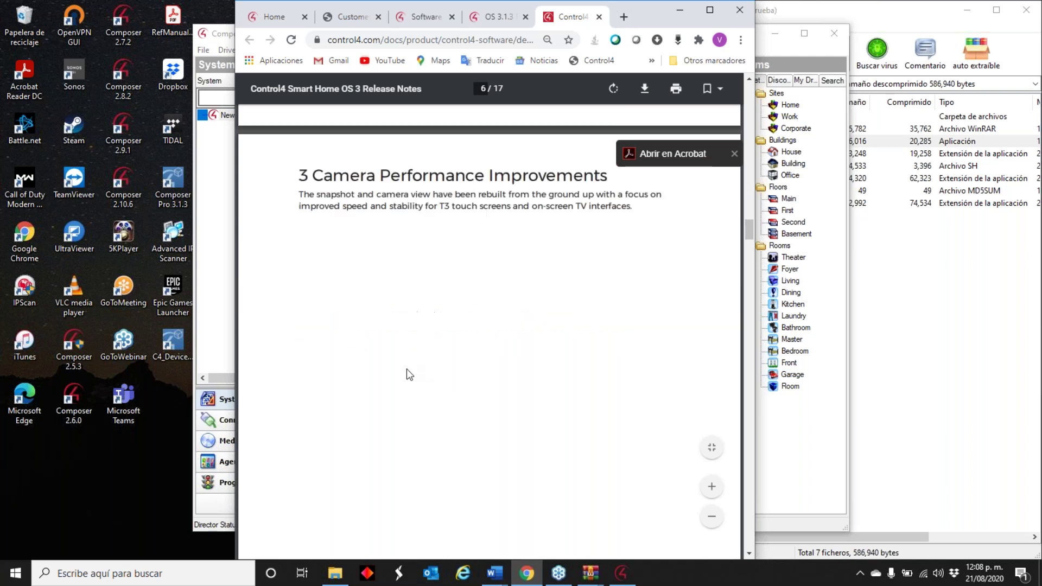
# - Minimize Chrome to watch Composer's controller update reach system image replacement, then start a Windows search
pyautogui.click(681, 11)
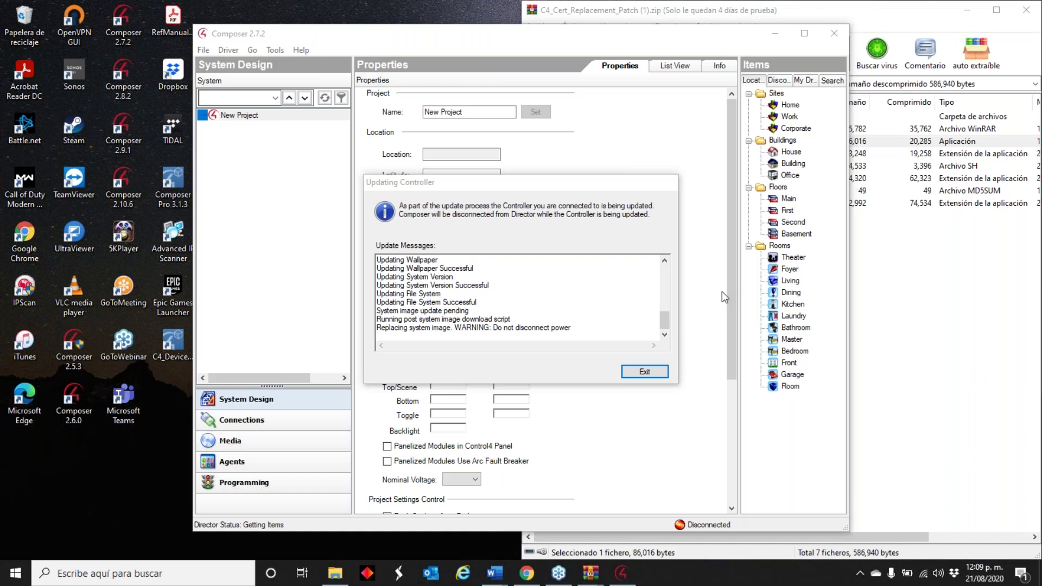
pyautogui.click(140, 576)
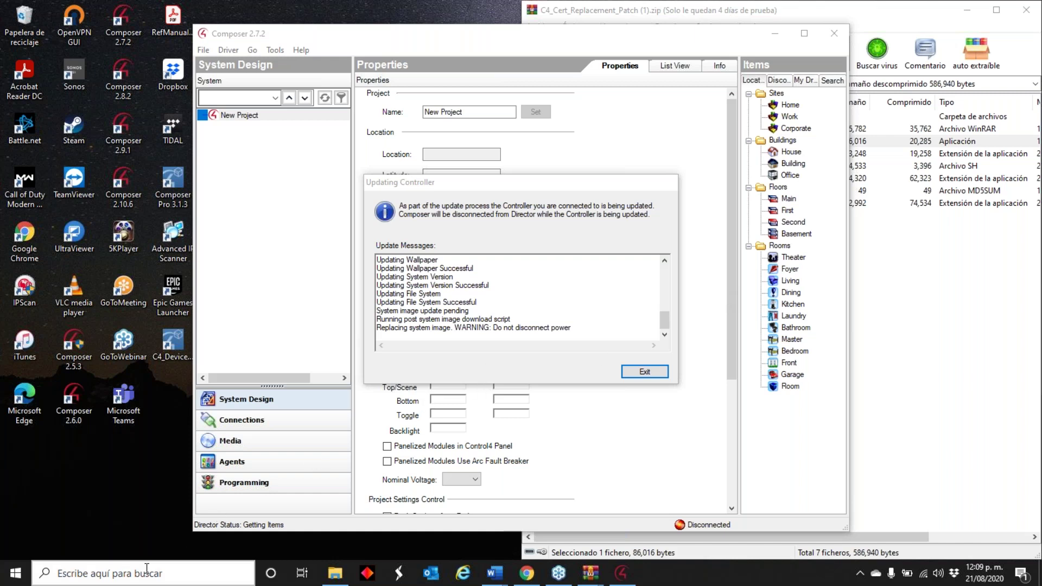
# - Launch 5KPlayer from Windows search with '5k' and dismiss its free registration prompt
pyautogui.write('5k')
pyautogui.press('Escape')
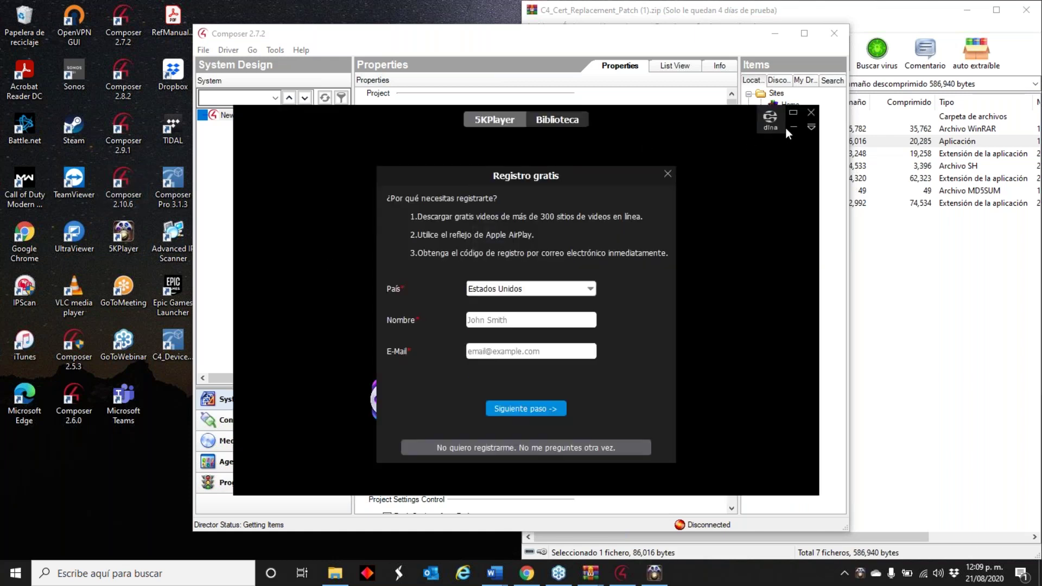
pyautogui.click(668, 174)
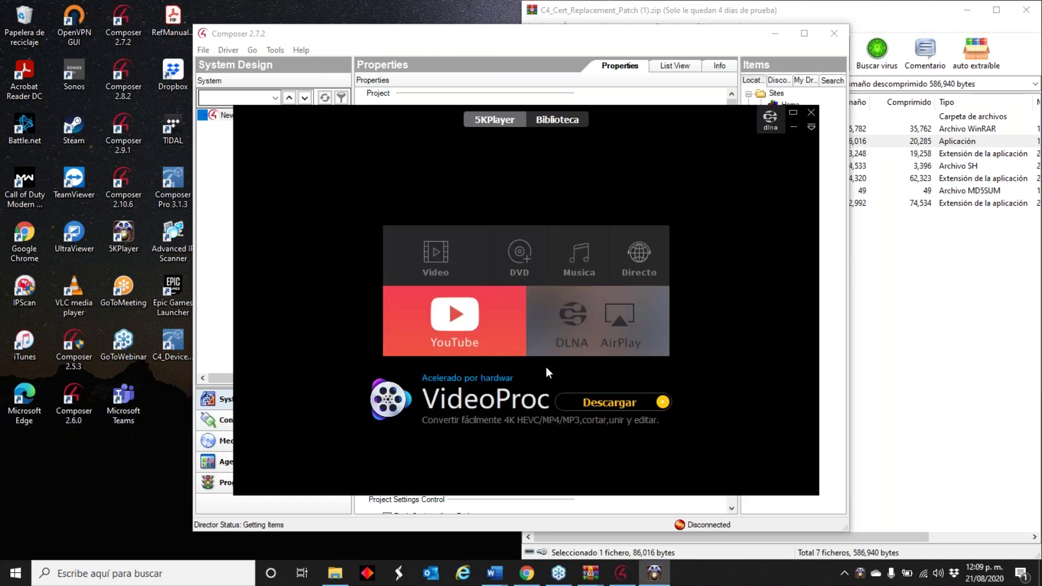
# - Select AirPlay in 5KPlayer's DLNA/AirPlay preferences, then close Composer's finished 2.9.1 update window
pyautogui.click(598, 337)
pyautogui.click(270, 298)
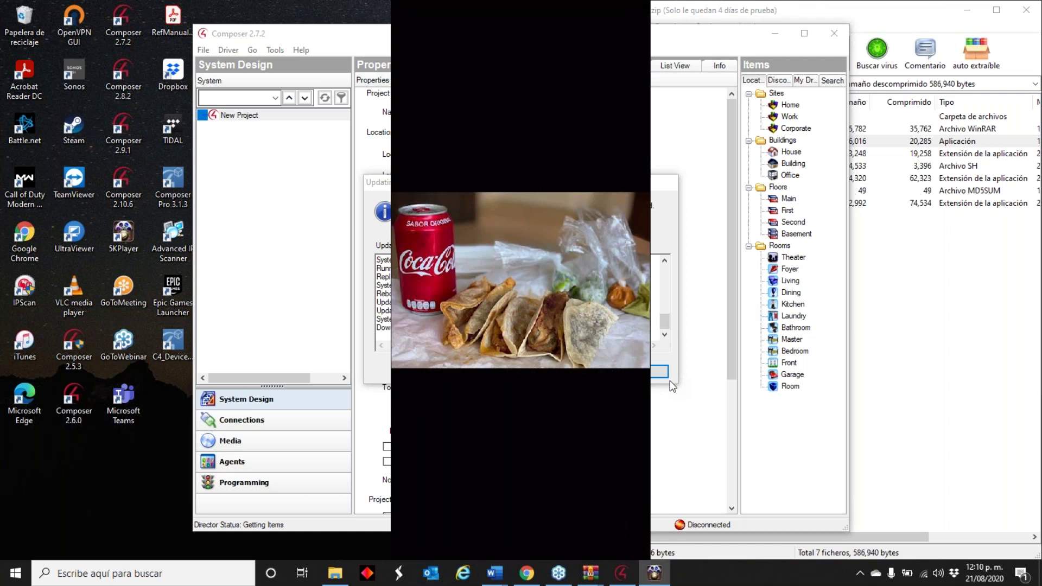
pyautogui.moveTo(589, 35)
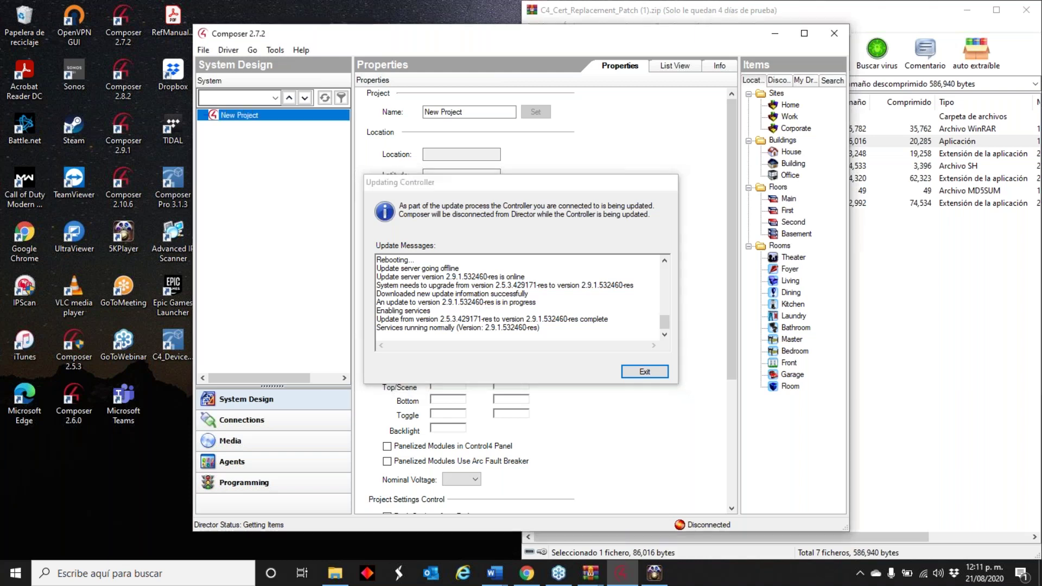
pyautogui.press('Return')
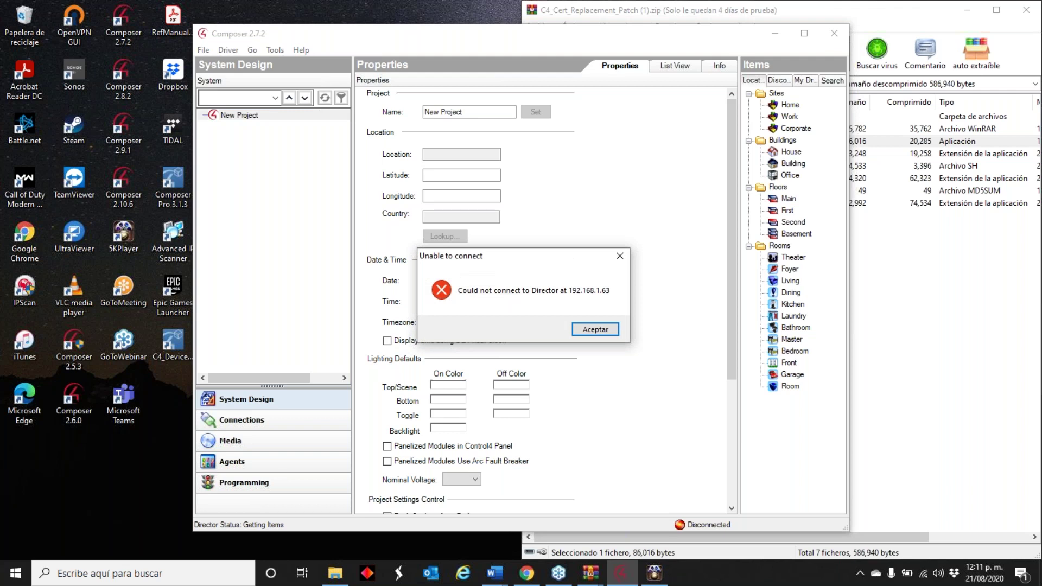
# - Acknowledge the Director connection failure with Aceptar and exit Composer 2.7.2
pyautogui.click(603, 331)
pyautogui.click(494, 384)
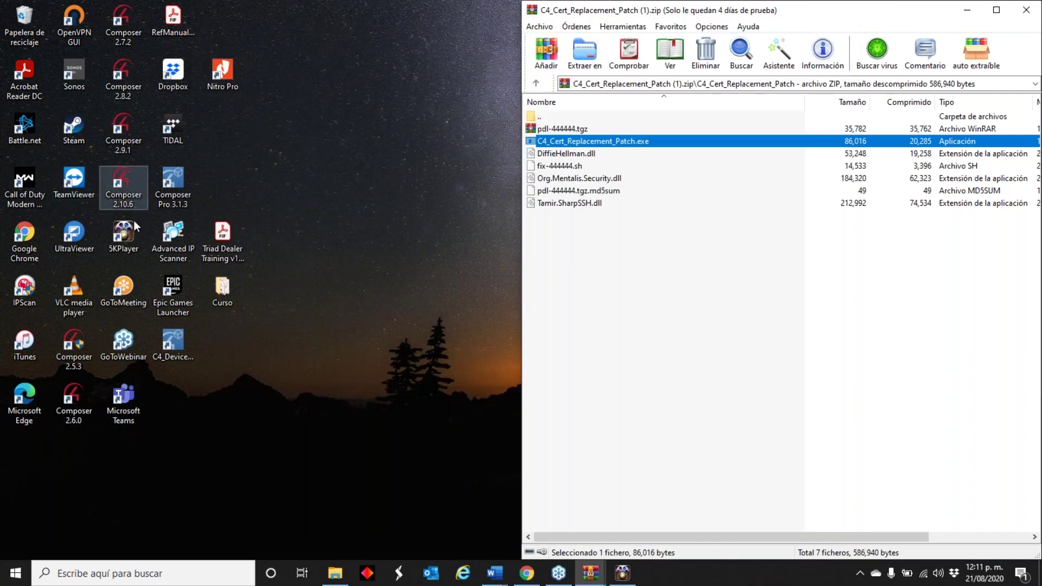
# - Launch Composer 2.9.1, choose home-controller at 192.168.1.63 via Local System, and trust its certificate
pyautogui.doubleClick(130, 151)
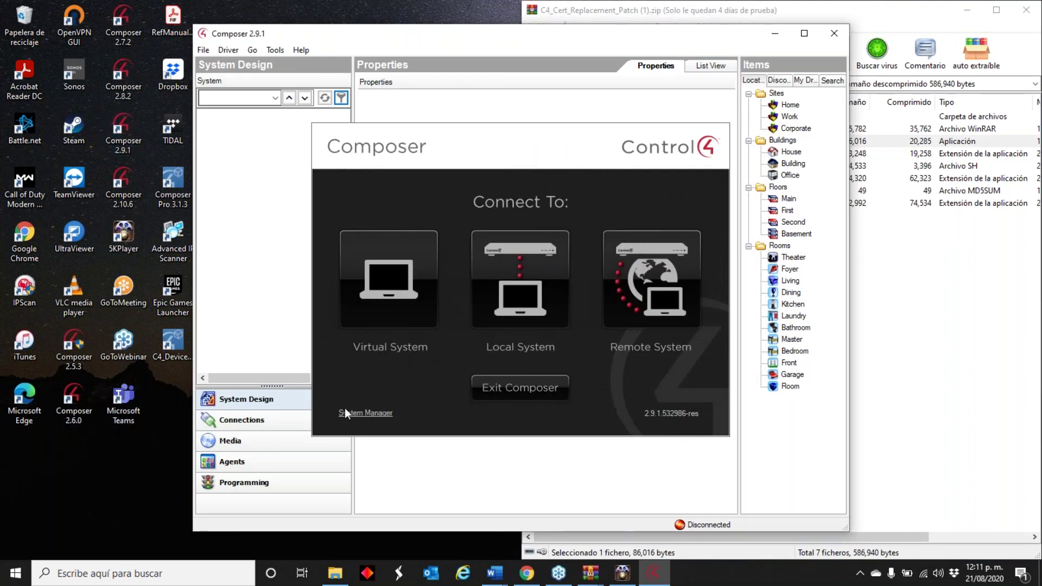
pyautogui.click(552, 255)
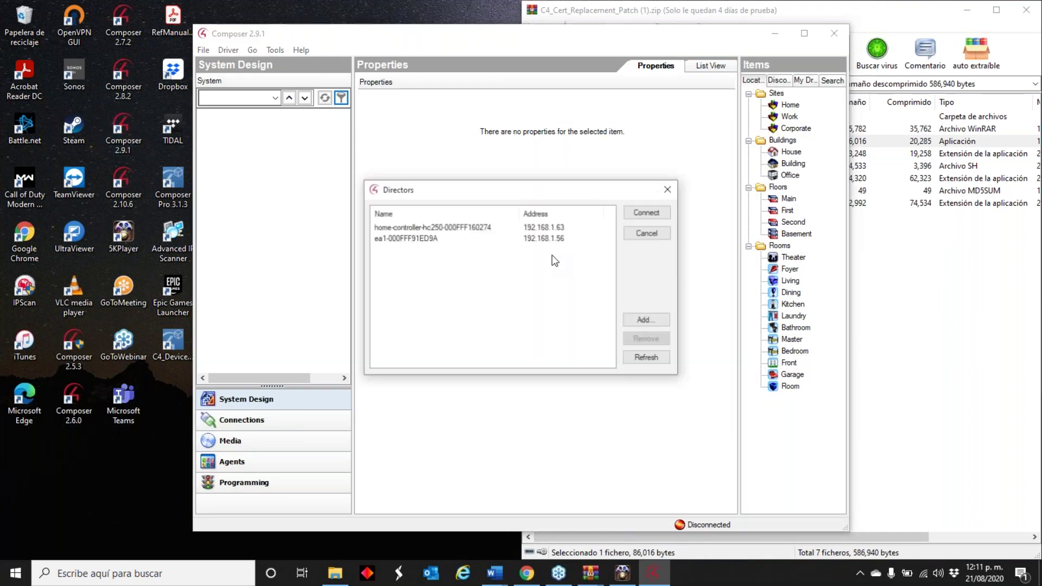
pyautogui.doubleClick(471, 228)
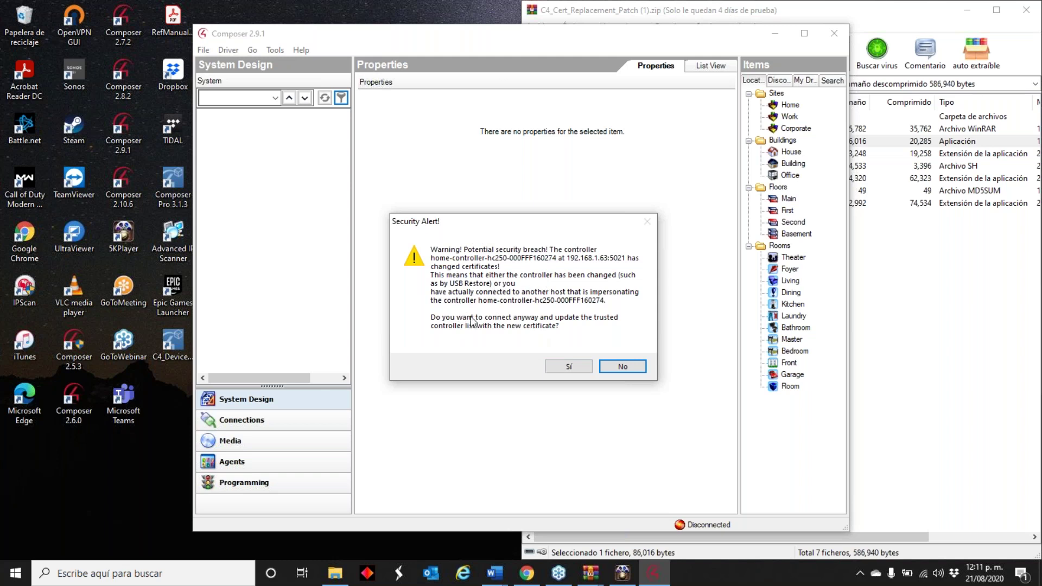
pyautogui.click(566, 374)
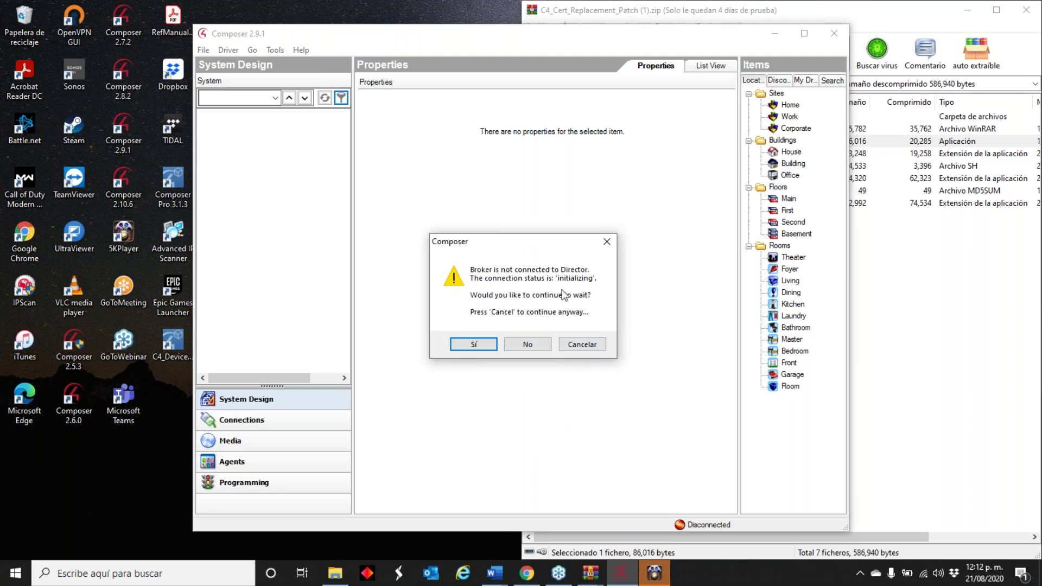
# - Abandon the stalled Director connection, dismiss the failure message, and exit Composer
pyautogui.click(547, 345)
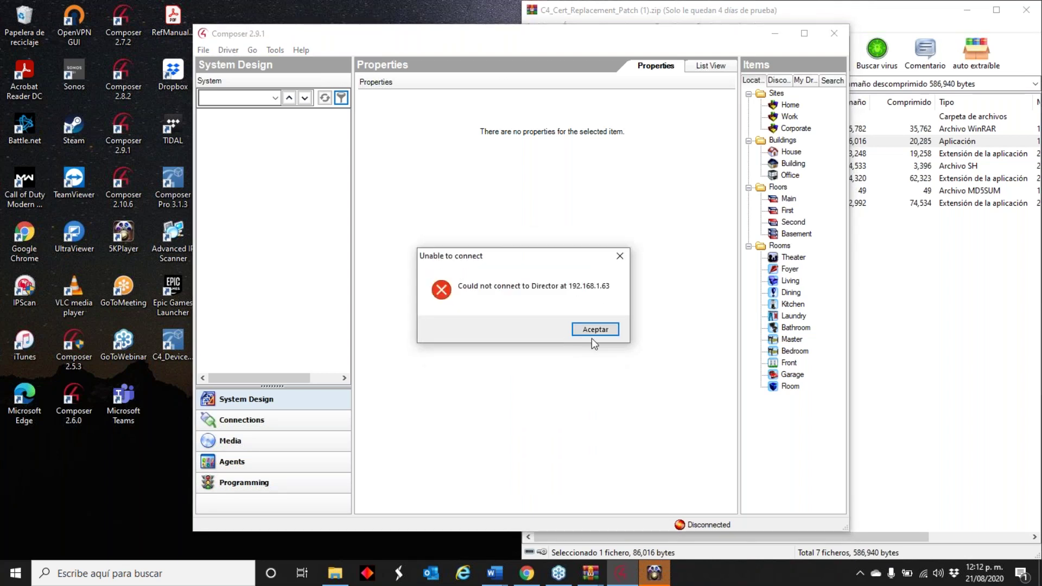
pyautogui.click(595, 333)
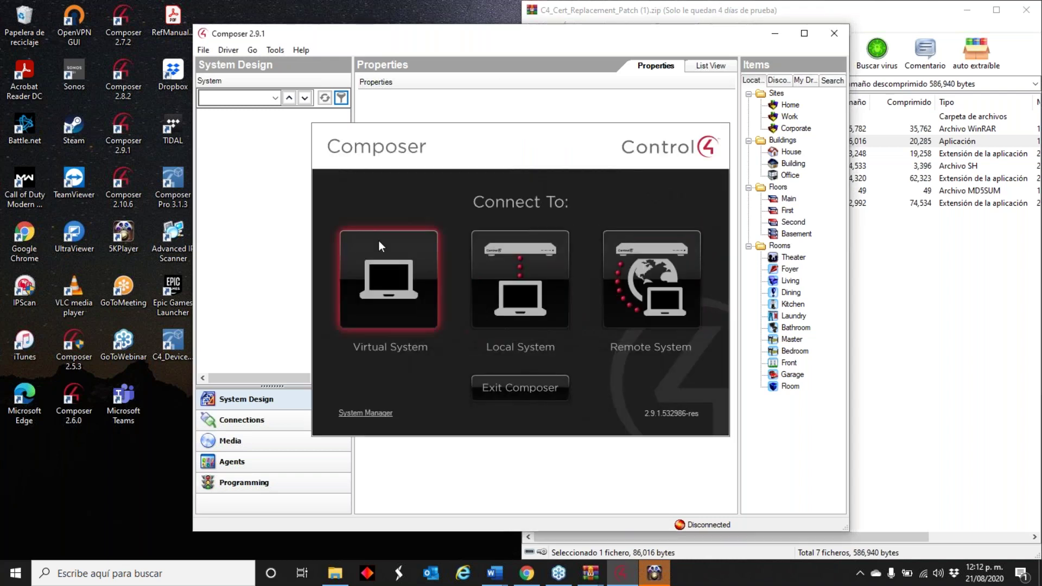
pyautogui.click(521, 386)
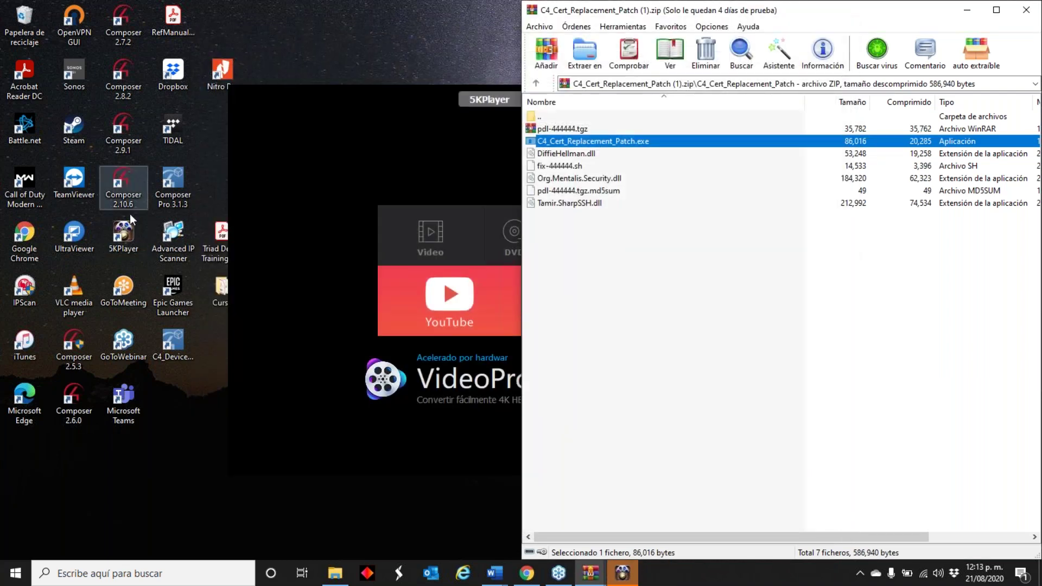
# - Relaunch Composer 2.9.1 and select home-controller-hc250-000FFF160274 in the Local System Directors list
pyautogui.click(127, 136)
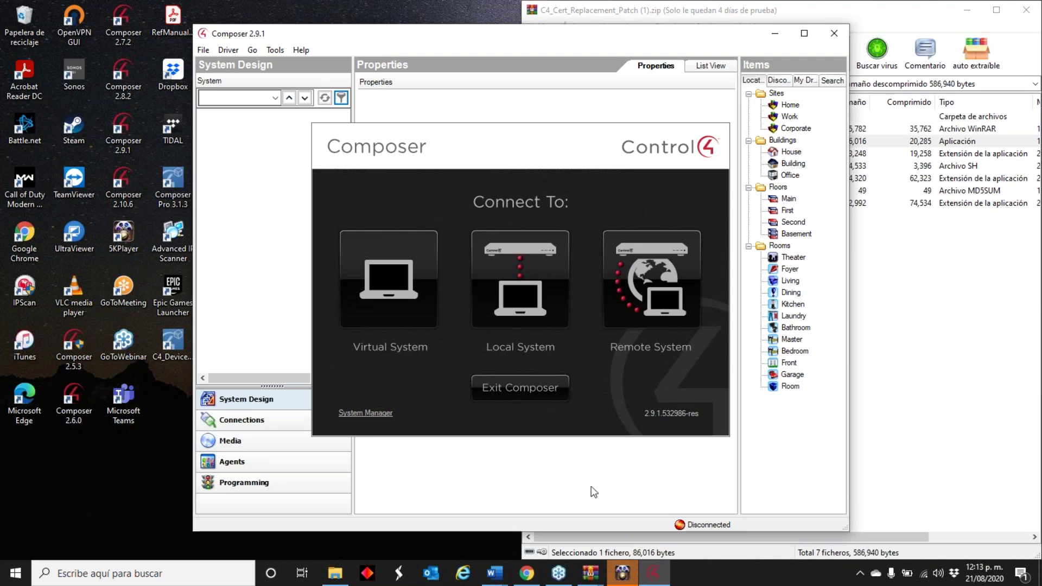
pyautogui.click(517, 281)
pyautogui.click(464, 227)
# - Connect to home-controller-hc250-000FFF160274, then bring up 5KPlayer's DLNA and AirPlay settings
pyautogui.click(646, 212)
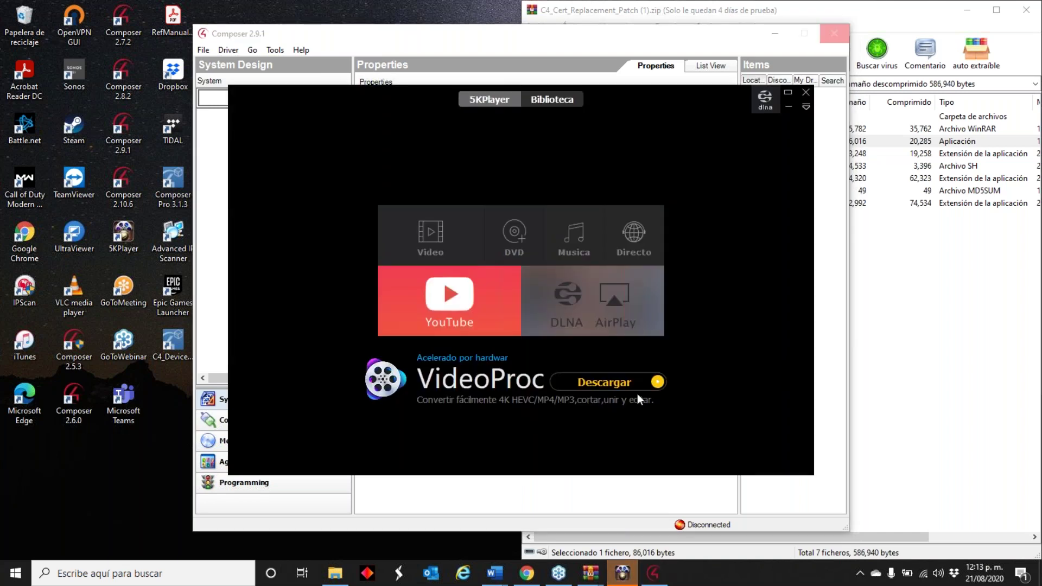
pyautogui.click(604, 300)
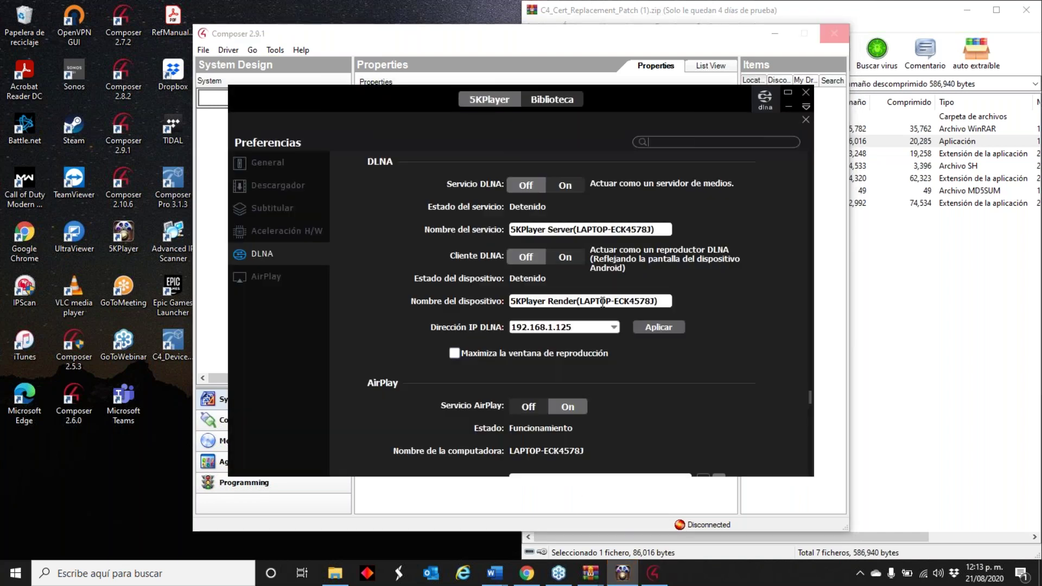
# - Check 5KPlayer's AirPlay settings, then return to Composer's Broker-not-connected warning
pyautogui.click(282, 269)
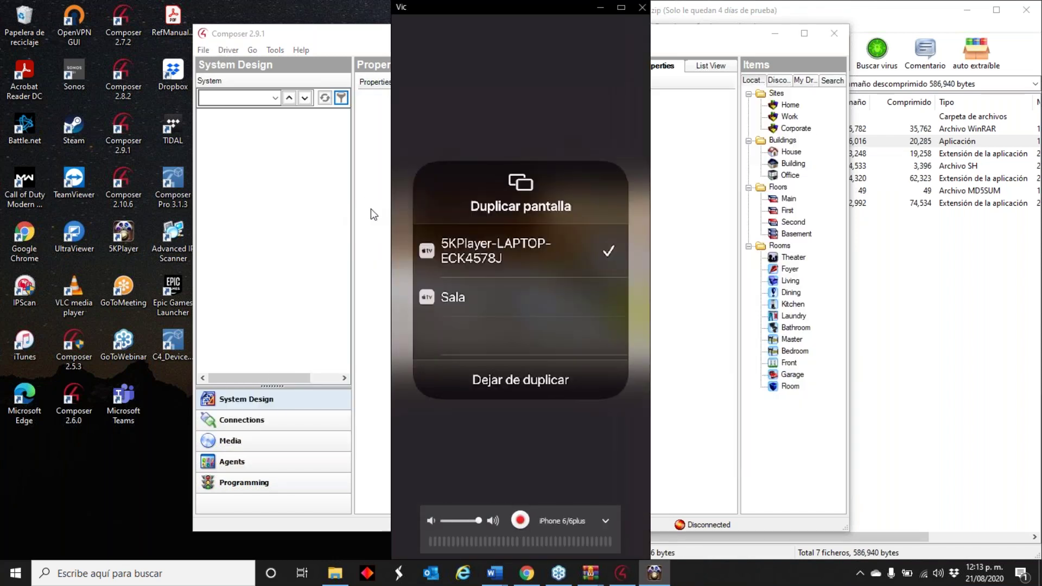
pyautogui.click(367, 211)
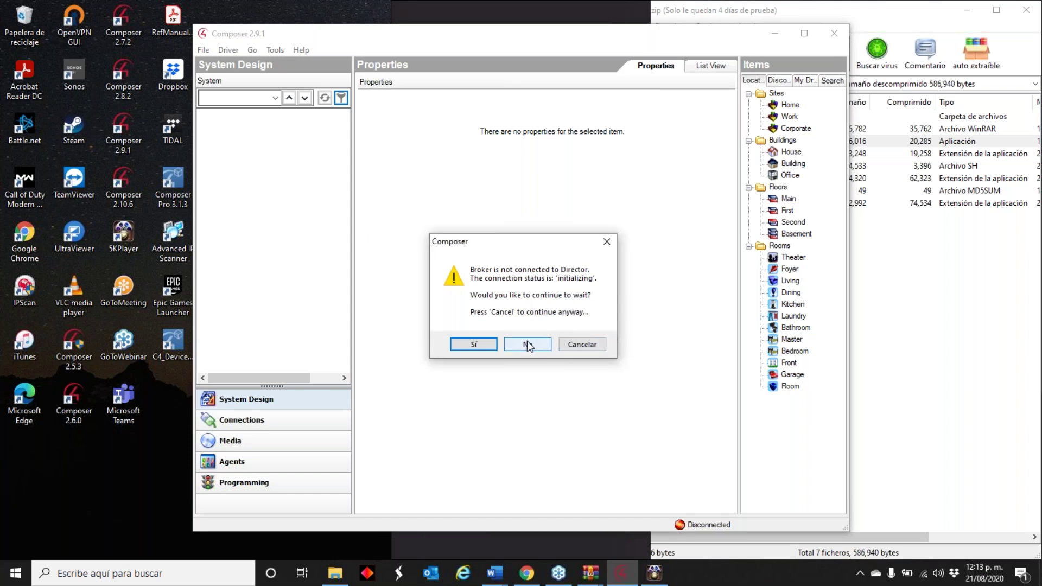
# - Stop waiting for the Director, dismiss the connection failure, and connect System Manager to the EA-1 controller
pyautogui.click(473, 345)
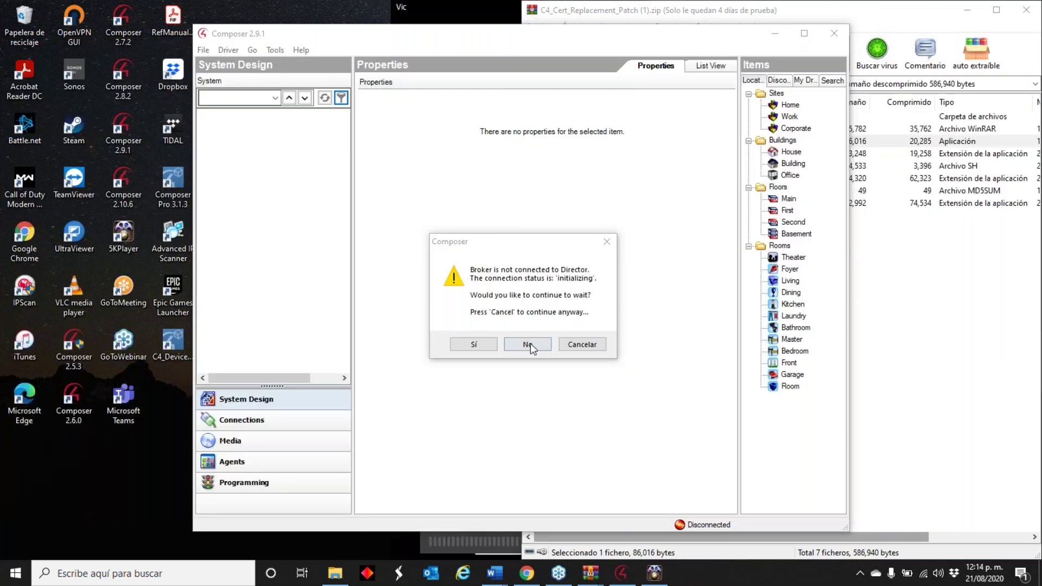
pyautogui.click(476, 344)
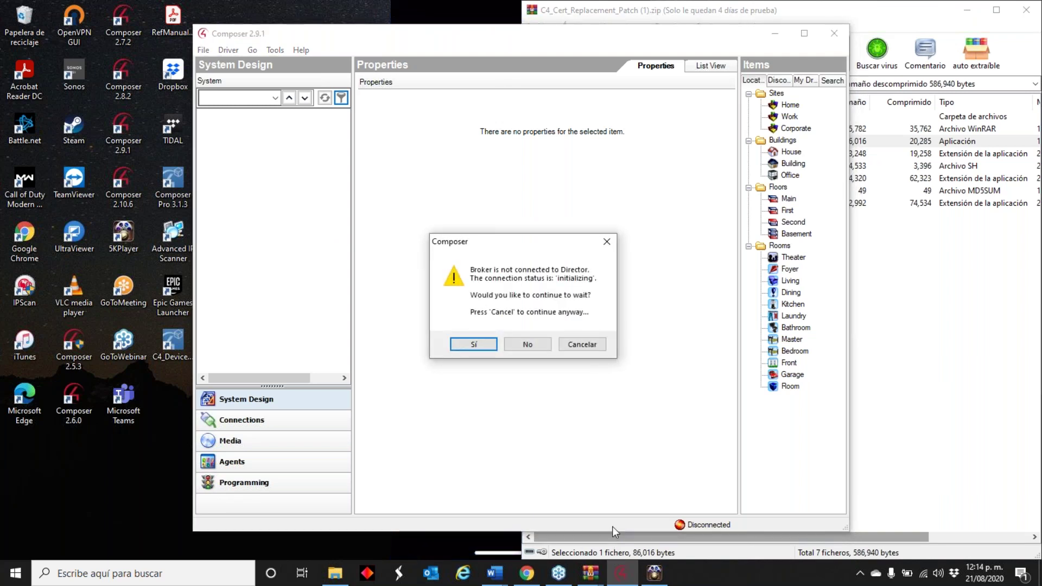
pyautogui.click(528, 344)
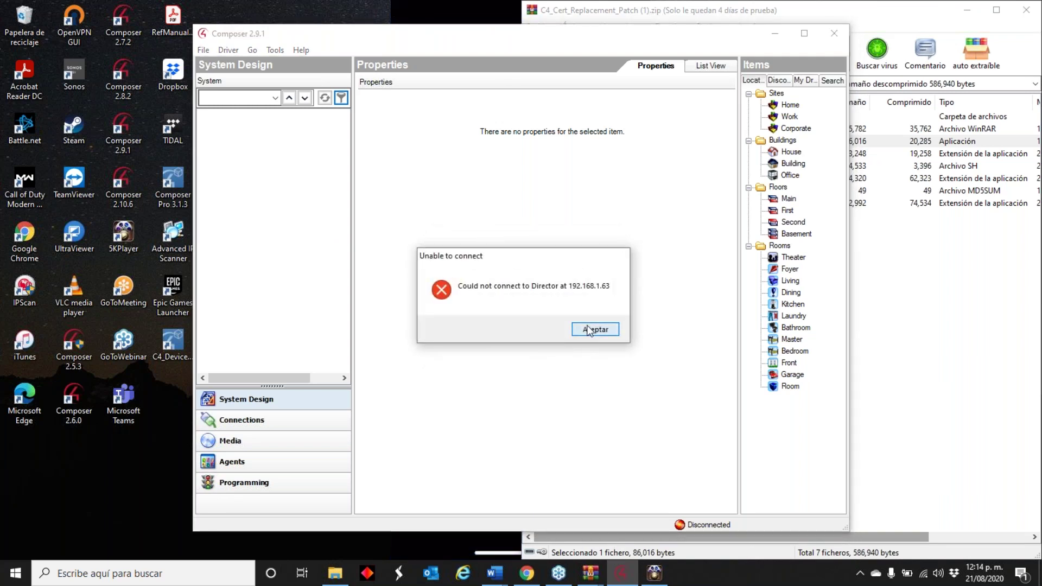
pyautogui.click(594, 330)
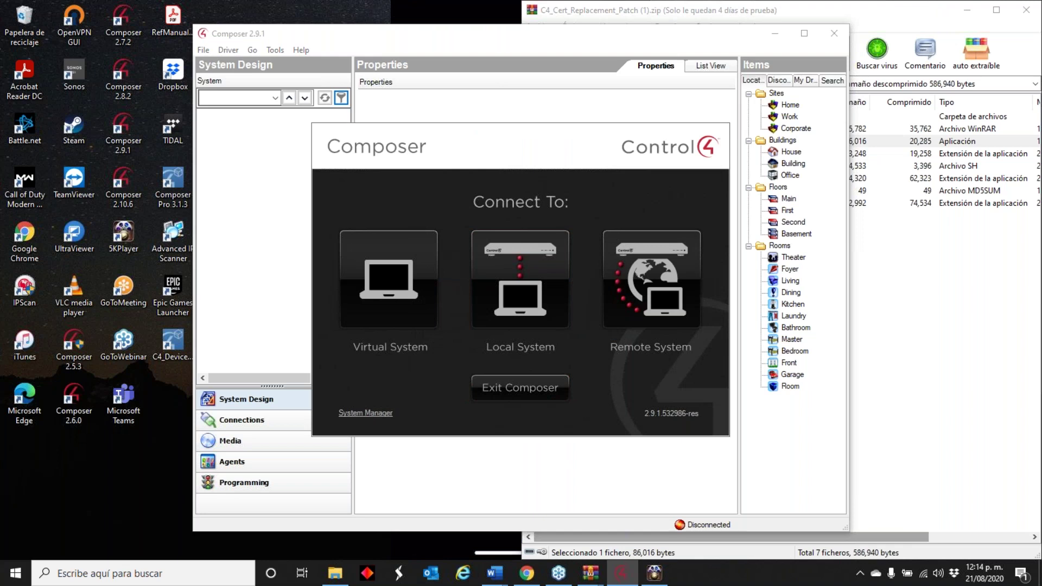
pyautogui.click(365, 413)
pyautogui.click(289, 146)
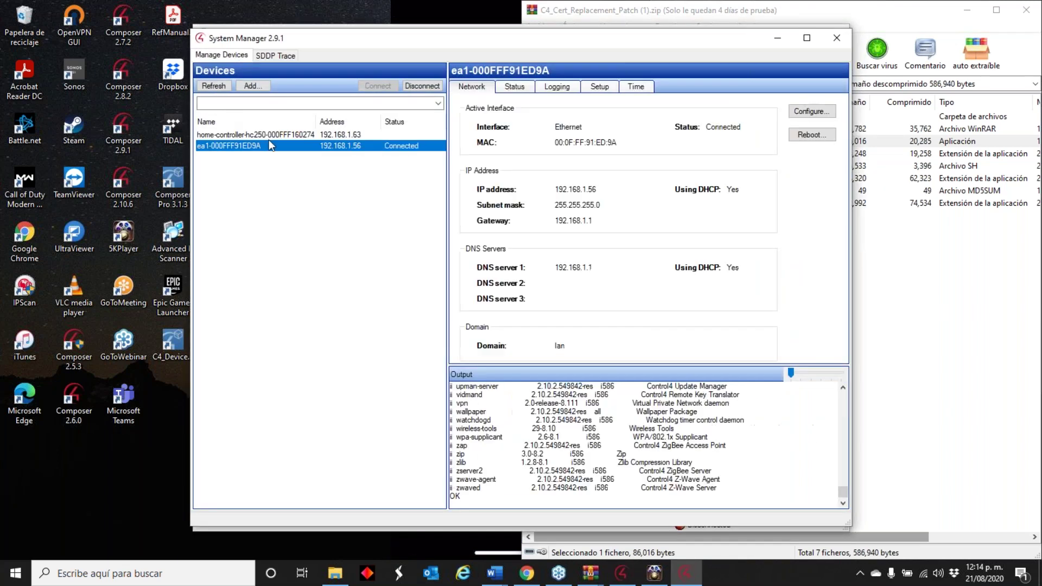
# - Review the HC250 controller's services, time and network settings, then reboot it
pyautogui.click(269, 138)
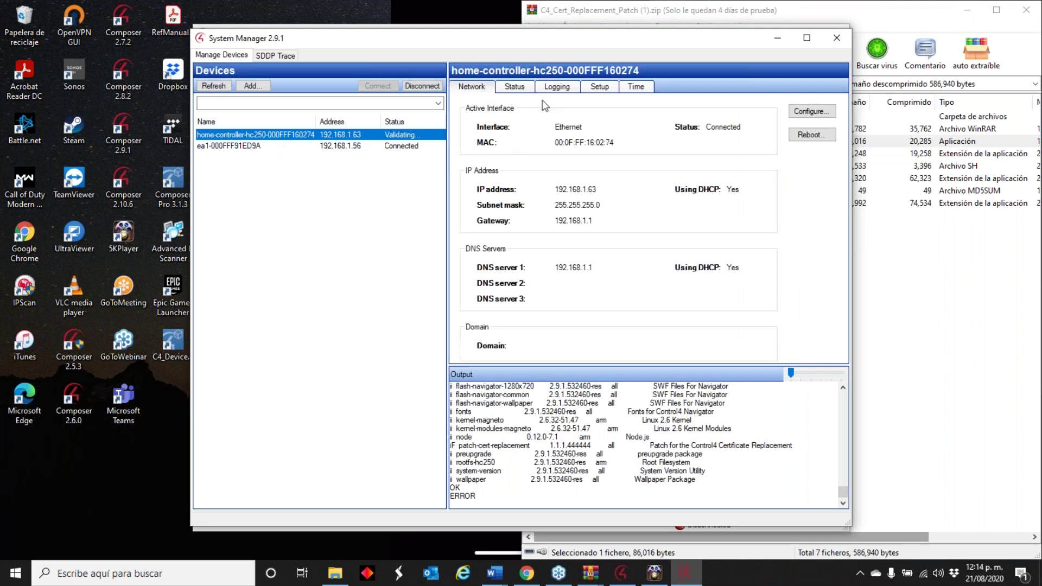
pyautogui.click(519, 89)
pyautogui.scroll(-3, 562, 279)
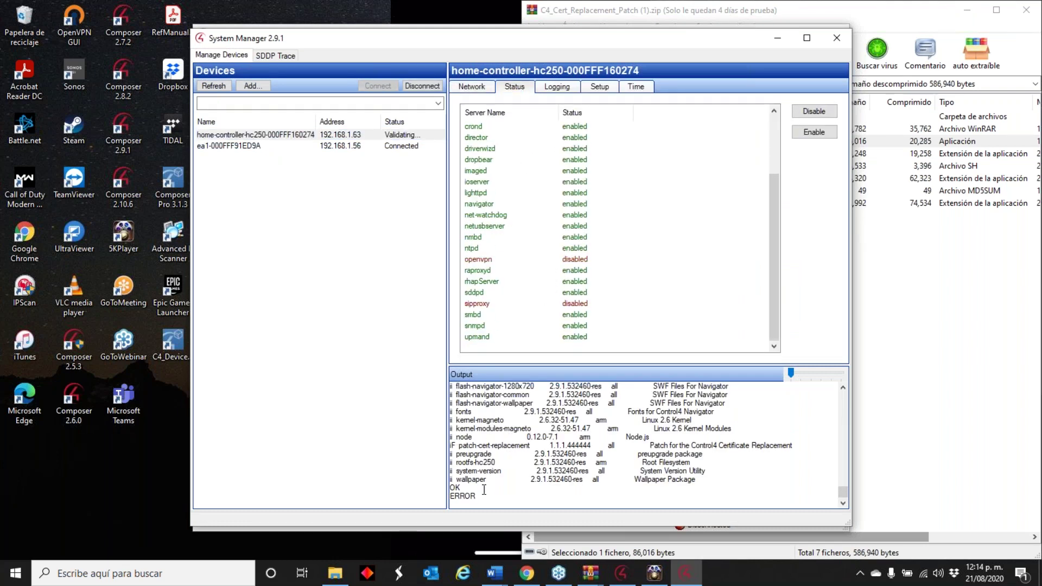
pyautogui.click(637, 88)
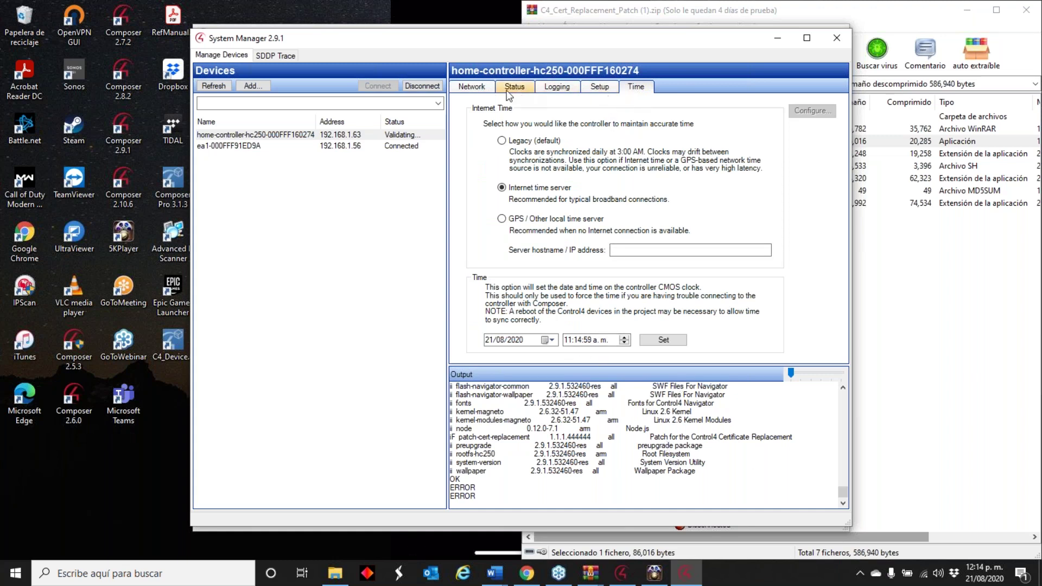
pyautogui.click(481, 88)
pyautogui.click(806, 136)
pyautogui.click(510, 329)
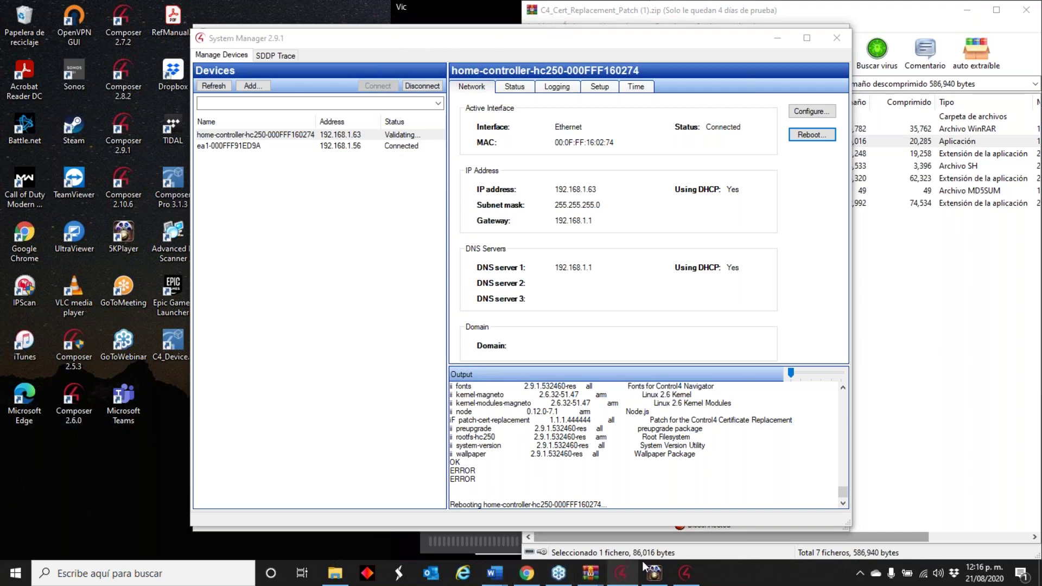
# - Check System Manager's progress on the HC250 controller's reboot
pyautogui.click(685, 573)
pyautogui.click(616, 576)
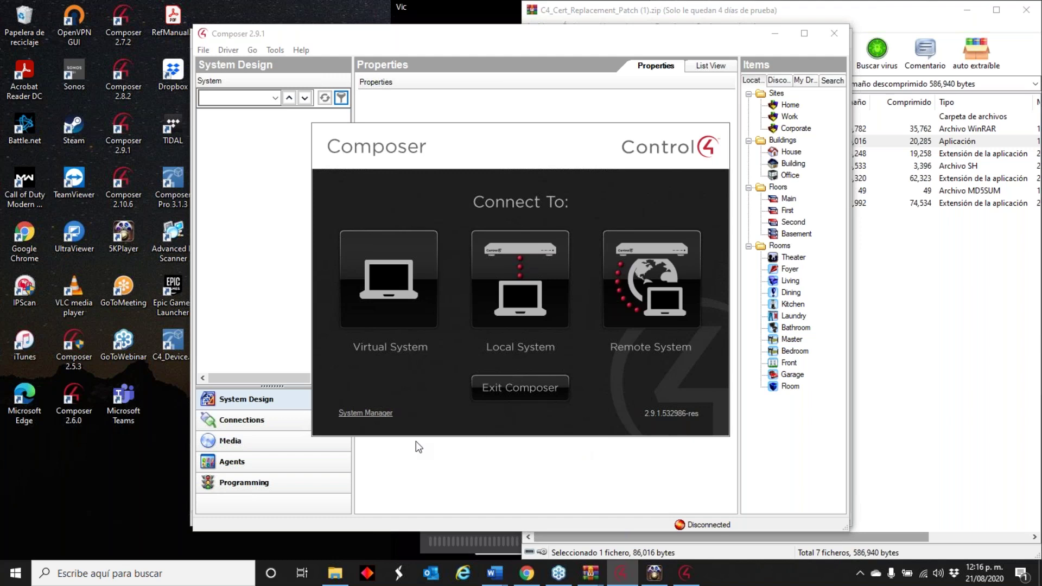
pyautogui.click(685, 572)
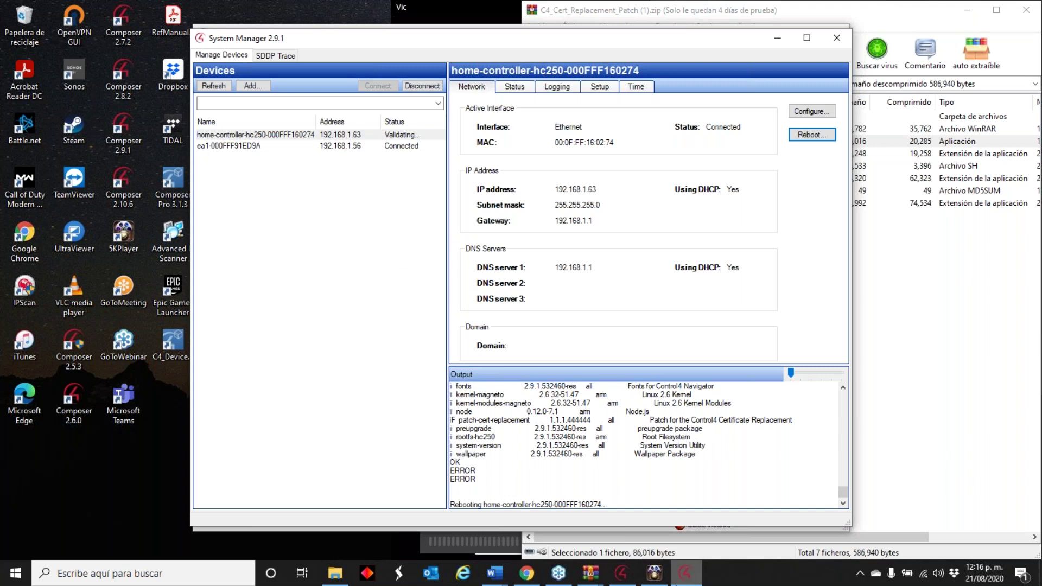
pyautogui.click(620, 575)
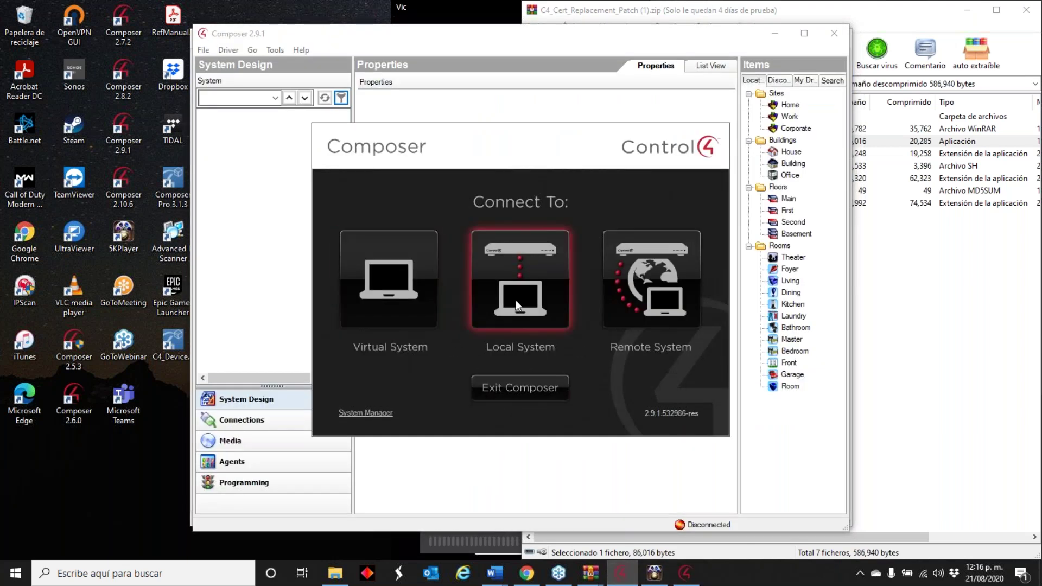
# - Try connecting Composer to the home-controller-hc250-000FFF160274 director on the local network
pyautogui.click(500, 269)
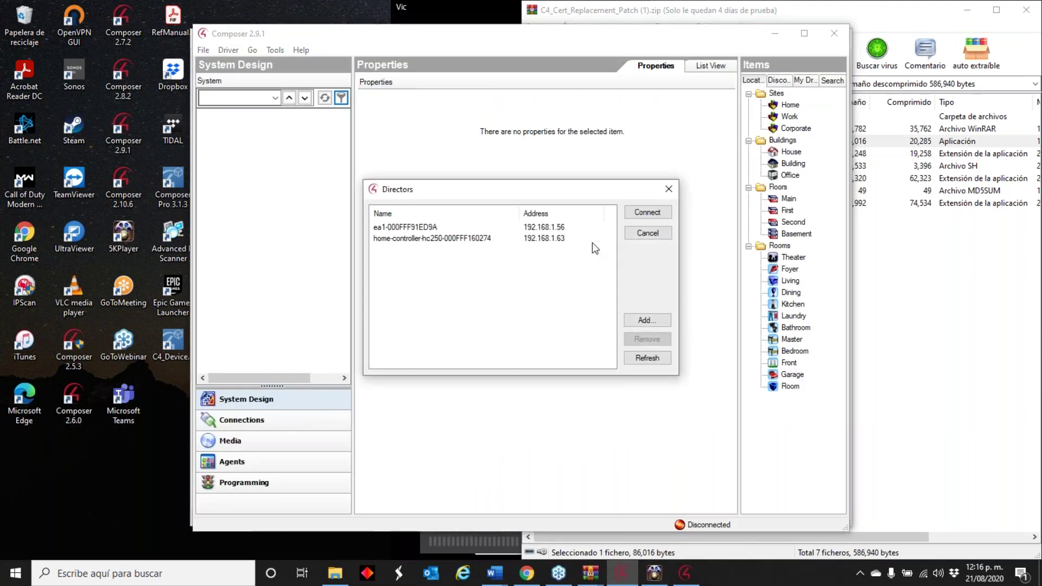
pyautogui.click(525, 239)
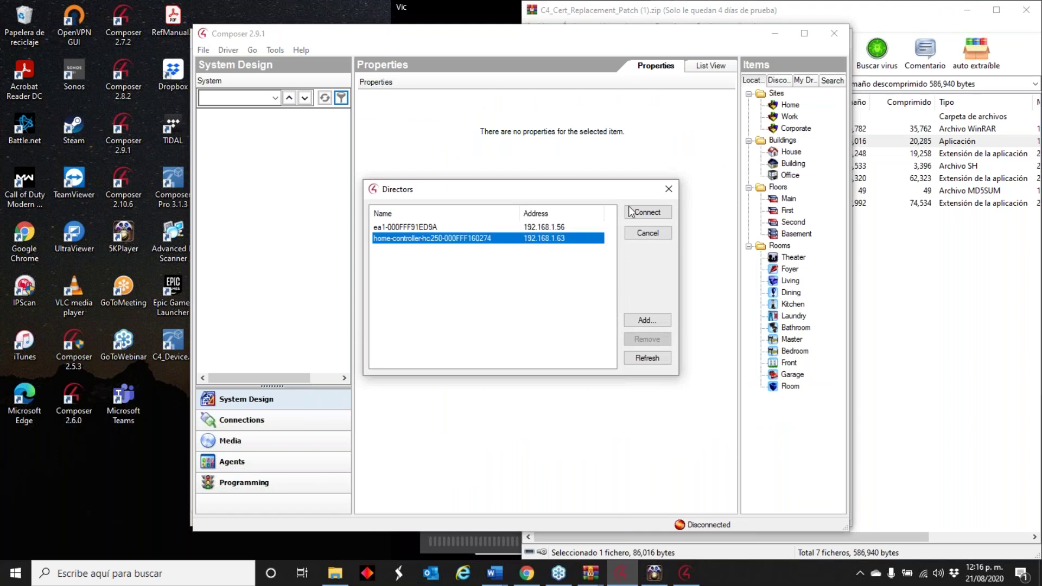
pyautogui.click(654, 211)
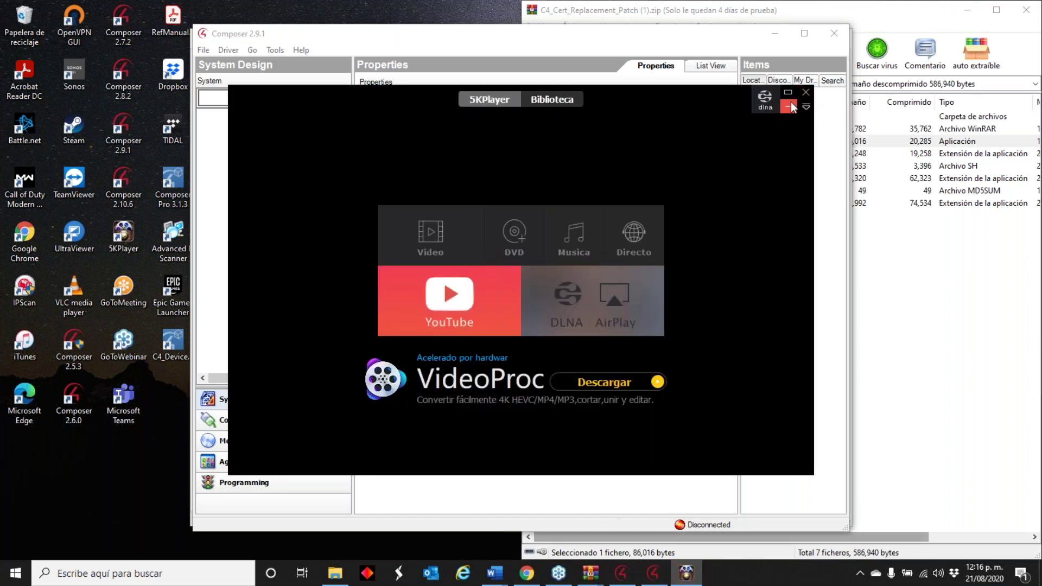
pyautogui.click(788, 106)
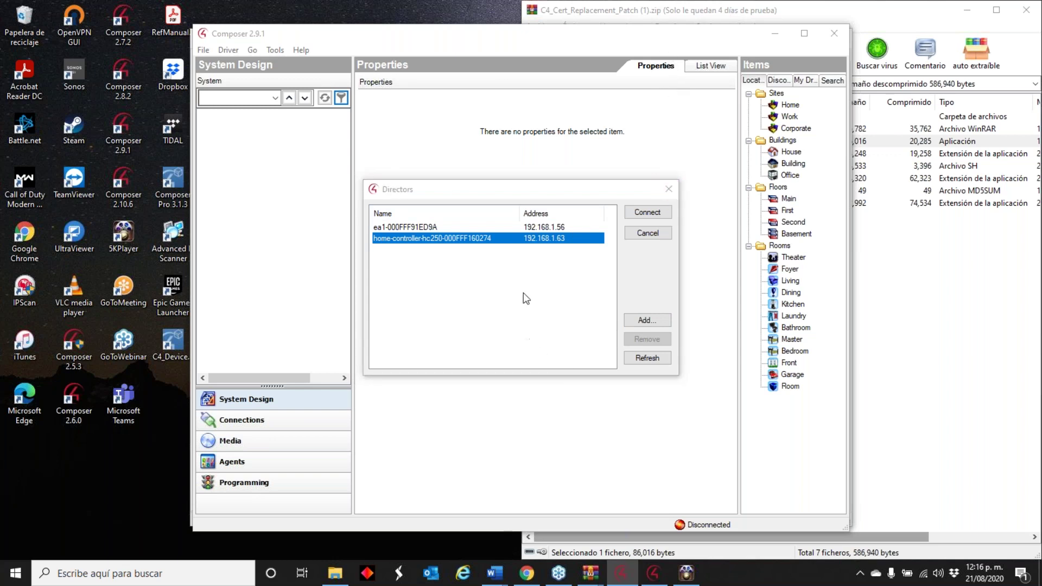
# - Recheck System Manager, then cancel Composer's controller list without connecting and exit Composer
pyautogui.click(654, 573)
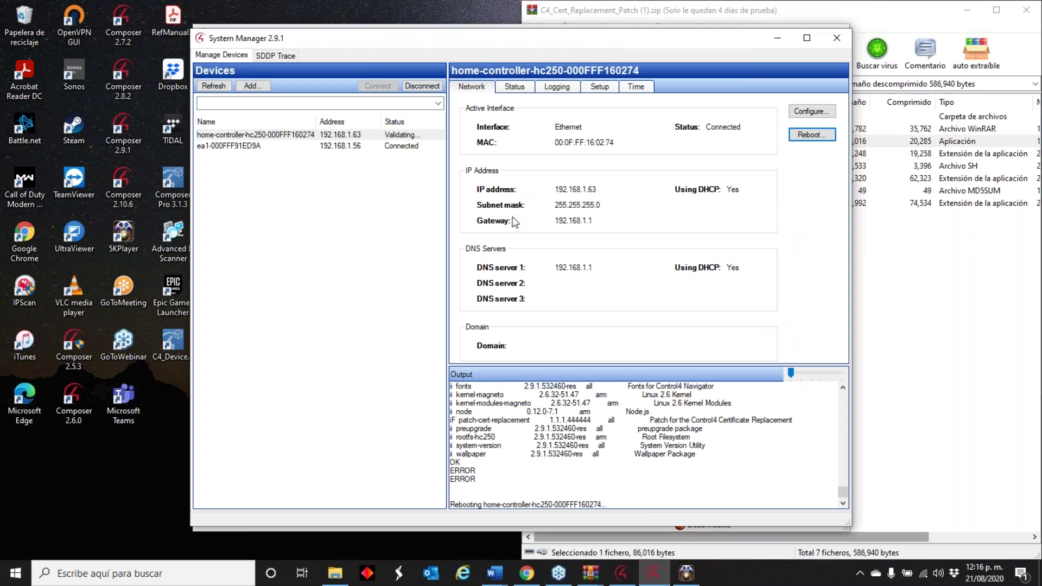
pyautogui.click(621, 573)
pyautogui.click(647, 232)
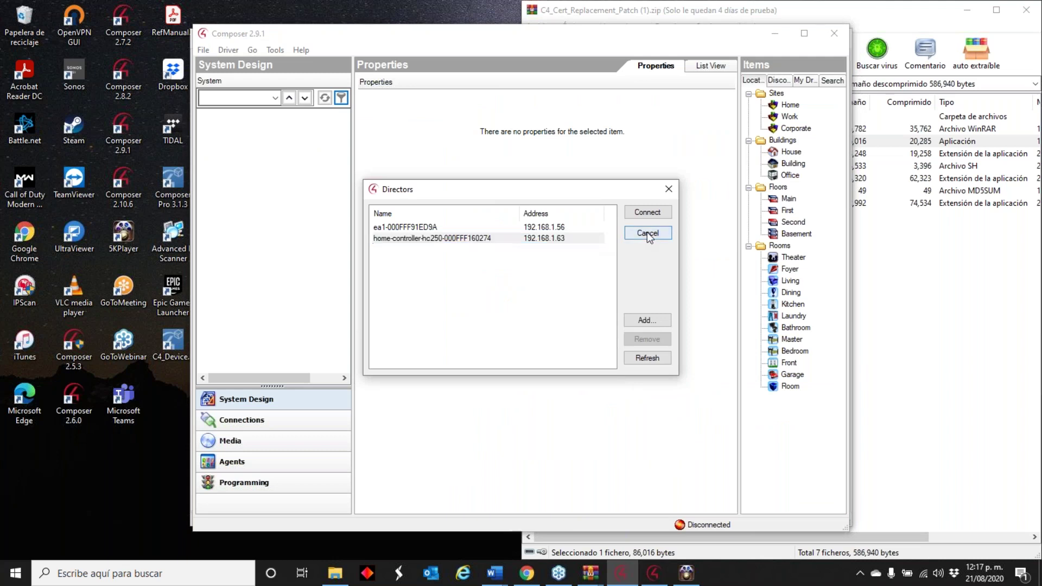
pyautogui.click(536, 395)
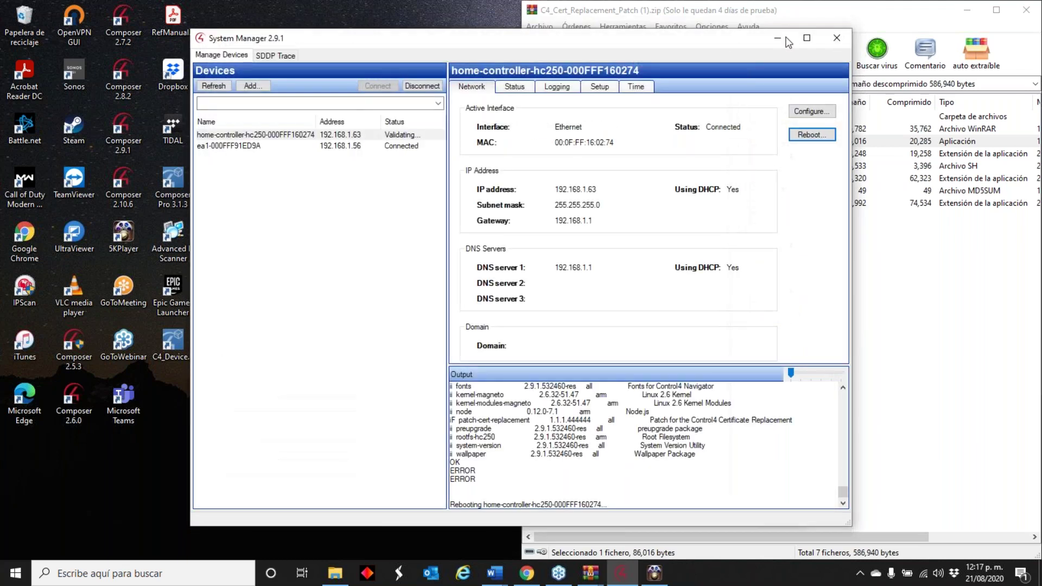
# - Close System Manager, confirming the exit despite the update in progress
pyautogui.rightClick(622, 574)
pyautogui.click(595, 545)
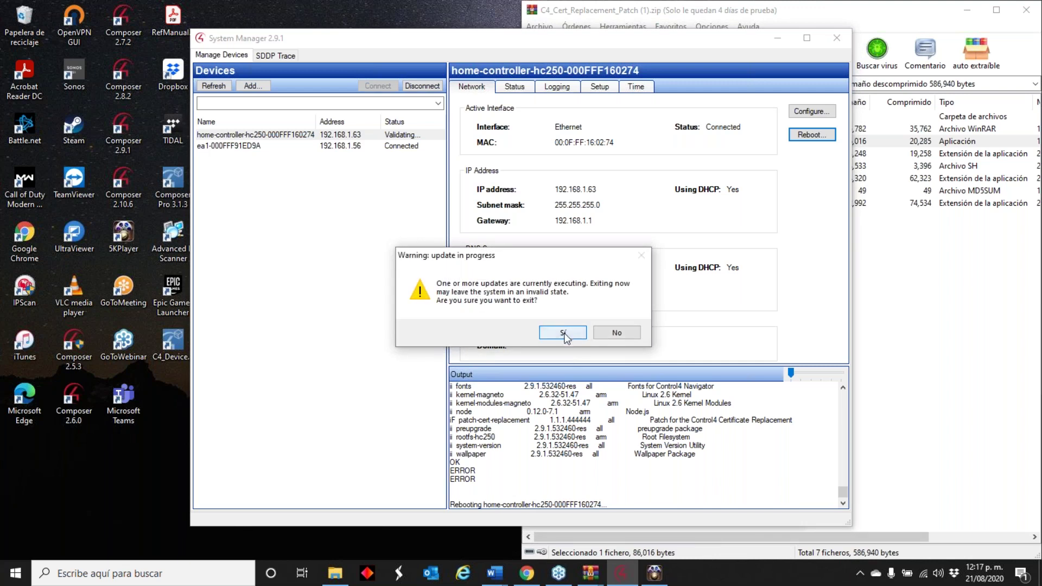
pyautogui.click(565, 334)
# - Relaunch Composer 2.9.1 and reconnect System Manager to the HC250 controller until it shows Connected
pyautogui.doubleClick(123, 131)
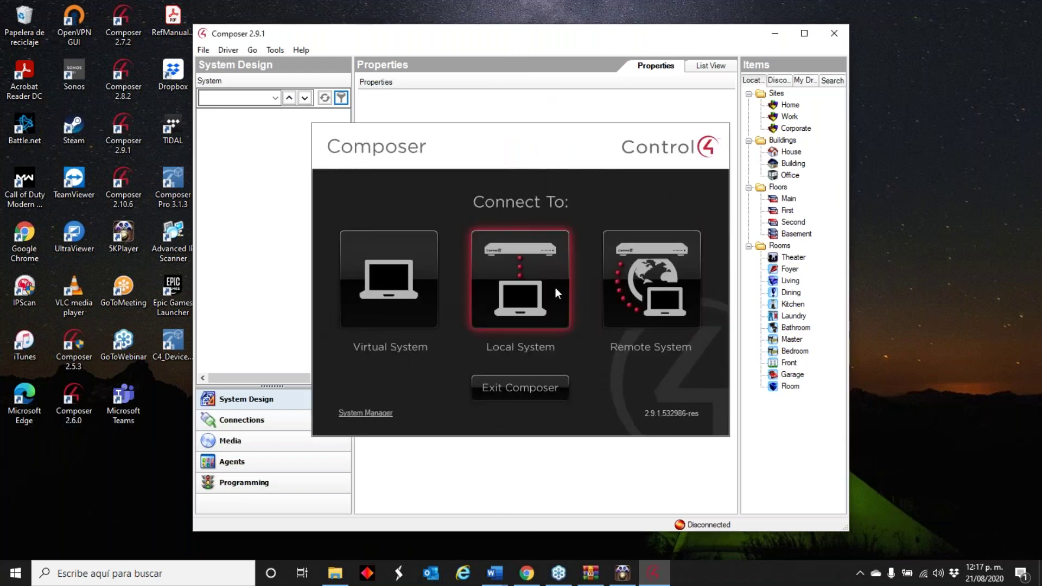
pyautogui.click(371, 415)
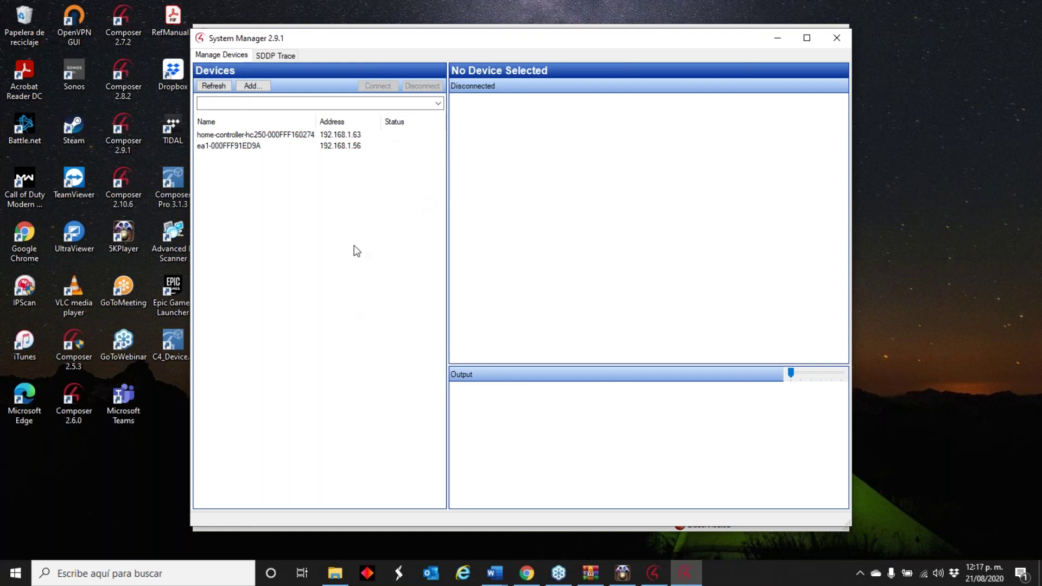
pyautogui.click(310, 136)
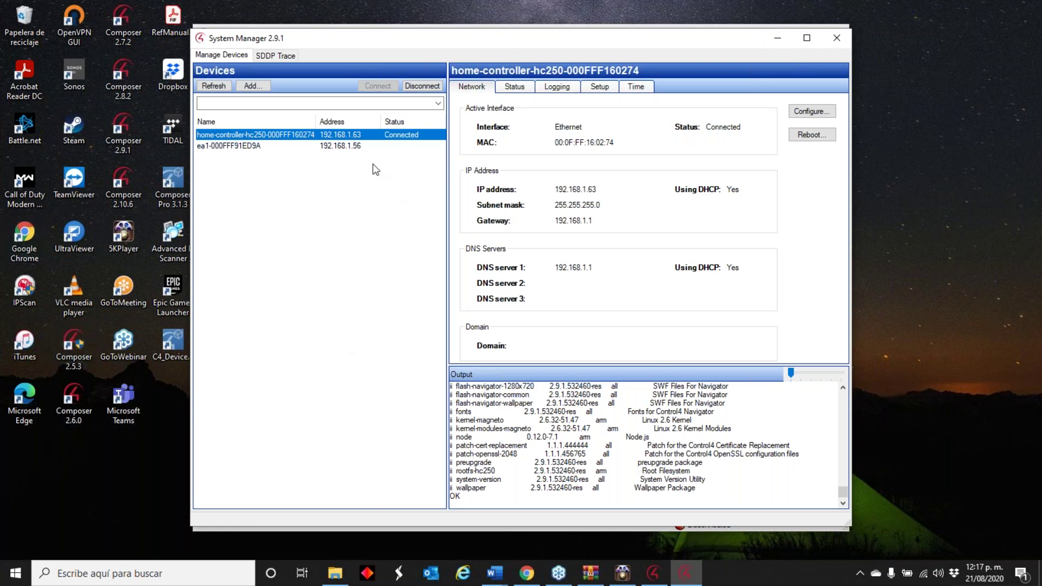
pyautogui.click(777, 38)
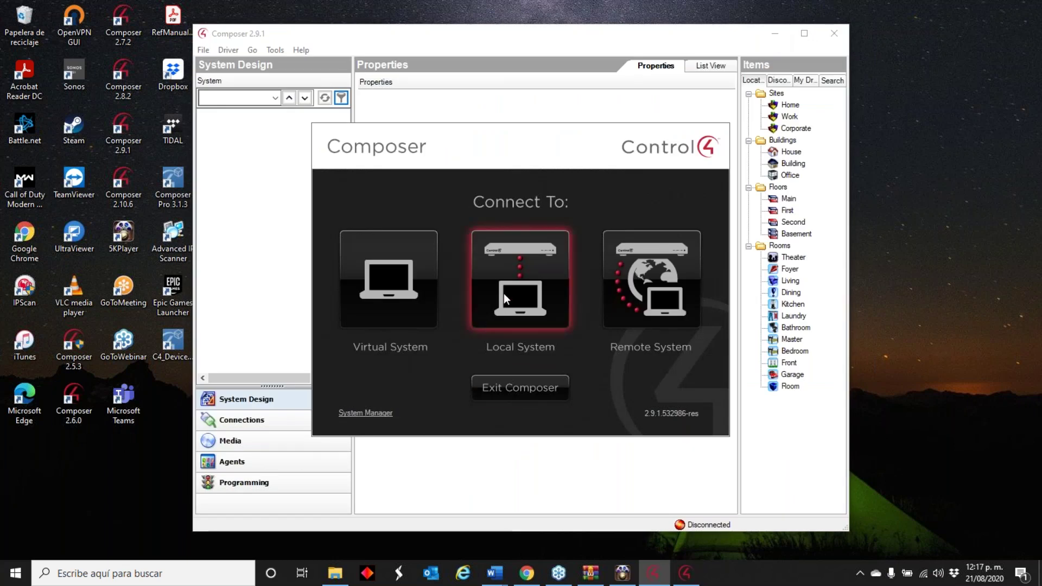
pyautogui.click(505, 298)
# - Connect to the HC250 director at 192.168.1.63, maximize Composer and widen the System Design panel
pyautogui.click(456, 228)
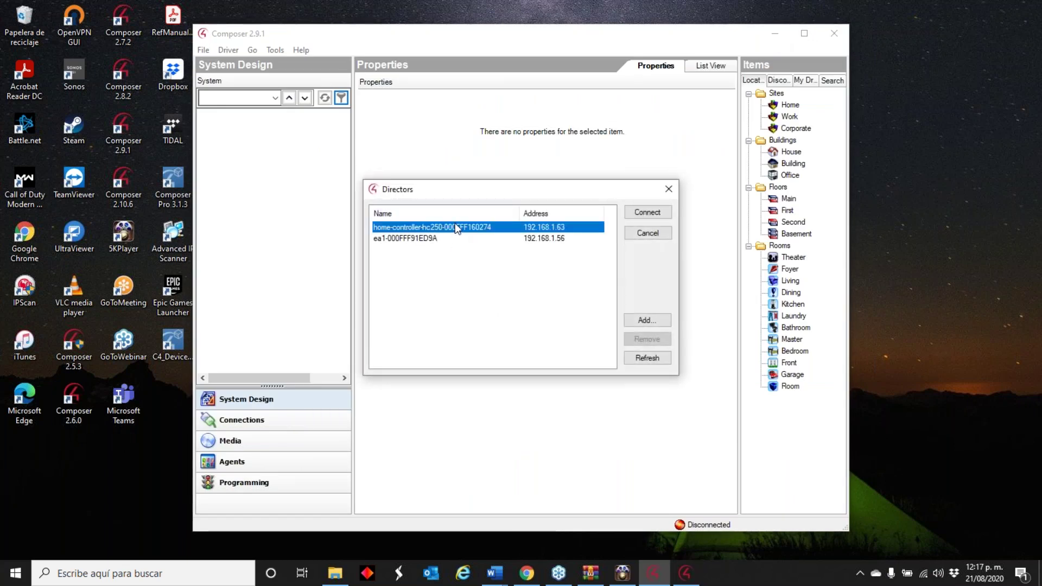
pyautogui.click(648, 212)
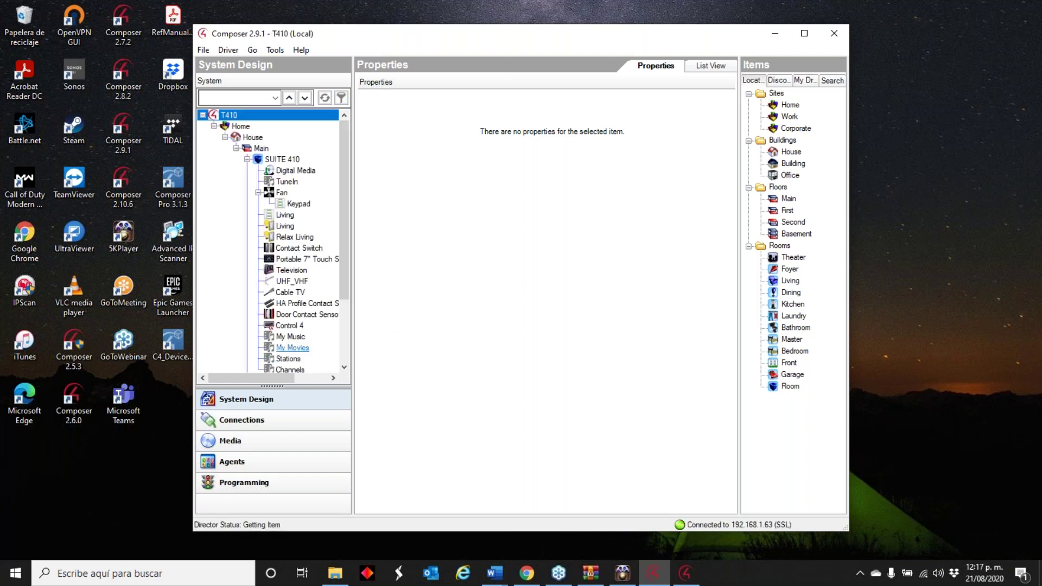
pyautogui.moveTo(346, 262); pyautogui.dragTo(349, 325)
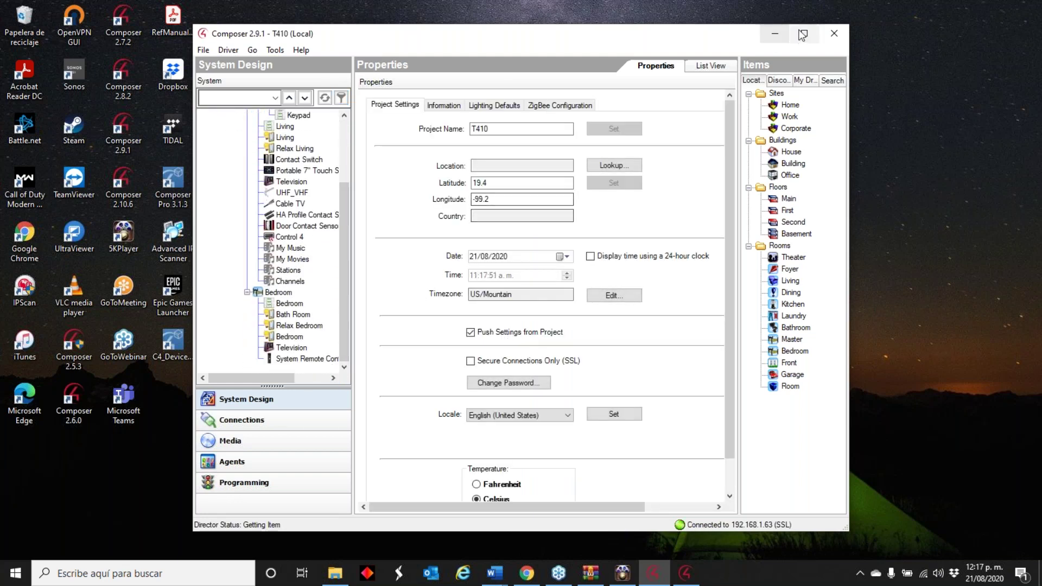
pyautogui.click(804, 34)
pyautogui.moveTo(159, 239); pyautogui.dragTo(262, 228)
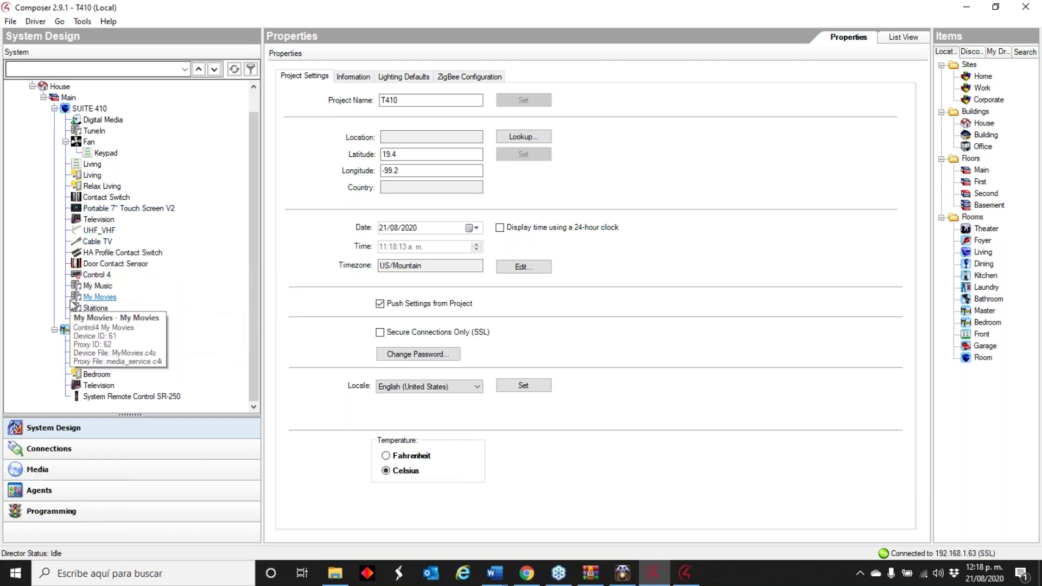
pyautogui.click(30, 21)
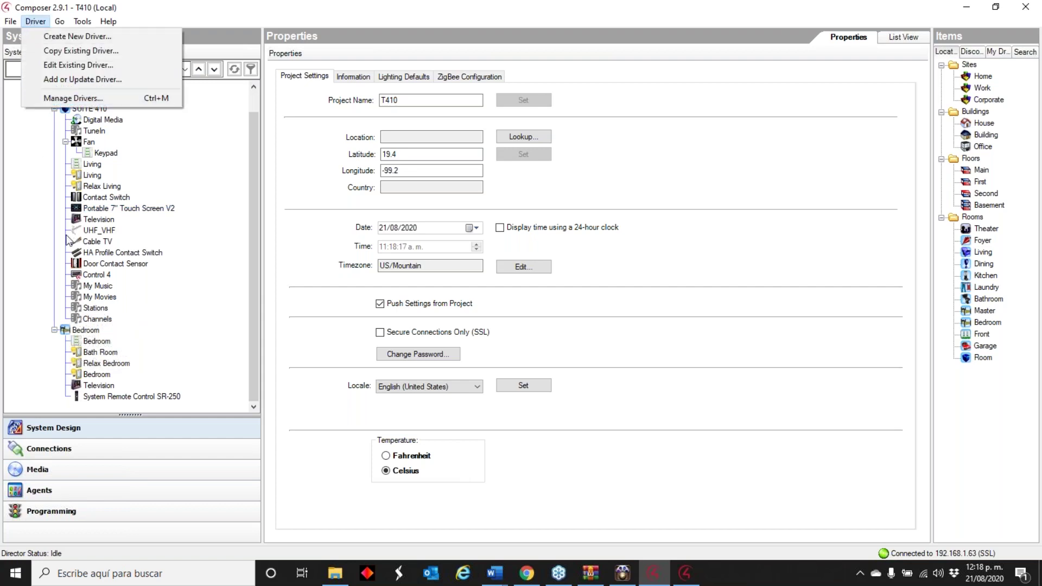
# - Open Manage Drivers and decline repair, leaving Television, My Music, My Movies, Stations and Channels flagged
pyautogui.click(72, 97)
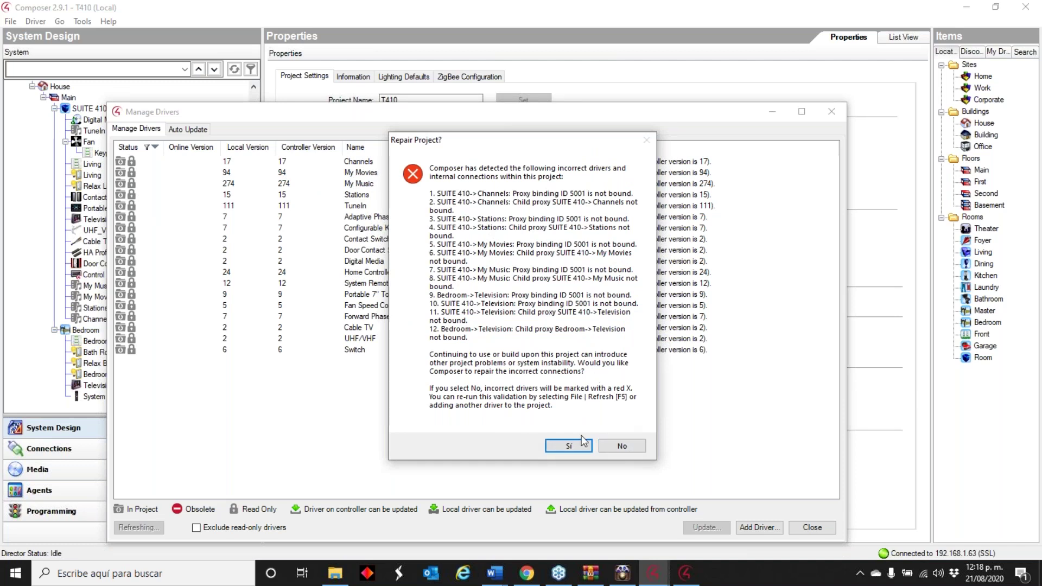
pyautogui.click(628, 448)
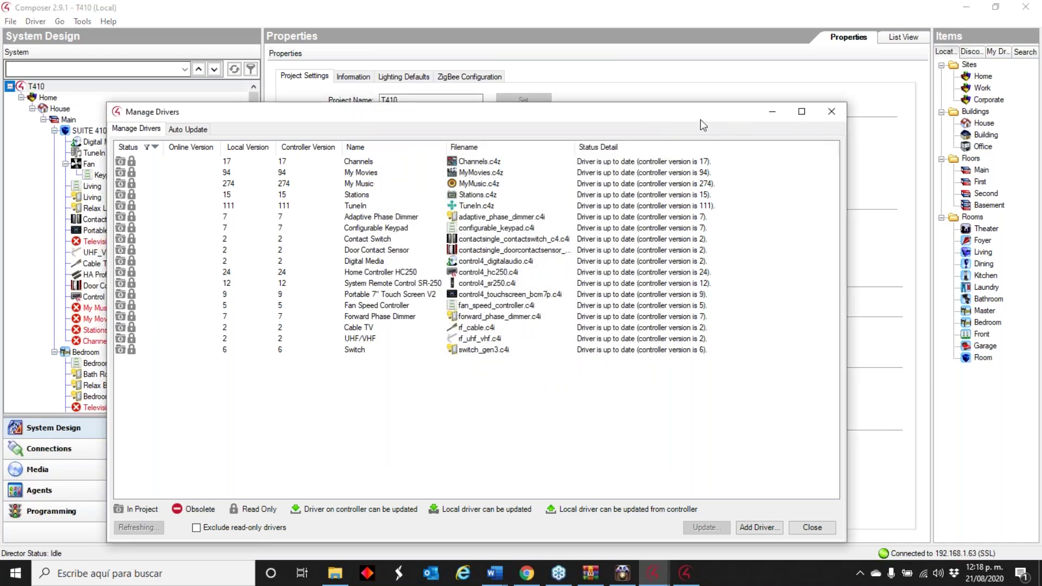
pyautogui.click(745, 104)
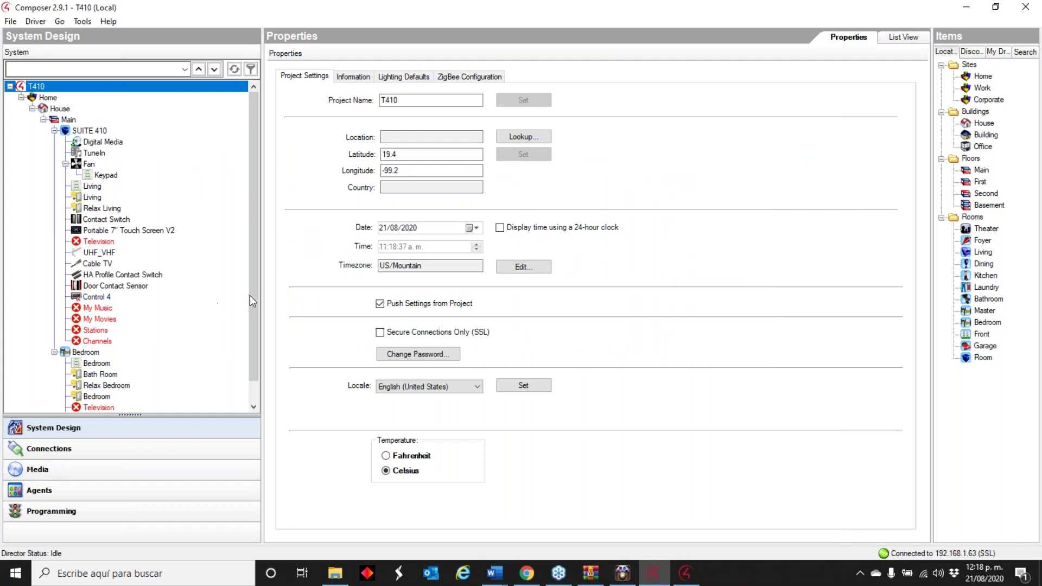
pyautogui.moveTo(249, 295); pyautogui.dragTo(250, 342)
# - Delete the flagged My Music and My Movies drivers from SUITE 410
pyautogui.rightClick(119, 221)
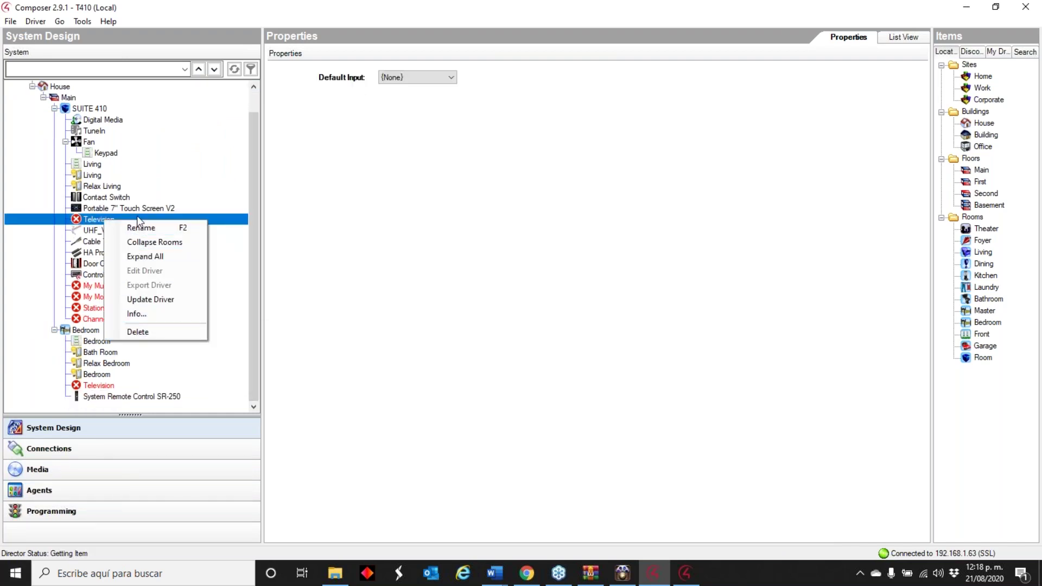
pyautogui.rightClick(89, 286)
pyautogui.click(136, 395)
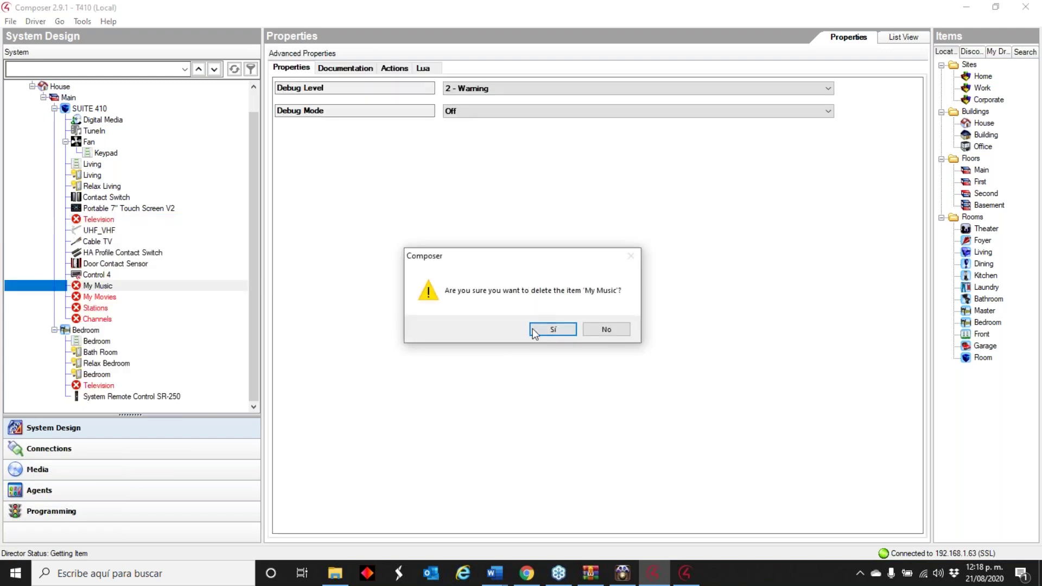
pyautogui.click(553, 329)
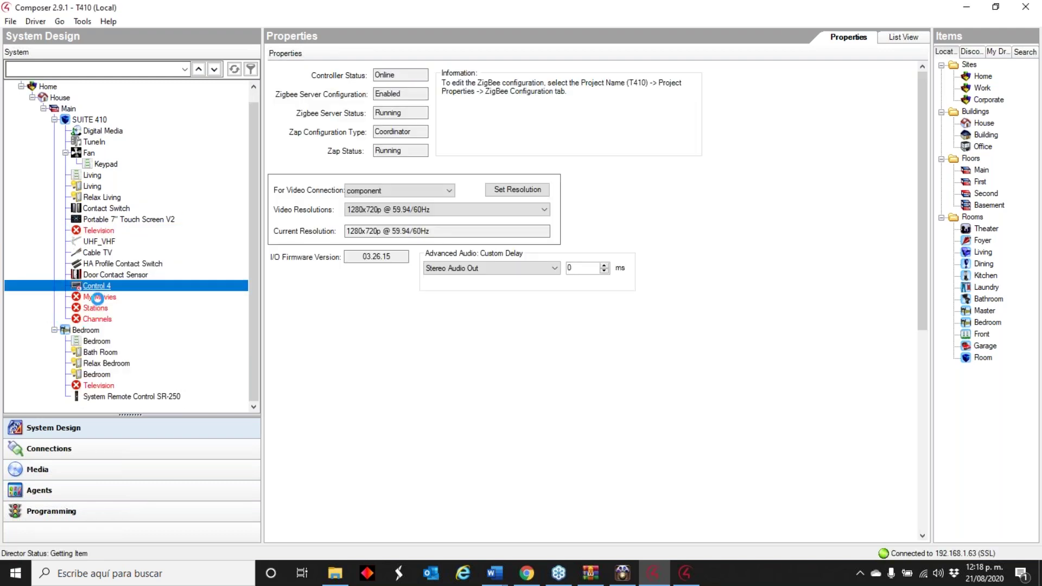
pyautogui.rightClick(98, 298)
pyautogui.click(146, 413)
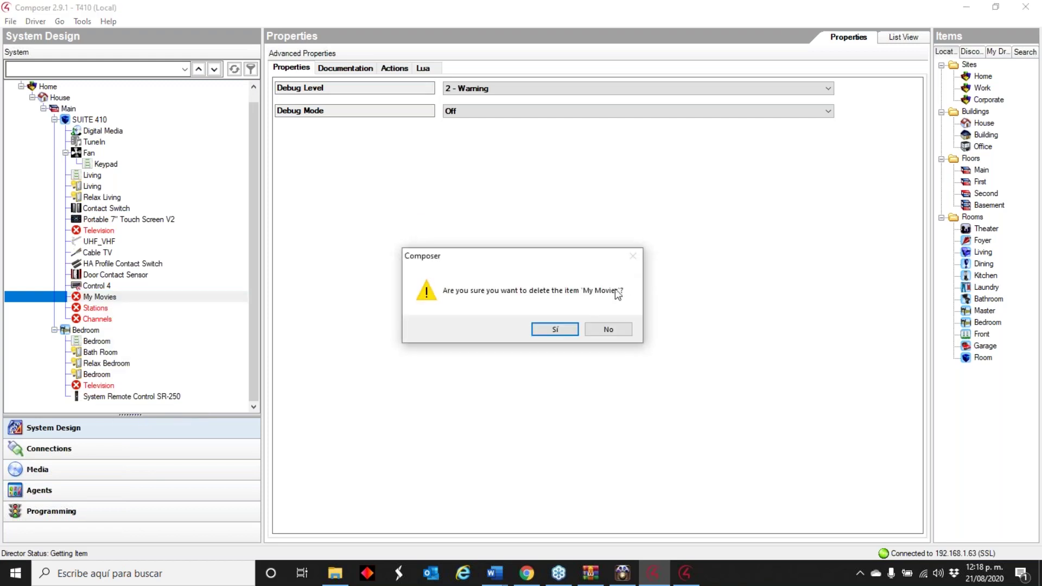
pyautogui.click(553, 329)
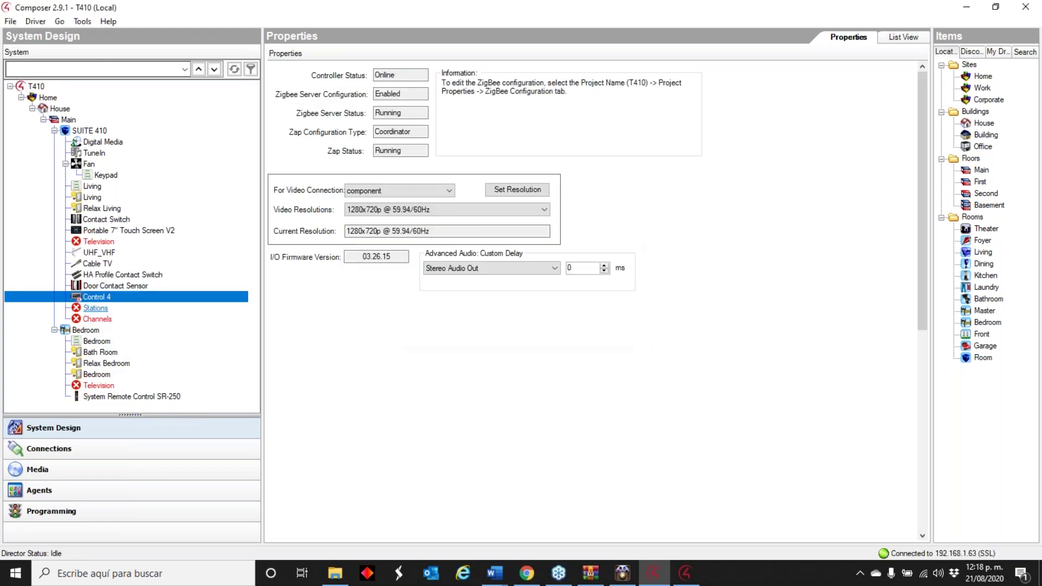
# - Delete the flagged Stations and Channels drivers from SUITE 410
pyautogui.rightClick(96, 307)
pyautogui.click(120, 422)
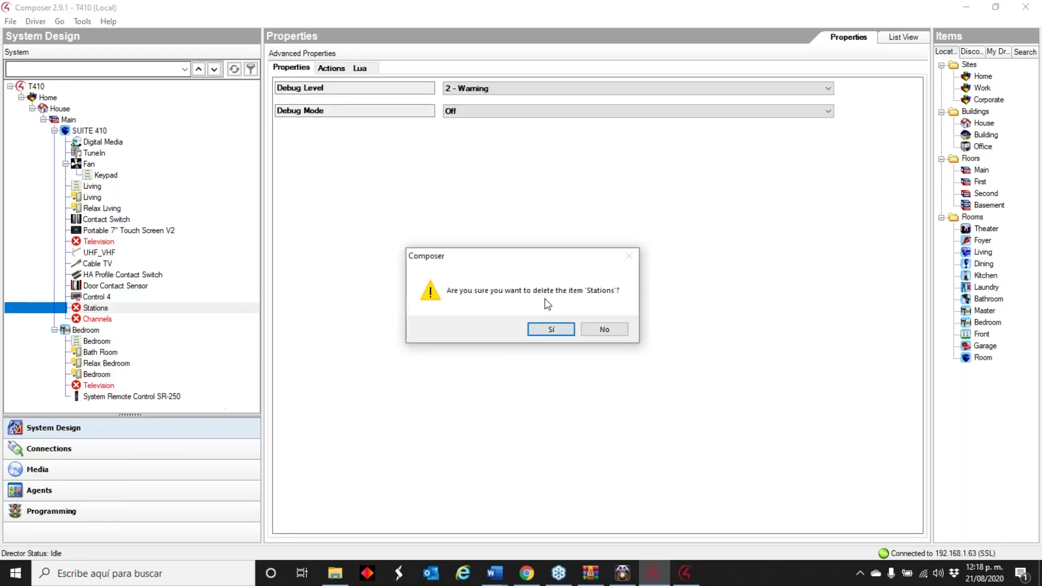
pyautogui.click(549, 329)
pyautogui.click(94, 308)
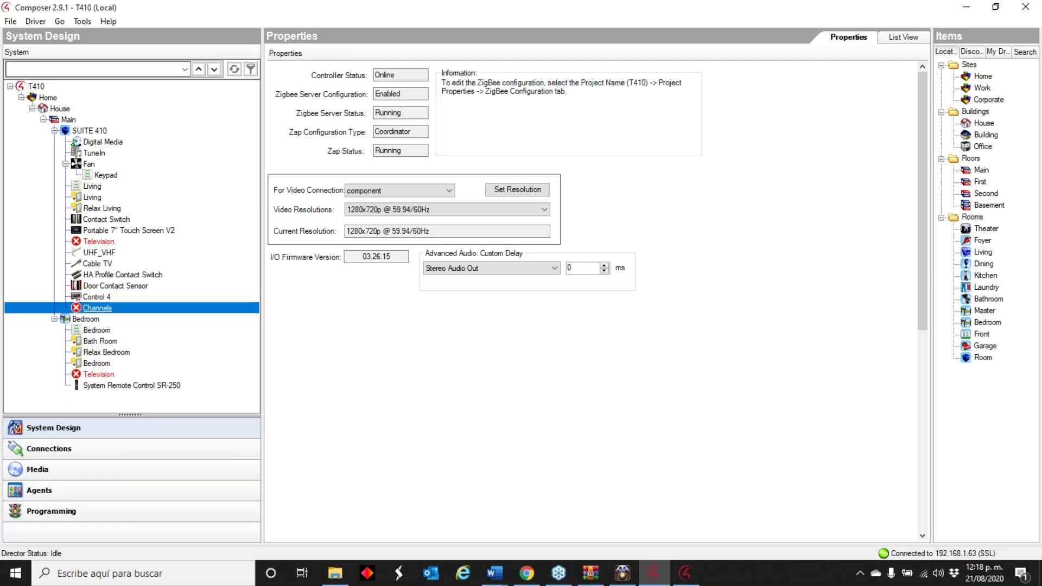
pyautogui.rightClick(93, 308)
pyautogui.click(149, 420)
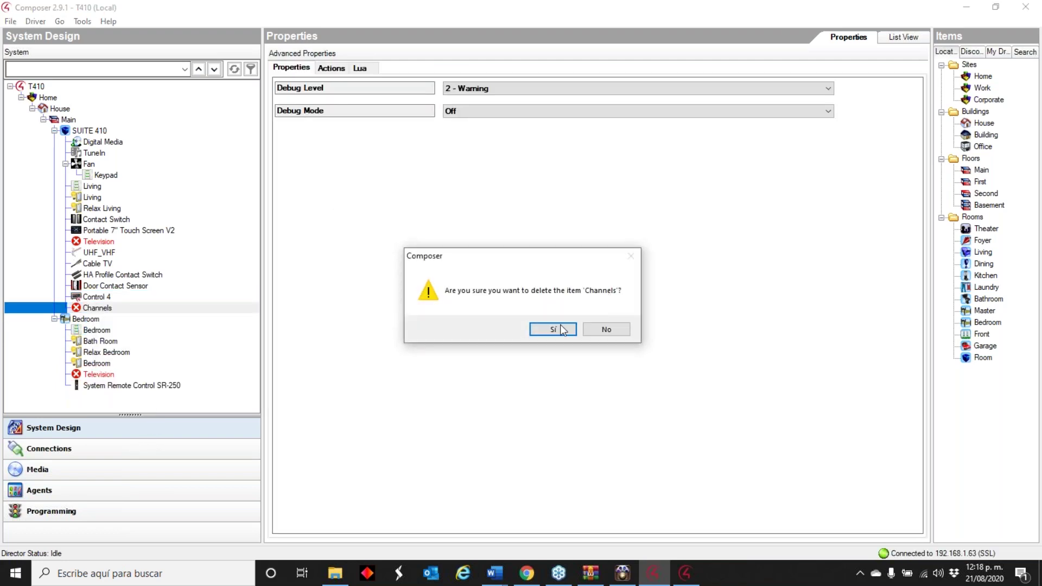
pyautogui.click(559, 328)
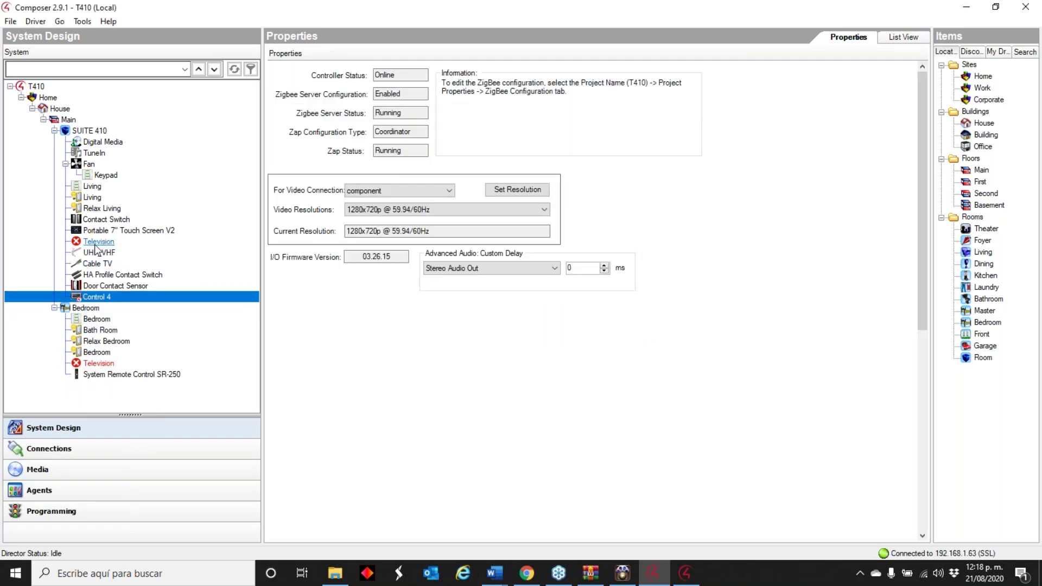
pyautogui.moveTo(93, 245)
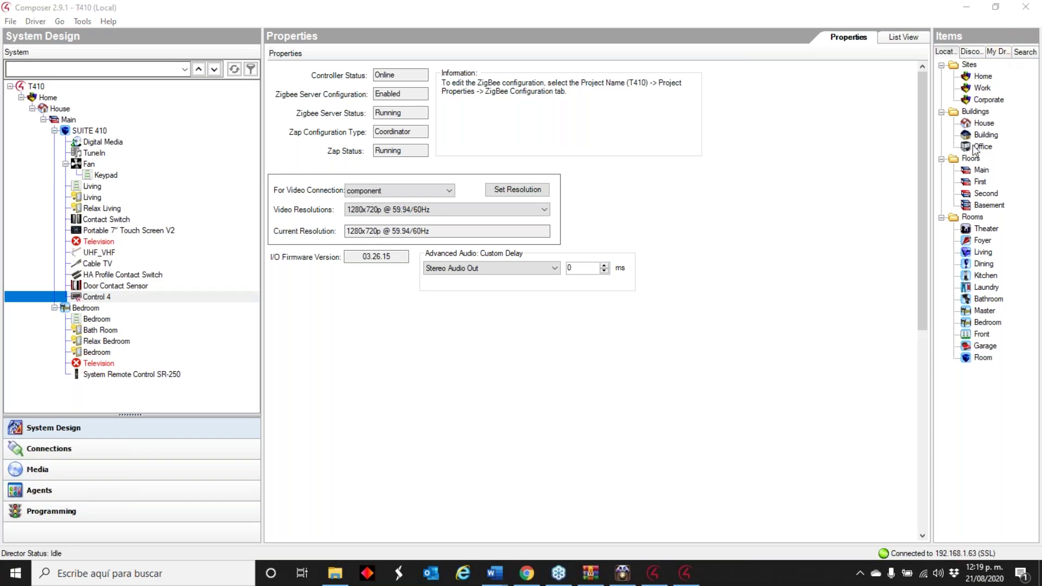
# - Add the Sony XBR-43X800E Television driver from My Drivers to SUITE 410
pyautogui.click(142, 243)
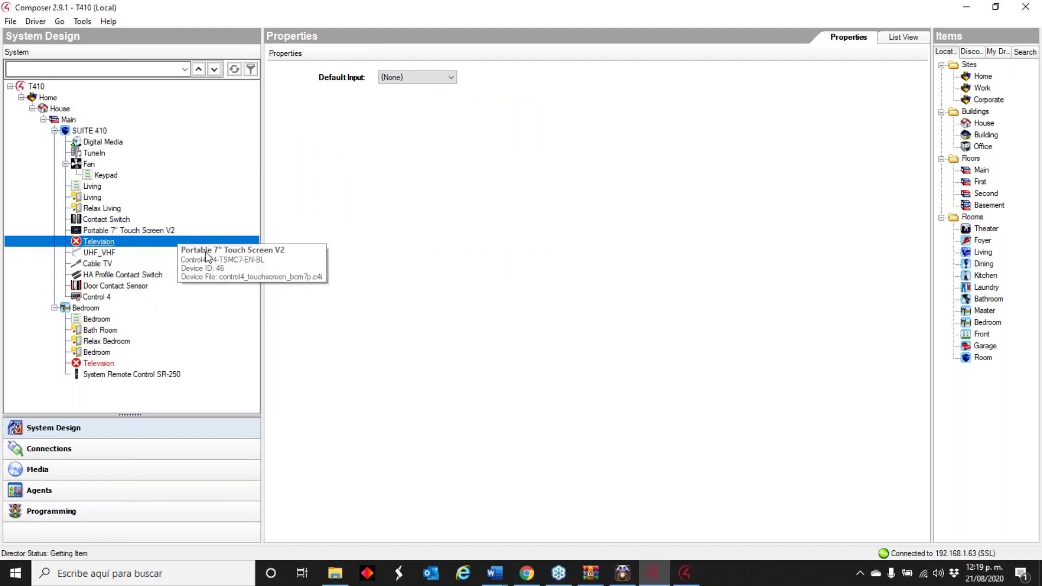
pyautogui.moveTo(931, 162); pyautogui.dragTo(726, 188)
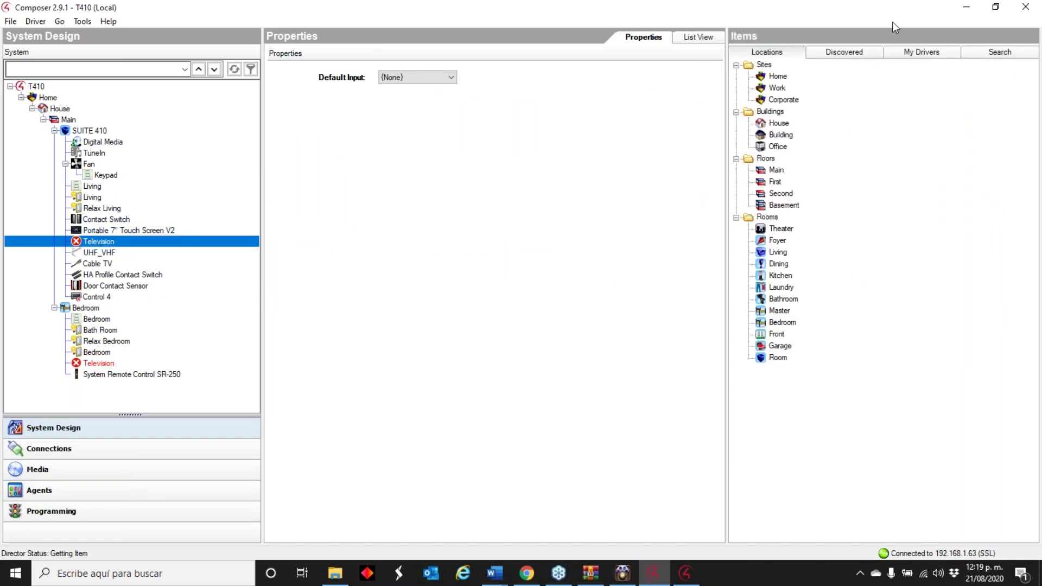
pyautogui.click(932, 56)
pyautogui.moveTo(1035, 147); pyautogui.dragTo(1033, 310)
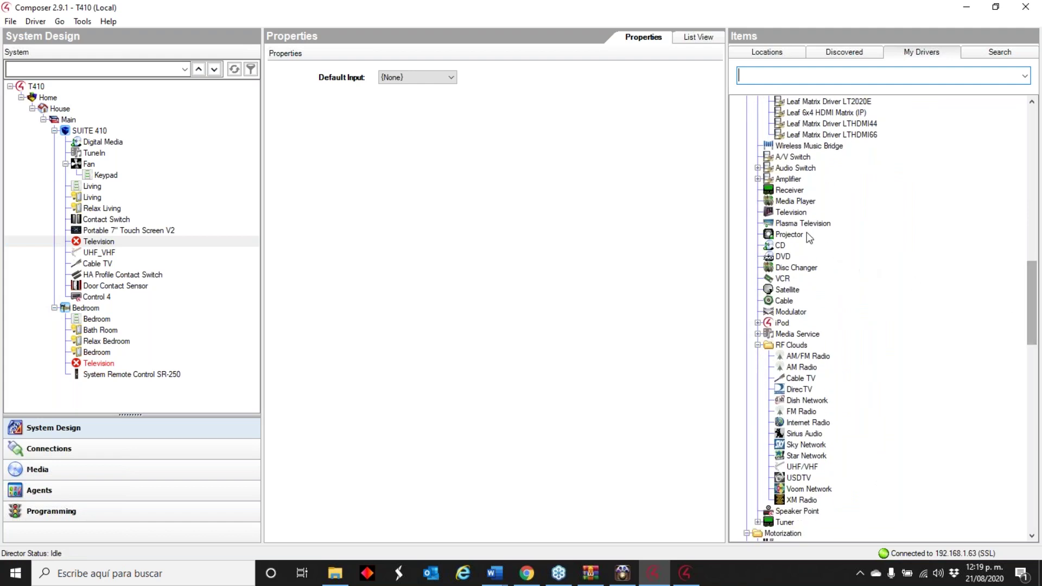
pyautogui.doubleClick(792, 213)
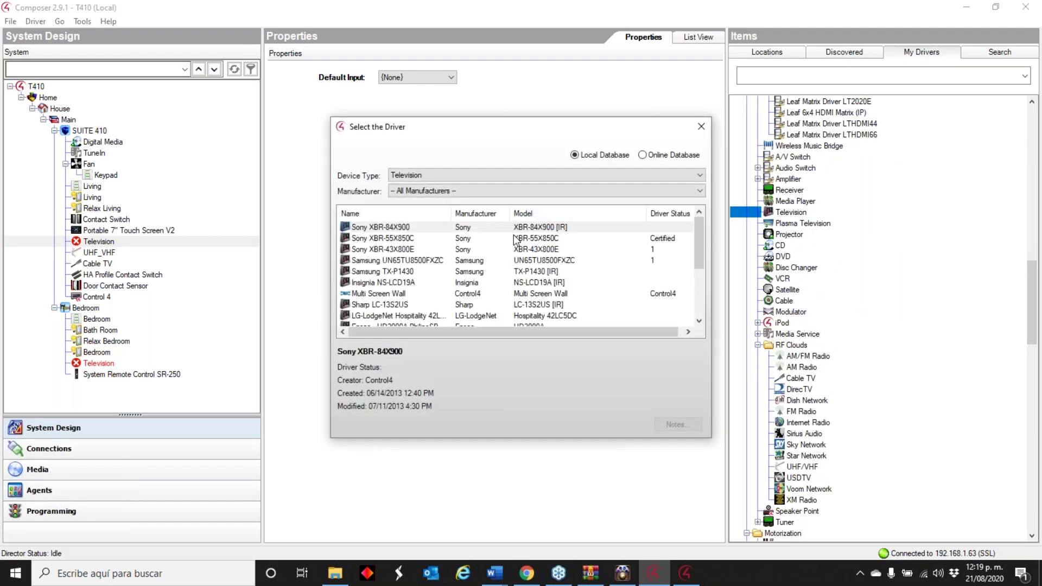
pyautogui.doubleClick(510, 250)
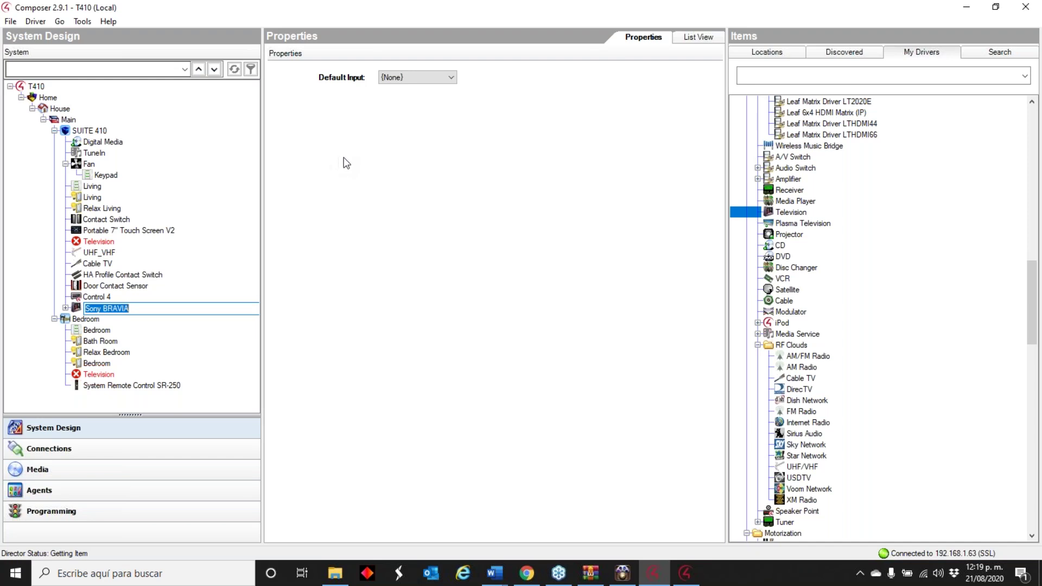
# - Glance at the release notes in Chrome, then hide the browser to return to the project
pyautogui.click(538, 573)
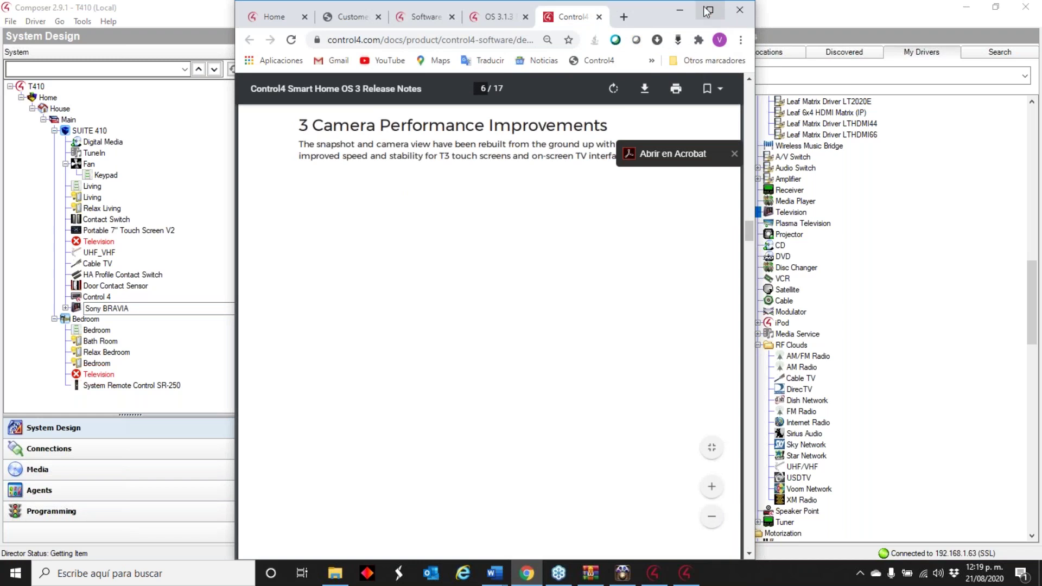
pyautogui.click(679, 10)
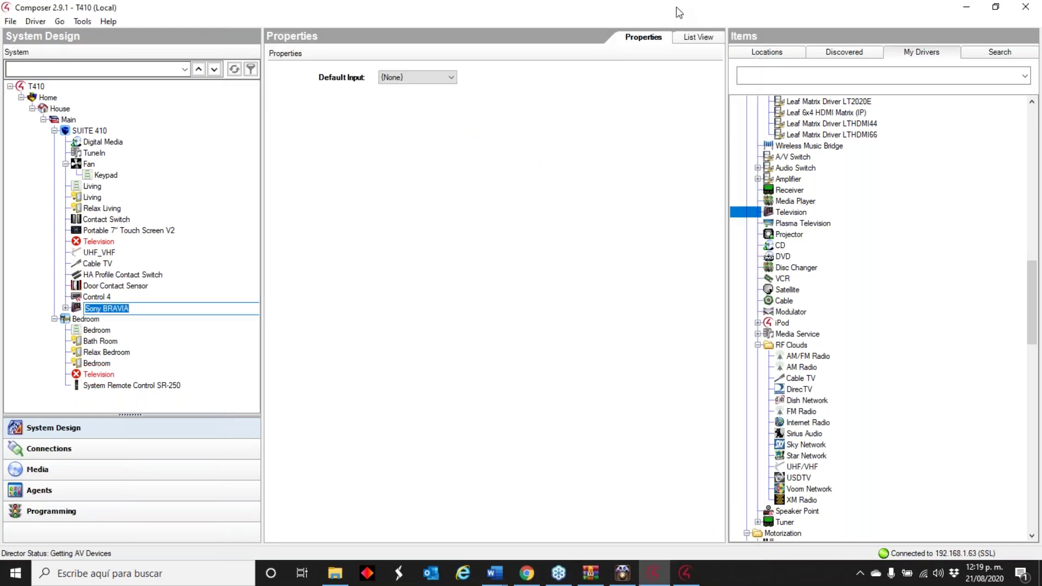
pyautogui.click(82, 21)
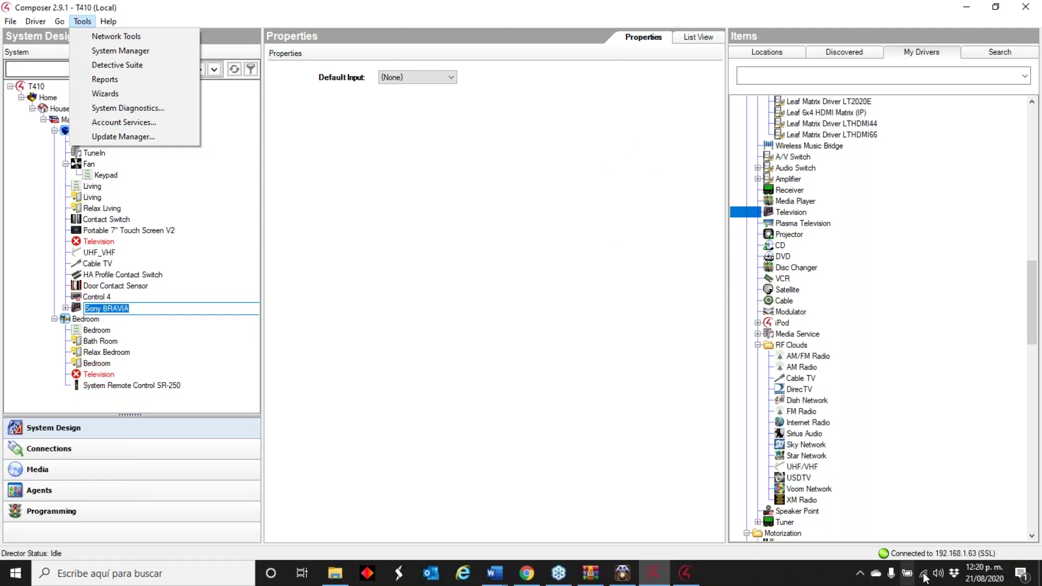
# - Decline the project repair and bring the OS 3 release notes in Chrome to full screen
pyautogui.click(860, 573)
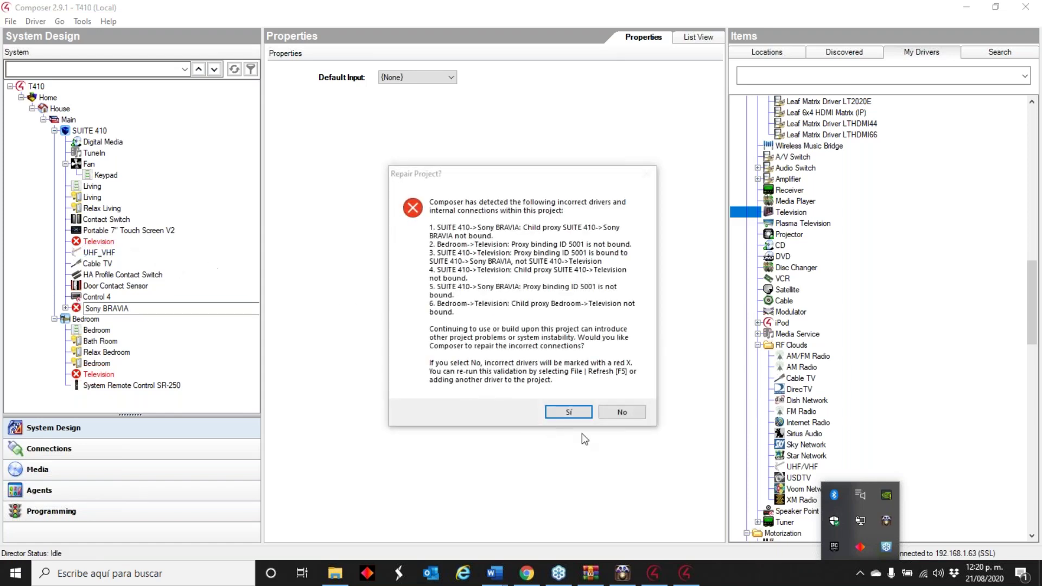
pyautogui.click(621, 412)
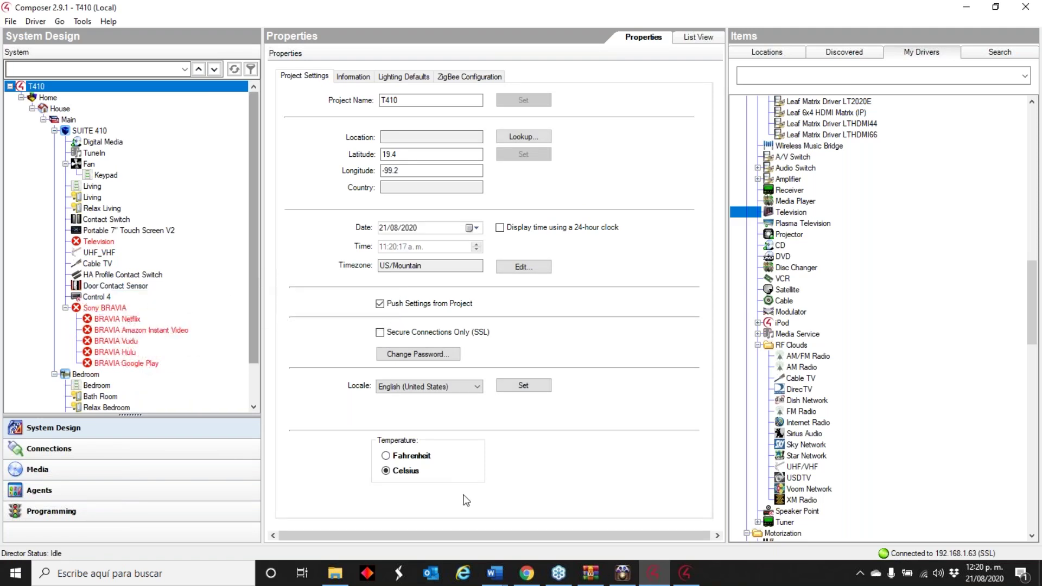
pyautogui.click(535, 577)
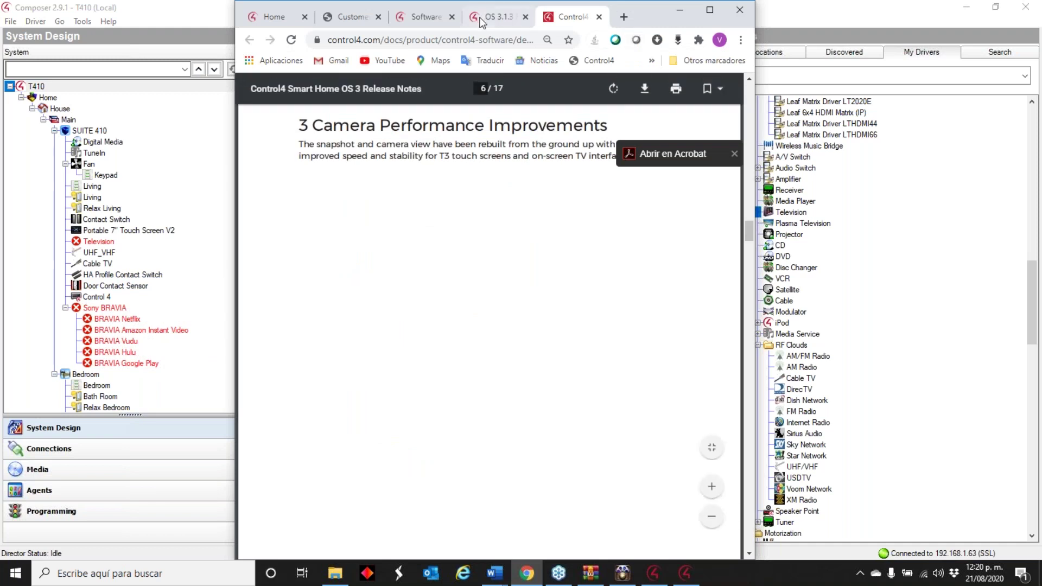
pyautogui.click(709, 12)
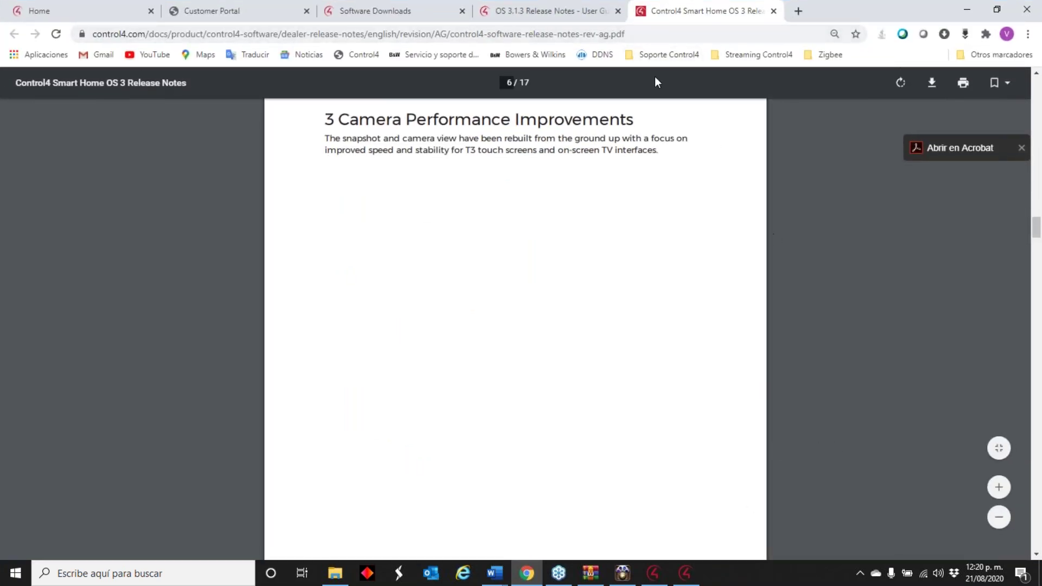
# - Search 'frame net' to find Microsoft's .NET Framework 4.7.2 offline installer page, then return to Composer's T410 project
pyautogui.click(683, 55)
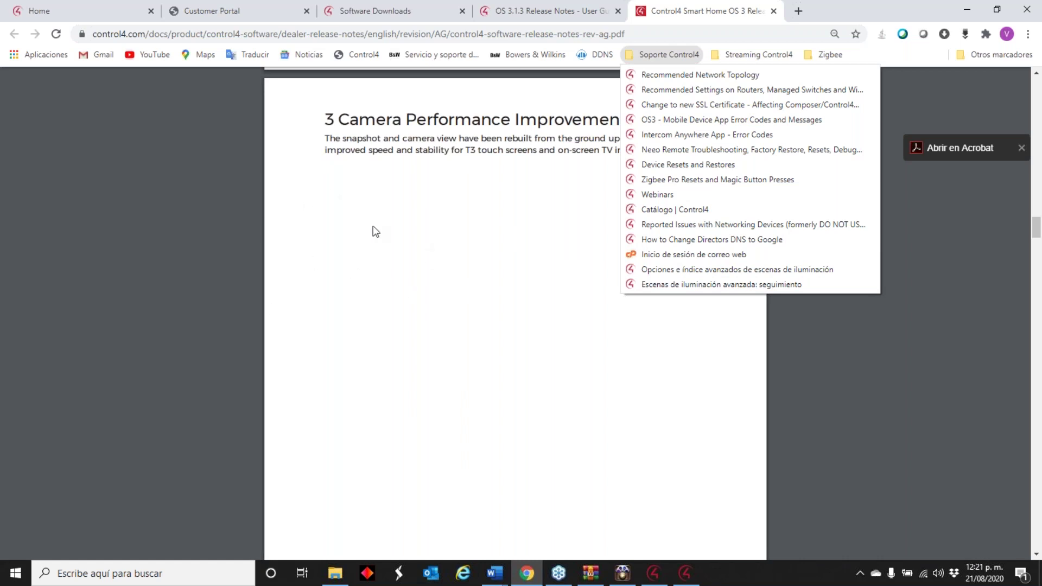
pyautogui.click(798, 11)
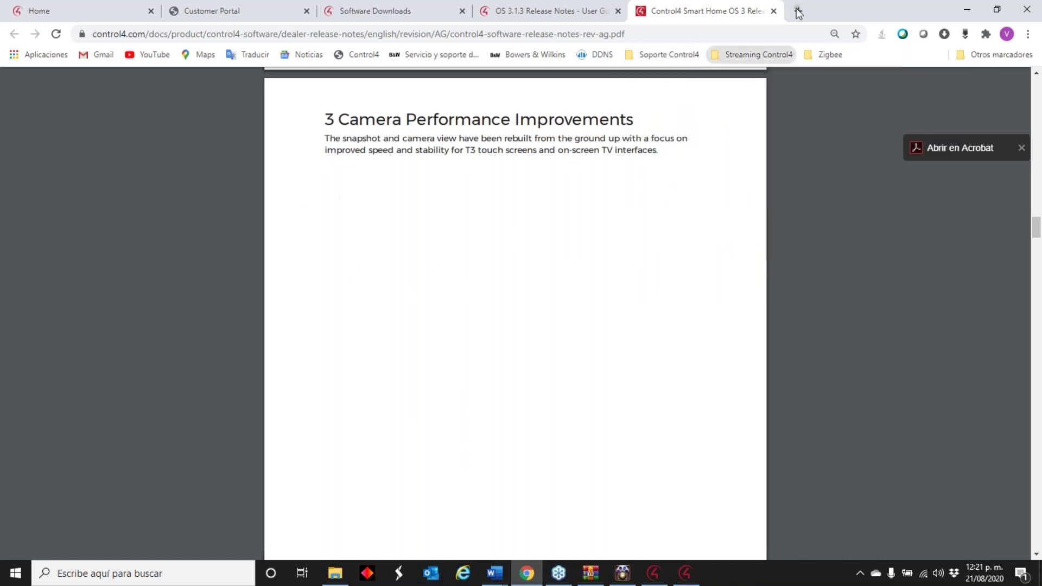
pyautogui.click(798, 11)
pyautogui.write('fram')
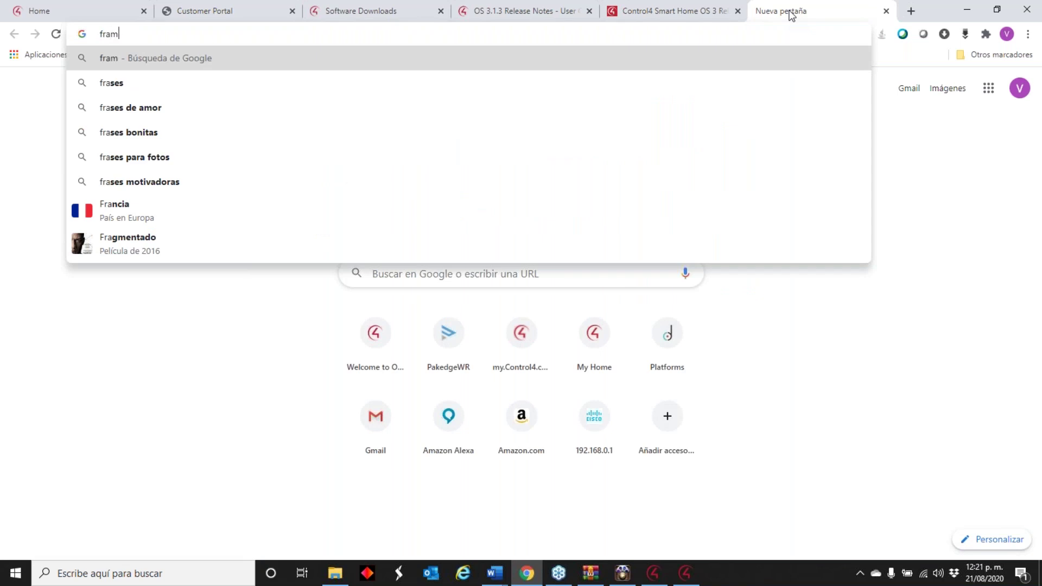
pyautogui.write('e net')
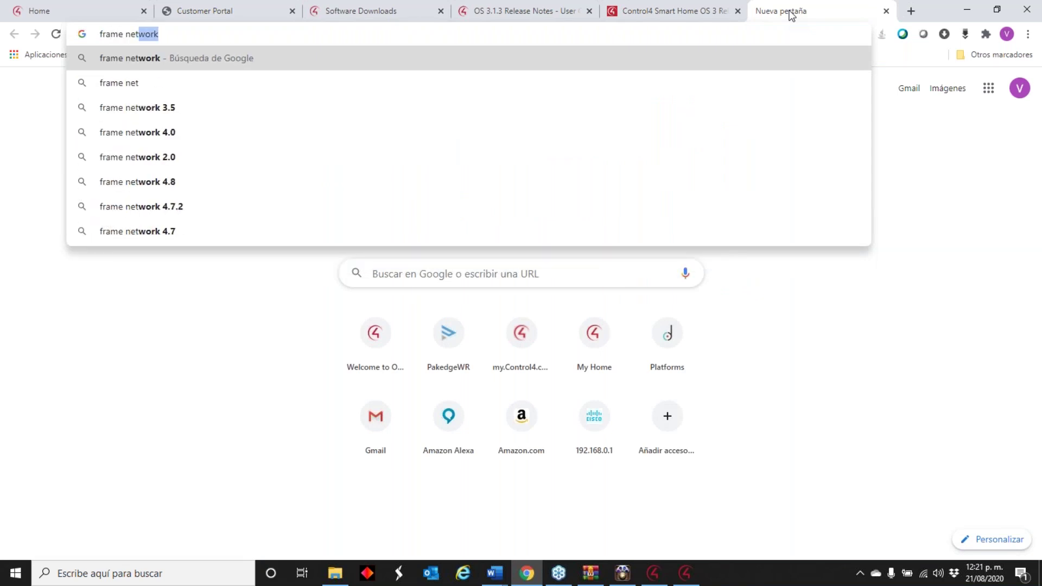
pyautogui.click(367, 217)
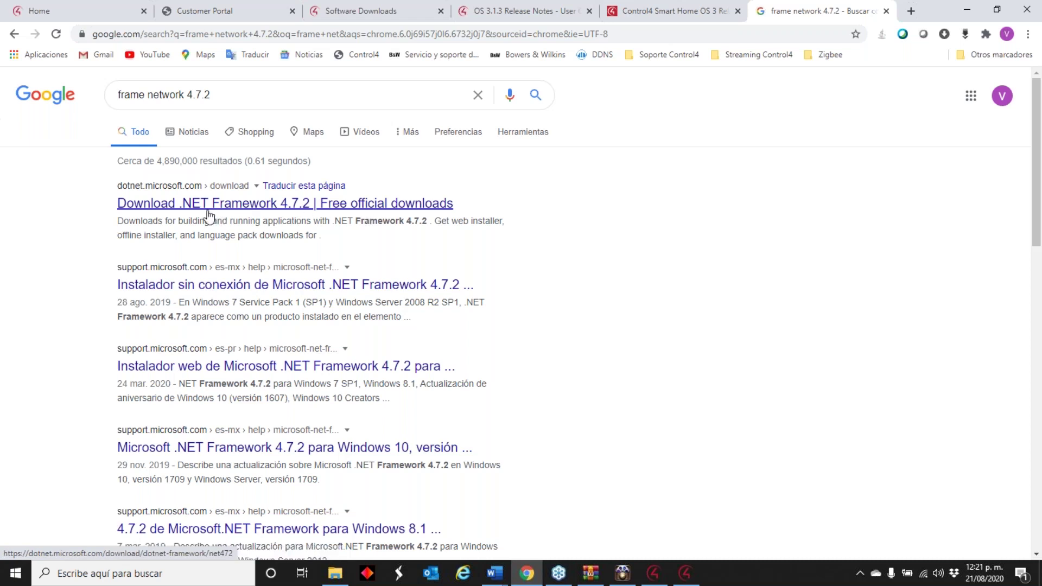
pyautogui.click(252, 288)
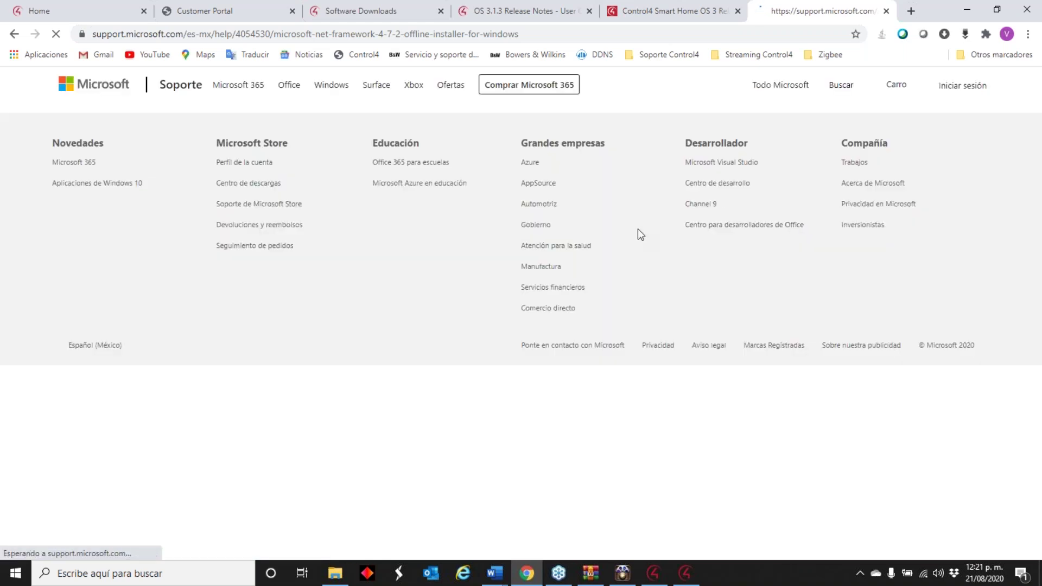
pyautogui.scroll(-8, 413, 285)
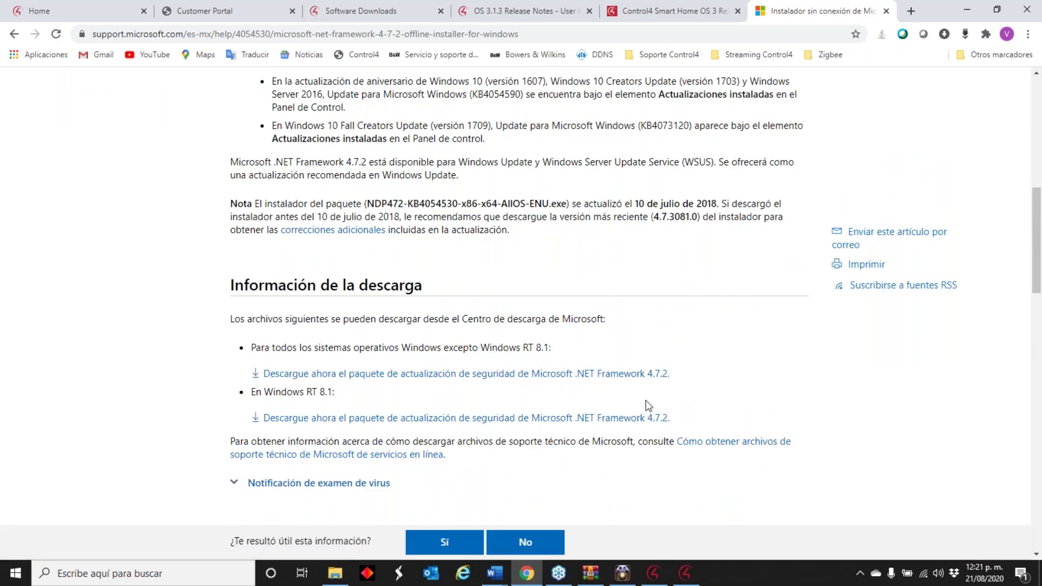
pyautogui.click(684, 574)
pyautogui.click(654, 574)
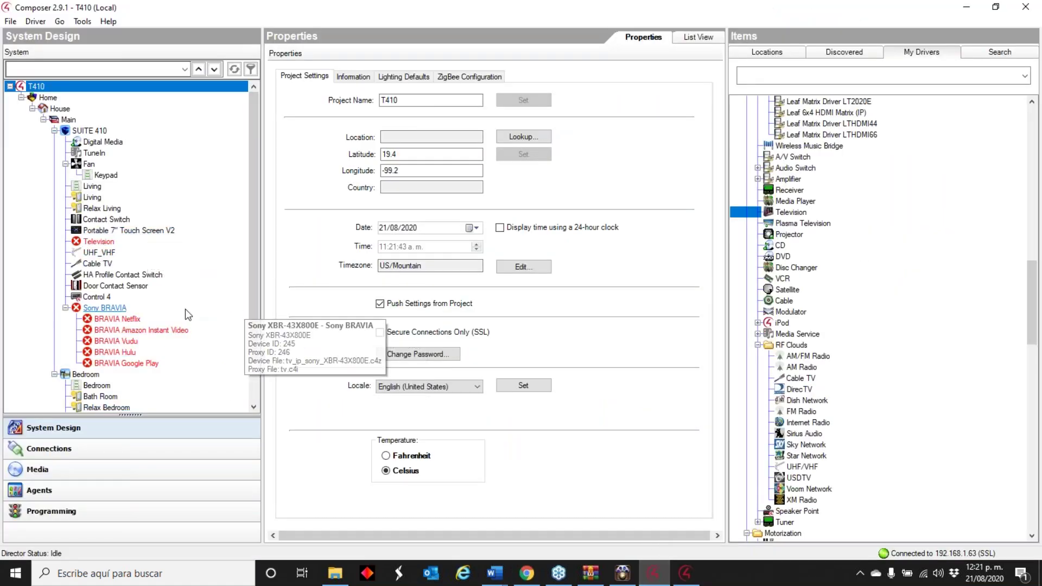
# - Delete the Sony BRAVIA driver from the project
pyautogui.rightClick(102, 309)
pyautogui.click(149, 422)
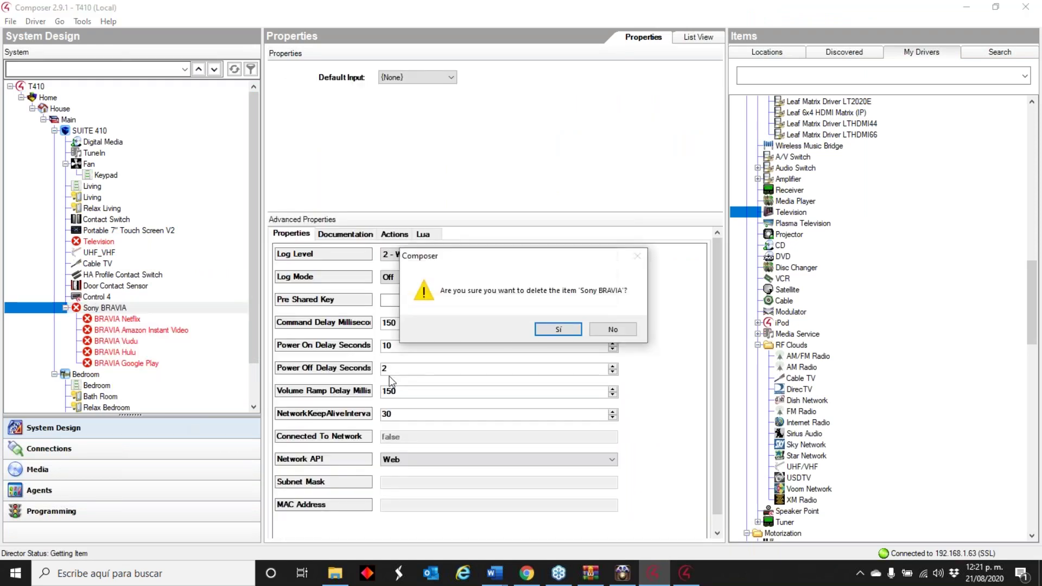
pyautogui.click(557, 330)
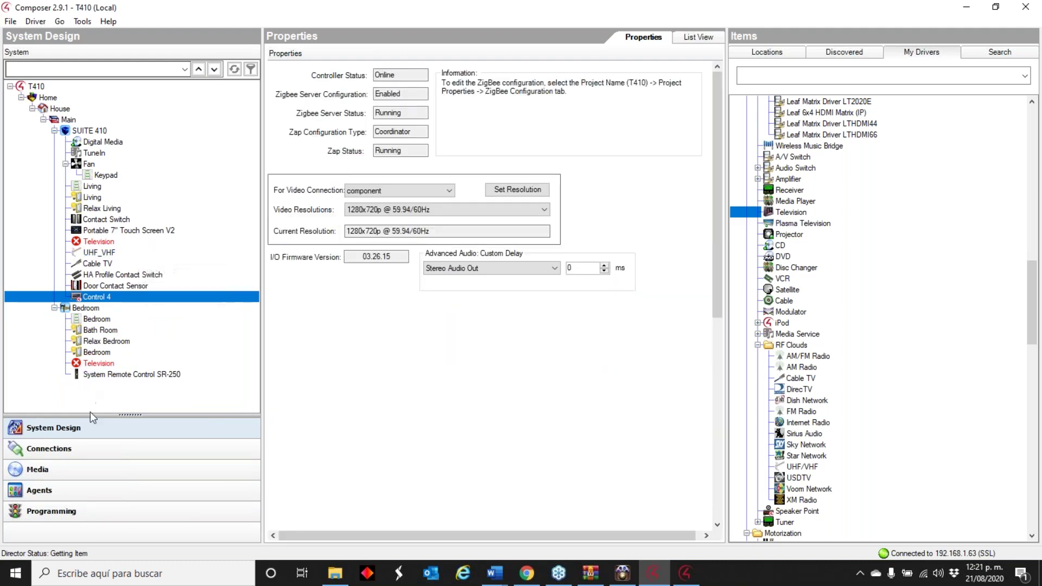
# - Check the connections of the SUITE 410 and Bedroom Television items
pyautogui.click(102, 448)
pyautogui.click(98, 241)
pyautogui.scroll(-4, 523, 167)
pyautogui.scroll(4, 513, 190)
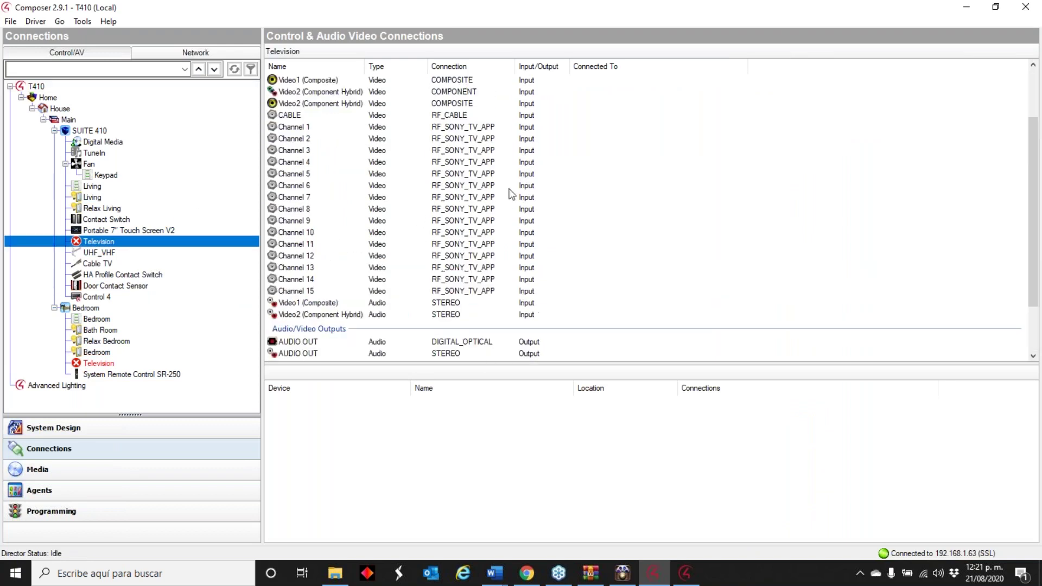
pyautogui.click(78, 363)
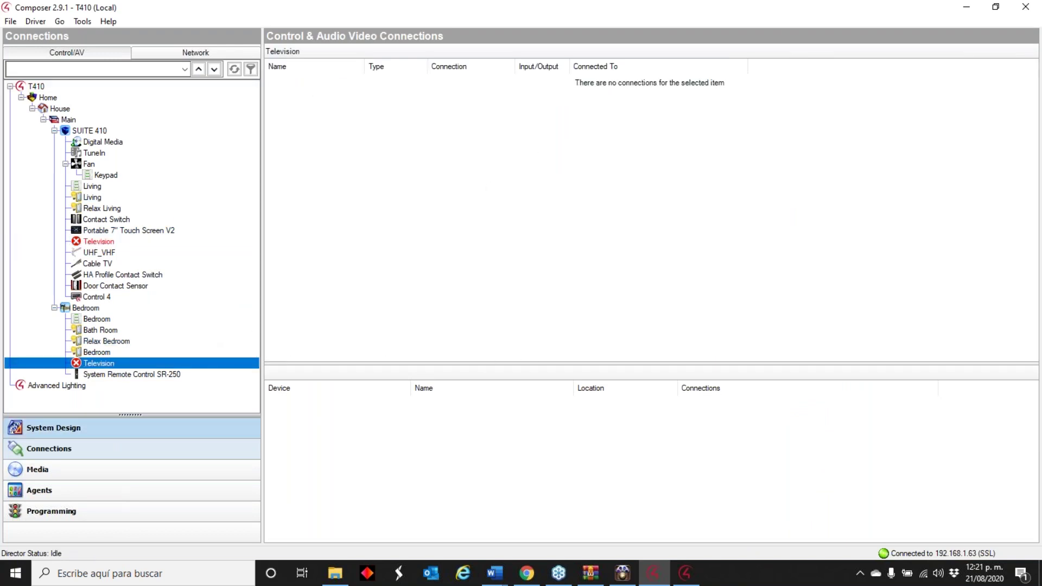
pyautogui.click(122, 428)
# - Delete the Television items under SUITE 410 and Bedroom
pyautogui.click(98, 243)
pyautogui.rightClick(98, 245)
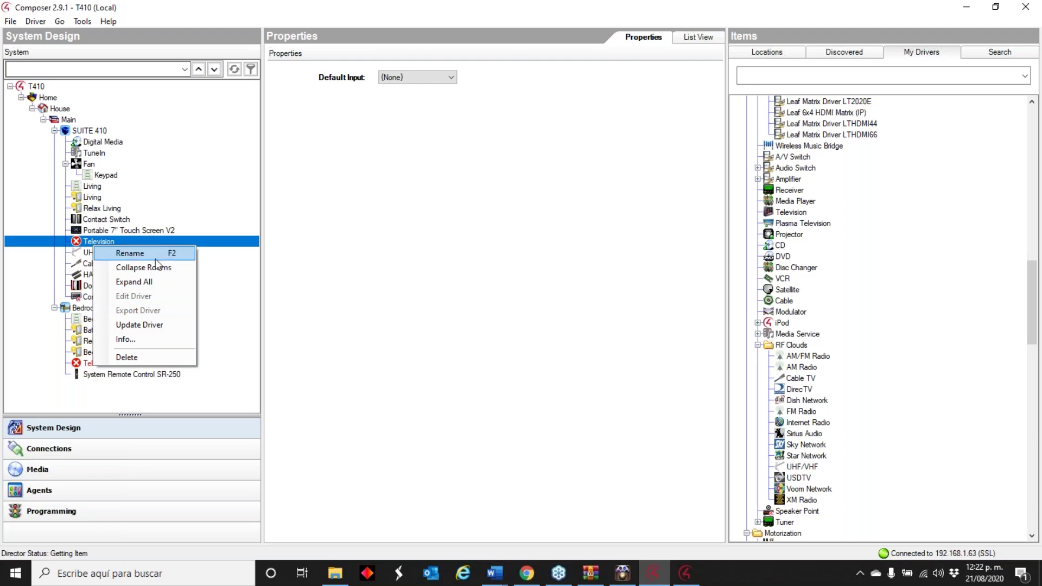
pyautogui.click(140, 357)
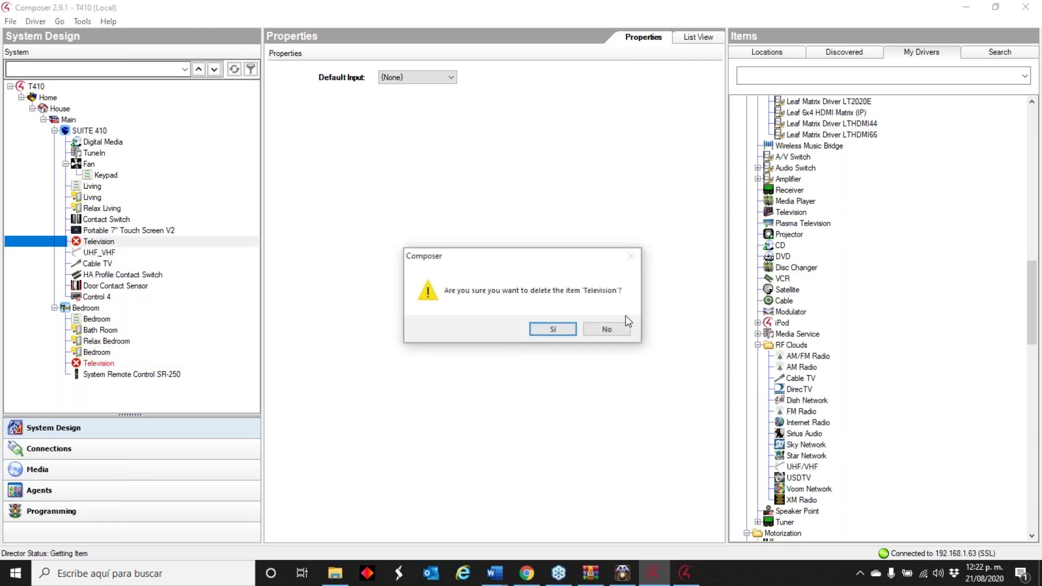
pyautogui.click(553, 328)
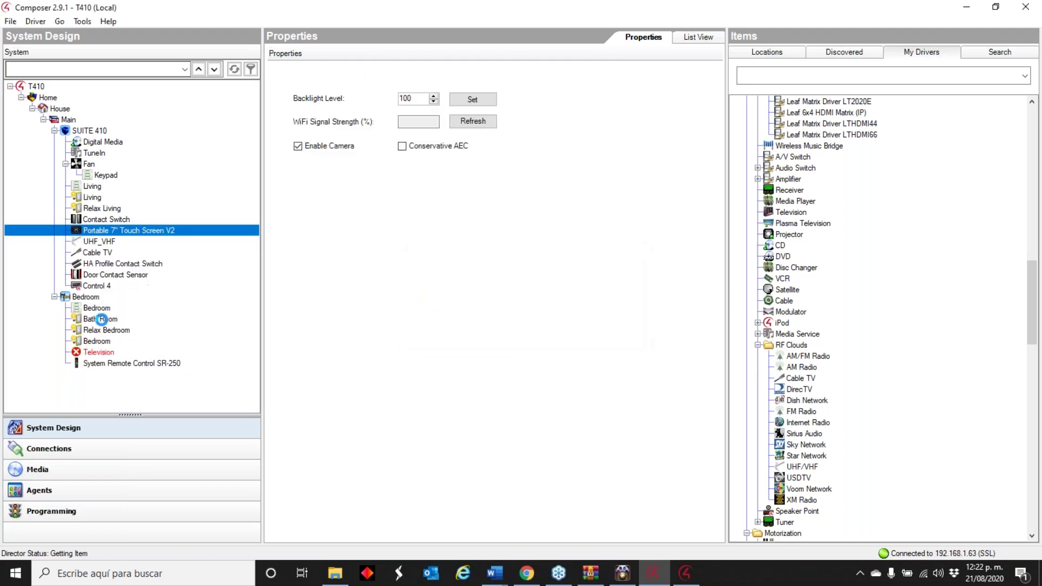
pyautogui.rightClick(100, 356)
pyautogui.click(140, 468)
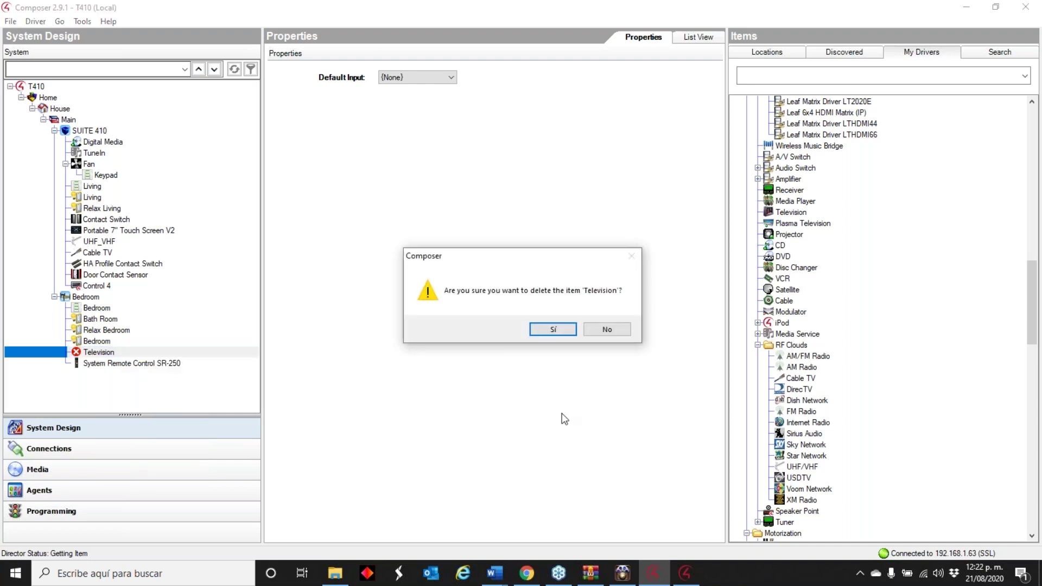
pyautogui.click(550, 332)
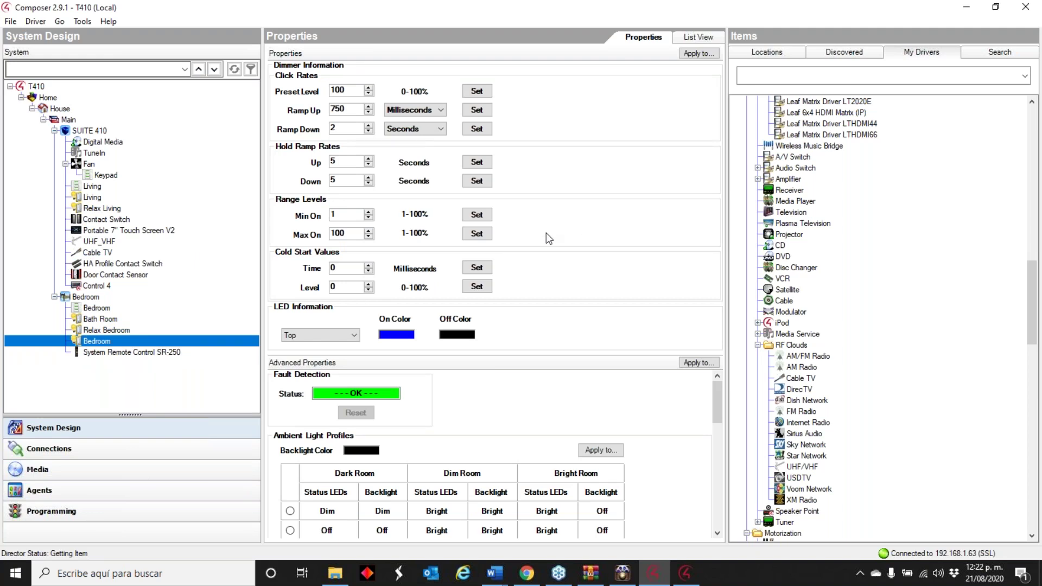
pyautogui.click(87, 22)
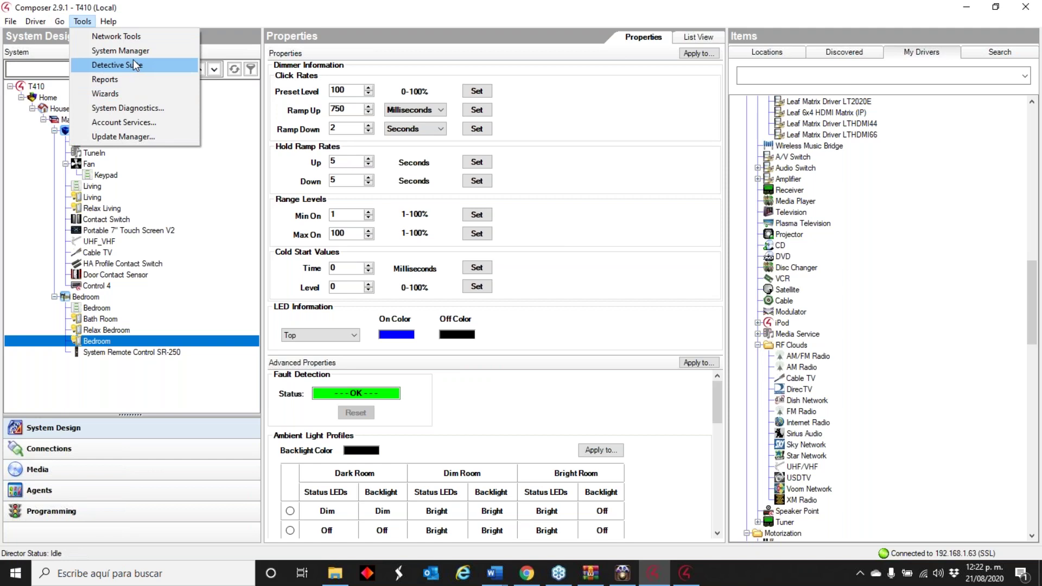
# - Find and launch Composer 2.10.6 from Windows search
pyautogui.click(119, 79)
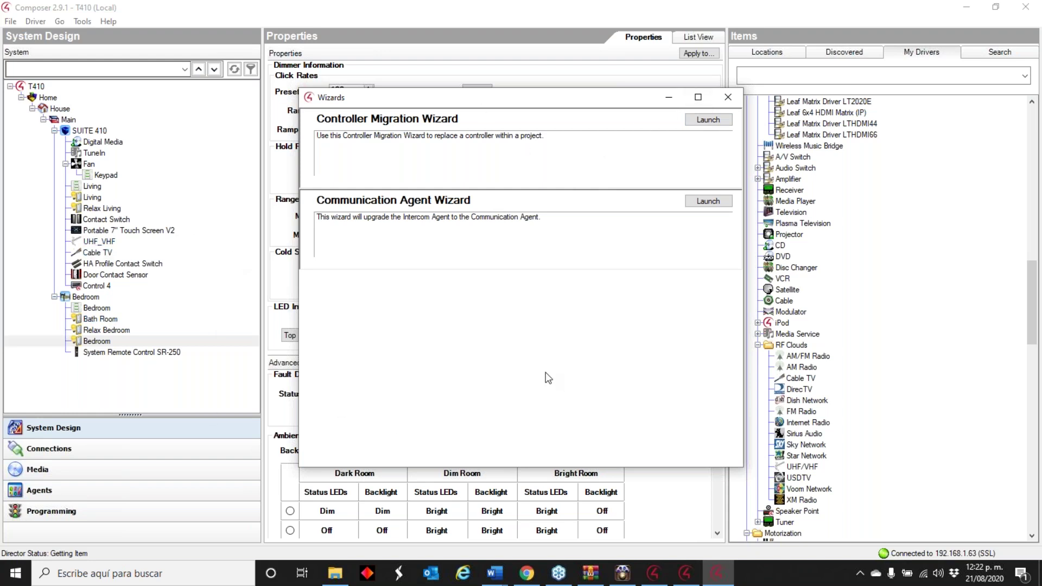
pyautogui.click(141, 573)
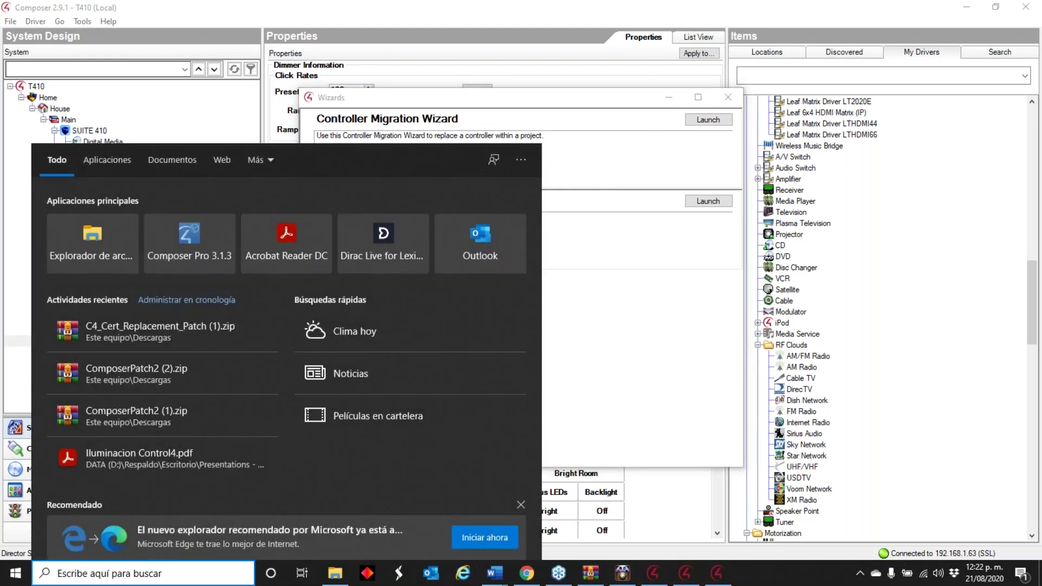
pyautogui.write('2.106')
pyautogui.press('Return')
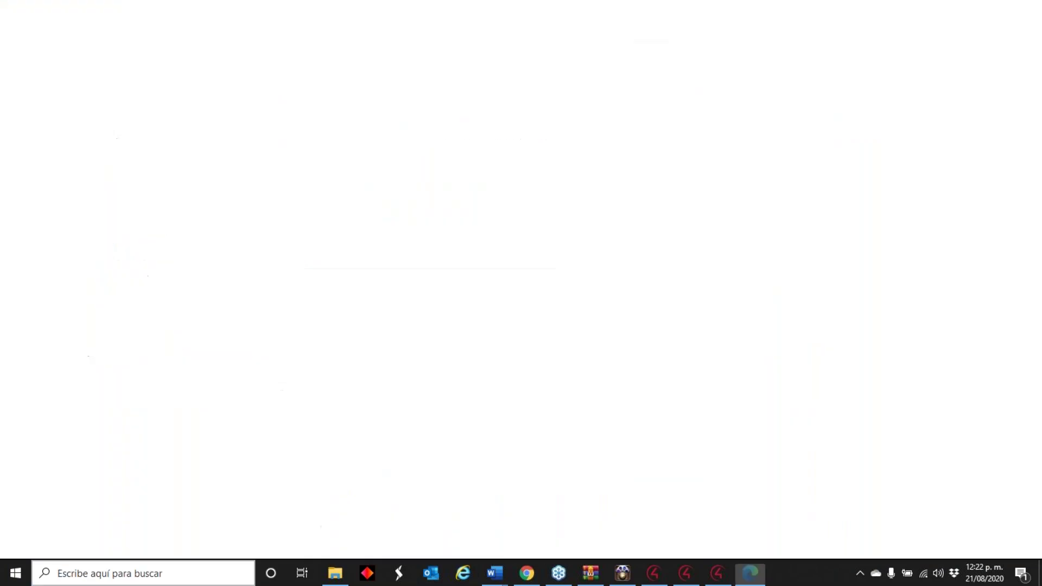
pyautogui.click(1024, 8)
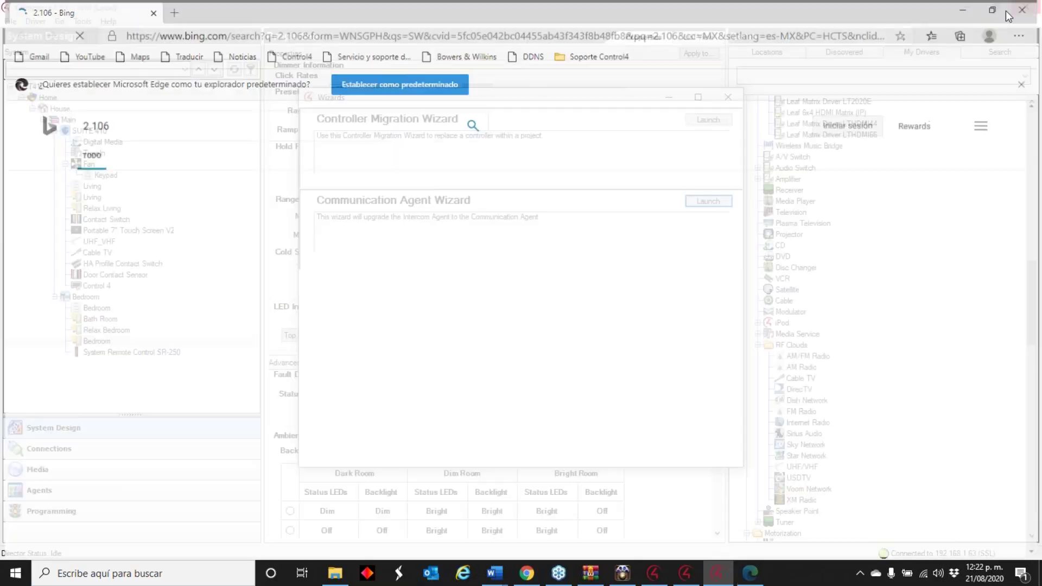
pyautogui.click(141, 573)
pyautogui.write('2.10.6')
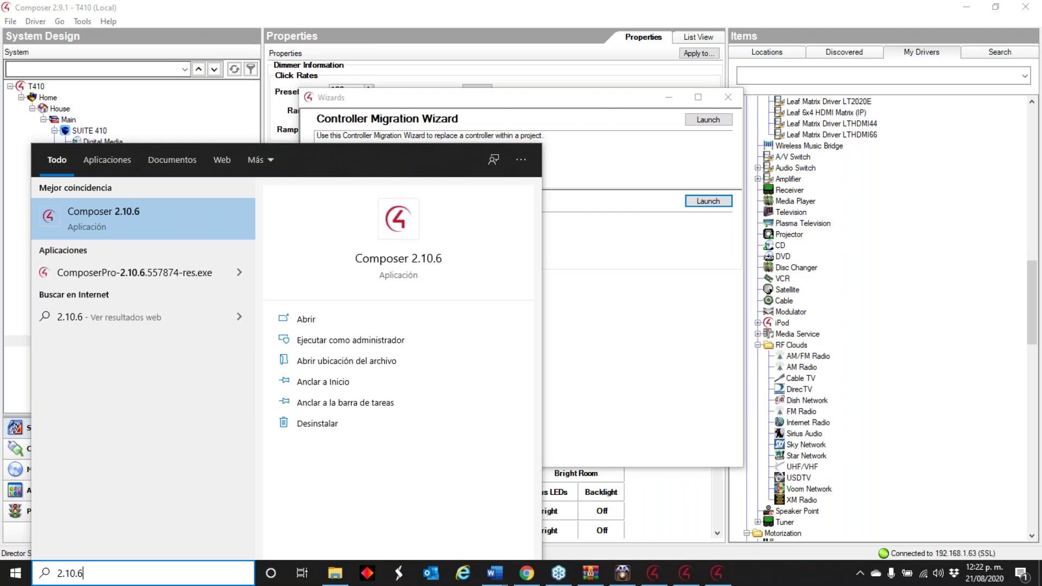
pyautogui.press('Return')
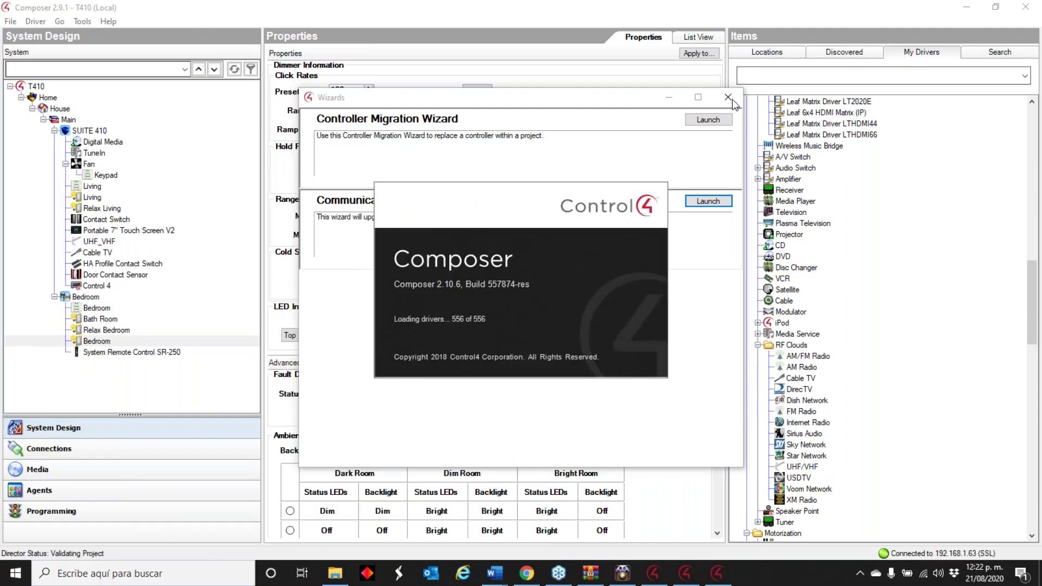
# - Dismiss the Wizards window and close the Composer 2.9.1 window
pyautogui.click(728, 97)
pyautogui.click(889, 22)
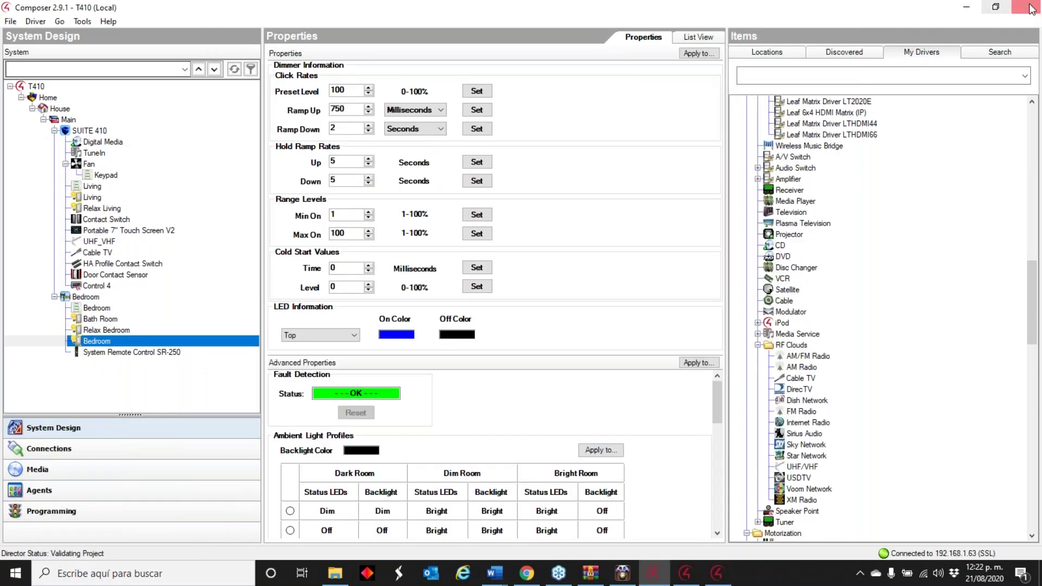
pyautogui.click(1025, 7)
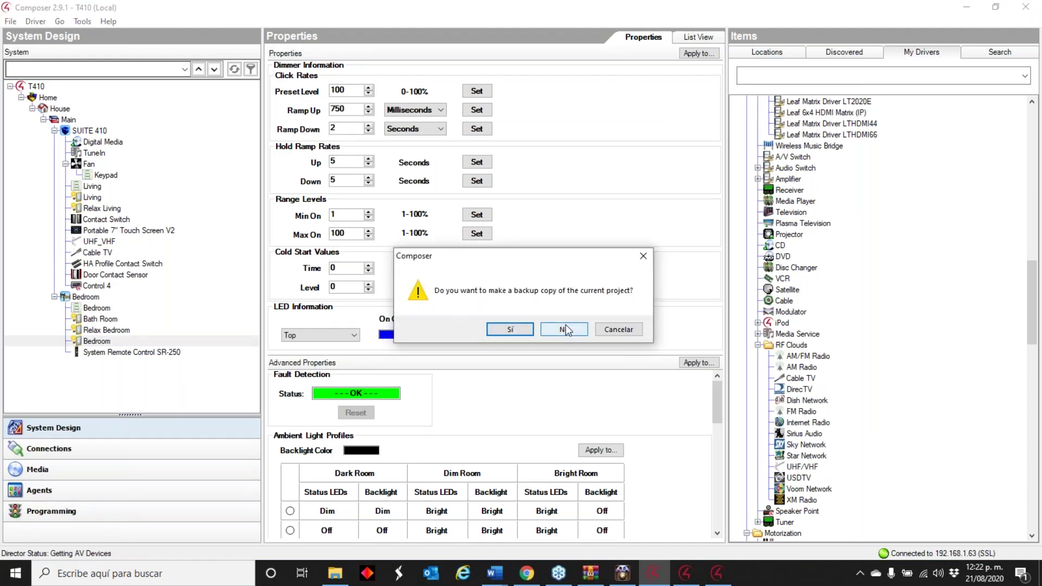
pyautogui.click(563, 328)
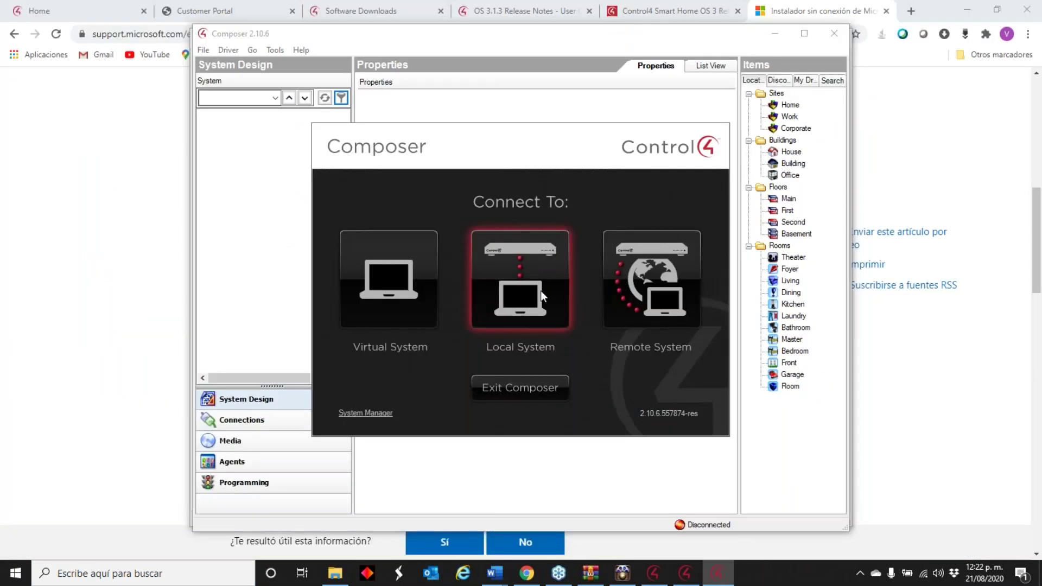
# - Connect to the local controller at 192.168.1.56, accepting the certificate and compatibility warning
pyautogui.click(536, 296)
pyautogui.click(474, 241)
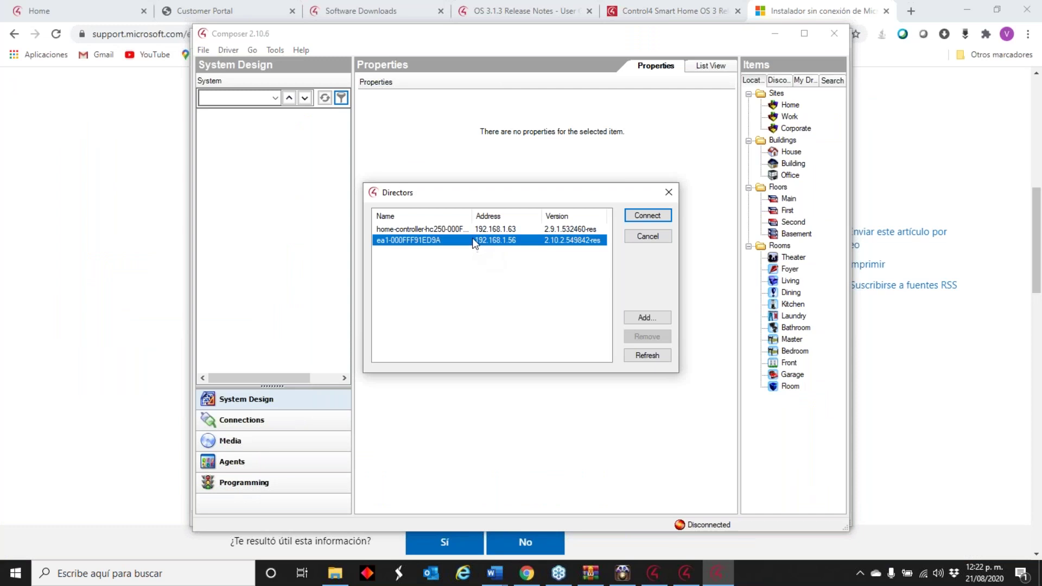
pyautogui.doubleClick(474, 242)
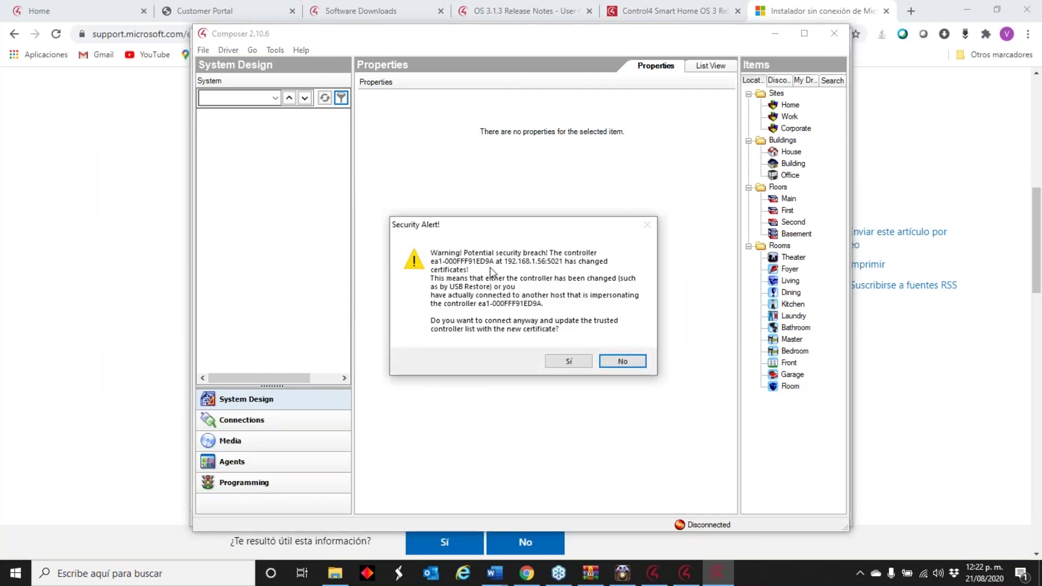
pyautogui.click(564, 361)
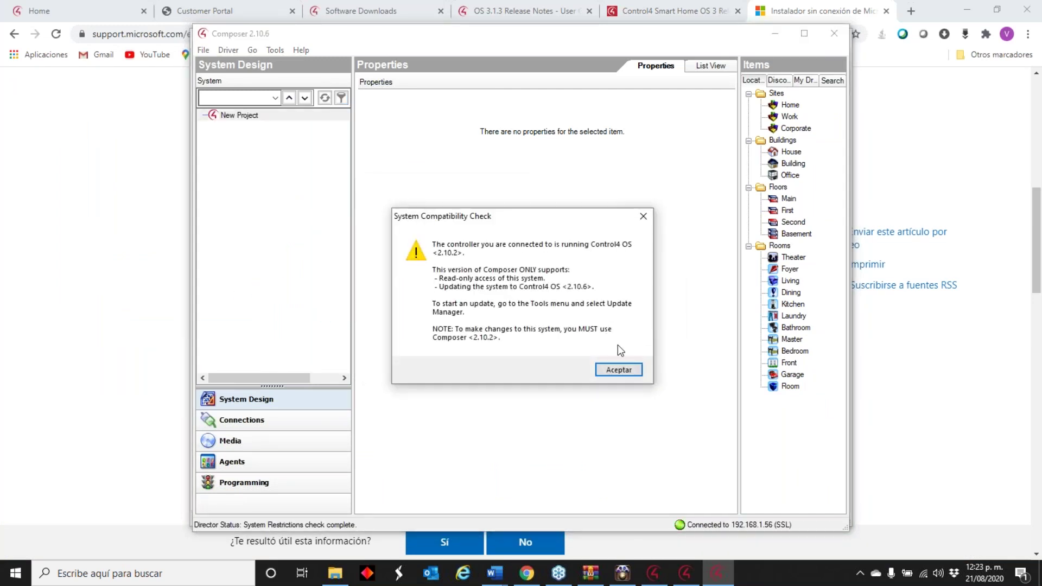
pyautogui.click(618, 370)
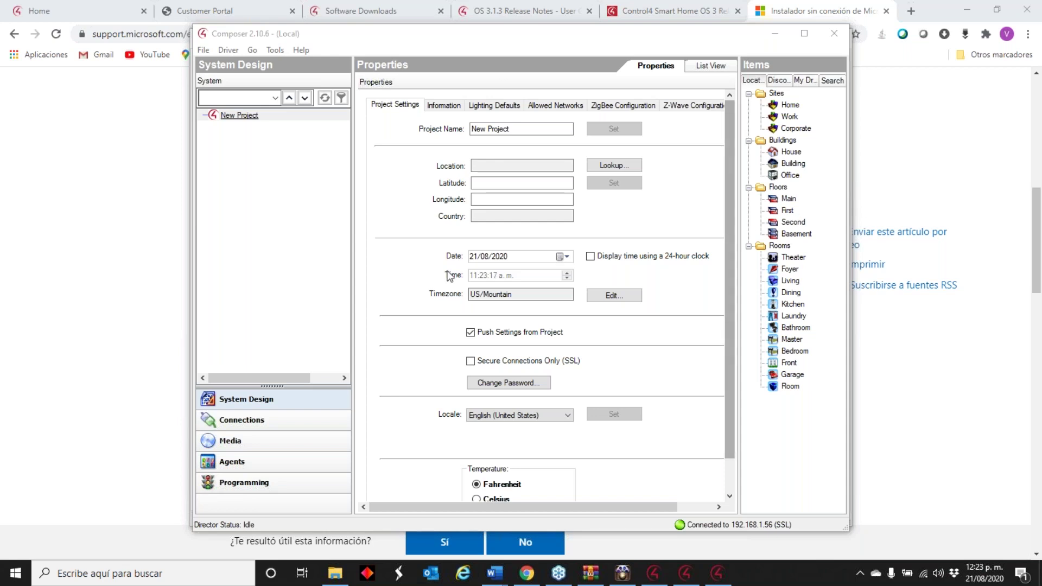
# - Review the Smart Home OS 3 and .NET Framework browser tabs, then minimize the browser
pyautogui.click(108, 327)
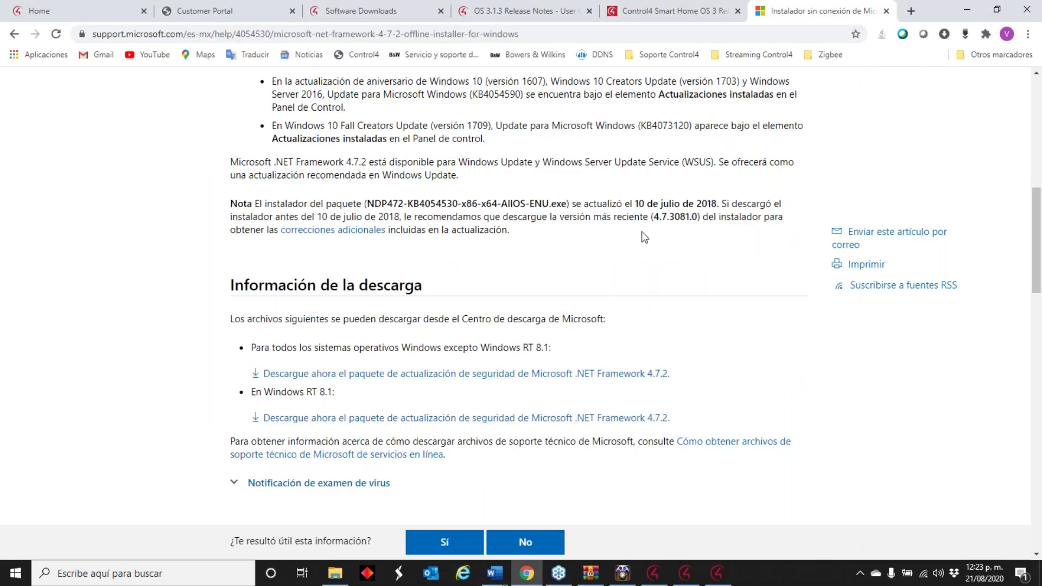
pyautogui.click(684, 13)
pyautogui.click(851, 7)
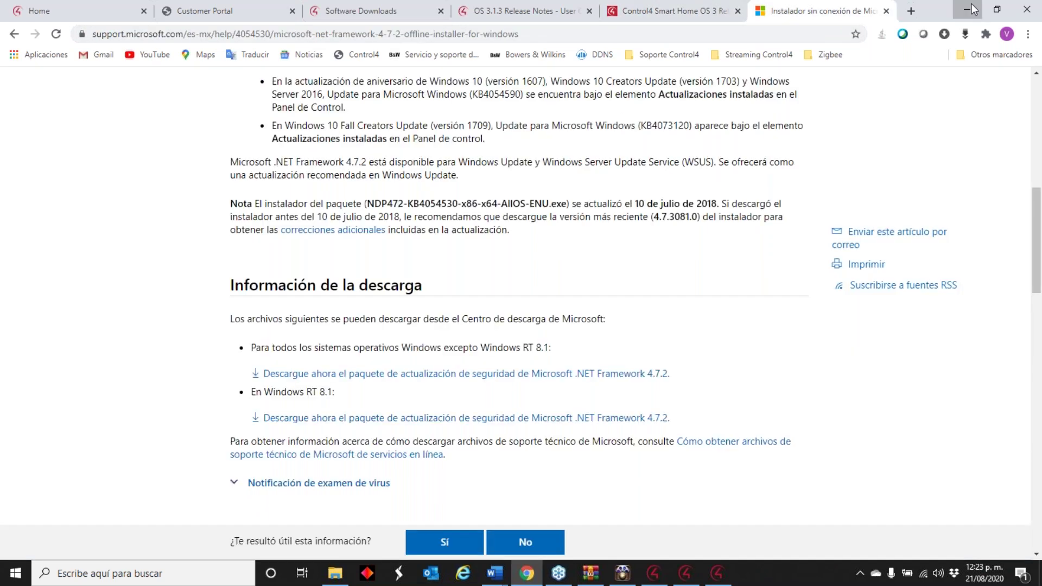
pyautogui.click(971, 8)
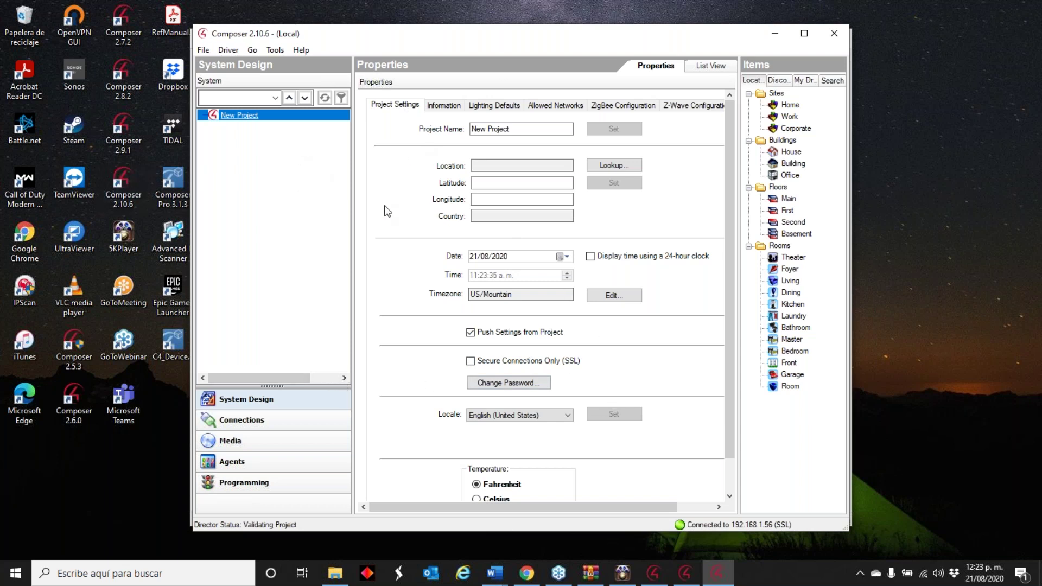
# - Connect to the director home-controller at 192.168.1.63
pyautogui.click(201, 55)
pyautogui.click(268, 134)
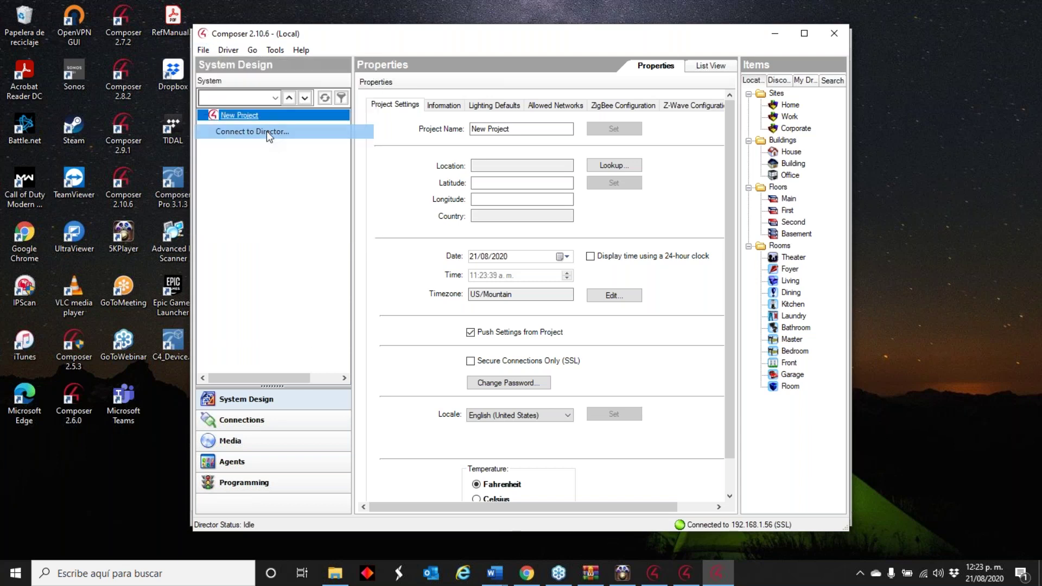
pyautogui.click(455, 231)
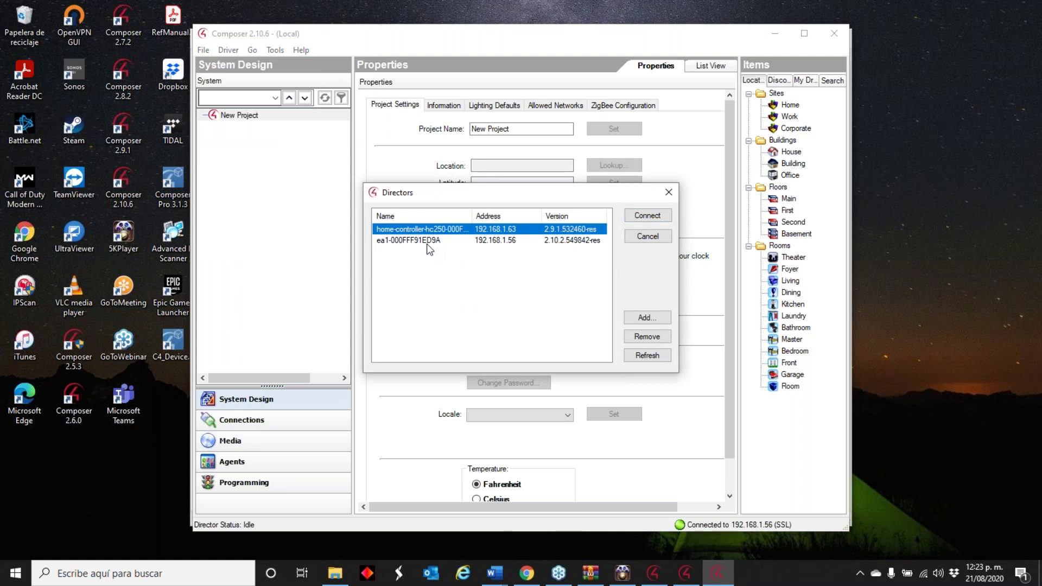
pyautogui.click(647, 215)
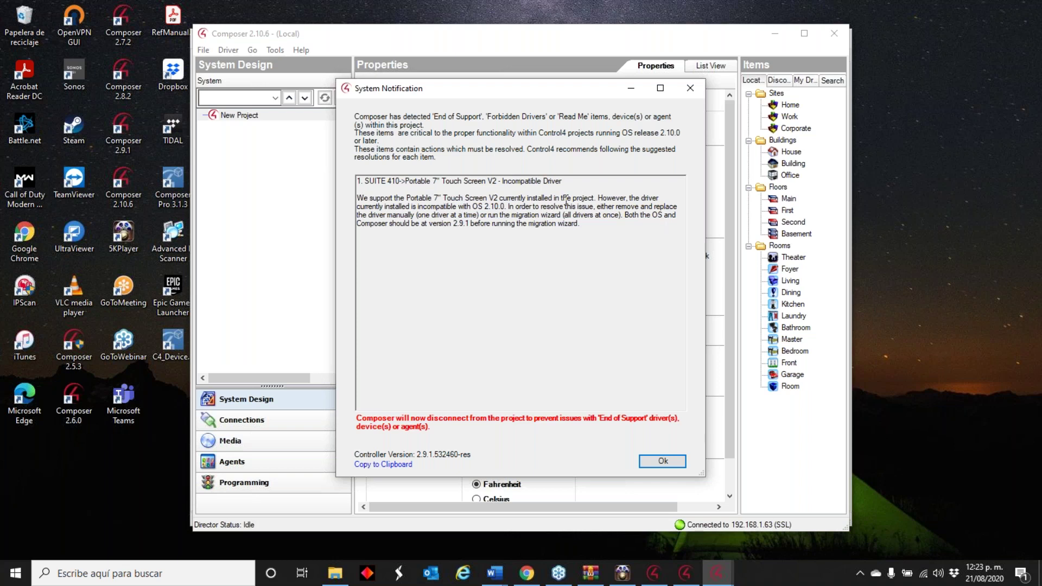
# - Acknowledge the incompatible driver notice, then exit Composer 2.10.6 and System Manager
pyautogui.click(659, 461)
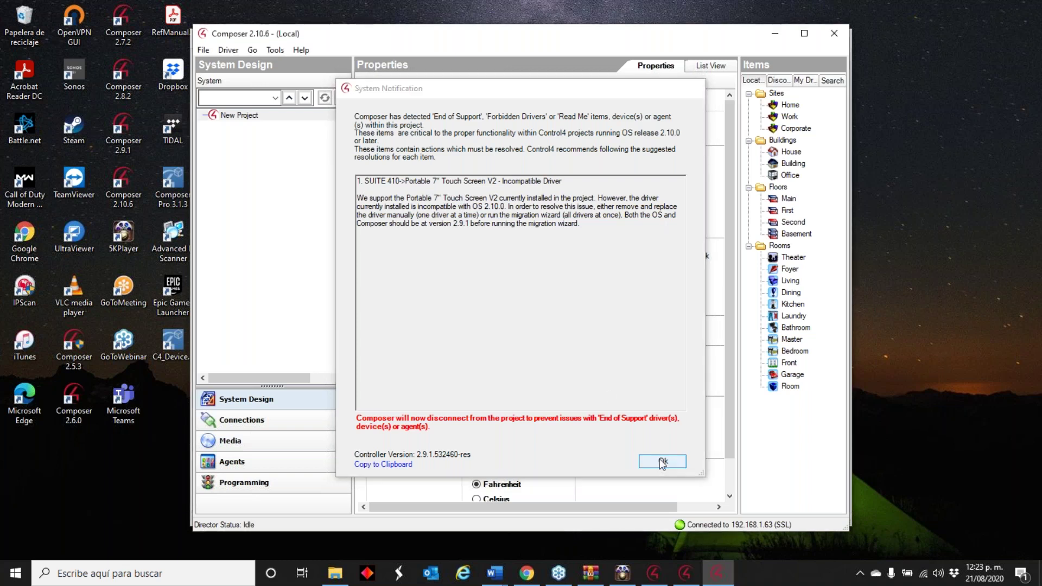
pyautogui.click(542, 374)
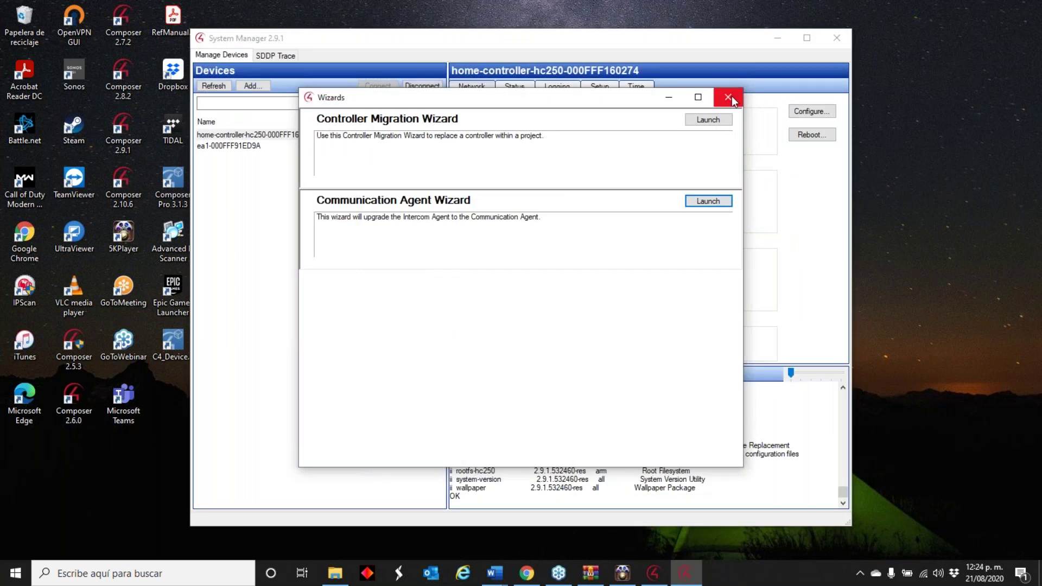
pyautogui.click(729, 97)
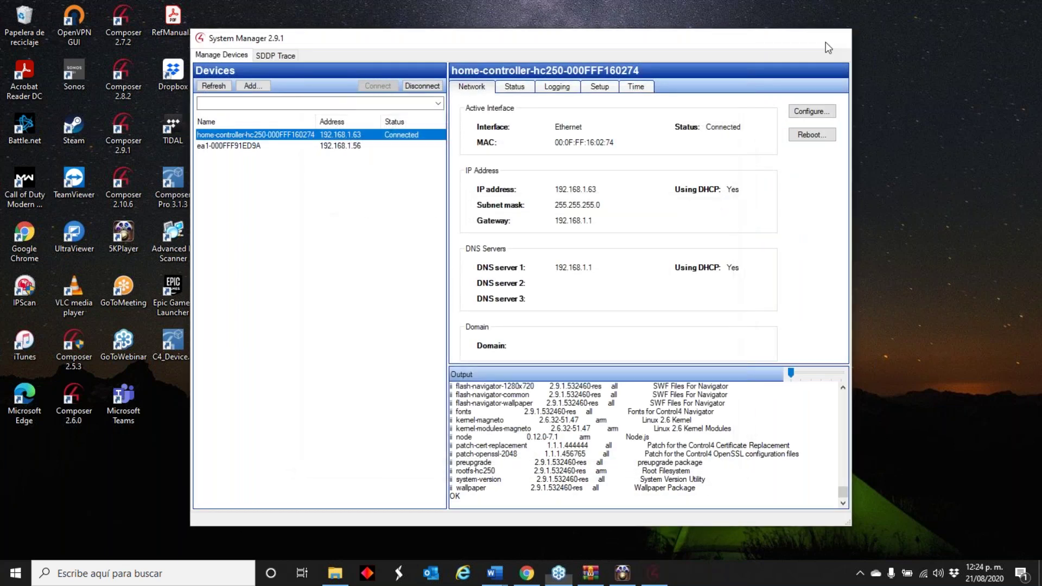
pyautogui.click(827, 39)
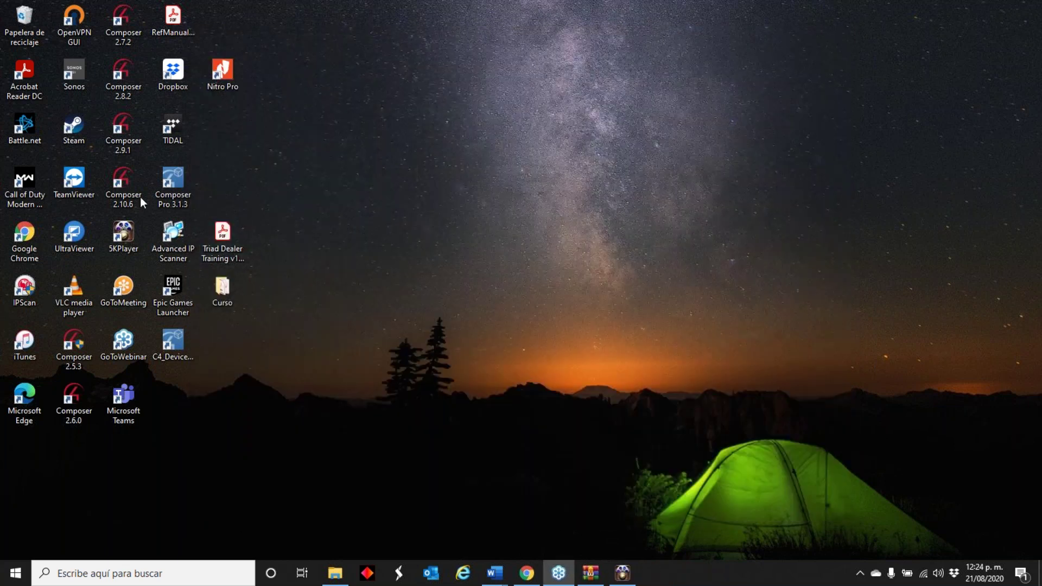
# - Launch Composer 2.9.1 and connect to the home controller at 192.168.1.63
pyautogui.doubleClick(120, 129)
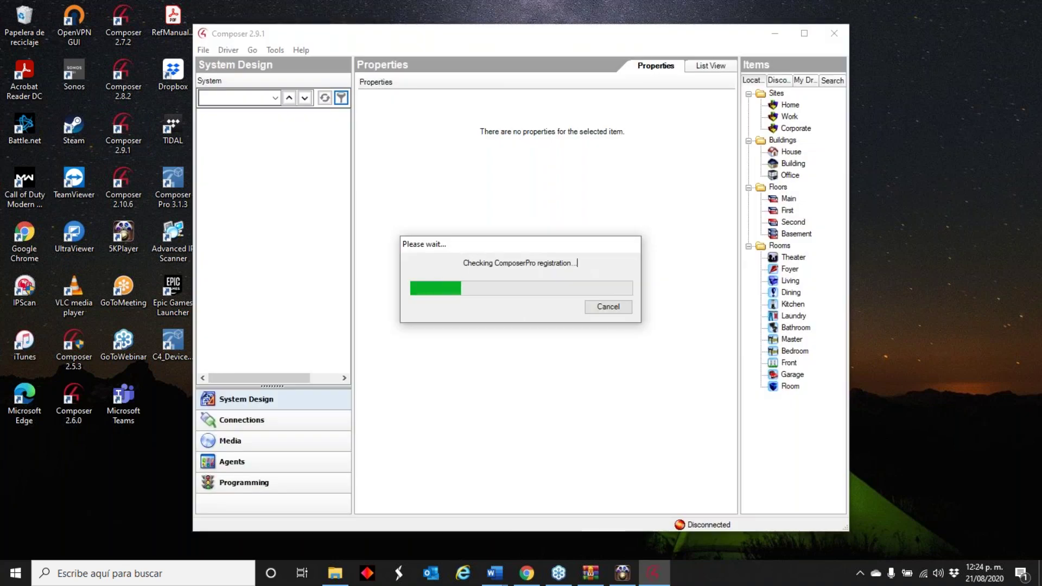
pyautogui.click(523, 282)
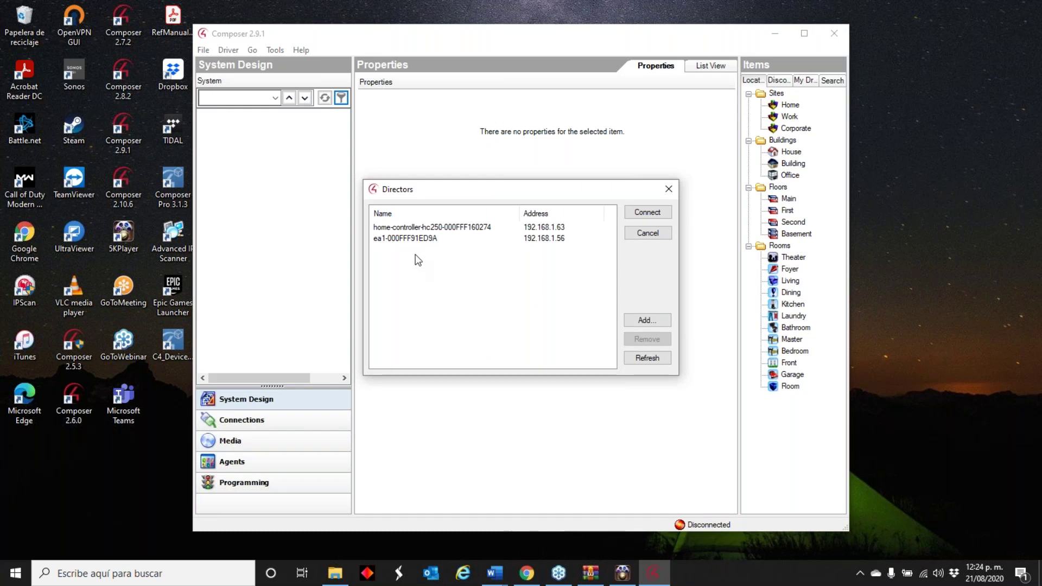
pyautogui.click(432, 228)
pyautogui.click(646, 213)
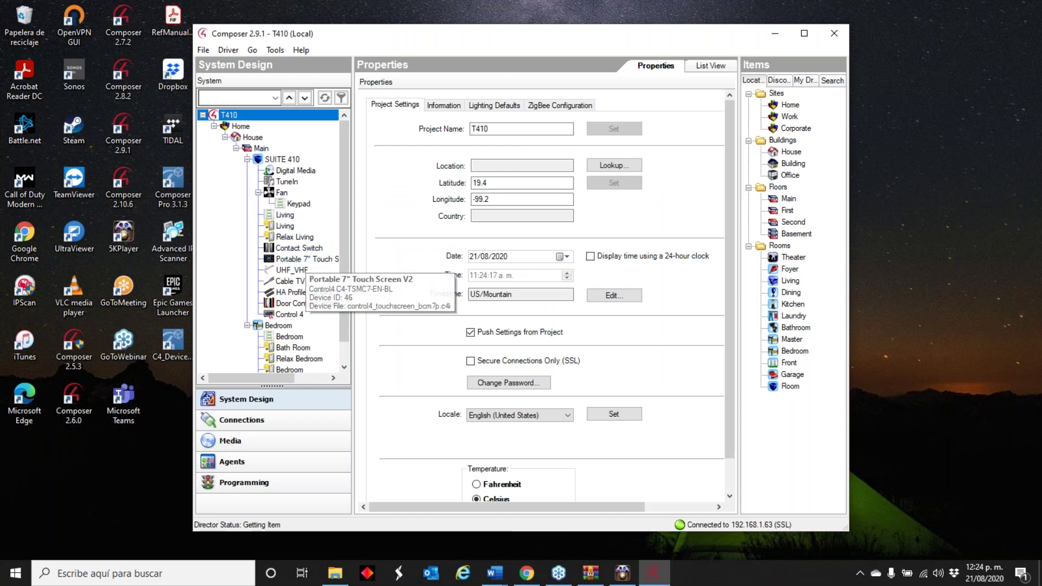
# - Delete the Portable 7" Touch Screen V2 from SUITE 410, then close Composer 2.9.1
pyautogui.moveTo(353, 248); pyautogui.dragTo(427, 248)
pyautogui.rightClick(327, 259)
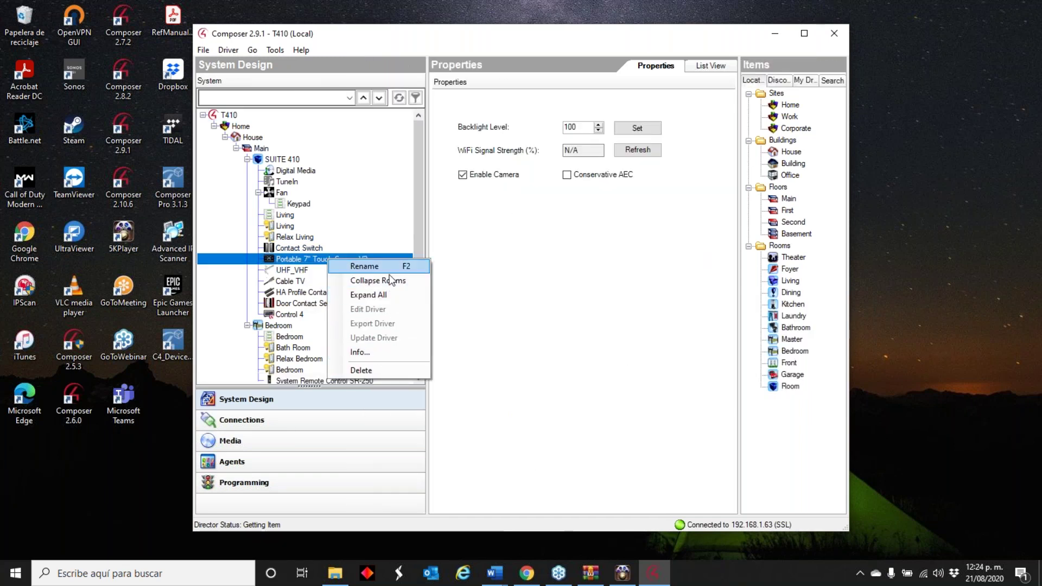
pyautogui.rightClick(290, 258)
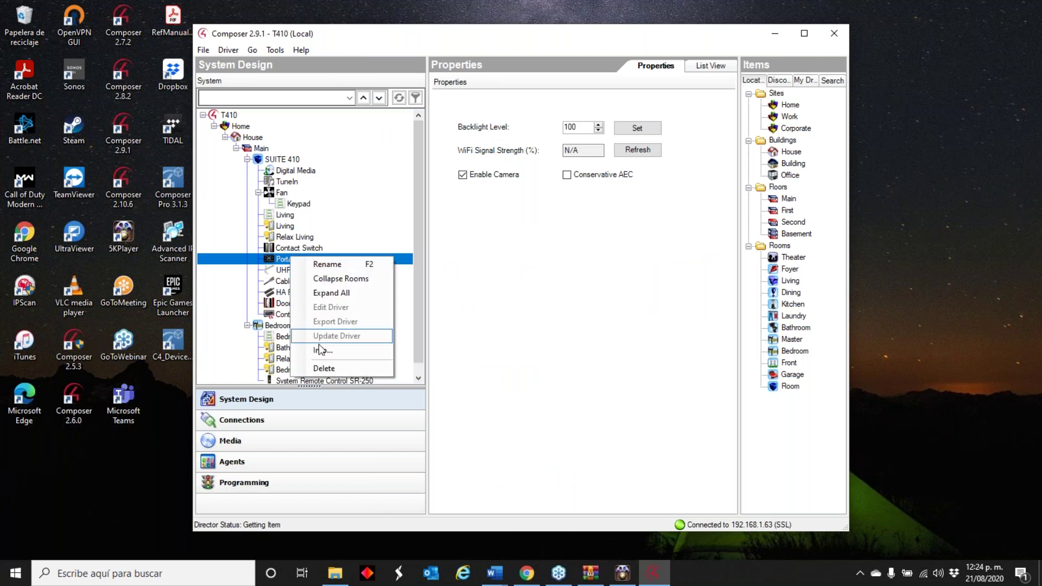
pyautogui.click(327, 369)
pyautogui.click(564, 328)
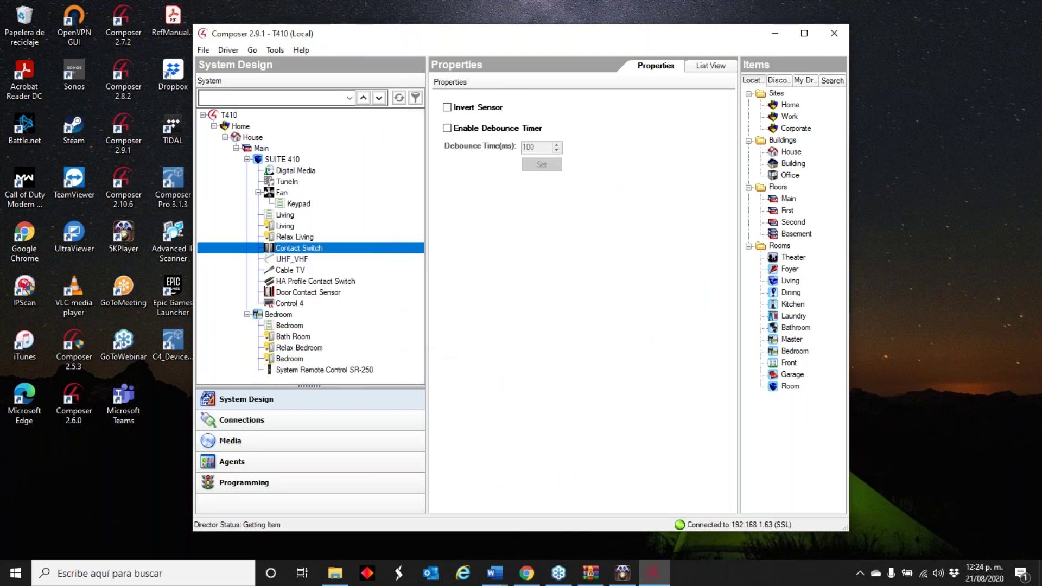
pyautogui.click(834, 33)
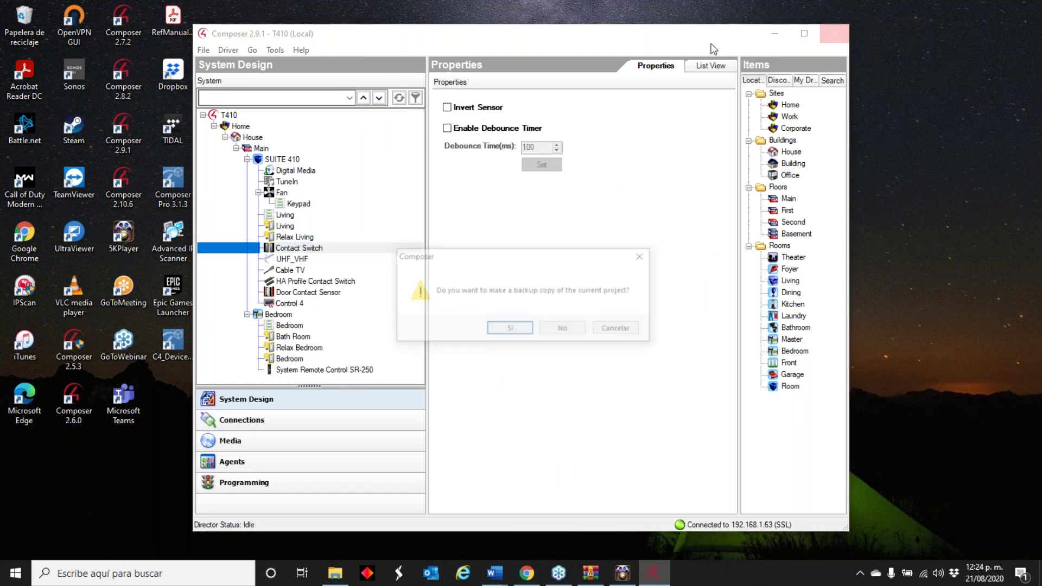
# - Close without a backup, open Composer 2.10.6 on the local controller, and acknowledge the OS 2.9.1 warning
pyautogui.click(565, 329)
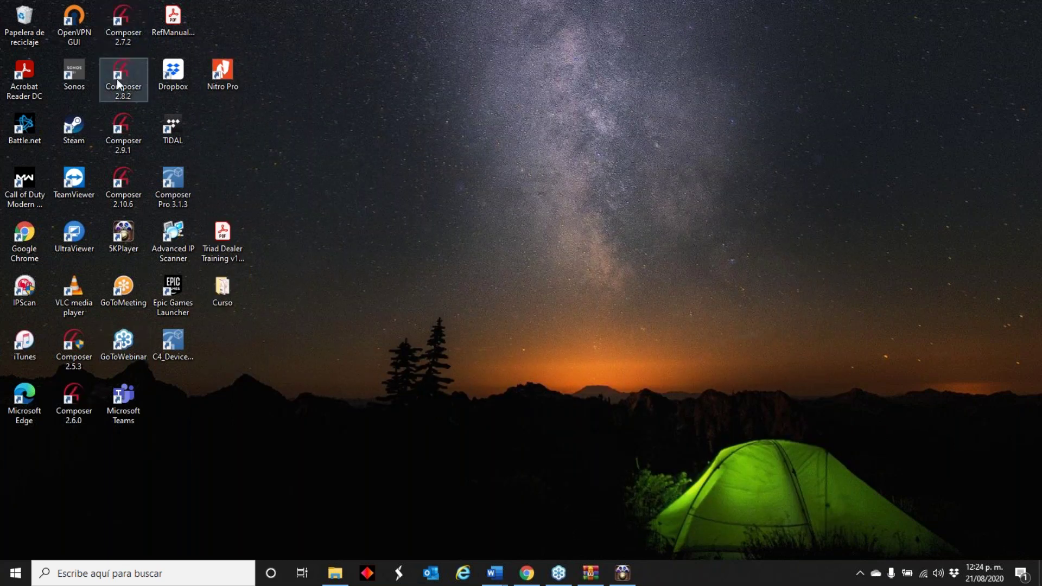
pyautogui.doubleClick(123, 194)
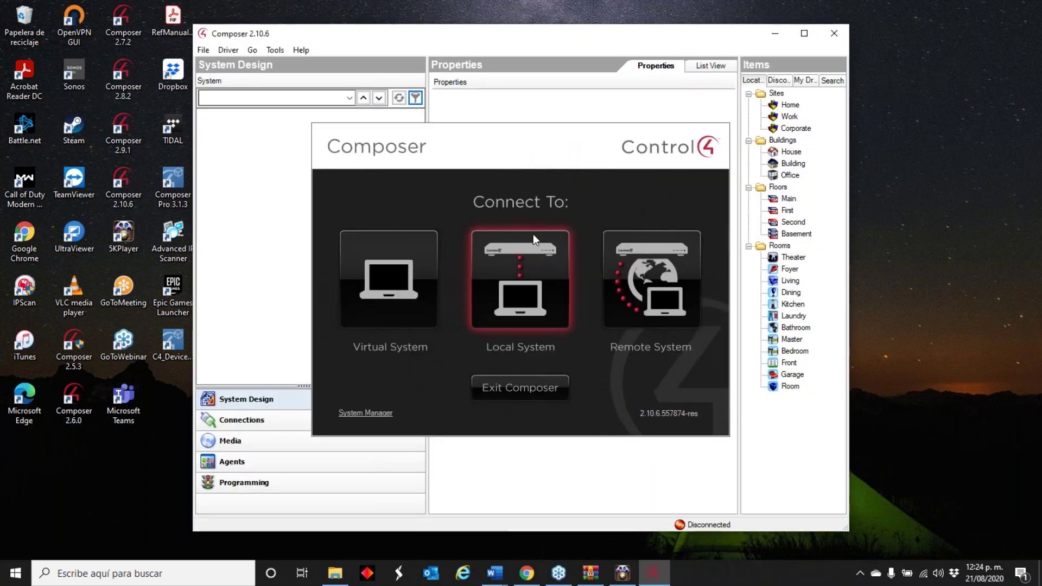
pyautogui.click(531, 245)
pyautogui.doubleClick(468, 240)
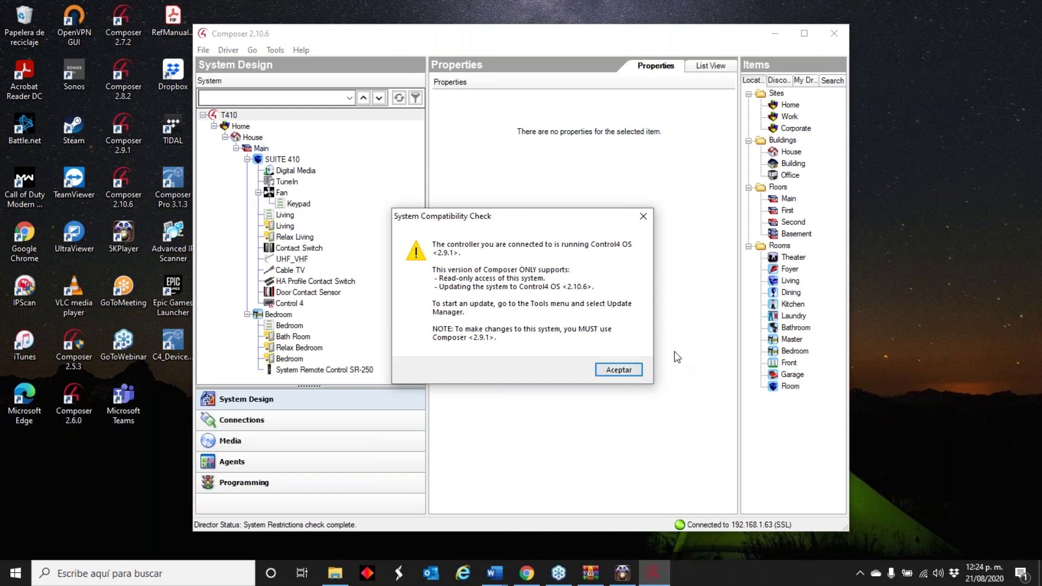
pyautogui.moveTo(529, 223); pyautogui.dragTo(559, 123)
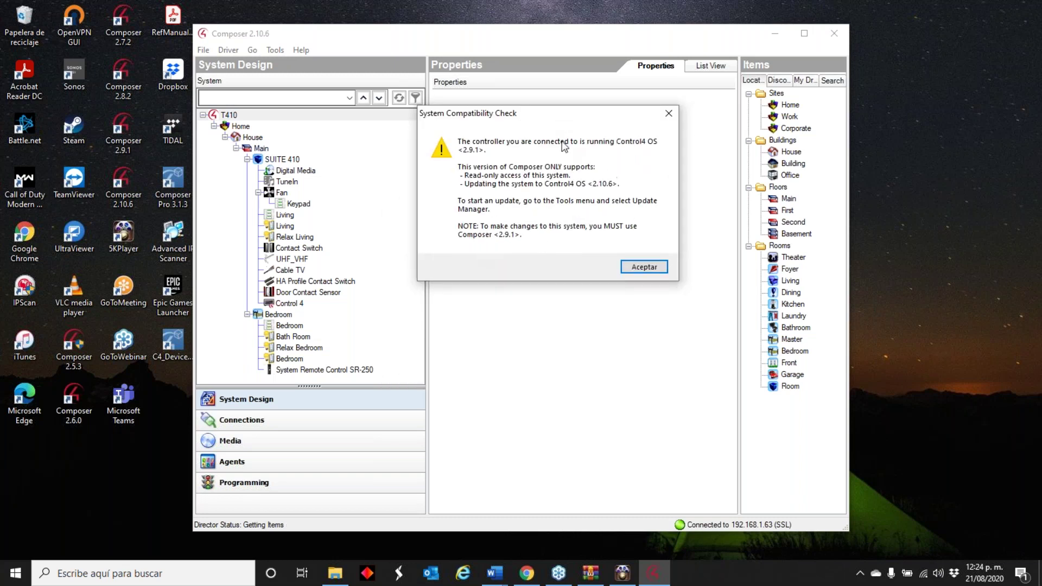
pyautogui.moveTo(527, 113); pyautogui.dragTo(403, 104)
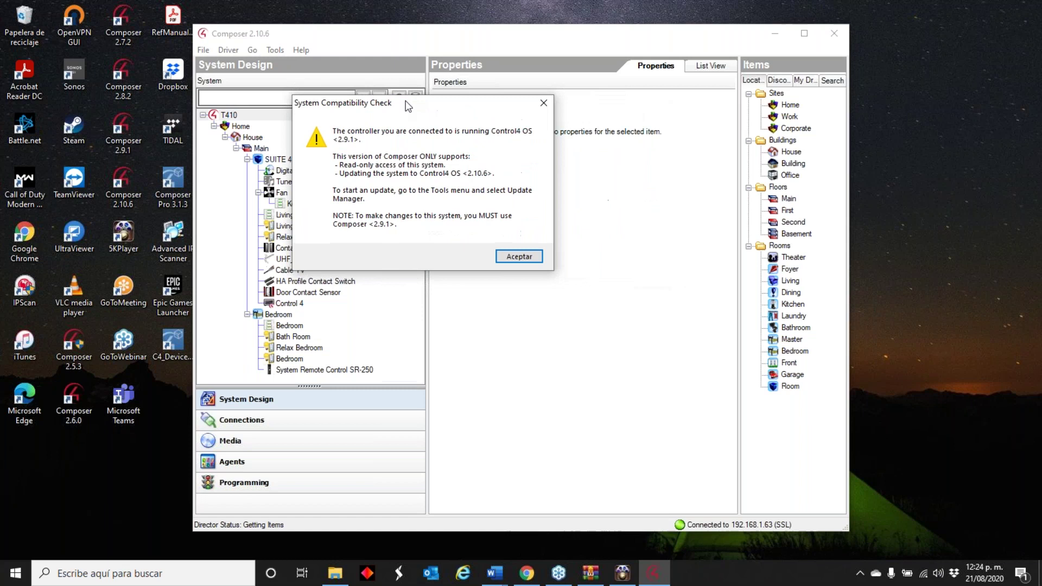
pyautogui.click(520, 257)
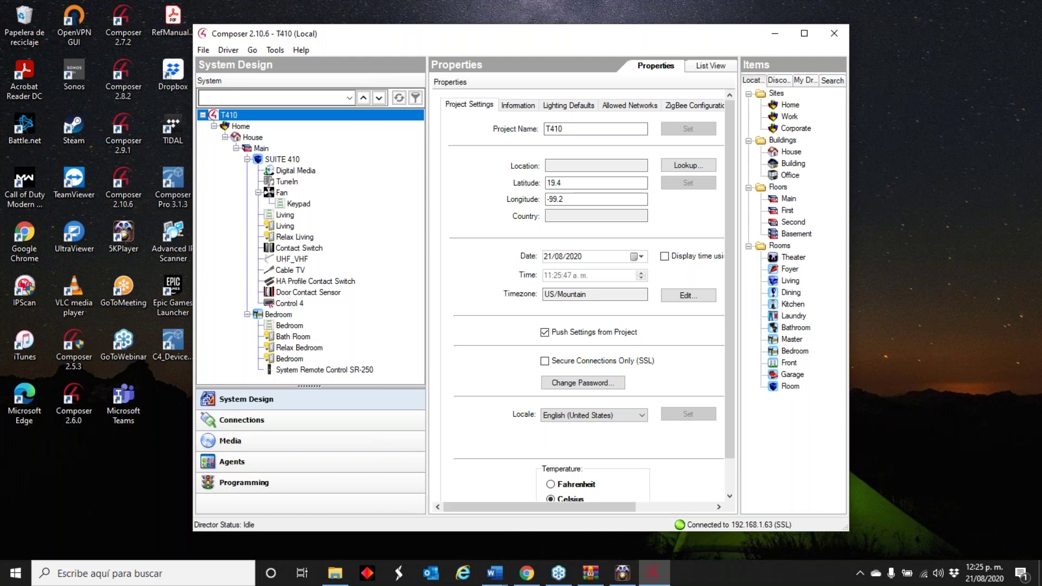
# - Launch the Controller Migration Wizard from Tools > Wizards and scroll its welcome text
pyautogui.click(273, 51)
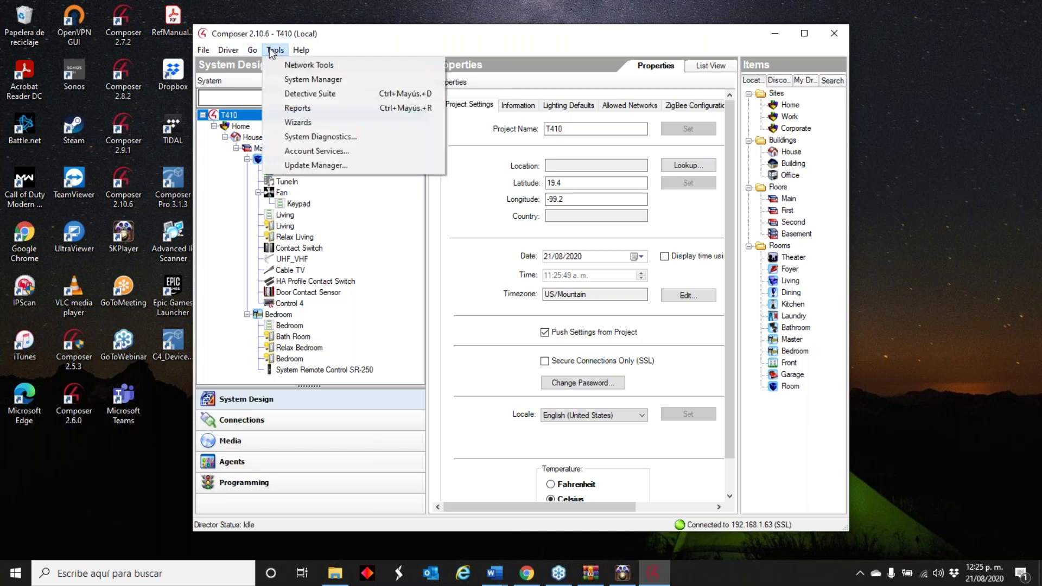
pyautogui.click(303, 124)
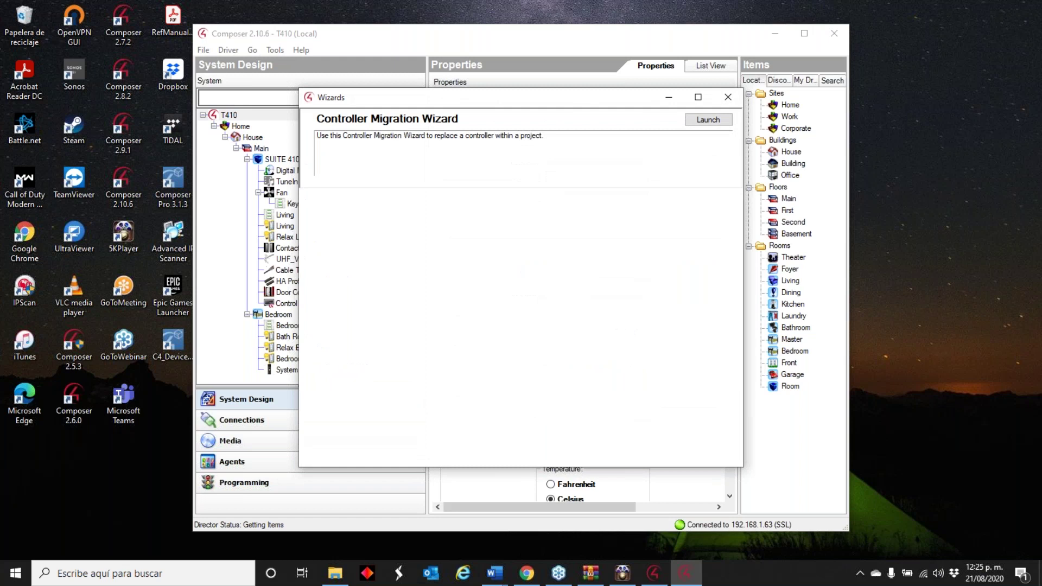
pyautogui.click(705, 119)
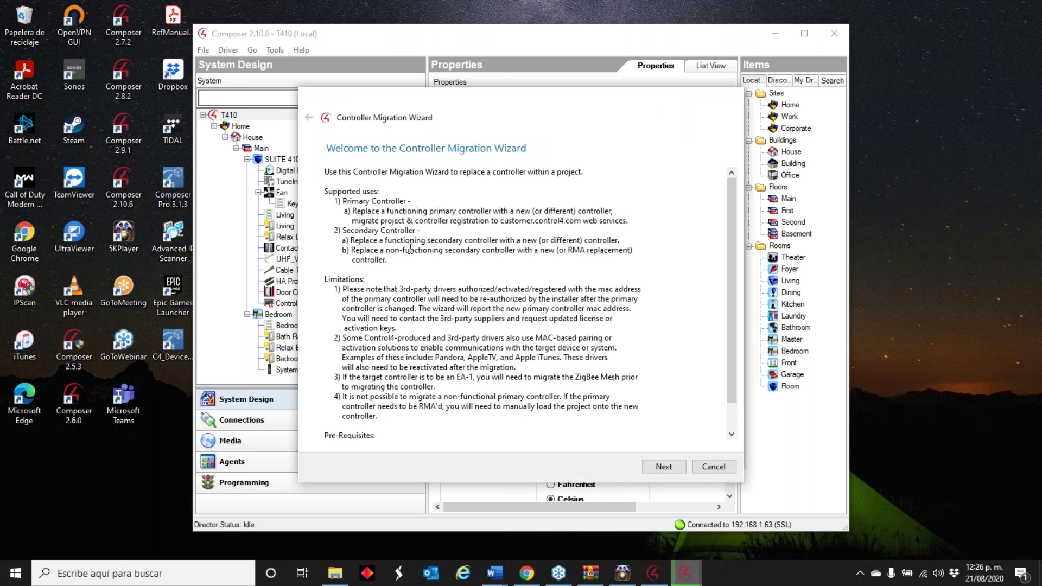
pyautogui.scroll(-1, 411, 249)
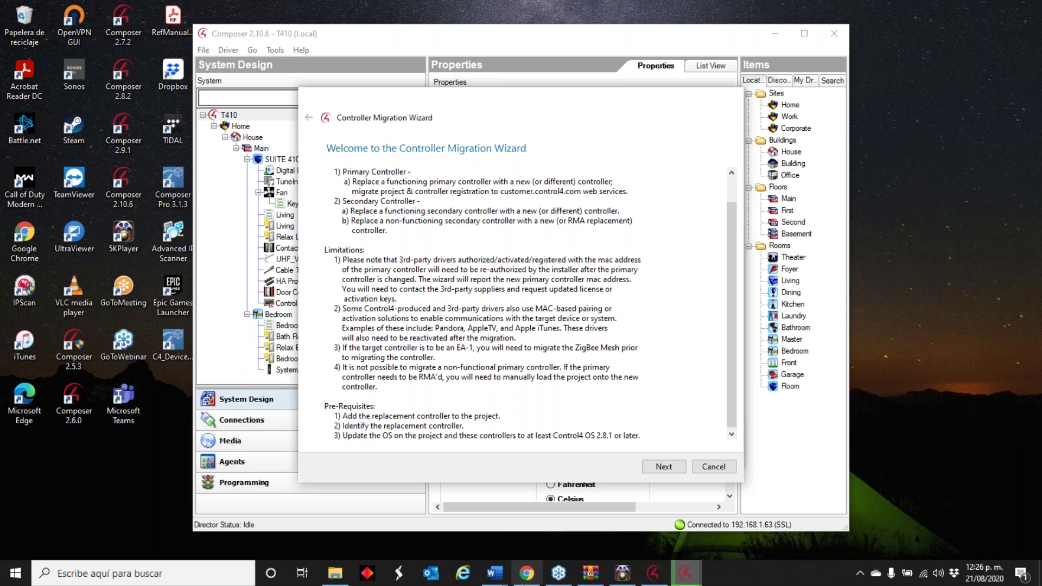
# - Open drivercentral's Control4 drivers page in a new tab and filter to Audio/Video
pyautogui.click(526, 573)
pyautogui.click(910, 11)
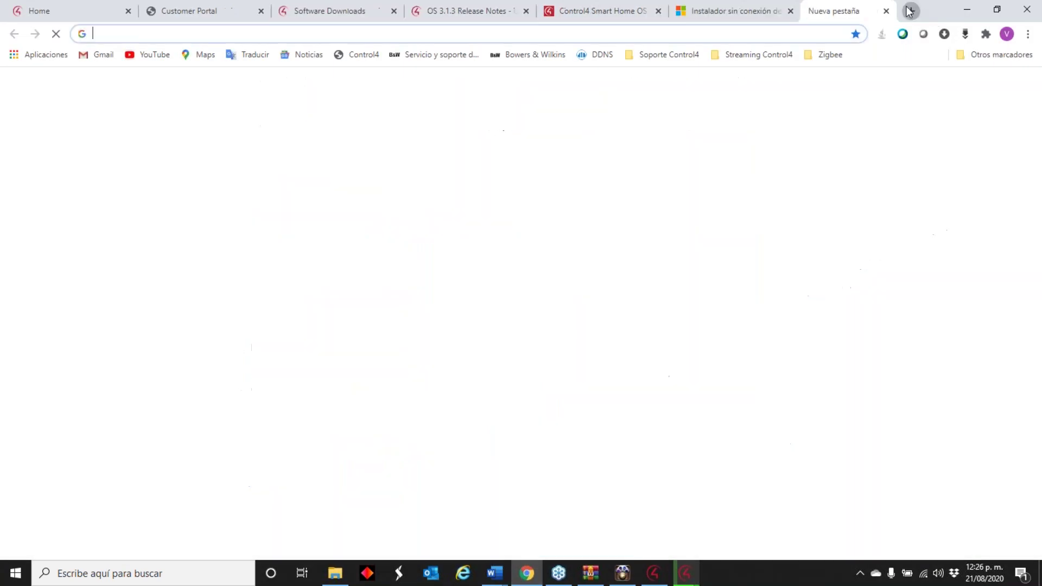
pyautogui.write('dr')
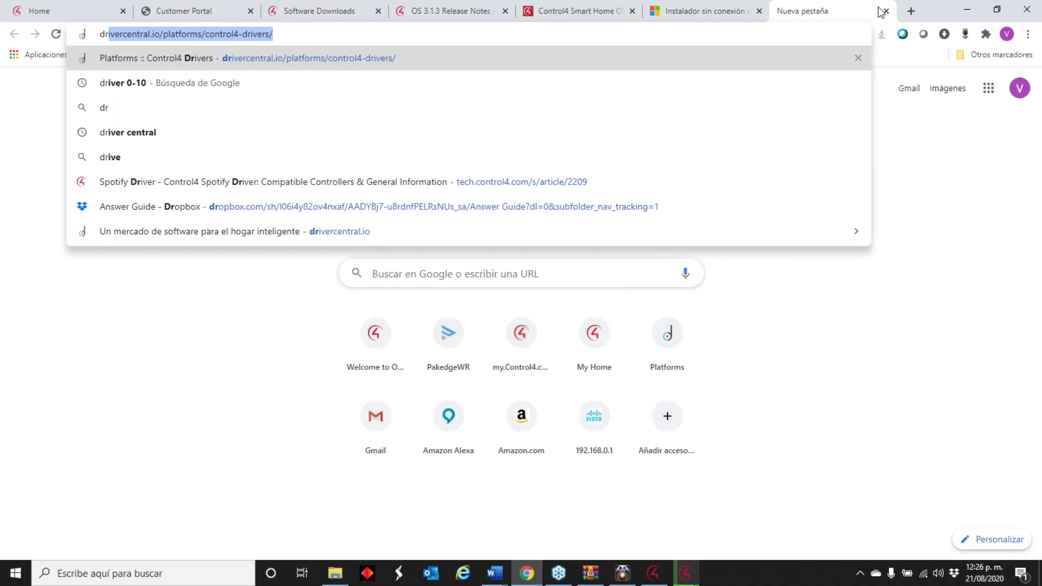
pyautogui.press('Return')
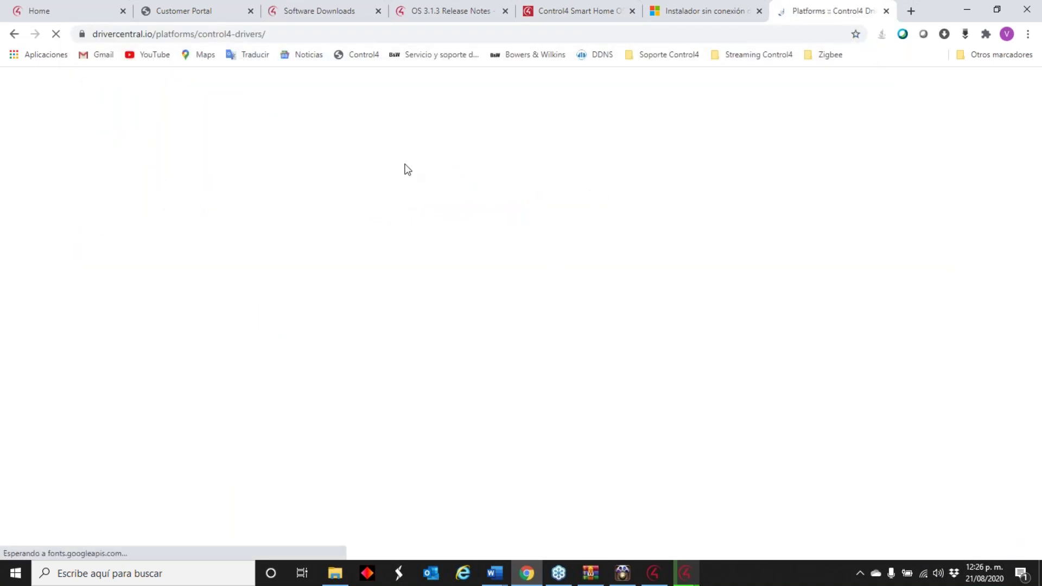
pyautogui.scroll(-1, 378, 263)
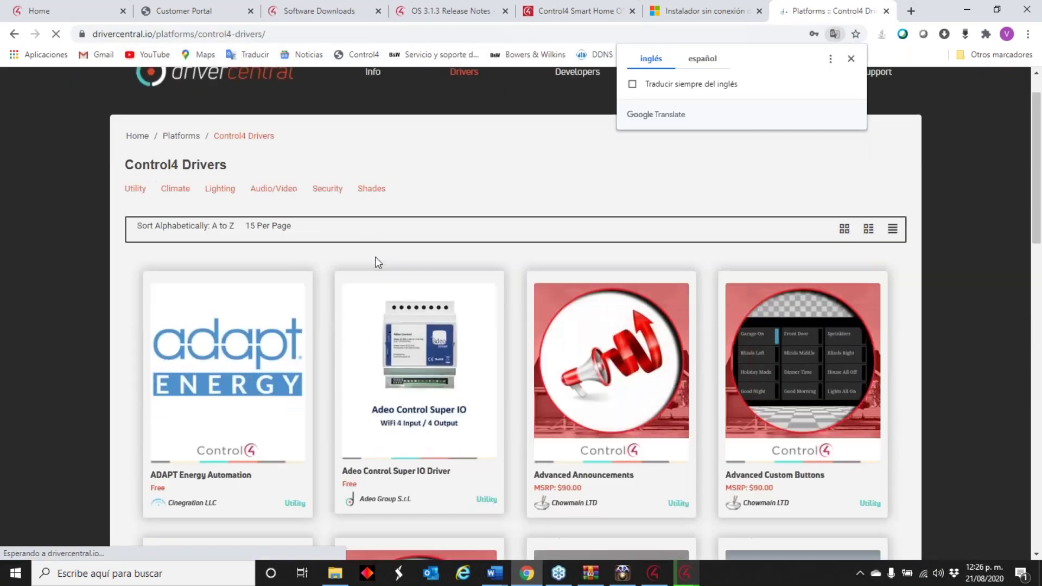
pyautogui.scroll(-3, 378, 263)
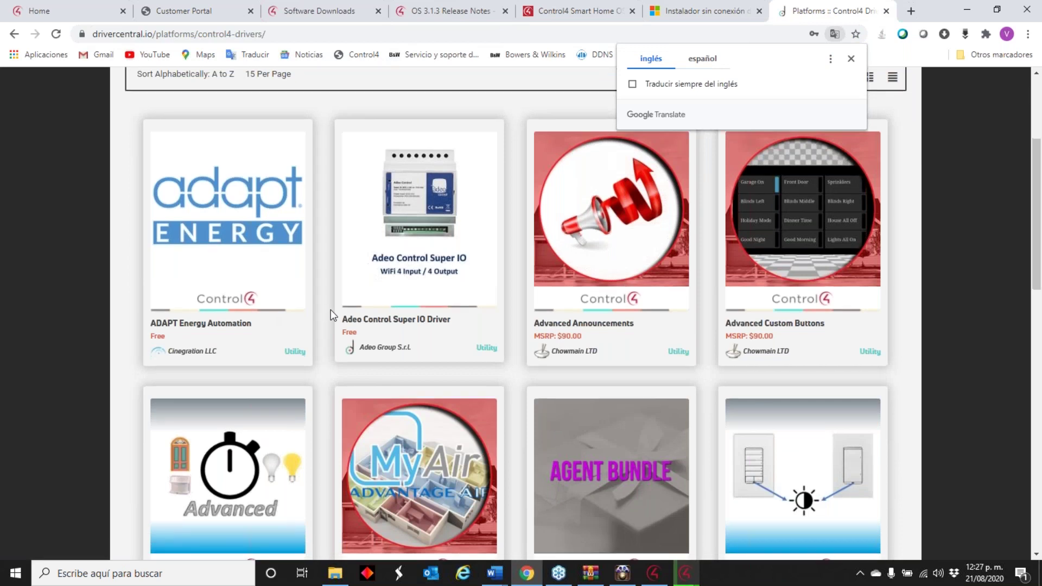
pyautogui.scroll(-13, 331, 309)
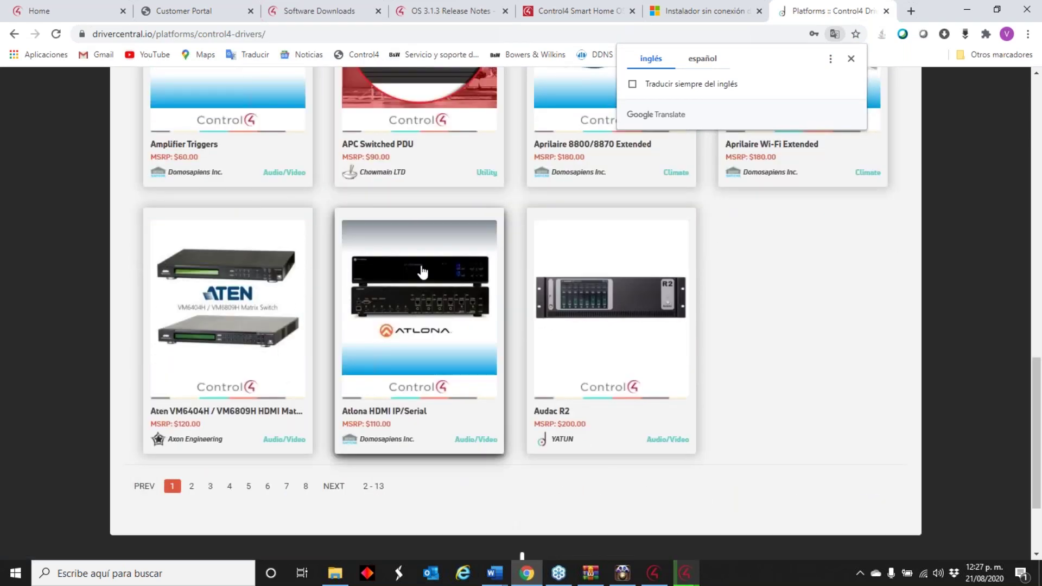
pyautogui.scroll(17, 422, 272)
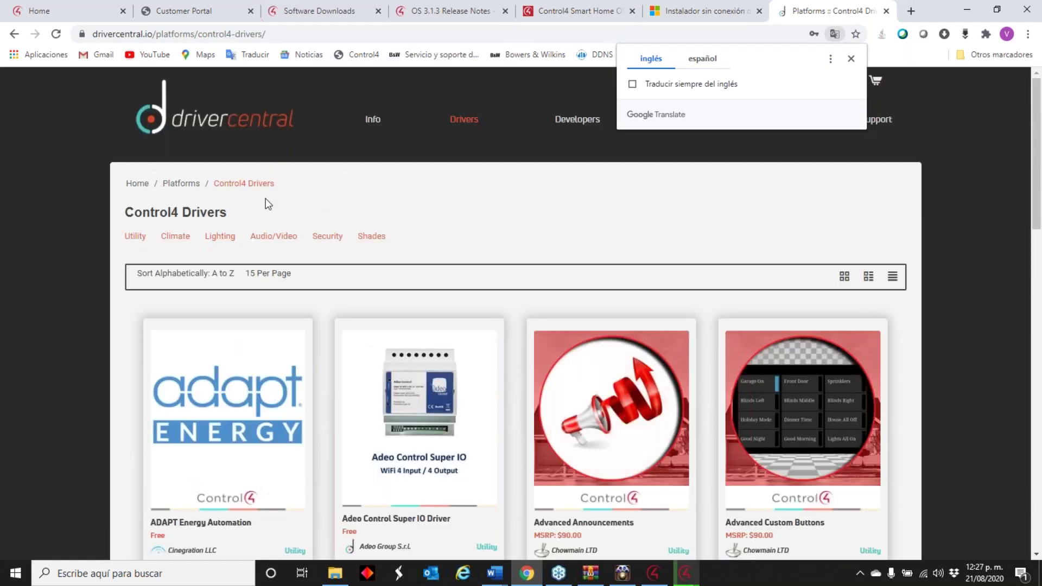
pyautogui.click(274, 237)
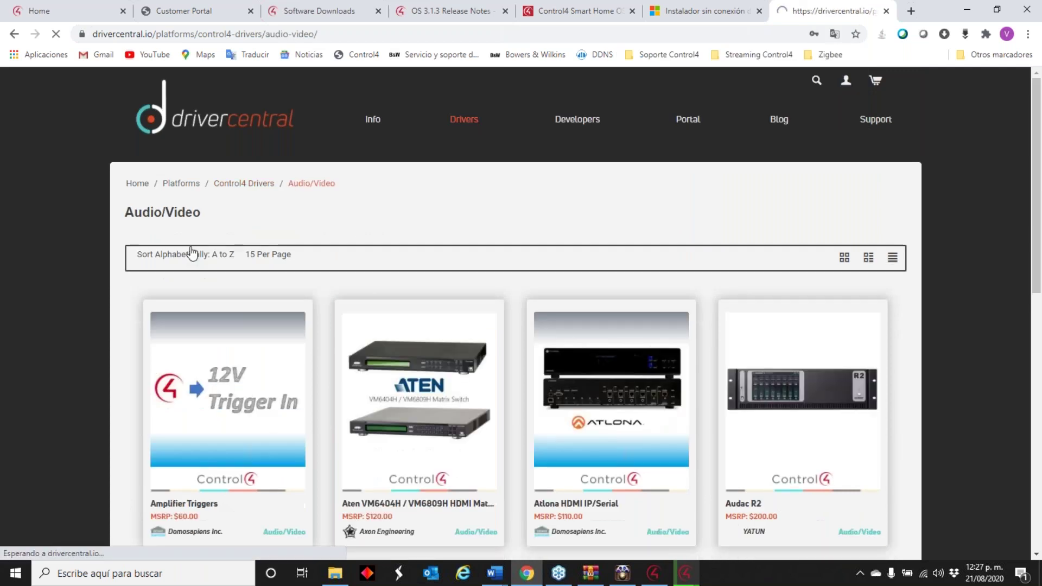
# - Open the Kaleidescape driver's details from page 2 of the Audio/Video drivers
pyautogui.scroll(-2, 392, 278)
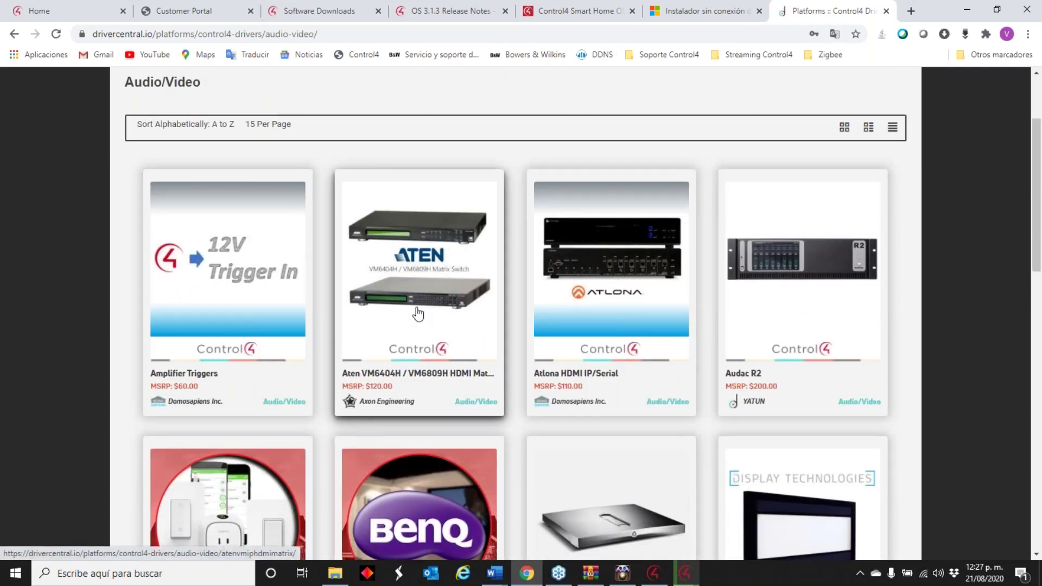
pyautogui.scroll(-2, 445, 298)
pyautogui.scroll(-7, 446, 298)
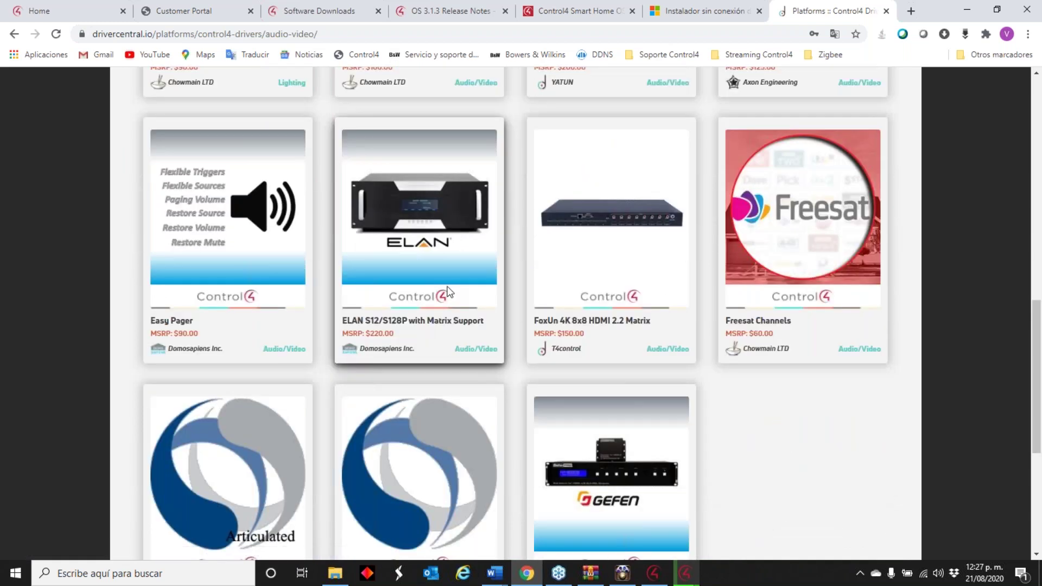
pyautogui.scroll(-3, 447, 292)
pyautogui.click(191, 467)
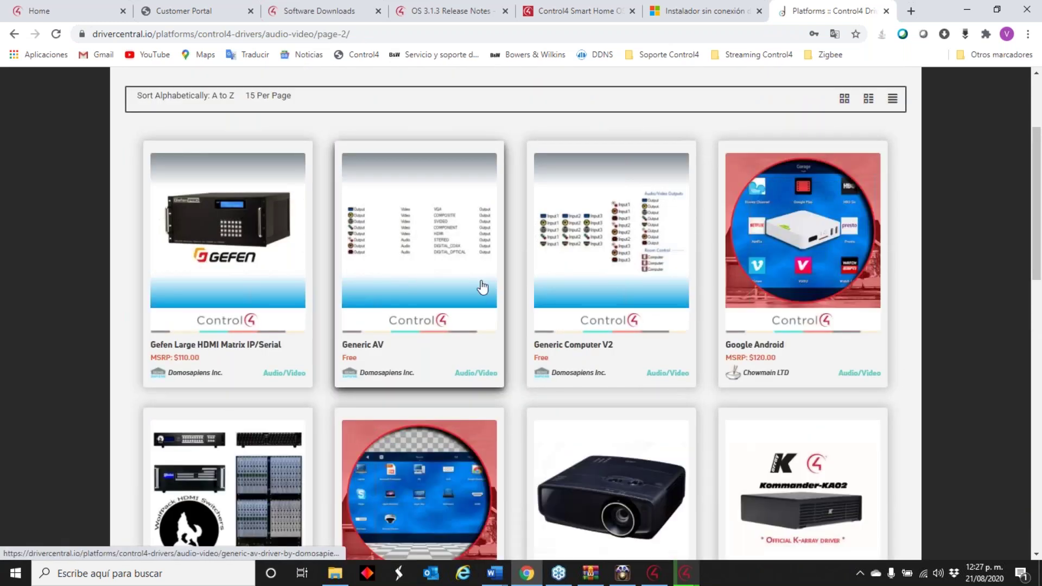
pyautogui.scroll(-6, 483, 288)
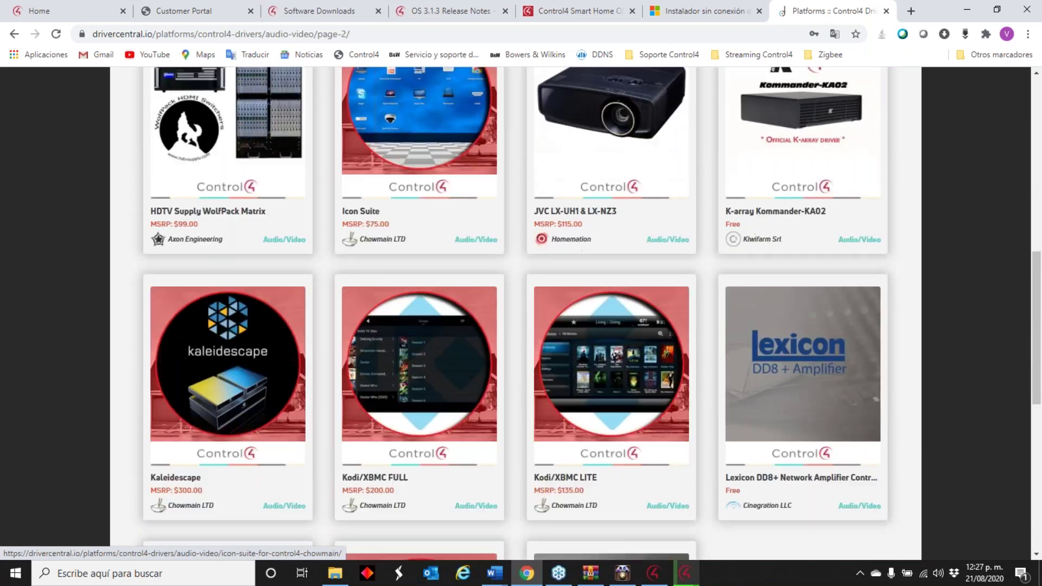
pyautogui.scroll(-2, 224, 287)
pyautogui.click(224, 287)
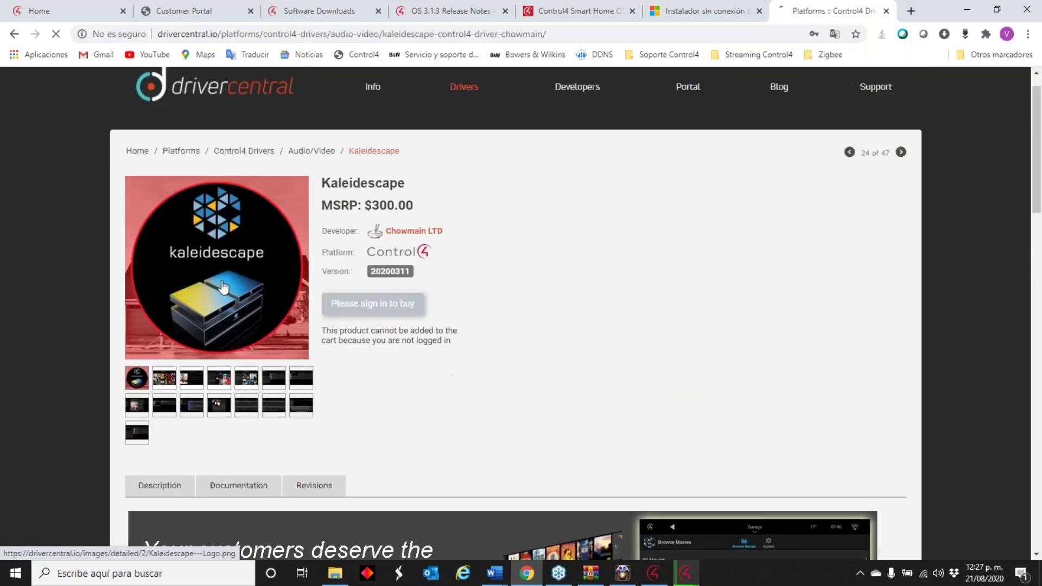
pyautogui.scroll(-5, 225, 285)
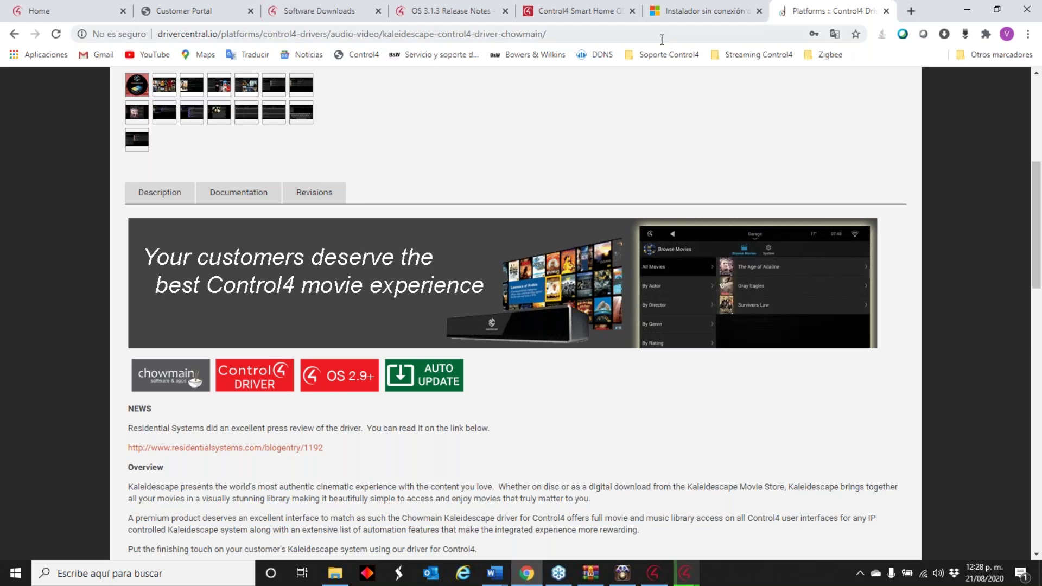
# - Switch back to the Customer Portal tab and minimize Chrome
pyautogui.click(688, 12)
pyautogui.click(575, 11)
pyautogui.click(433, 12)
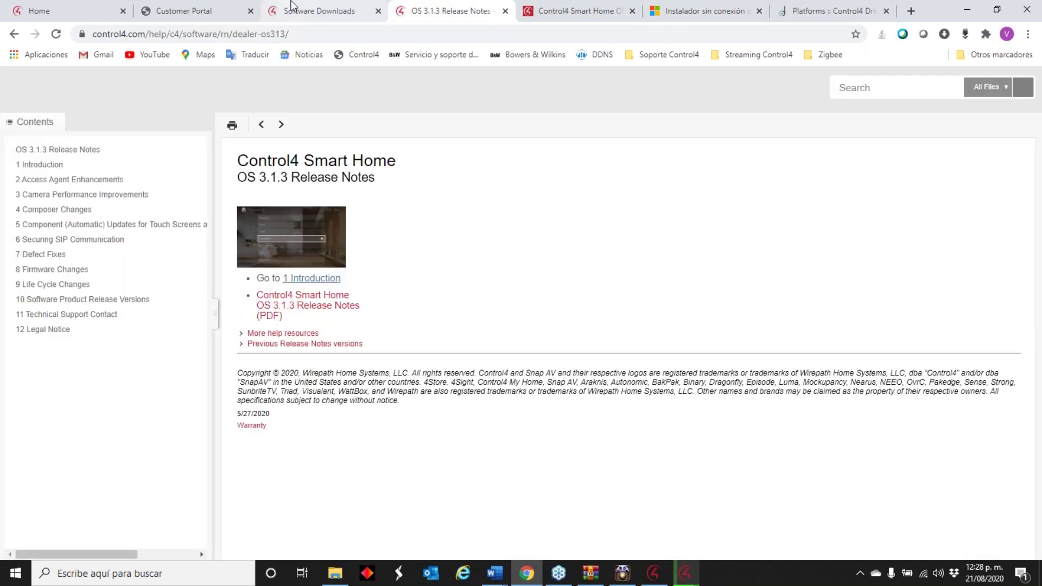
pyautogui.click(297, 8)
pyautogui.click(176, 10)
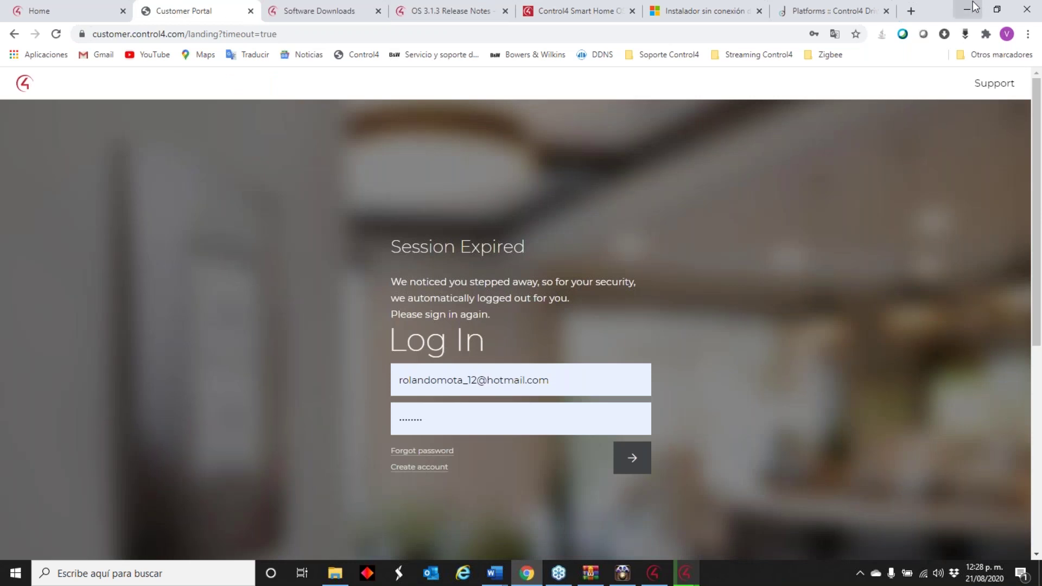
pyautogui.click(965, 5)
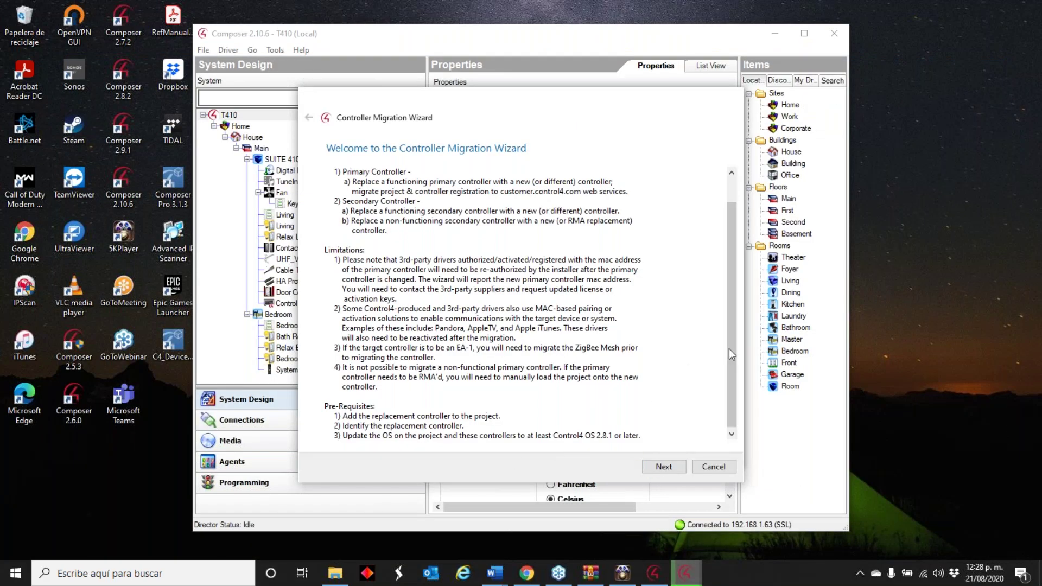
# - Pick SUITE 410's controller as migration source, then cancel the migration wizard
pyautogui.moveTo(733, 292); pyautogui.dragTo(732, 294)
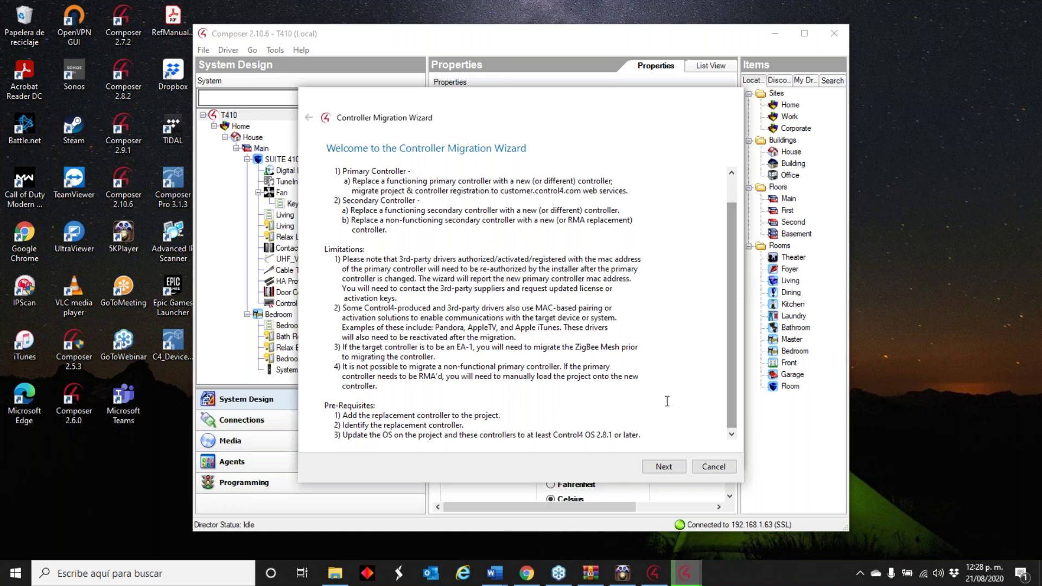
pyautogui.click(669, 465)
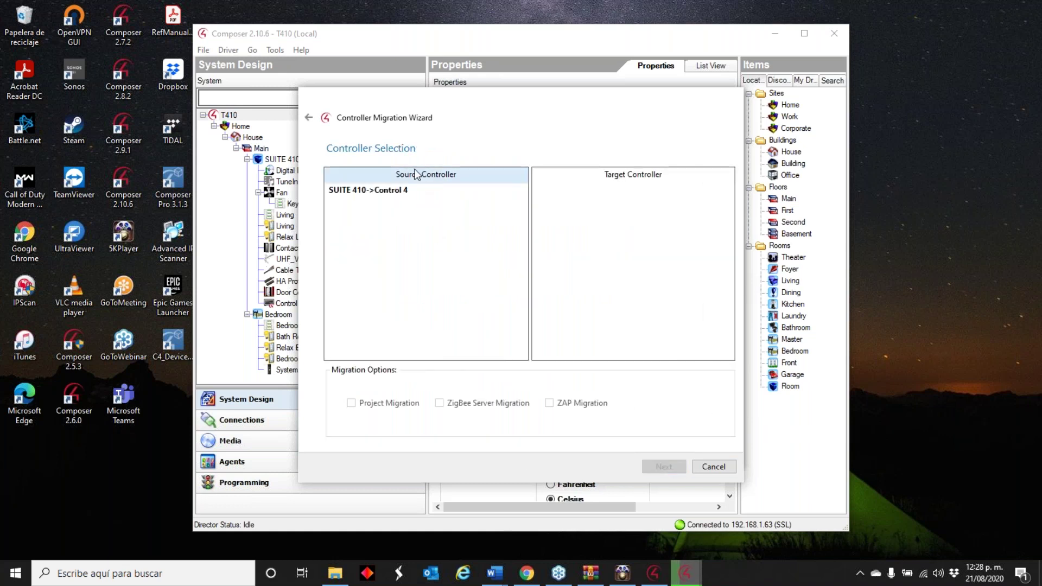
pyautogui.click(412, 190)
pyautogui.click(621, 197)
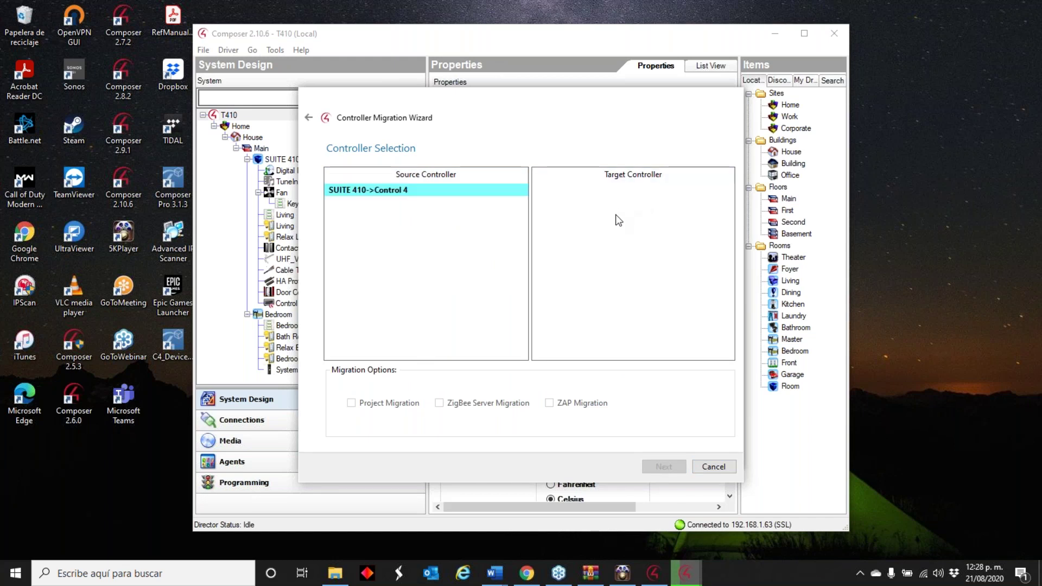
pyautogui.click(717, 467)
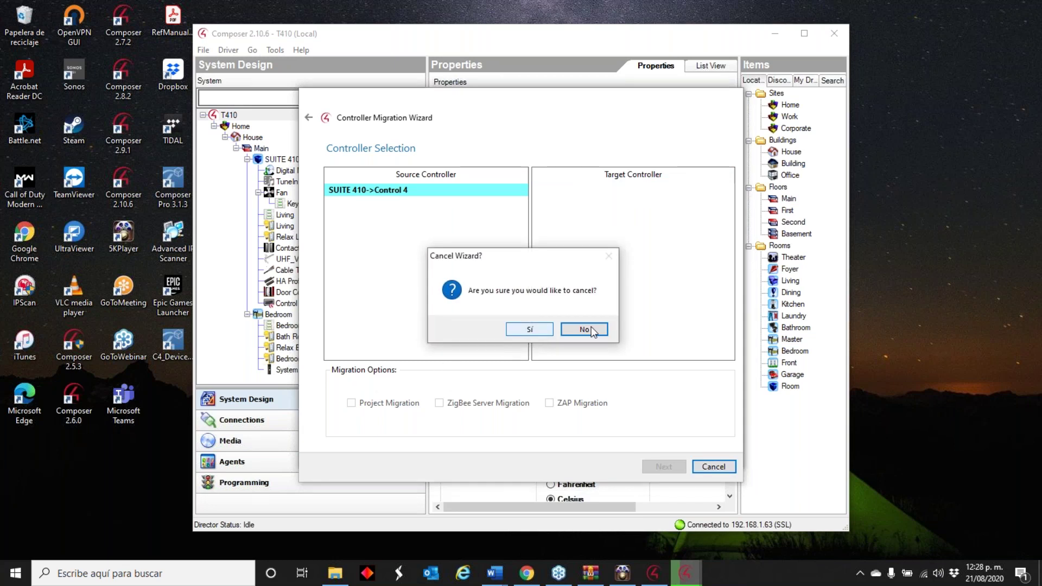
pyautogui.click(539, 330)
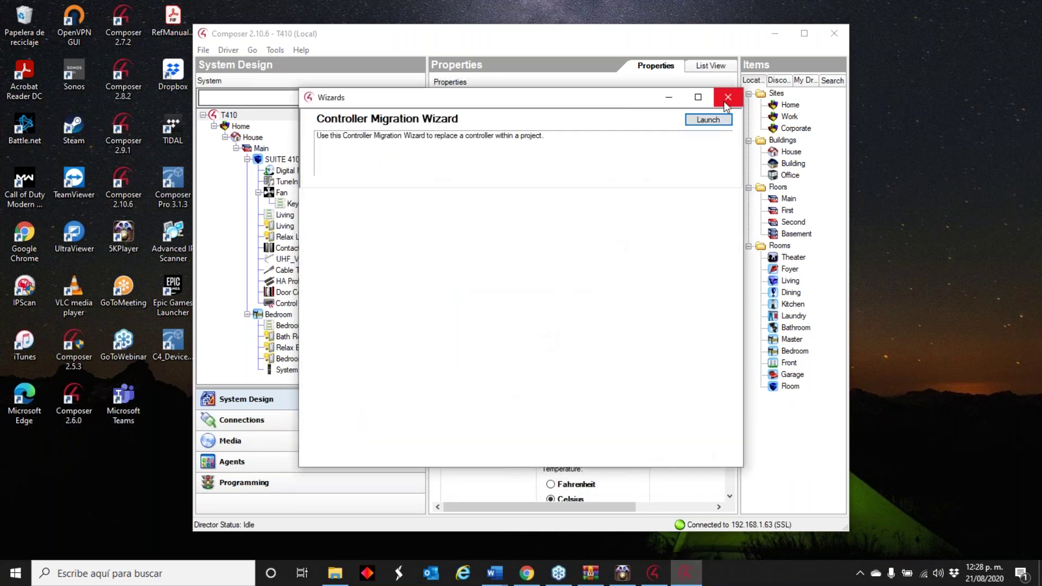
# - Close the Wizards window, select SUITE 410 and maximize Composer
pyautogui.click(727, 99)
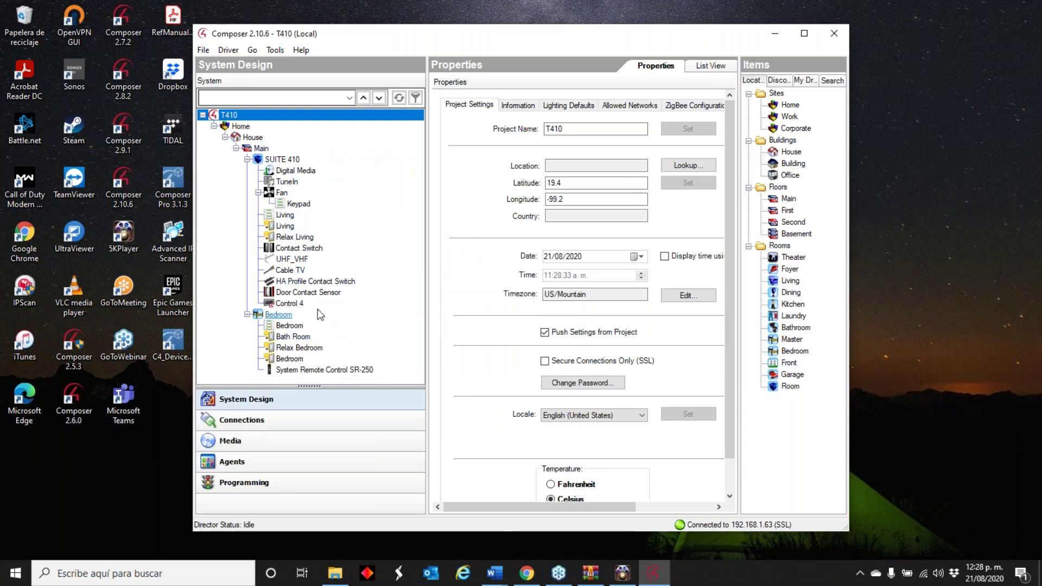
pyautogui.click(282, 159)
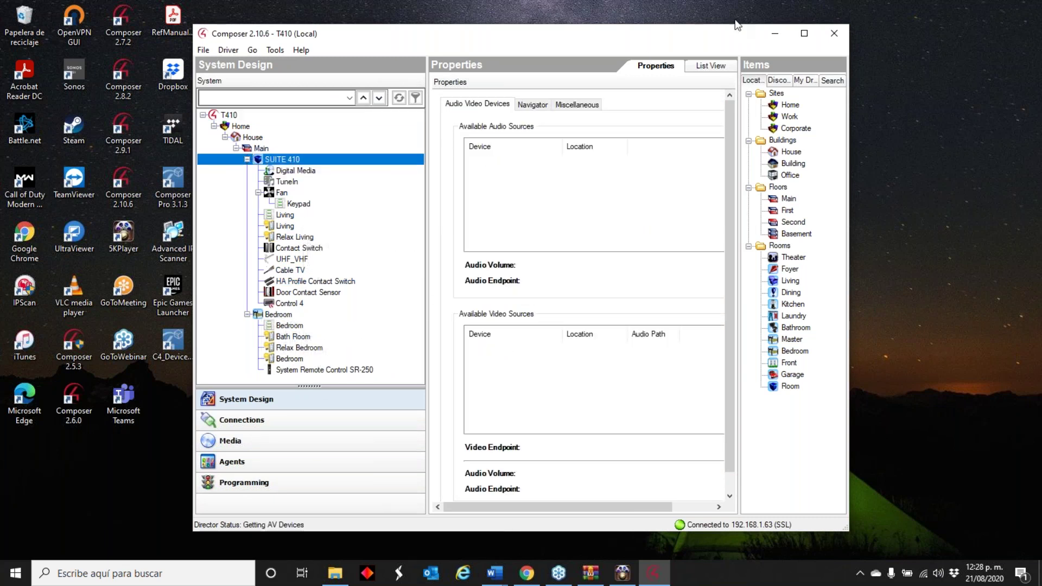
pyautogui.click(804, 34)
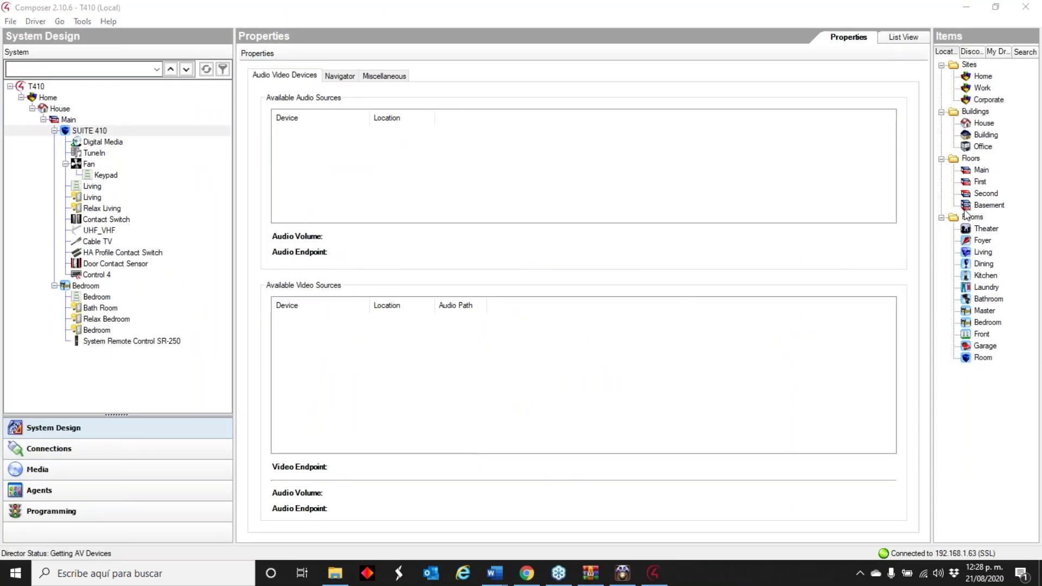
# - Add the discovered C4-EA1 controller to SUITE 410, dismiss both version errors, and close Composer
pyautogui.moveTo(933, 91); pyautogui.dragTo(773, 111)
pyautogui.click(872, 52)
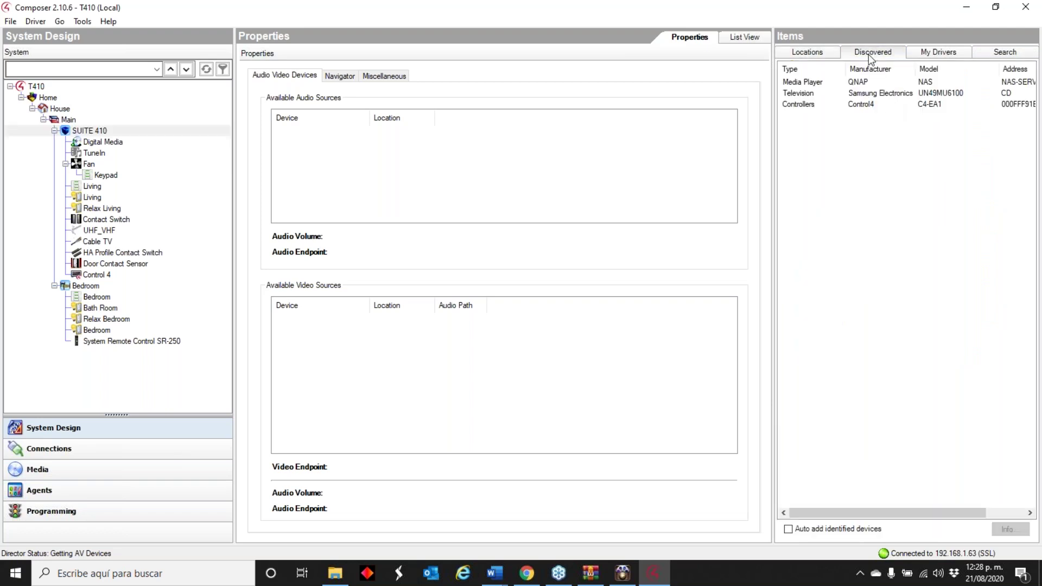
pyautogui.click(862, 107)
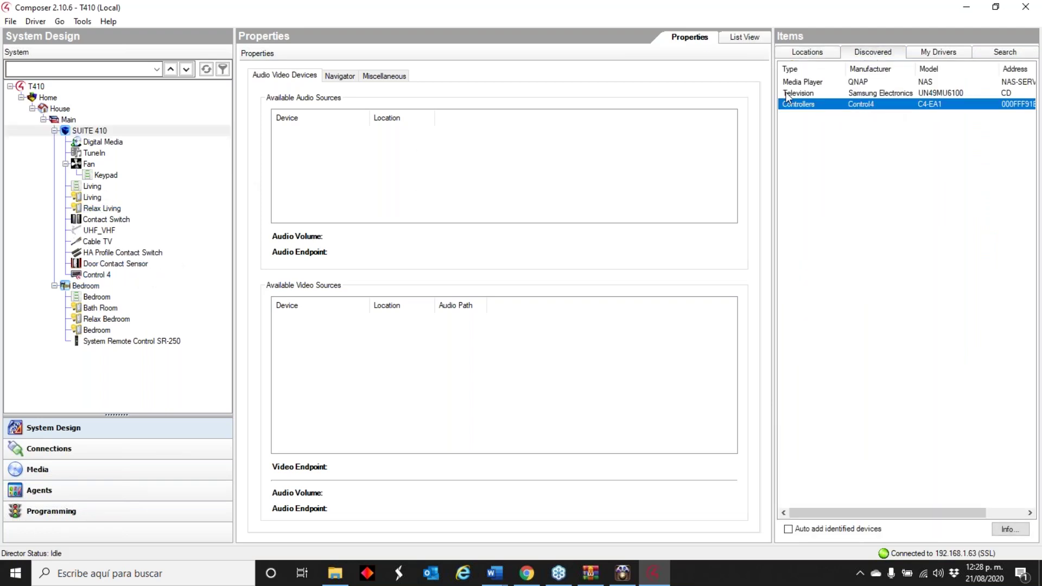
pyautogui.doubleClick(797, 105)
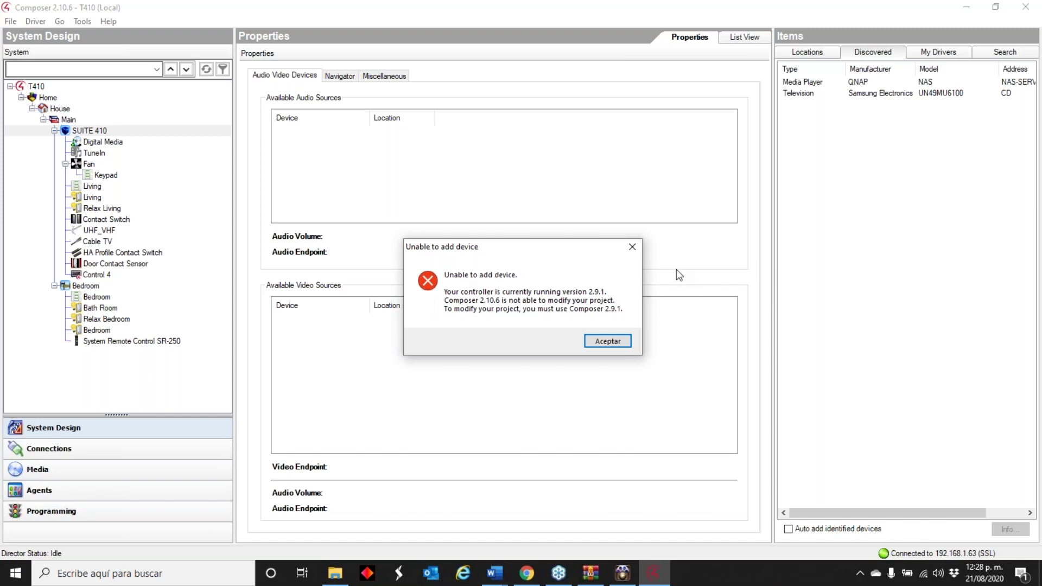
pyautogui.click(608, 342)
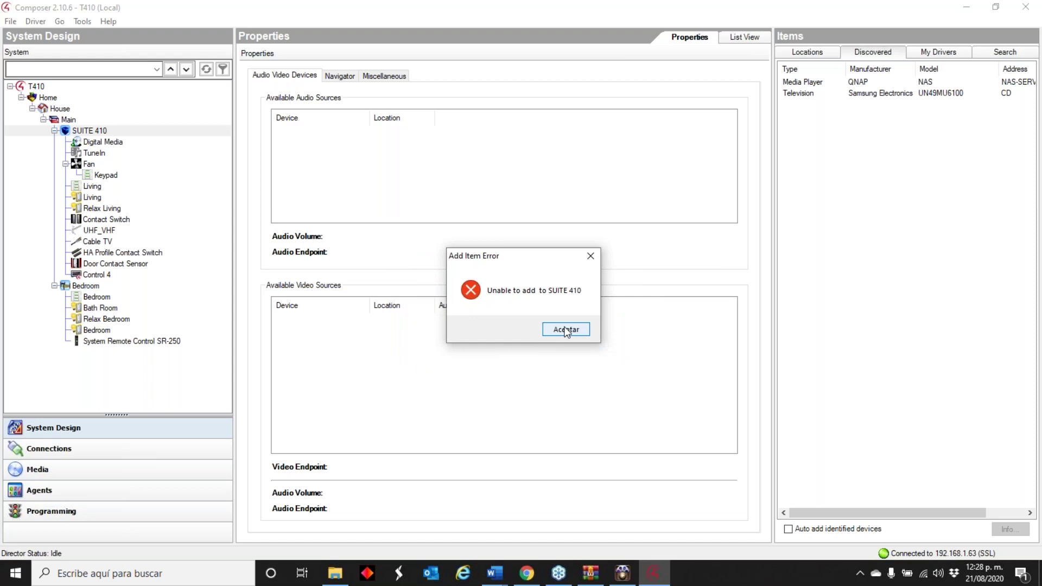
pyautogui.click(566, 329)
pyautogui.click(1025, 6)
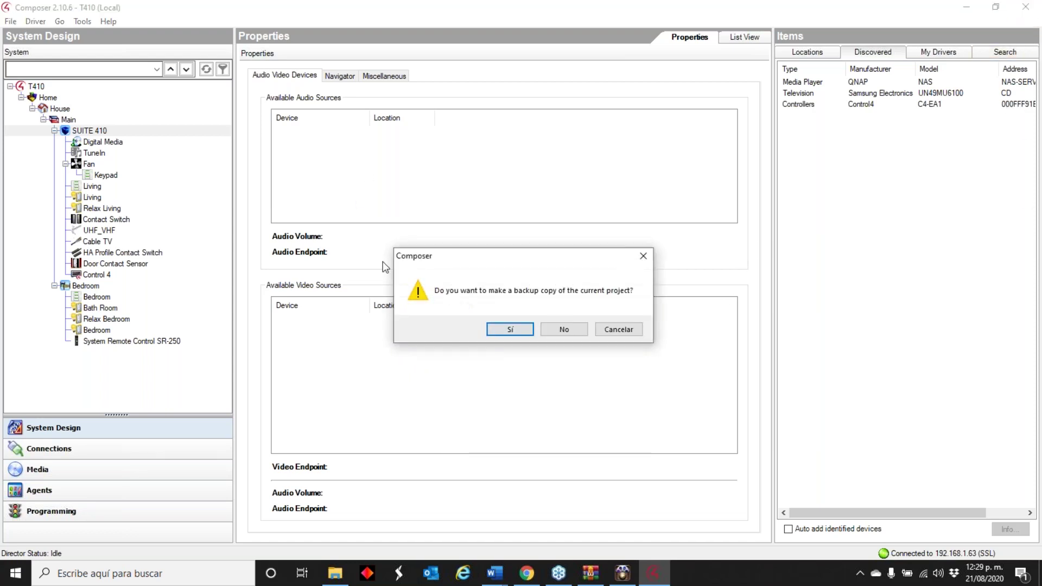
# - Skip the backup, relaunch Composer 2.10.6, and connect to the 192.168.1.63 director, accepting the OS 2.9.1 warning
pyautogui.click(574, 328)
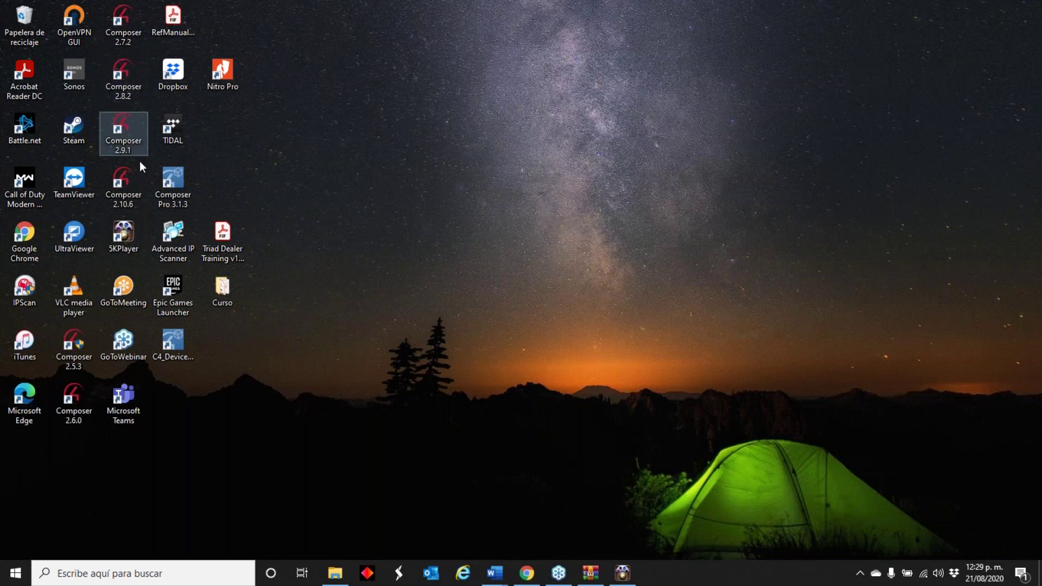
pyautogui.doubleClick(127, 178)
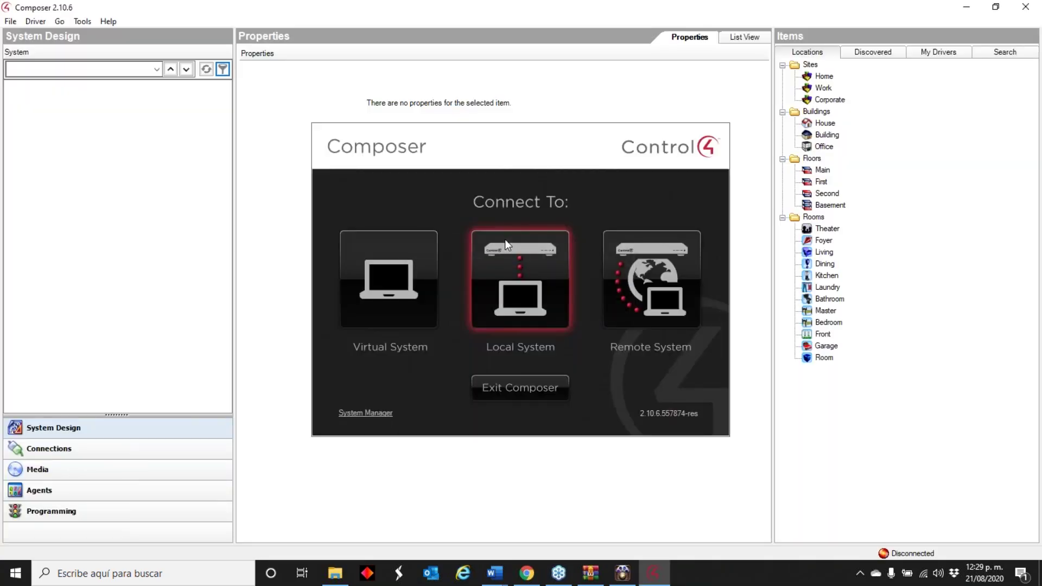
pyautogui.click(529, 259)
pyautogui.click(431, 232)
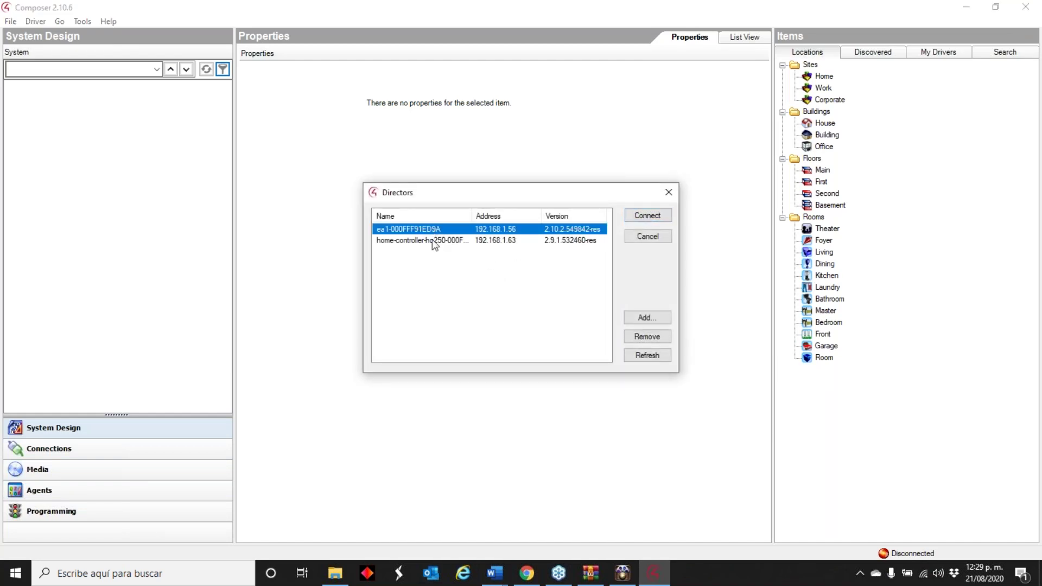
pyautogui.click(435, 242)
pyautogui.click(656, 213)
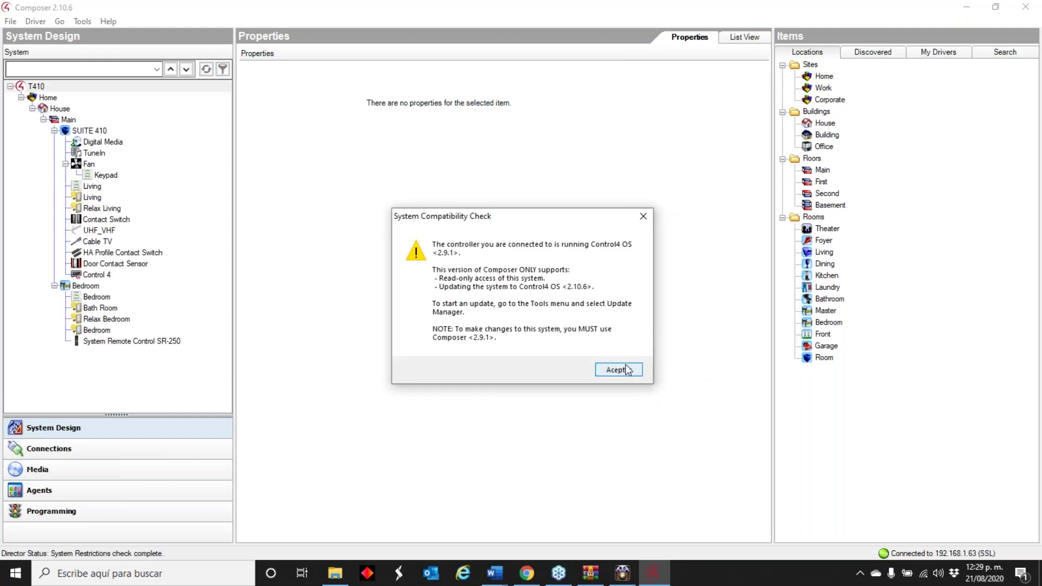
pyautogui.click(626, 365)
pyautogui.click(82, 22)
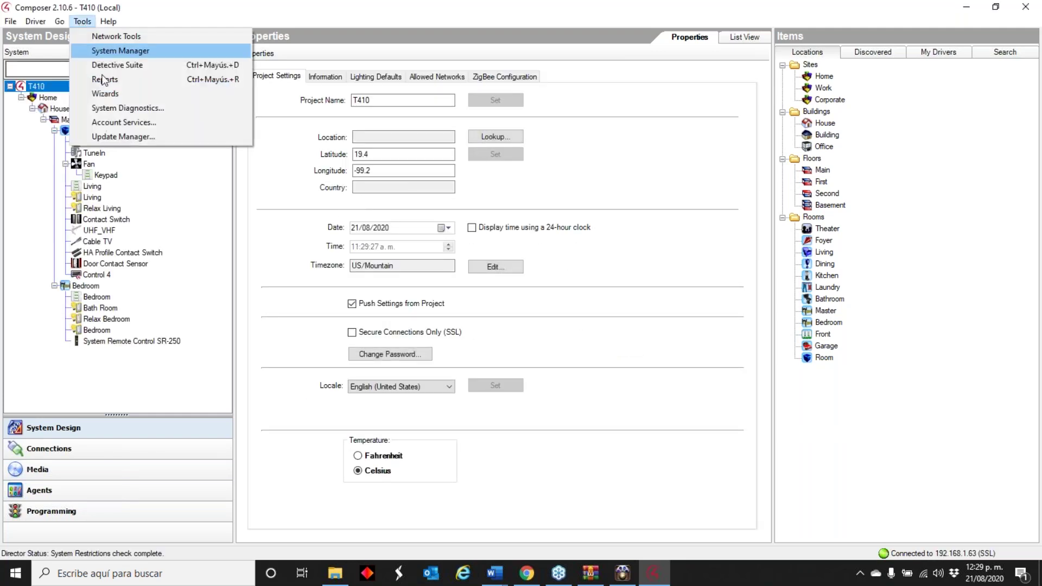
# - Update the Control 4 controller to 2.10.6.561784-res without a backup; close after the authorization error
pyautogui.click(128, 137)
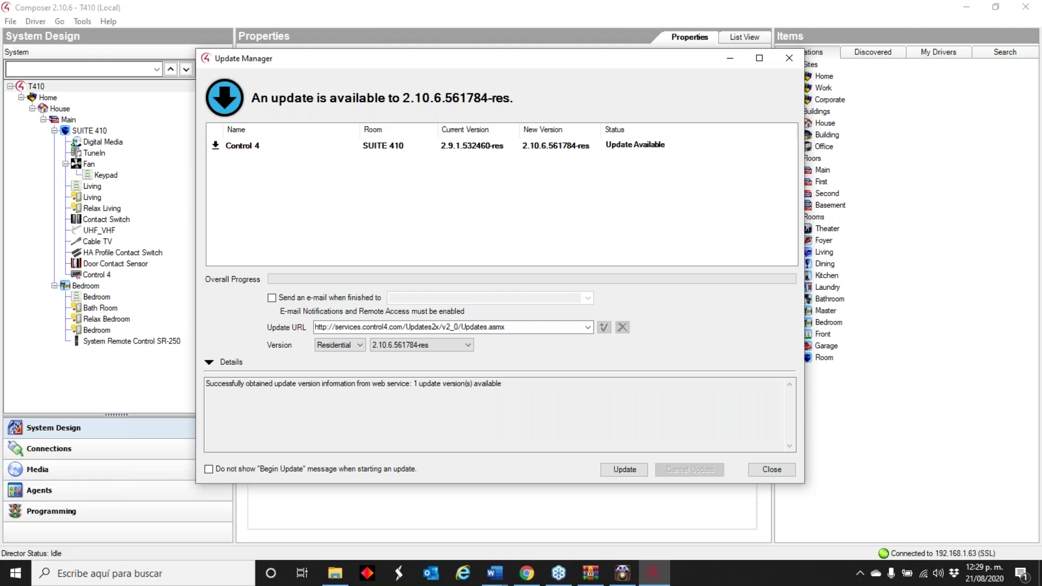
pyautogui.click(533, 149)
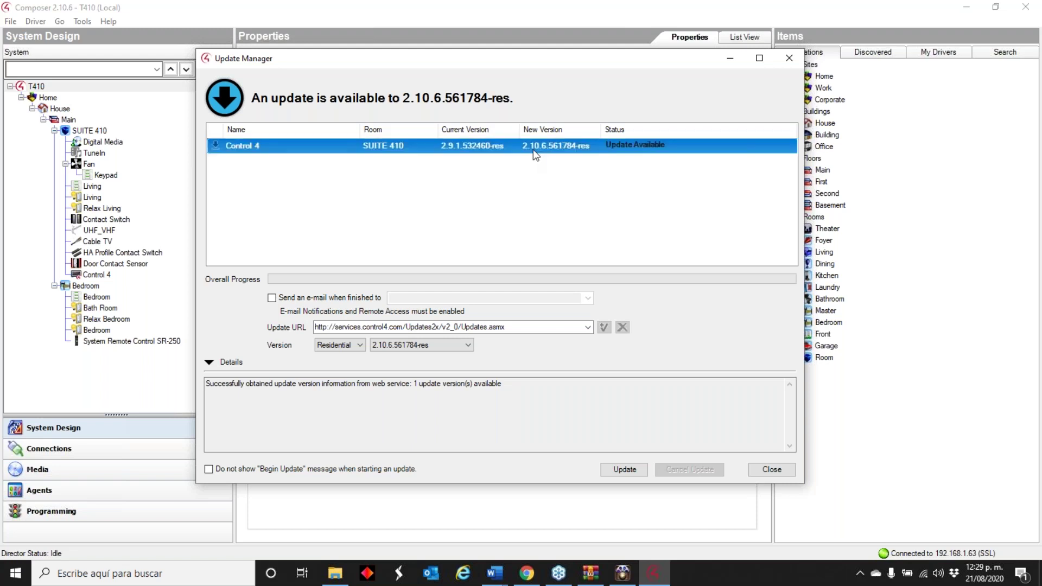
pyautogui.click(640, 467)
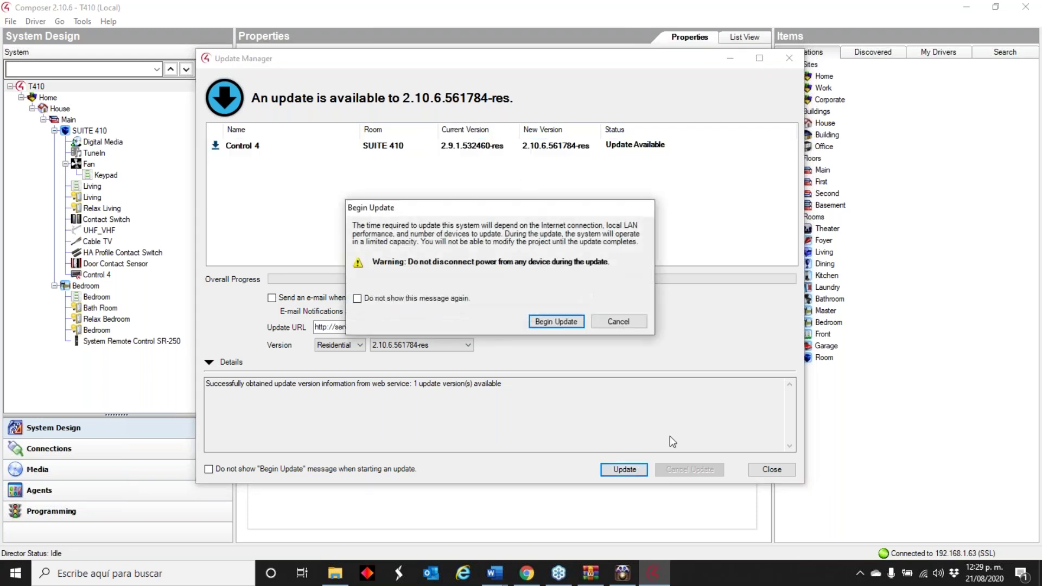
pyautogui.click(556, 322)
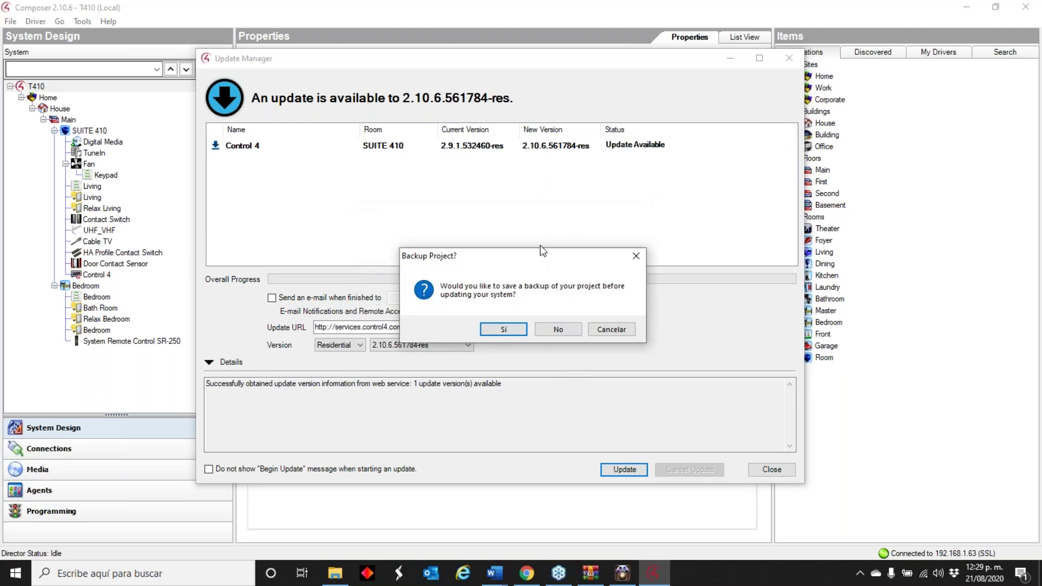
pyautogui.click(574, 331)
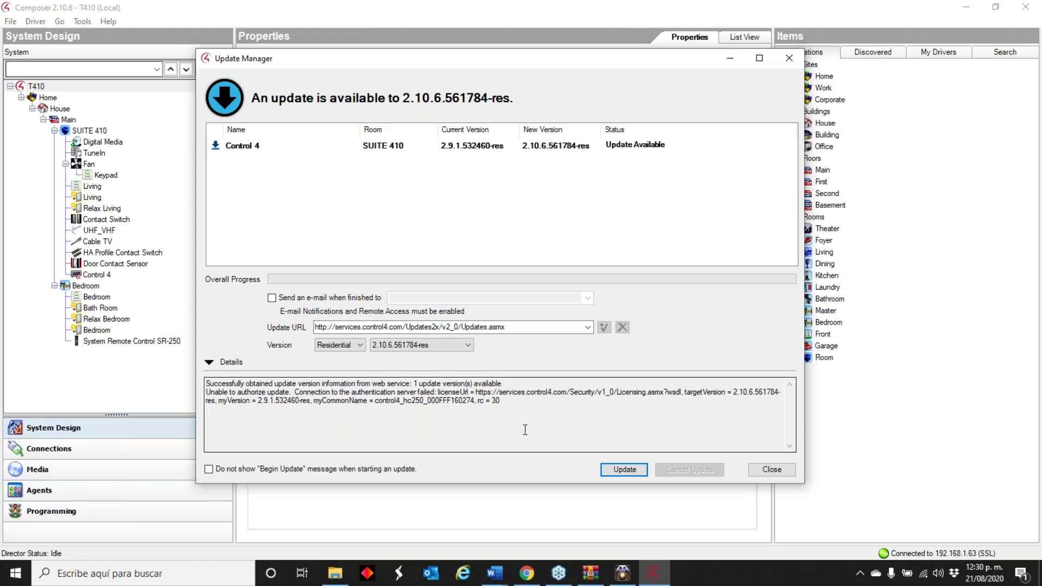
pyautogui.click(466, 406)
pyautogui.click(757, 468)
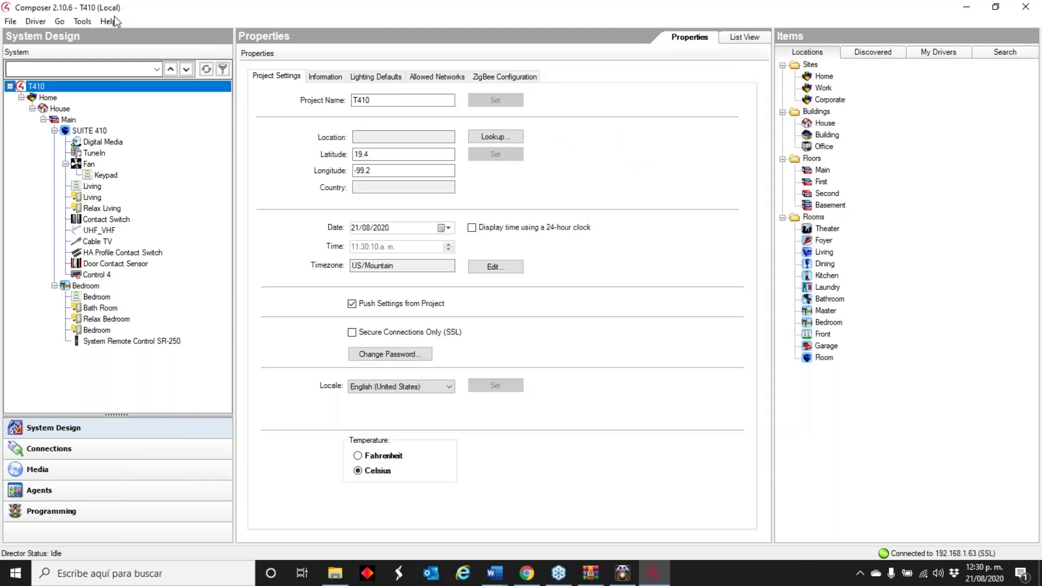
pyautogui.click(83, 21)
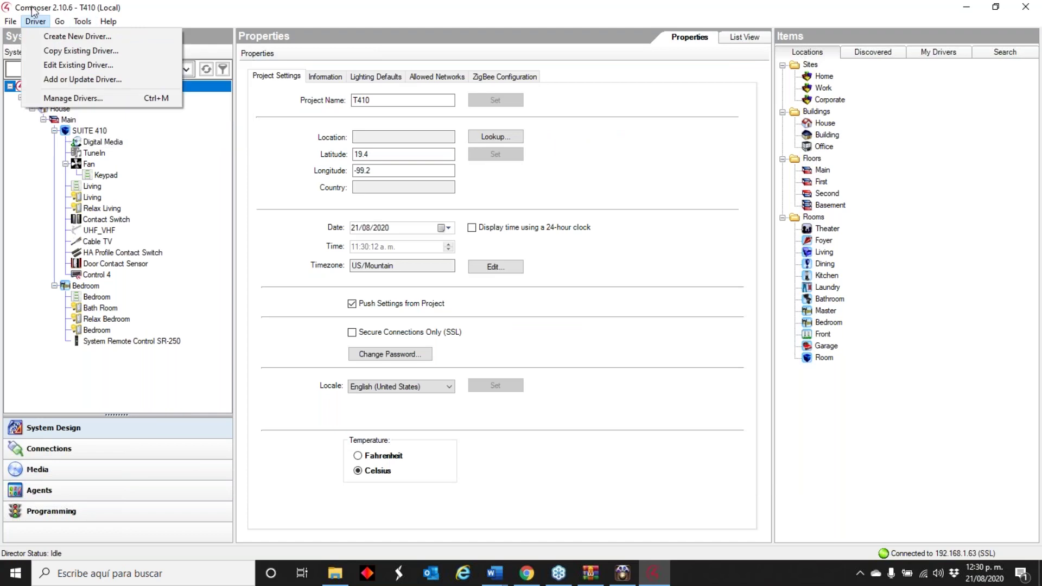
pyautogui.click(116, 122)
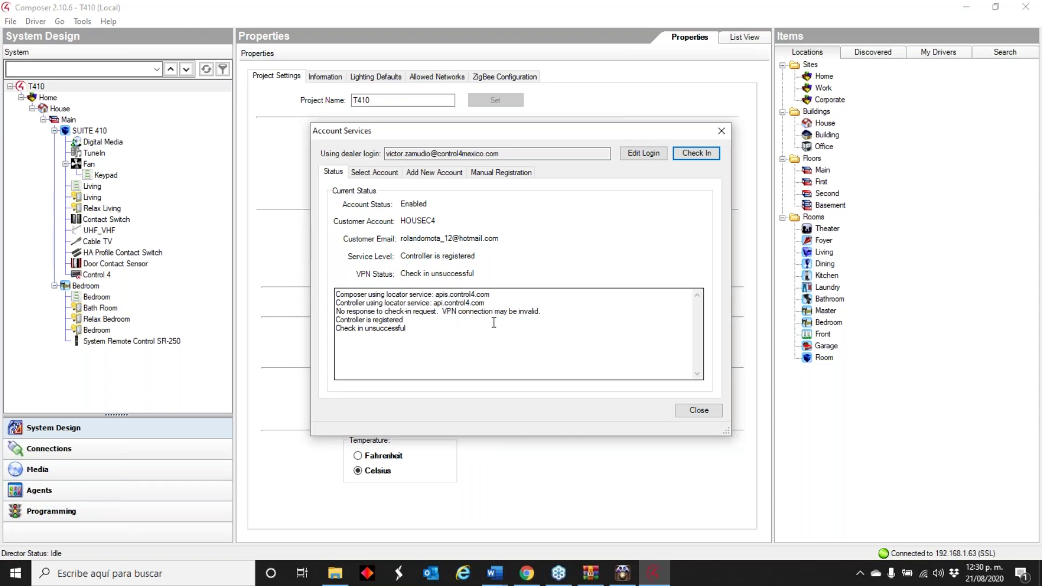
pyautogui.click(712, 411)
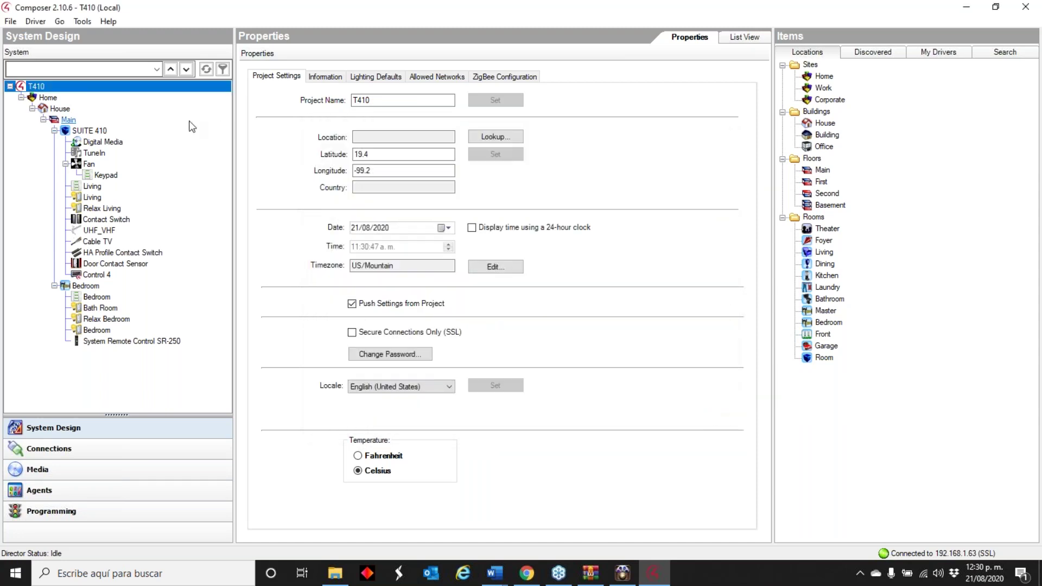
pyautogui.click(82, 22)
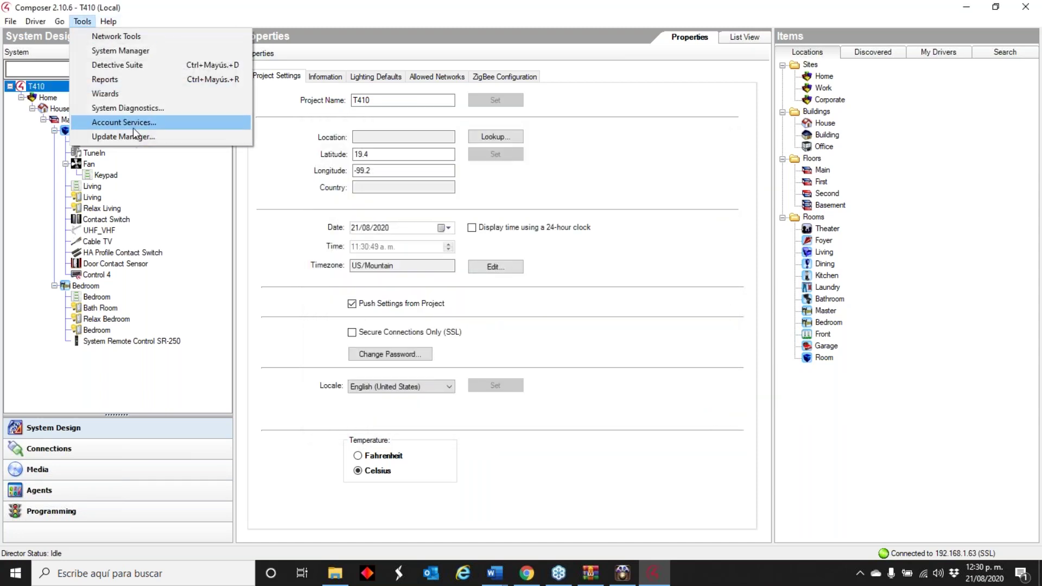
pyautogui.click(152, 137)
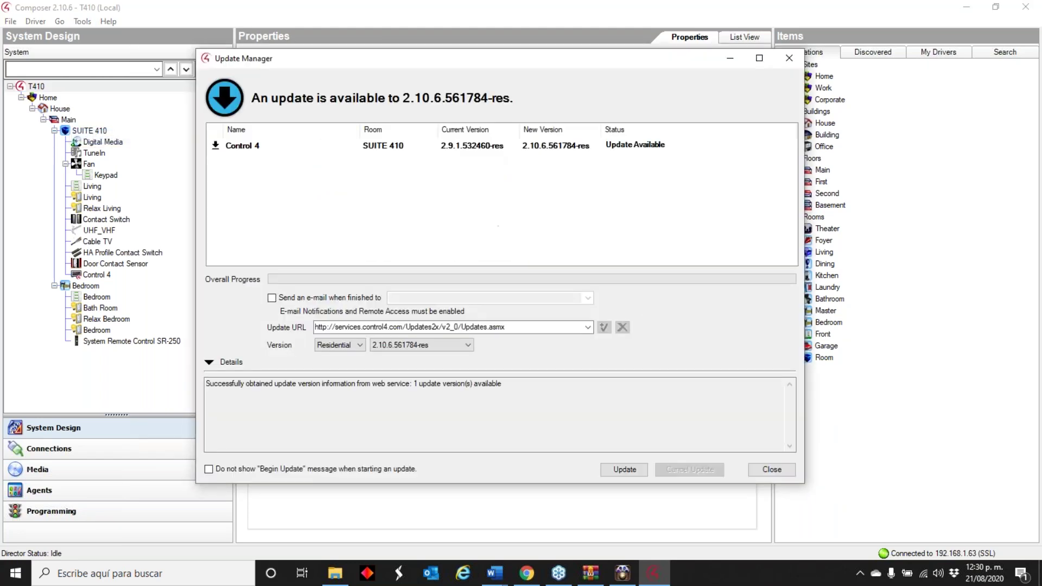
pyautogui.click(782, 469)
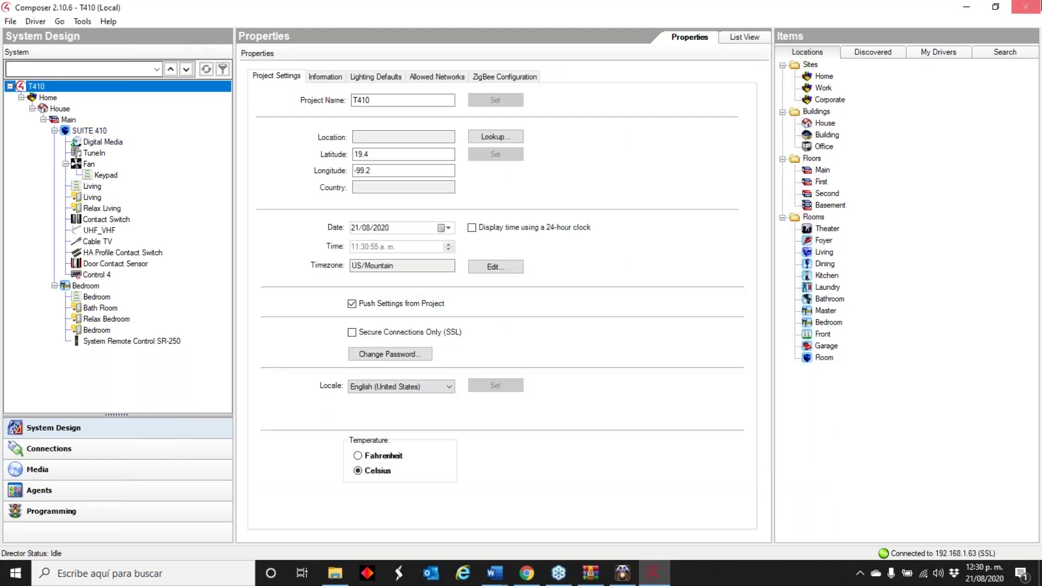
# - Exit without backup, then reopen T410 in Composer 2.9.1 via the local home-controller-hc250
pyautogui.click(1036, 9)
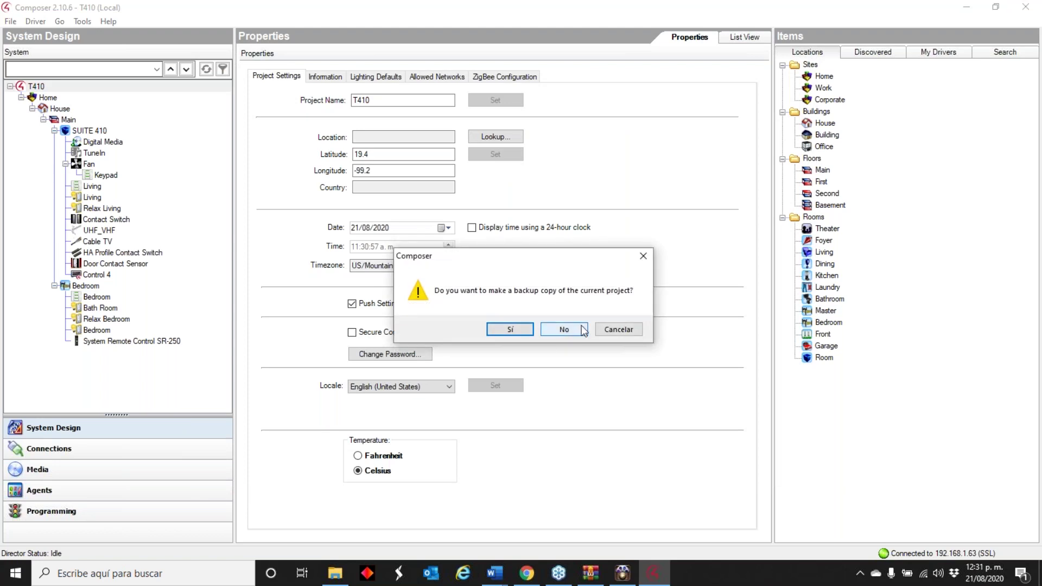
pyautogui.click(562, 329)
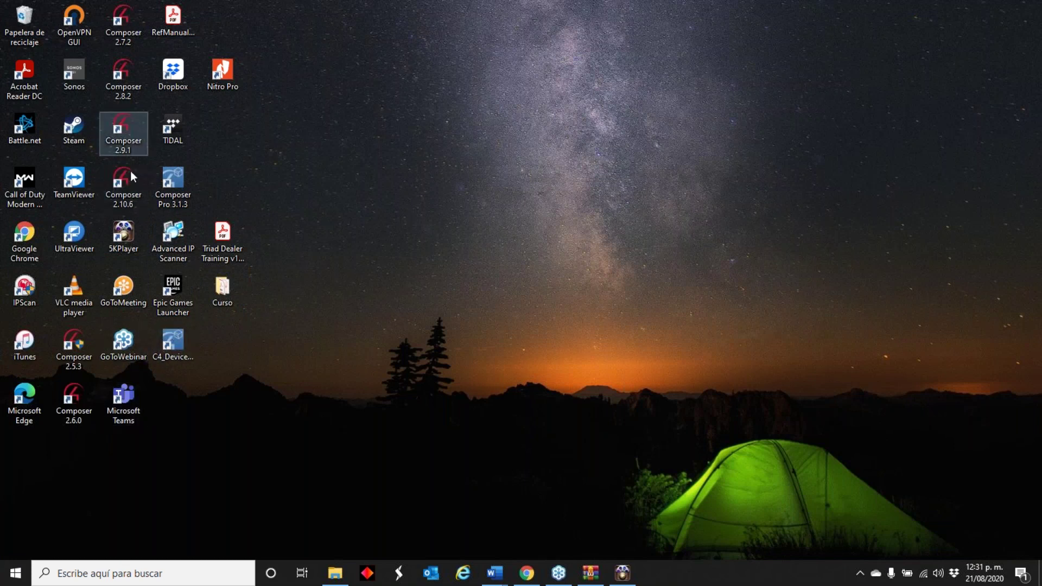
pyautogui.doubleClick(122, 143)
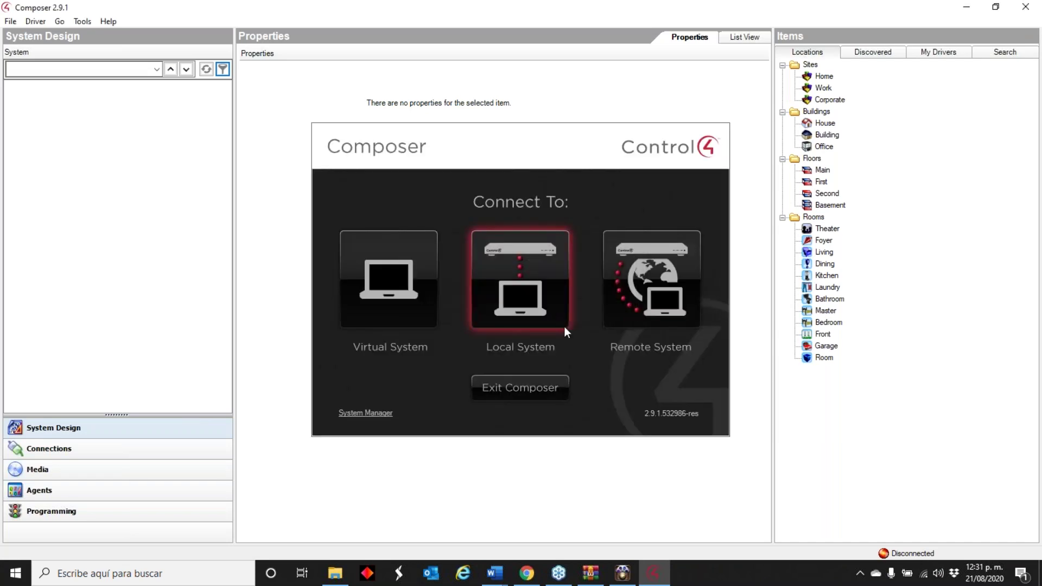
pyautogui.click(564, 327)
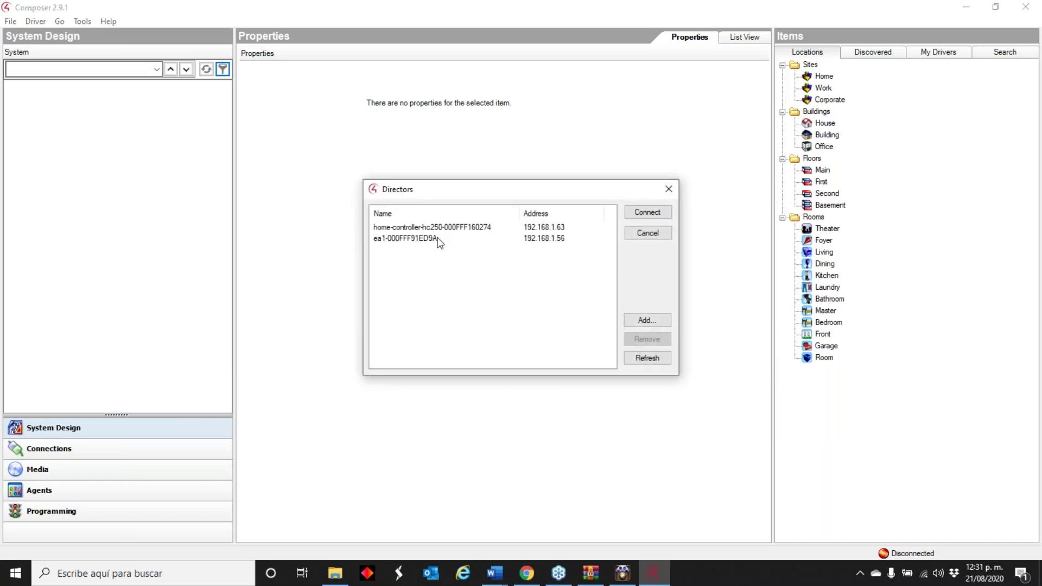
pyautogui.doubleClick(452, 227)
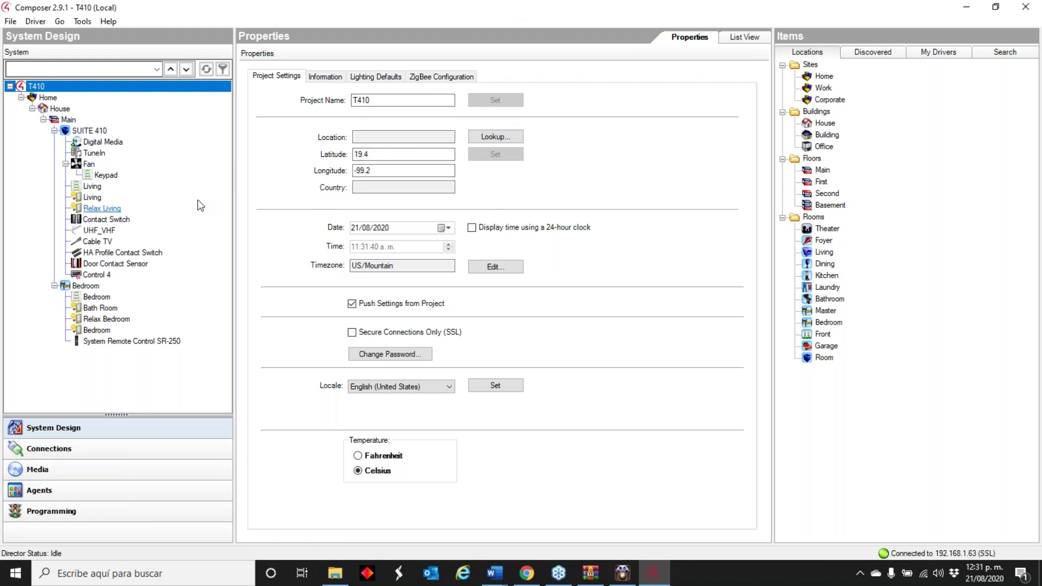
pyautogui.moveTo(101, 164)
# - Review the Control 4 controller's update status in Update Manager under Composer 2.9.1
pyautogui.click(81, 21)
pyautogui.click(138, 136)
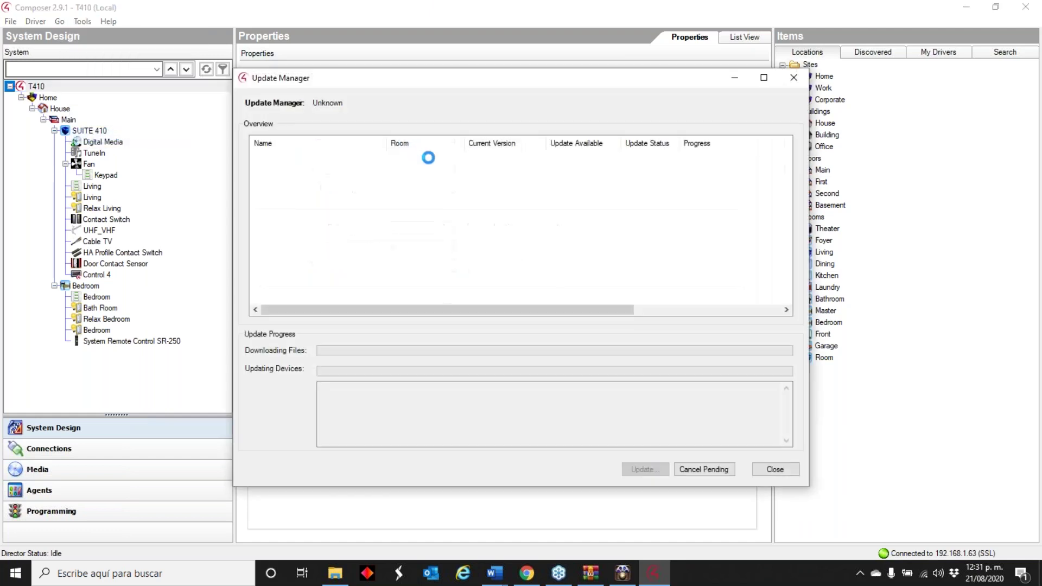
pyautogui.click(474, 156)
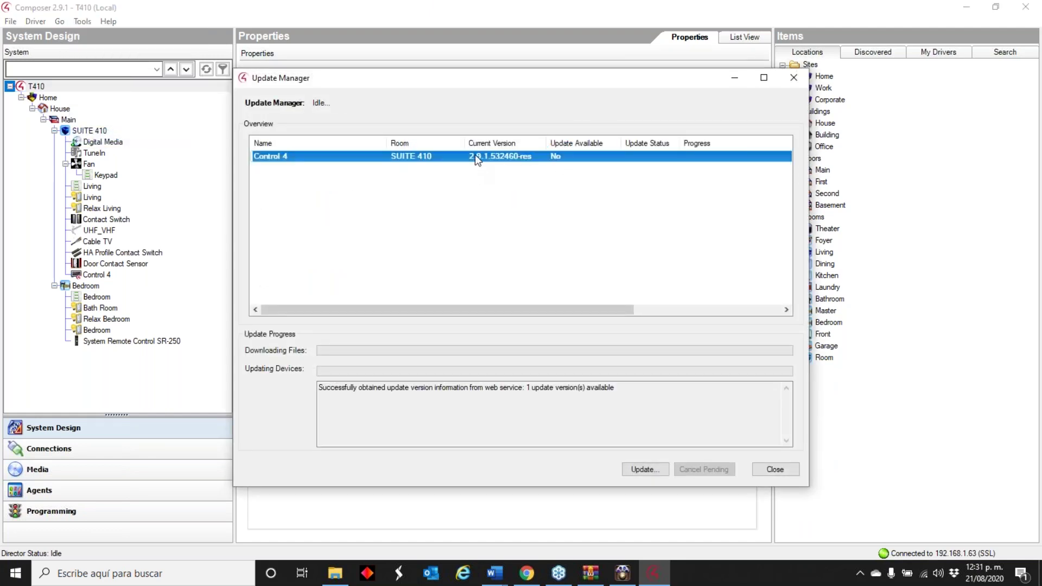
pyautogui.click(792, 473)
# - Exit Composer 2.9.1 without backup and choose a Local System connection in Composer 2.10.6
pyautogui.click(1026, 7)
pyautogui.click(576, 333)
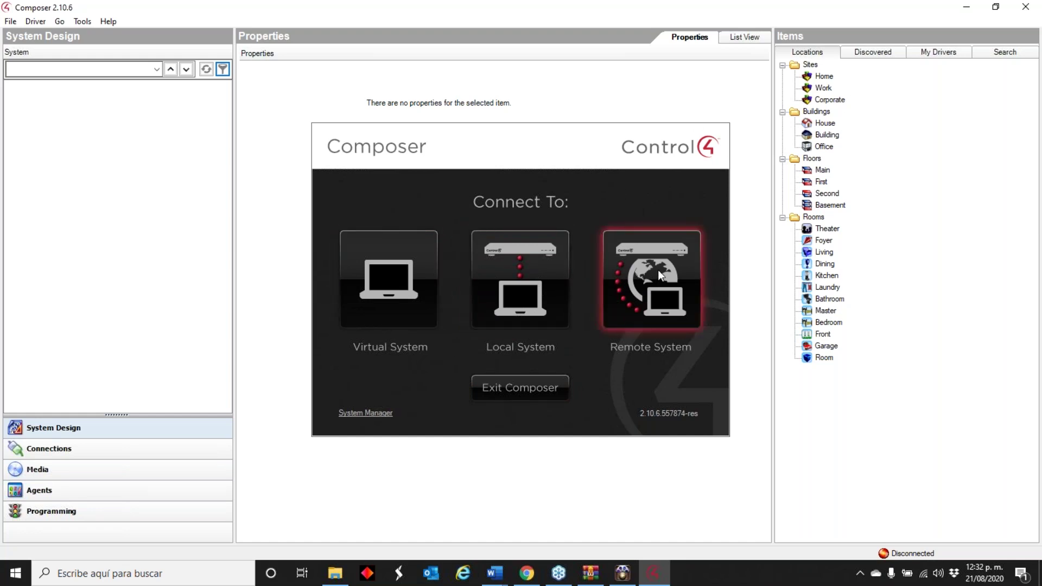
pyautogui.click(471, 251)
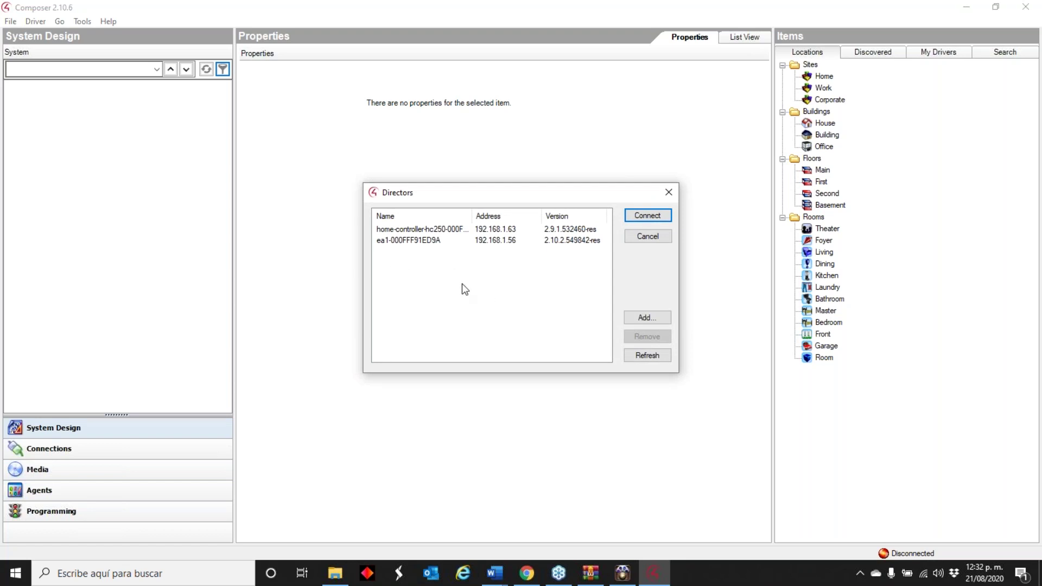
# - Connect Composer 2.10.6 to home-controller-hc250 and accept the compatibility warning
pyautogui.click(473, 229)
pyautogui.click(646, 218)
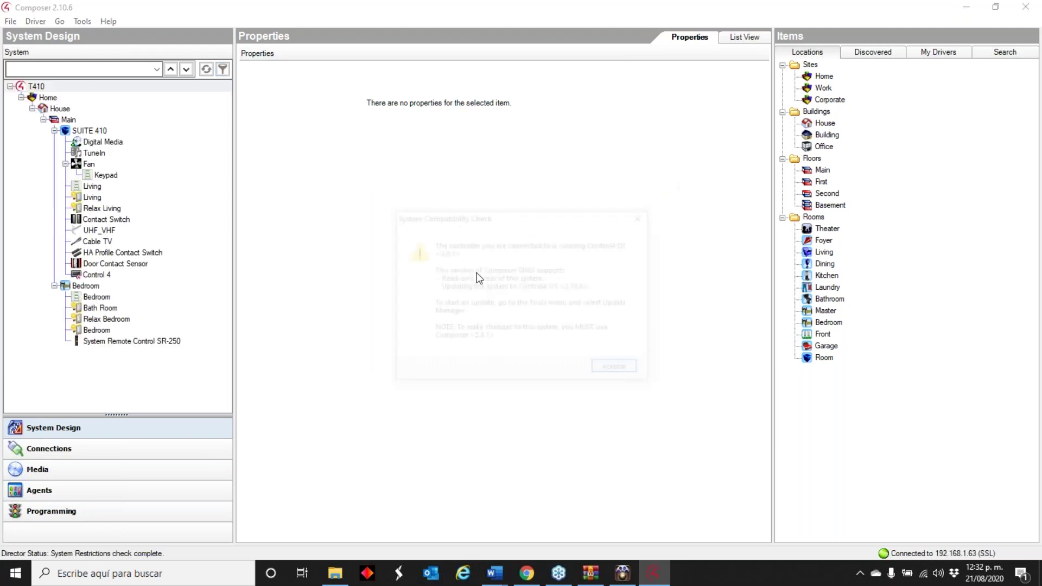
pyautogui.click(608, 367)
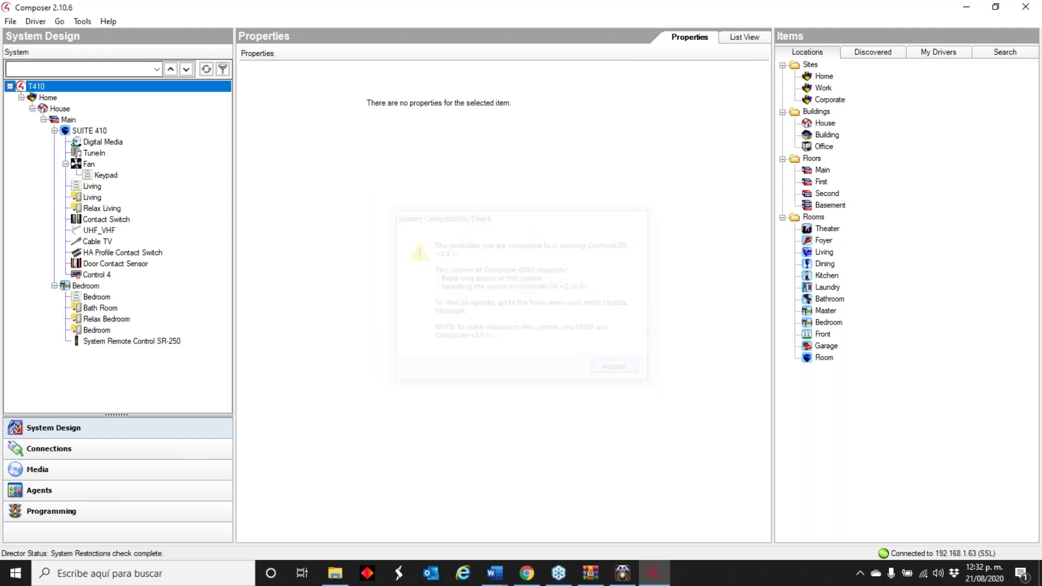
# - Retry the 2.10.6.561784-res update without backup; it fails authorization, so close Update Manager
pyautogui.click(82, 21)
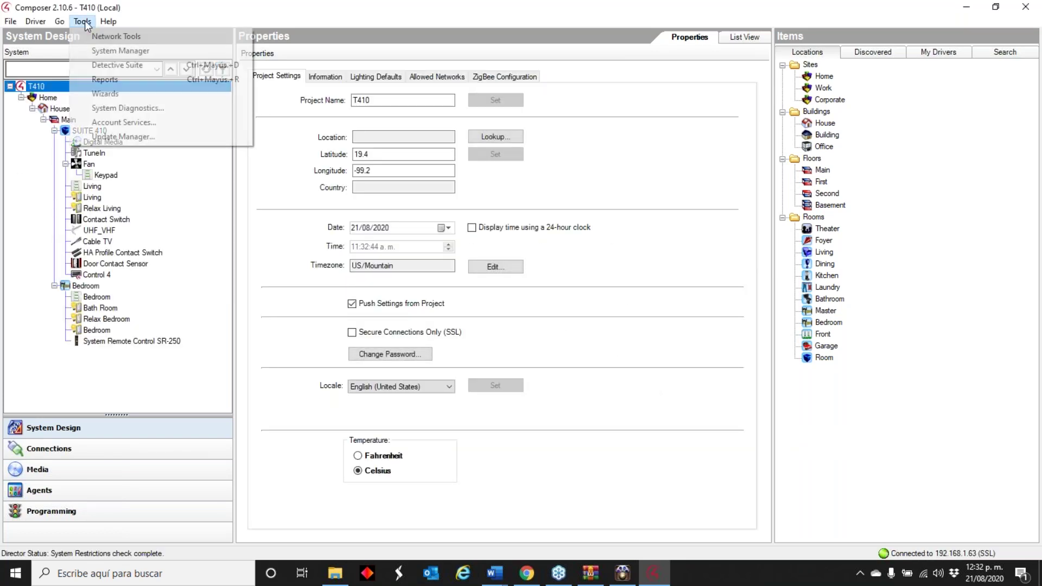
pyautogui.click(149, 134)
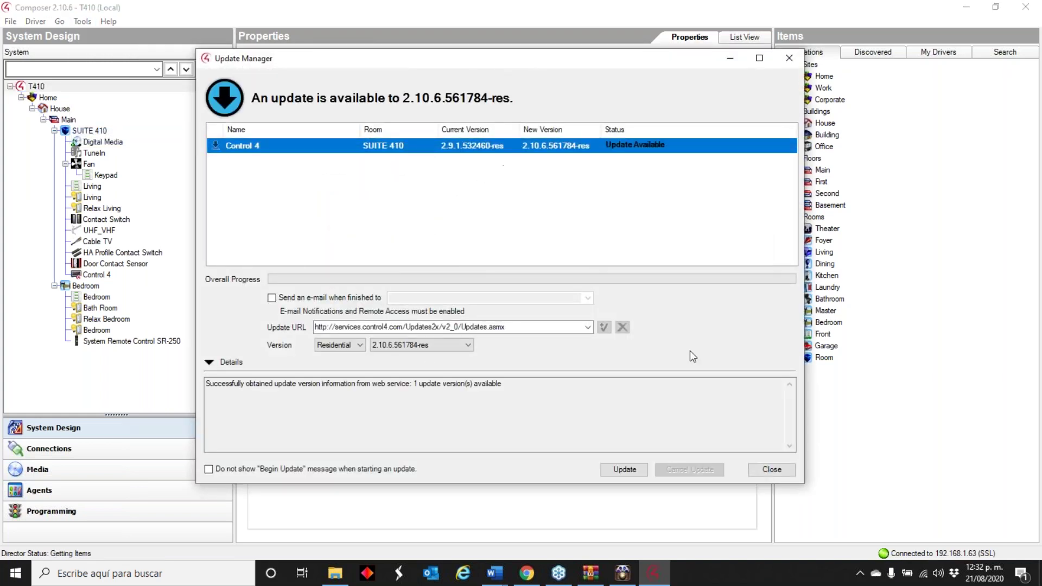
pyautogui.click(616, 470)
pyautogui.click(570, 324)
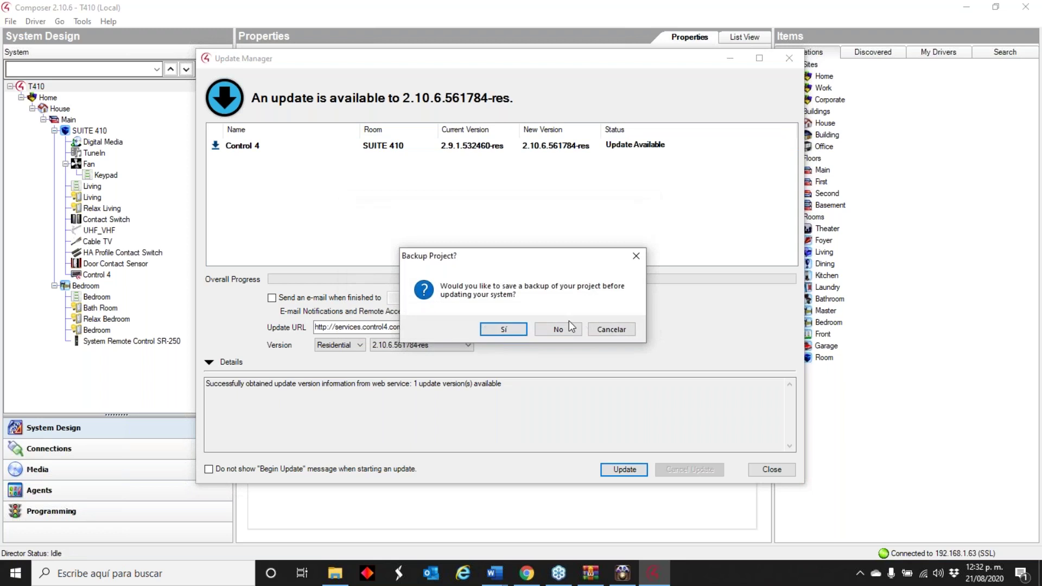
pyautogui.click(548, 329)
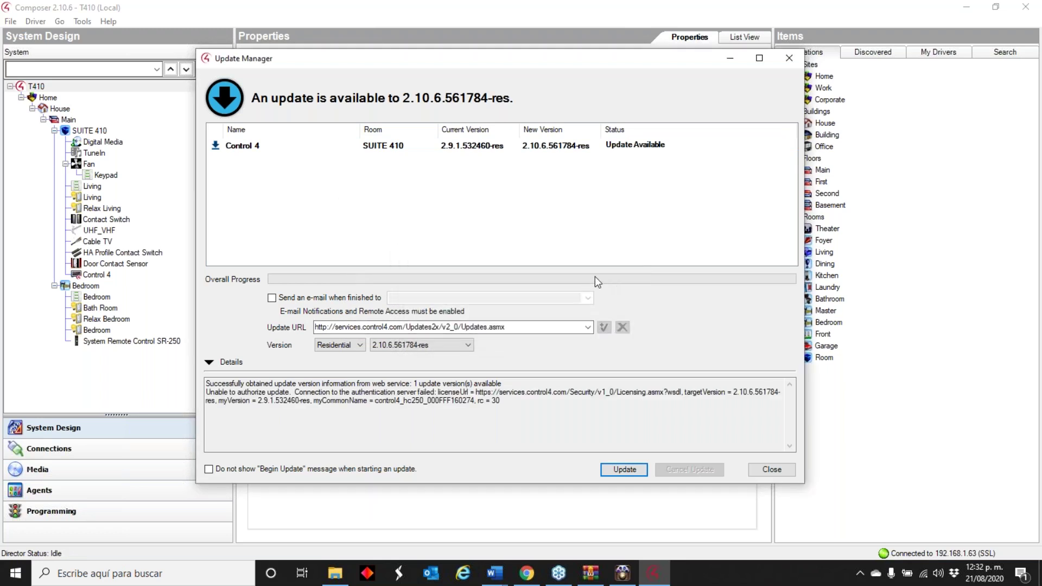
pyautogui.click(772, 469)
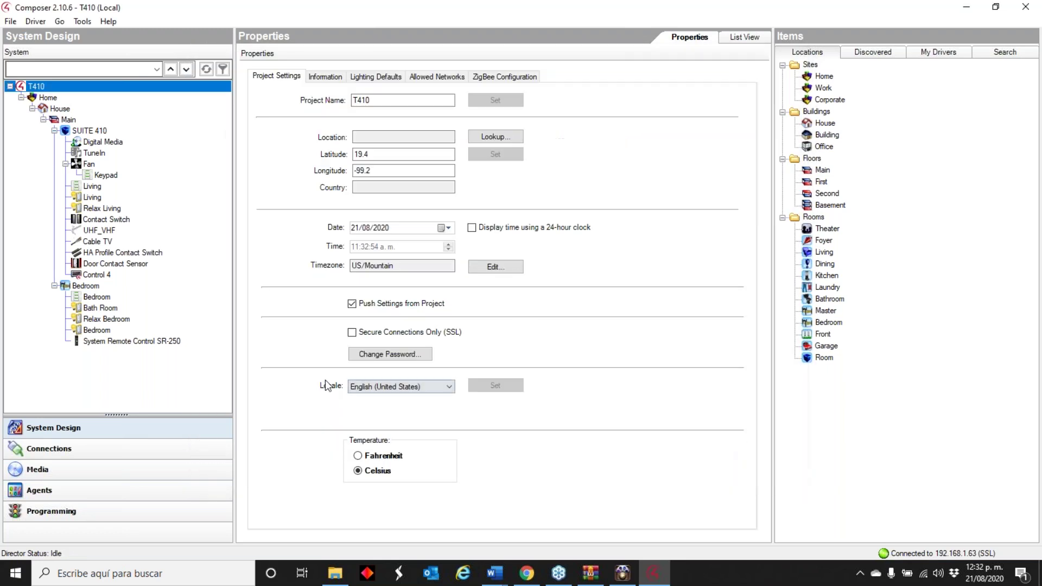
pyautogui.click(84, 22)
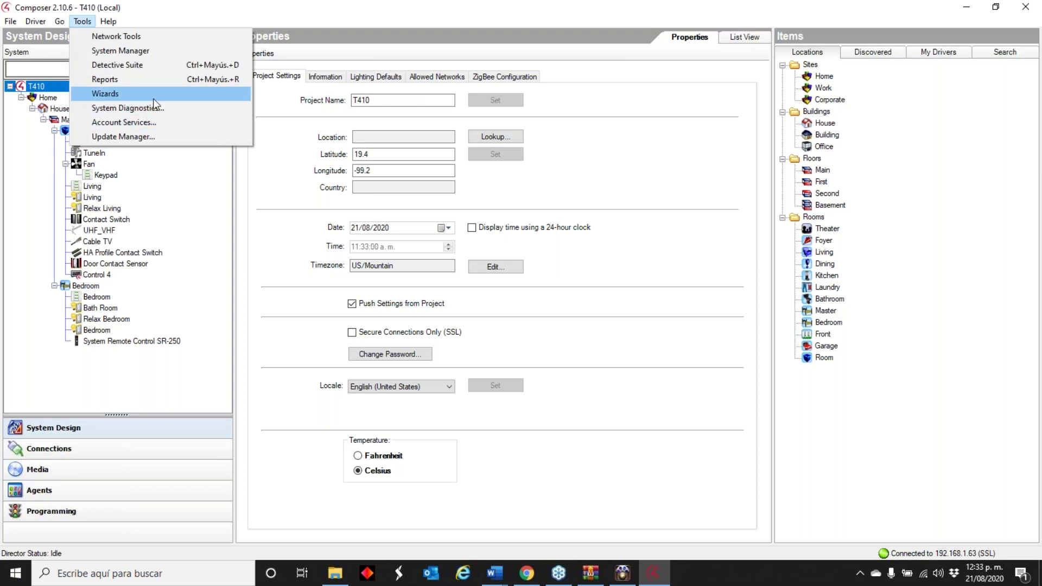
# - Connect System Manager to home-controller-hc250 at 192.168.1.63 and reboot it, confirming with Sí
pyautogui.click(178, 53)
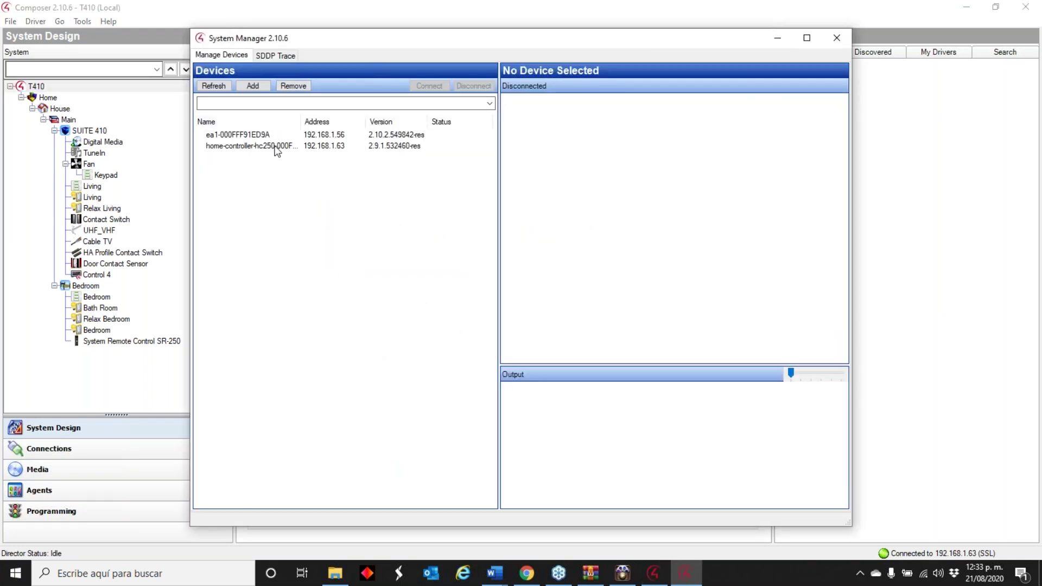
pyautogui.click(302, 146)
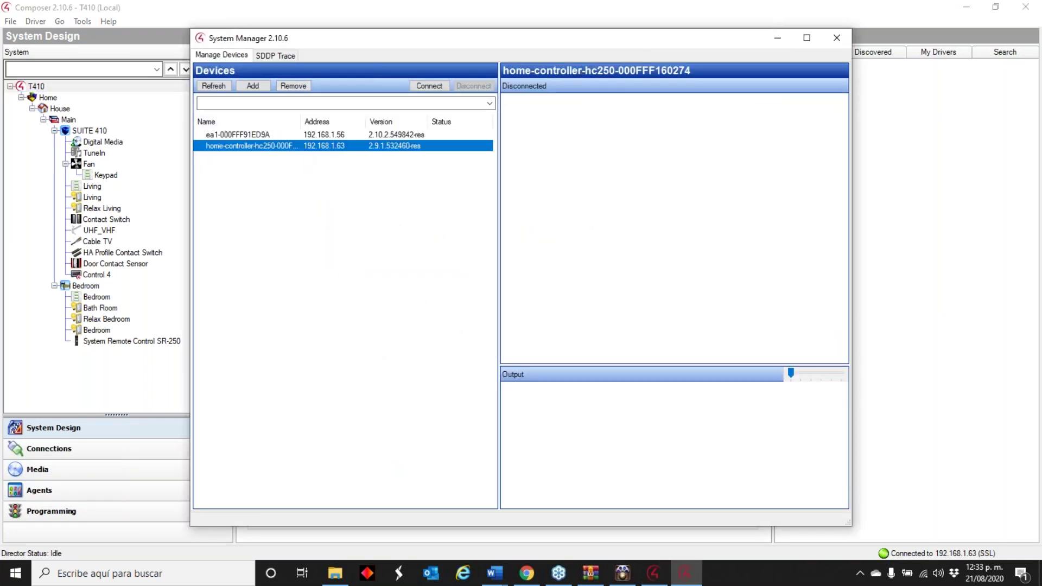
pyautogui.click(431, 87)
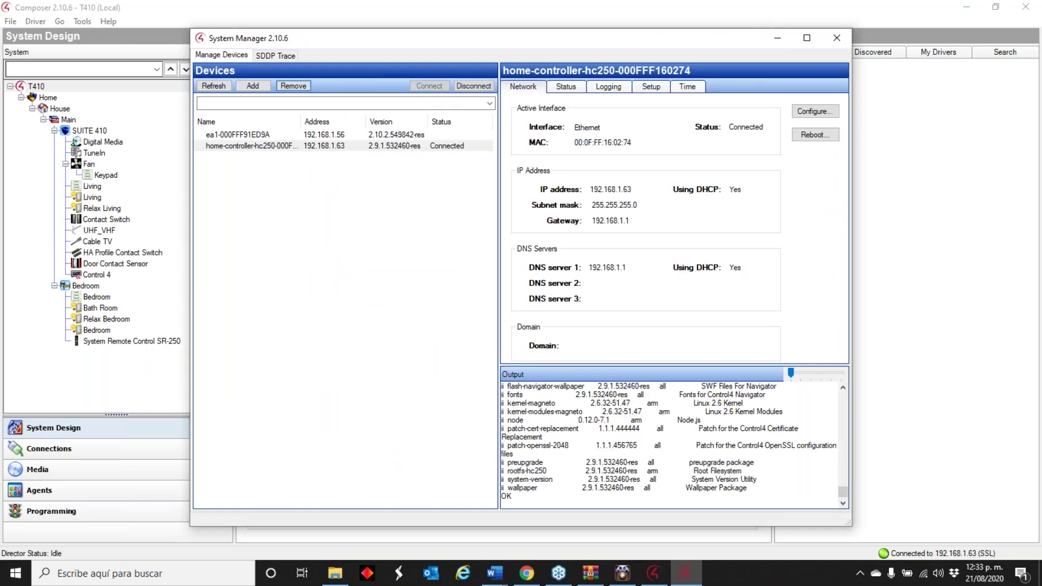
pyautogui.click(815, 135)
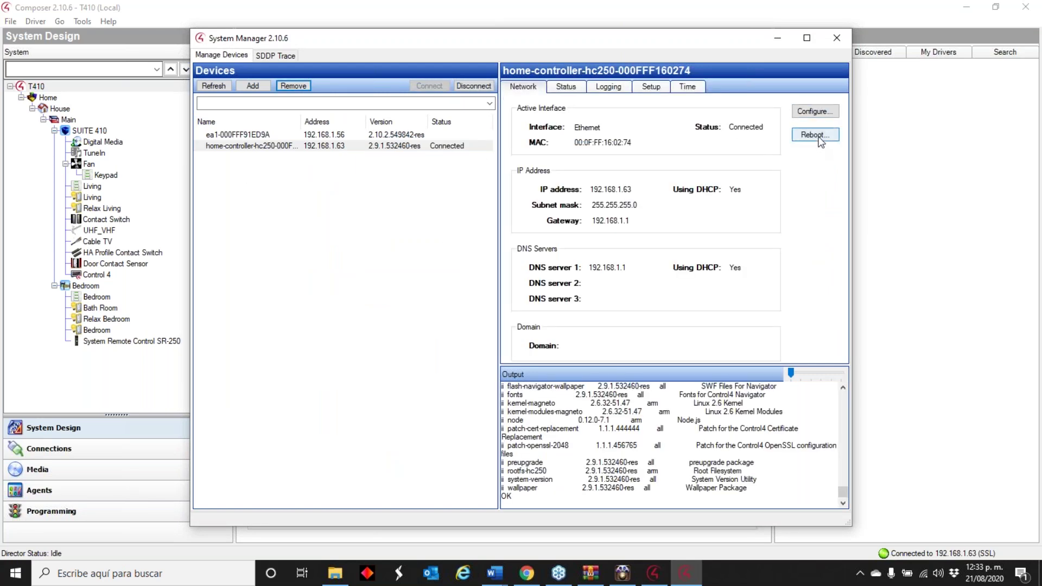
pyautogui.click(516, 329)
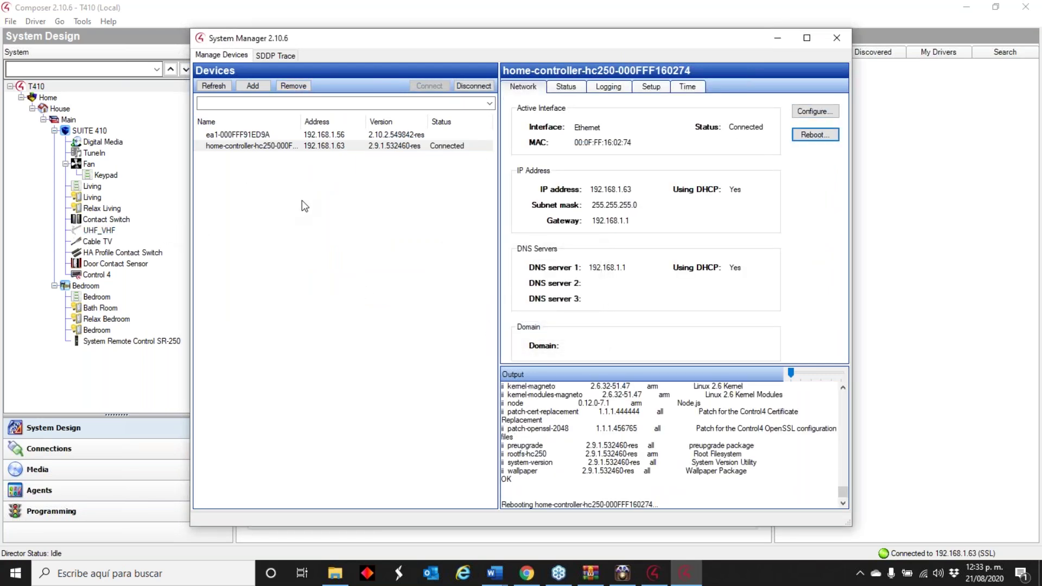
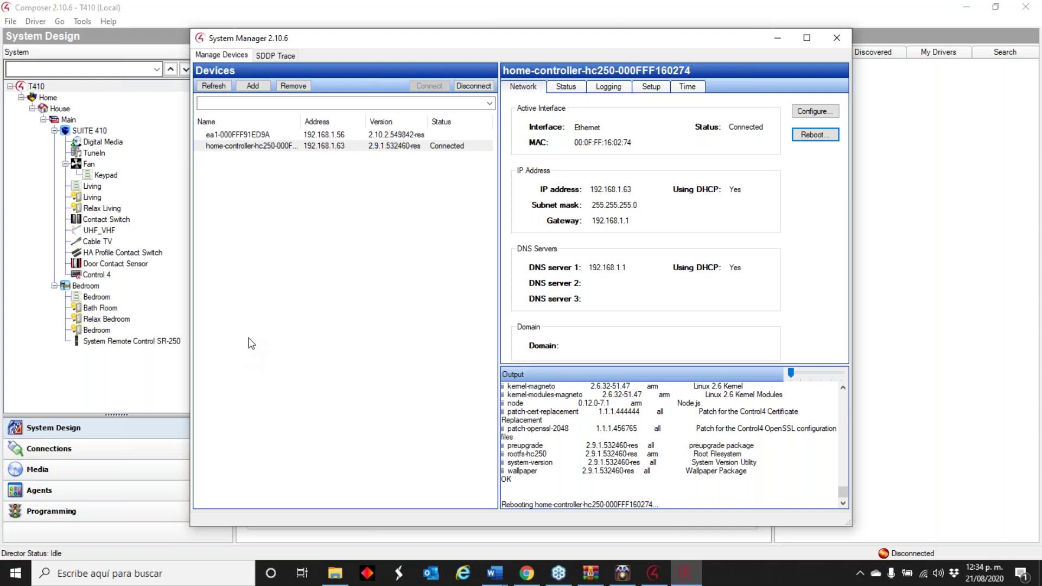
# - Refresh the controller list and show the hc250 controller's network and service details
pyautogui.click(215, 87)
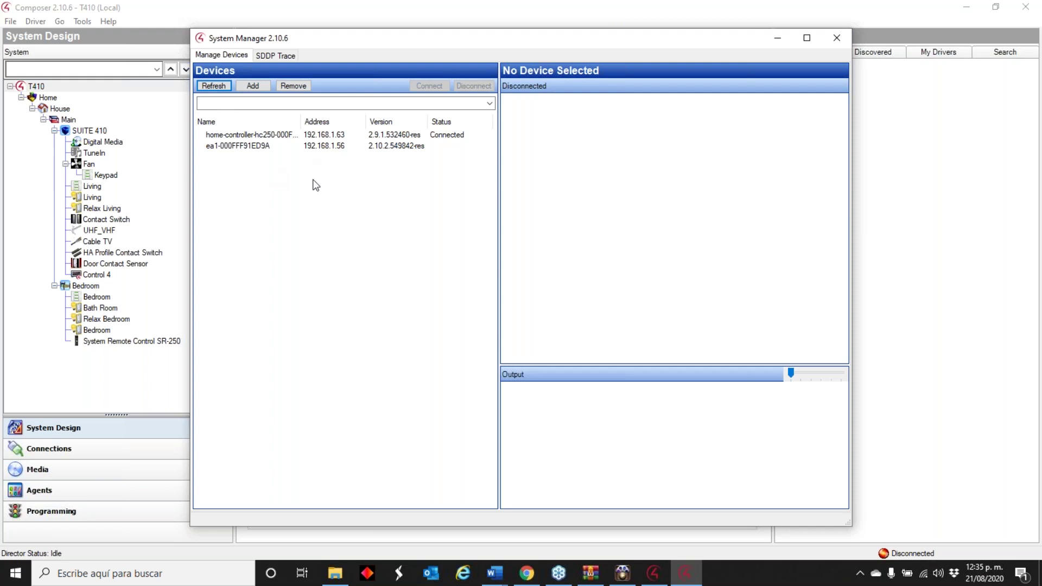
pyautogui.click(430, 137)
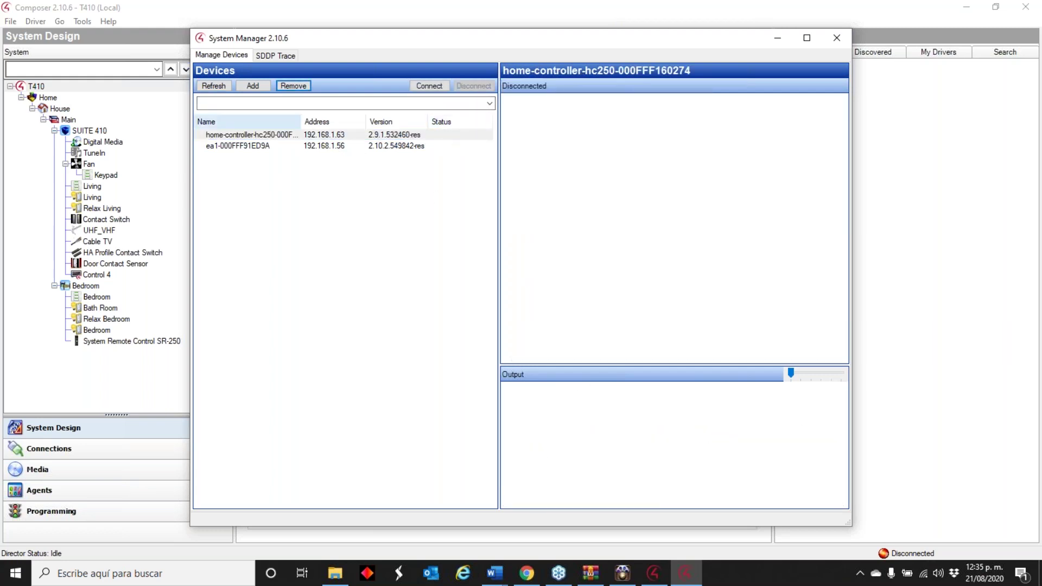
pyautogui.click(213, 85)
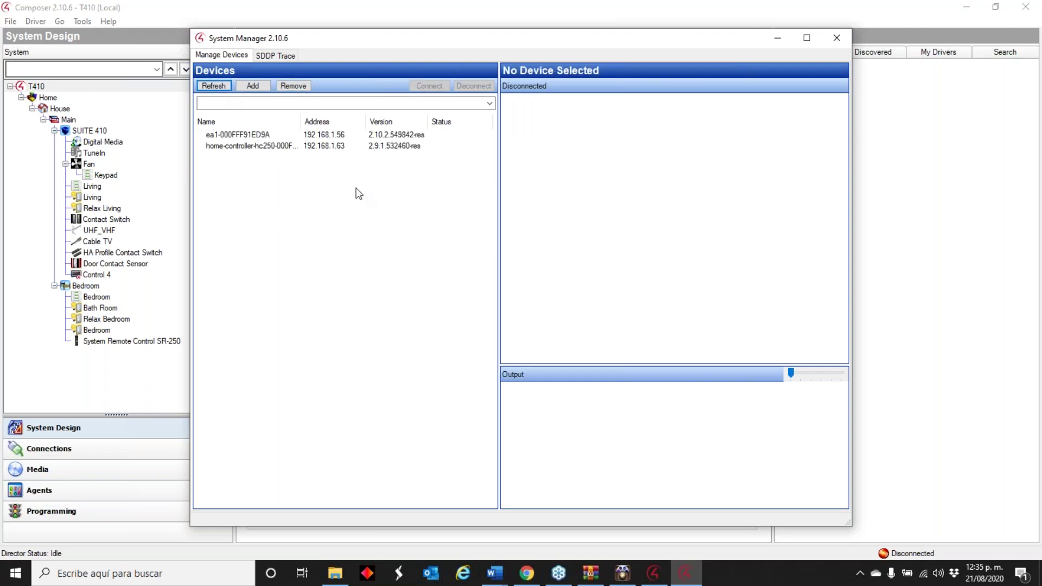
pyautogui.click(356, 147)
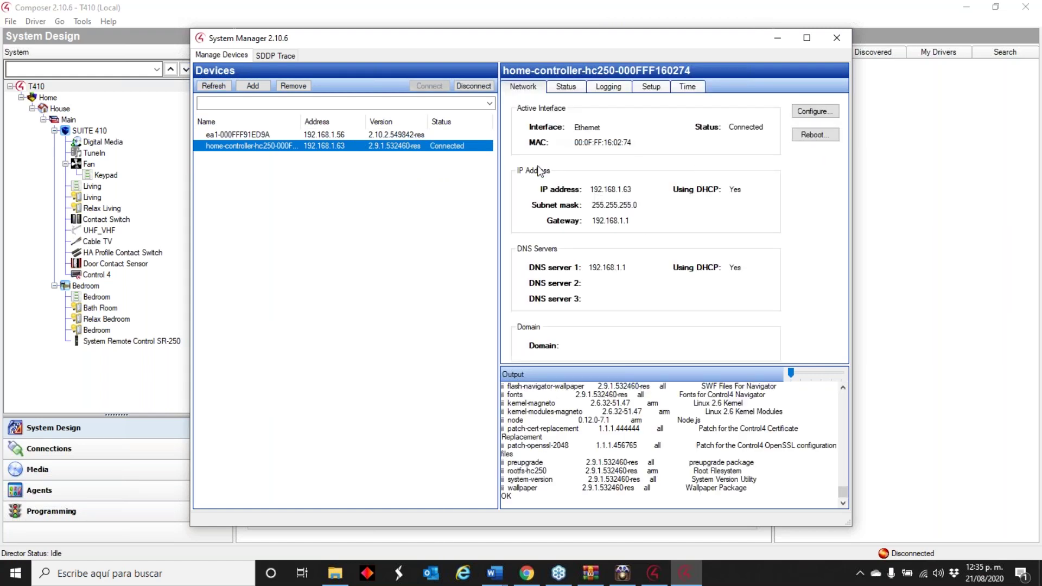
pyautogui.click(573, 87)
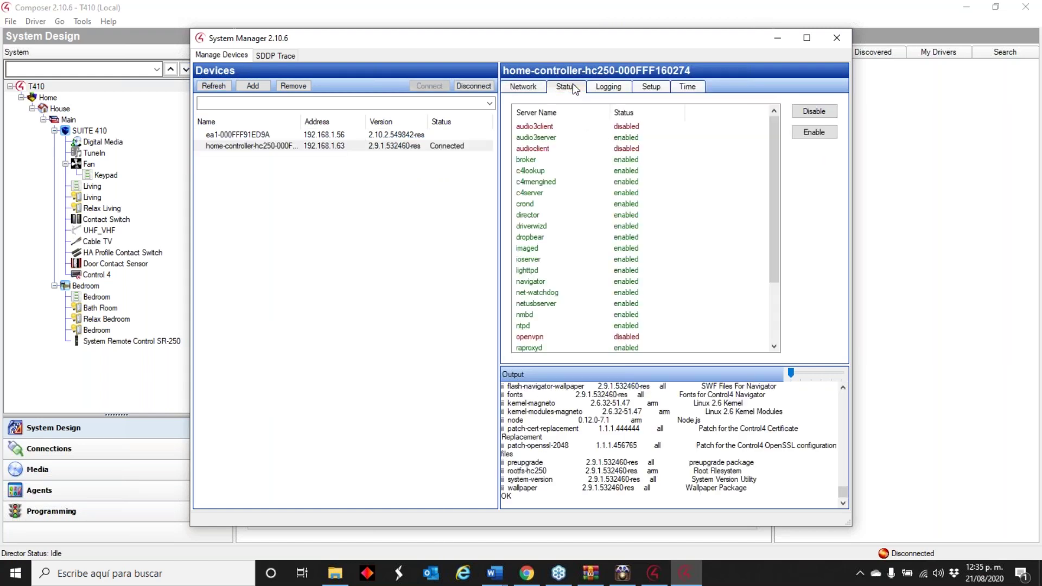
# - Review the hc250 controller's running services, then select the disconnected ea1-000FFF91ED9A controller
pyautogui.click(539, 88)
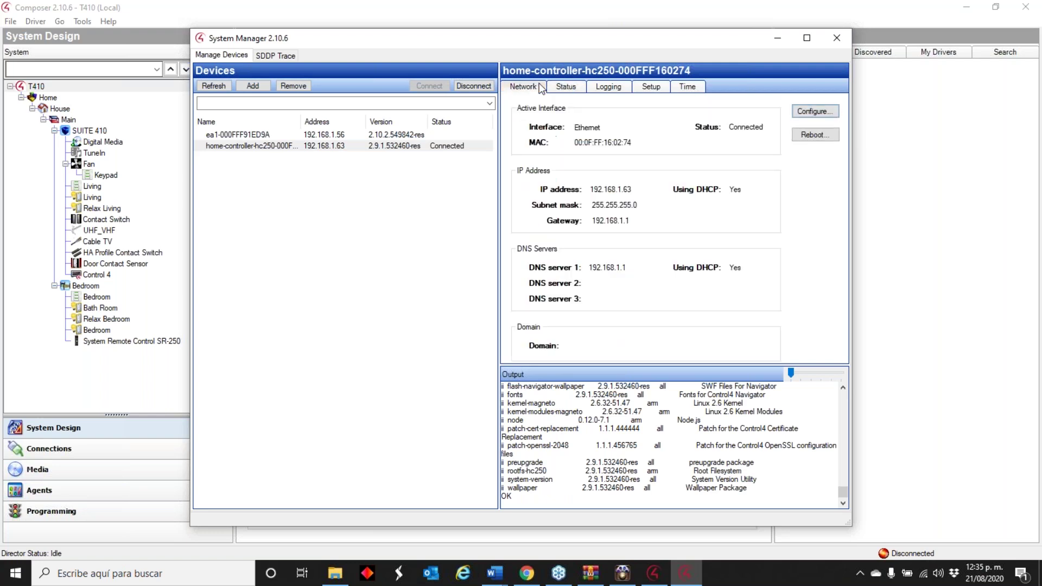
pyautogui.click(578, 88)
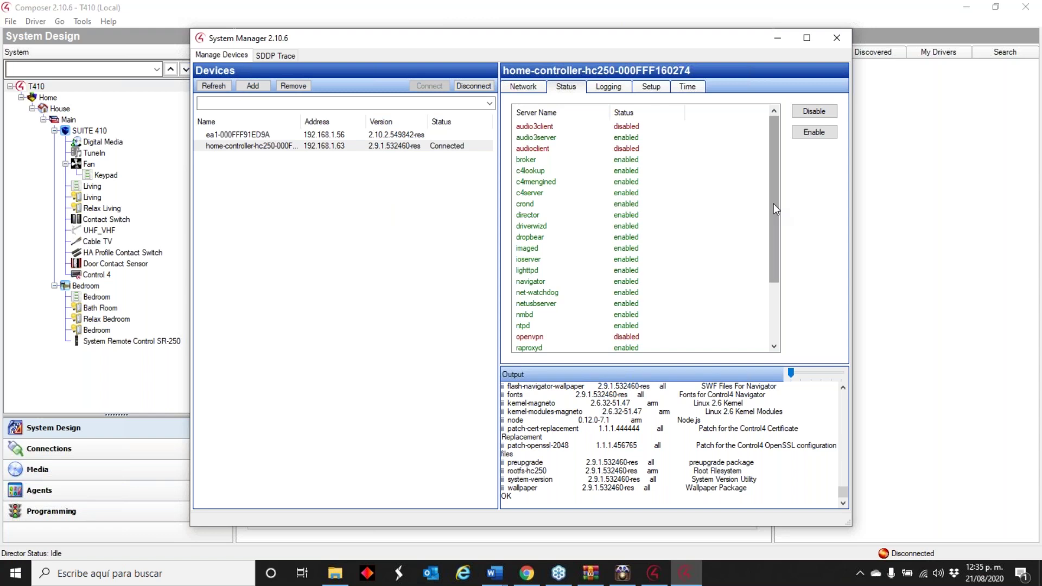
pyautogui.moveTo(774, 203); pyautogui.dragTo(752, 152)
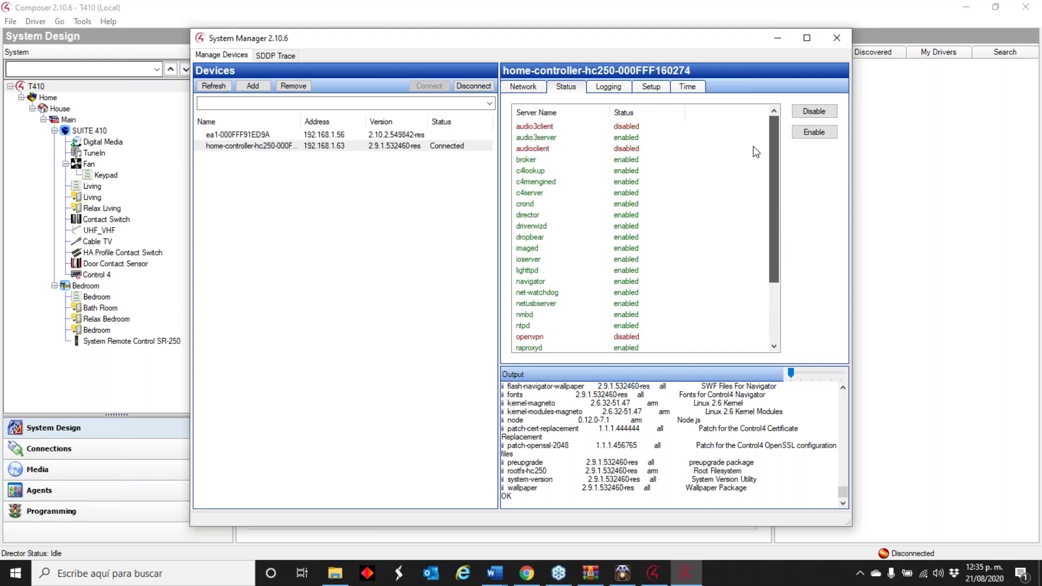
pyautogui.click(529, 91)
pyautogui.click(587, 94)
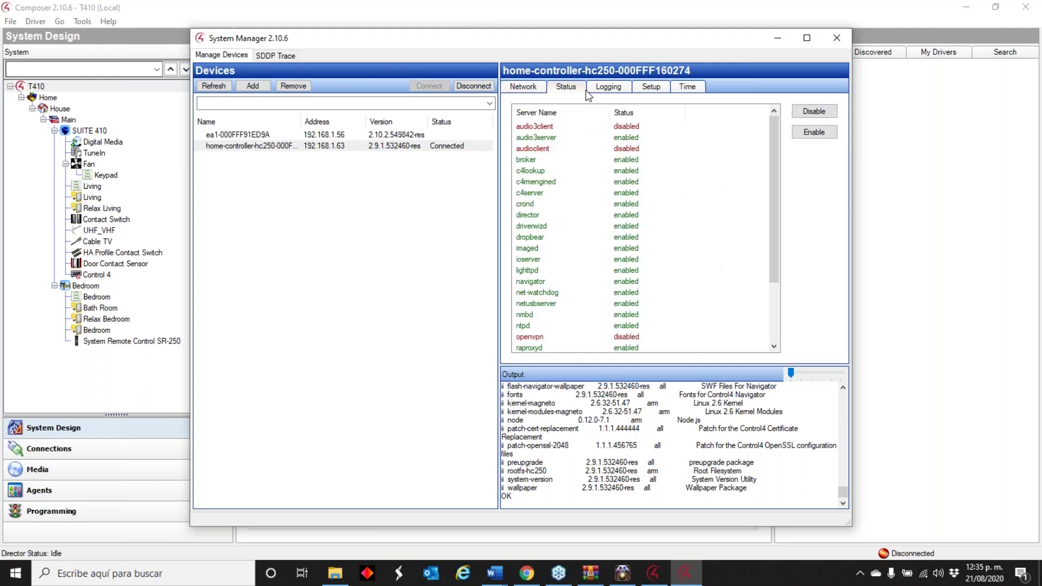
pyautogui.click(348, 137)
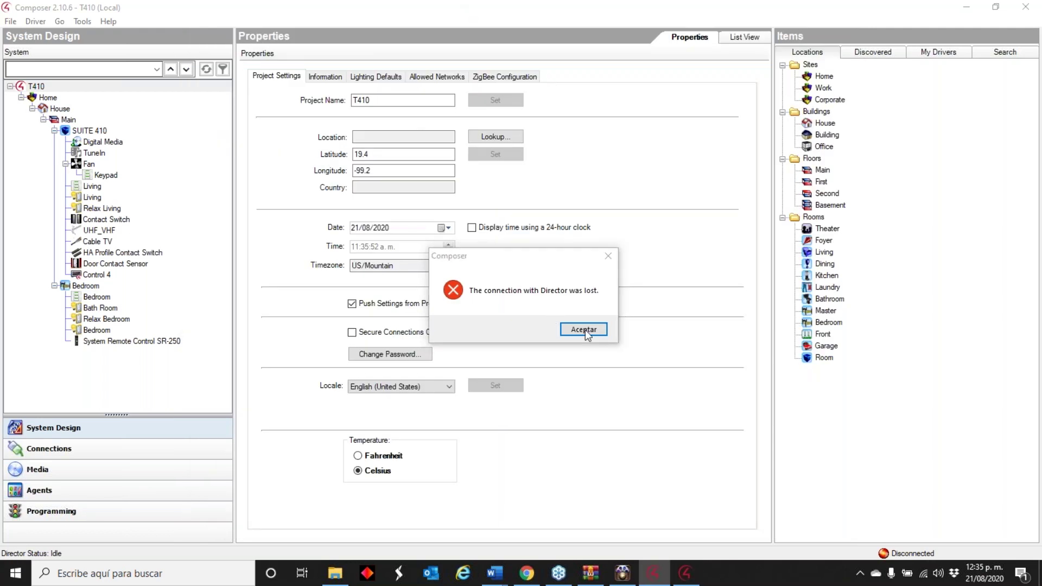
# - Dismiss the lost-connection error and connect locally to the hc250 director at 192.168.1.63
pyautogui.press('Return')
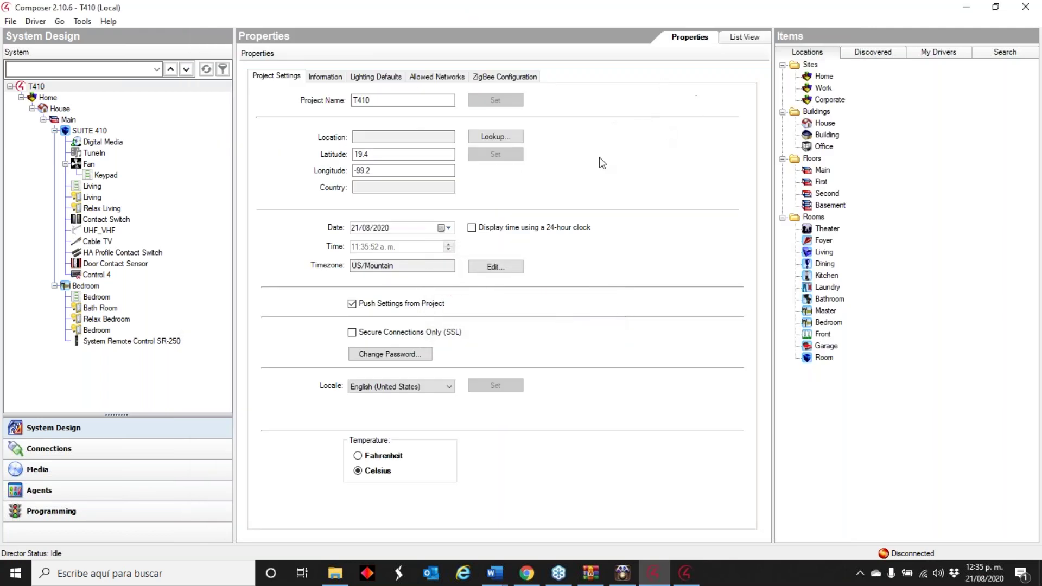
pyautogui.click(535, 266)
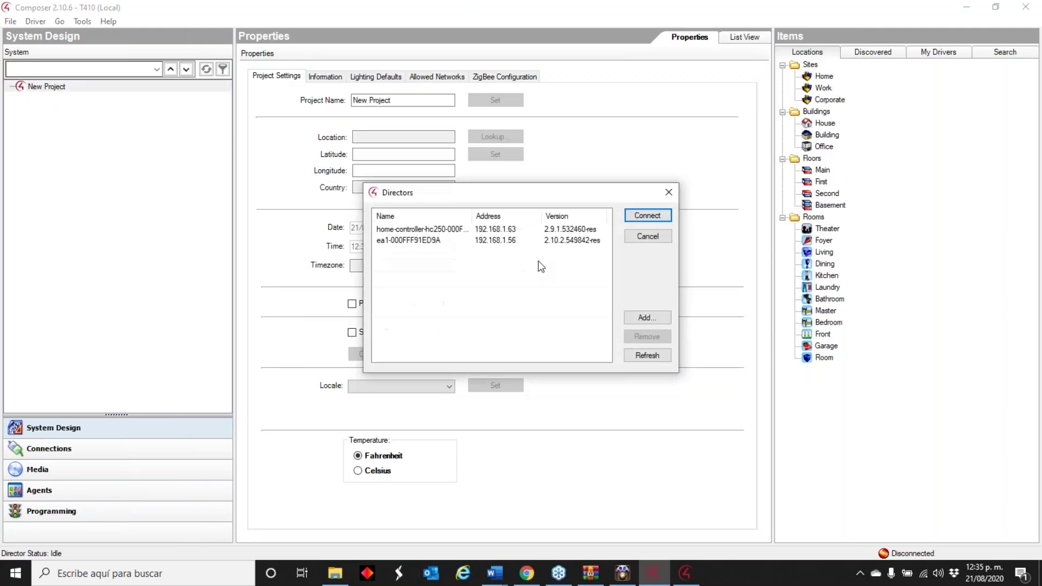
pyautogui.click(497, 229)
pyautogui.click(642, 215)
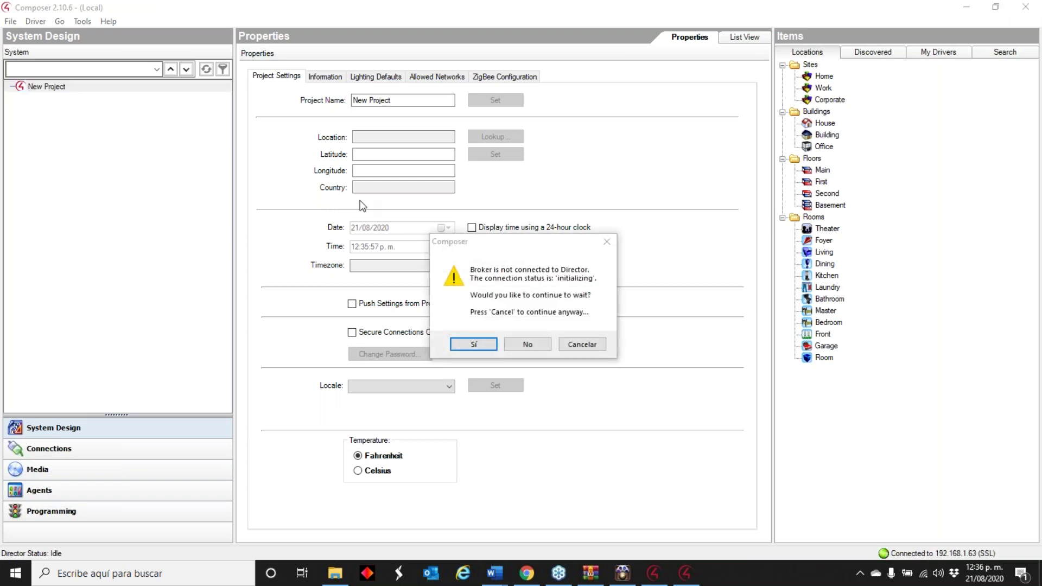
# - Wait for the broker, then abandon the failed hc250 connection and close the Connect To screen
pyautogui.click(489, 344)
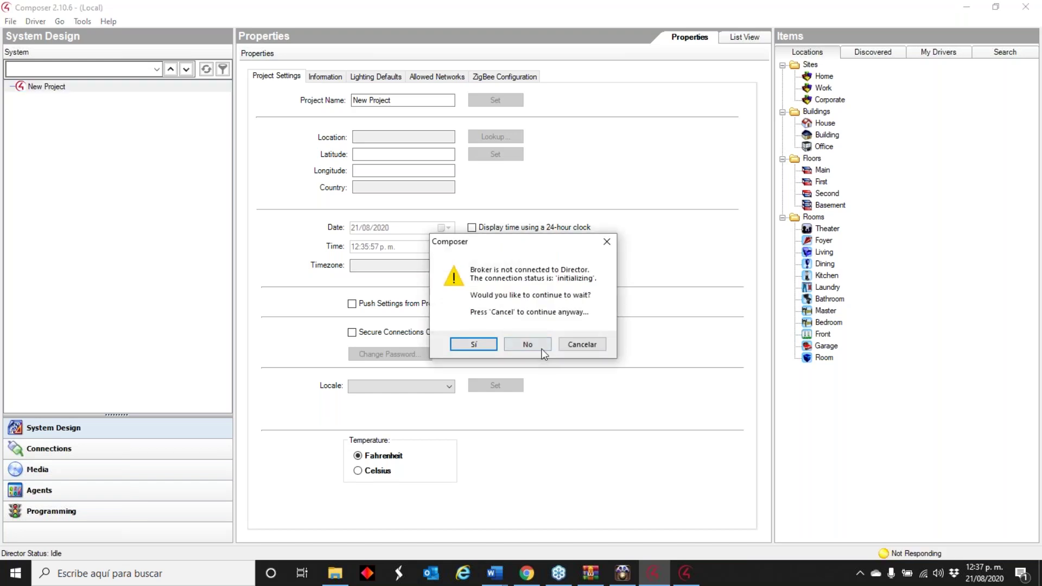
pyautogui.click(540, 349)
pyautogui.click(601, 333)
pyautogui.click(541, 398)
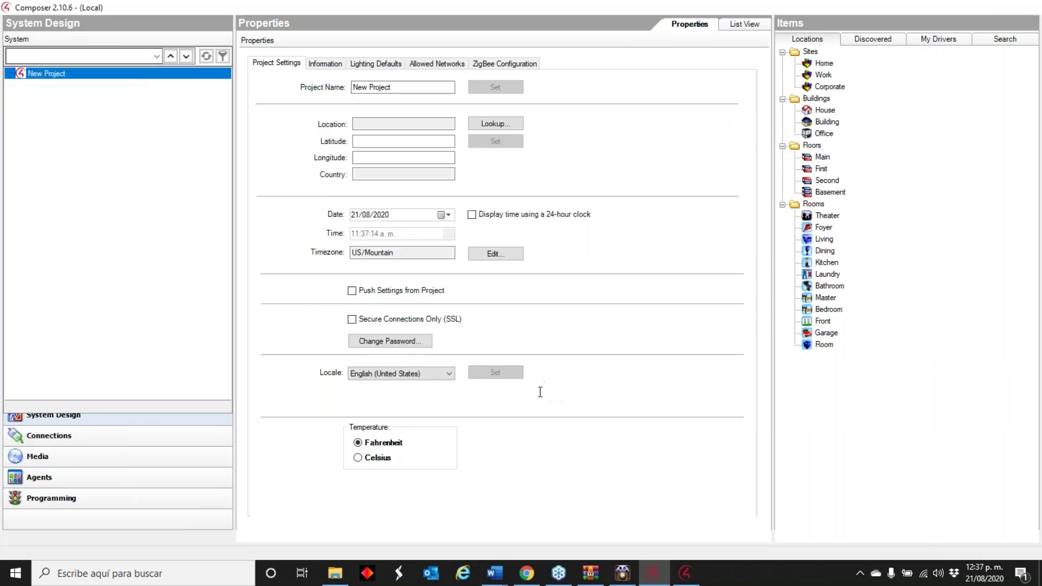
# - Minimize System Manager, relaunch Composer 2.10.6 and list the local directors
pyautogui.click(776, 38)
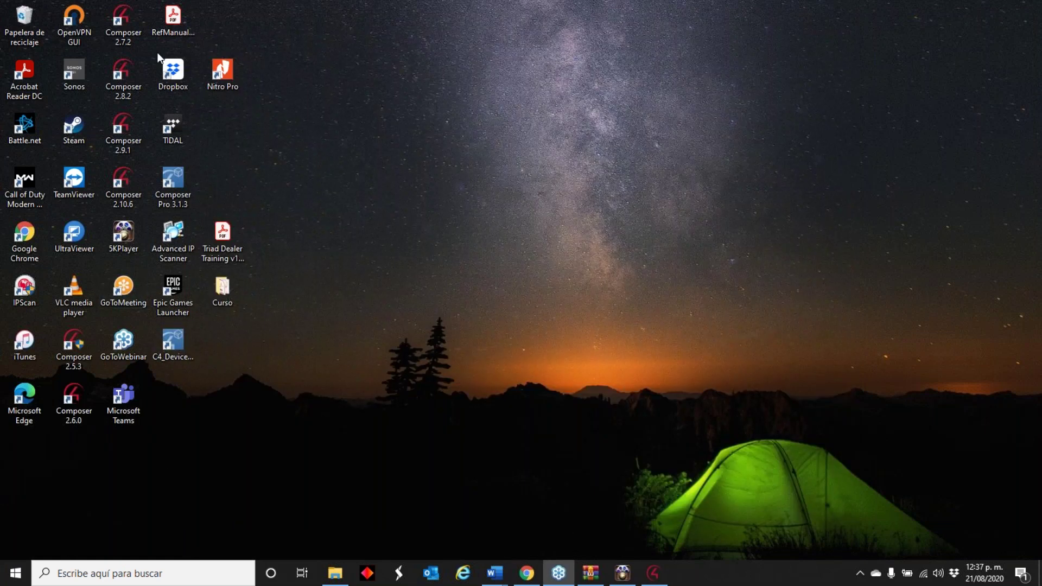
pyautogui.doubleClick(142, 185)
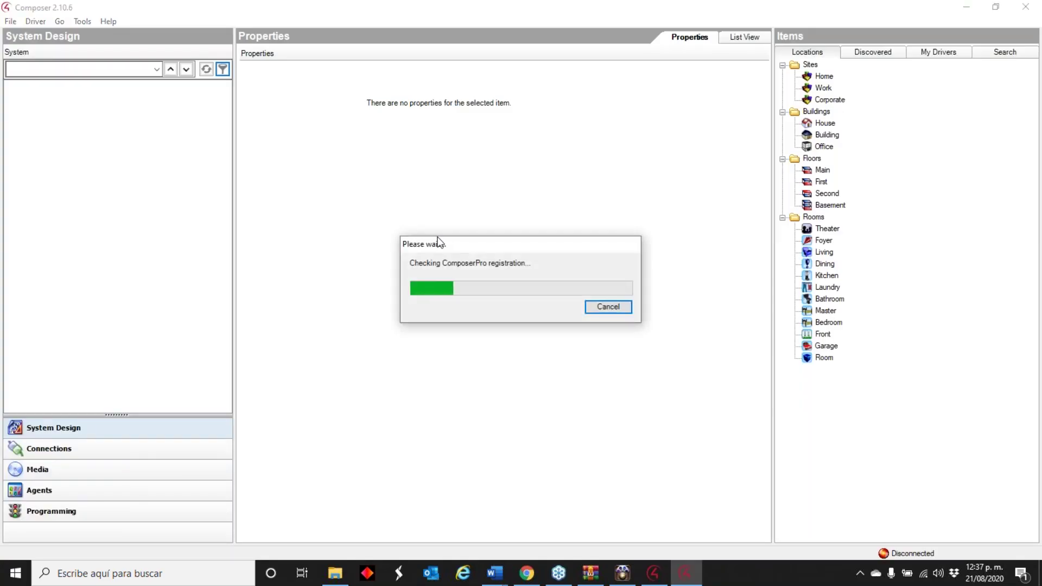
pyautogui.click(556, 266)
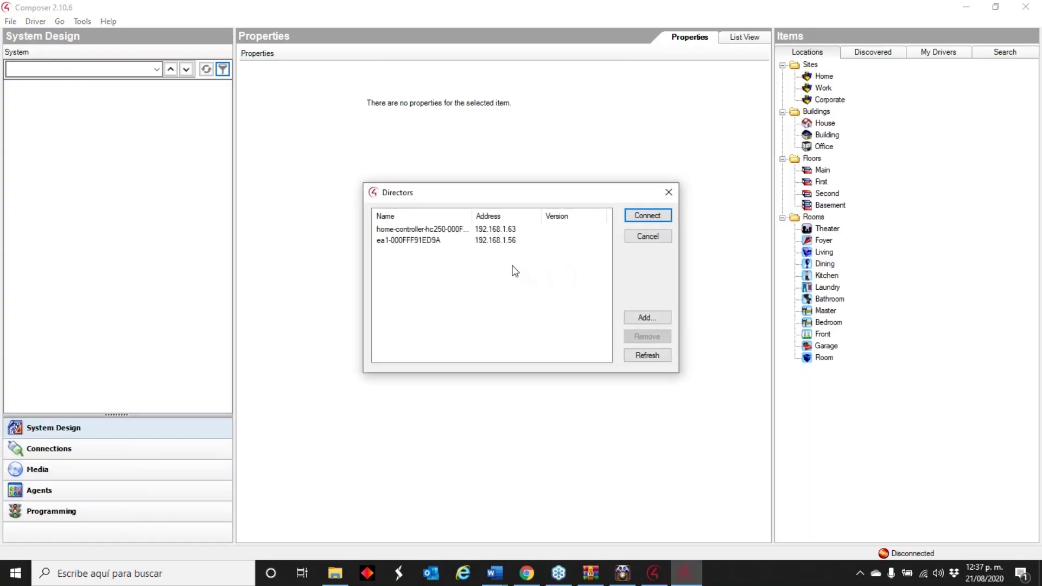
# - Connect to the ea1 director at 192.168.1.56, accept the OS 2.10.2 compatibility warning, and minimize Composer
pyautogui.click(470, 230)
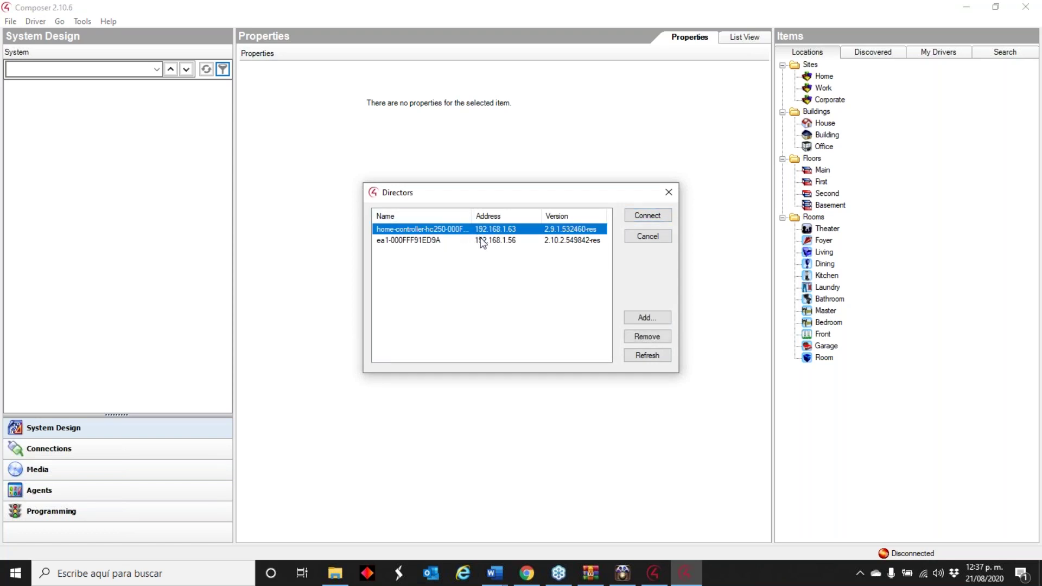
pyautogui.click(481, 242)
pyautogui.doubleClick(481, 243)
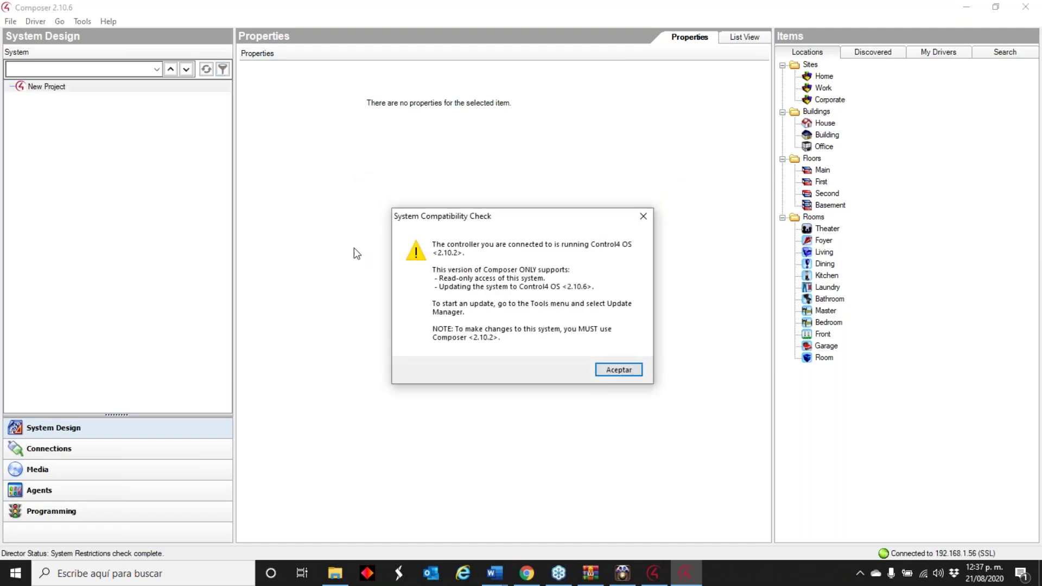
pyautogui.click(603, 369)
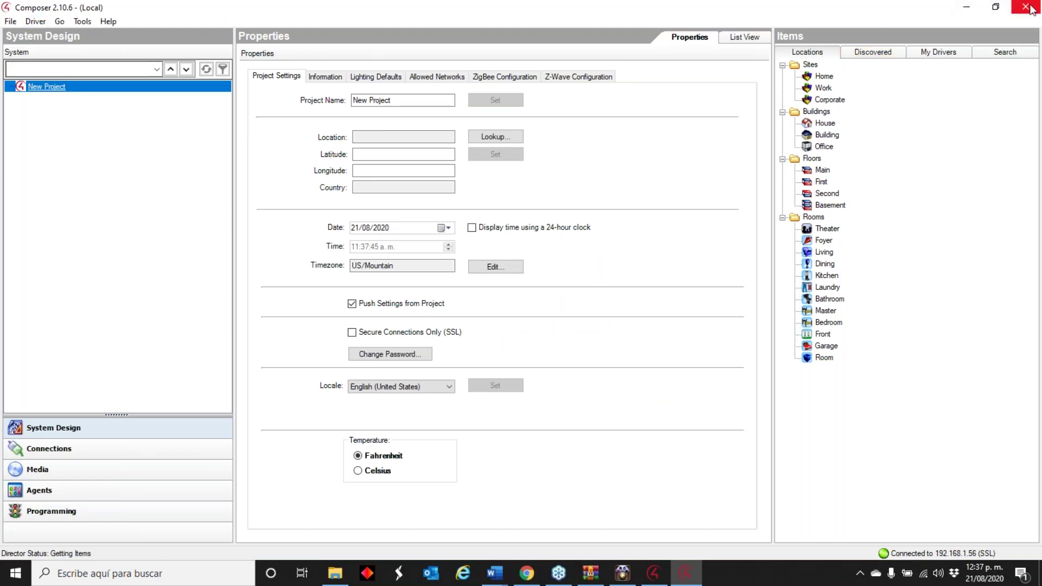
pyautogui.click(967, 6)
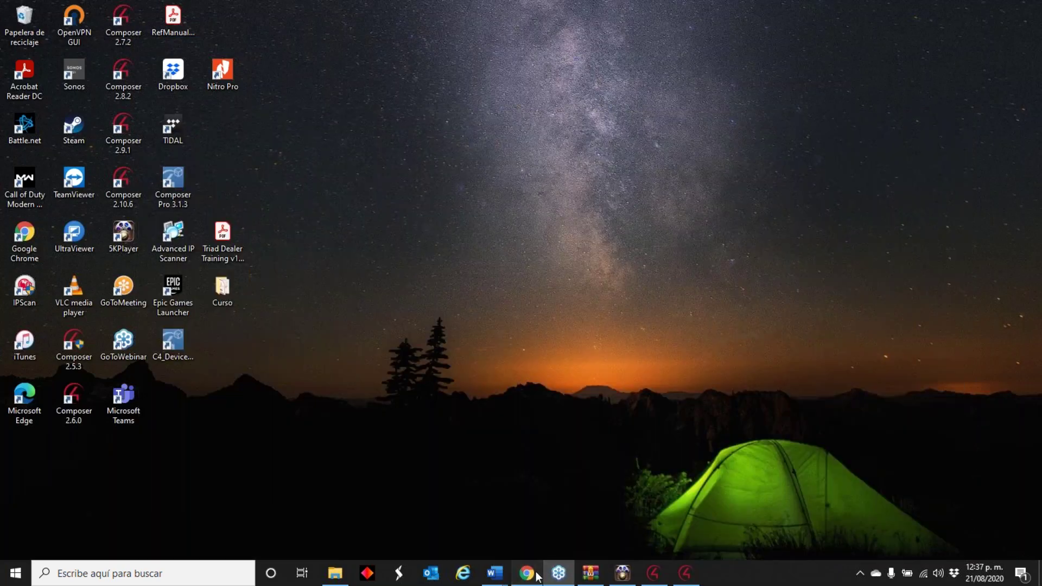
# - Bring Chrome back and open the Dealer Portal's Software Downloads page
pyautogui.click(541, 576)
pyautogui.click(31, 3)
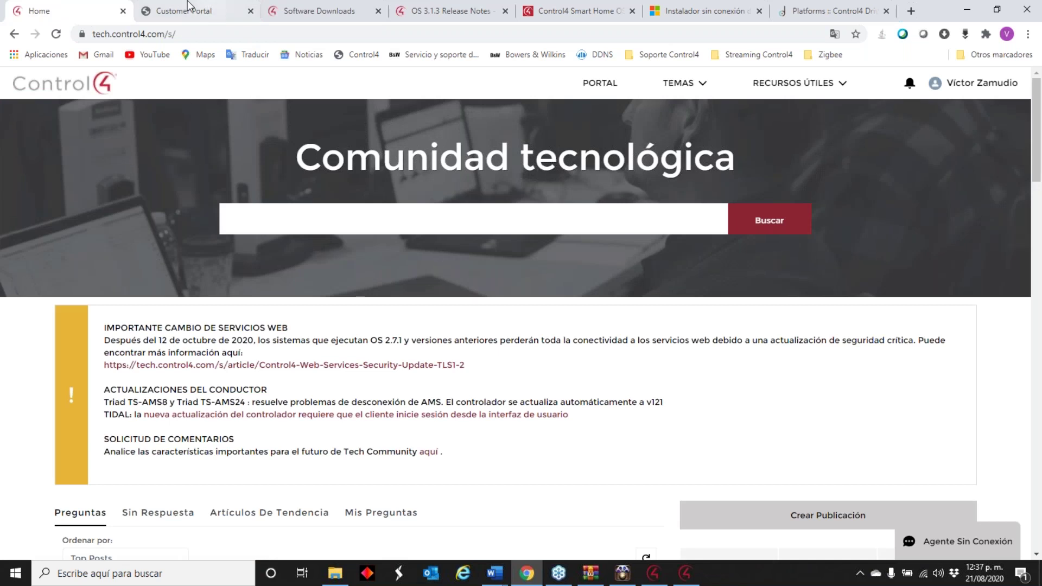
pyautogui.click(221, 7)
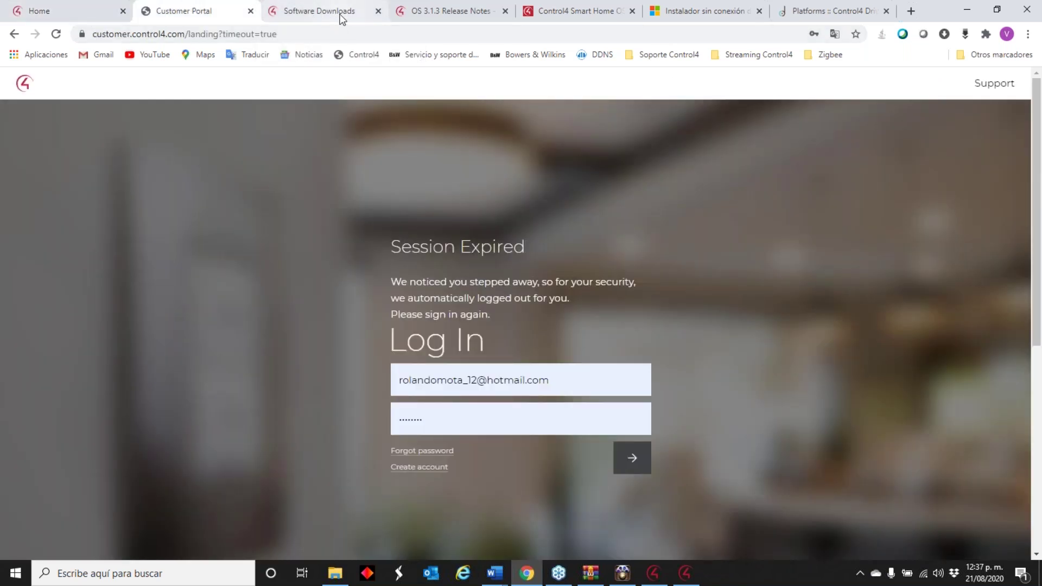
pyautogui.click(342, 16)
pyautogui.scroll(-2, 264, 319)
pyautogui.scroll(-2, 264, 320)
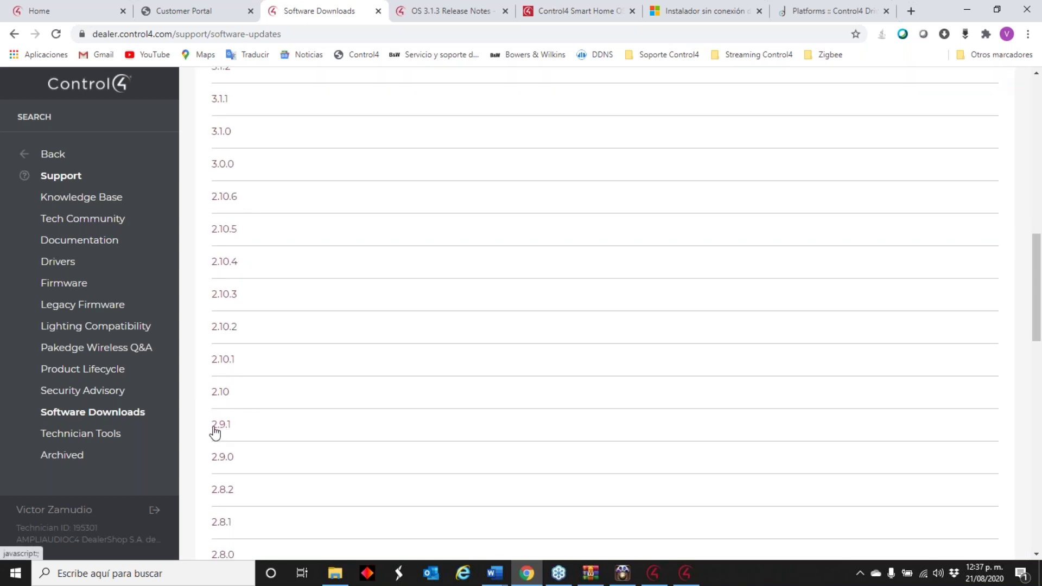
# - Expand the legacy 2.10 release and download the Composer Pro 2.10 installer
pyautogui.click(221, 393)
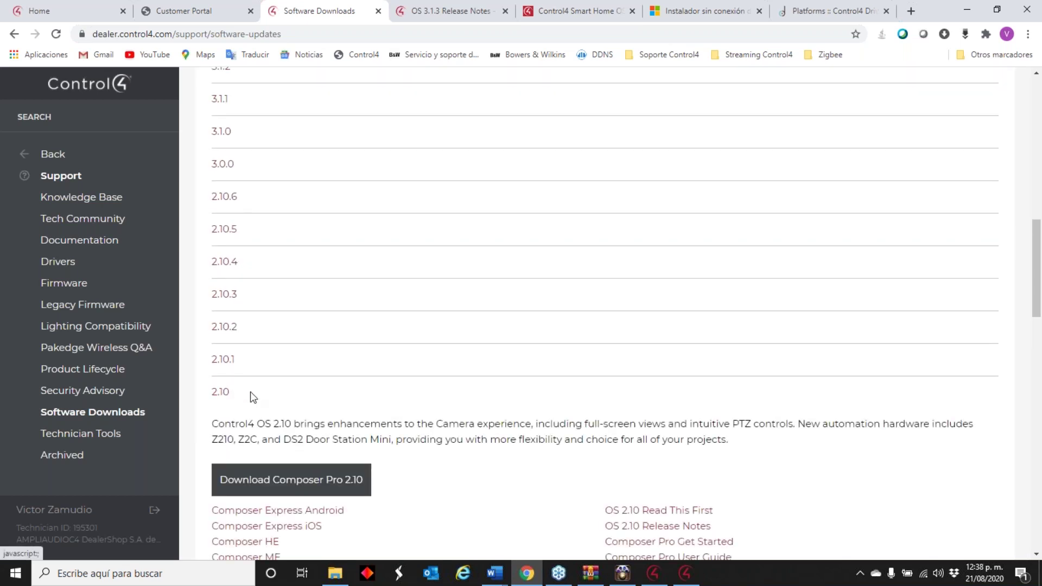
pyautogui.scroll(-4, 373, 388)
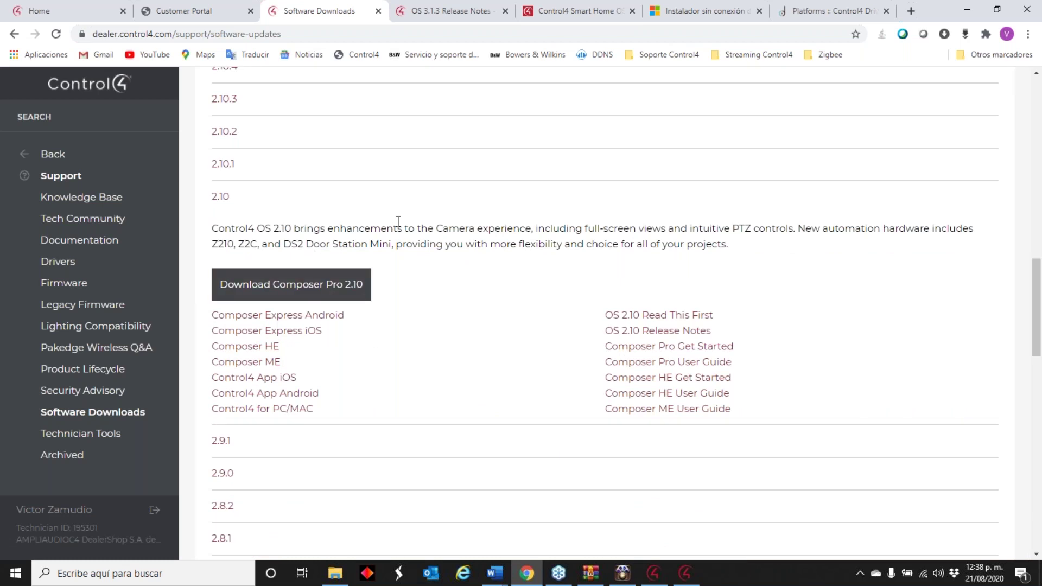
pyautogui.click(311, 290)
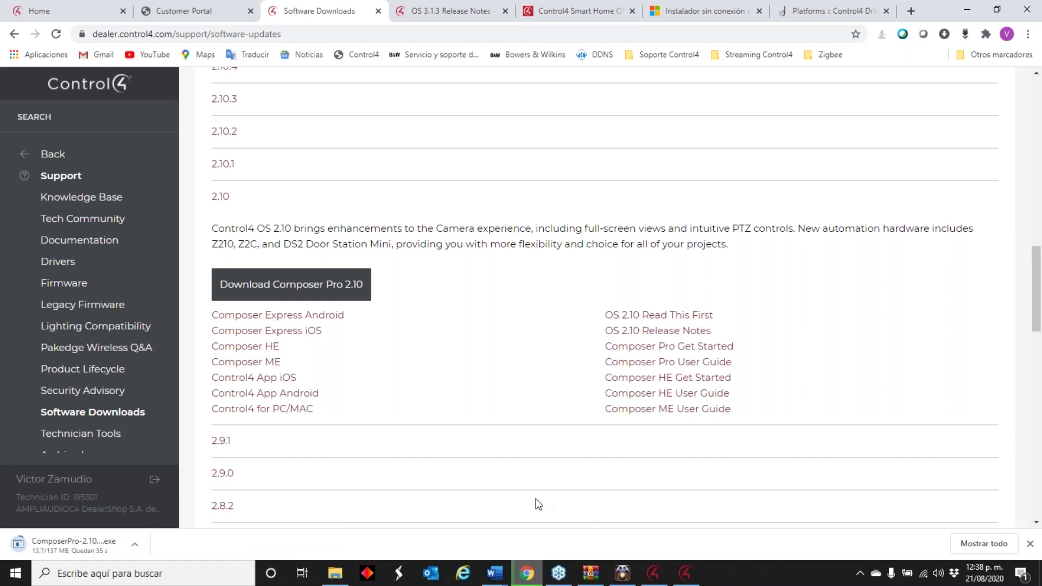
pyautogui.click(687, 573)
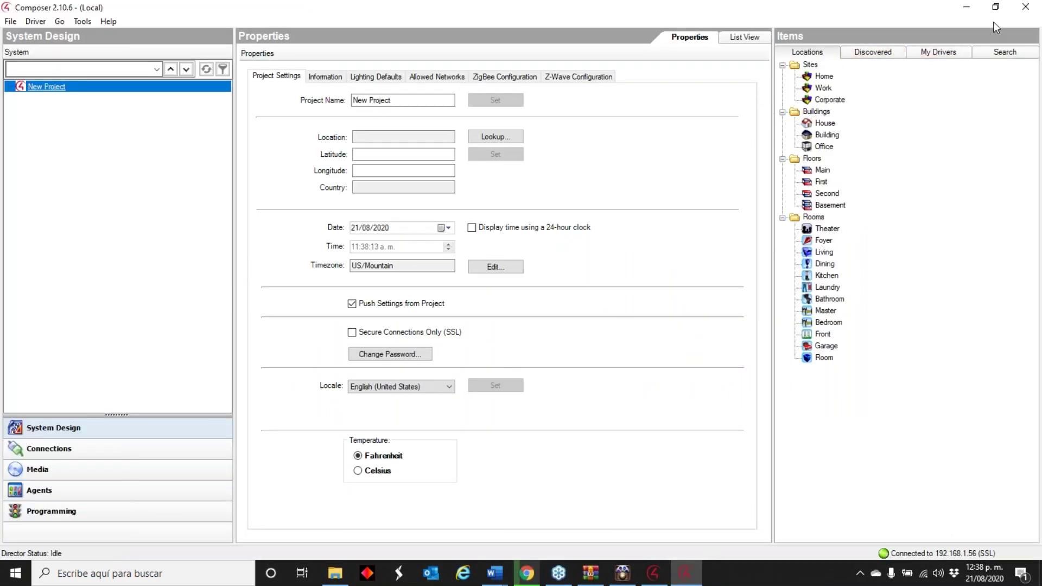
# - Reload the Software Downloads page and run the finished ComposerPro-2.10 installer
pyautogui.click(967, 9)
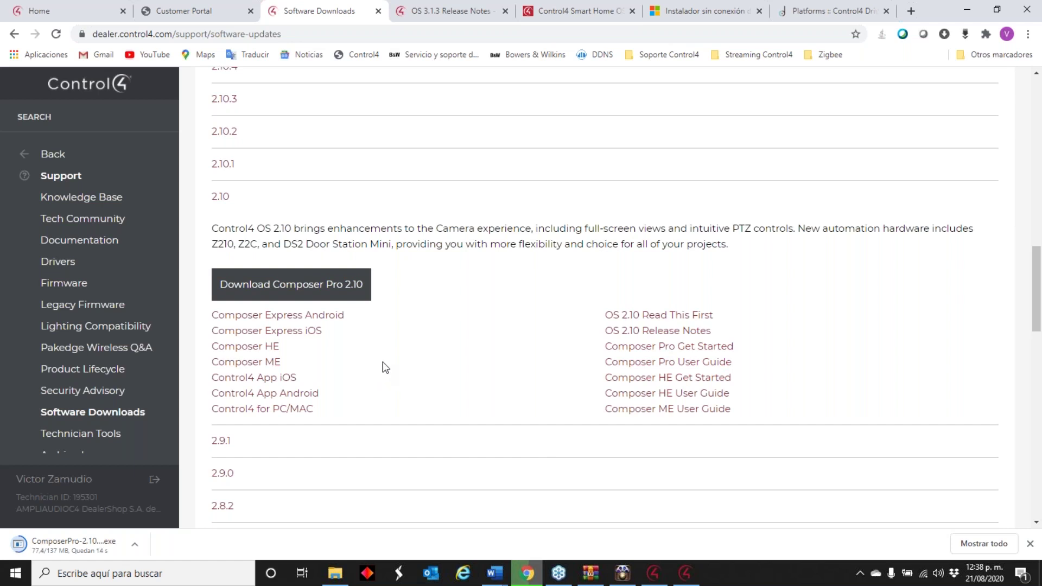
pyautogui.scroll(10, 347, 244)
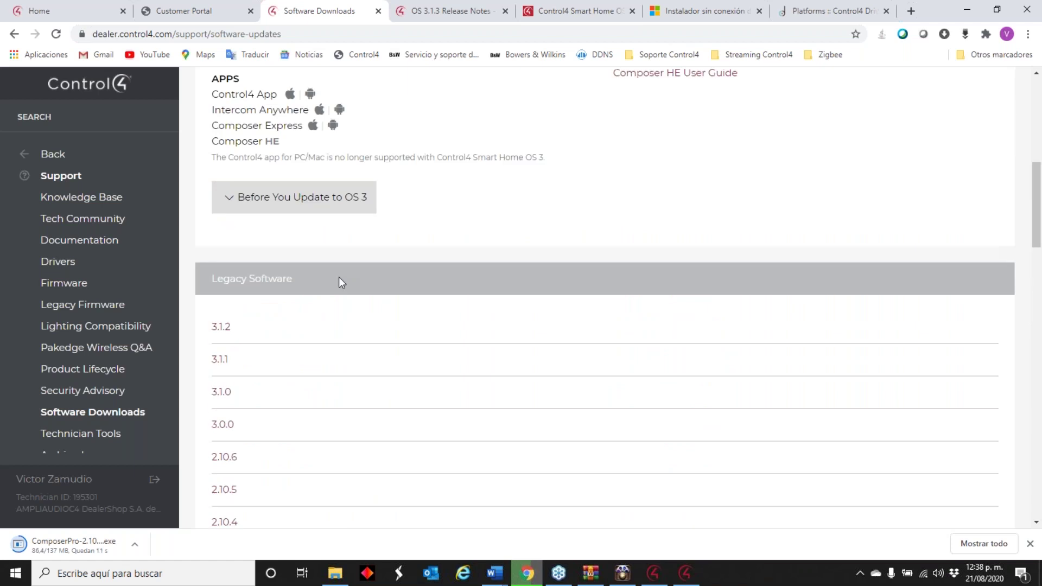
pyautogui.scroll(4, 354, 198)
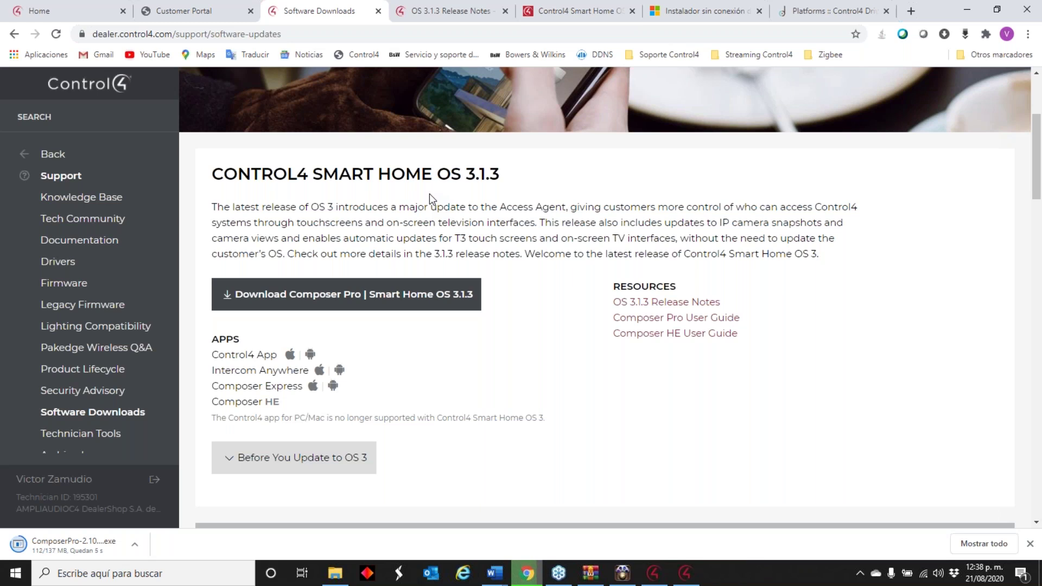
pyautogui.scroll(-1, 429, 194)
pyautogui.click(53, 154)
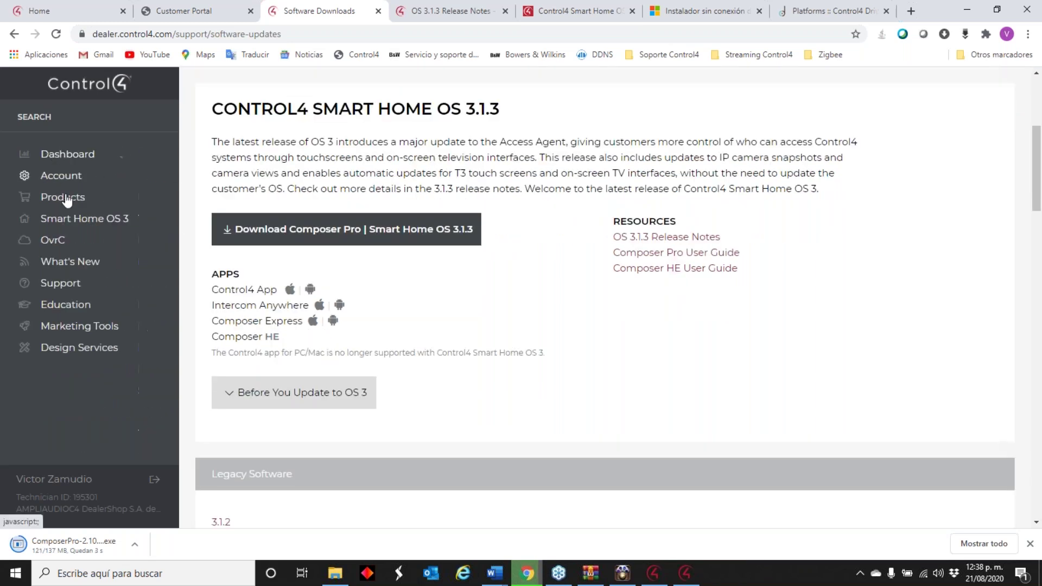
pyautogui.click(51, 281)
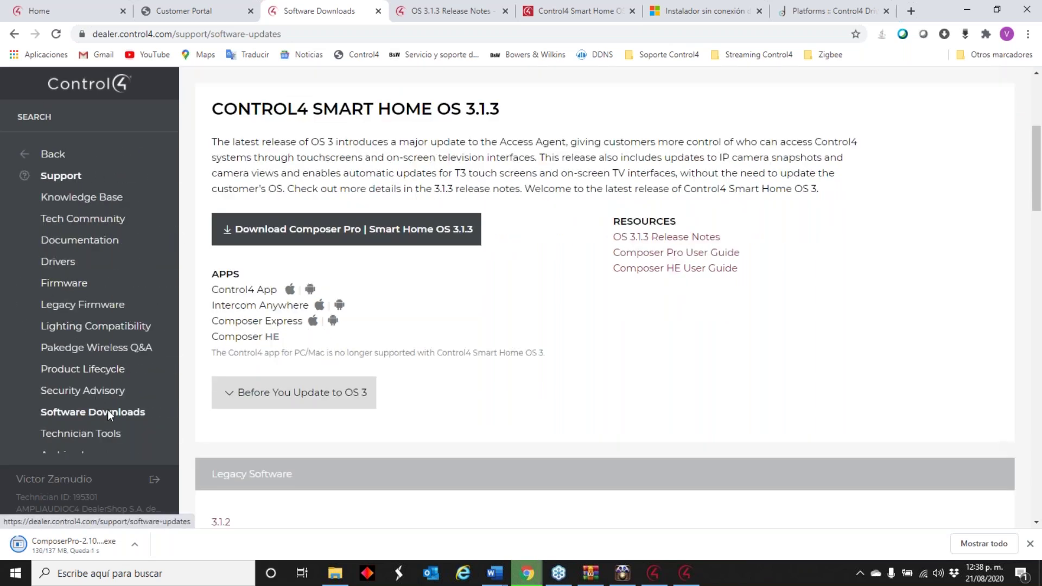
pyautogui.click(101, 413)
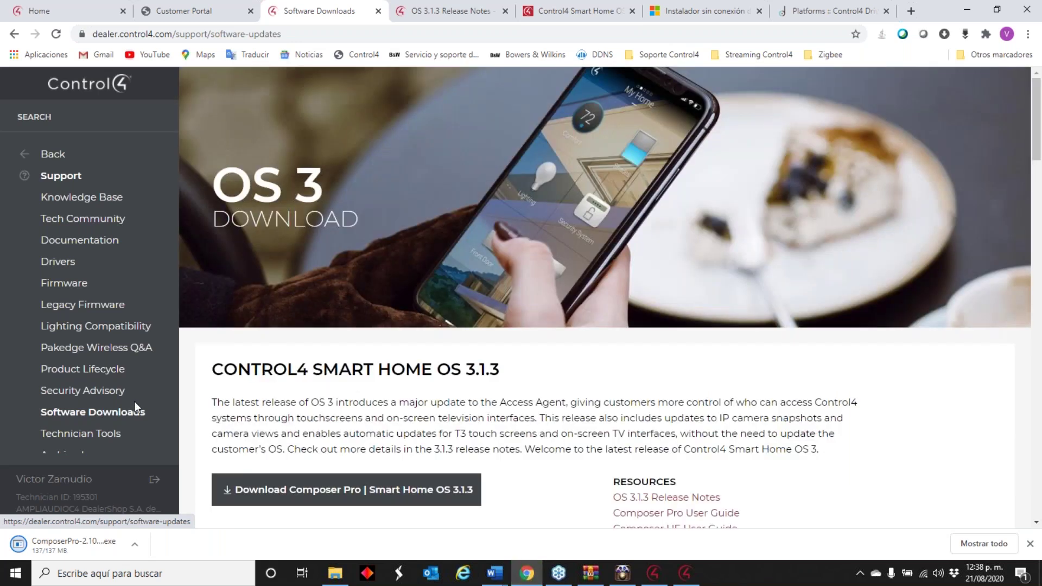
pyautogui.scroll(-13, 457, 359)
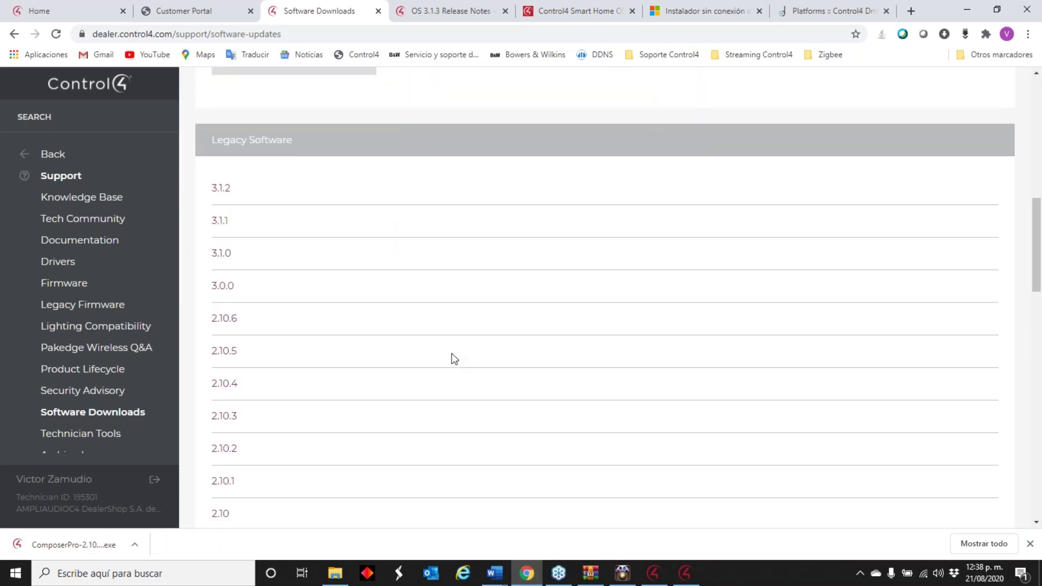
pyautogui.click(52, 546)
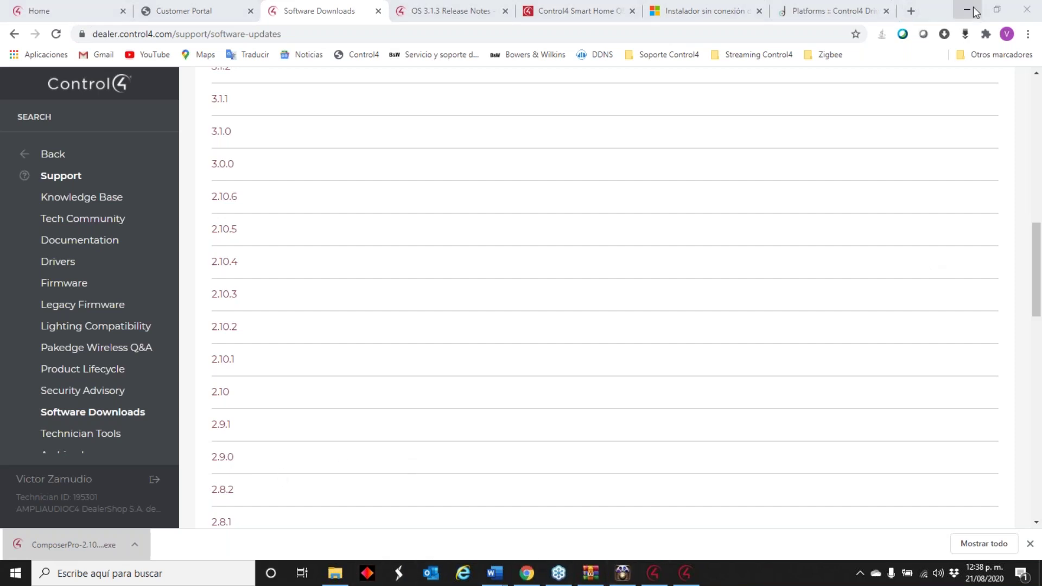
# - Accept the license and install Composer 2.10.0 with the default destination and shortcuts
pyautogui.click(470, 376)
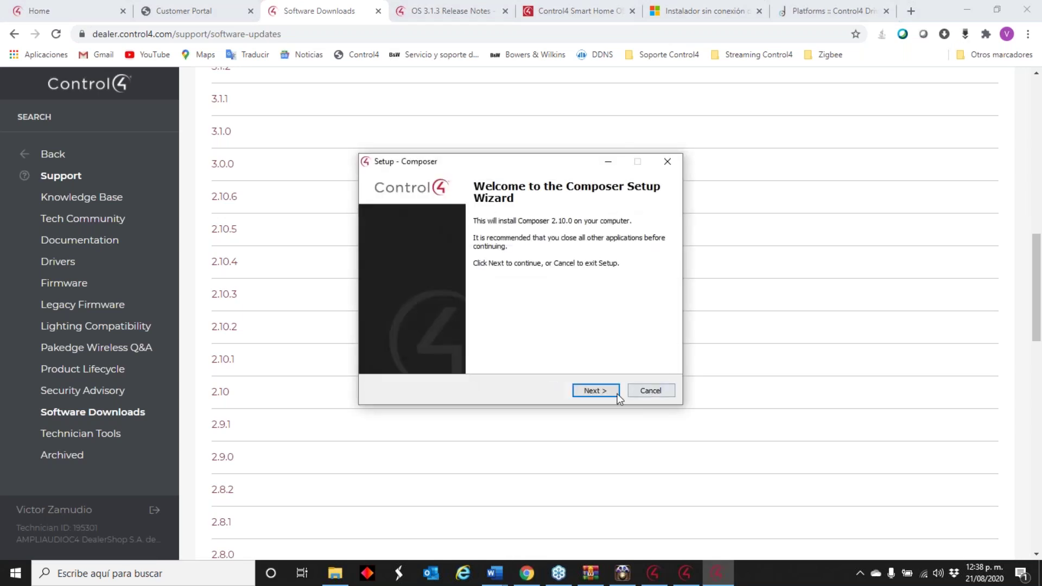
pyautogui.click(596, 391)
pyautogui.click(423, 351)
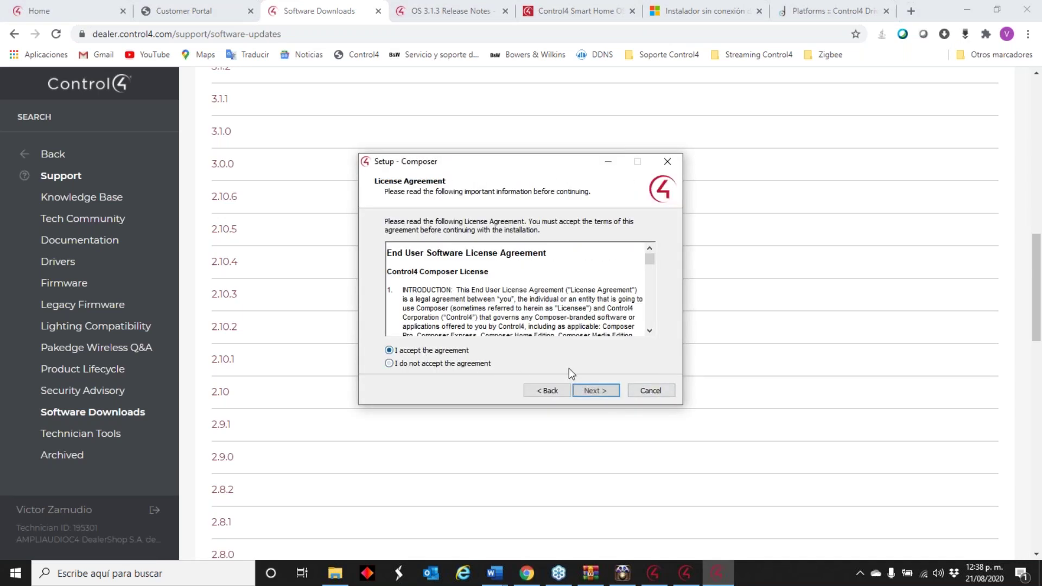
pyautogui.click(593, 391)
pyautogui.click(597, 392)
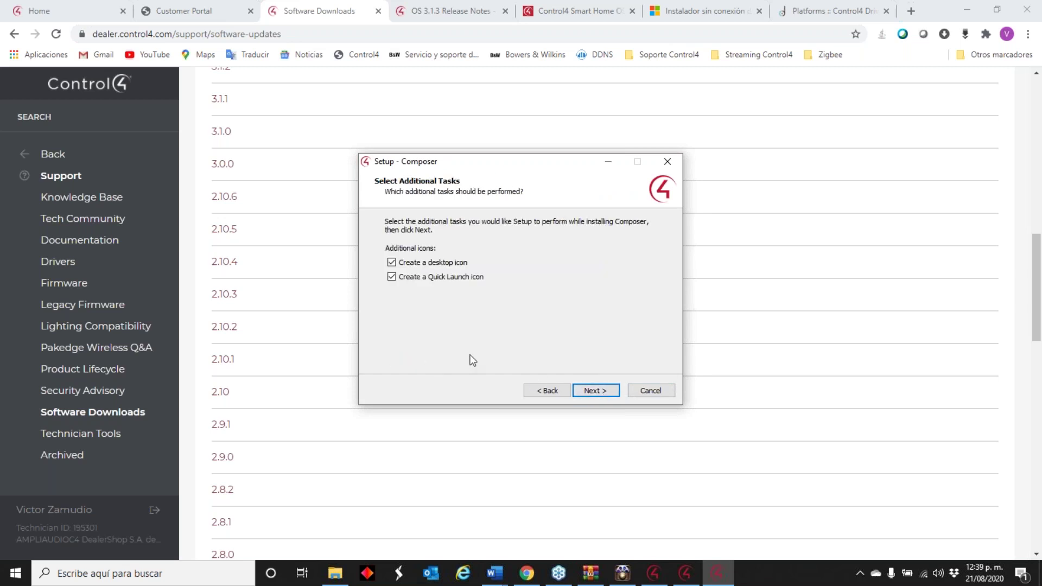
pyautogui.click(601, 391)
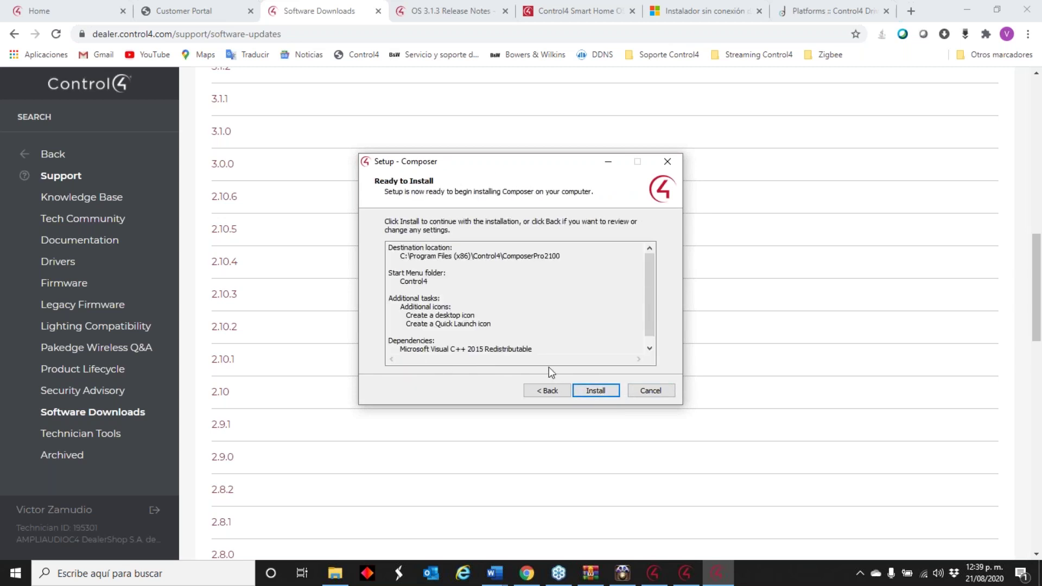
pyautogui.click(597, 390)
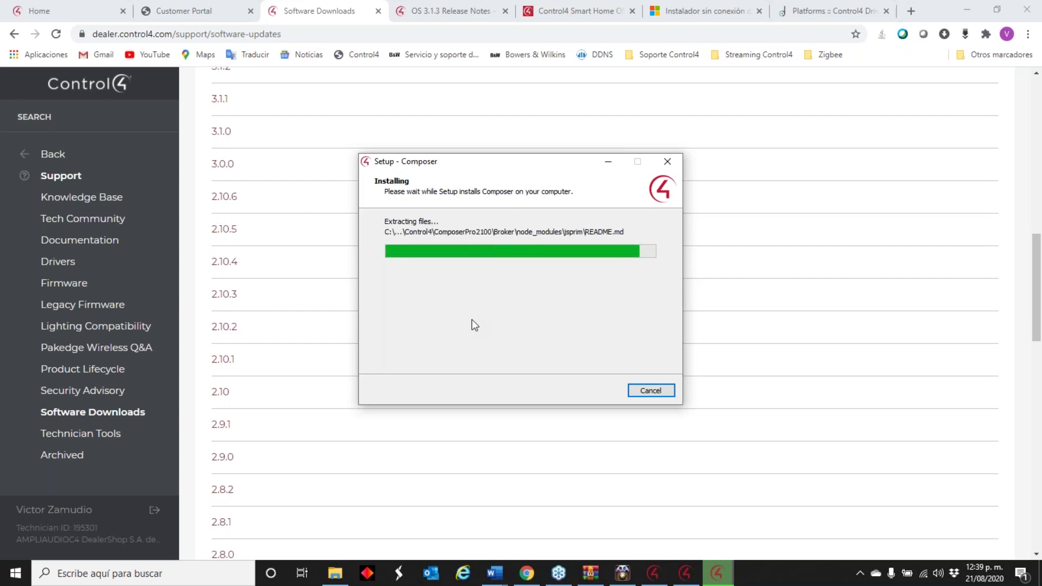
# - Finish setup, launching Composer 2.10.0 with its release notes, and choose Local System
pyautogui.click(968, 10)
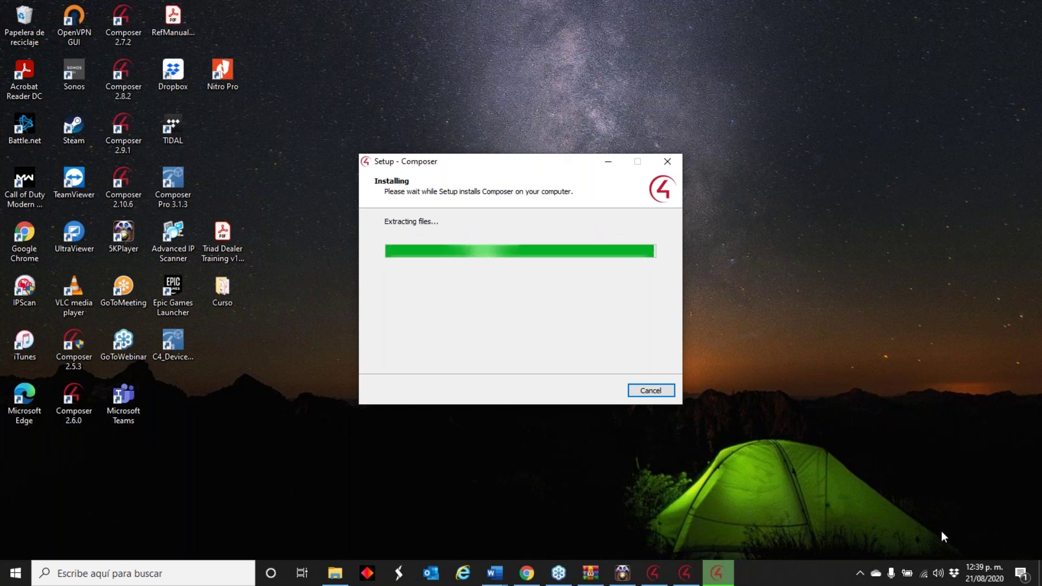
pyautogui.click(975, 574)
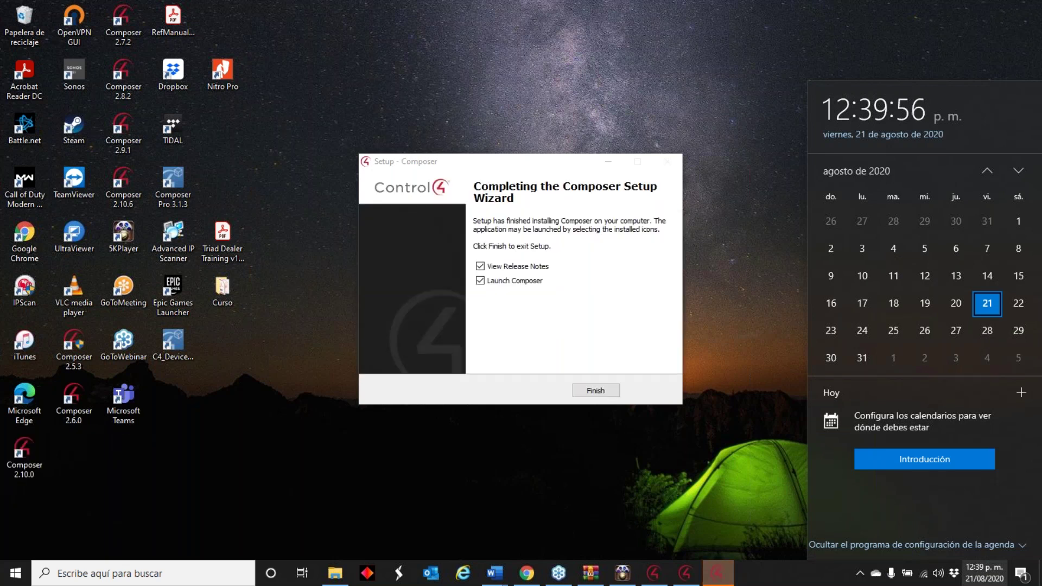
pyautogui.click(595, 389)
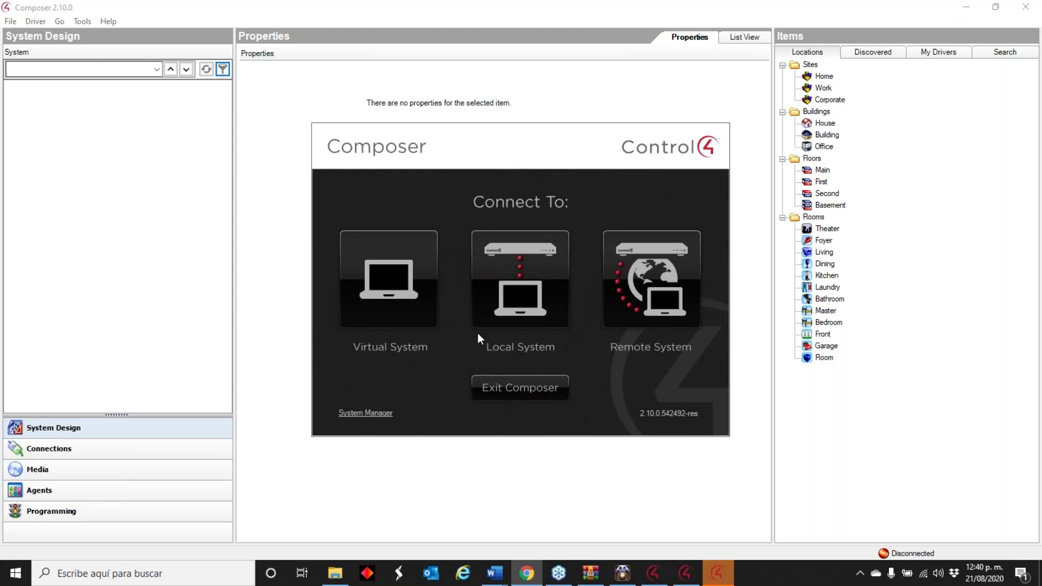
pyautogui.click(520, 279)
# - Allow Composer through the firewall, connect to the HC-250 director at 192.168.1.63, and accept both warnings
pyautogui.click(371, 344)
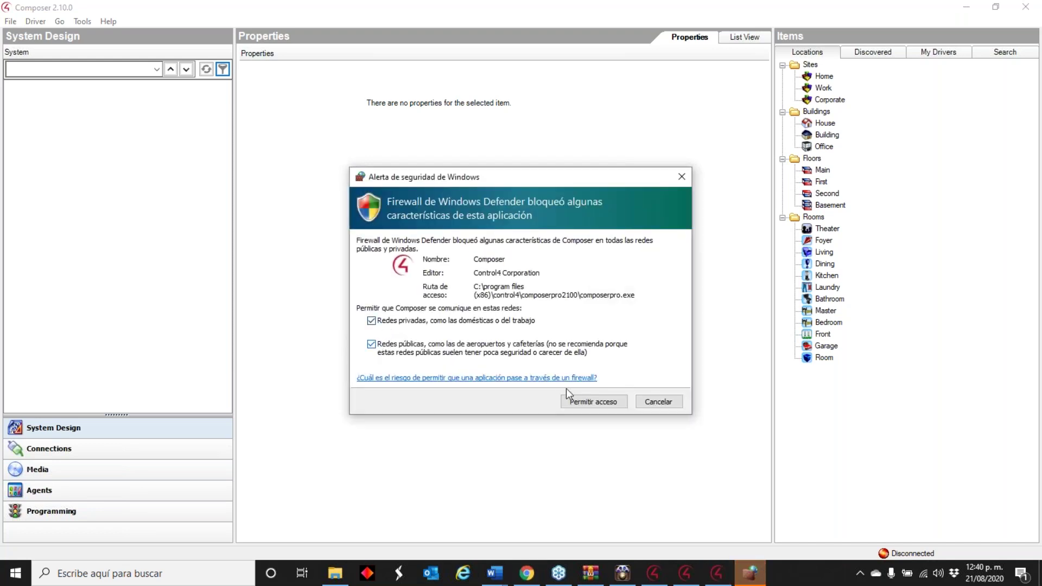
pyautogui.click(592, 400)
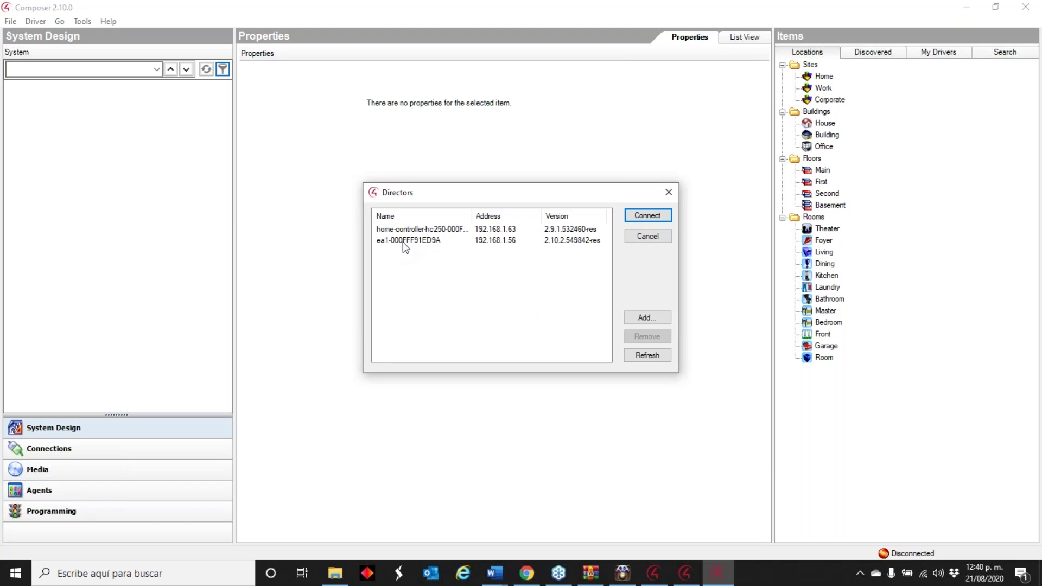
pyautogui.click(432, 230)
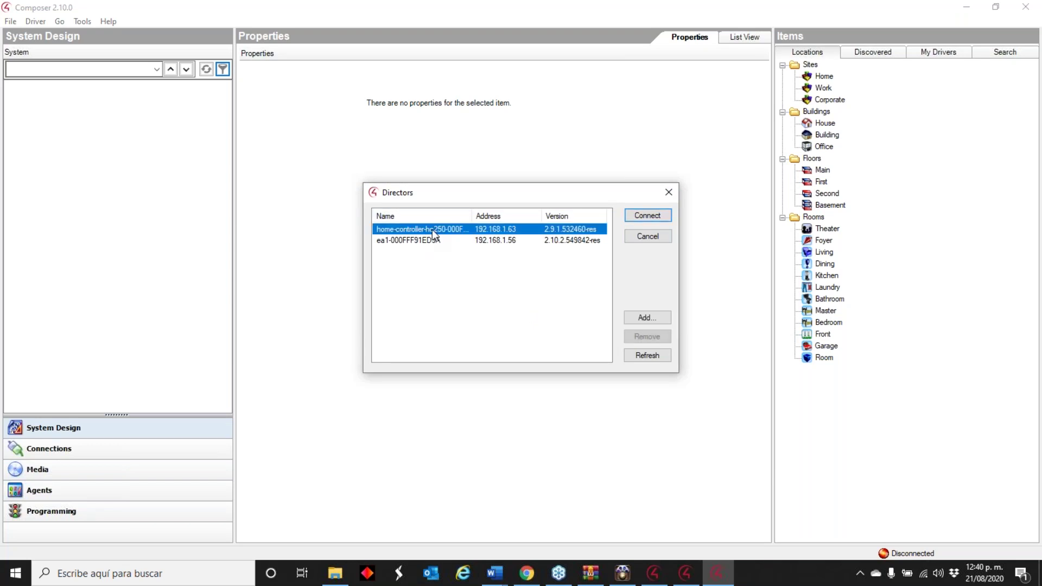
pyautogui.click(653, 217)
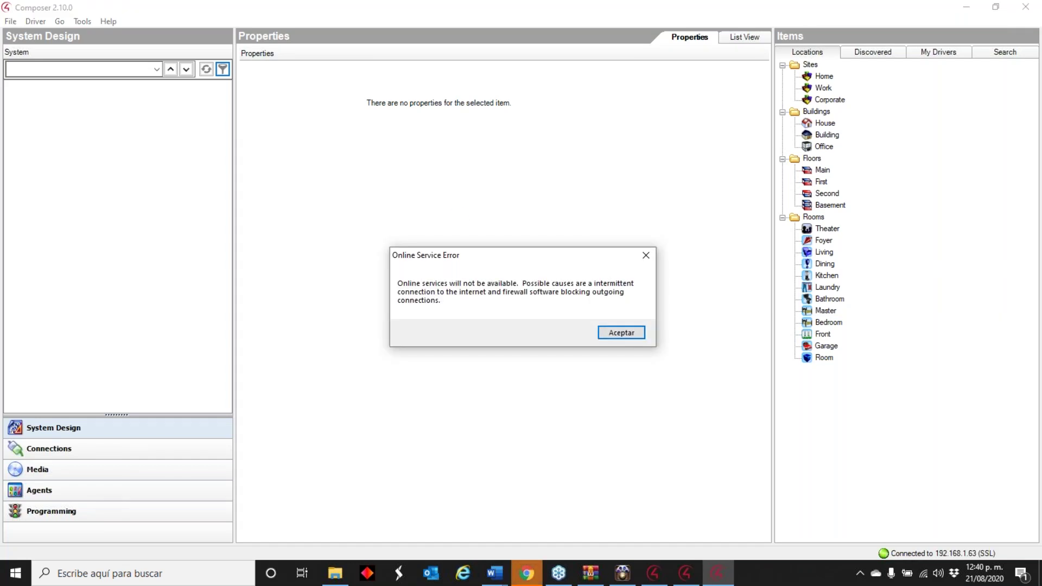
pyautogui.click(614, 328)
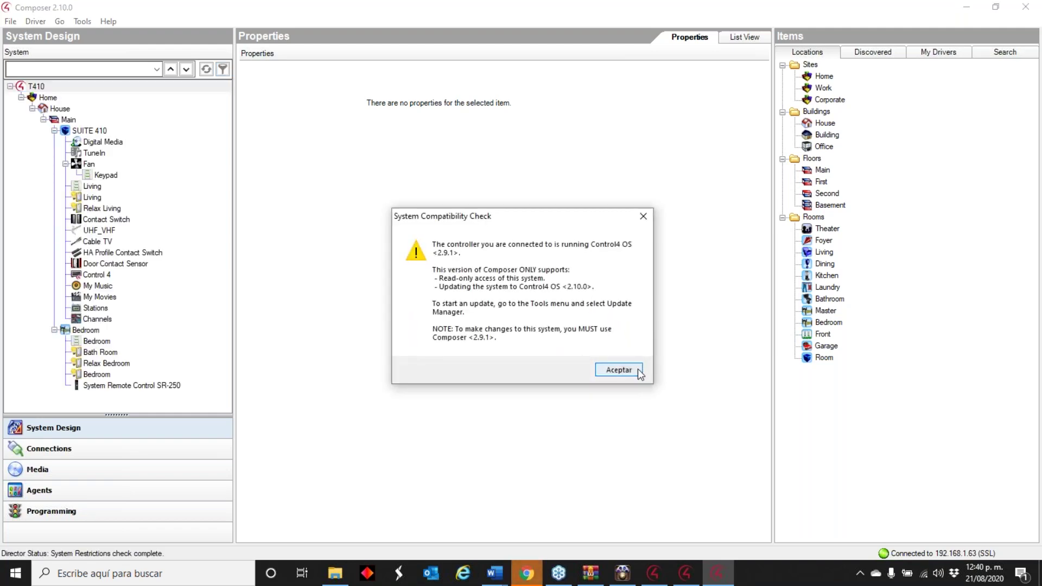
pyautogui.click(636, 371)
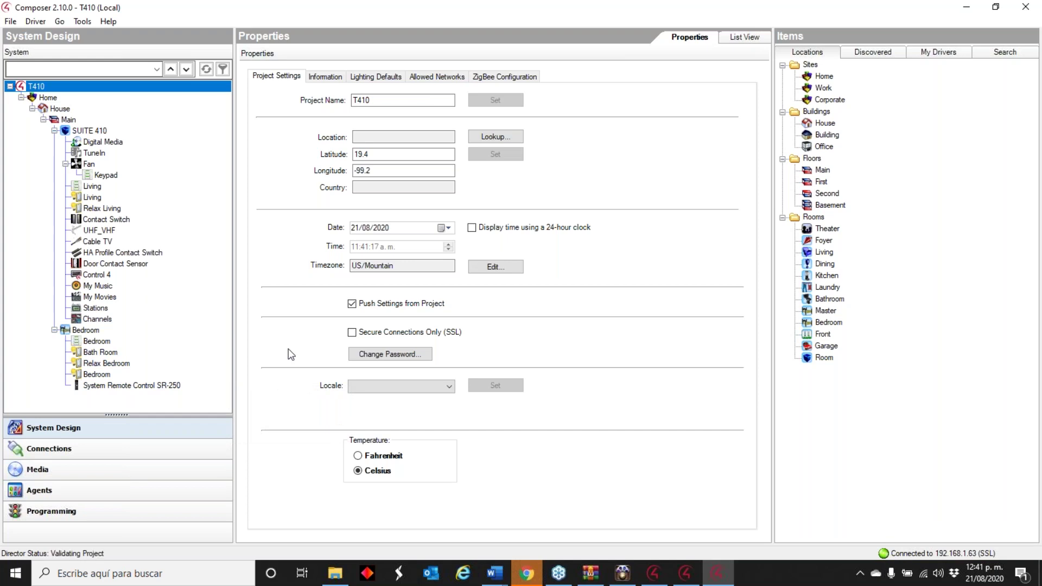
# - Try adding the discovered C4-EA1 controller to SUITE 410, clear both errors, and open Update Manager
pyautogui.click(991, 577)
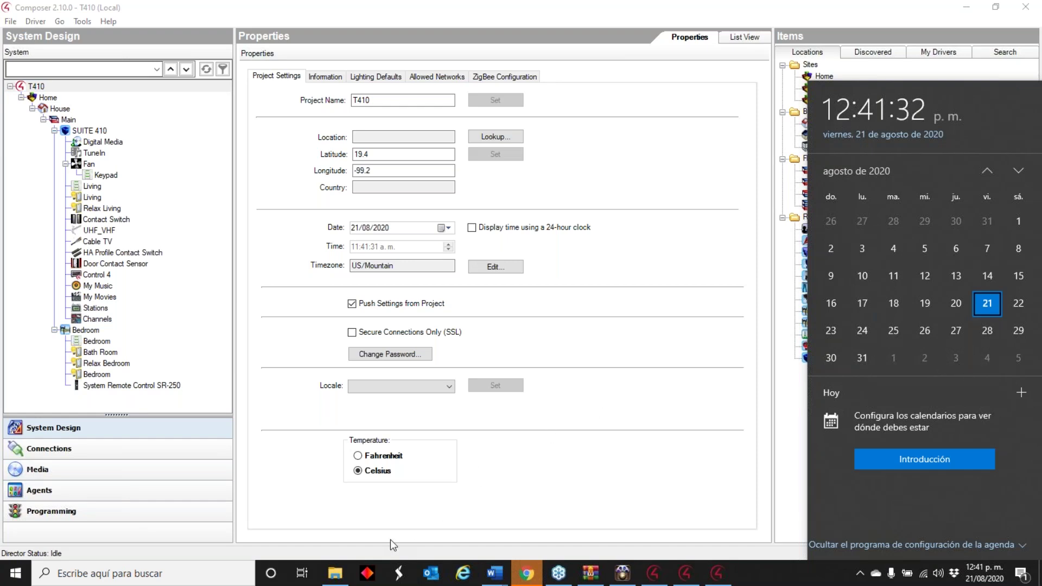
pyautogui.click(187, 321)
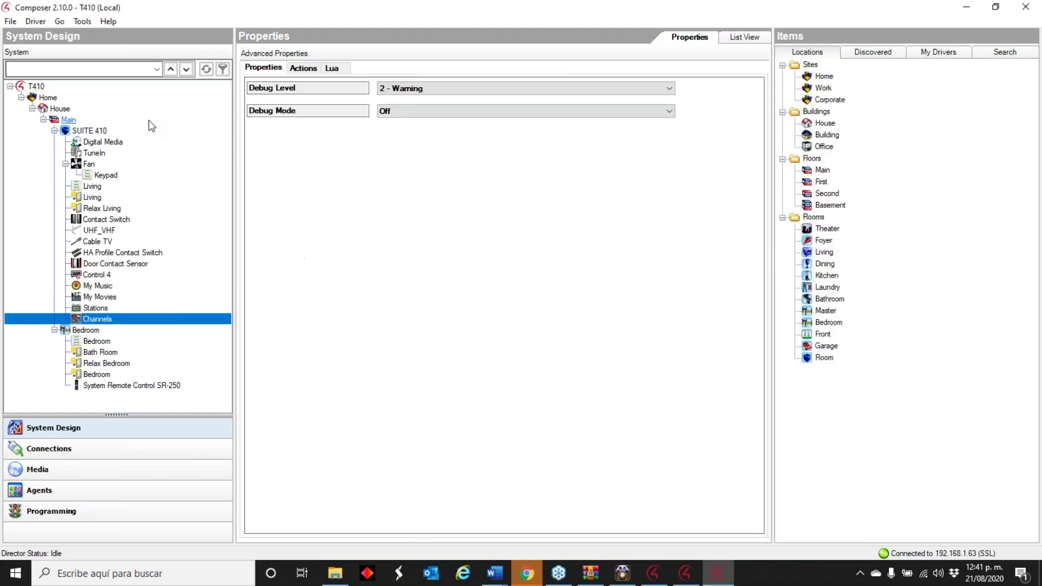
pyautogui.click(893, 51)
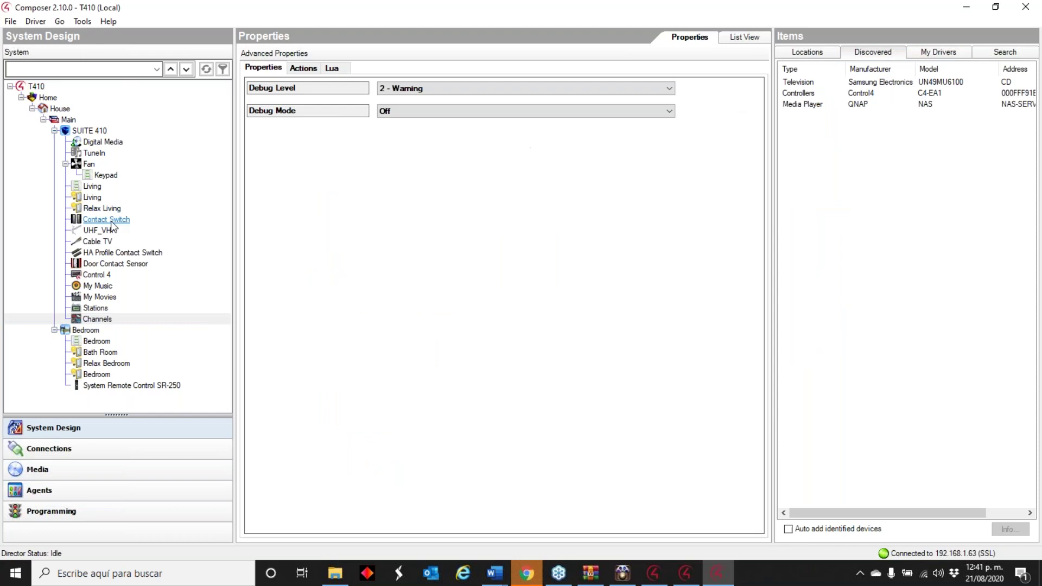
pyautogui.click(95, 131)
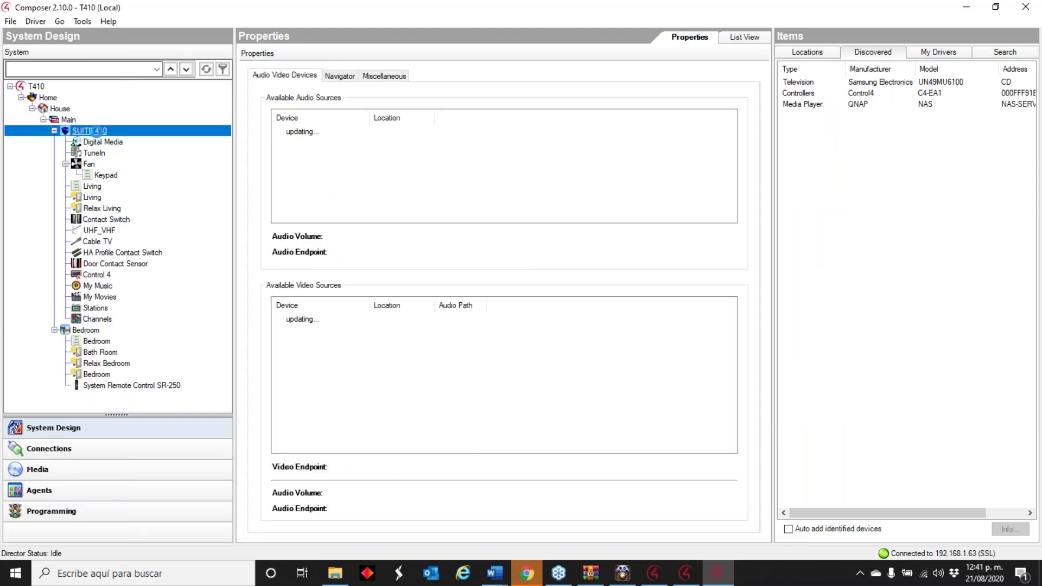
pyautogui.doubleClick(844, 93)
pyautogui.click(600, 341)
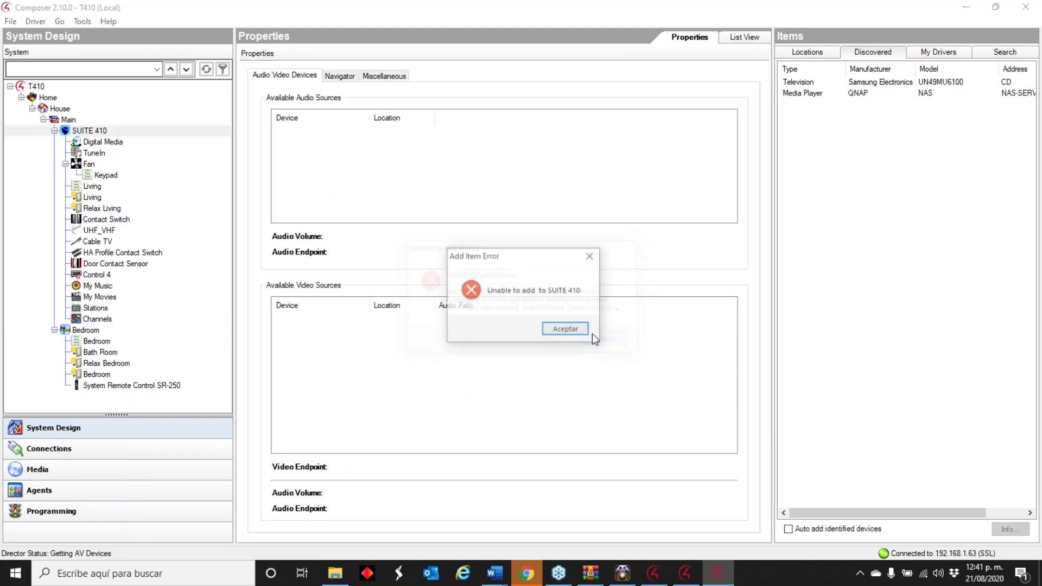
pyautogui.click(572, 328)
pyautogui.click(82, 21)
pyautogui.click(133, 135)
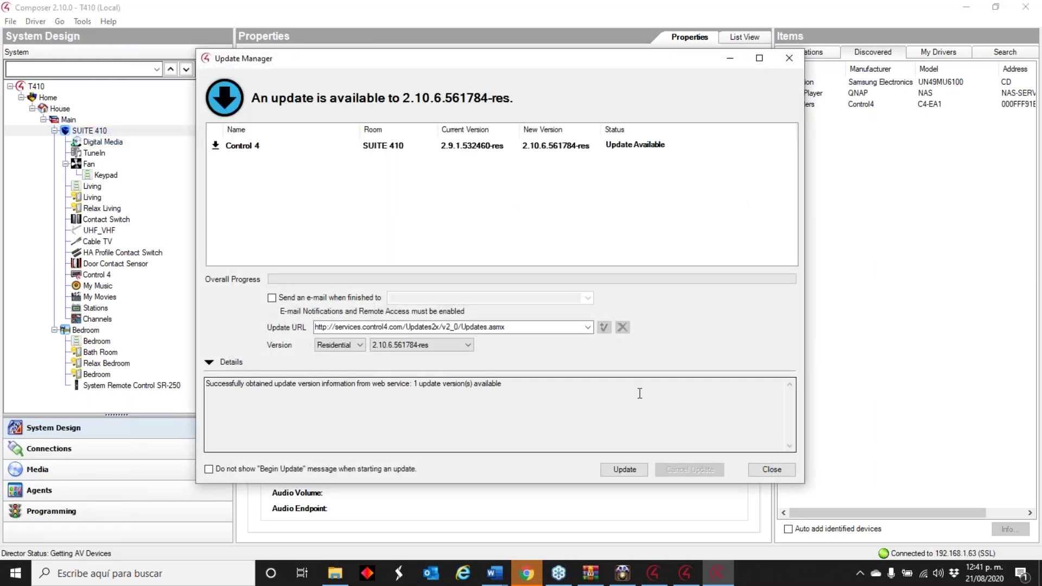
# - Begin updating the controller to 2.10.6.561784-res without a project backup, then return to the browser
pyautogui.click(626, 474)
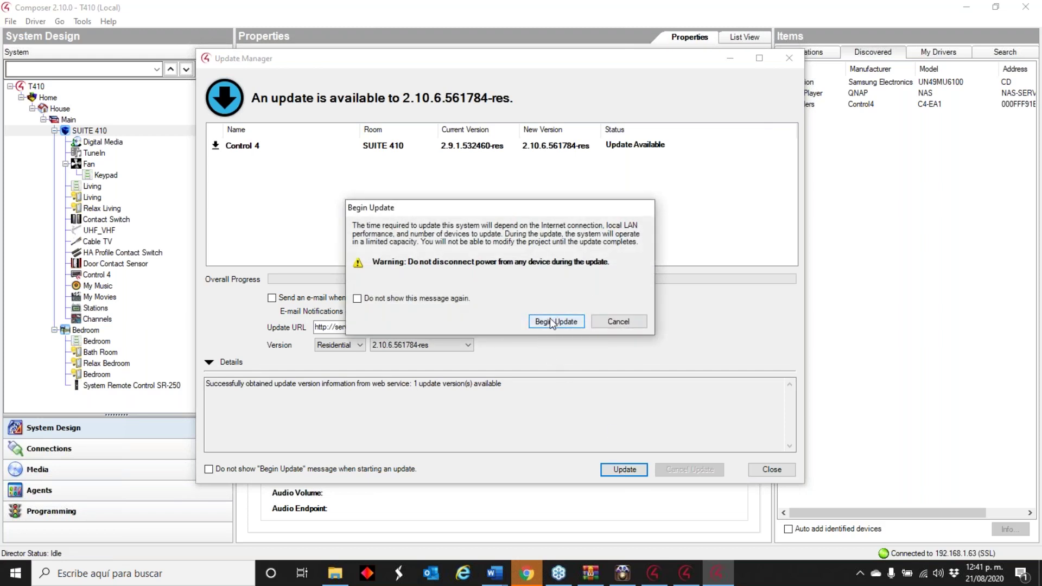
pyautogui.click(551, 323)
pyautogui.click(555, 330)
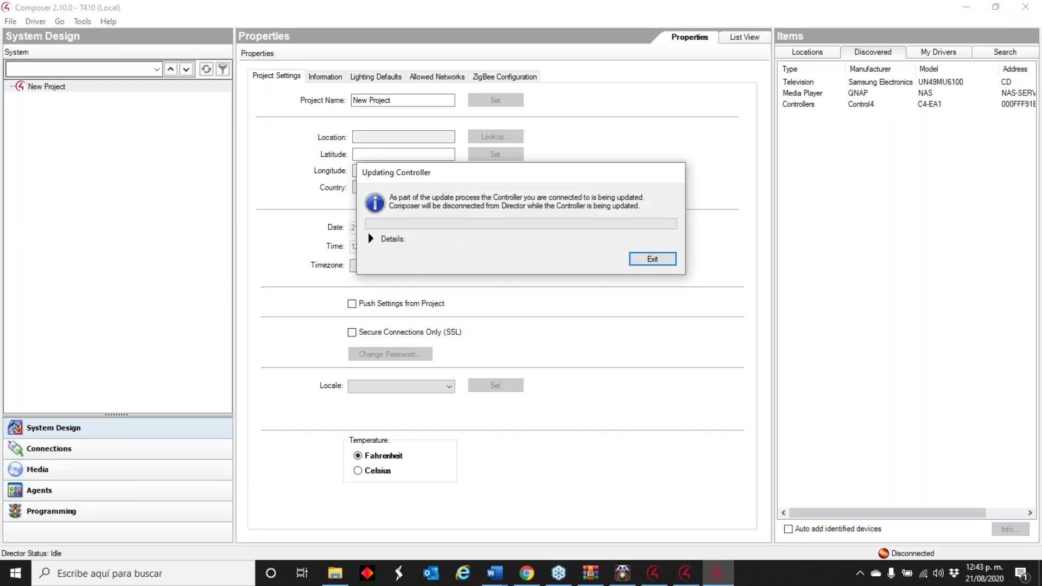
pyautogui.click(526, 573)
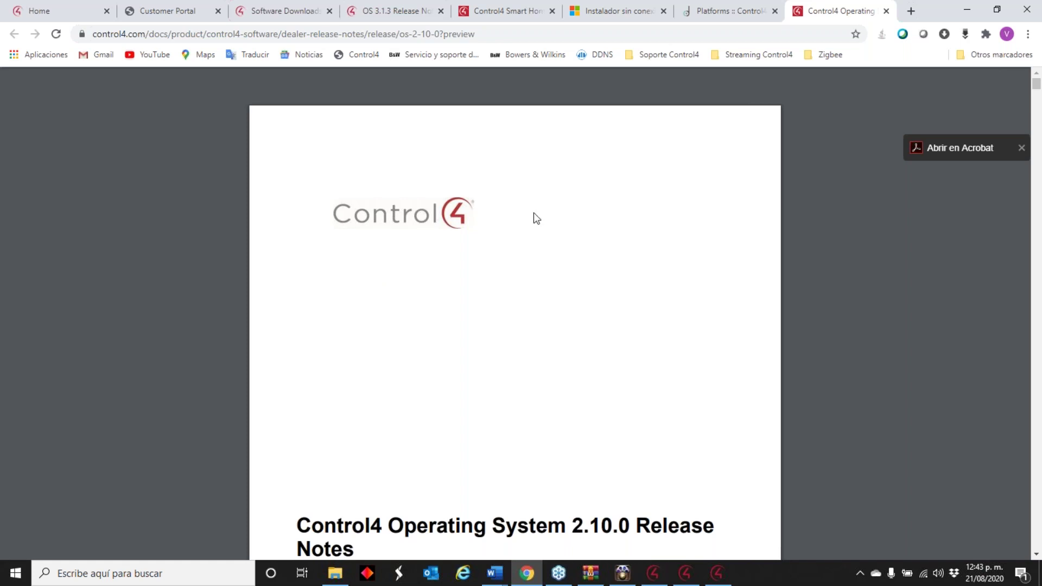
# - Look through the tech community, customer portal and software downloads pages in the browser
pyautogui.click(69, 12)
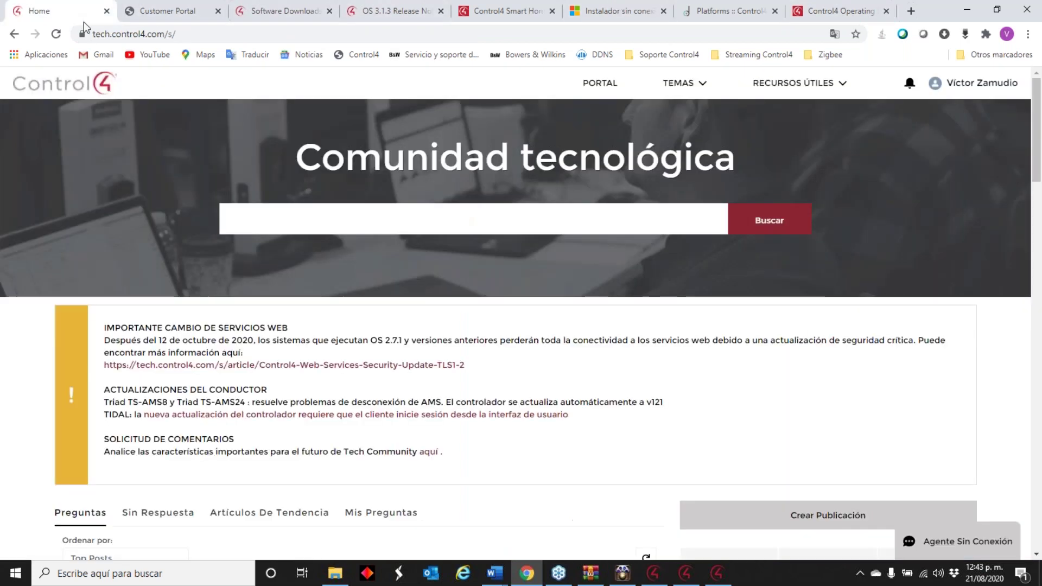
pyautogui.click(145, 11)
pyautogui.click(244, 12)
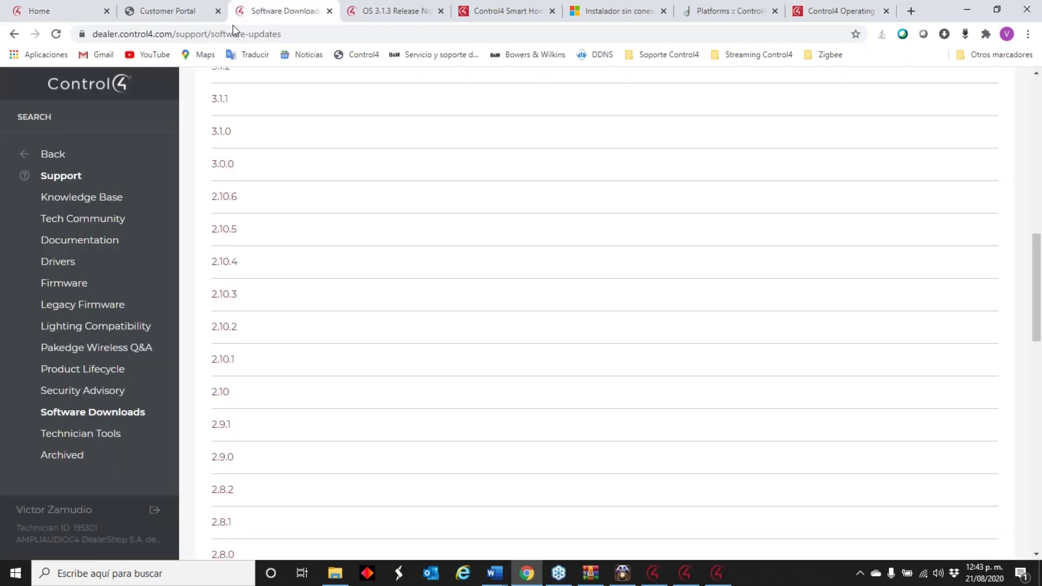
pyautogui.scroll(1, 334, 423)
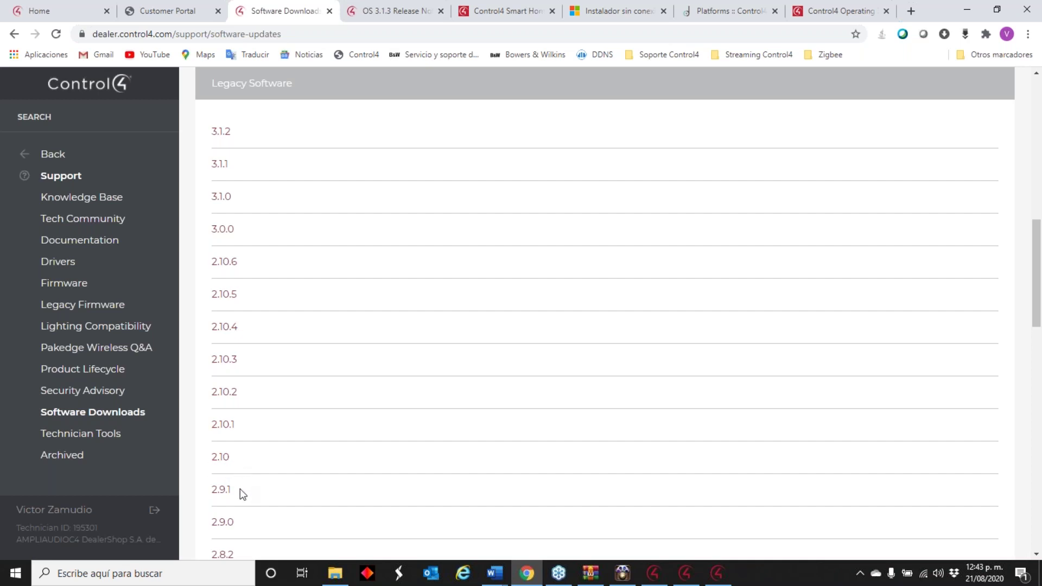
# - Bring the Updating Controller window forward and expand its detailed update messages
pyautogui.click(722, 572)
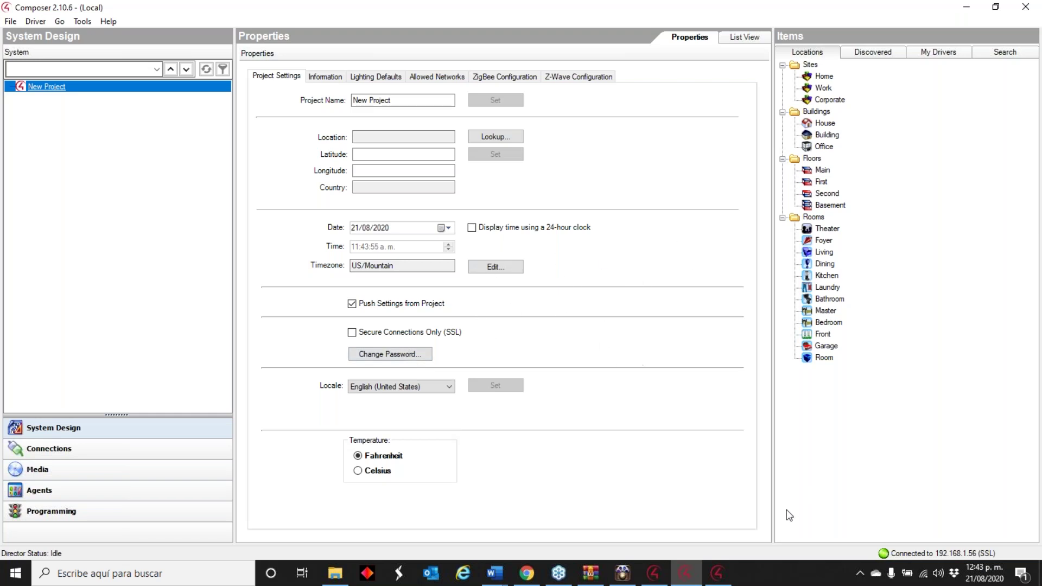
pyautogui.click(718, 572)
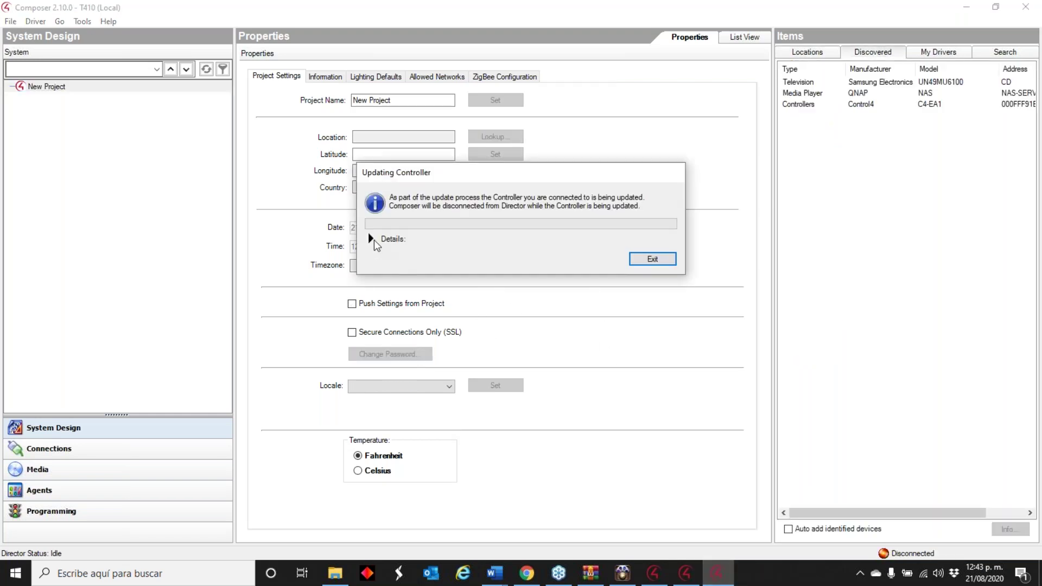
pyautogui.click(374, 240)
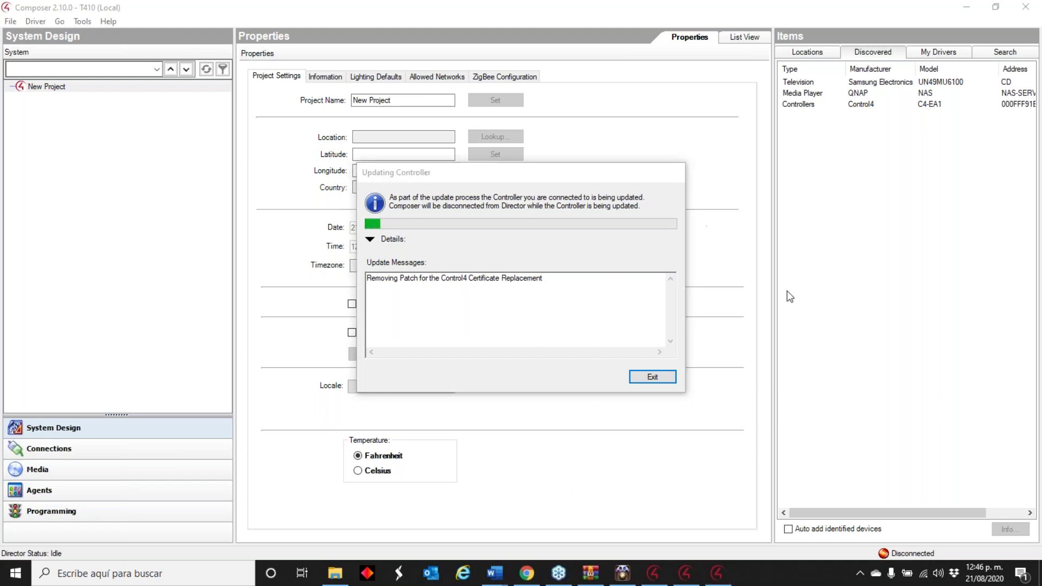
# - Reposition the update progress window and dismiss it once the 2.10.6 update finishes
pyautogui.click(371, 238)
pyautogui.click(372, 239)
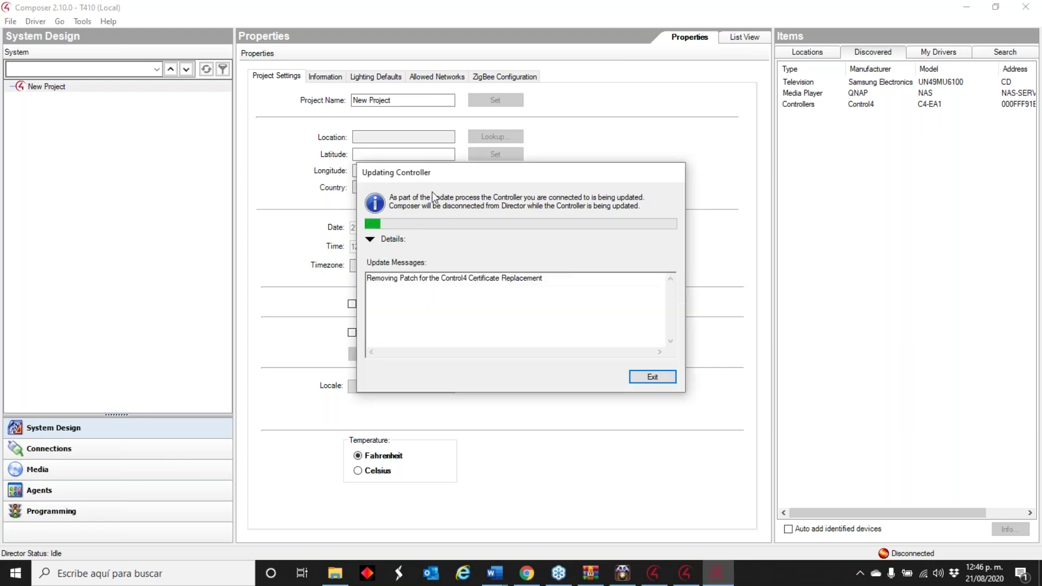
pyautogui.moveTo(456, 171); pyautogui.dragTo(226, 82)
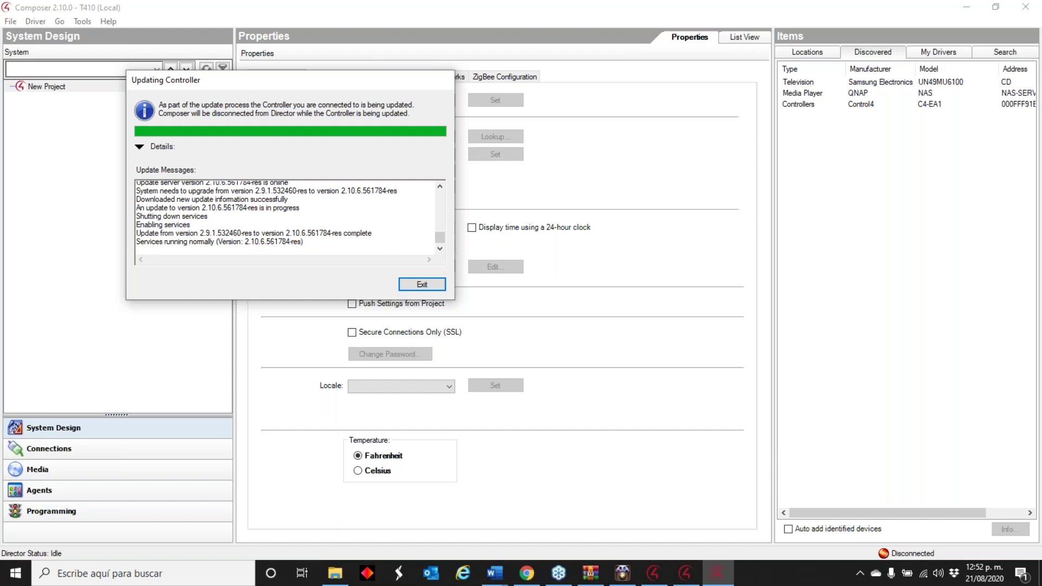
pyautogui.press('Return')
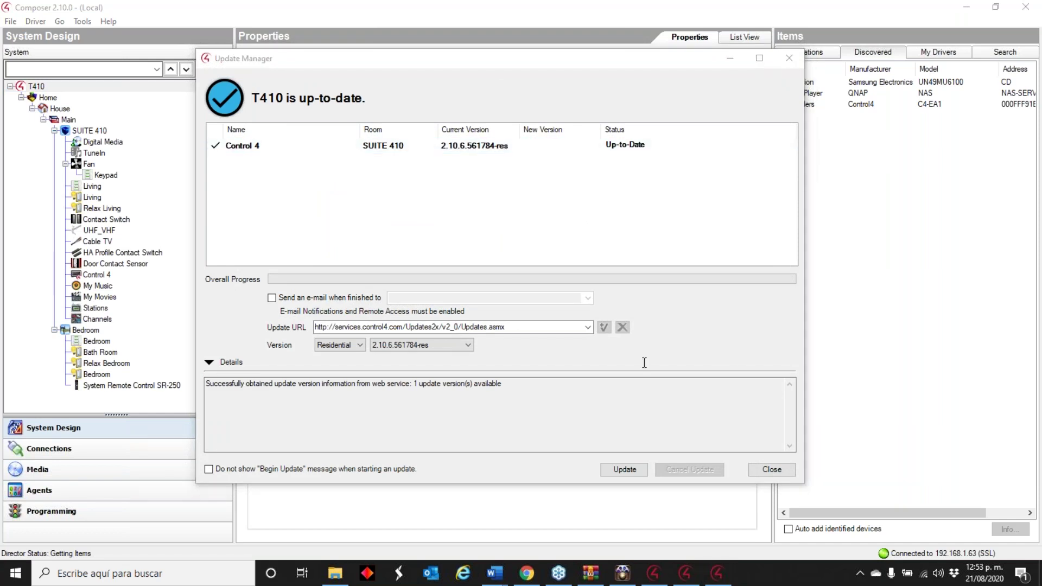
# - Close the update status window and the T410 project without a backup
pyautogui.click(768, 469)
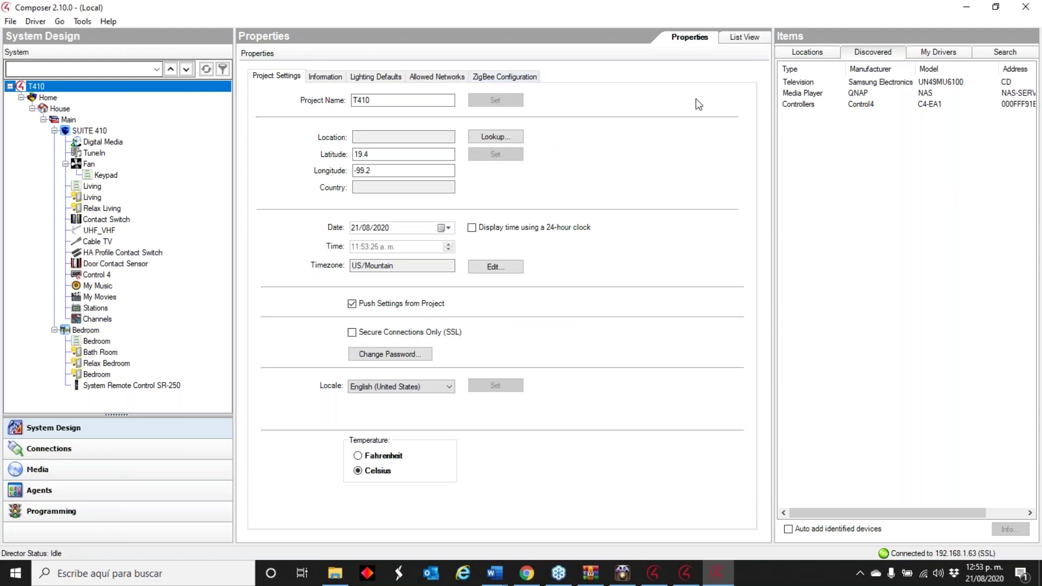
pyautogui.click(1026, 7)
pyautogui.click(573, 333)
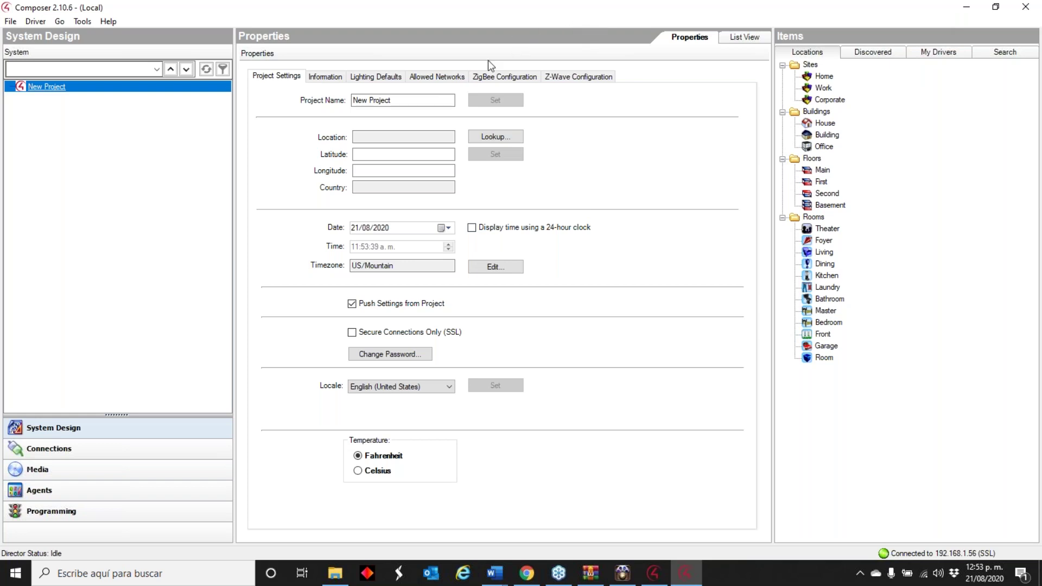
# - Quit Composer 2.10.0 and launch Composer 2.10.6 from its desktop shortcut
pyautogui.click(1026, 7)
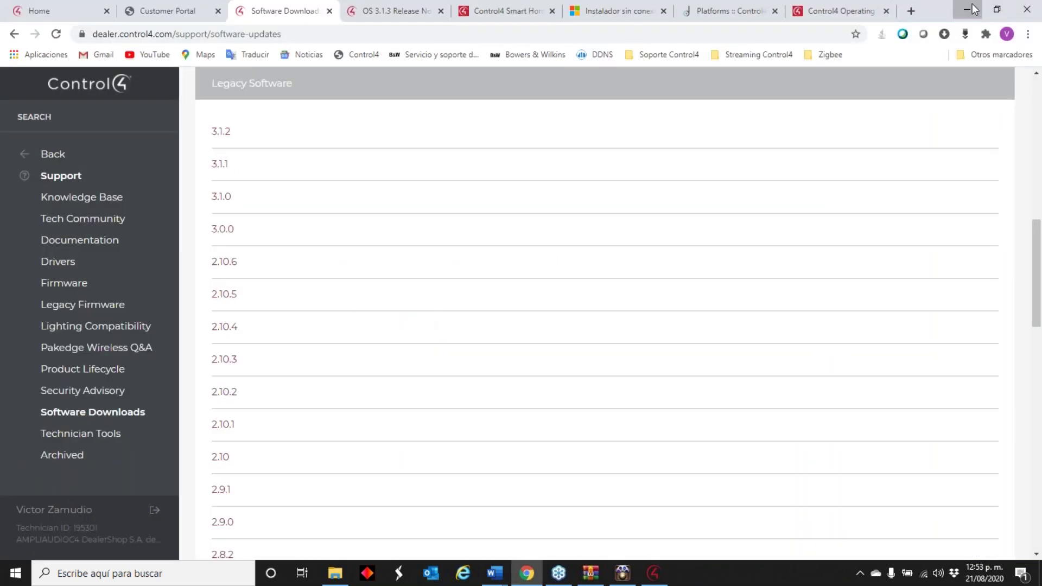
pyautogui.click(972, 4)
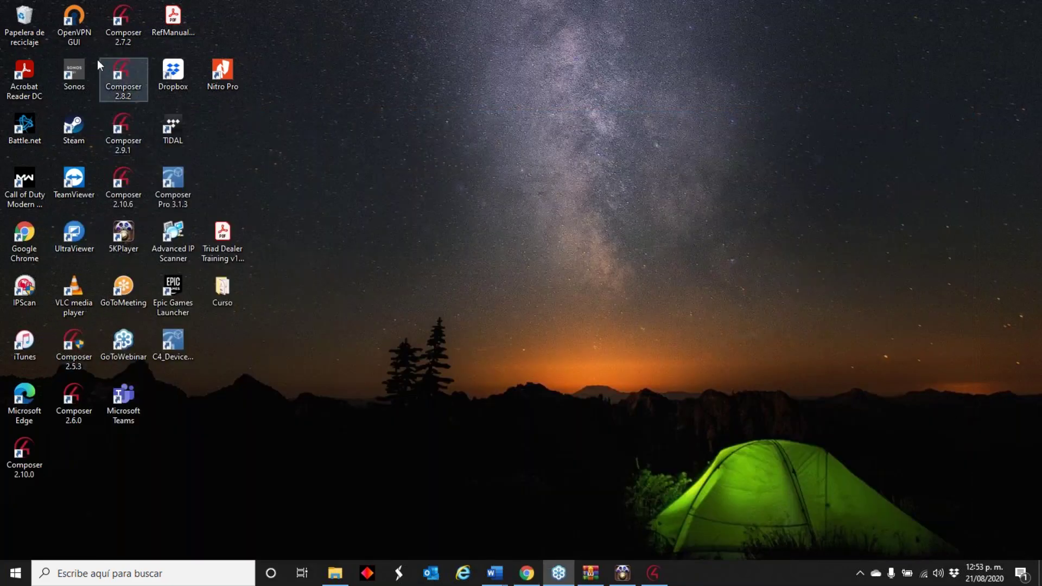
pyautogui.click(129, 179)
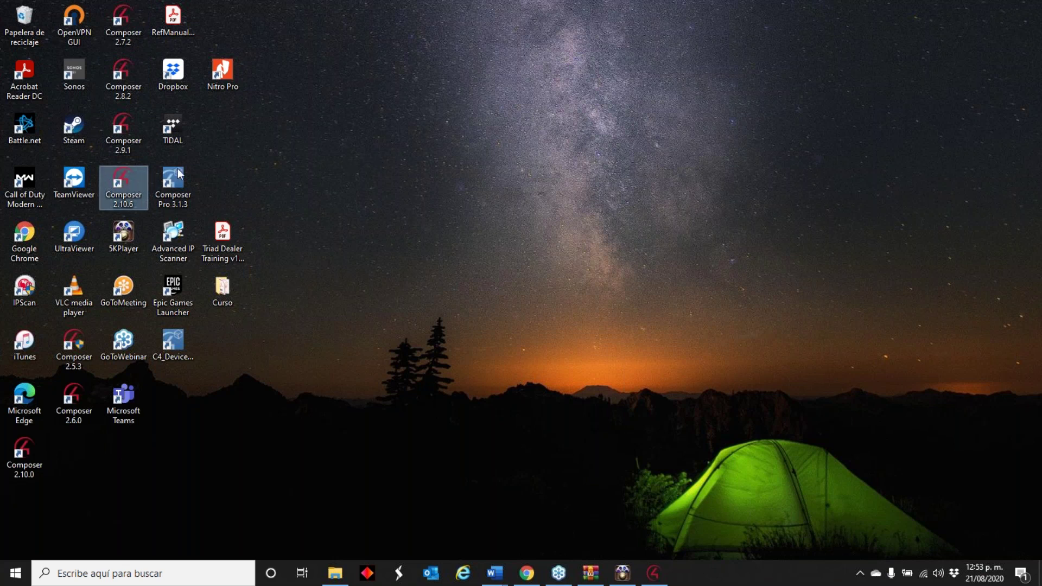
pyautogui.doubleClick(135, 175)
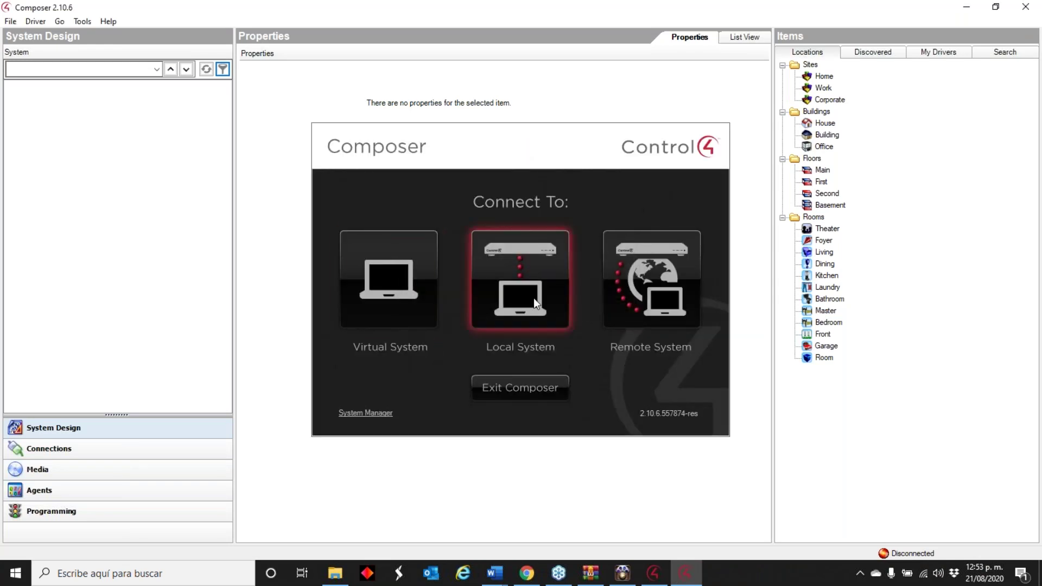
# - Connect as a Local System to the updated hc250 controller at 192.168.1.63
pyautogui.click(477, 293)
pyautogui.moveTo(510, 195); pyautogui.dragTo(431, 131)
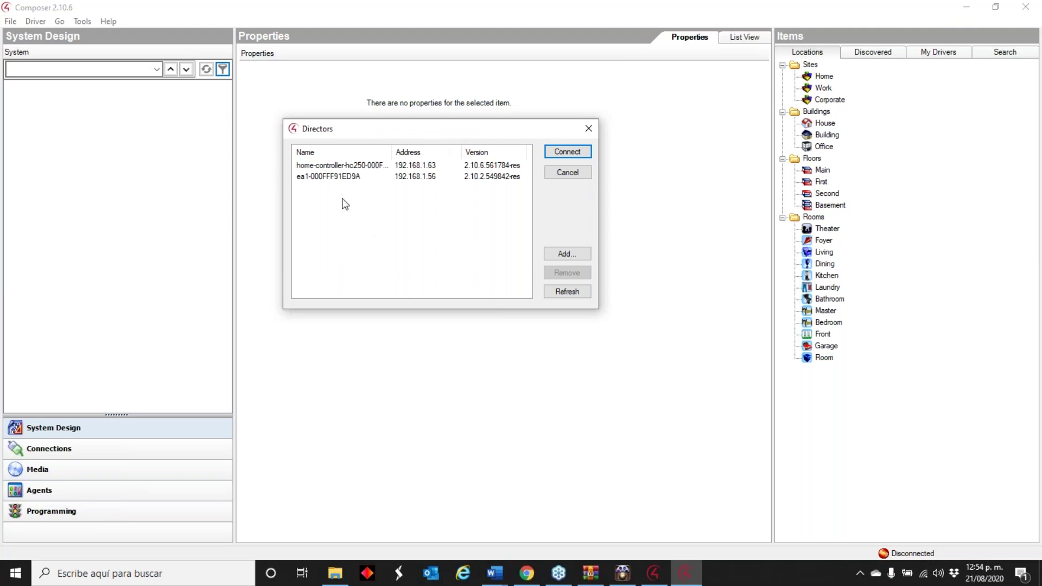
pyautogui.click(394, 165)
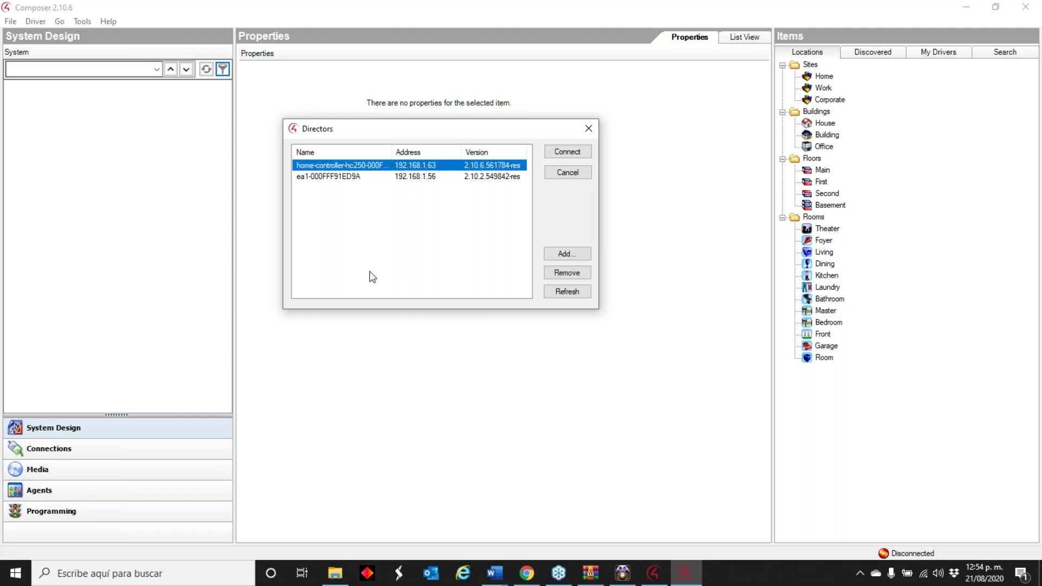
pyautogui.click(553, 155)
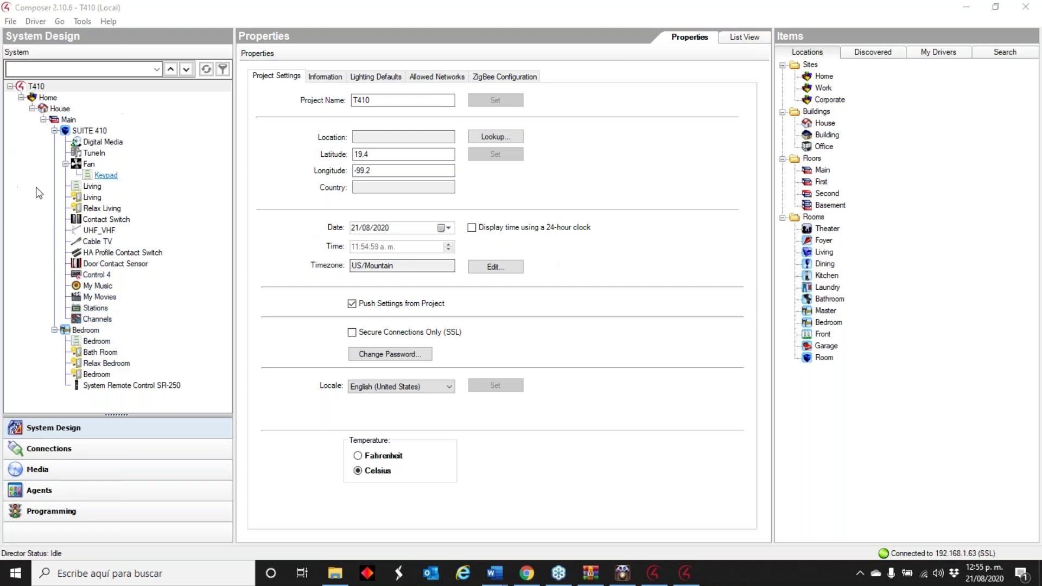
# - Select the C4-EA1 controller in the Discovered list to place it in SUITE 410
pyautogui.click(872, 52)
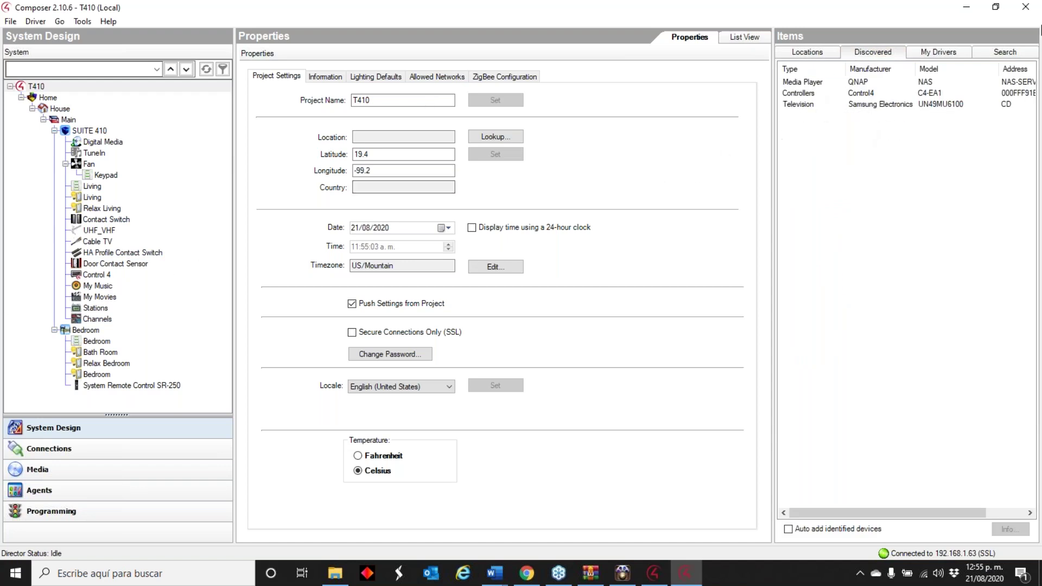
pyautogui.click(856, 94)
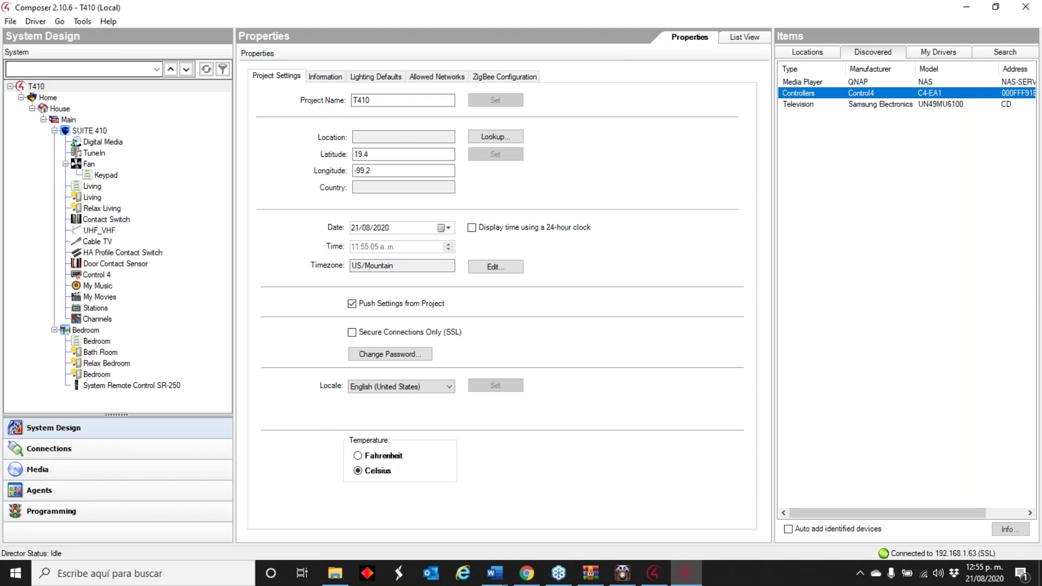
pyautogui.click(850, 93)
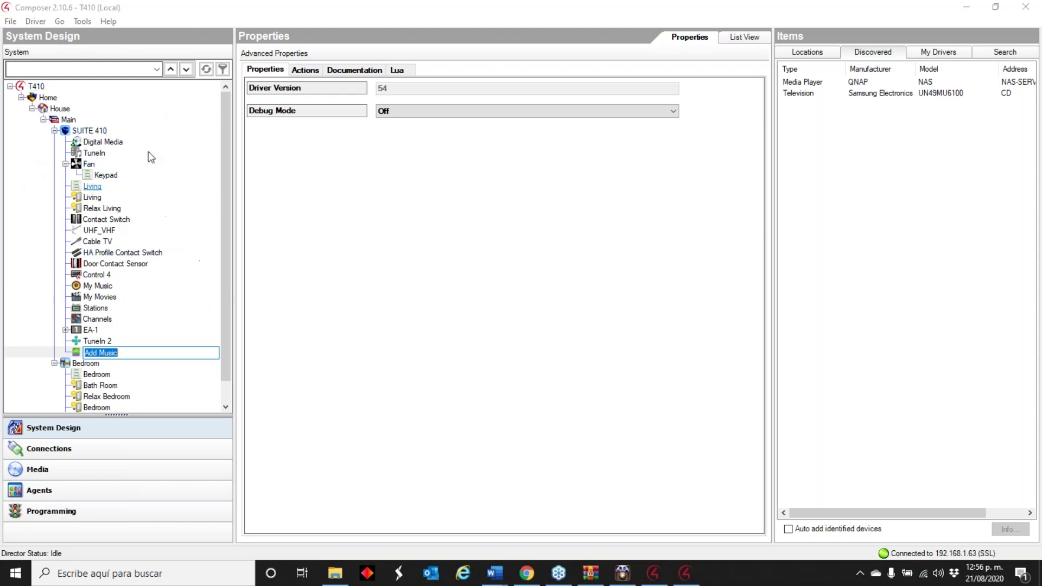
# - Launch the Controller Migration Wizard from Tools > Wizards and continue past its welcome page
pyautogui.click(82, 21)
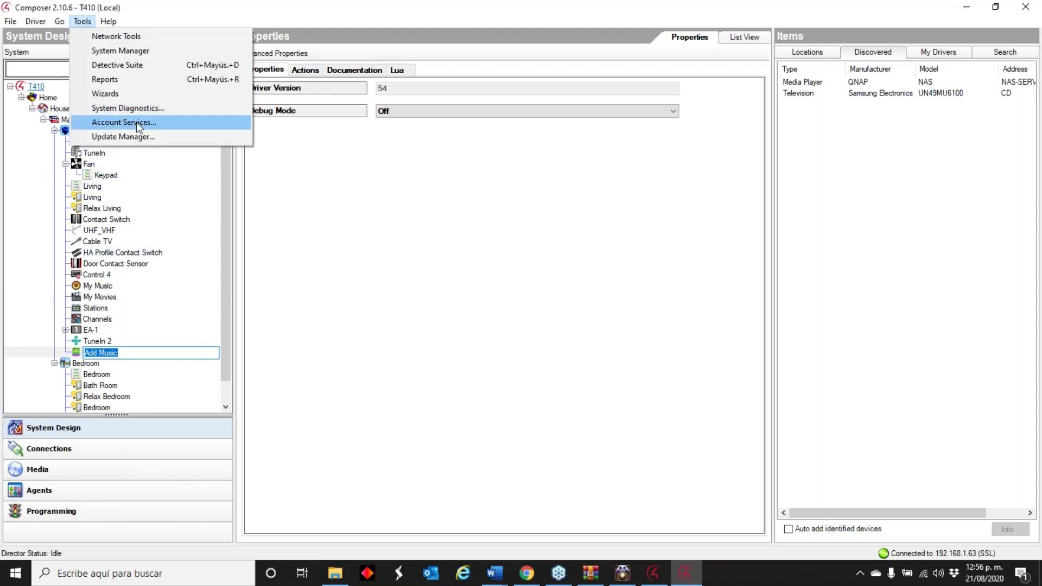
pyautogui.click(148, 98)
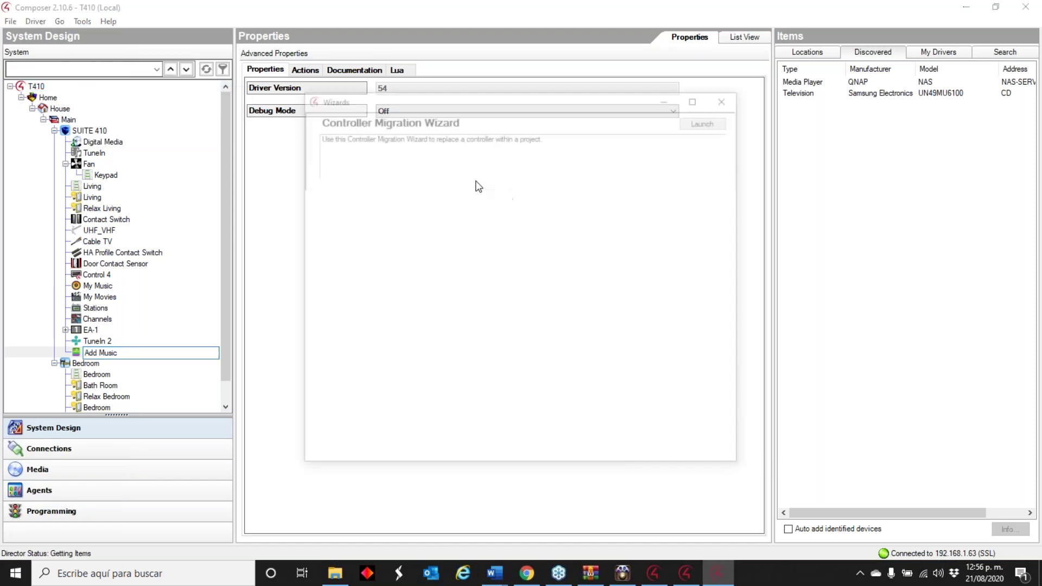
pyautogui.click(706, 124)
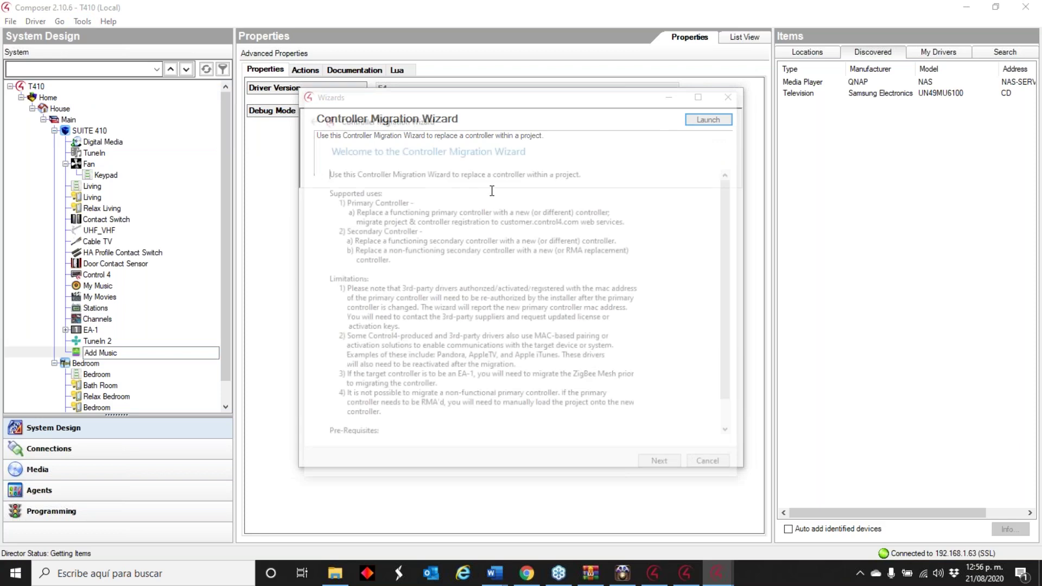
pyautogui.click(663, 466)
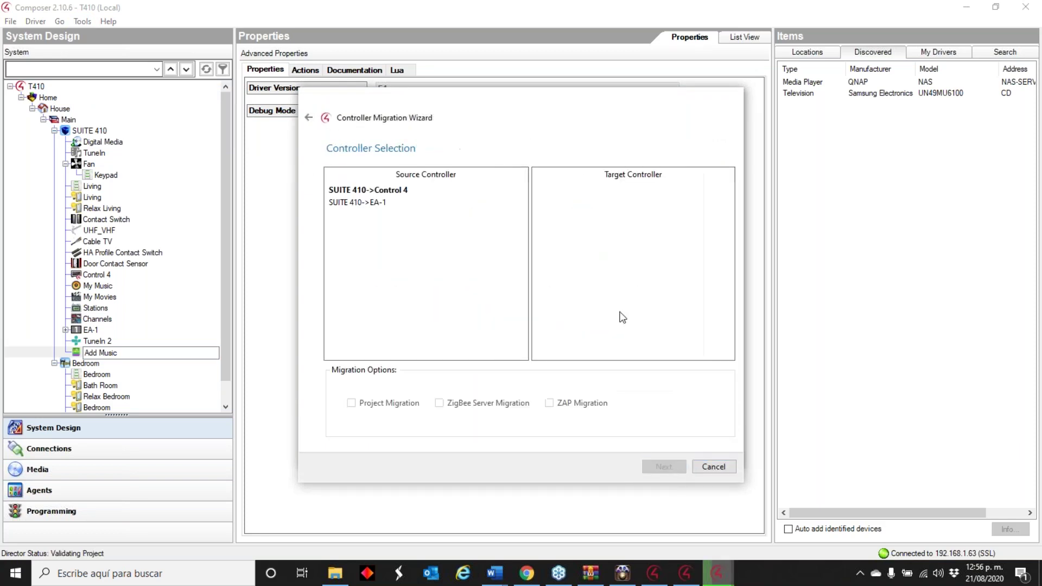
# - Pick SUITE 410->Control 4 as source and SUITE 410->EA-1 as target, keeping all migration options
pyautogui.click(380, 190)
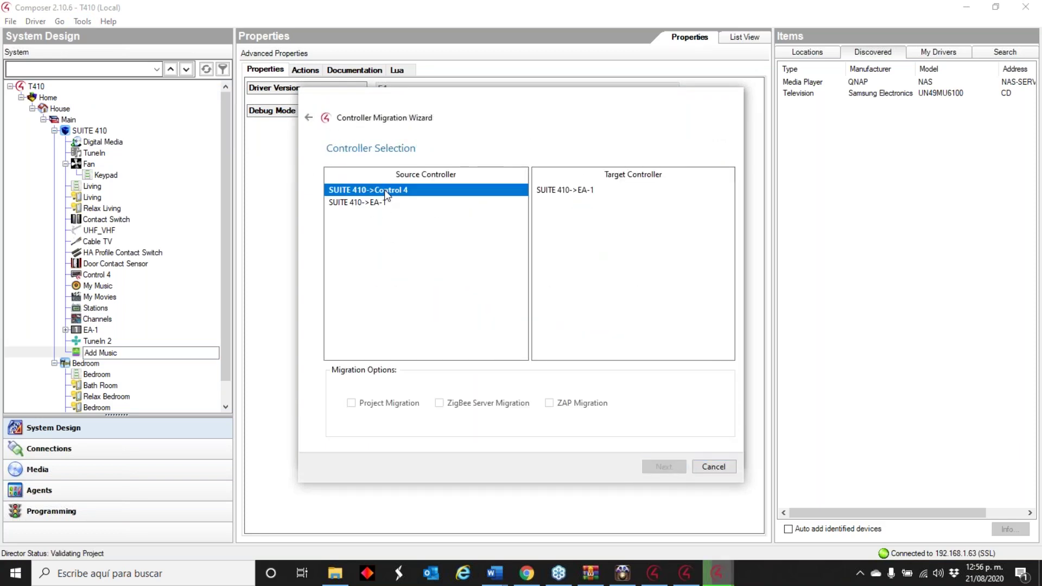
pyautogui.click(572, 190)
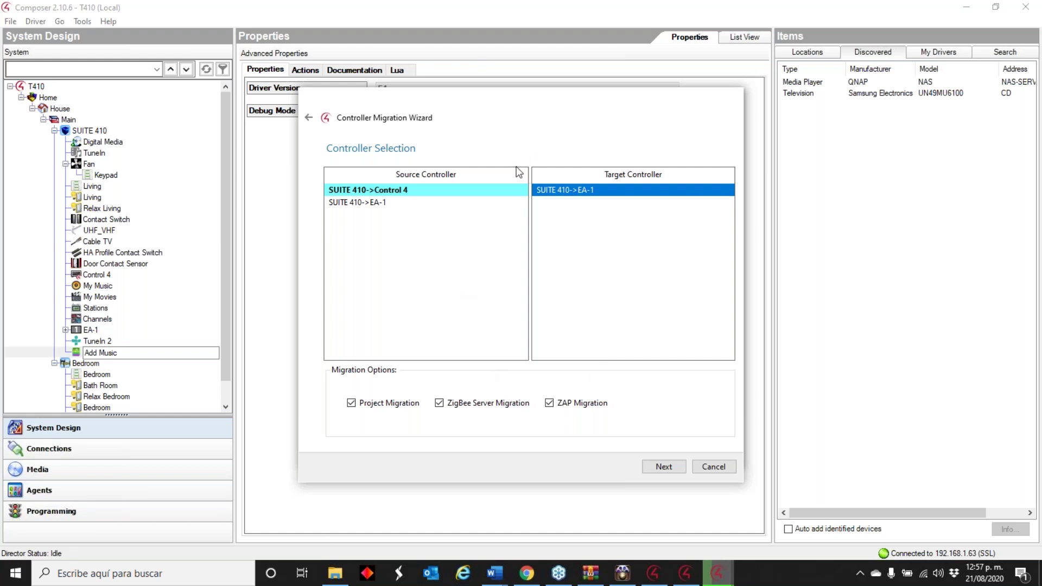
pyautogui.click(644, 470)
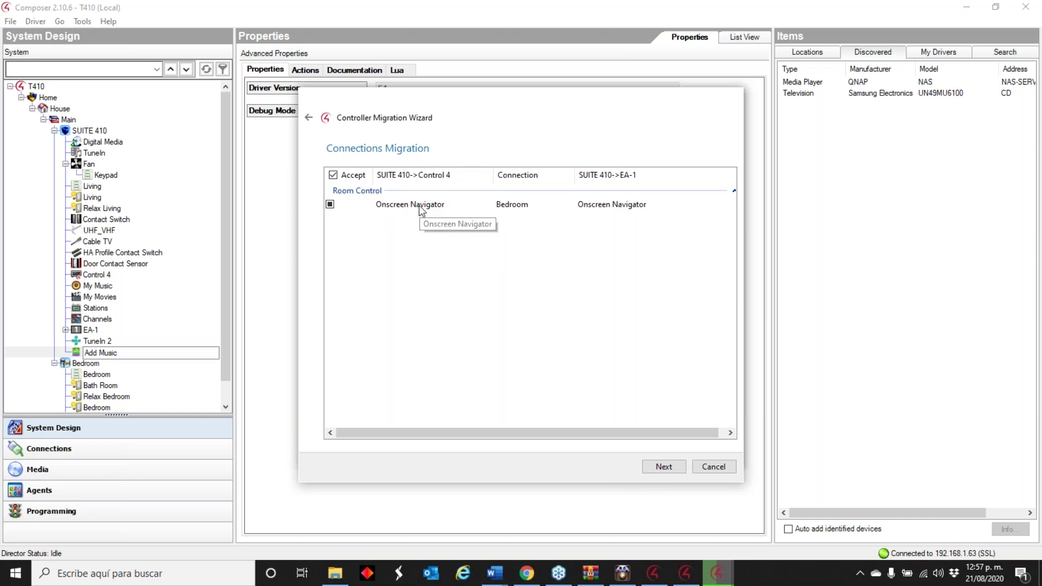
# - Restore the migration wizard and accept Bedroom's Onscreen Navigator connection mapping to reach backup locations
pyautogui.press('Escape')
pyautogui.scroll(-1, 230, 272)
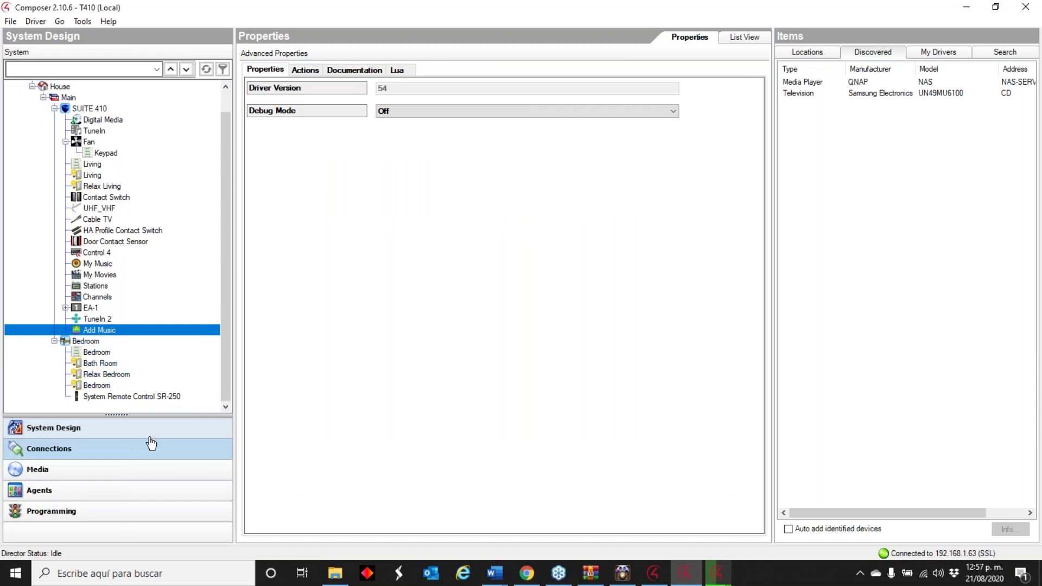
pyautogui.moveTo(717, 576)
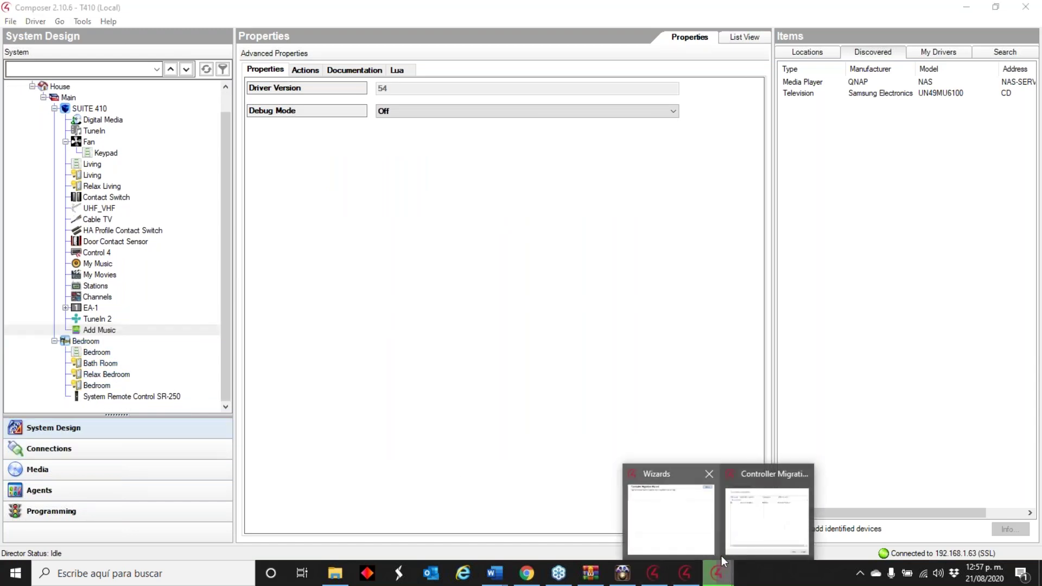
pyautogui.click(768, 535)
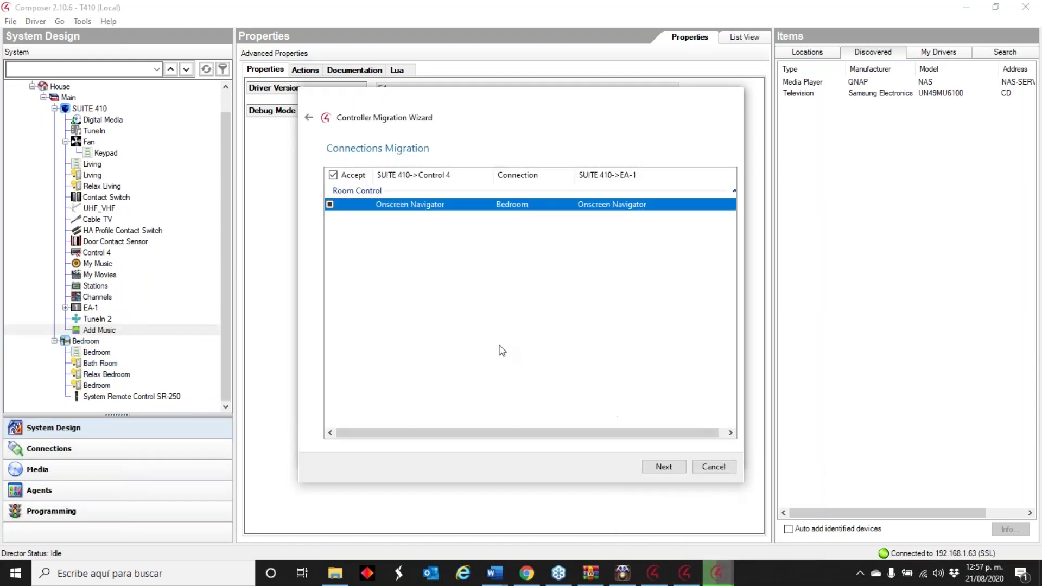
pyautogui.click(660, 466)
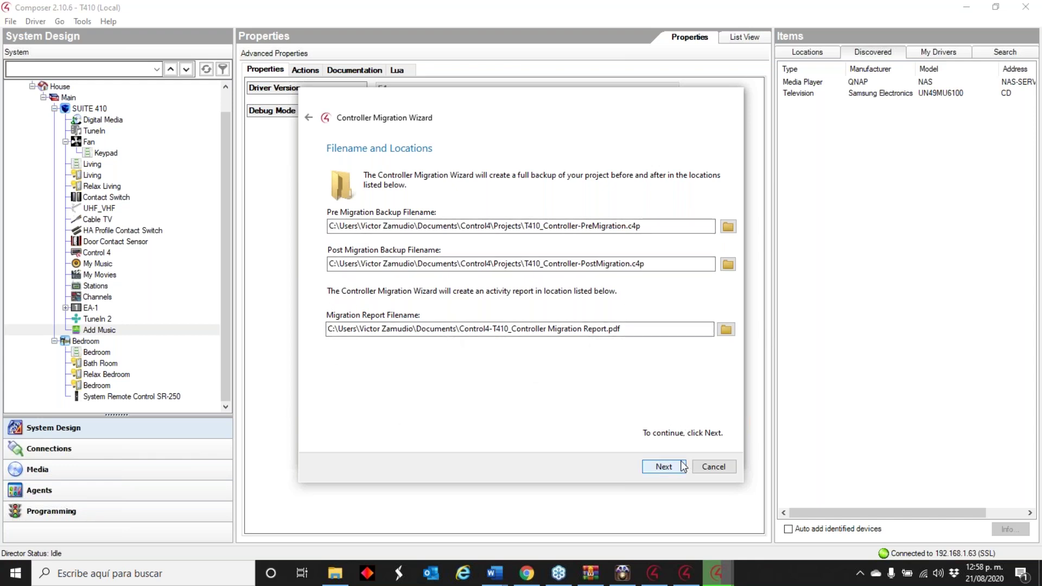
# - Run the controller migration with the default backup paths, then switch to the web browser
pyautogui.click(663, 470)
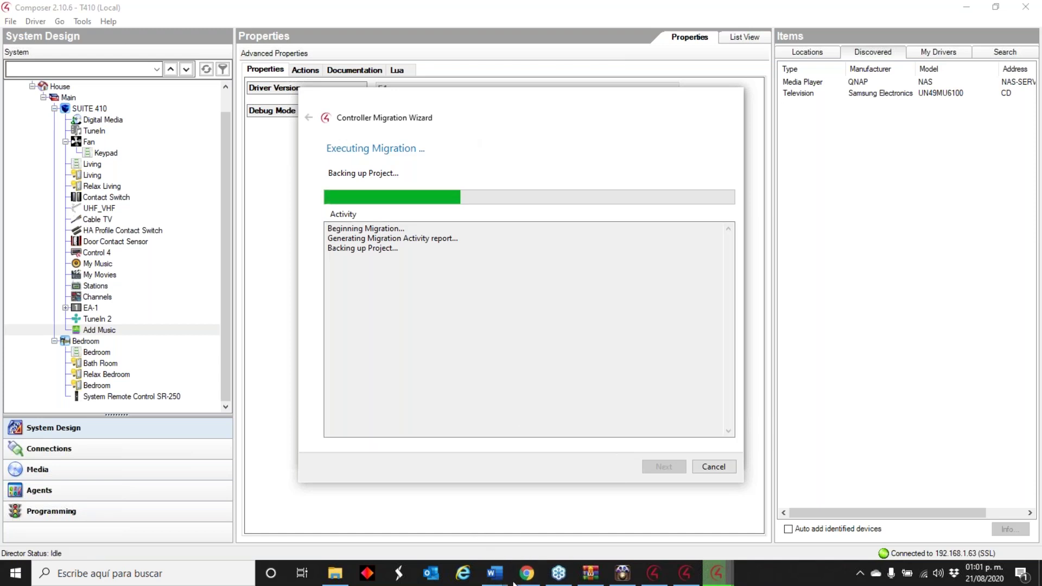
pyautogui.click(529, 575)
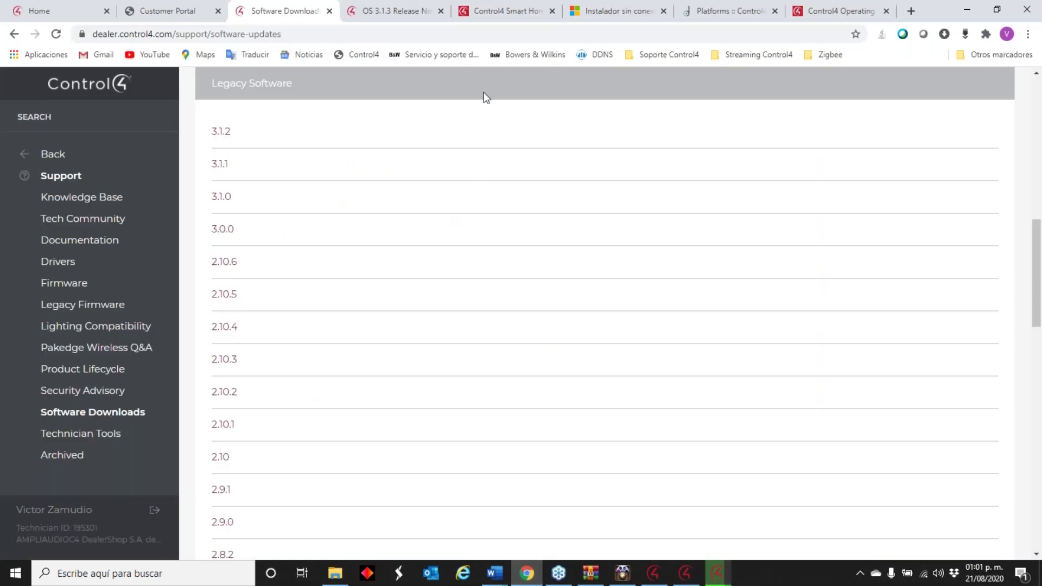
# - Sign back in to the Customer Portal, check migration progress, and return to Software Downloads
pyautogui.click(165, 11)
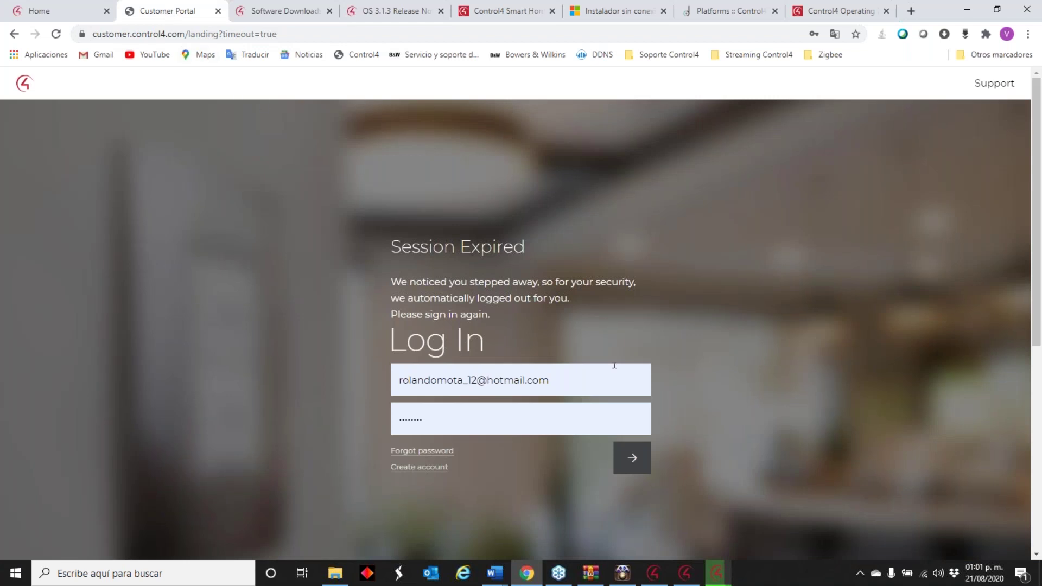
pyautogui.click(629, 454)
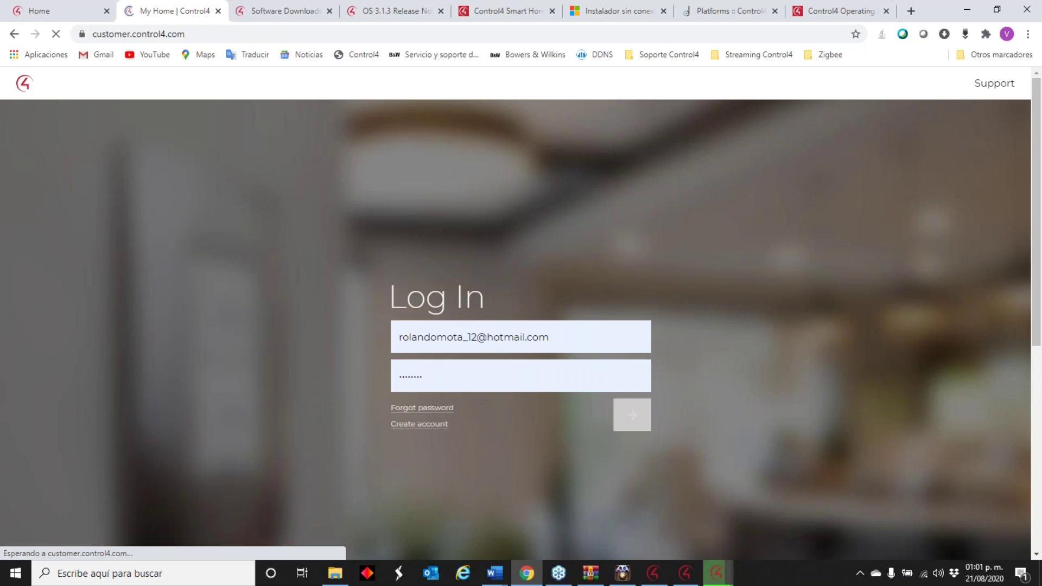
pyautogui.moveTo(727, 562)
pyautogui.click(755, 532)
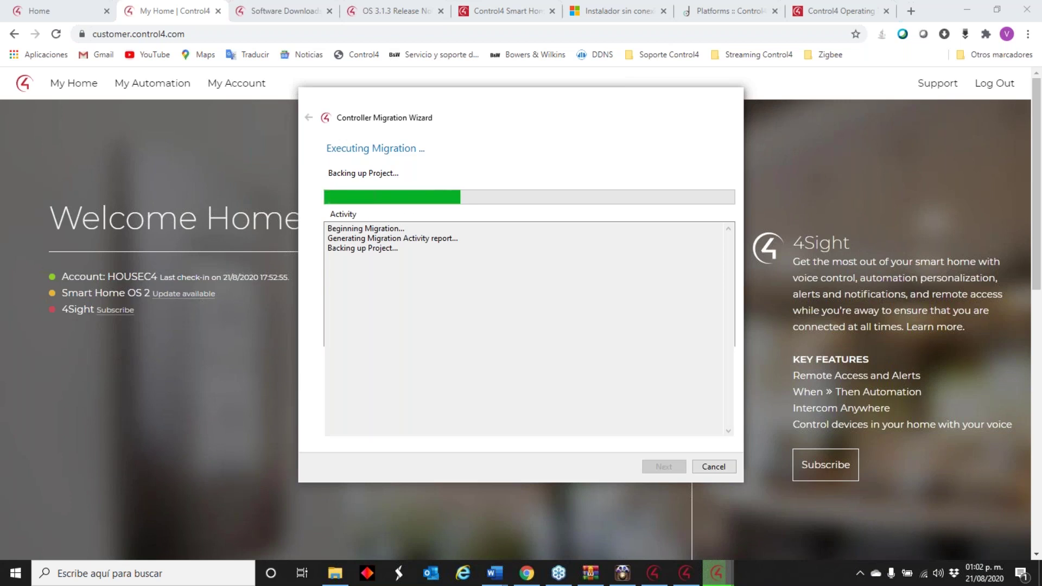
pyautogui.click(282, 12)
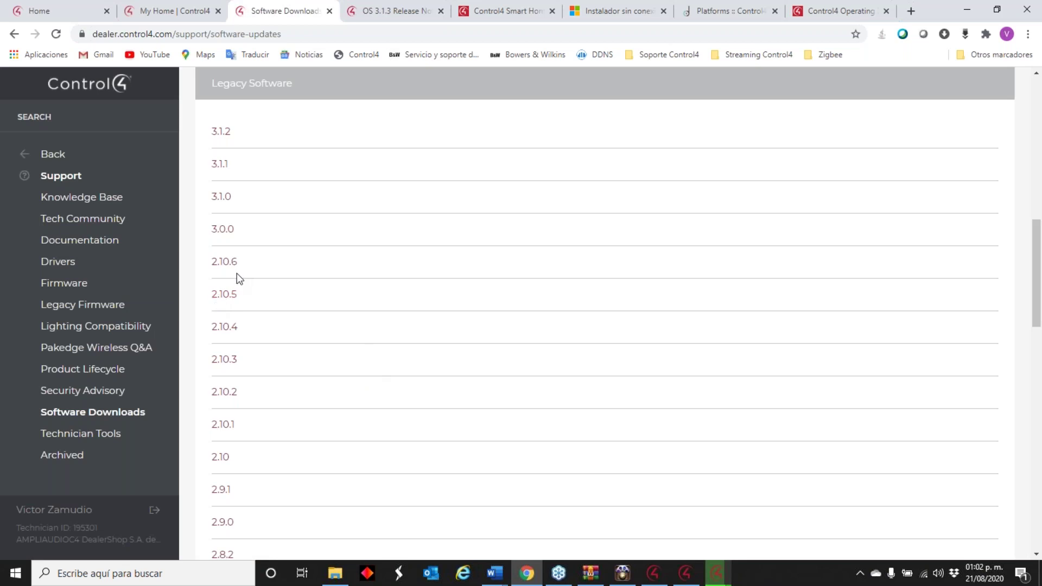
# - Expand the 3.0.0 legacy release and open its OS 3 Release Notes in a new tab
pyautogui.click(226, 230)
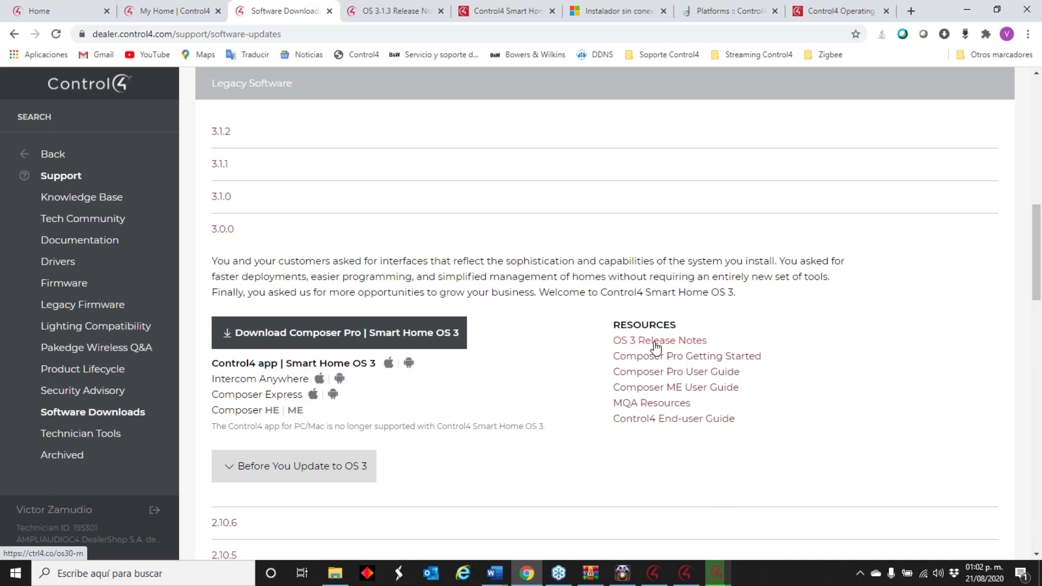
pyautogui.click(716, 573)
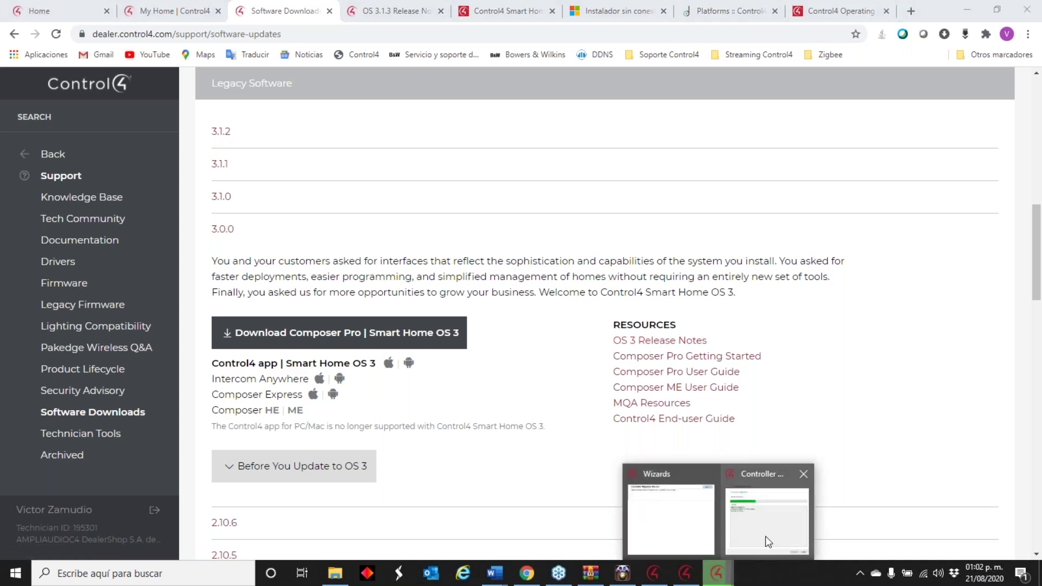
pyautogui.click(676, 340)
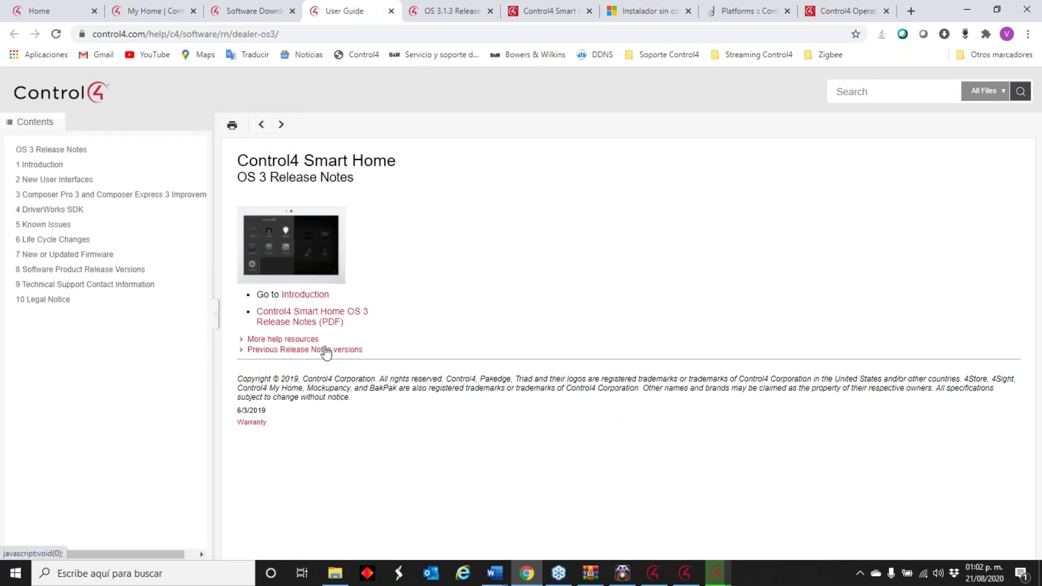
# - Check the Controller Migration Wizard's backup progress, then minimize Chrome to reveal Composer's wizard
pyautogui.moveTo(718, 574)
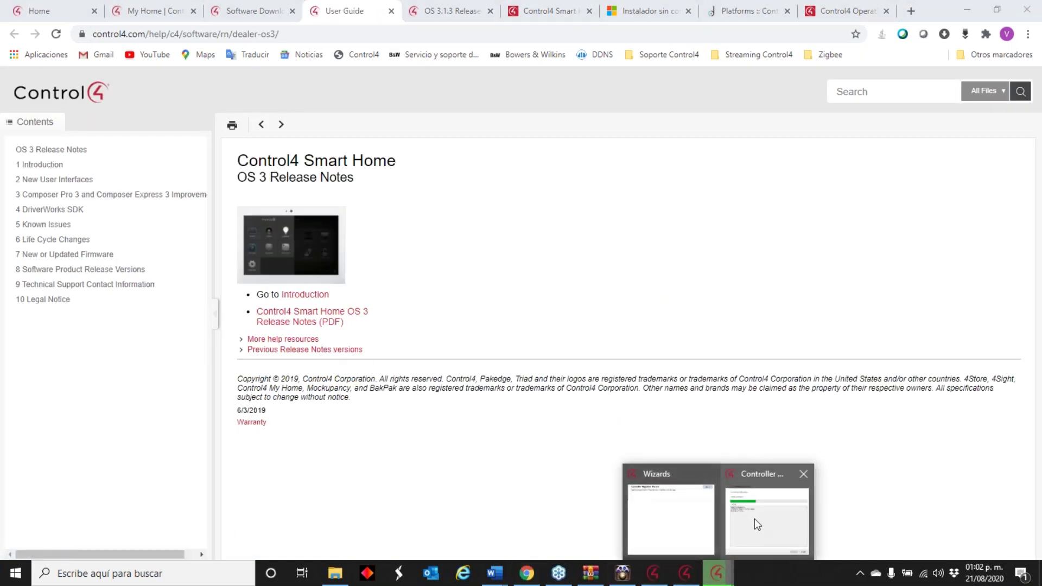
pyautogui.click(755, 525)
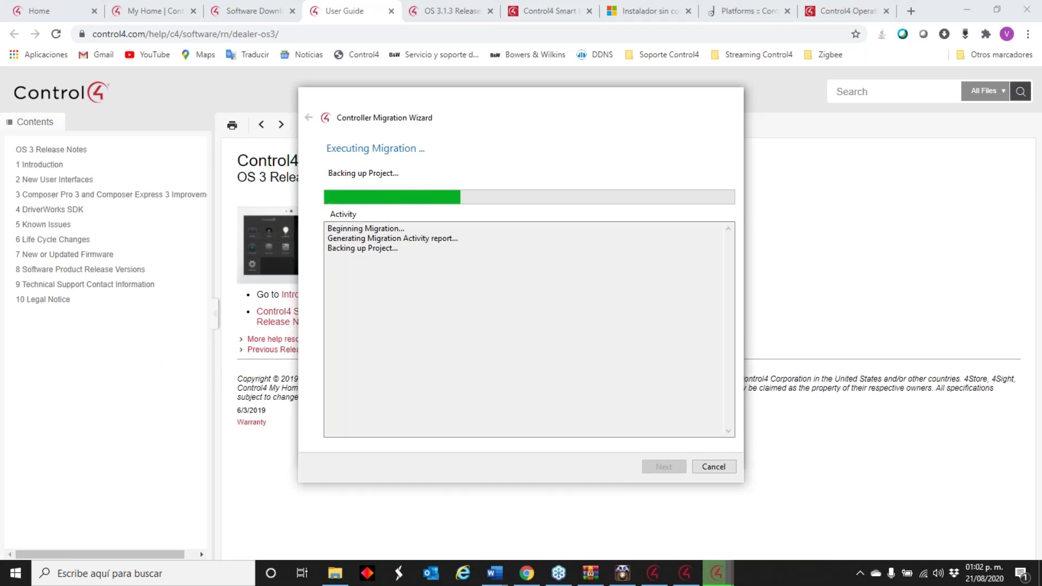
pyautogui.click(96, 377)
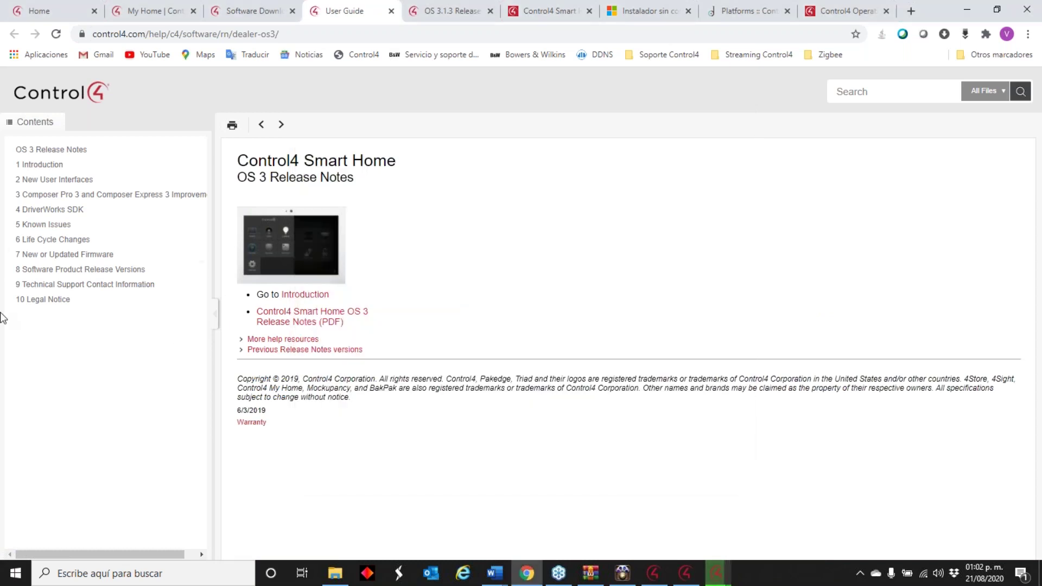
pyautogui.click(968, 10)
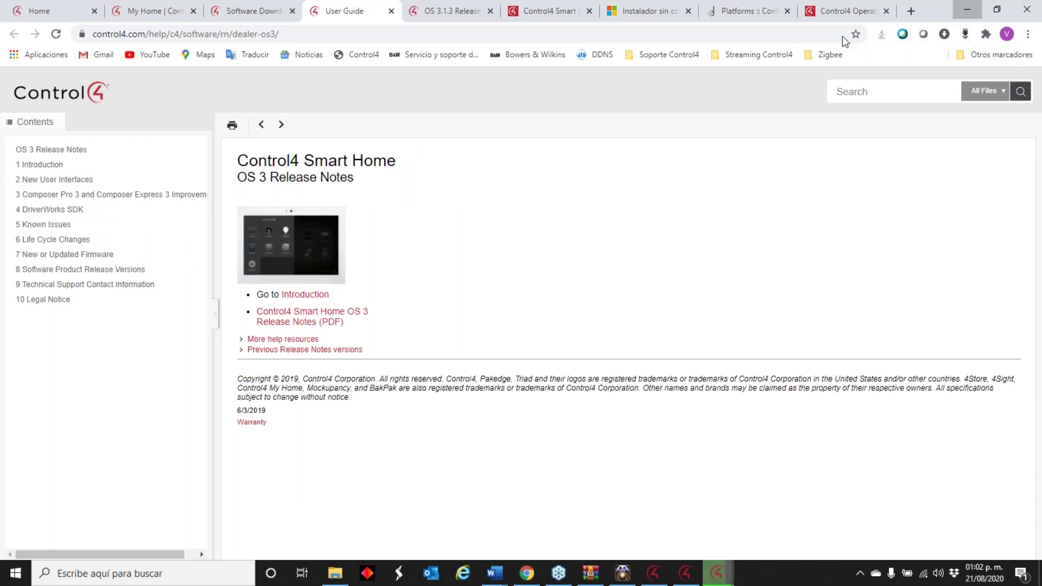
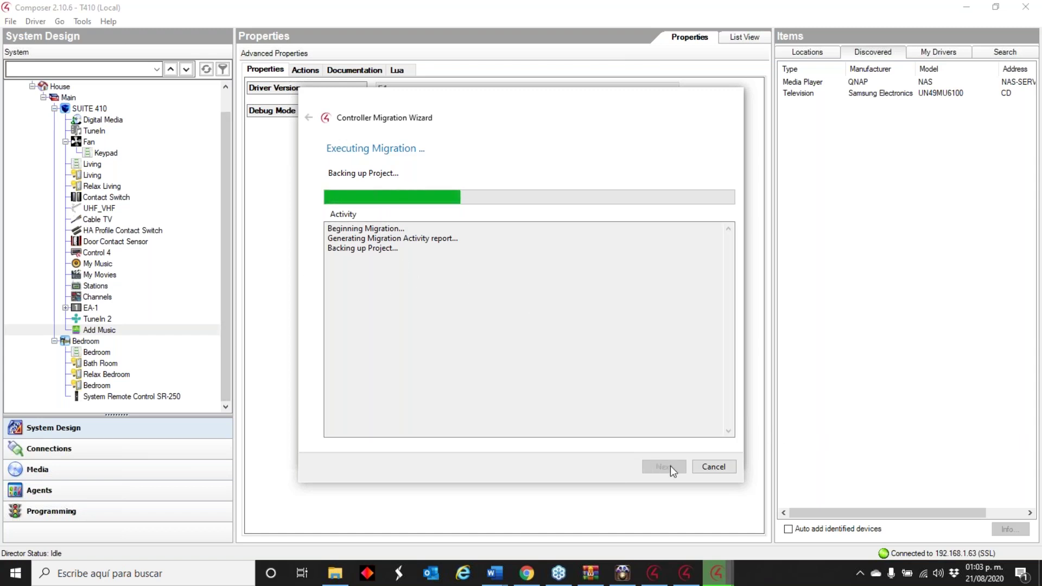
# - Cancel the Controller Migration Wizard, confirm the cancellation and close it
pyautogui.click(714, 467)
pyautogui.click(521, 329)
pyautogui.click(726, 97)
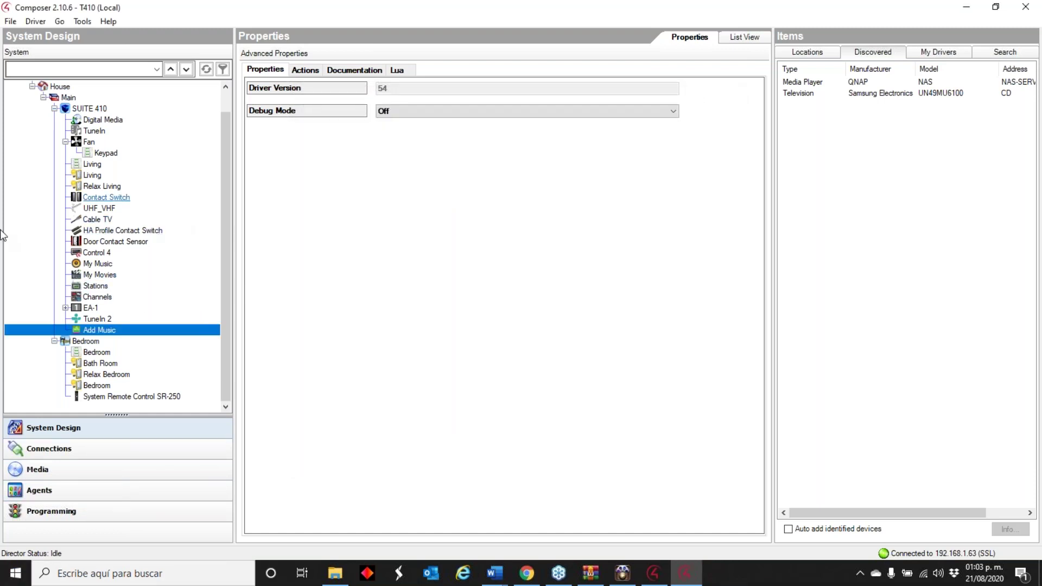
# - Delete the EA-1 controller from the System Design tree and confirm with Sí
pyautogui.click(90, 308)
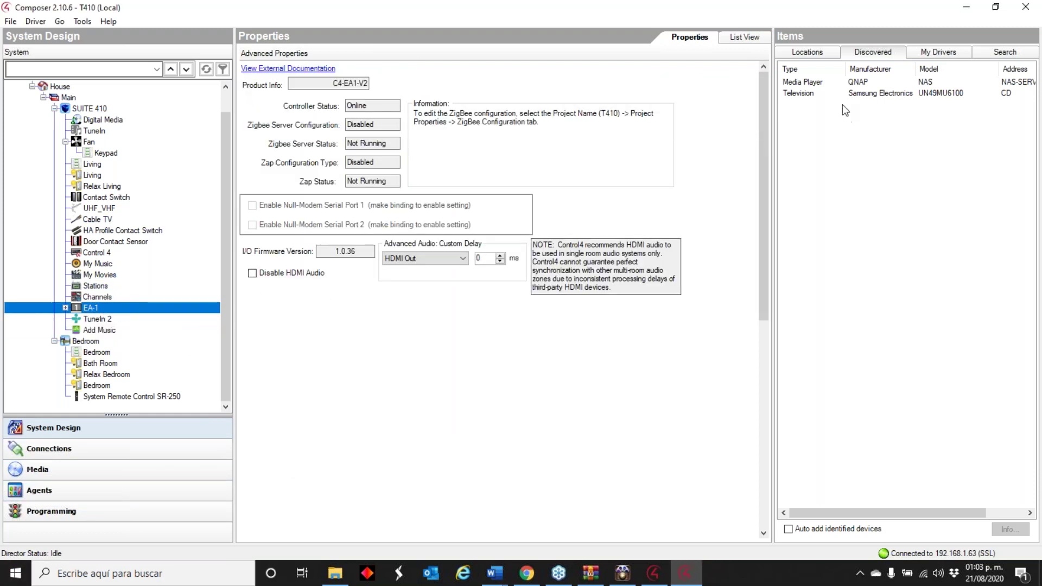
pyautogui.rightClick(93, 308)
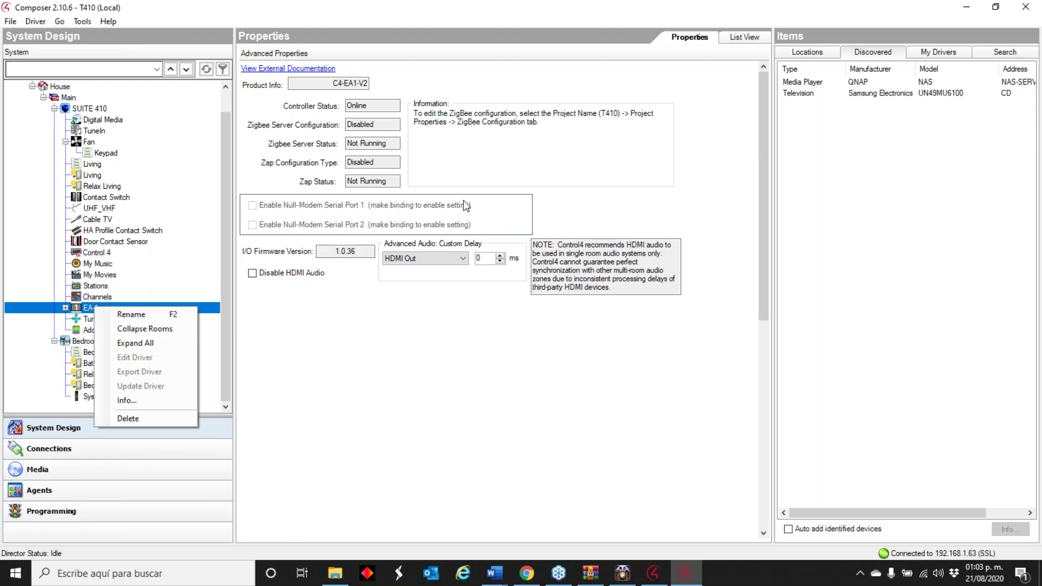
pyautogui.click(451, 407)
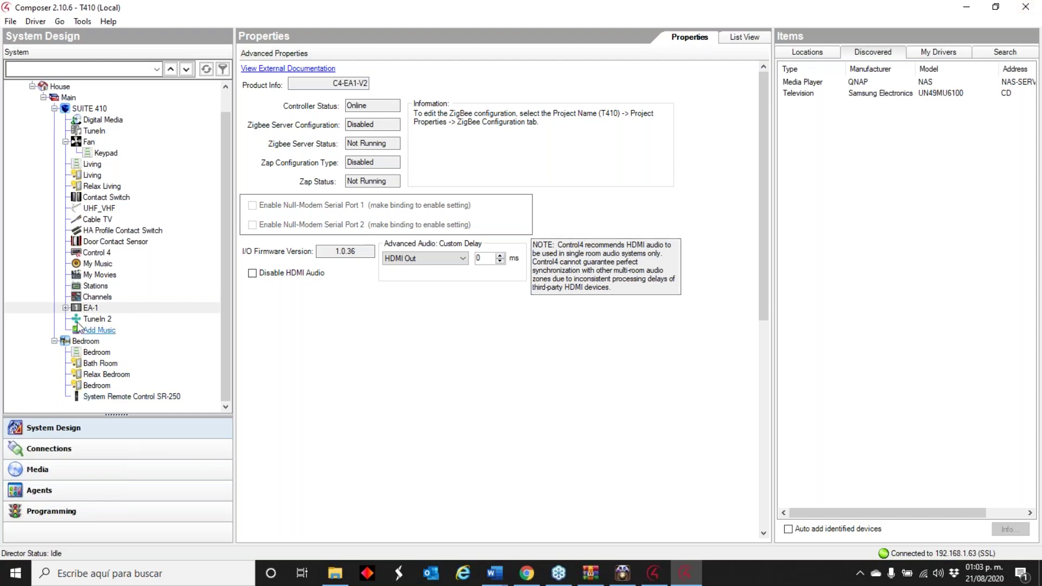
pyautogui.rightClick(88, 308)
pyautogui.click(118, 422)
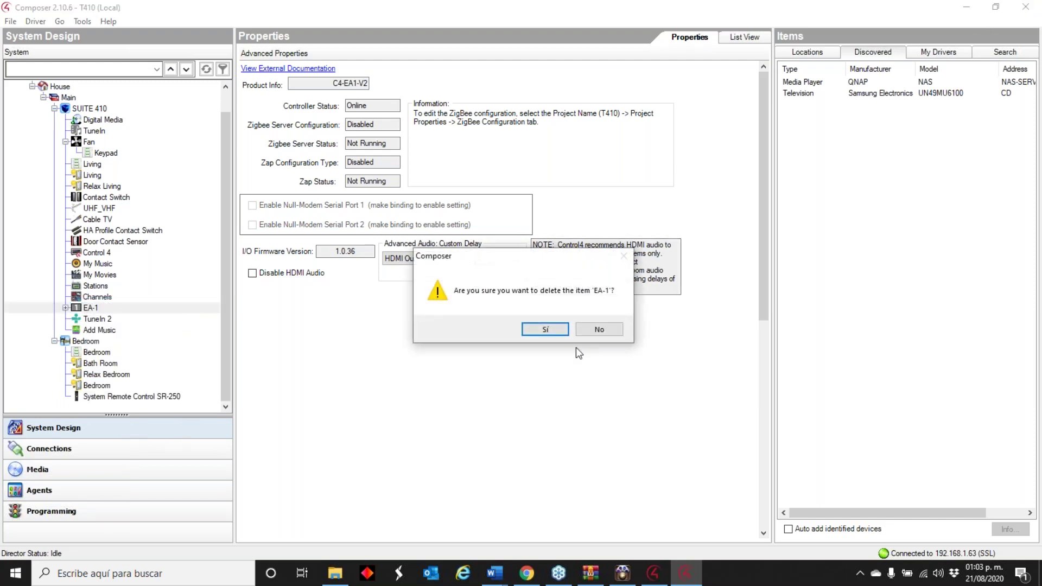
pyautogui.click(545, 330)
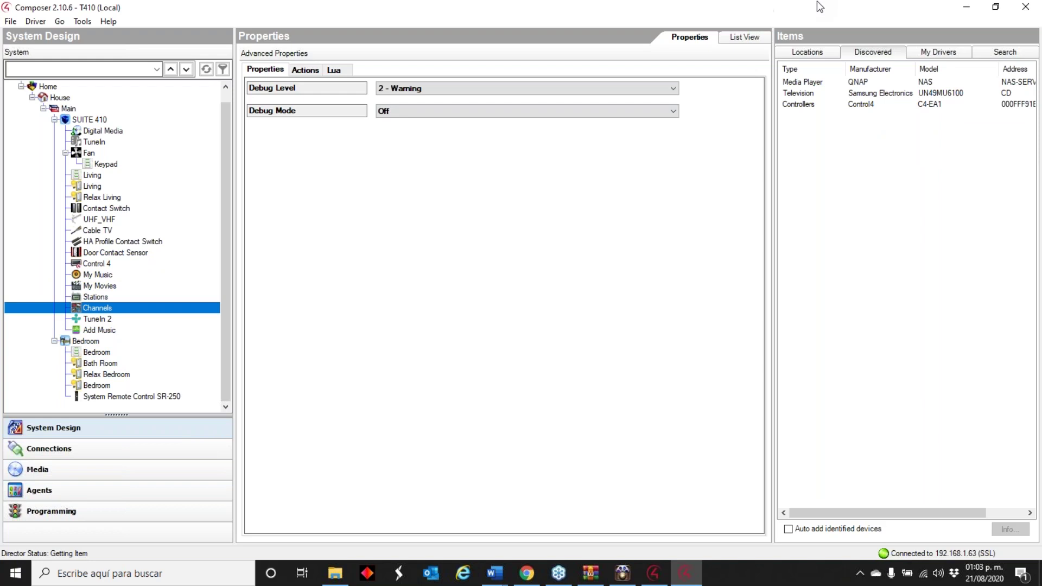
pyautogui.click(10, 21)
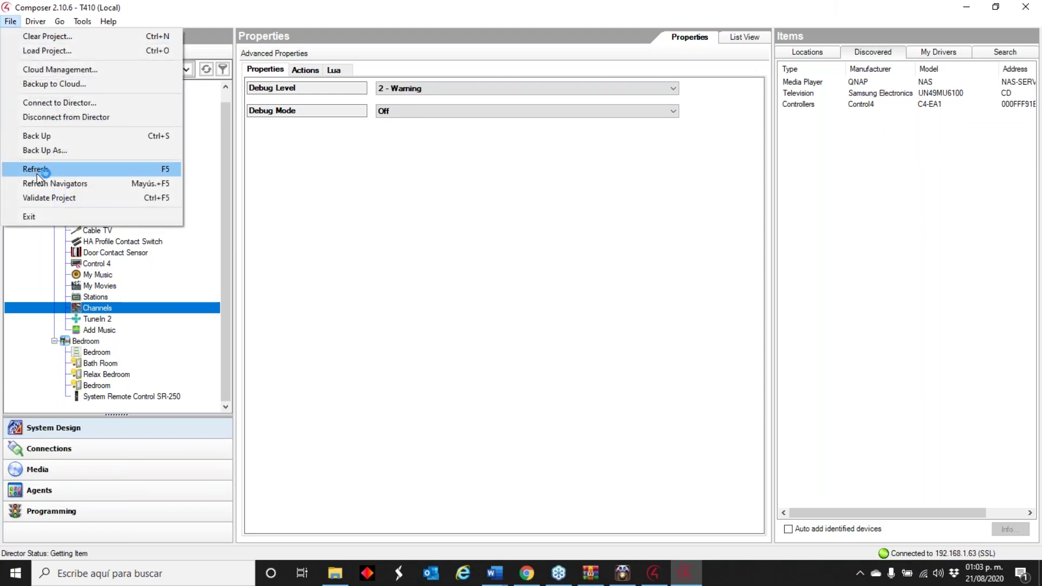
# - Back up the project as T410v2.10.c4p in Descargas, including project data and personal information
pyautogui.click(60, 151)
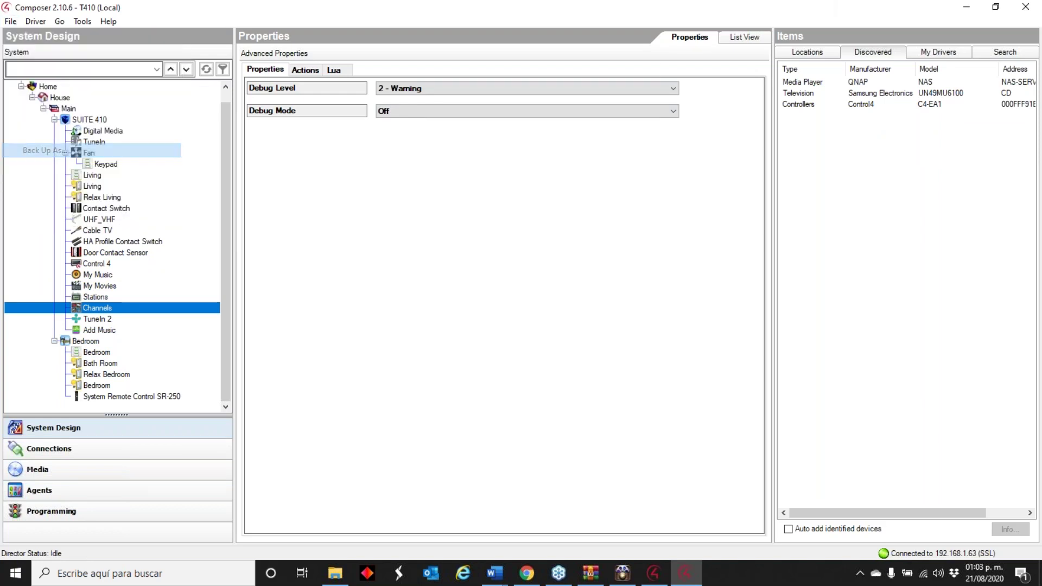
pyautogui.click(166, 309)
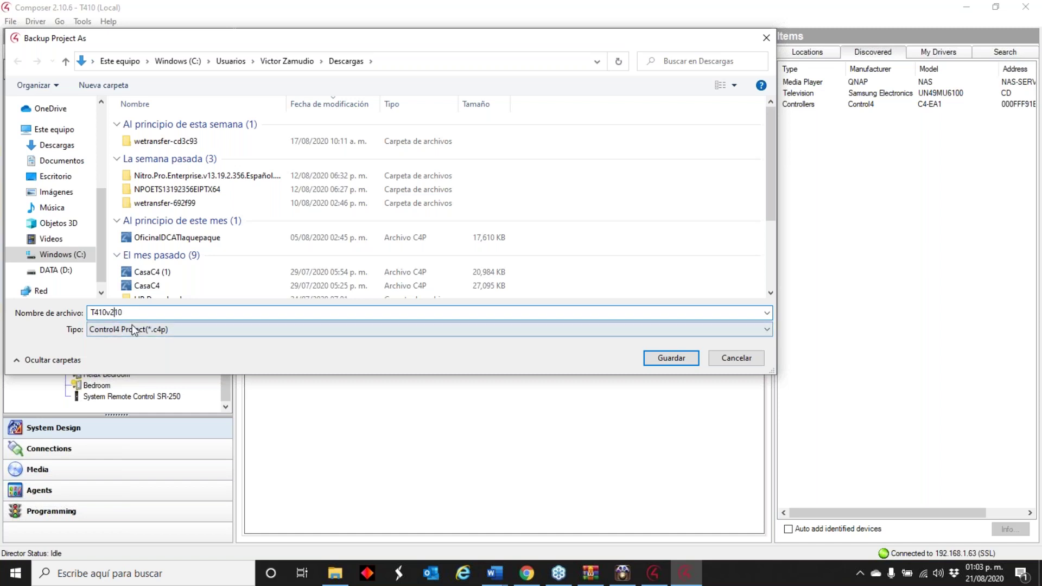
pyautogui.click(670, 358)
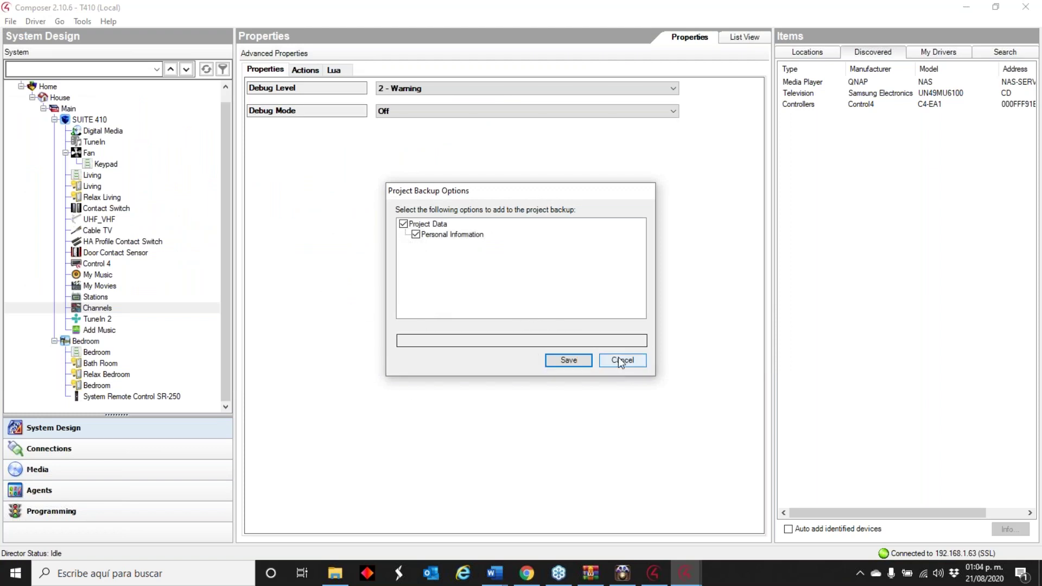
pyautogui.click(575, 362)
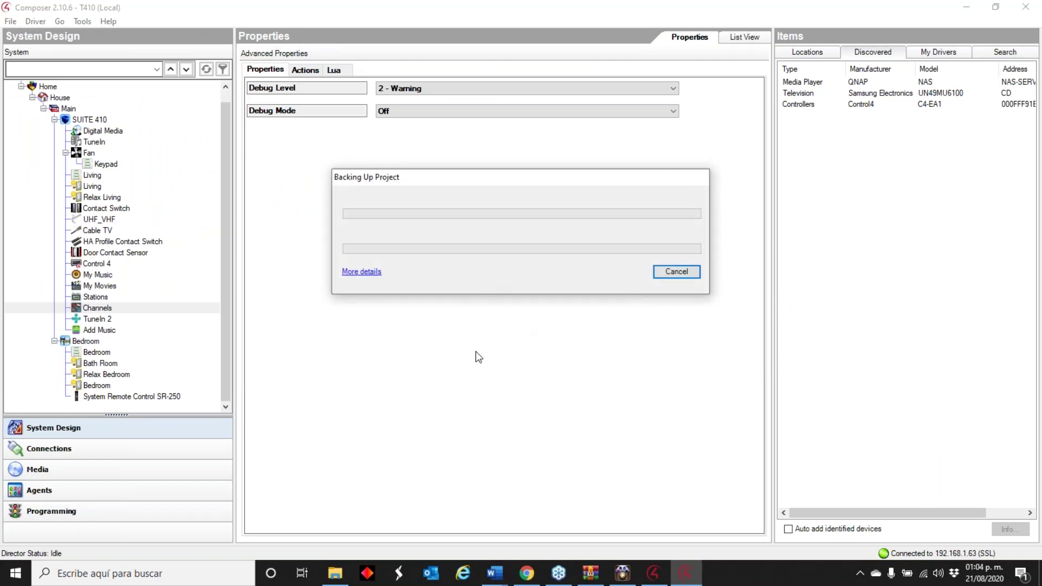
# - Dismiss the Windows search panel and close Composer Pro
pyautogui.click(160, 575)
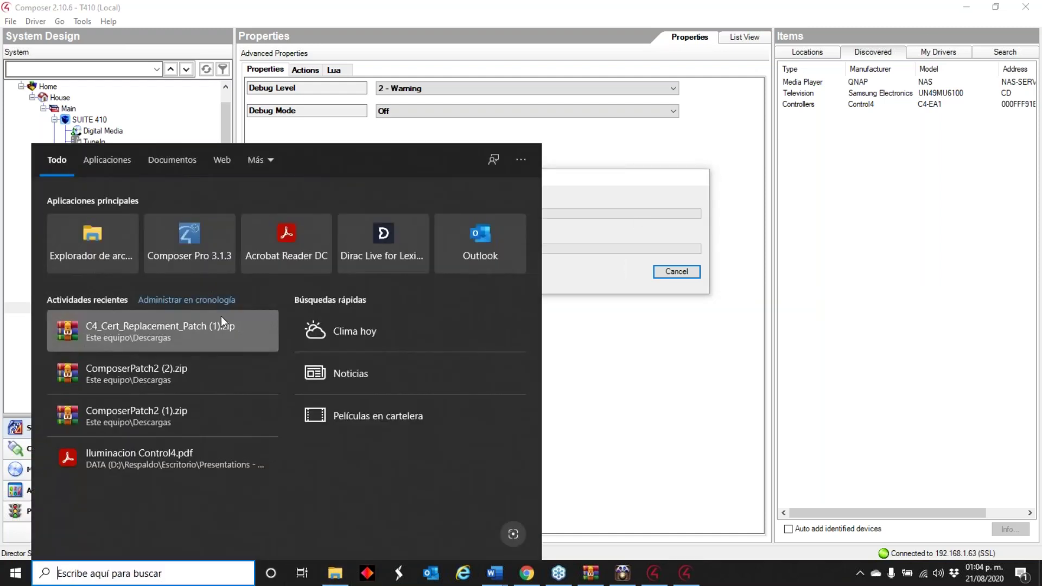
pyautogui.click(631, 402)
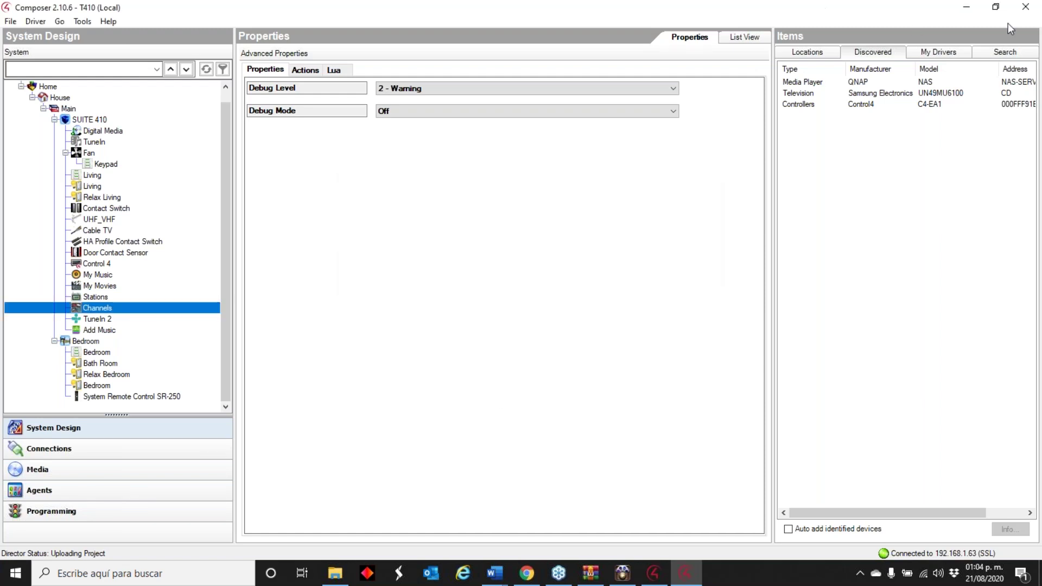
pyautogui.click(1025, 6)
# - Close Composer without another backup, relaunch Composer 2.10.6 on Local System and refresh the directors list
pyautogui.click(564, 328)
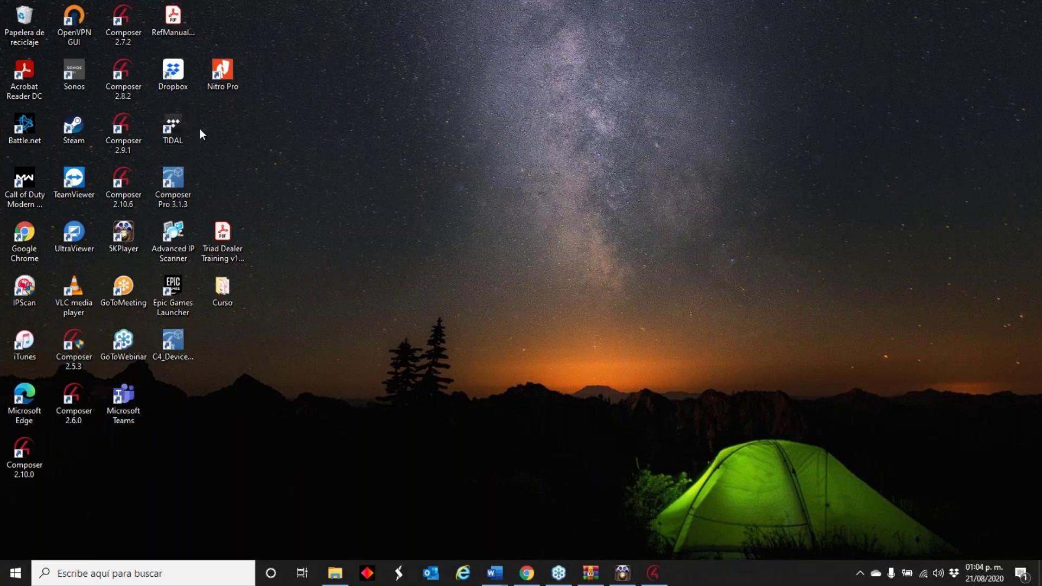
pyautogui.doubleClick(117, 182)
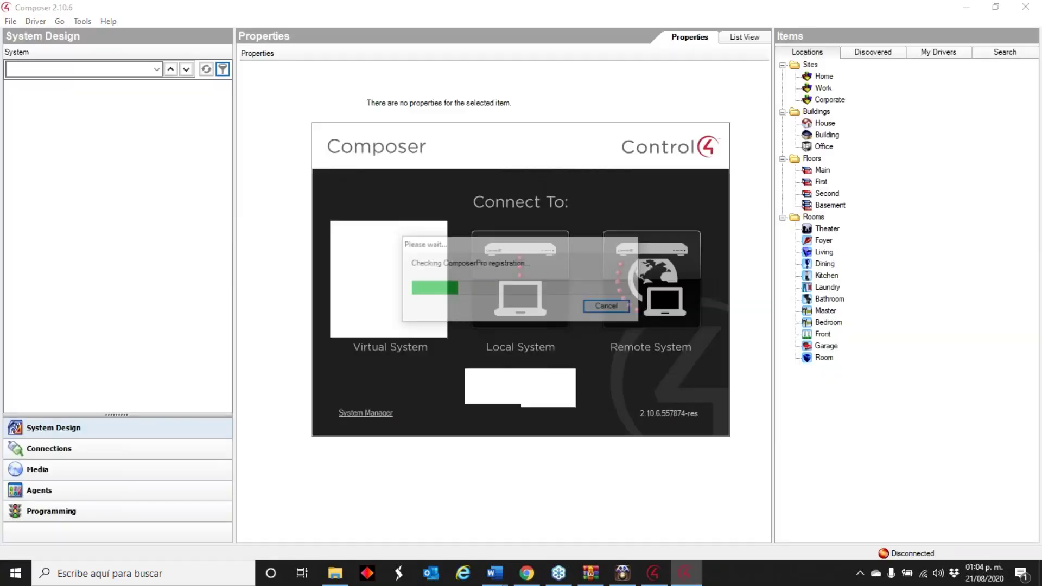
pyautogui.click(540, 287)
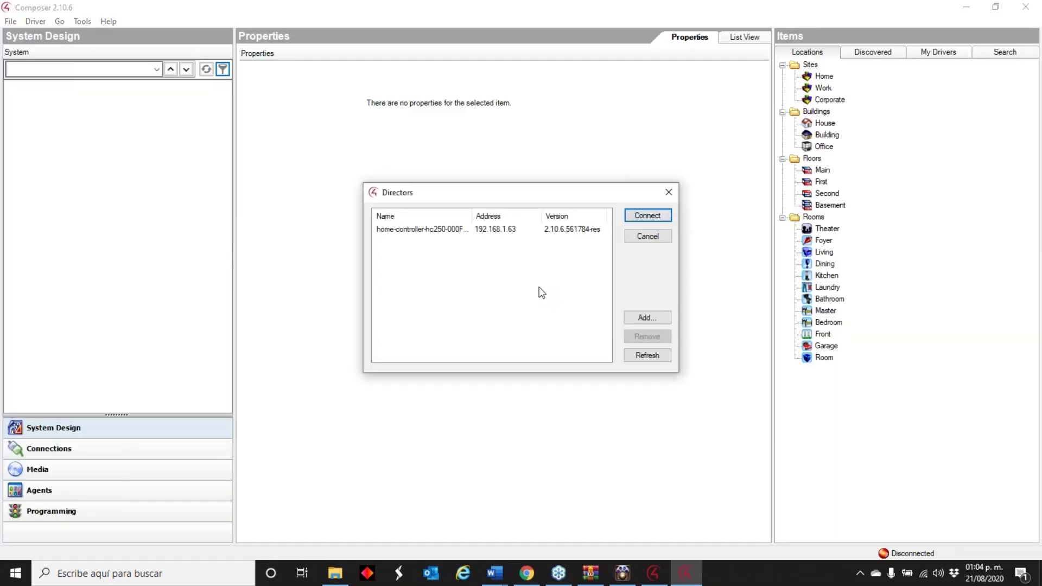
pyautogui.click(654, 356)
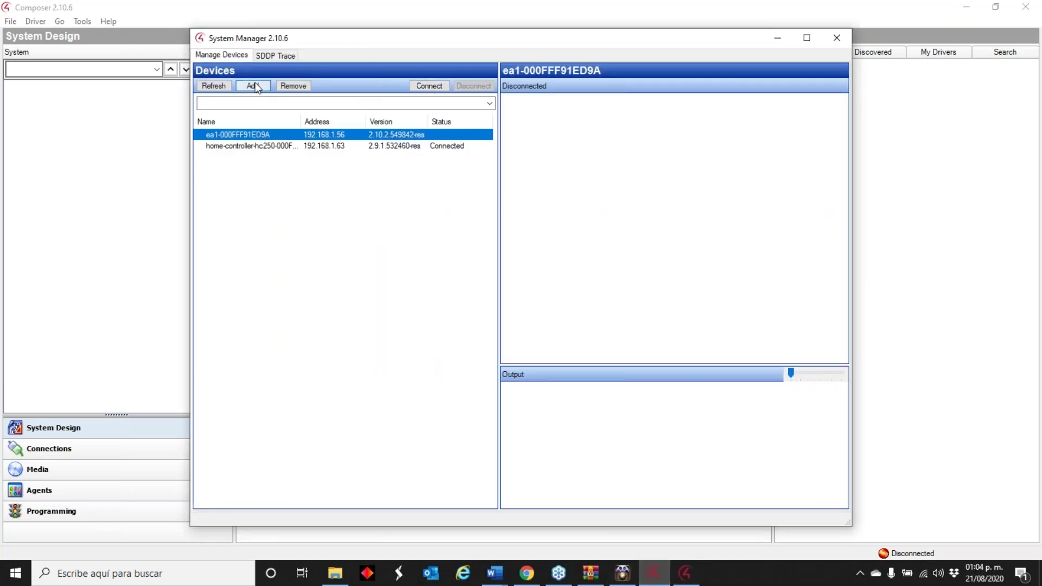
pyautogui.click(289, 85)
# - In System Manager, disconnect from the home controller and connect to ea1
pyautogui.click(592, 330)
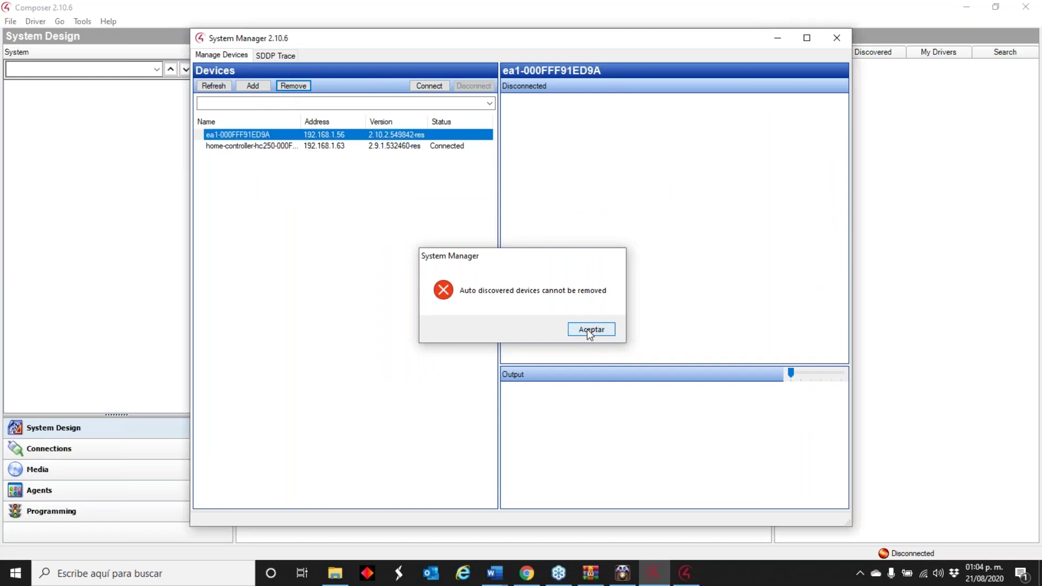
pyautogui.click(422, 146)
pyautogui.click(482, 86)
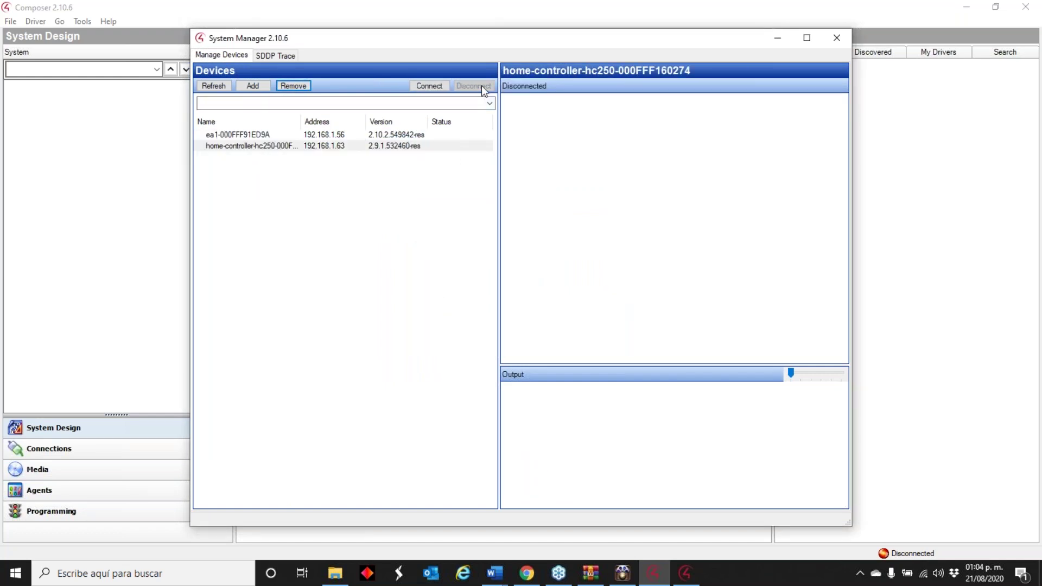
pyautogui.click(296, 135)
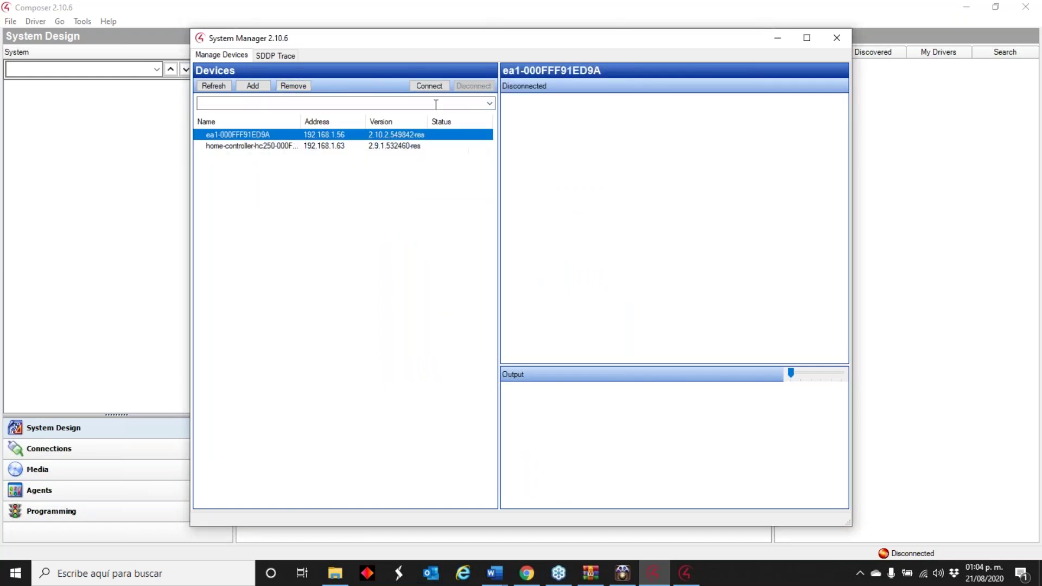
pyautogui.click(439, 87)
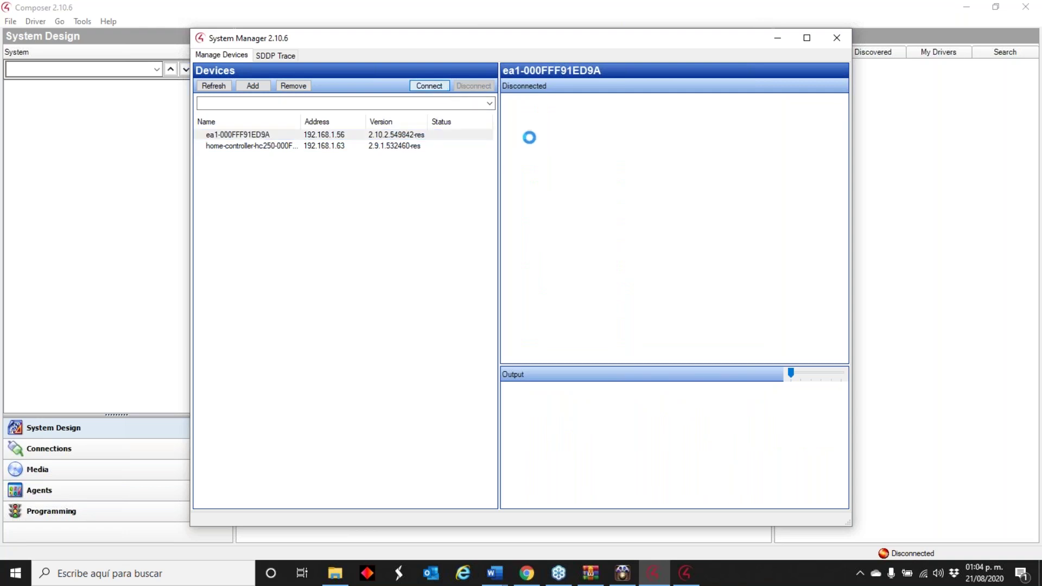
# - Enable the disabled director service on ea1's Status tab
pyautogui.click(132, 226)
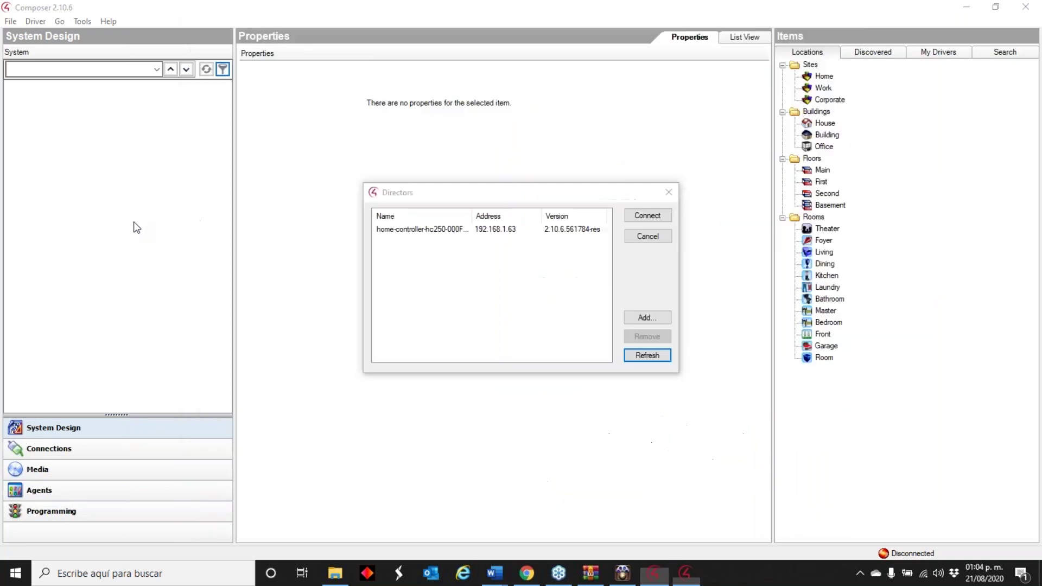
pyautogui.click(649, 353)
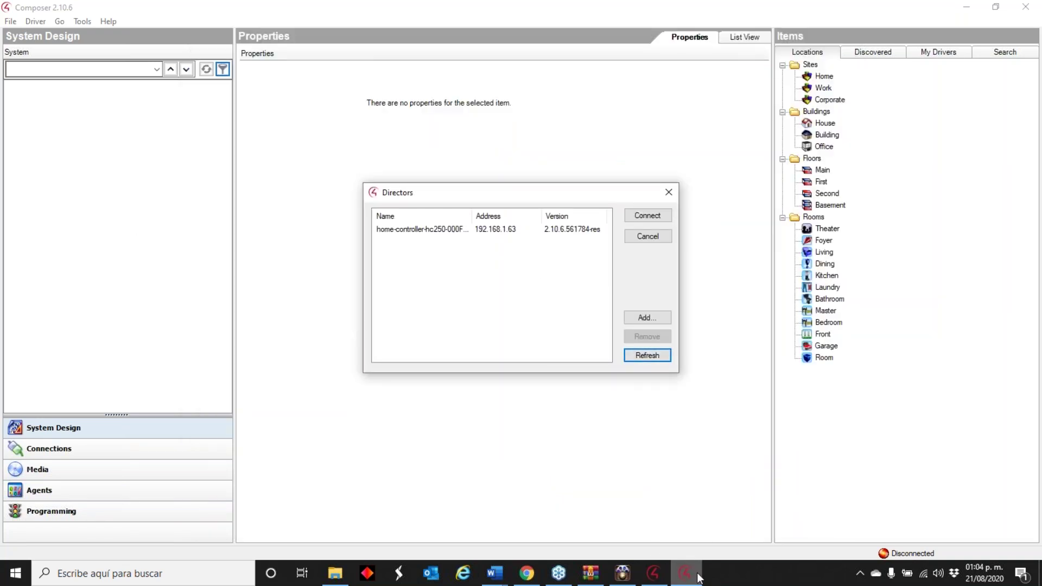
pyautogui.click(716, 581)
pyautogui.click(649, 576)
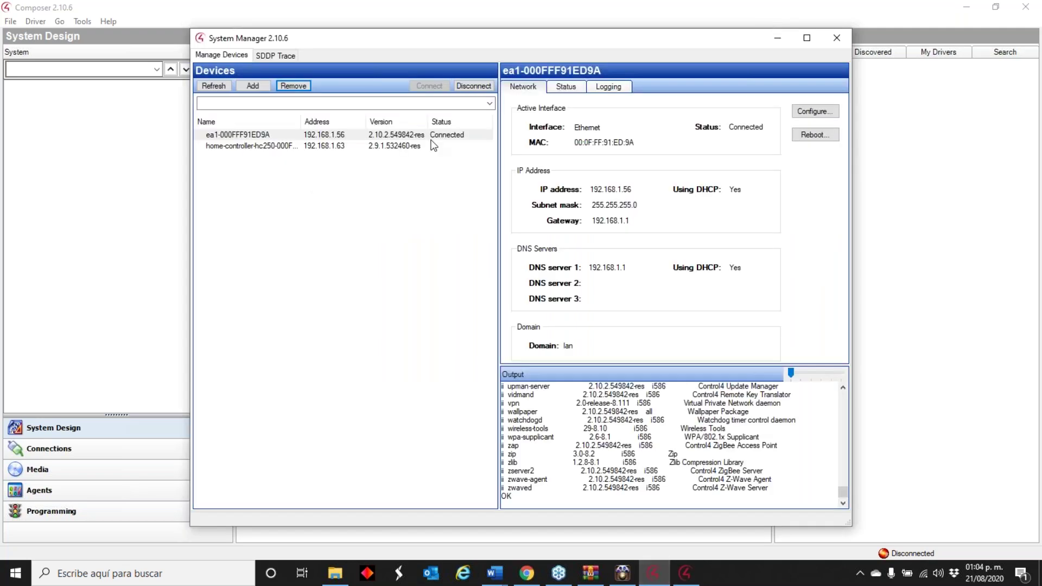
pyautogui.click(566, 87)
pyautogui.click(532, 226)
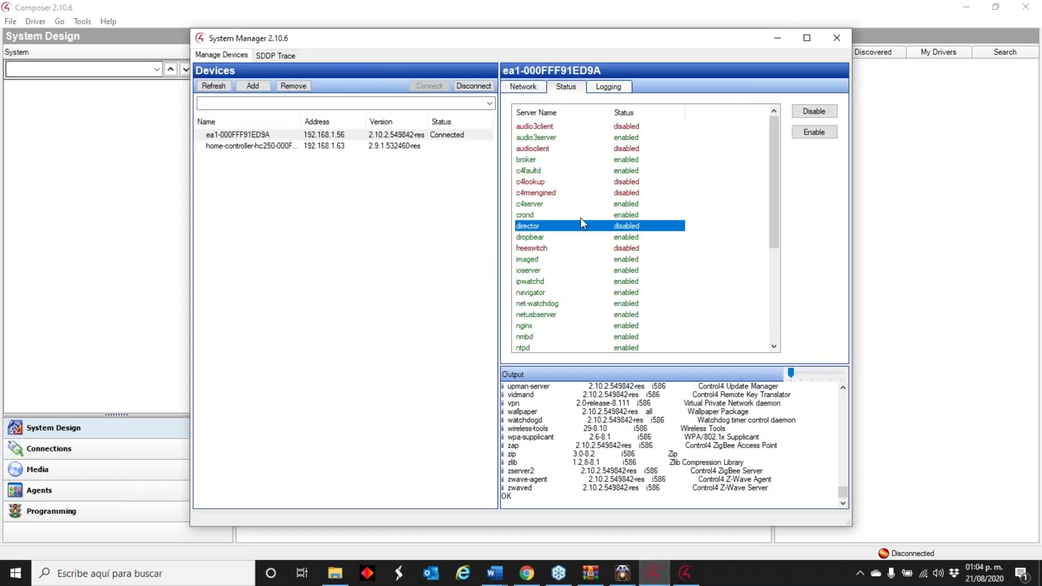
pyautogui.click(811, 133)
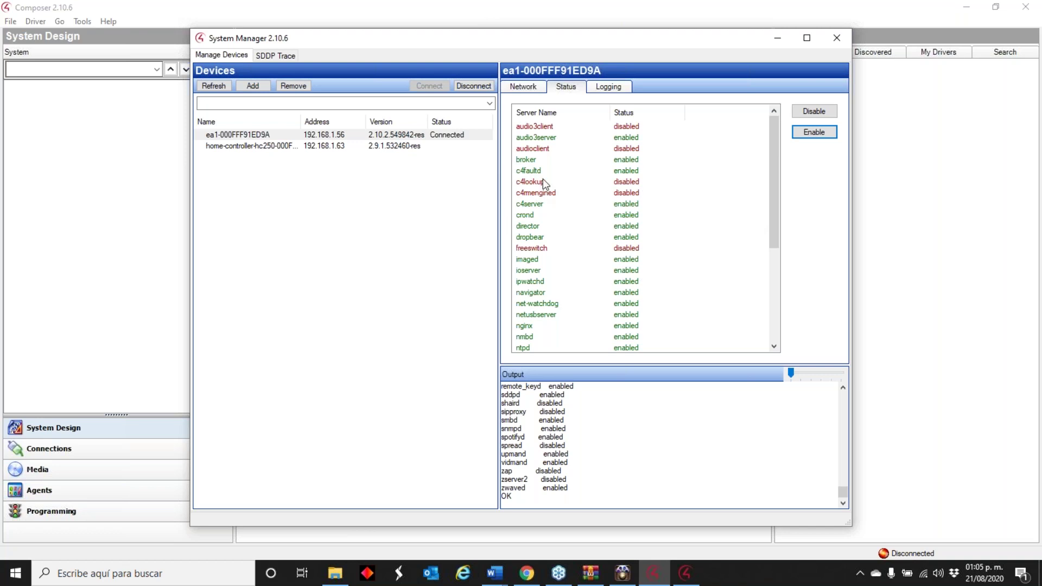
pyautogui.moveTo(777, 207); pyautogui.dragTo(793, 278)
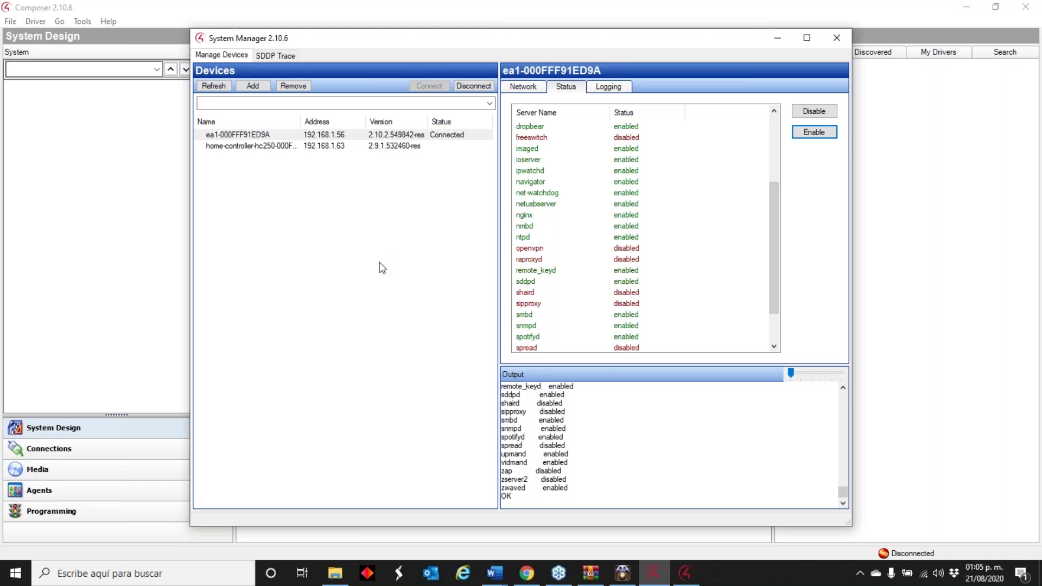
pyautogui.scroll(2, 589, 240)
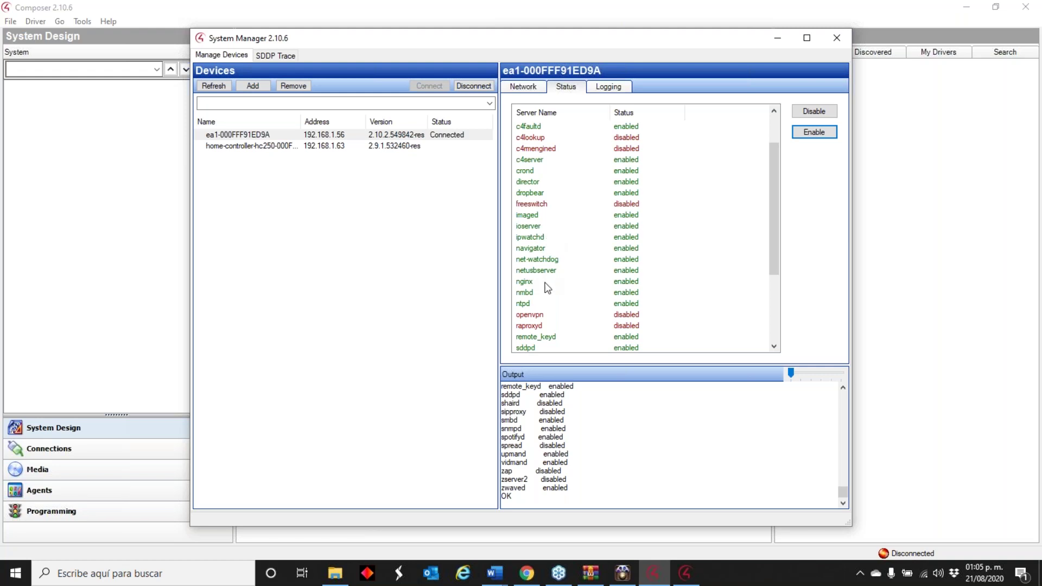
# - Connect Composer to the ea1 director at 192.168.1.56
pyautogui.click(788, 41)
pyautogui.click(466, 243)
pyautogui.click(643, 214)
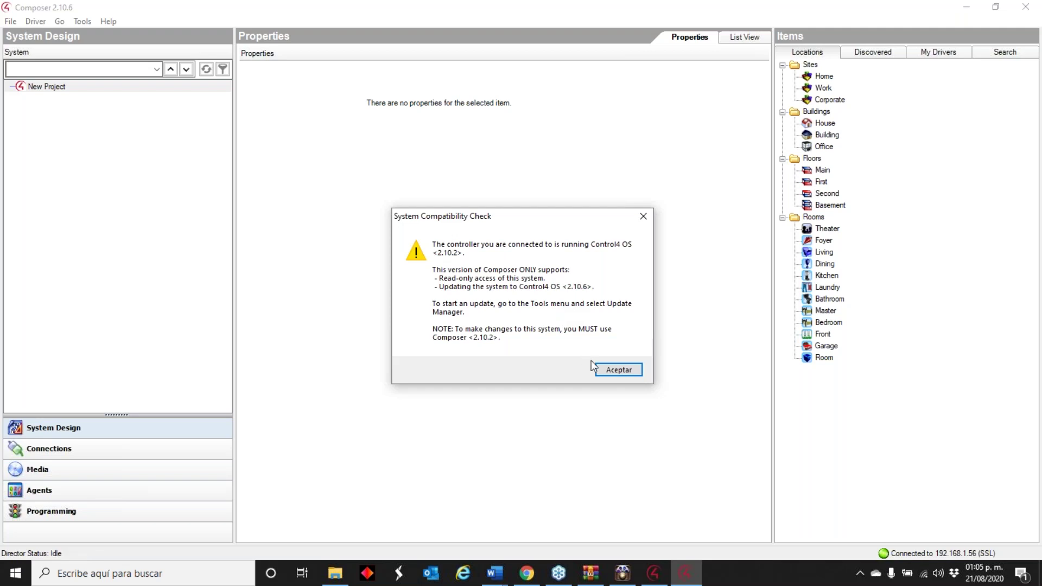
# - Acknowledge the compatibility warning and add the discovered C4-EA1 controller to the project
pyautogui.click(619, 369)
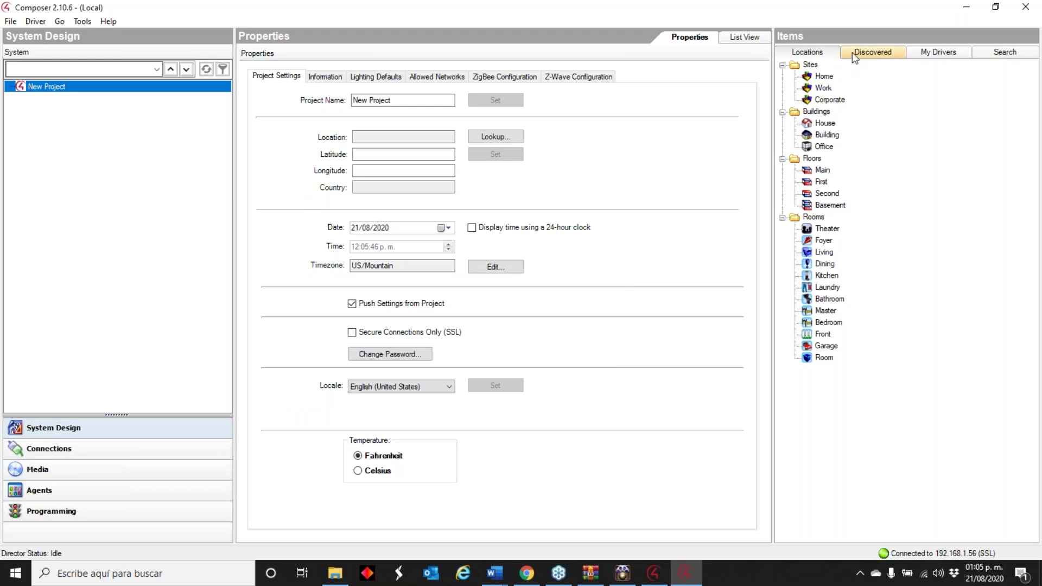
pyautogui.click(882, 52)
pyautogui.click(862, 103)
pyautogui.doubleClick(861, 104)
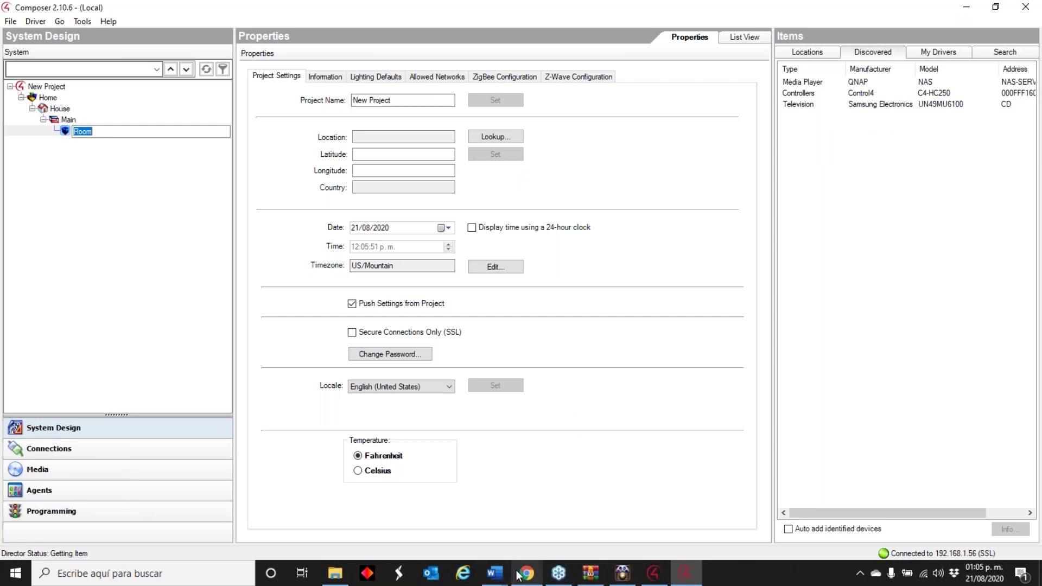
# - In Chrome, open Control4's Software Downloads page and expand the 2.10.6 entry
pyautogui.moveTo(520, 575)
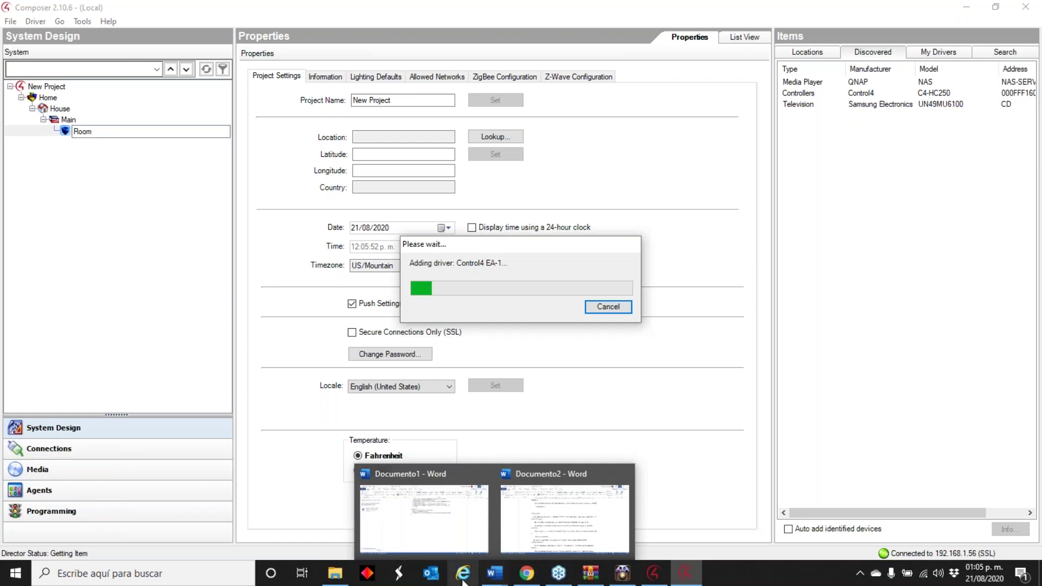
pyautogui.click(520, 580)
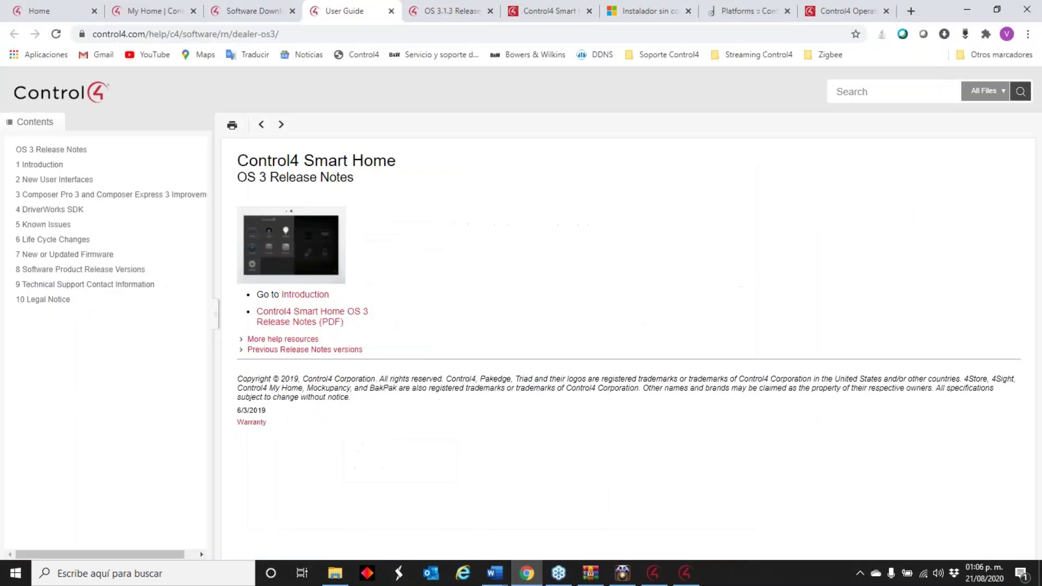
pyautogui.click(254, 11)
pyautogui.scroll(-6, 227, 205)
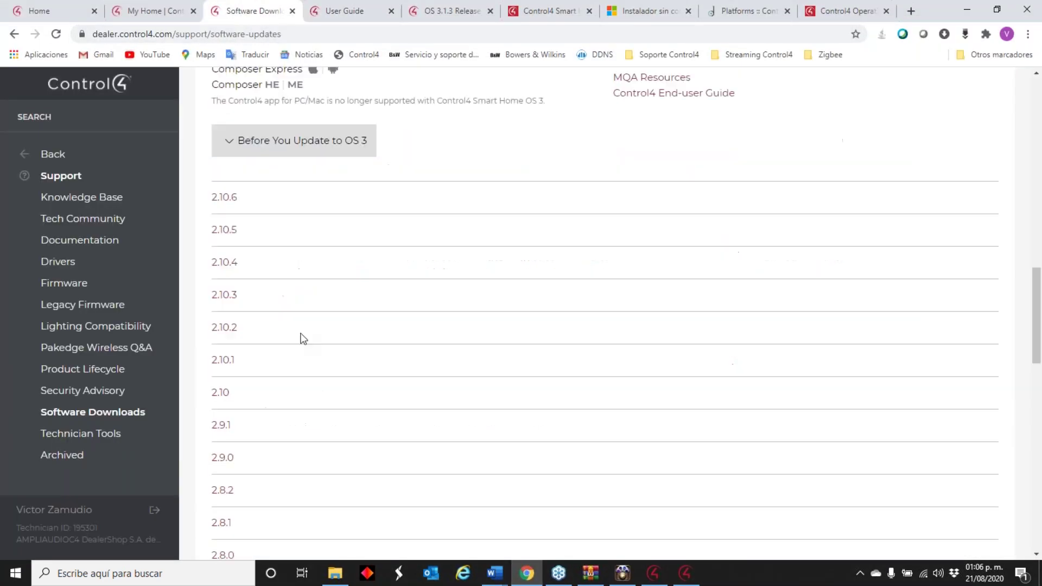
pyautogui.click(227, 202)
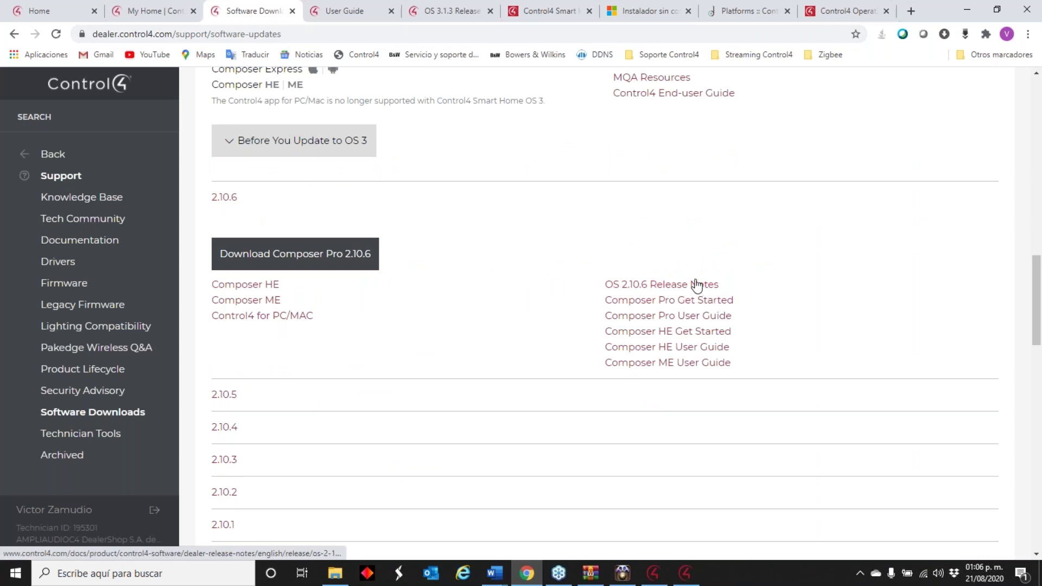
pyautogui.click(694, 284)
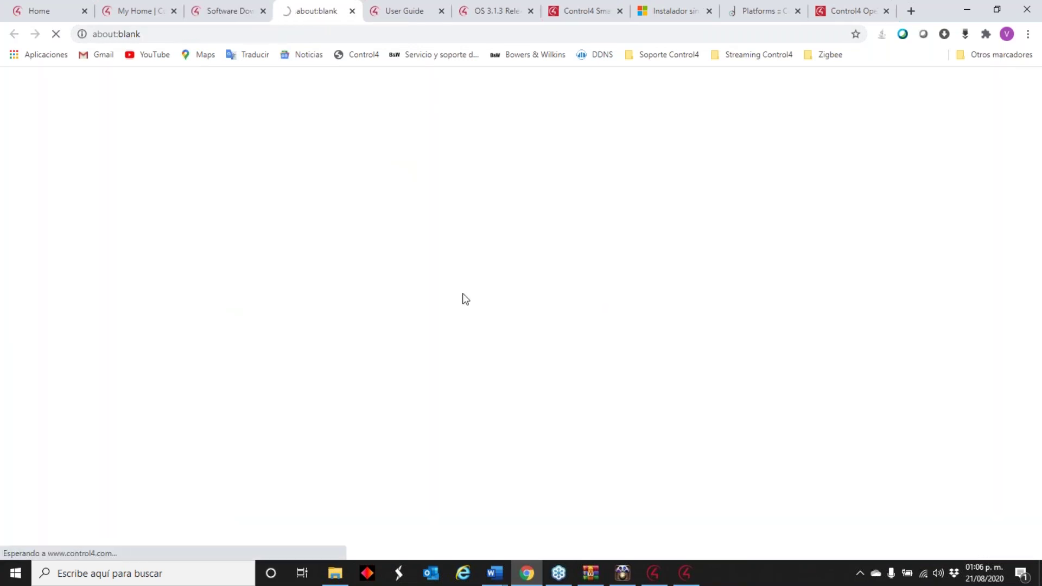
# - Scroll the OS 2.10.6 Release Notes PDF to the Updated Firmware and Software Product Release Versions tables
pyautogui.scroll(-15, 557, 299)
pyautogui.scroll(-20, 563, 318)
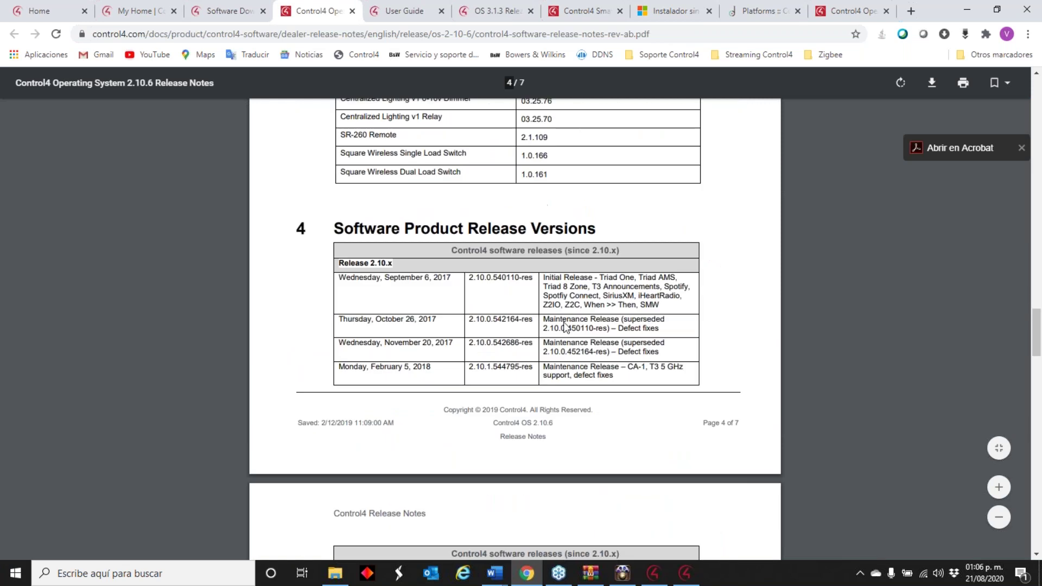
pyautogui.scroll(-10, 564, 325)
pyautogui.scroll(-7, 566, 324)
pyautogui.scroll(10, 565, 325)
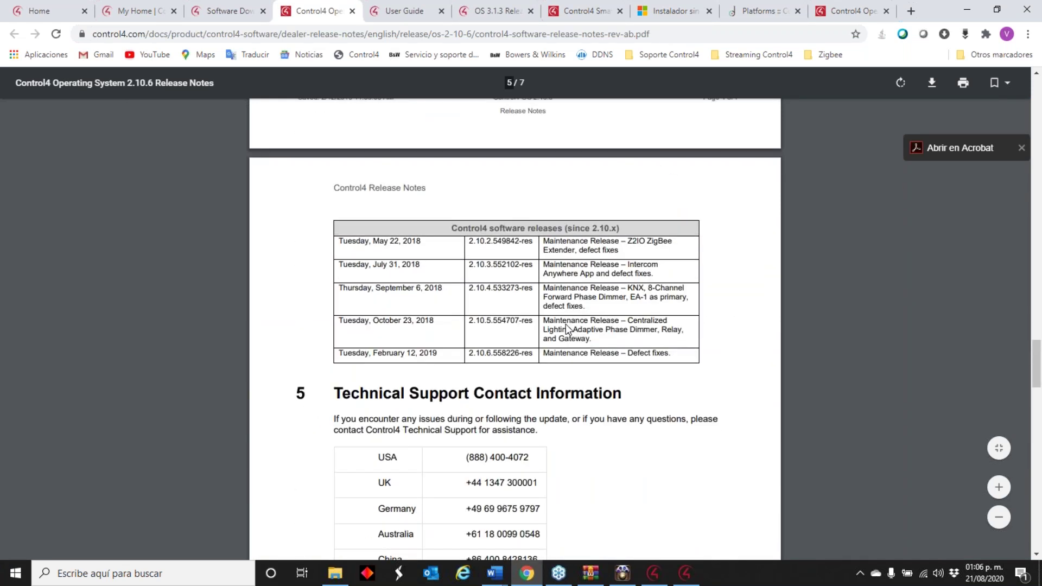
pyautogui.scroll(7, 568, 324)
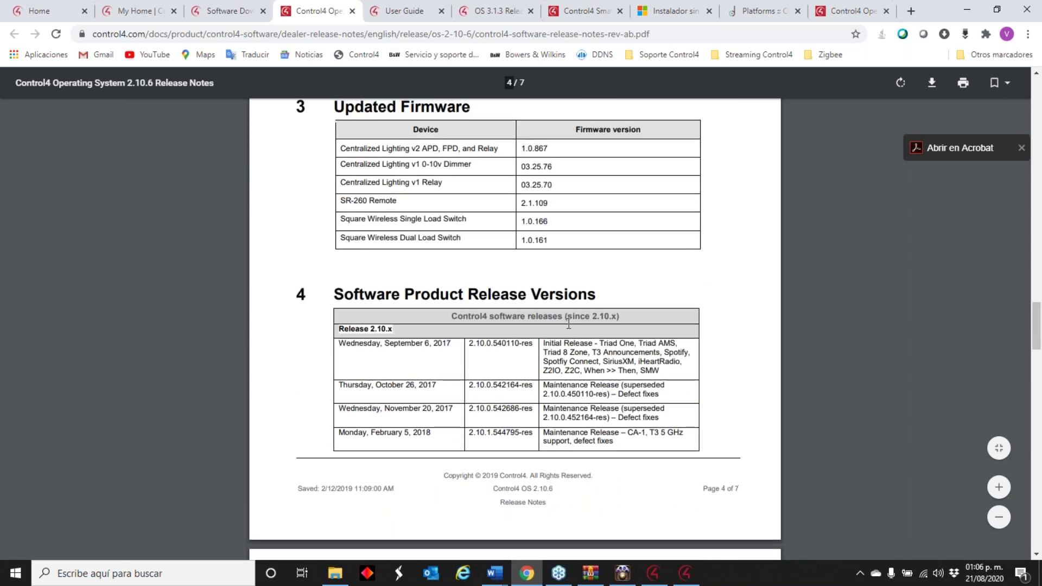
pyautogui.scroll(4, 568, 324)
pyautogui.scroll(3, 569, 324)
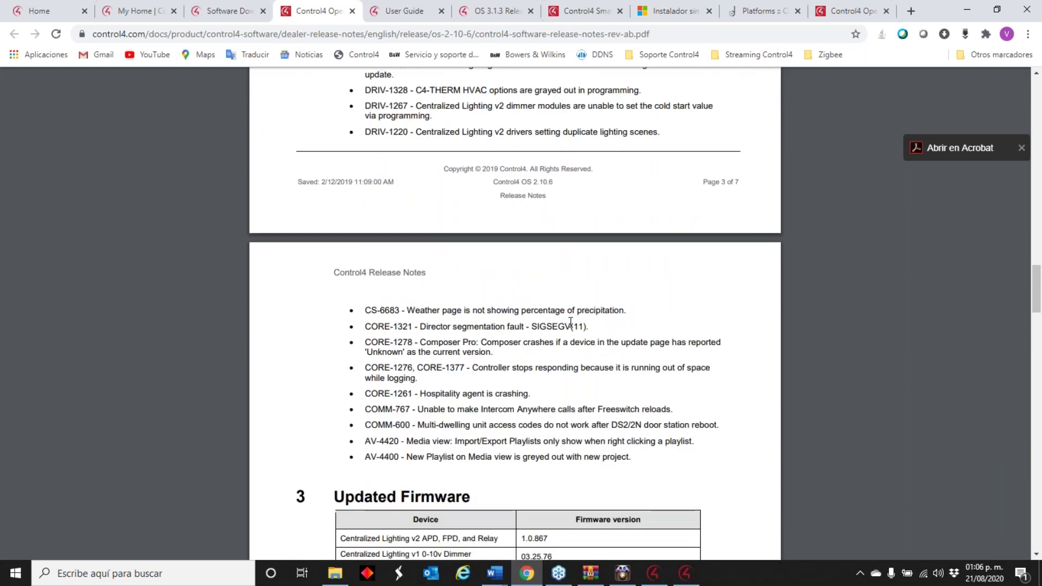
pyautogui.scroll(-4, 575, 320)
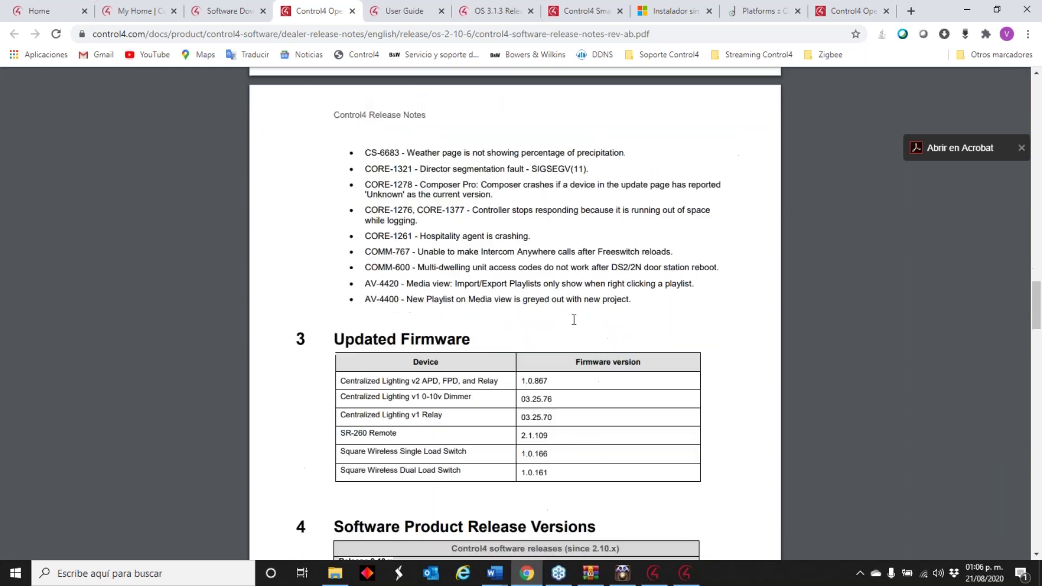
# - Load the T410v2.10 project in Composer without backing up the current one
pyautogui.click(958, 12)
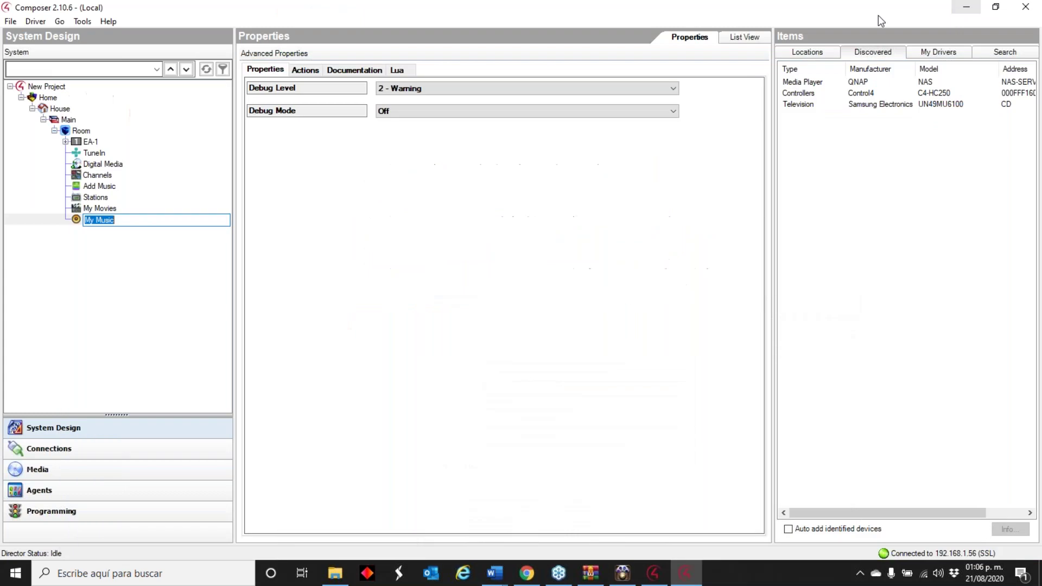
pyautogui.click(10, 22)
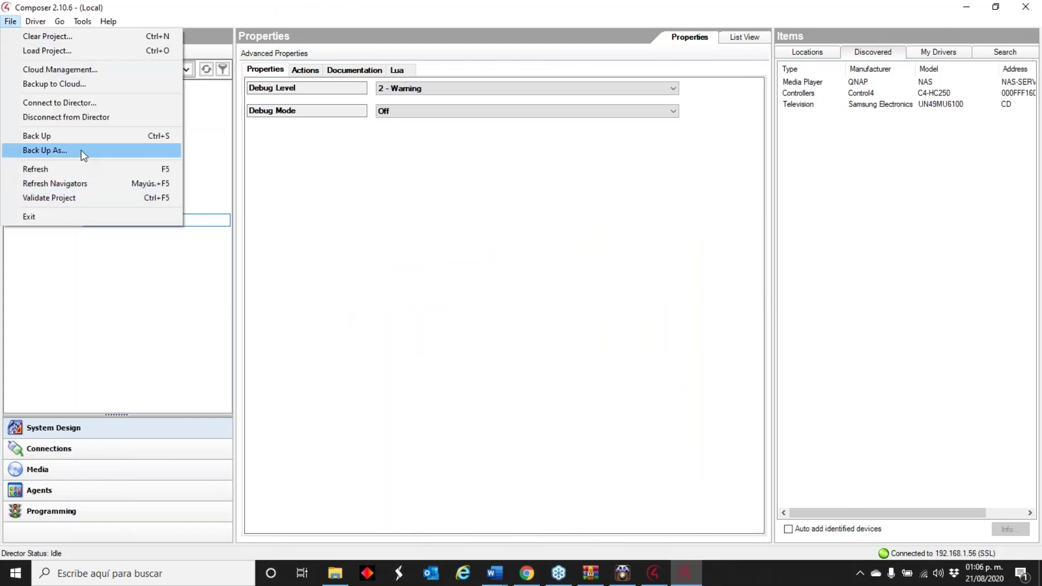
pyautogui.click(111, 302)
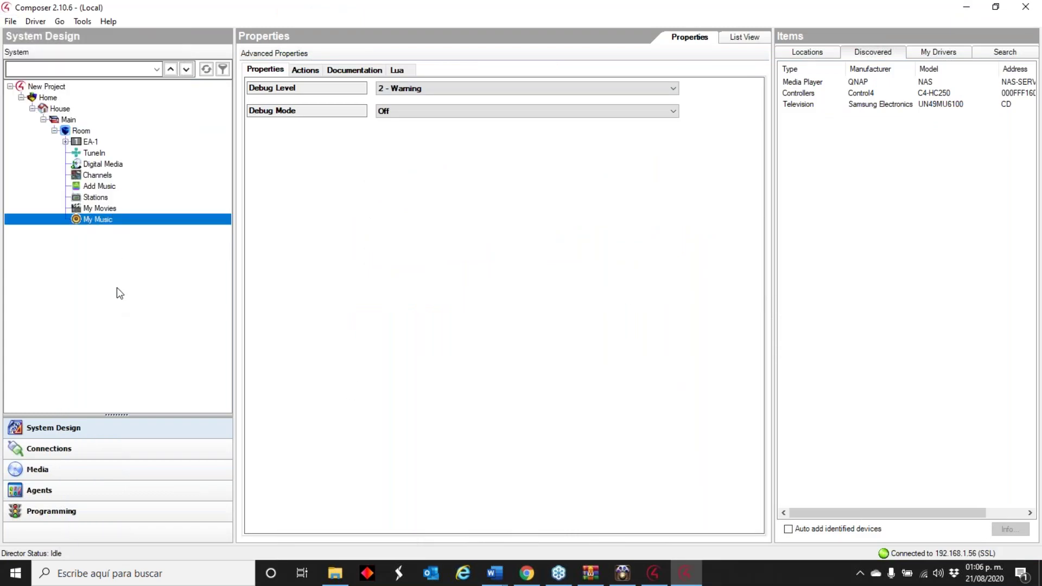
pyautogui.click(14, 21)
pyautogui.click(53, 49)
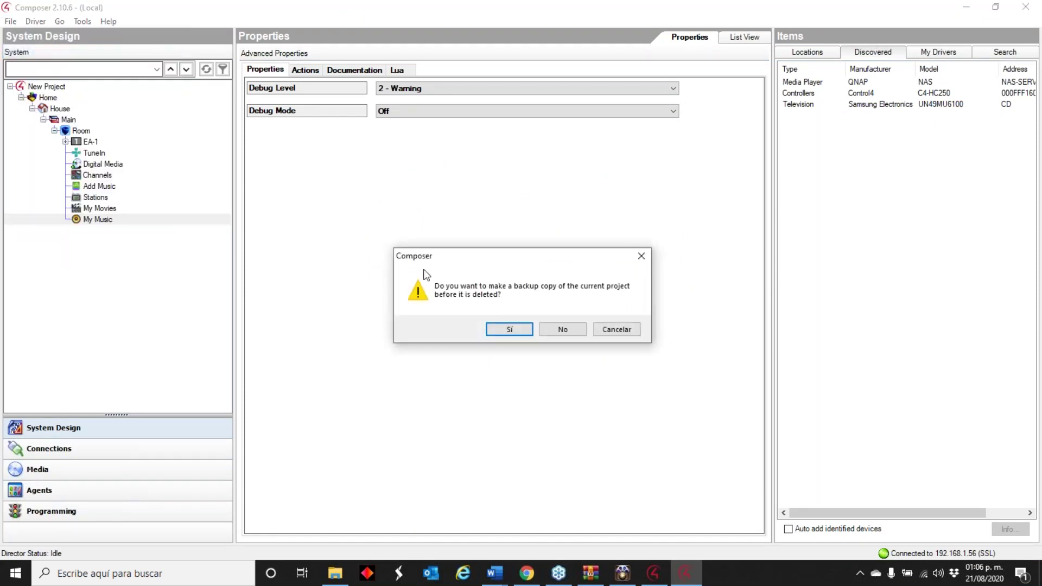
pyautogui.click(563, 328)
pyautogui.click(211, 142)
pyautogui.click(682, 357)
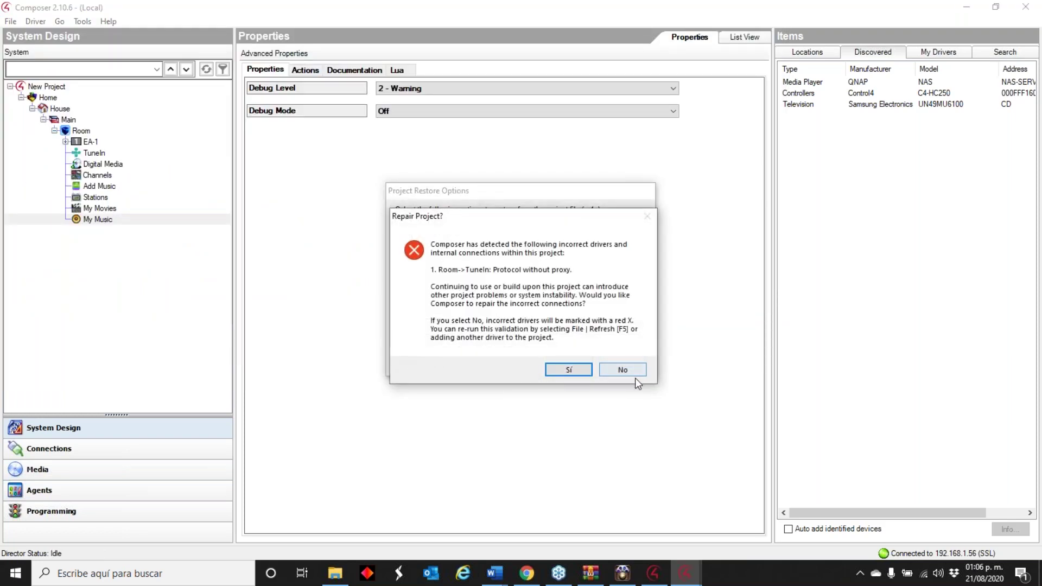
# - Agree to repair the incorrect drivers, skip the pre-repair backup and cancel Restore
pyautogui.click(580, 373)
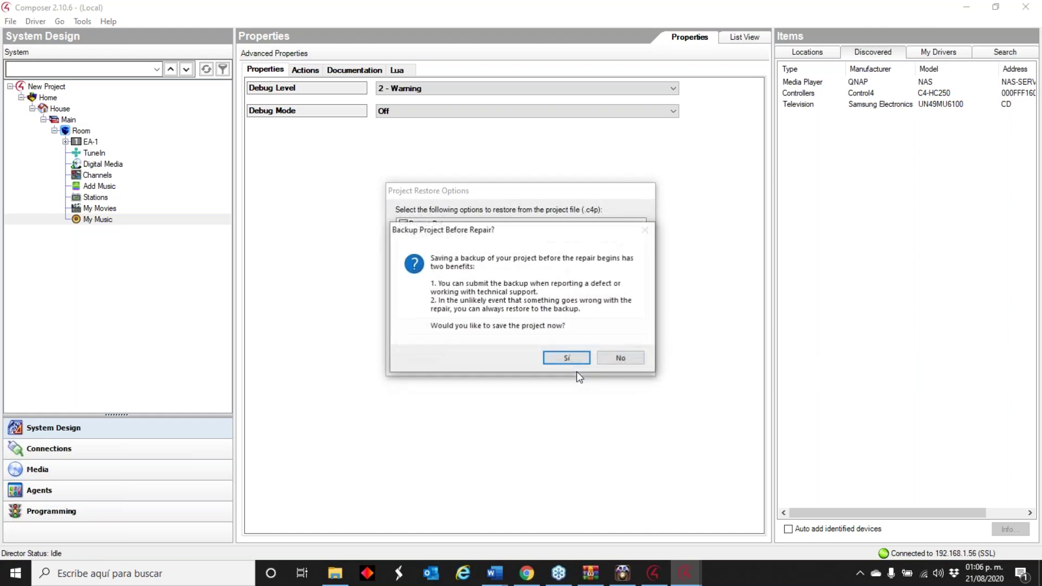
pyautogui.click(576, 359)
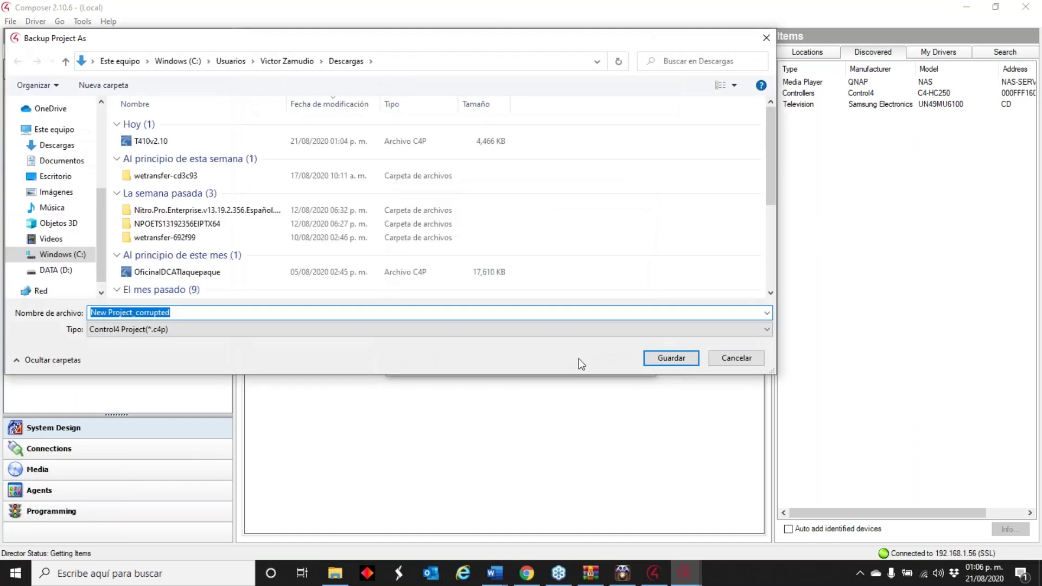
pyautogui.click(720, 360)
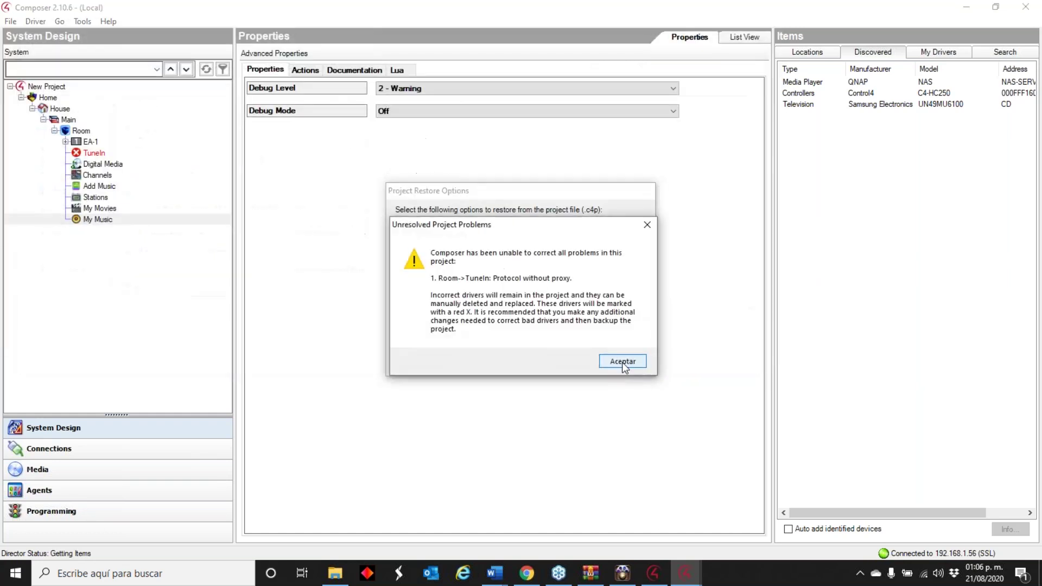
pyautogui.click(622, 363)
pyautogui.click(630, 373)
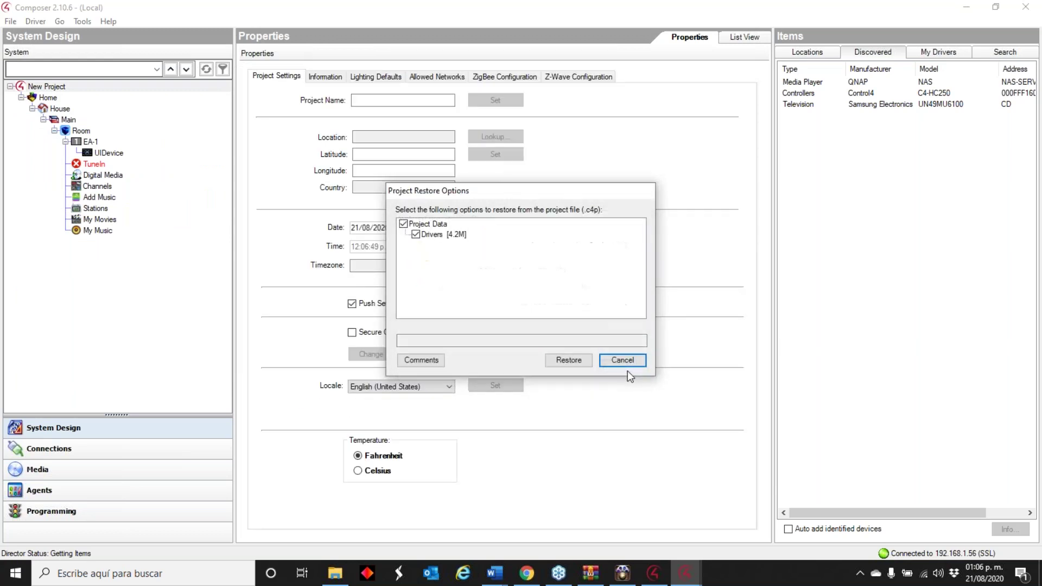
pyautogui.click(630, 363)
# - Delete the broken TuneIn driver from the project tree, confirming with Sí
pyautogui.rightClick(94, 163)
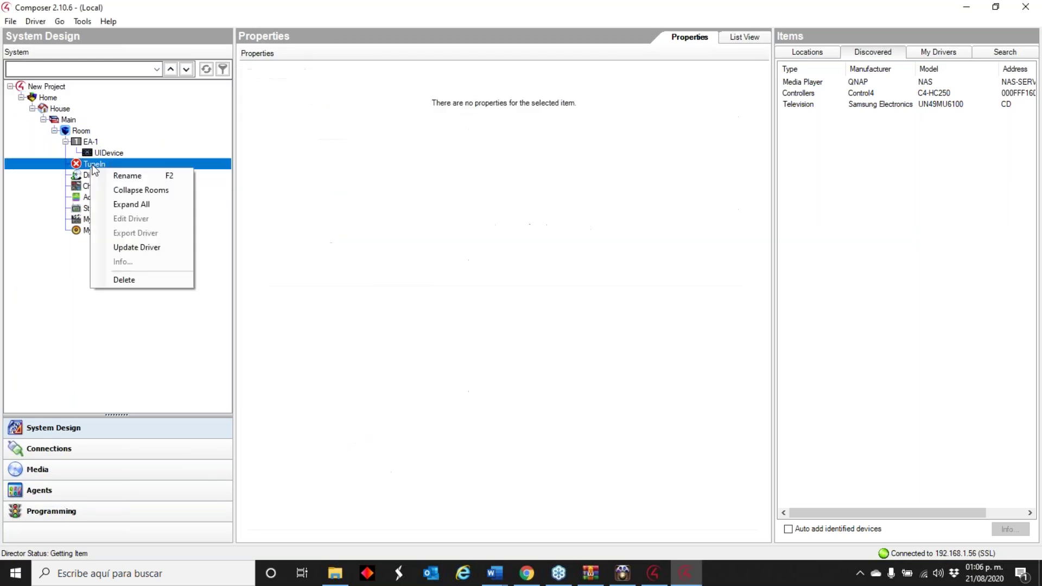
pyautogui.click(147, 279)
pyautogui.click(550, 329)
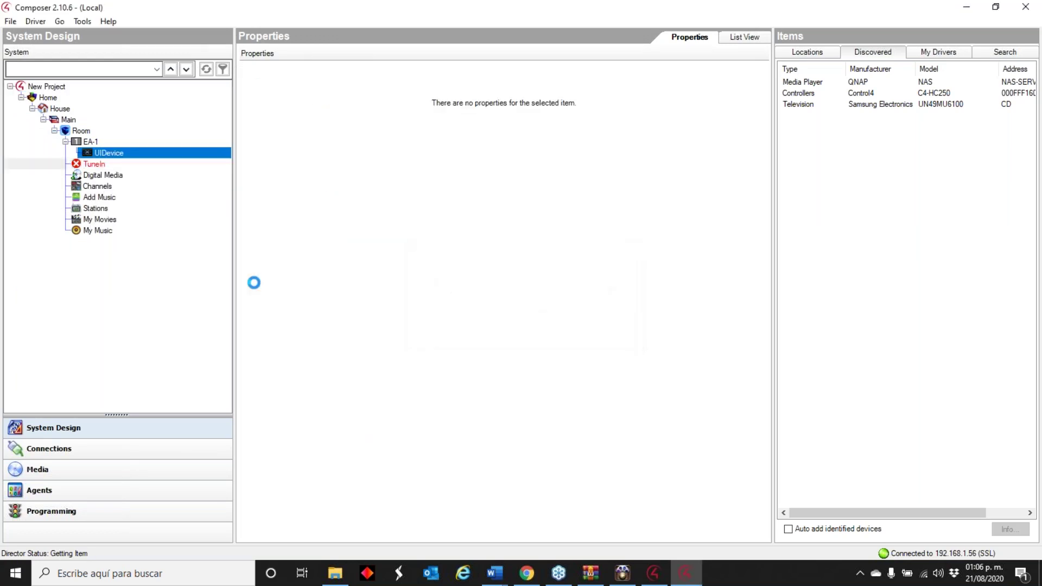
pyautogui.click(12, 23)
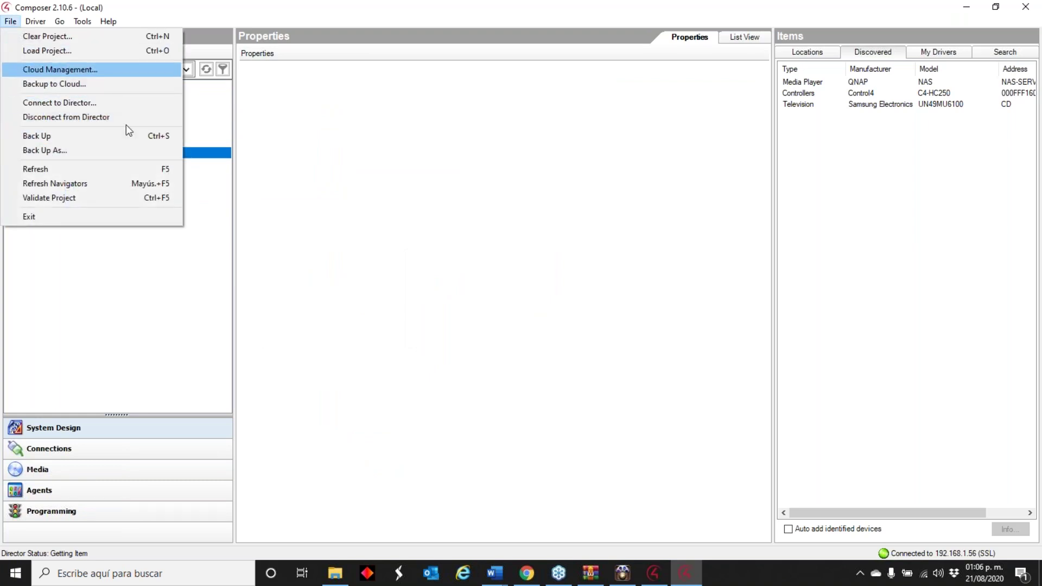
# - Launch a second Composer 2.10.6 from the Start search
pyautogui.click(662, 577)
pyautogui.click(108, 573)
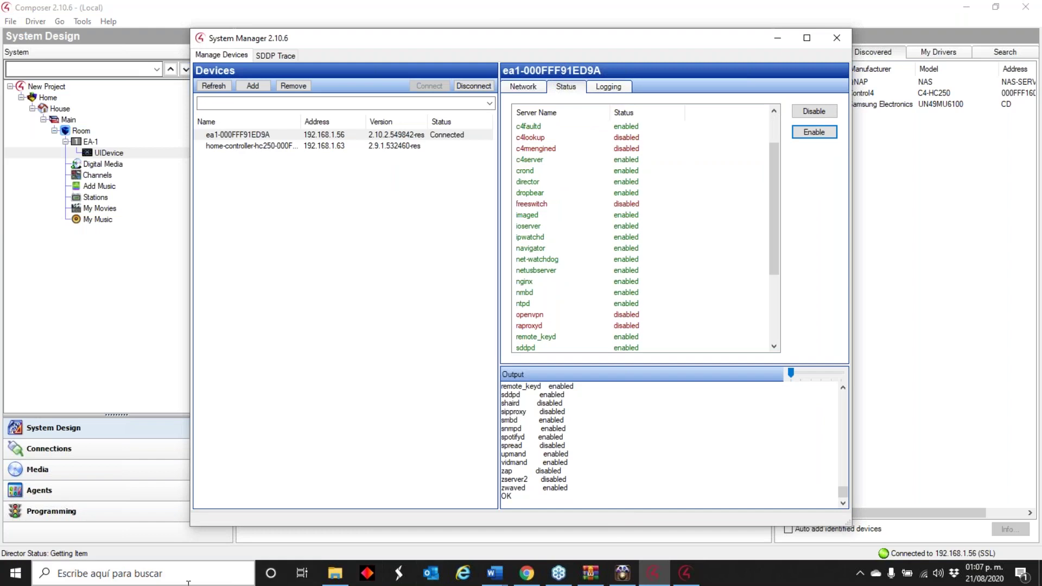
pyautogui.write('2.10.6')
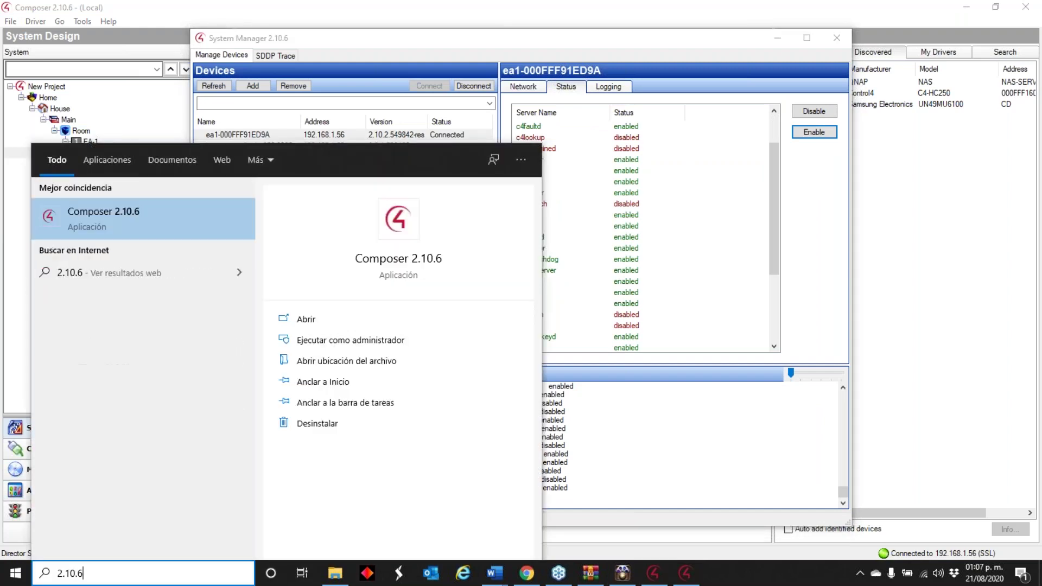
pyautogui.press('Return')
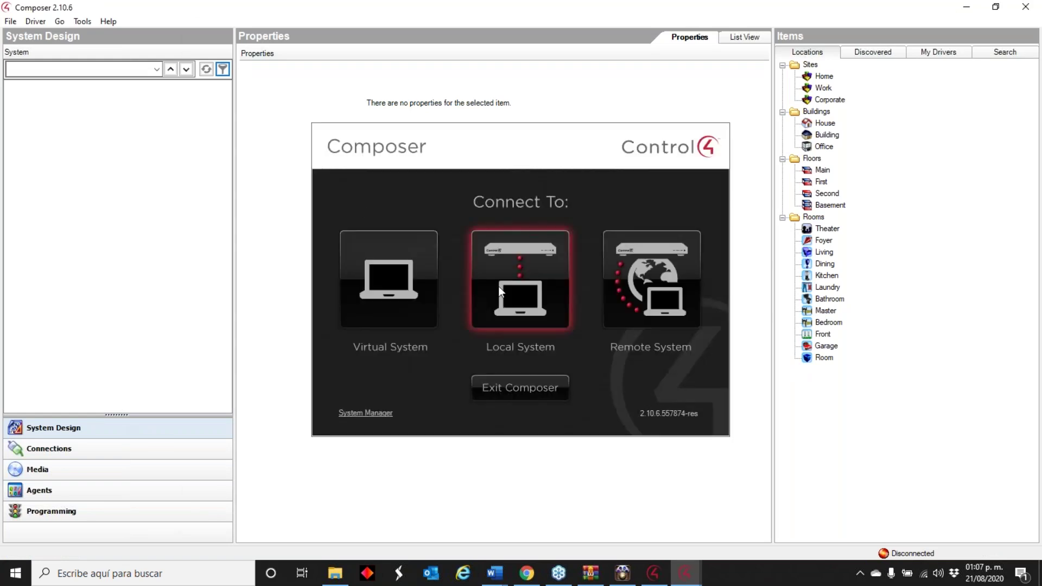
# - Cancel the Directors dialog, exit the extra Composer window and close System Manager
pyautogui.click(500, 292)
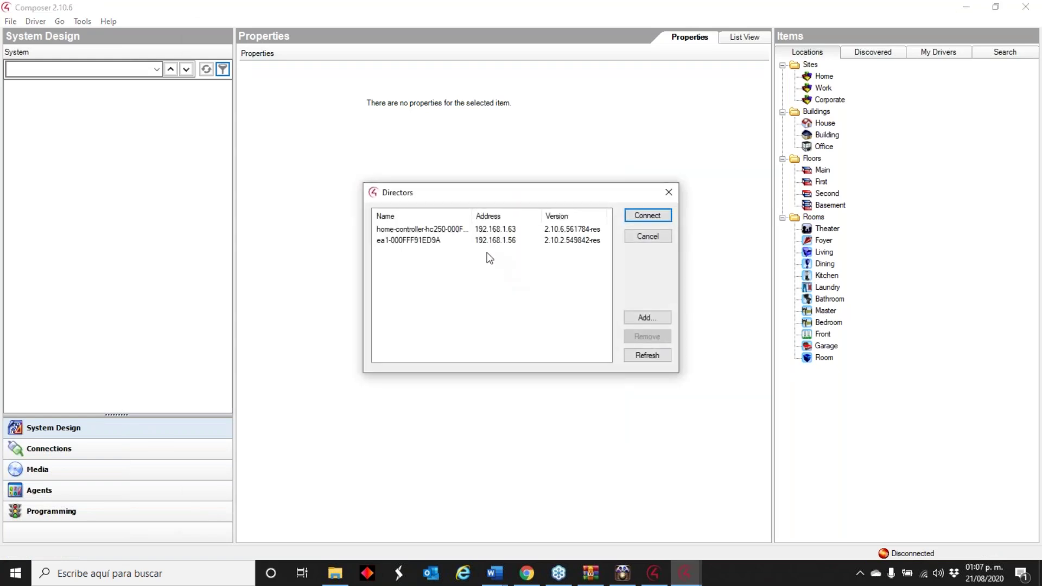
pyautogui.click(661, 237)
pyautogui.click(539, 383)
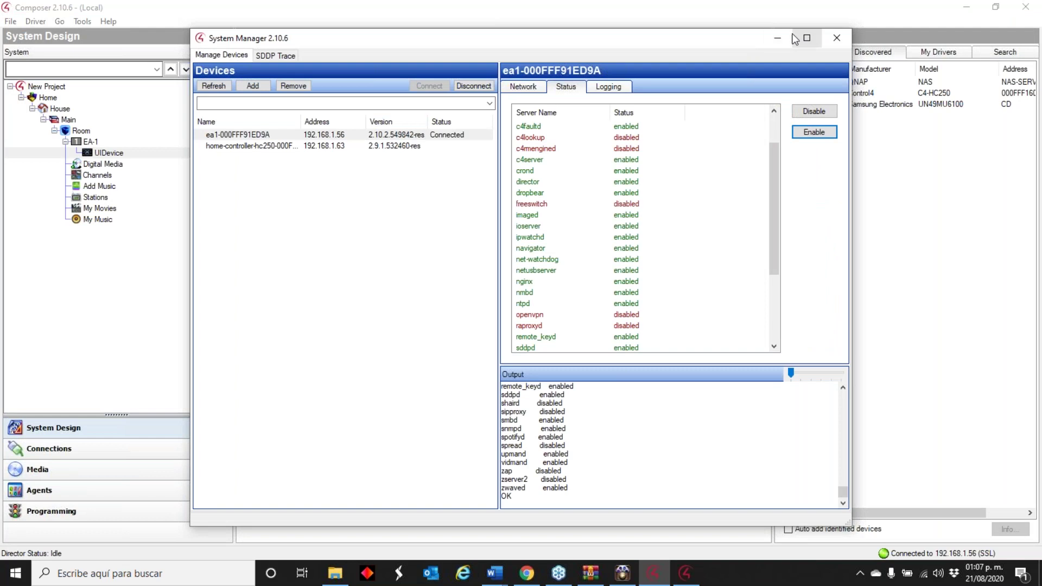
pyautogui.click(826, 38)
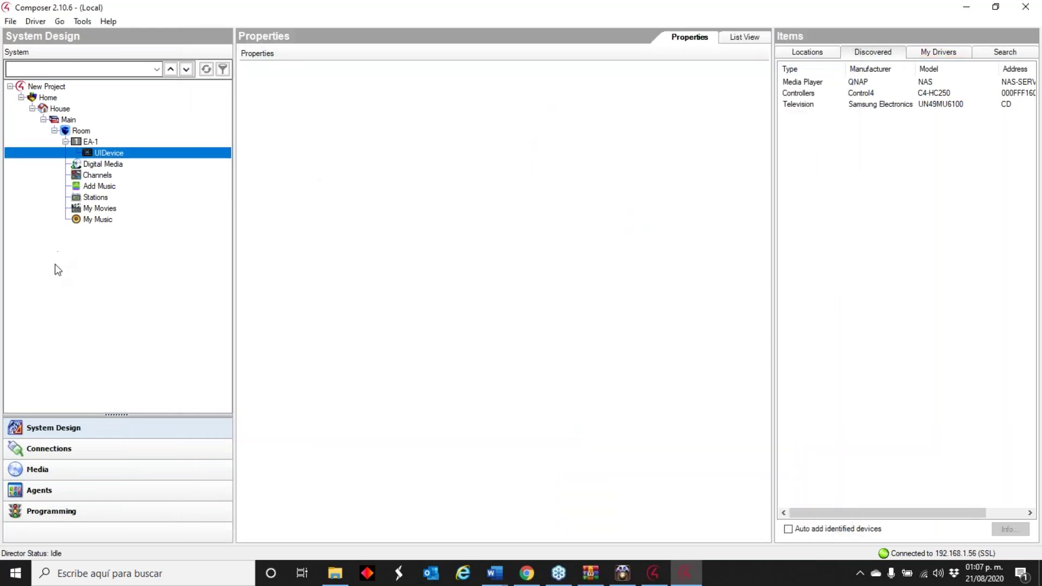
# - In the Control4 portal, open My Account > My System to see the HC250 on OS 2.10.6
pyautogui.click(526, 573)
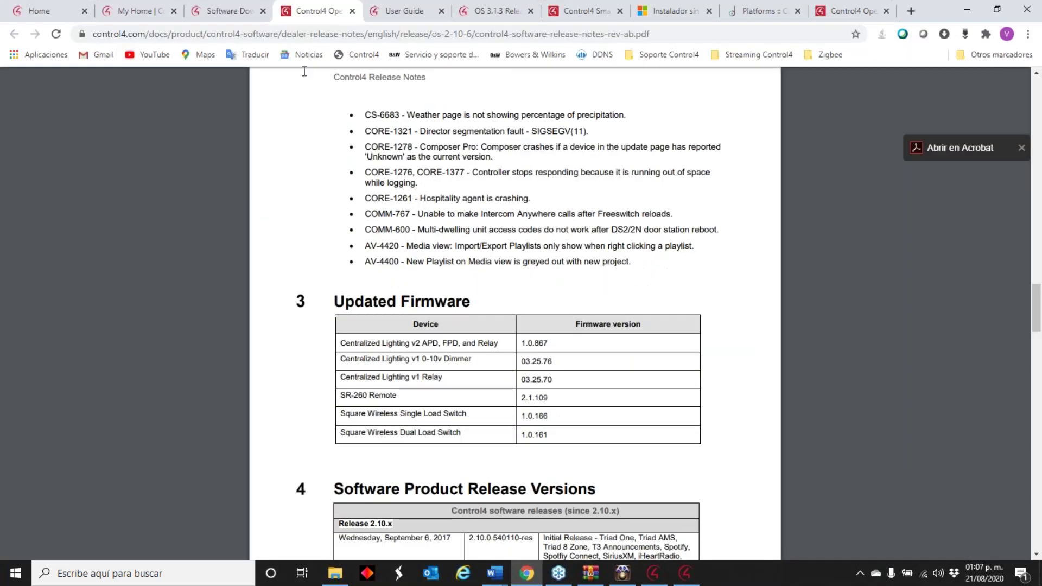
pyautogui.click(225, 8)
pyautogui.click(163, 11)
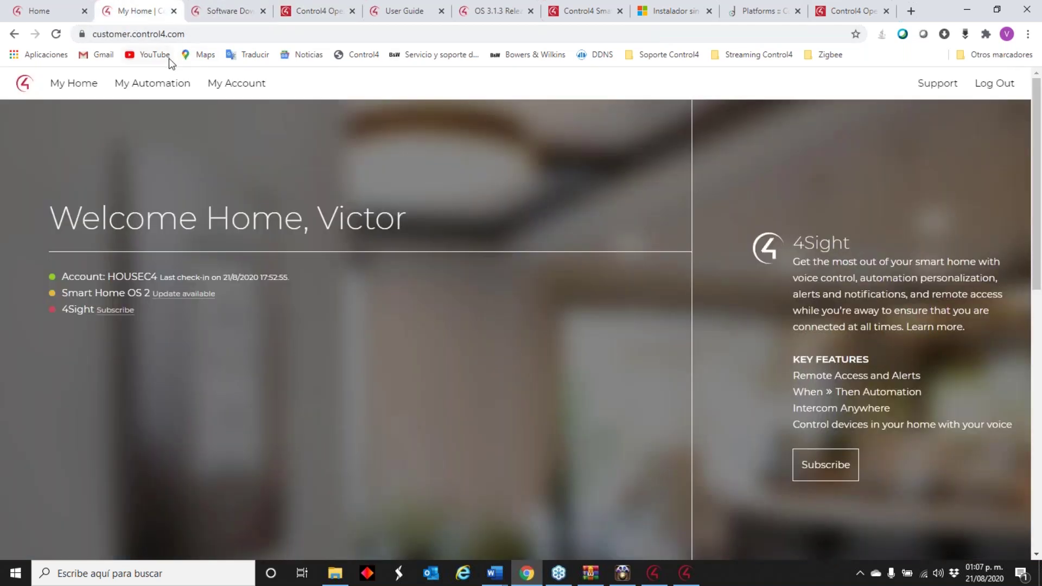
pyautogui.click(174, 85)
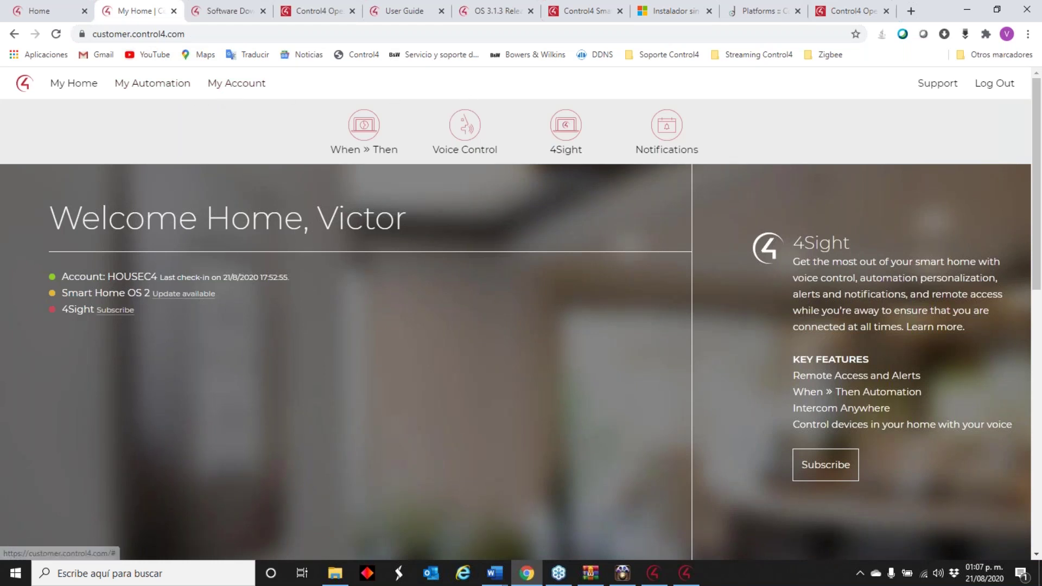
pyautogui.click(239, 85)
pyautogui.click(616, 124)
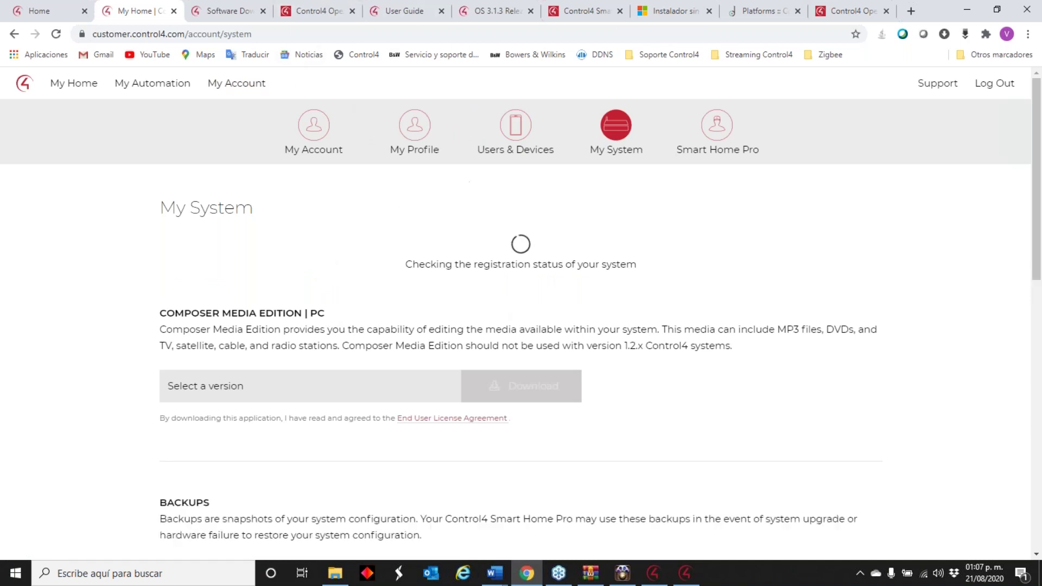
pyautogui.click(657, 576)
# - Open Tools > Account Services to check the controller's account and registration status
pyautogui.click(81, 22)
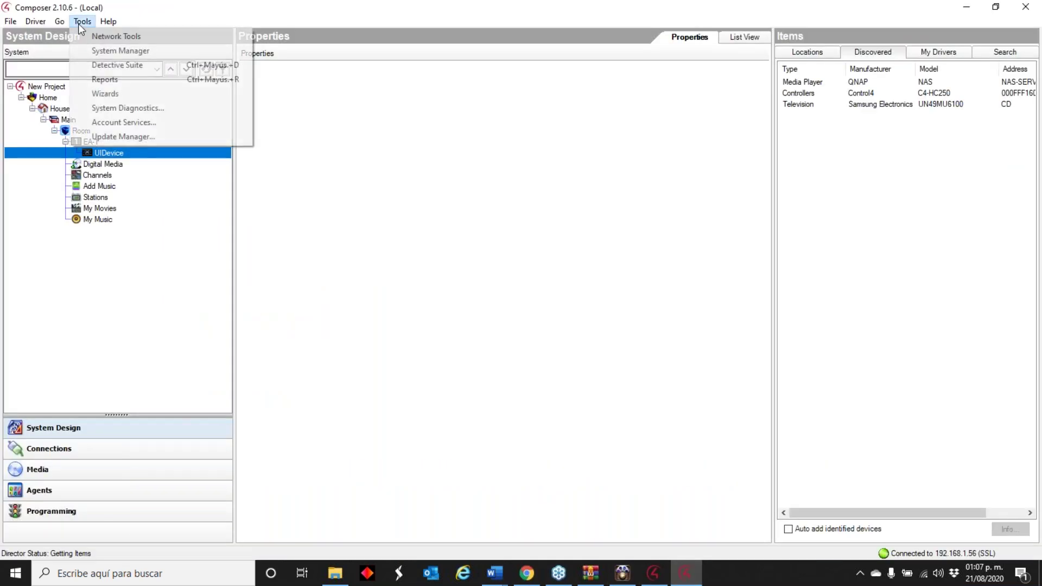
pyautogui.click(113, 124)
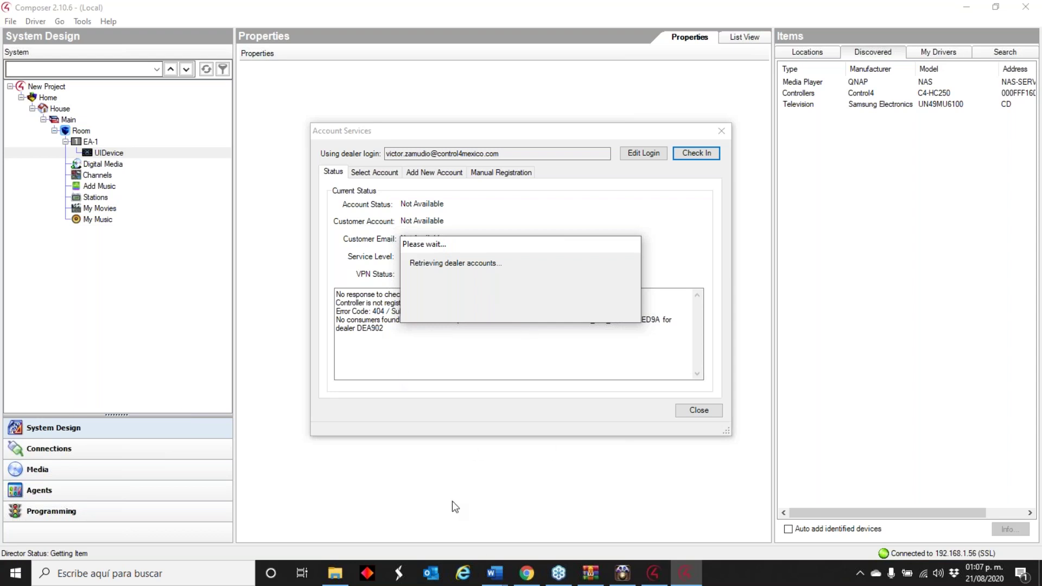
pyautogui.click(529, 575)
# - Unregister the controller in the customer portal and copy the registration code it then displays
pyautogui.click(283, 389)
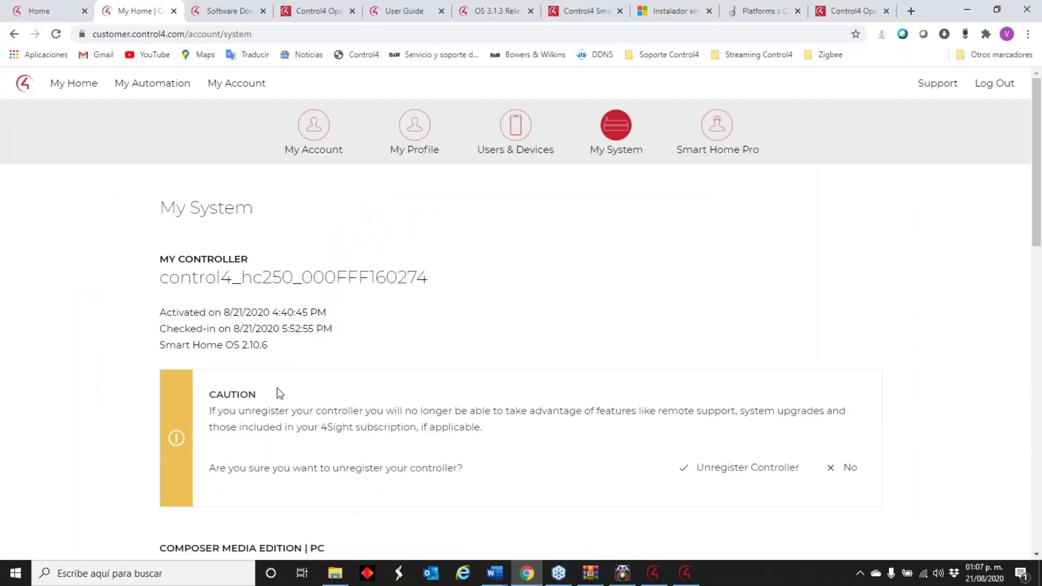
pyautogui.click(740, 479)
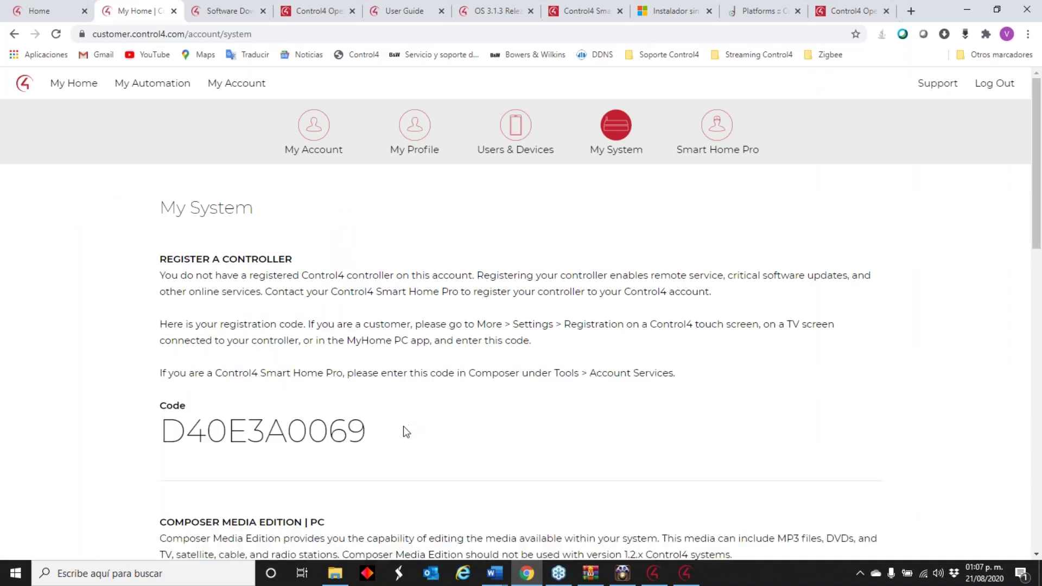
pyautogui.moveTo(361, 429); pyautogui.dragTo(168, 432)
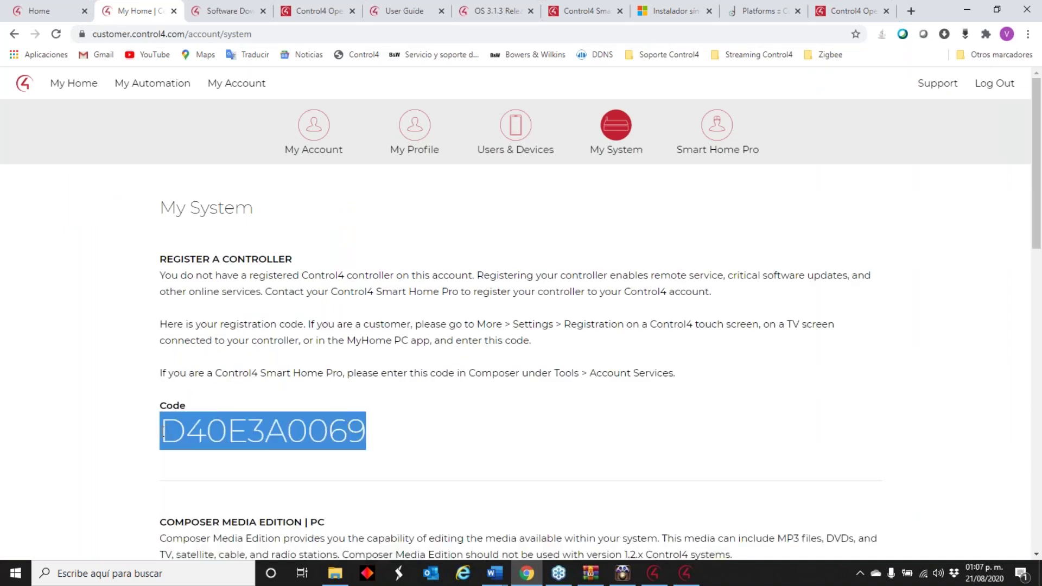
pyautogui.rightClick(162, 432)
pyautogui.click(217, 441)
pyautogui.click(668, 579)
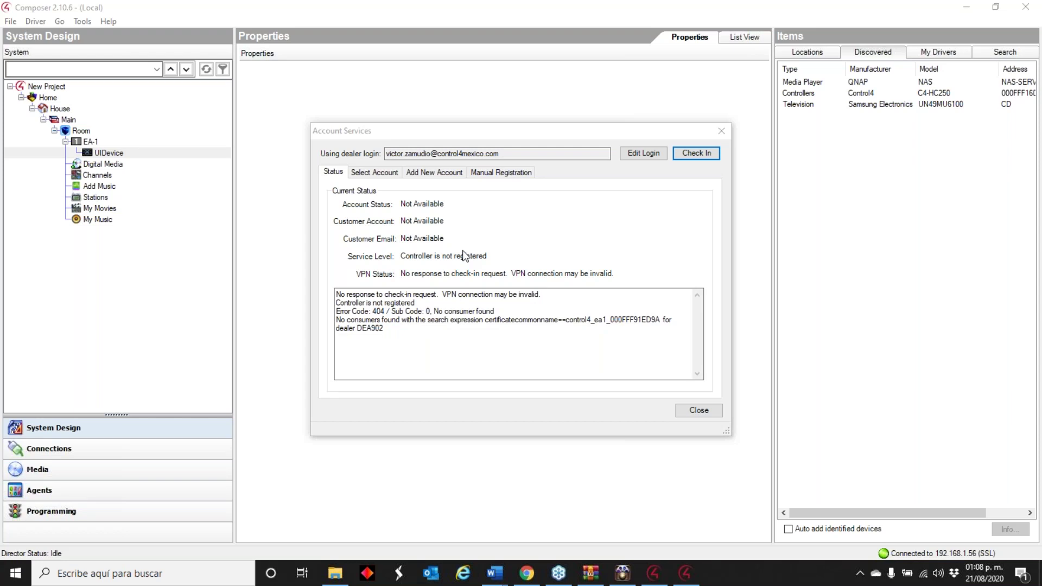
# - Paste the portal code into Manual Registration, register the controller, and close Account Services
pyautogui.click(484, 172)
pyautogui.rightClick(462, 245)
pyautogui.click(495, 299)
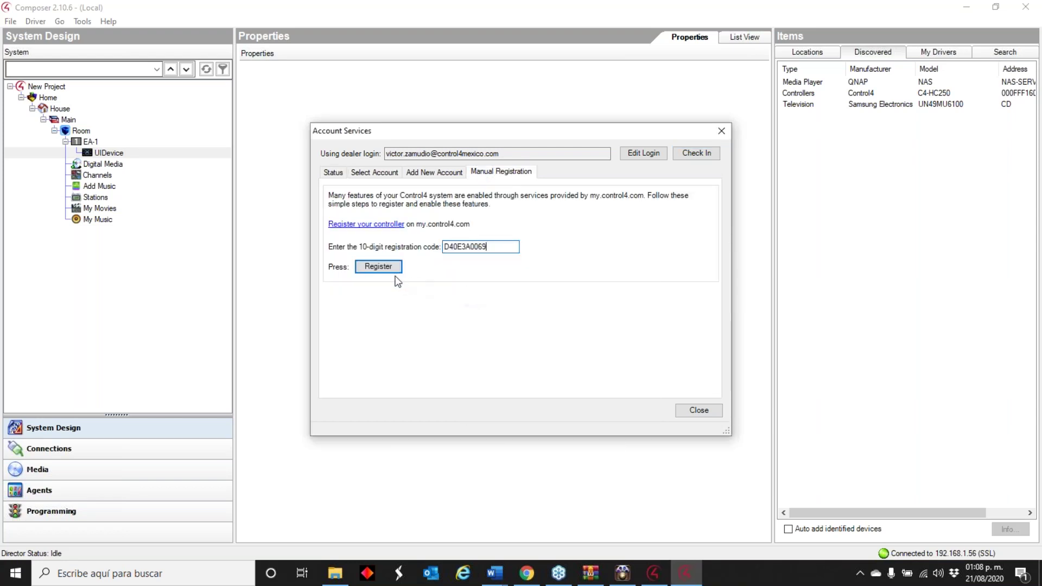
pyautogui.click(377, 265)
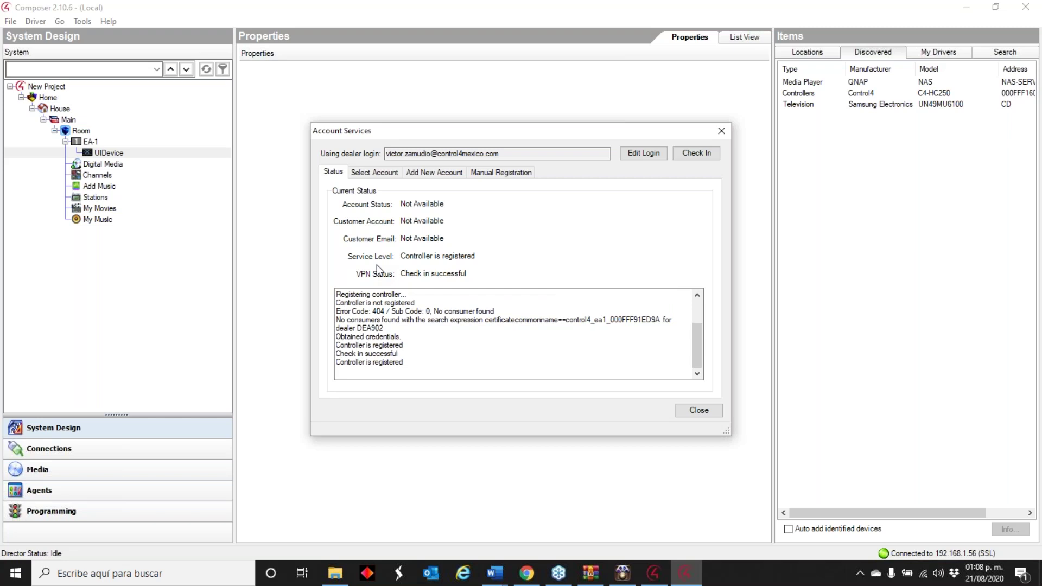
pyautogui.click(699, 410)
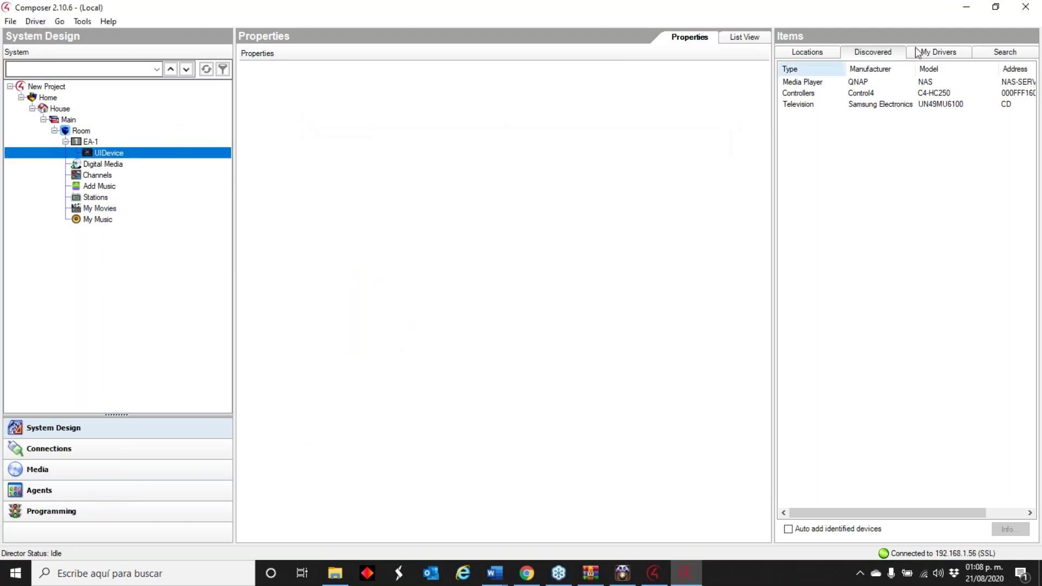
# - Launch Composer Pro 3.1.3 from the desktop and decline backing up the current project
pyautogui.click(967, 8)
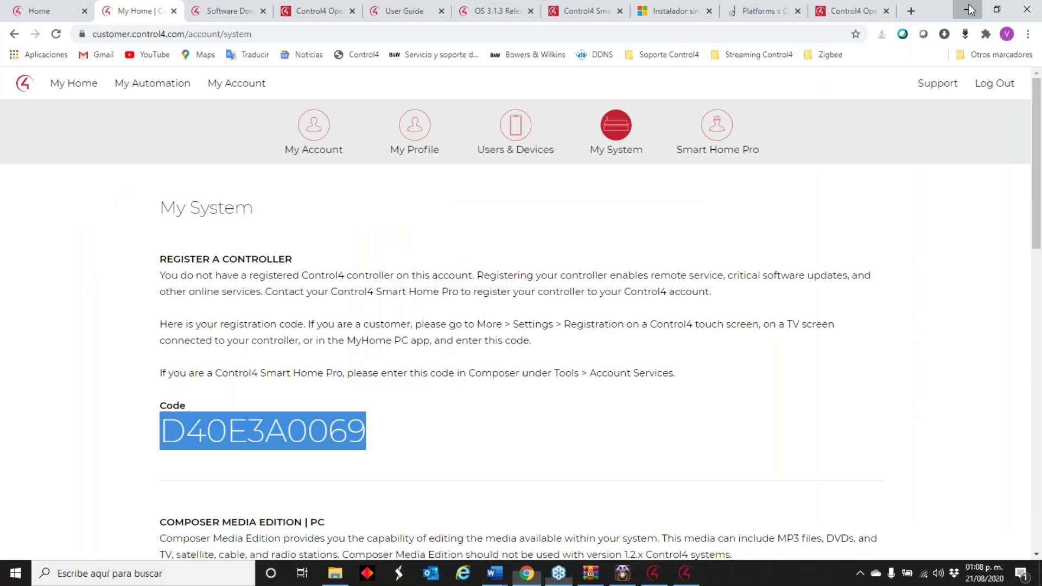
pyautogui.click(966, 9)
pyautogui.doubleClick(175, 181)
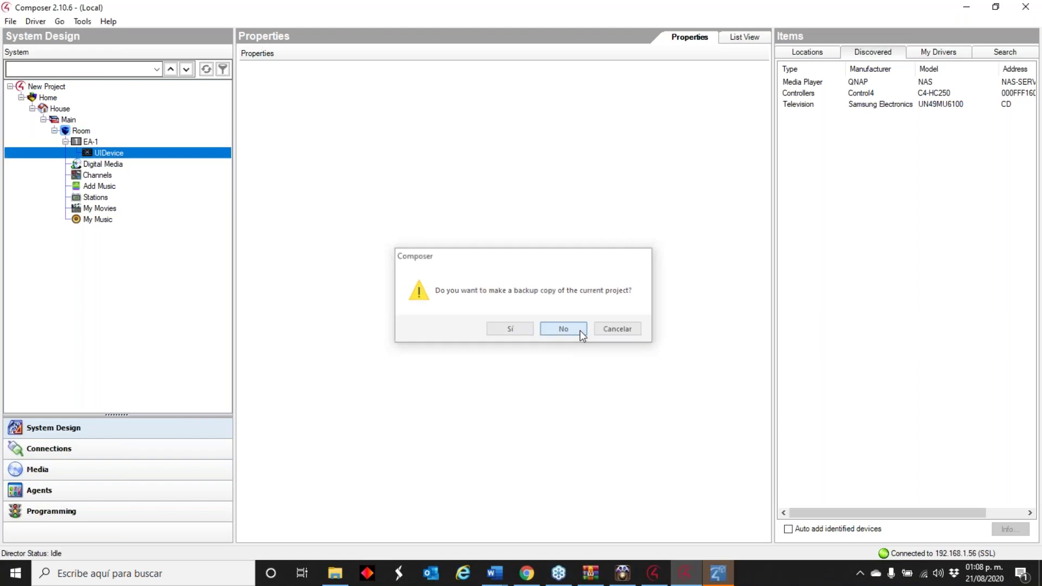
pyautogui.click(578, 329)
# - Relaunch Composer Pro 3.1.3 and check for Composer updates
pyautogui.click(538, 406)
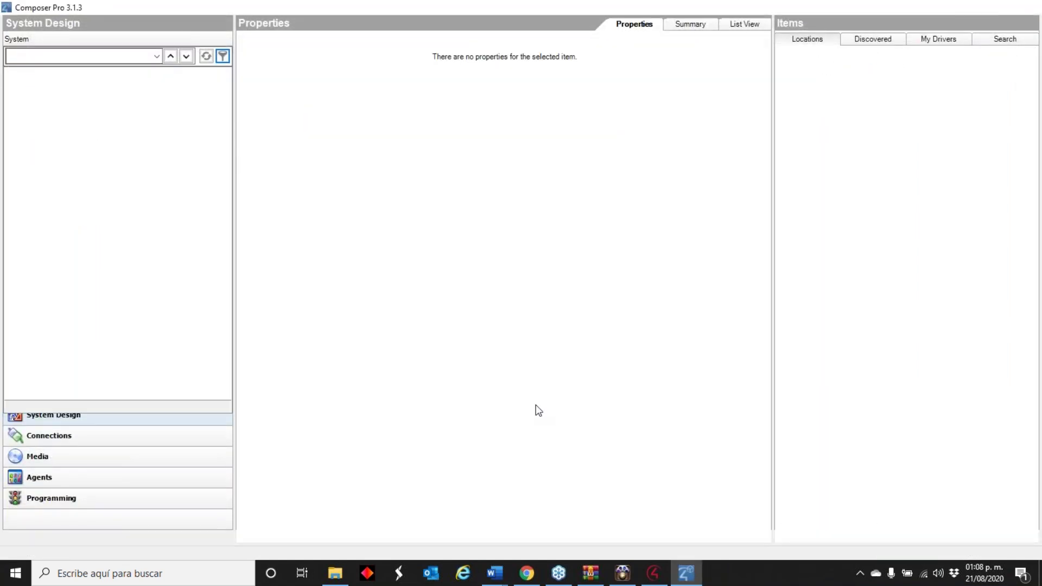
pyautogui.doubleClick(176, 194)
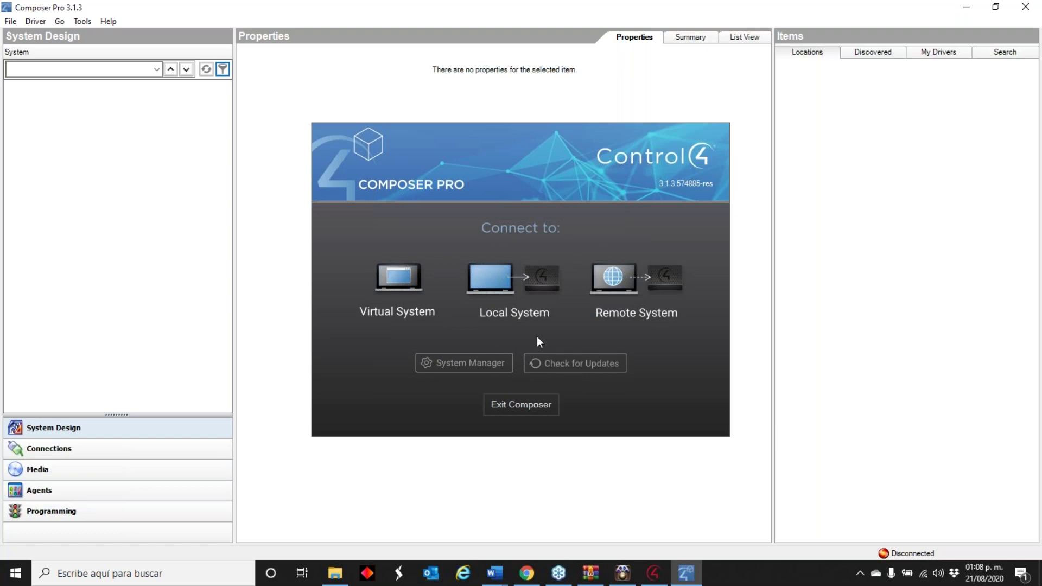
pyautogui.click(552, 367)
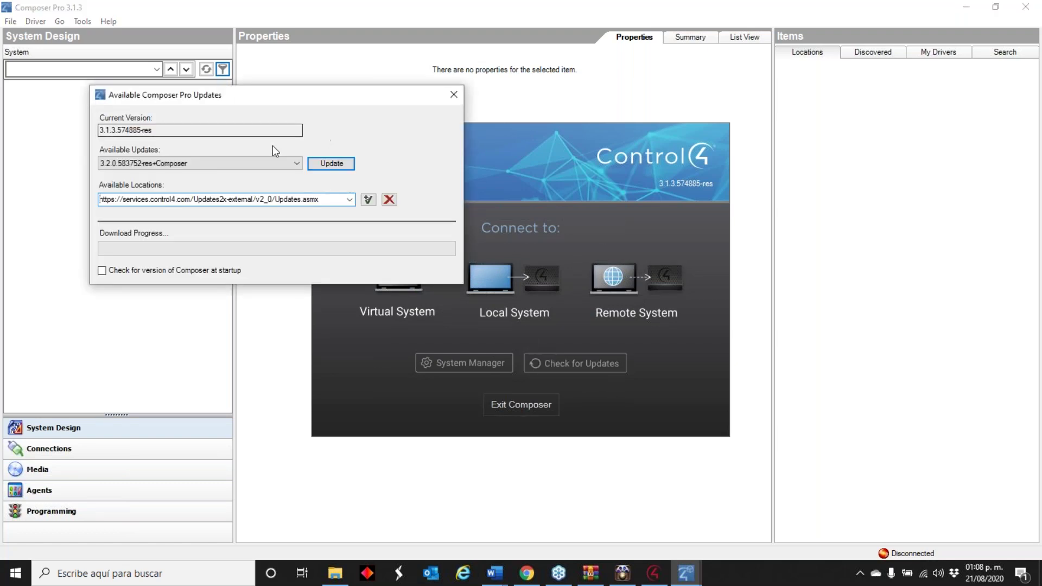
# - Close the updates list and select the local controller at 192.168.1.56
pyautogui.click(452, 96)
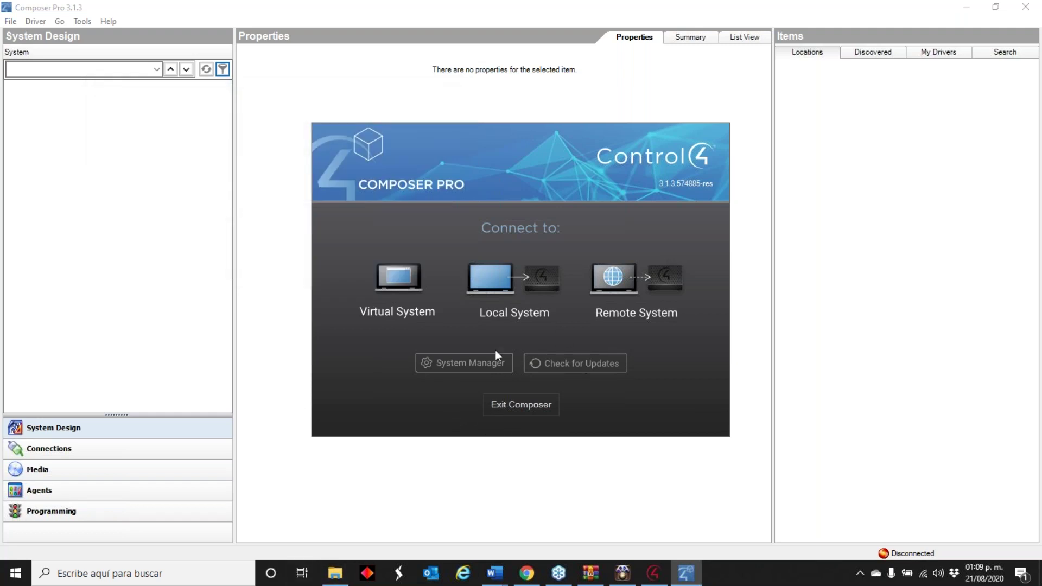
pyautogui.click(500, 288)
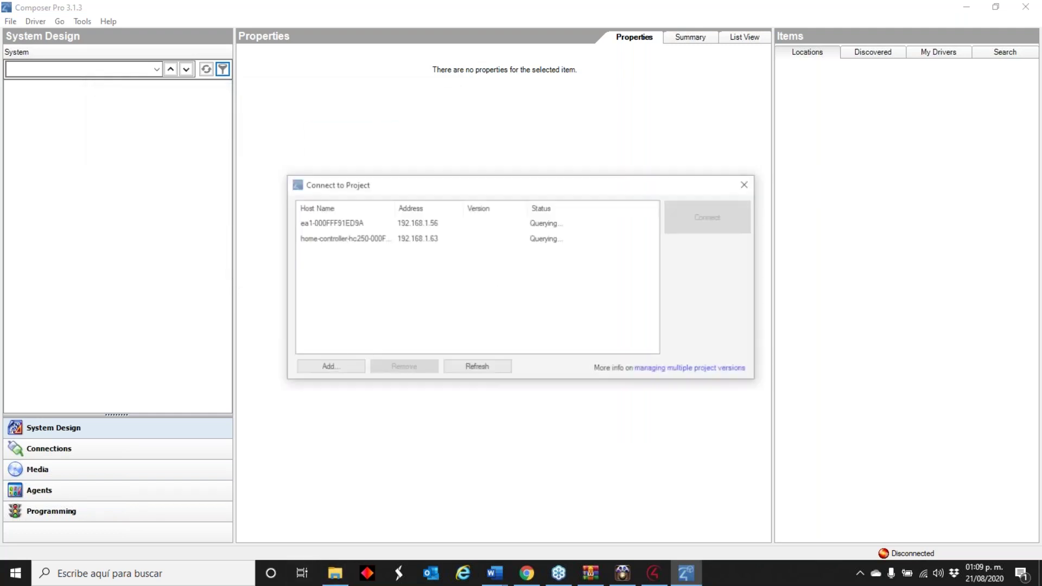
pyautogui.click(362, 223)
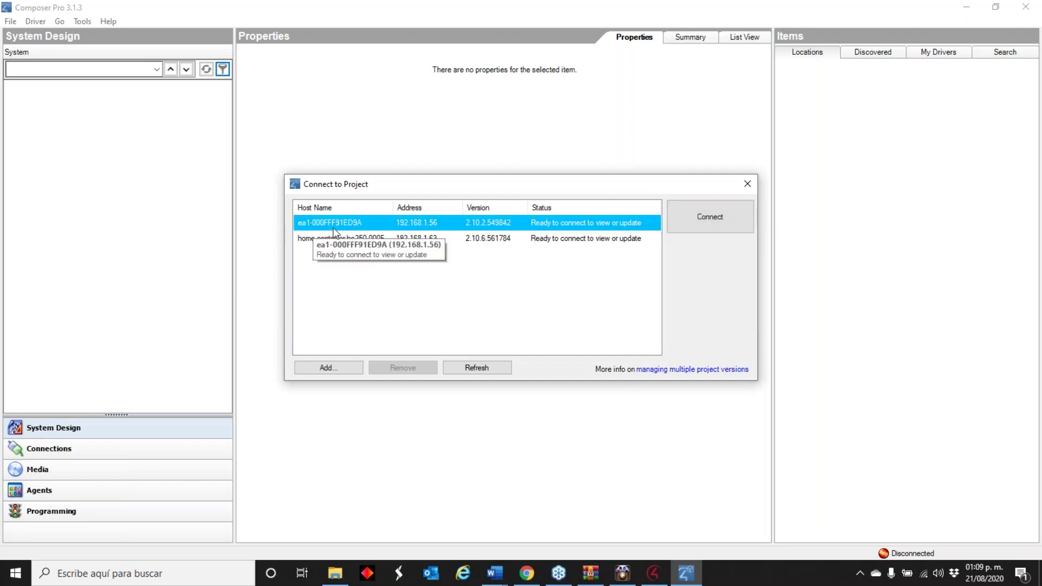
# - Connect to 192.168.1.56, update its project to OS 3.1.3, dismiss the Upgrade Advisor, and skip project location
pyautogui.click(699, 221)
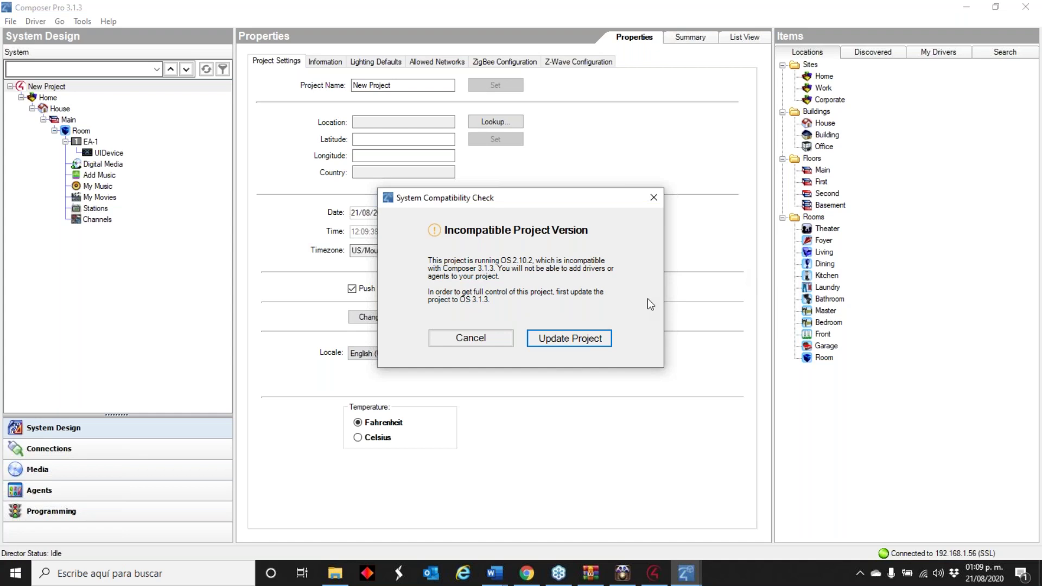
pyautogui.click(568, 337)
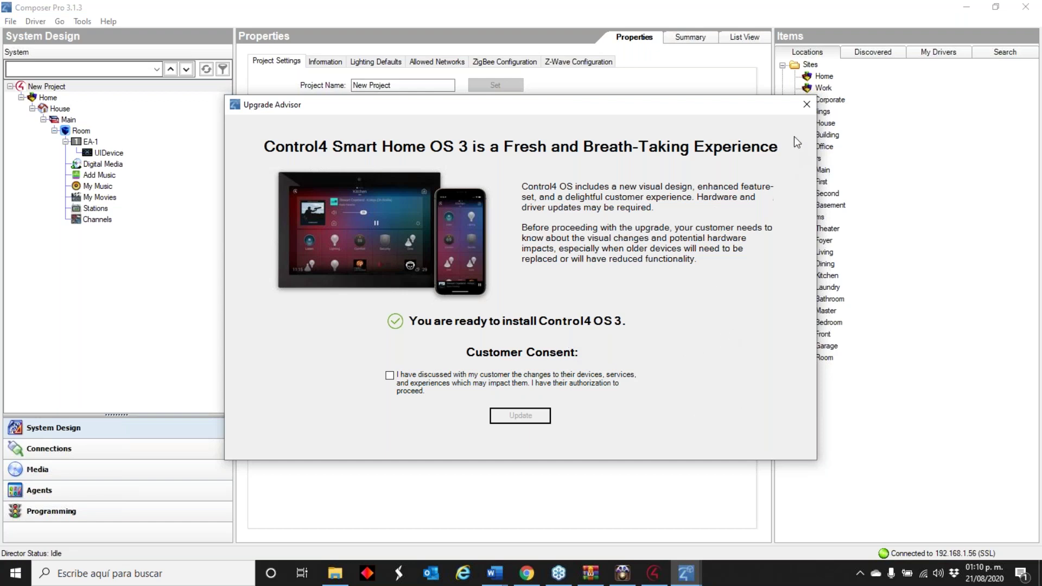
pyautogui.click(807, 105)
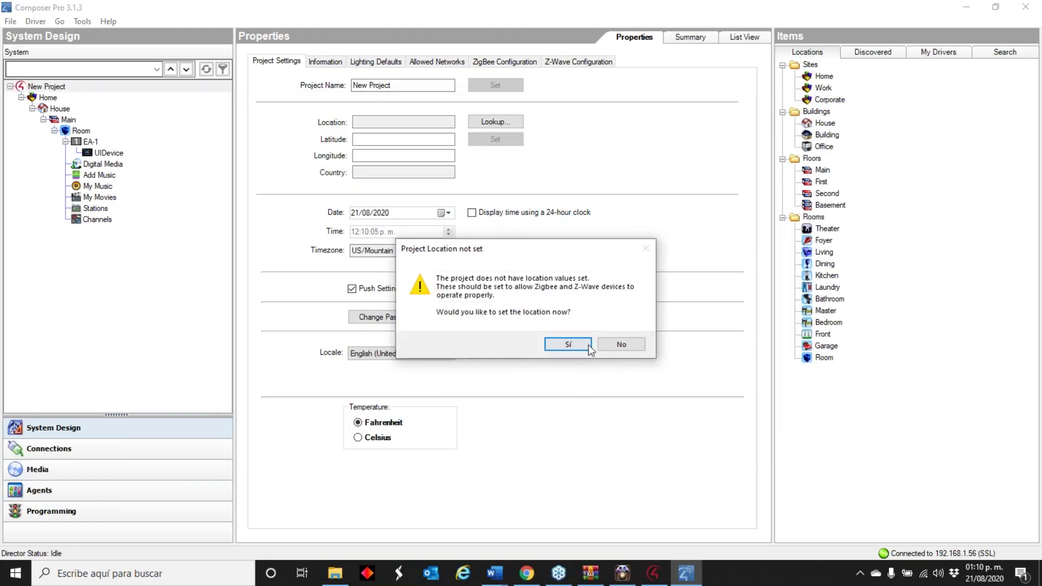
pyautogui.click(614, 345)
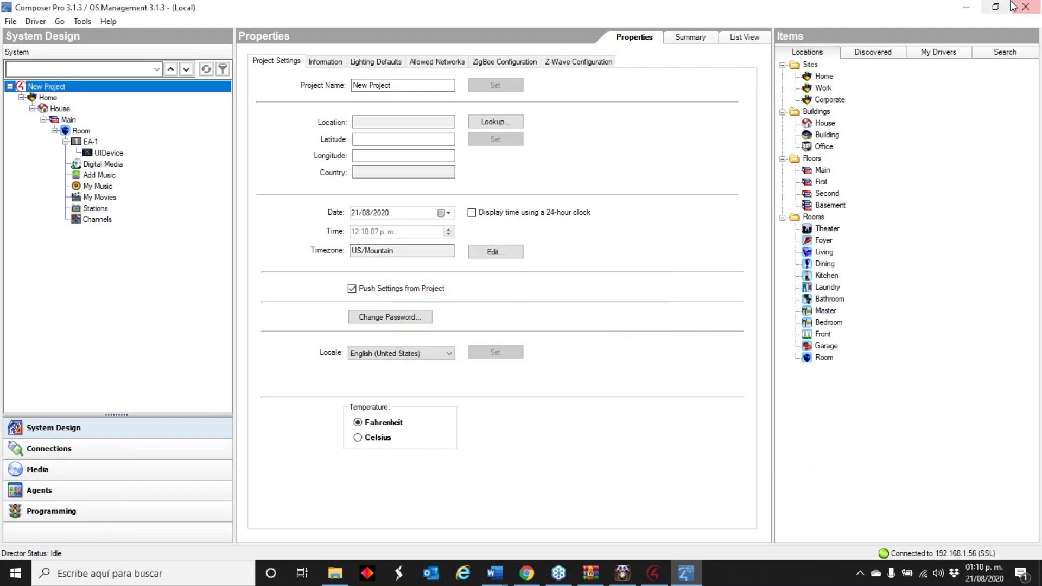
pyautogui.click(1013, 7)
# - Close without backup, shut System Manager, and launch Composer 2.10.6 on the first listed director
pyautogui.click(575, 333)
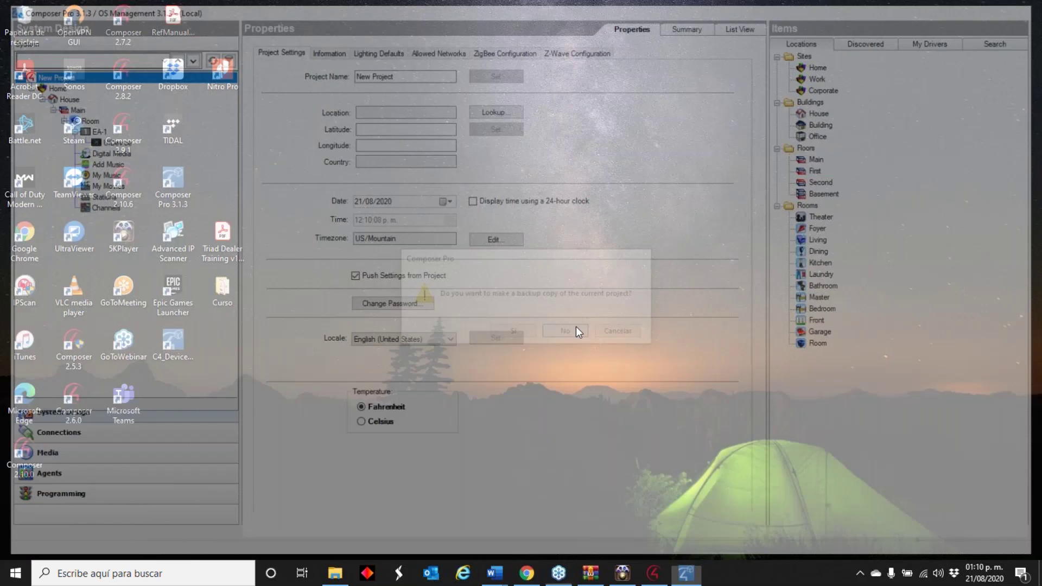
pyautogui.click(654, 573)
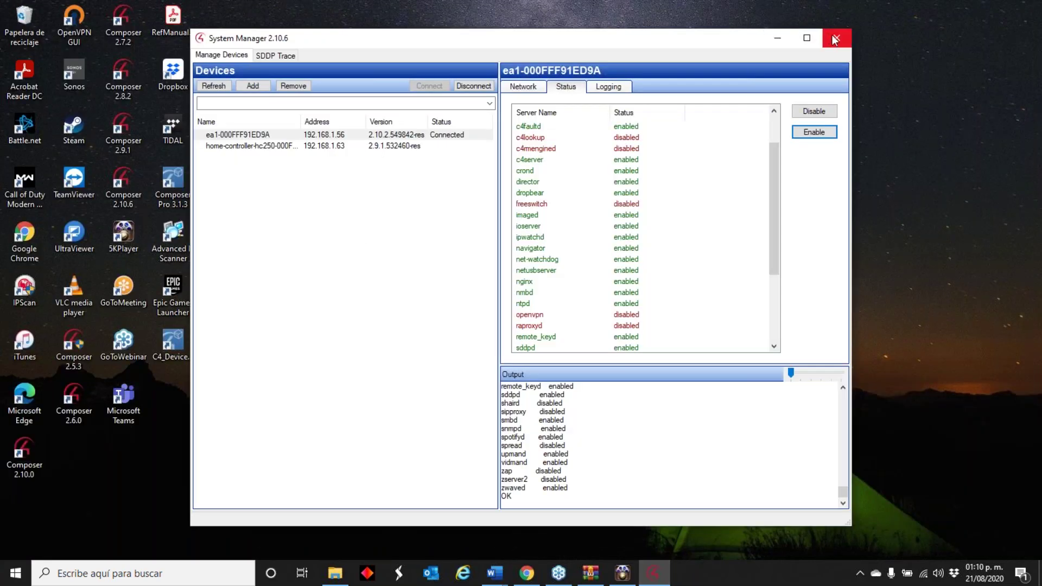
pyautogui.click(835, 39)
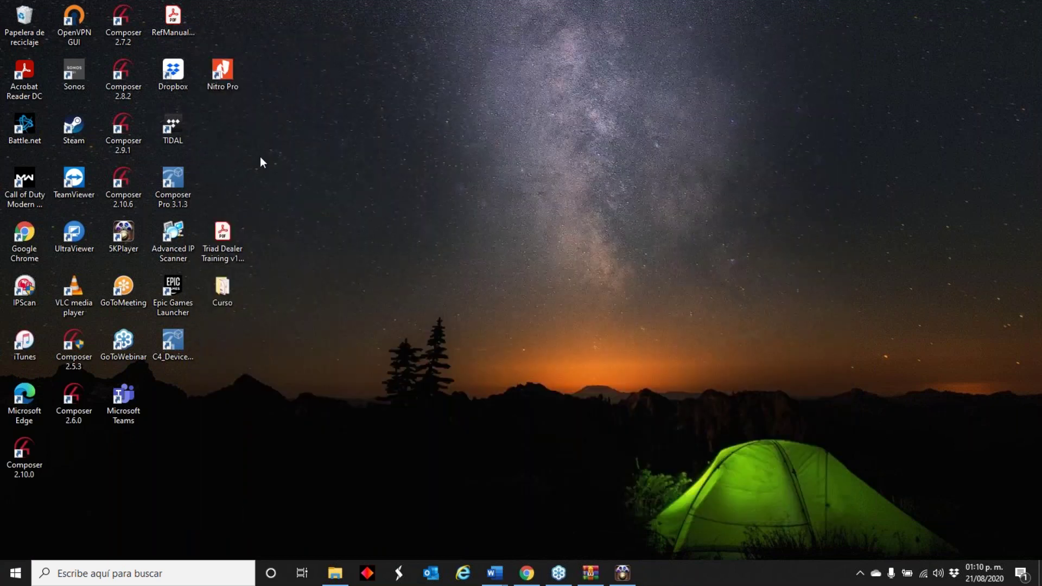
pyautogui.doubleClick(130, 199)
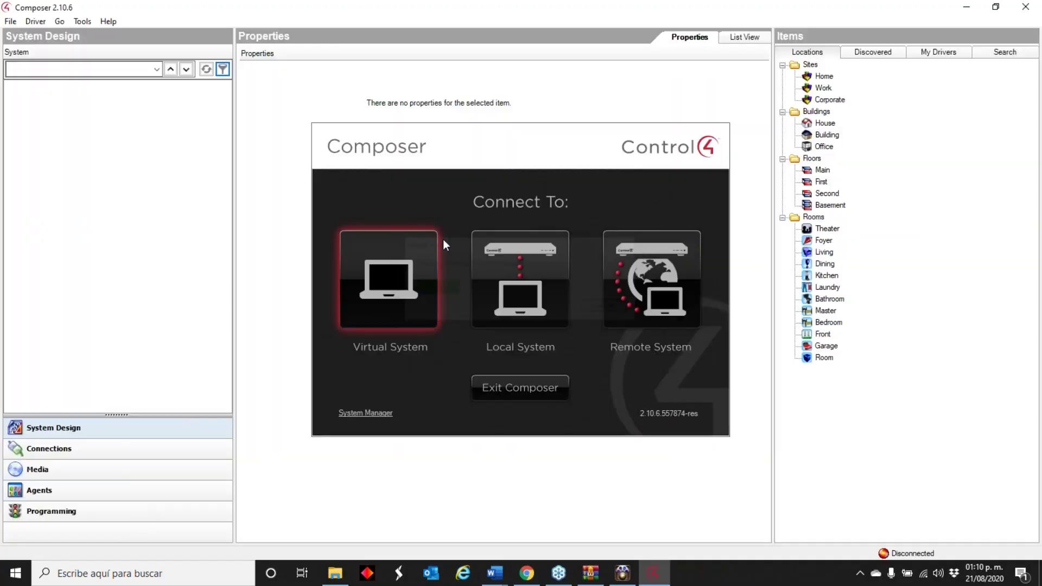
pyautogui.click(608, 321)
pyautogui.doubleClick(493, 230)
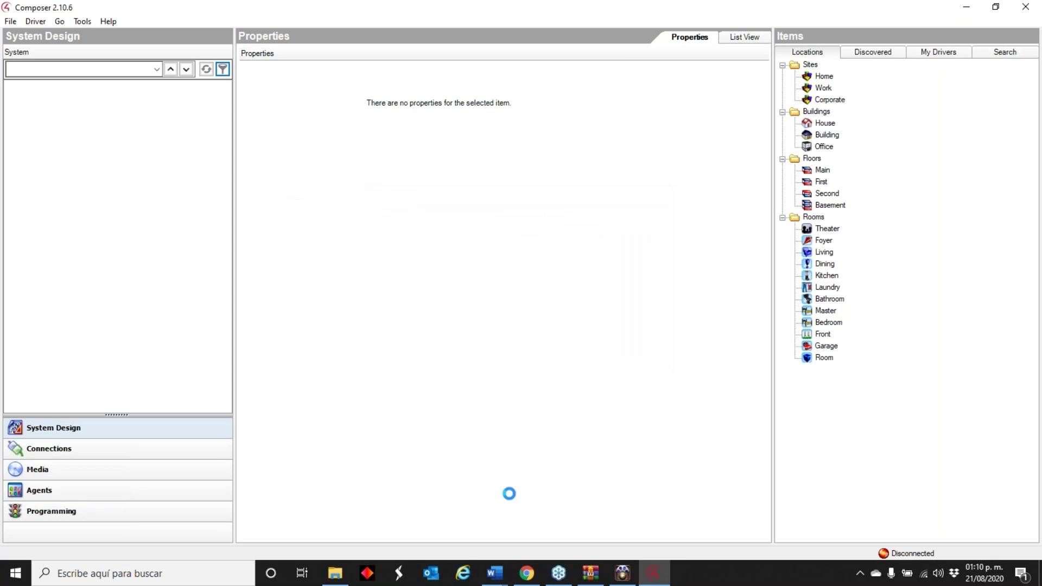
# - Switch to the EA-1 director without a backup and accept the compatibility warning
pyautogui.click(10, 21)
pyautogui.click(55, 103)
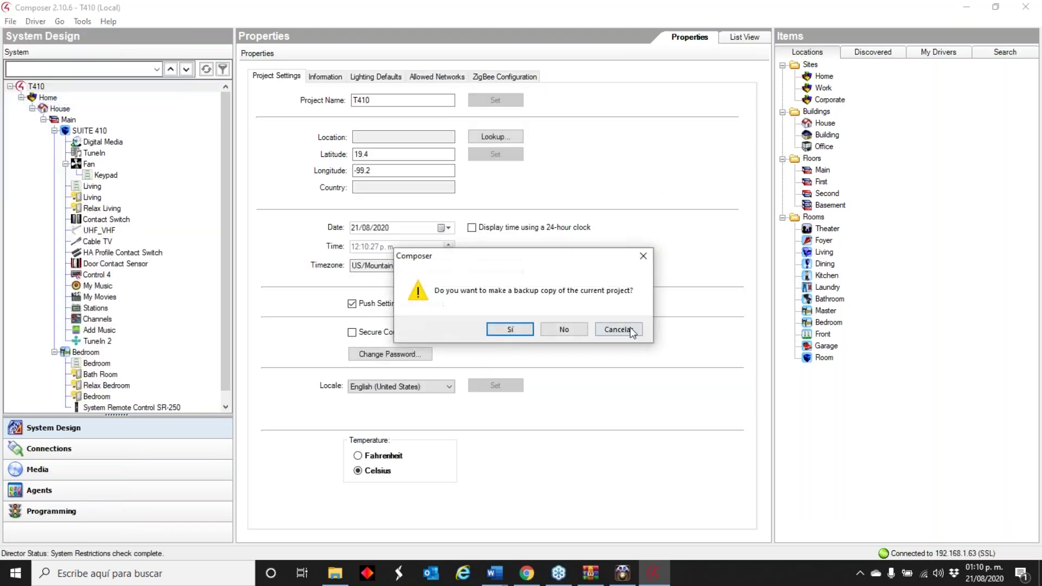
pyautogui.click(563, 330)
pyautogui.doubleClick(410, 240)
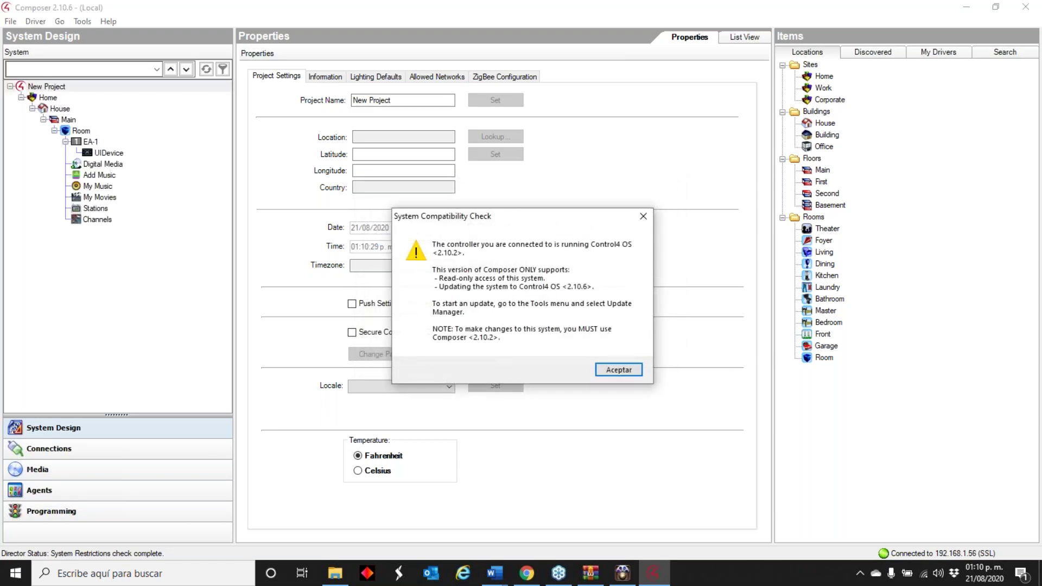
pyautogui.click(612, 372)
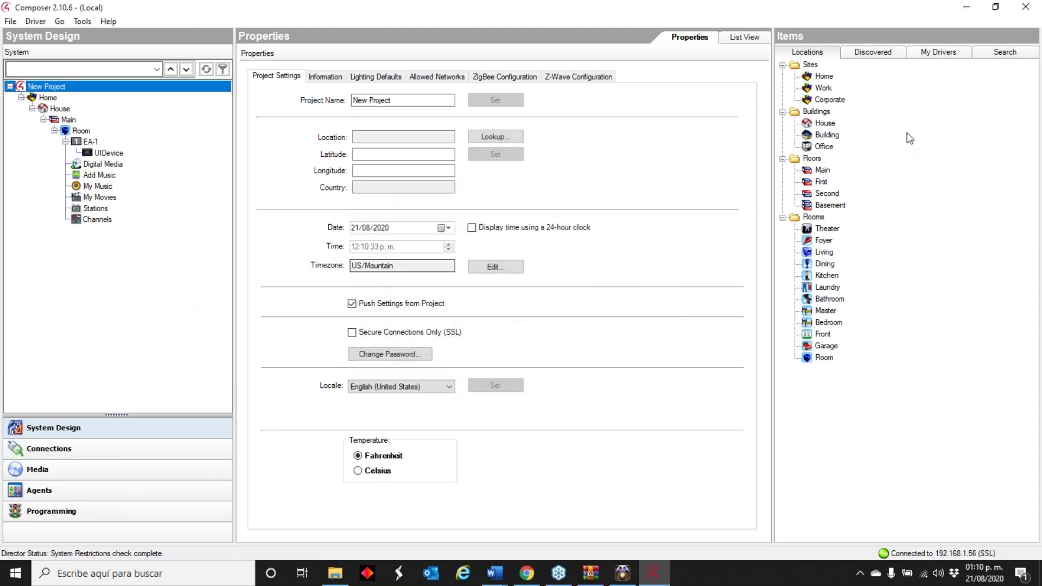
# - Add a Bathroom room and put the discovered Home Controller HC250 in it
pyautogui.doubleClick(829, 298)
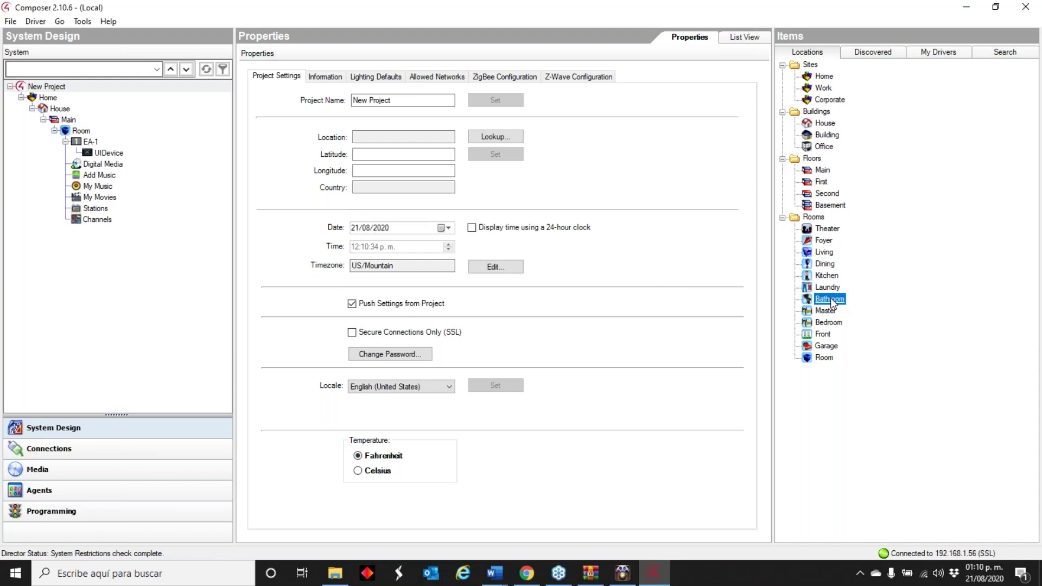
pyautogui.click(889, 52)
pyautogui.click(865, 106)
pyautogui.doubleClick(866, 107)
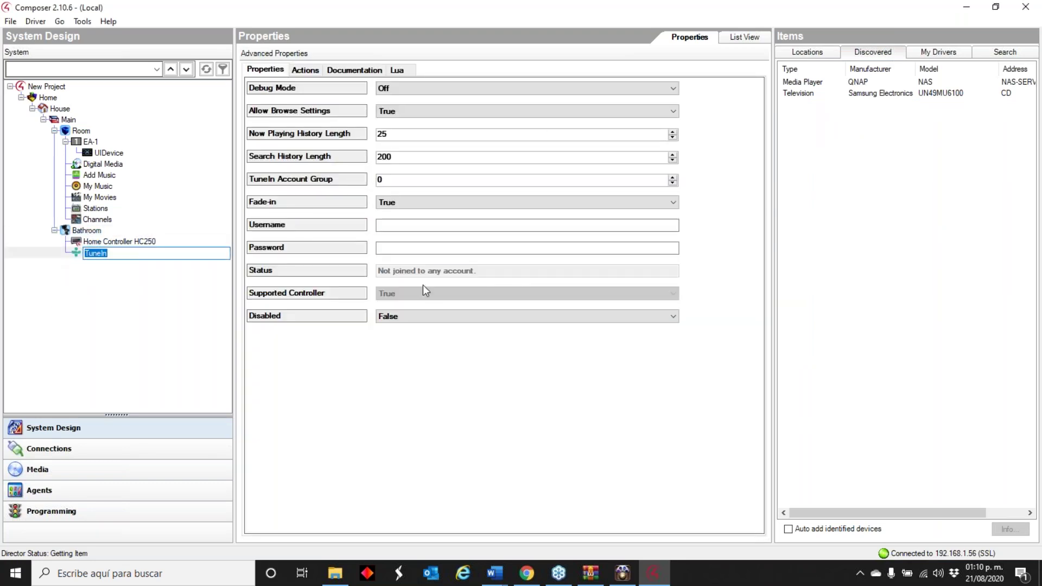
pyautogui.click(808, 52)
# - Add the InfinityEdge 7" TS driver from My Drivers to Bathroom
pyautogui.click(853, 52)
pyautogui.click(933, 54)
pyautogui.scroll(-12, 912, 348)
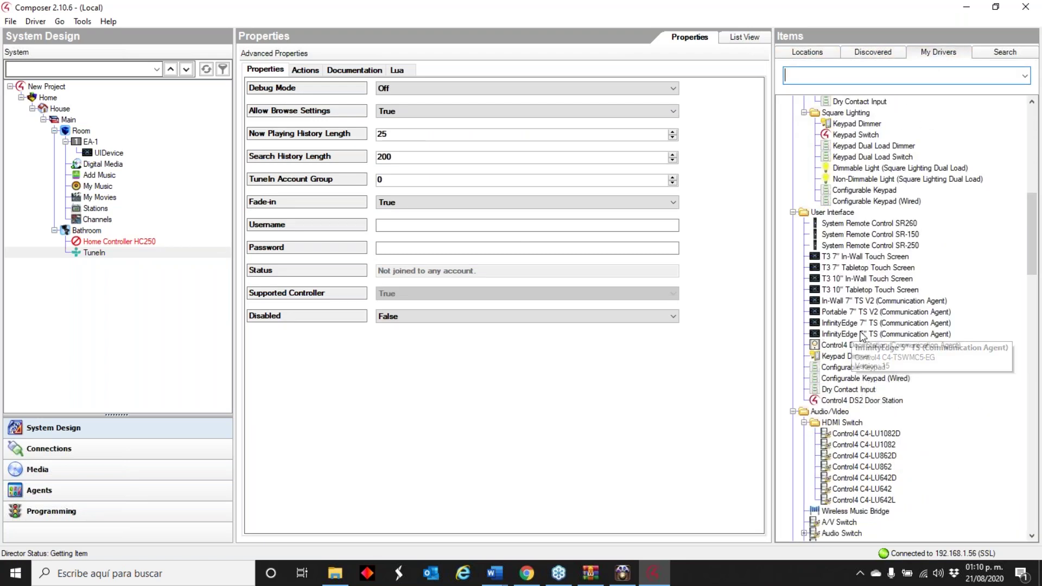
pyautogui.doubleClick(849, 323)
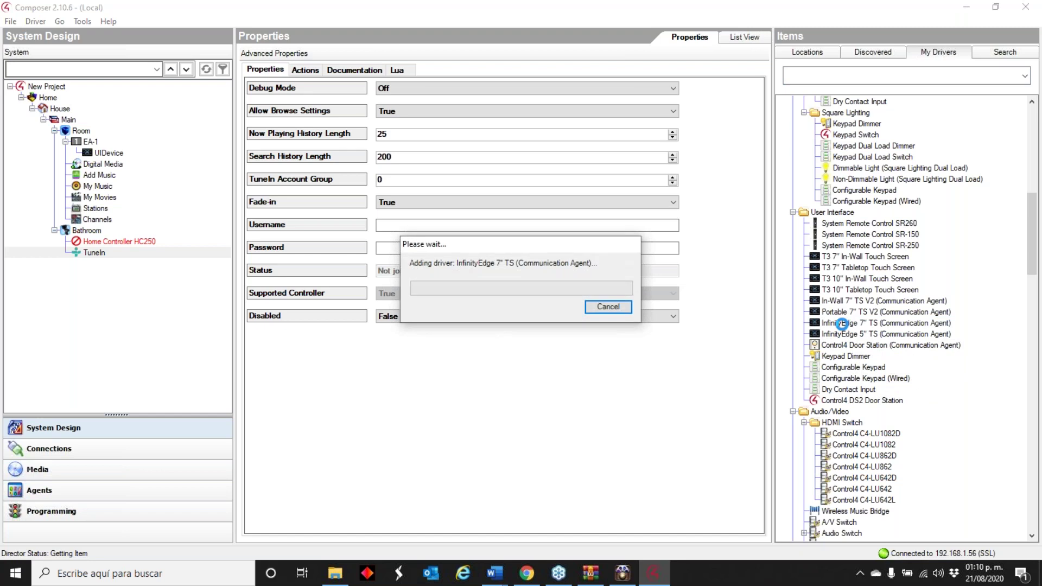
# - Cancel a delete of the HC250, return to Locations, and close Composer
pyautogui.rightClick(130, 244)
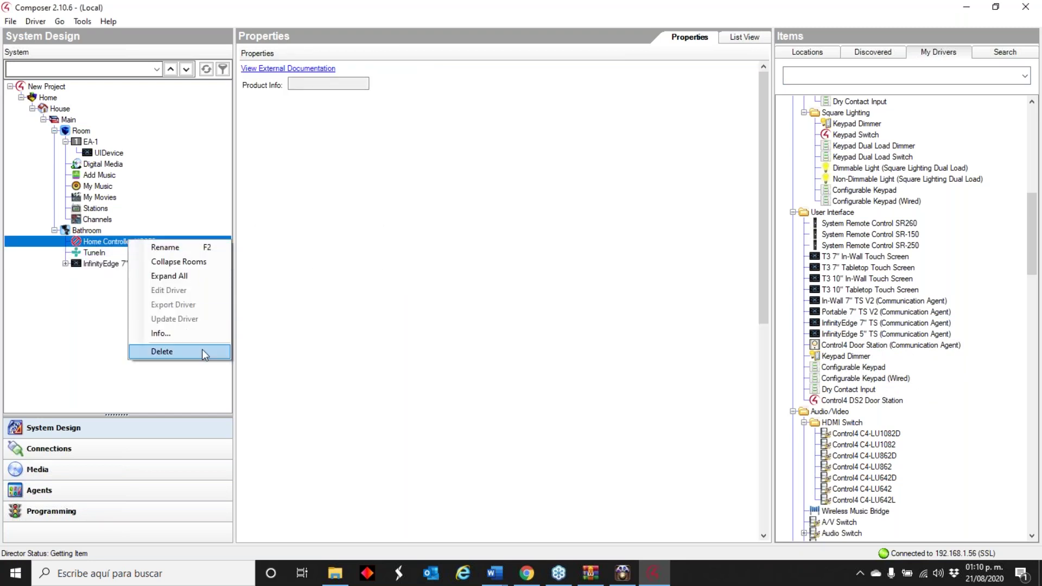
pyautogui.click(202, 351)
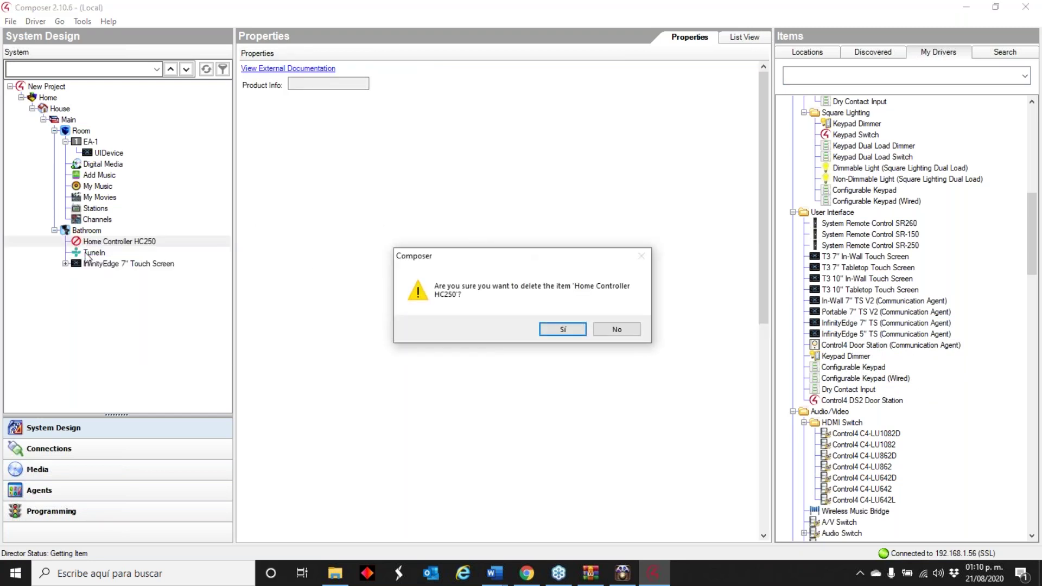
pyautogui.click(615, 329)
pyautogui.scroll(-6, 921, 402)
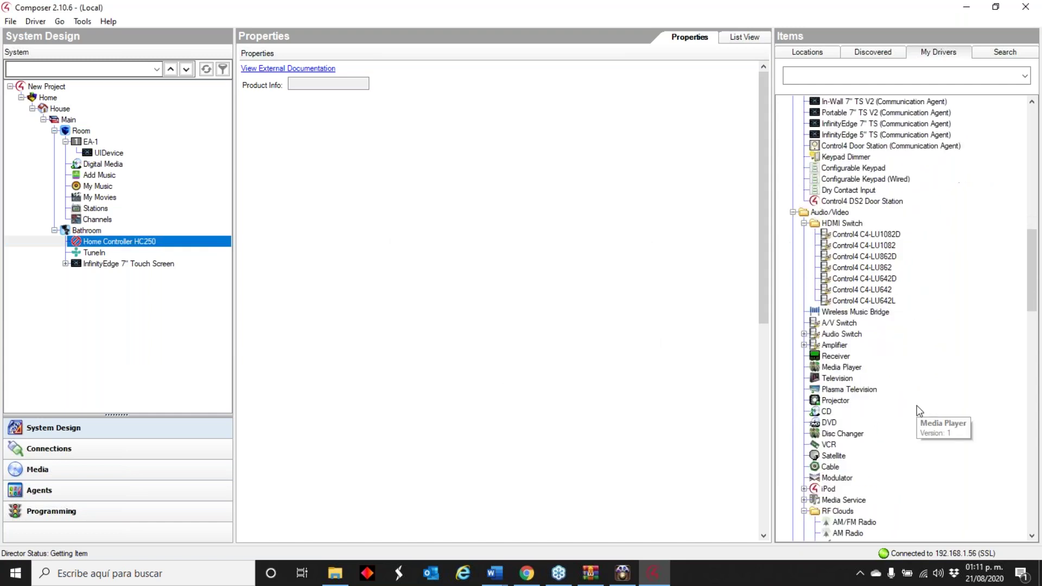
pyautogui.scroll(5, 919, 410)
pyautogui.click(802, 51)
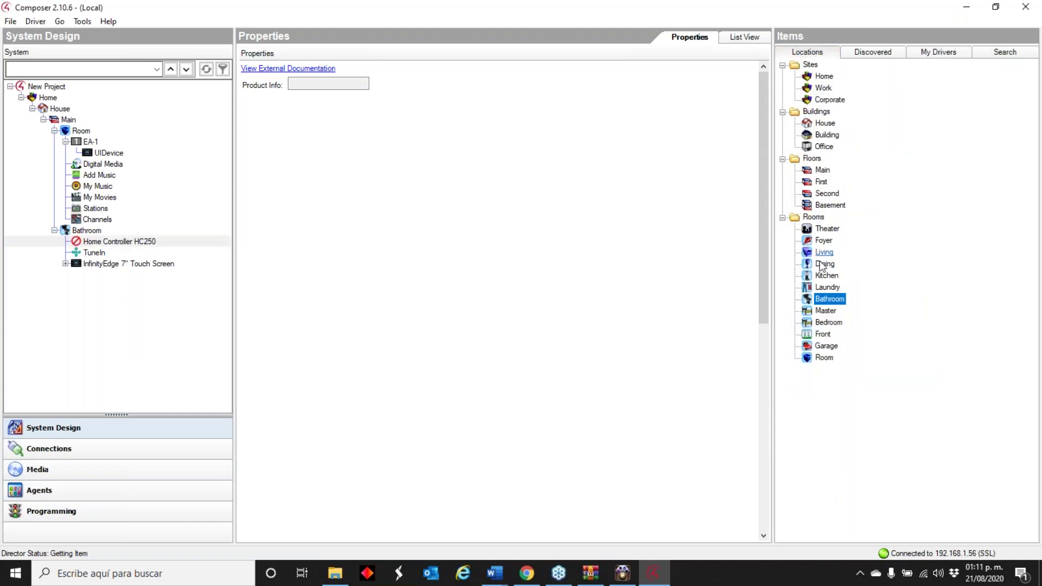
pyautogui.click(1025, 7)
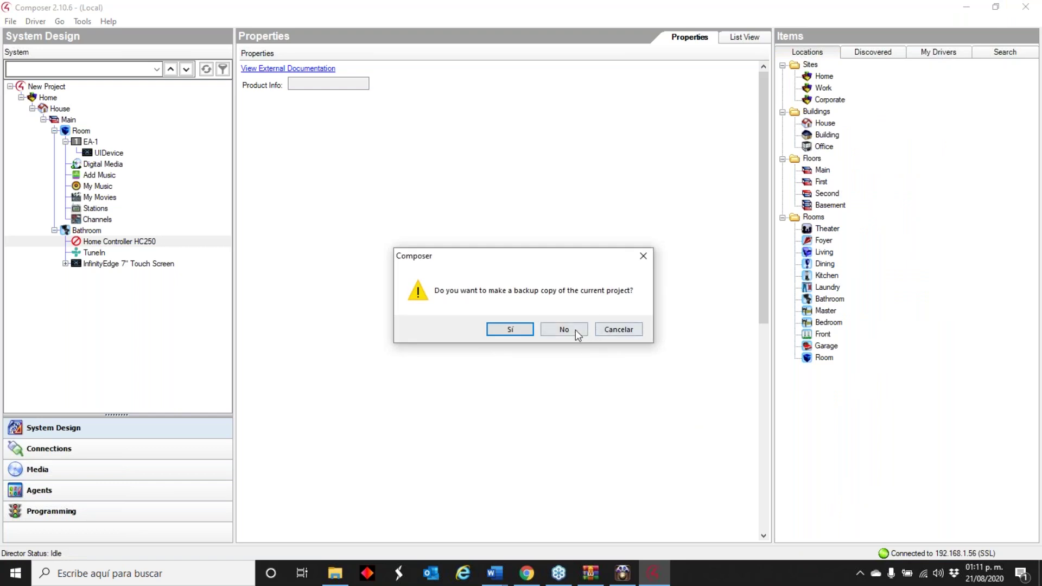
# - Skip the backup, connect Composer 3.1.3 to the EA-1 local project, and update it to OS 3.1.3
pyautogui.click(572, 329)
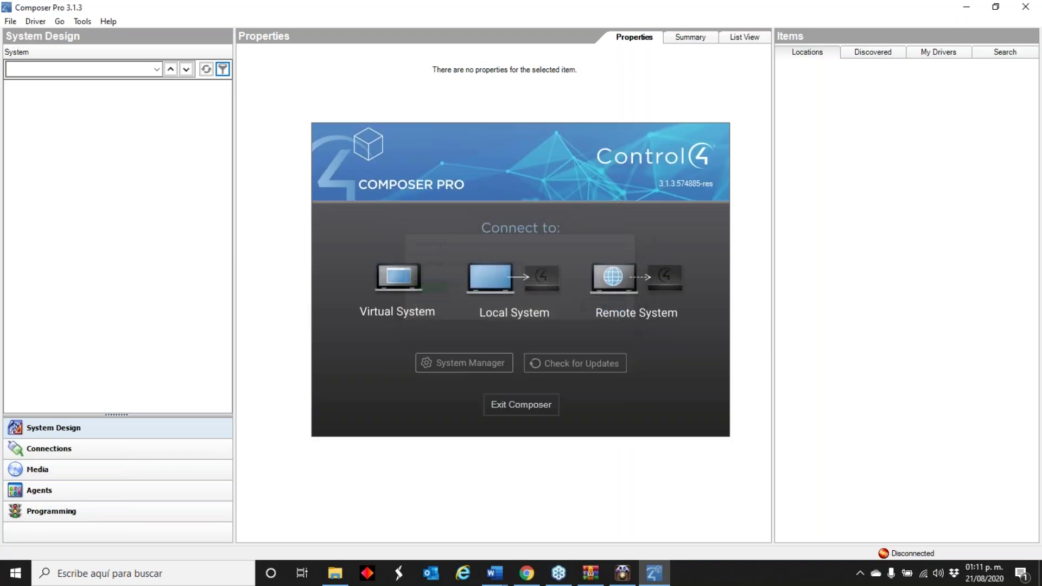
pyautogui.click(512, 268)
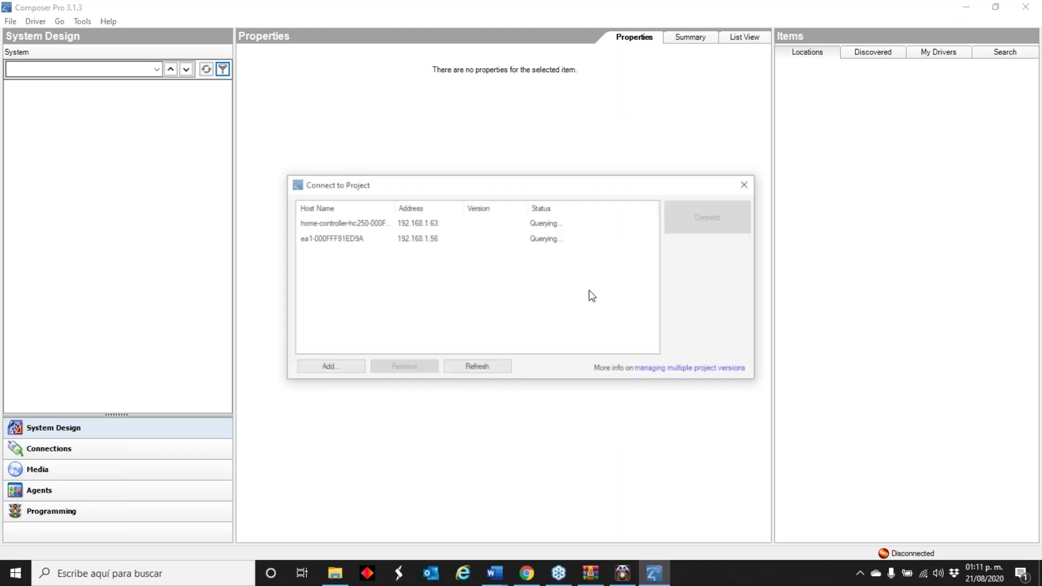
pyautogui.click(440, 239)
pyautogui.click(688, 219)
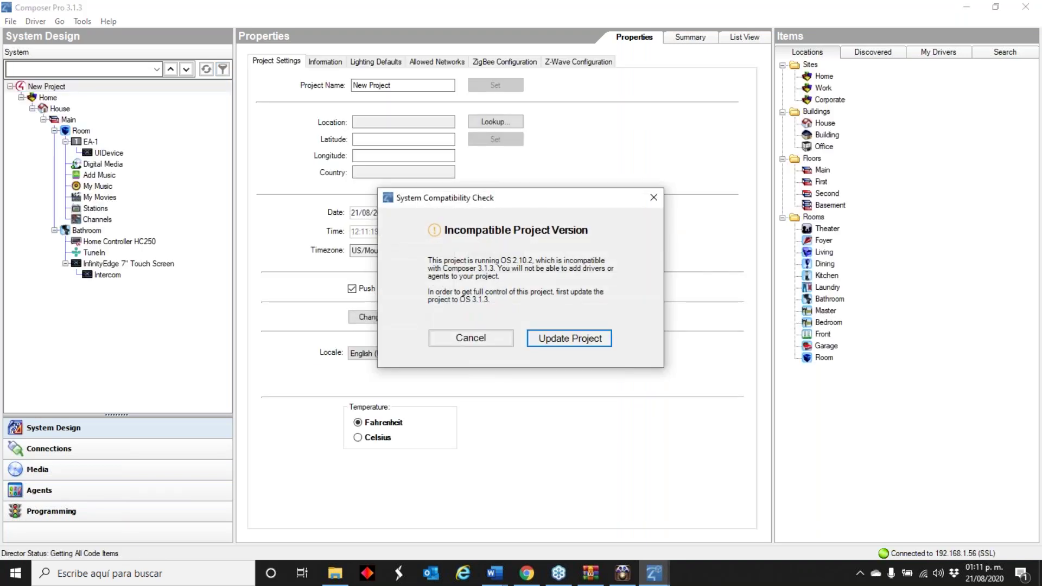
pyautogui.click(571, 336)
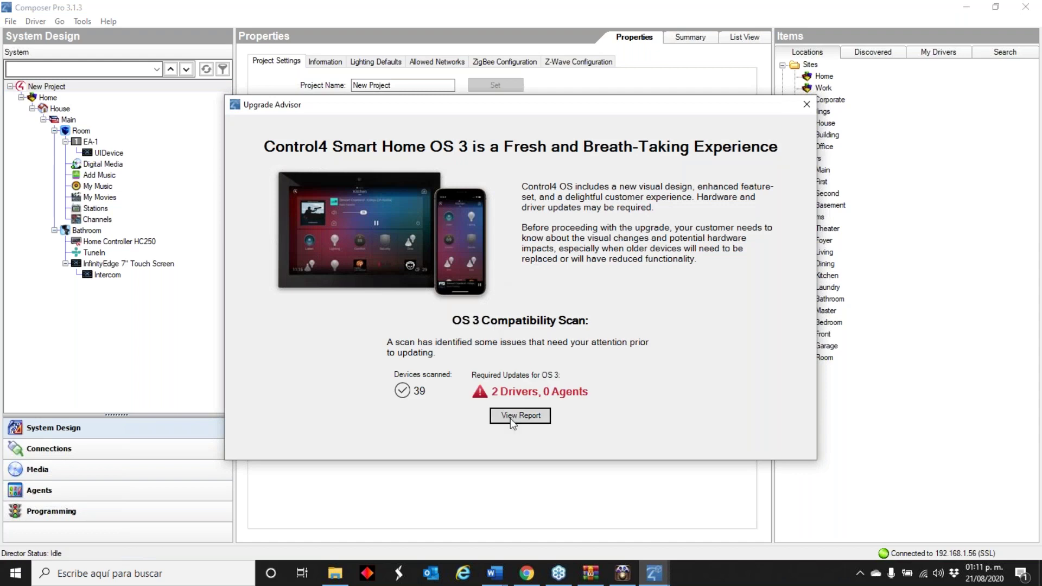
# - View the OS 3 compatibility report, skip project location, and maximize and zoom the report
pyautogui.click(512, 420)
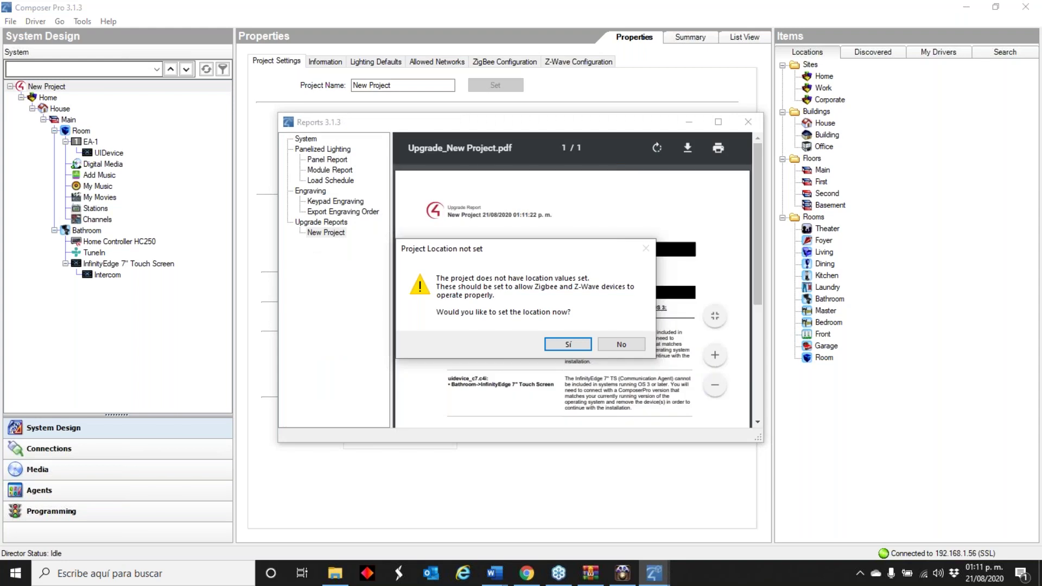
pyautogui.click(622, 344)
pyautogui.click(718, 122)
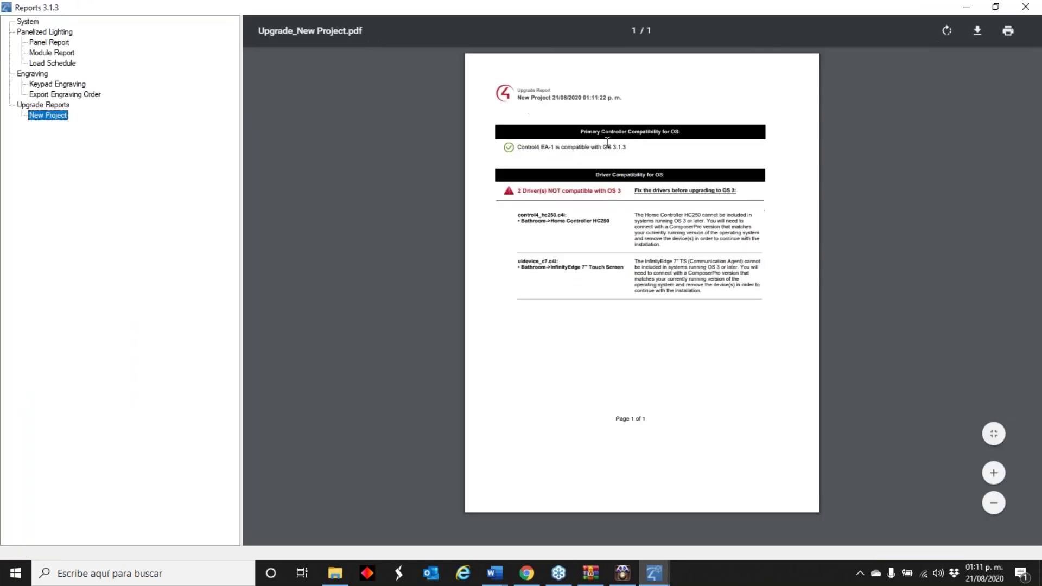
pyautogui.click(994, 473)
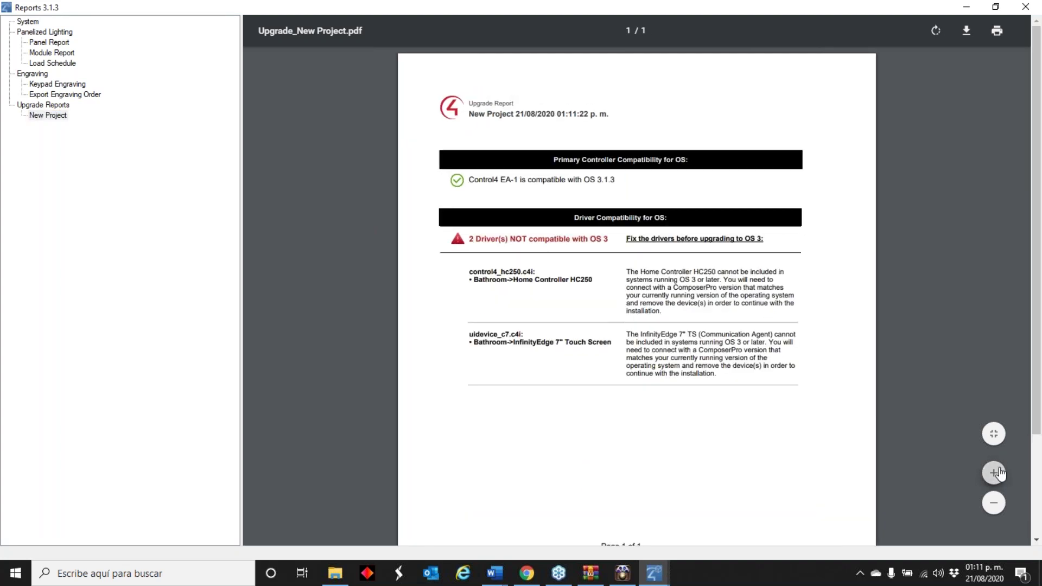
pyautogui.click(995, 473)
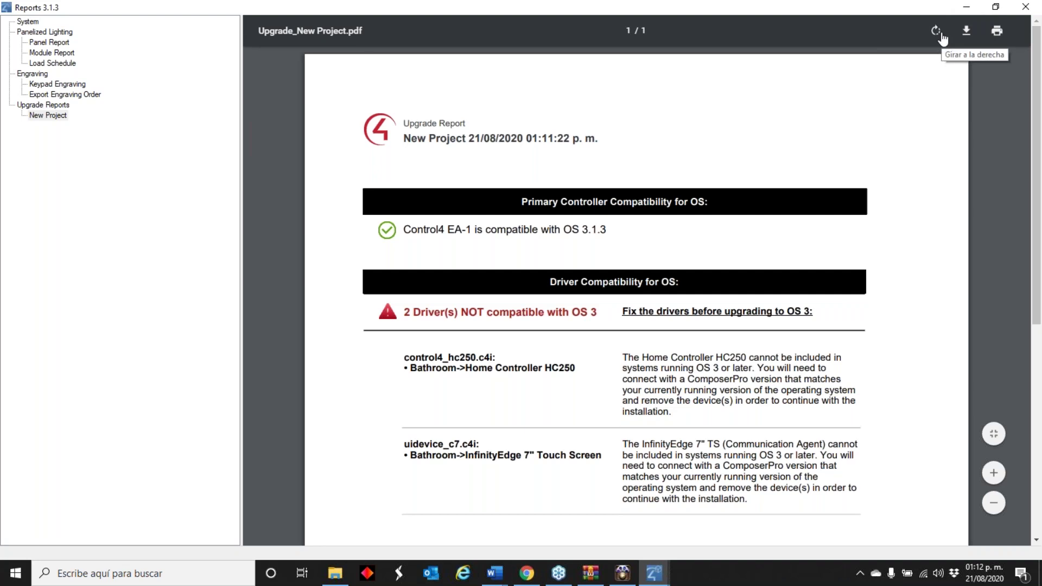
pyautogui.click(966, 6)
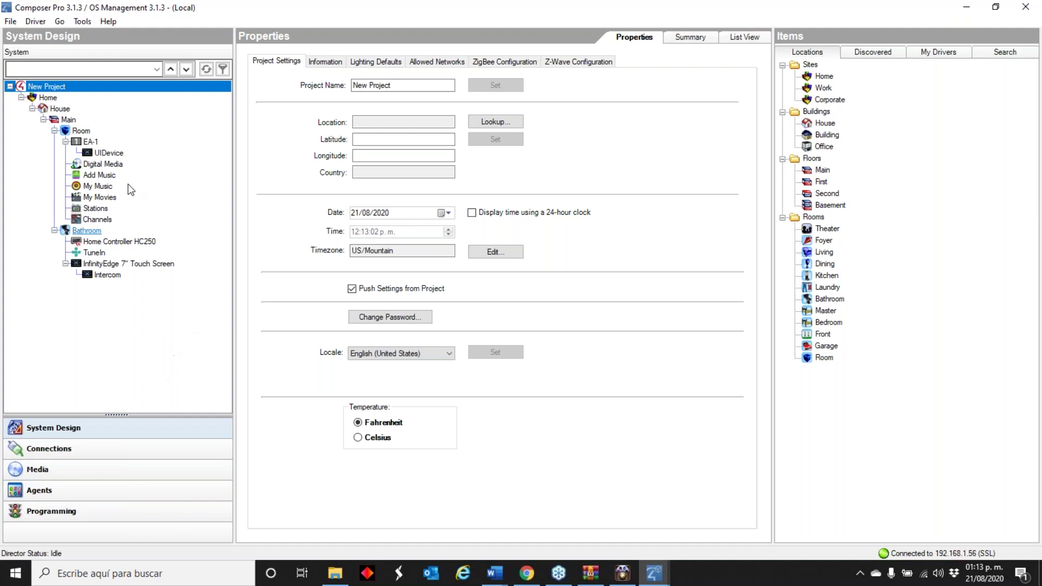
# - Bring the Reports window back and scroll through the upgrade report before hiding it
pyautogui.click(93, 25)
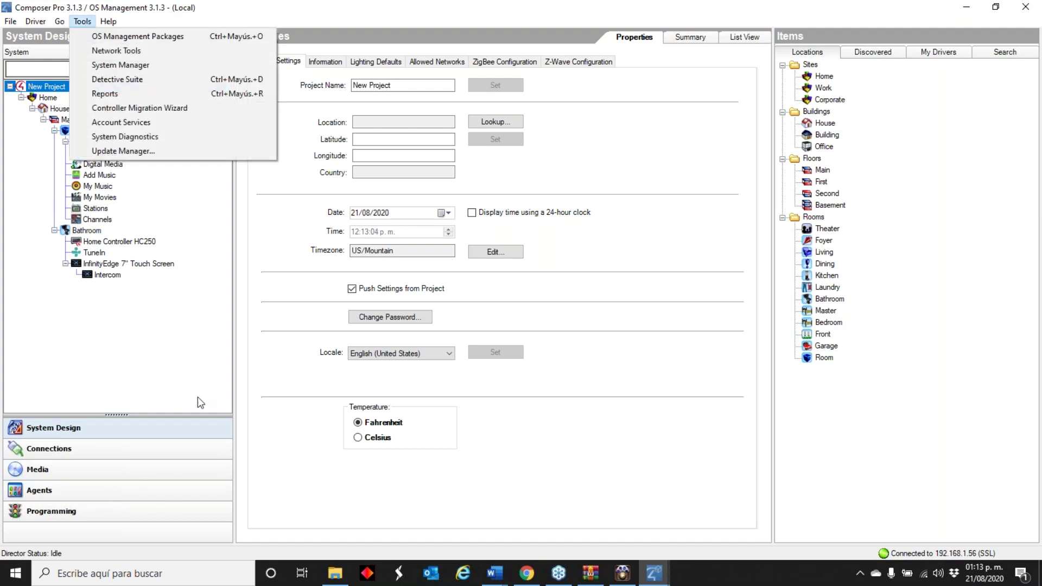
pyautogui.click(654, 573)
pyautogui.click(729, 543)
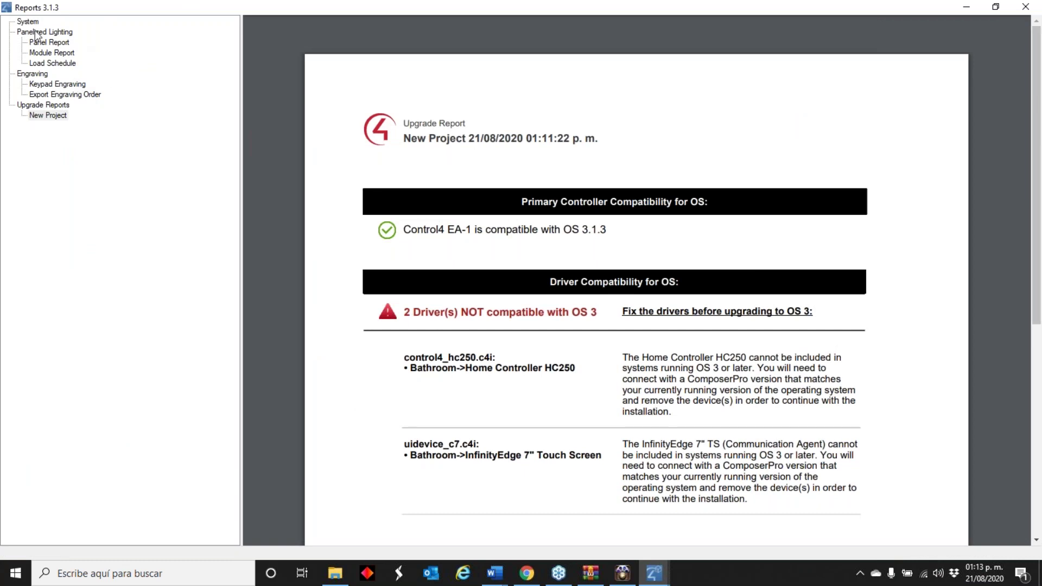
pyautogui.scroll(-2, 586, 346)
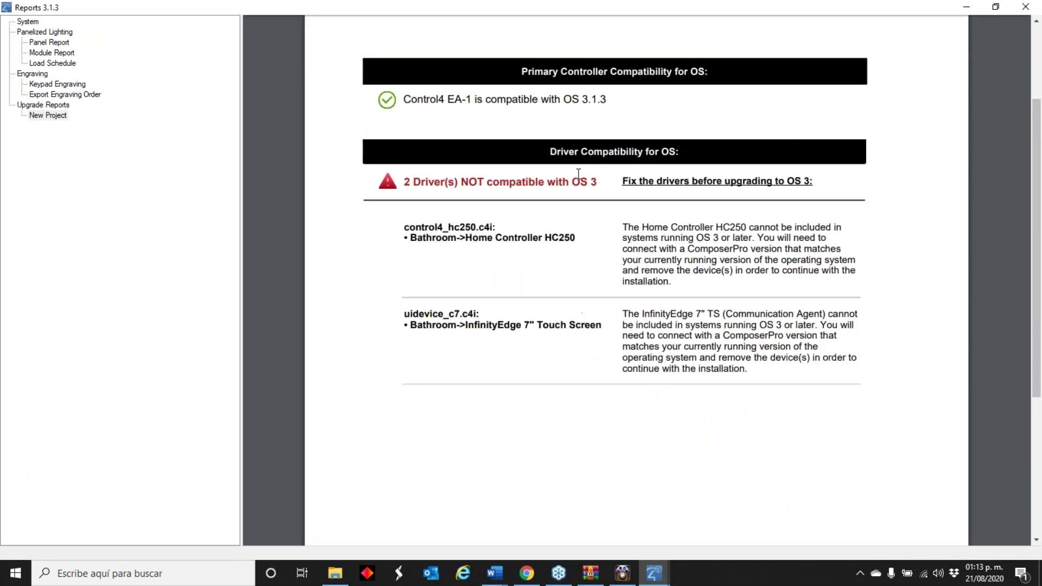
pyautogui.scroll(-4, 591, 393)
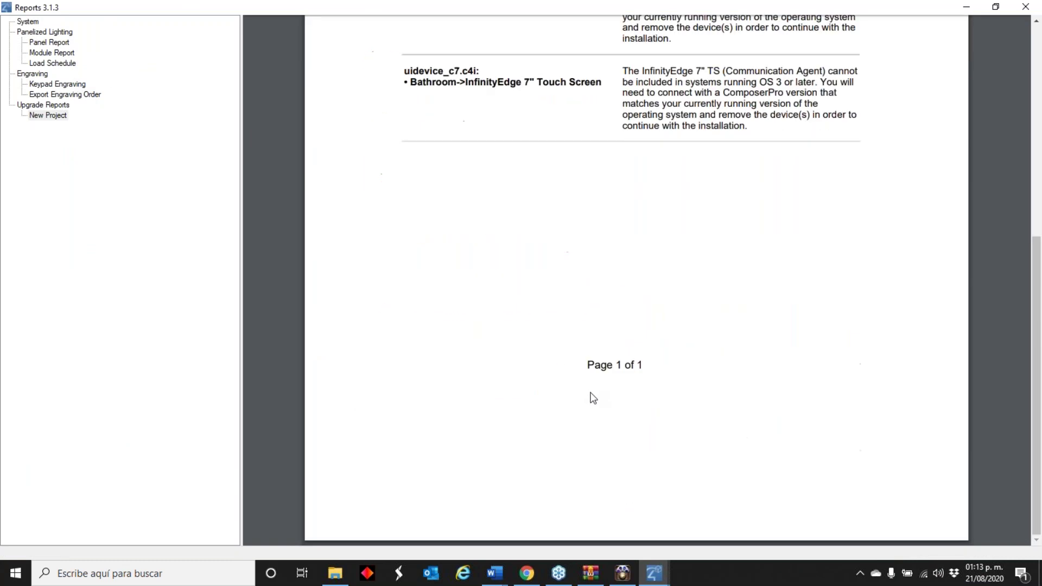
pyautogui.scroll(6, 591, 399)
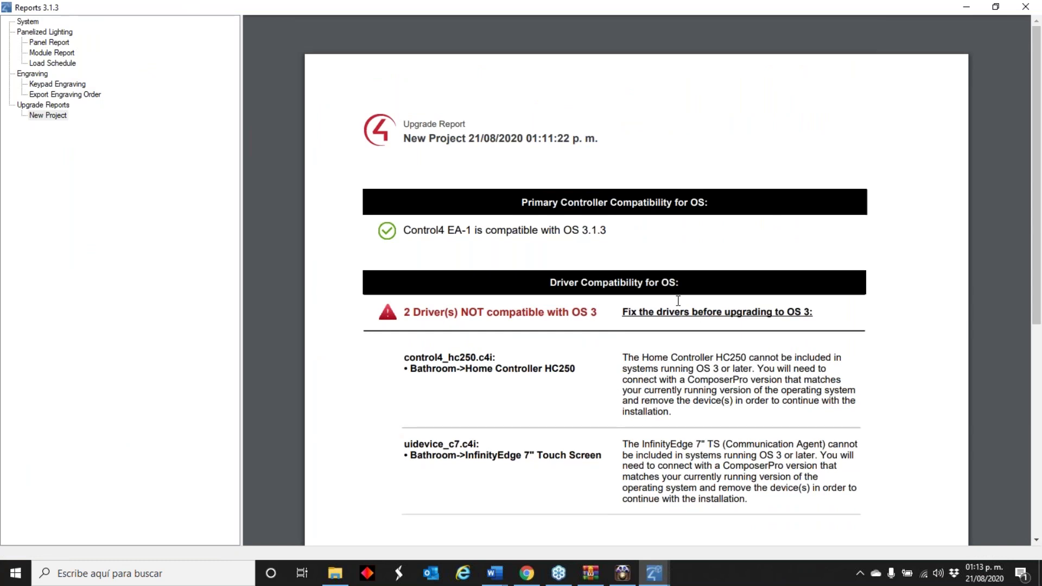
pyautogui.moveTo(961, 39)
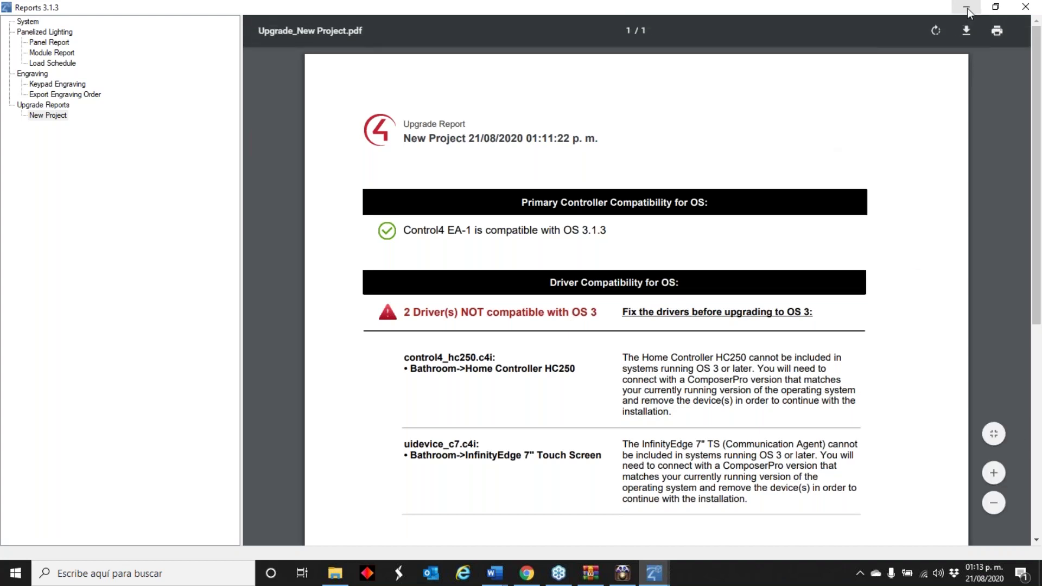
pyautogui.click(957, 9)
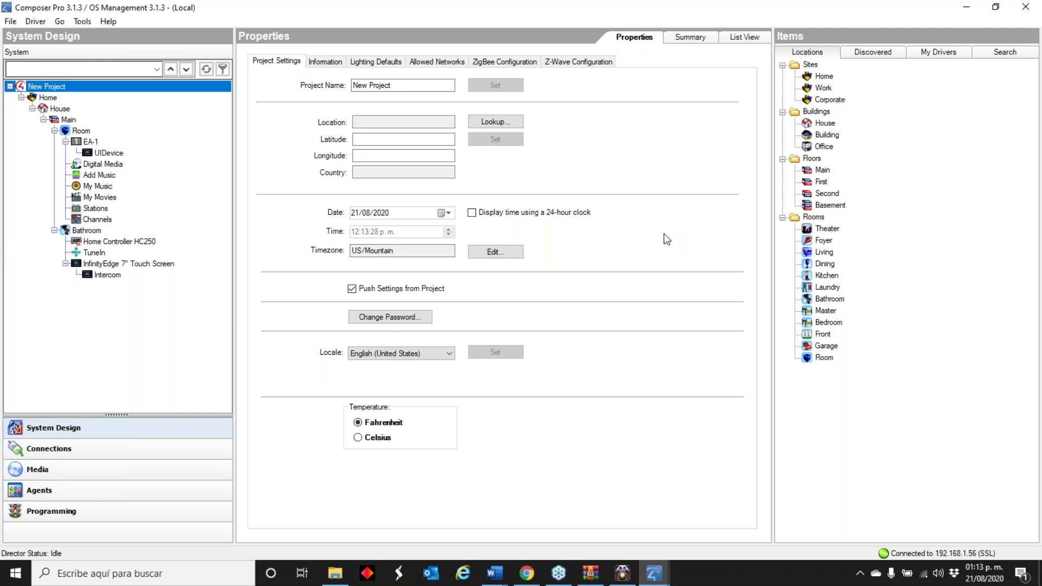
# - Close the Reports window and rerun the OS 3 scan via Tools > Update Manager
pyautogui.click(82, 22)
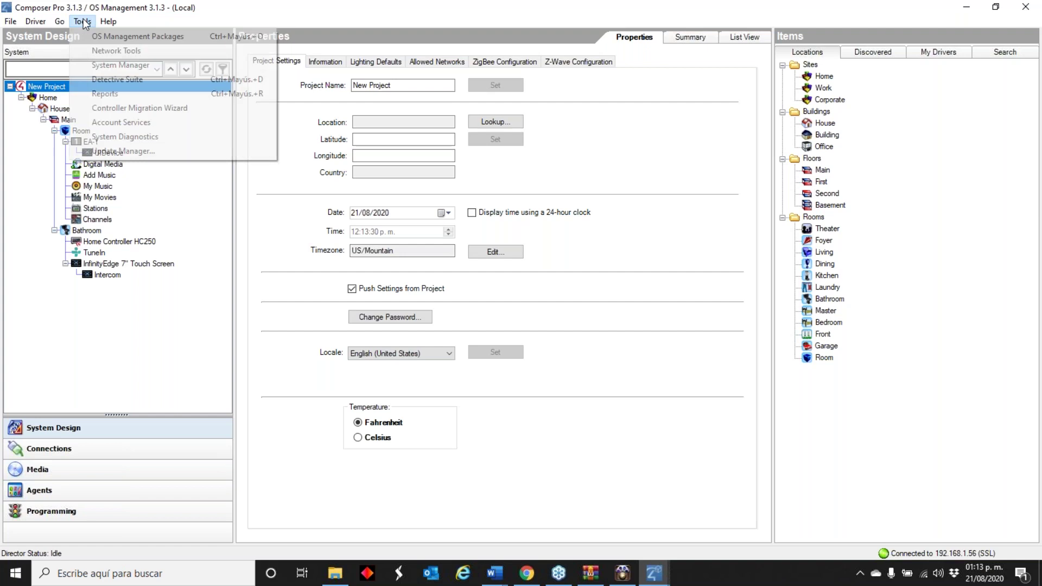
pyautogui.click(654, 573)
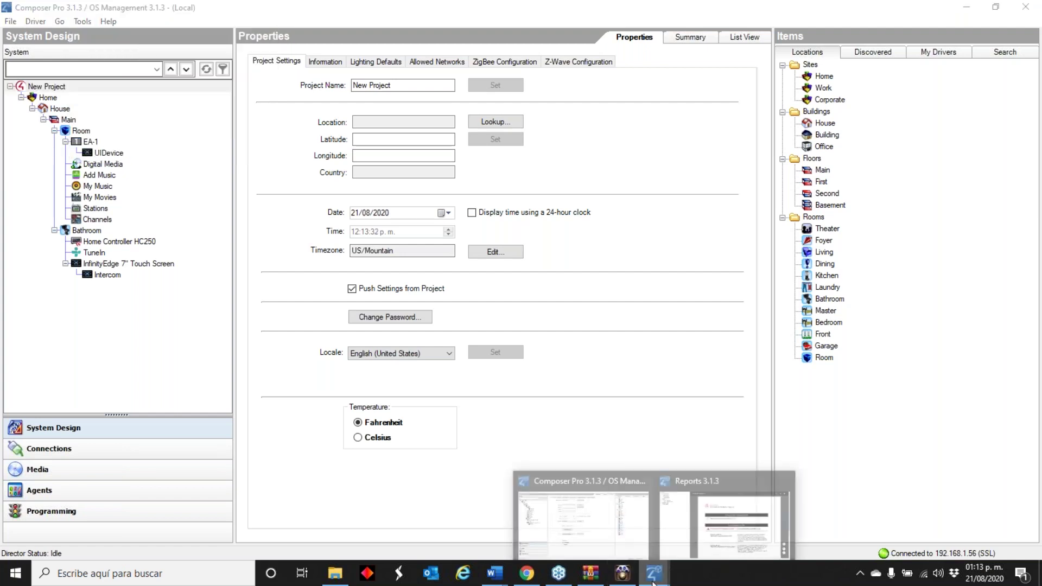
pyautogui.click(709, 533)
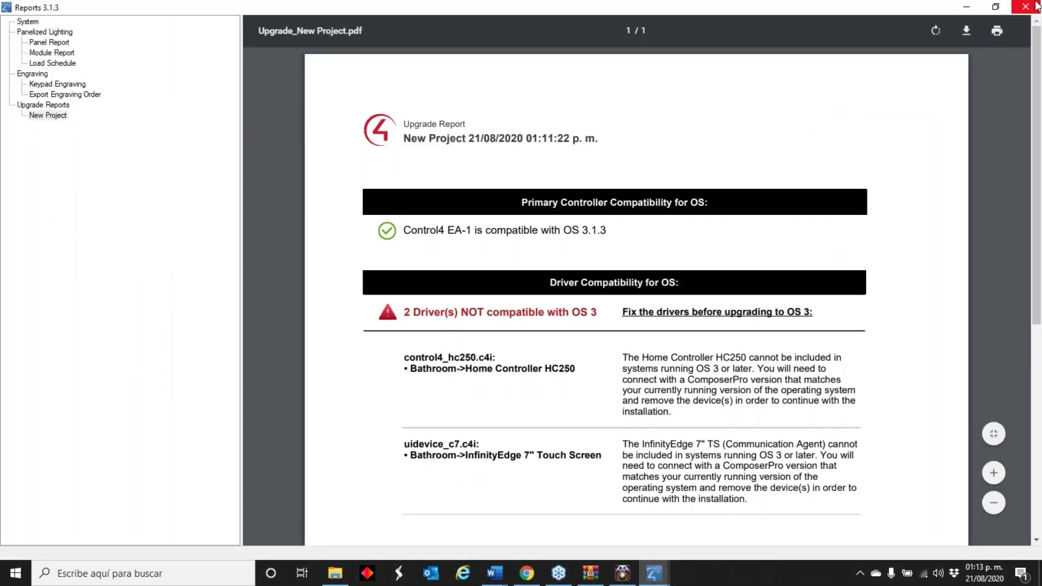
pyautogui.click(1026, 7)
pyautogui.click(82, 21)
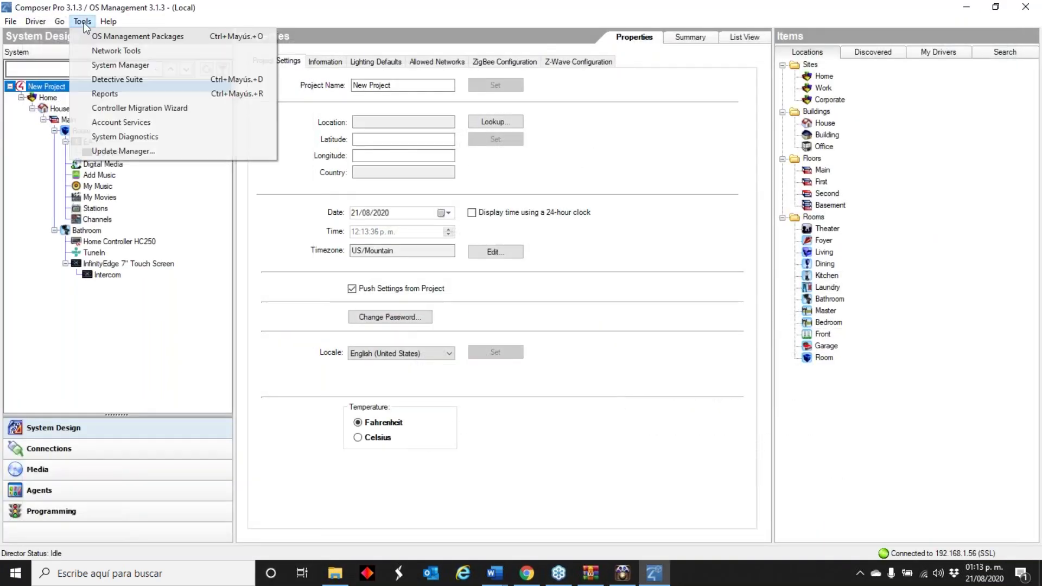
pyautogui.click(111, 152)
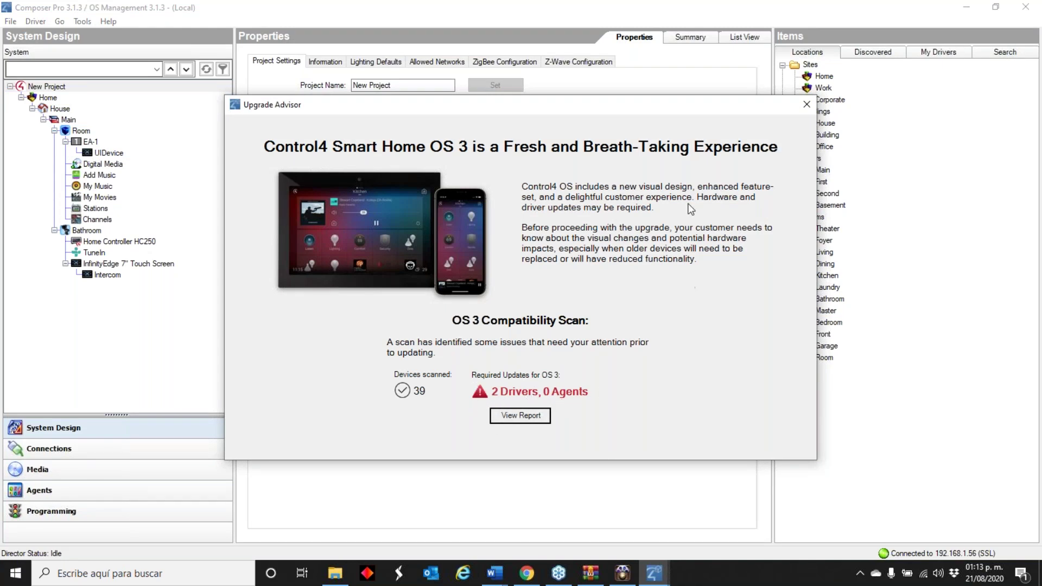
# - Dismiss the scan results and delete the Bathroom room with its sub-items, confirming with Sí
pyautogui.click(807, 104)
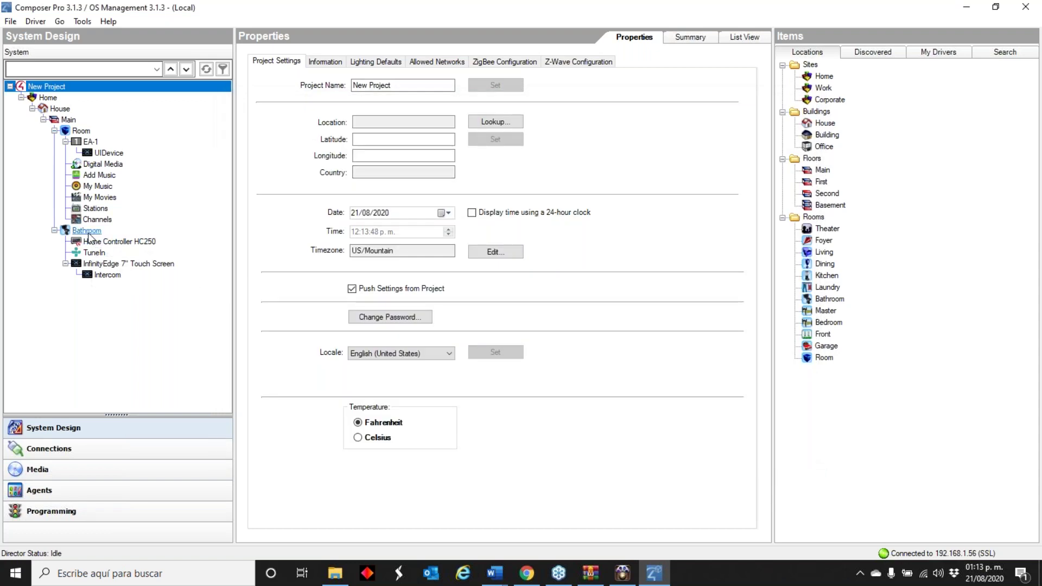
pyautogui.rightClick(90, 231)
pyautogui.click(140, 360)
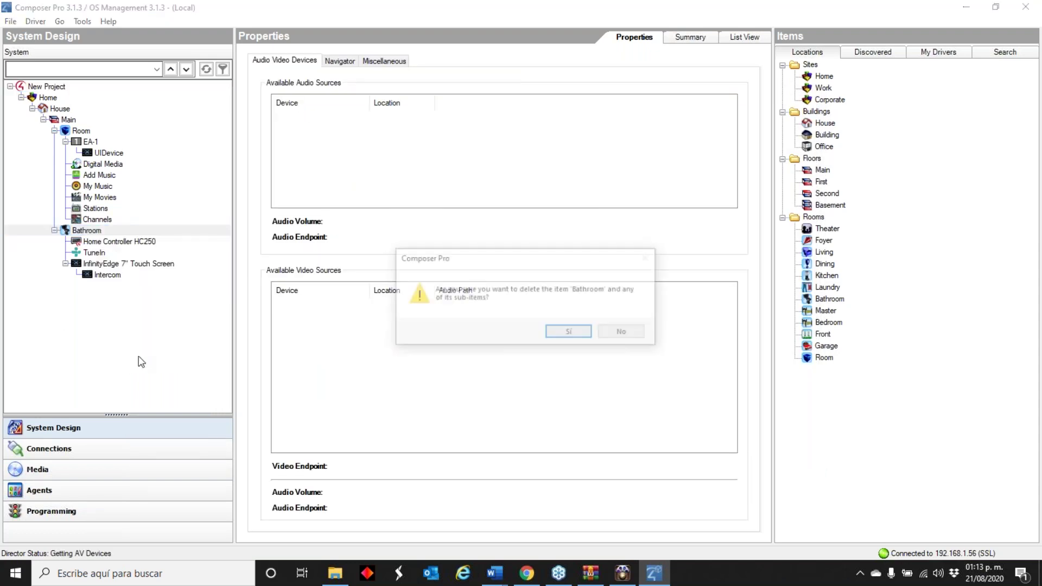
pyautogui.click(567, 332)
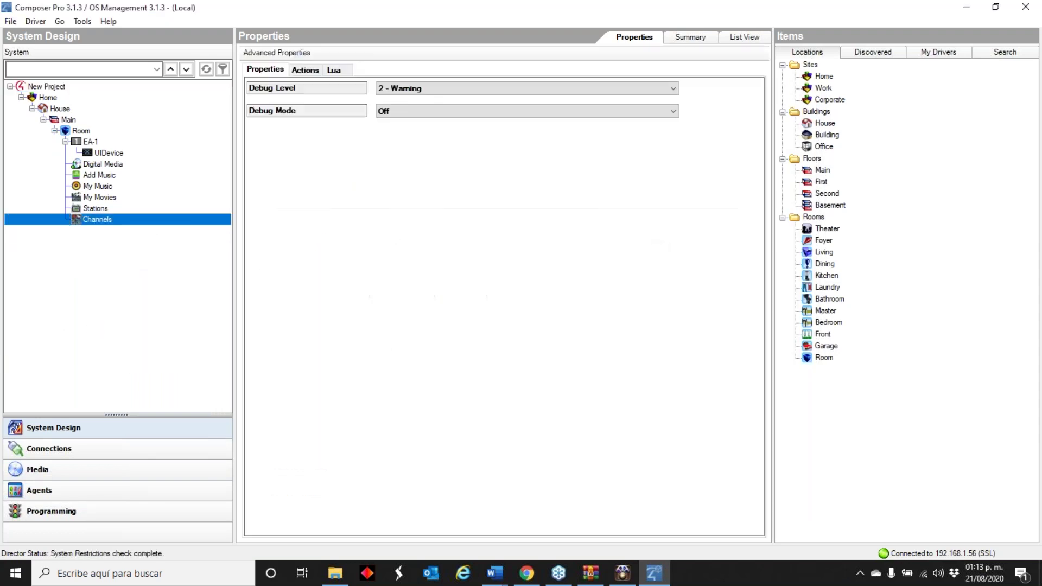
pyautogui.click(83, 21)
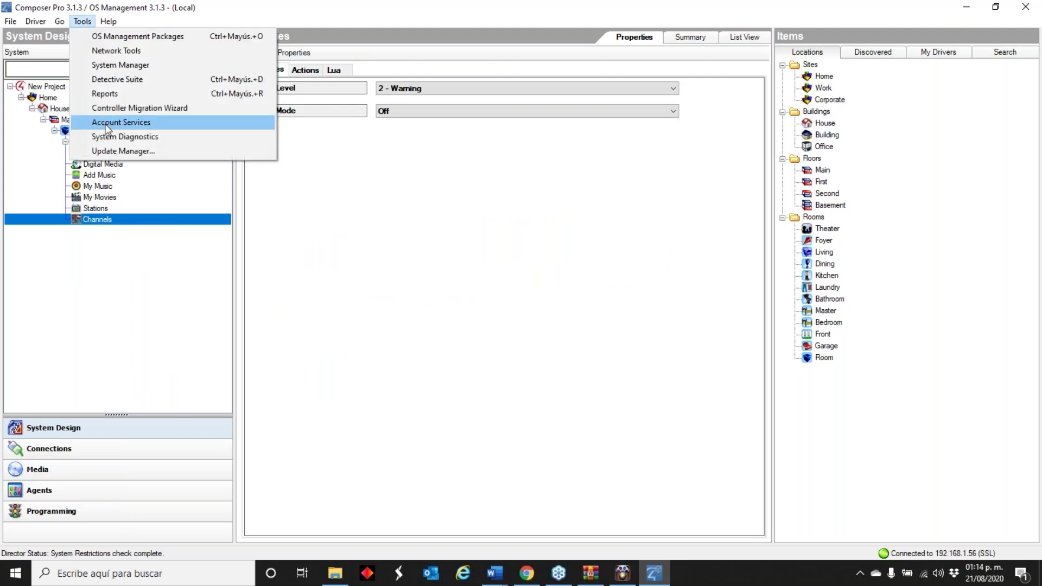
# - Confirm customer consent and begin updating EA-1 to 3.1.3.574826-res, declining the project backup
pyautogui.click(111, 152)
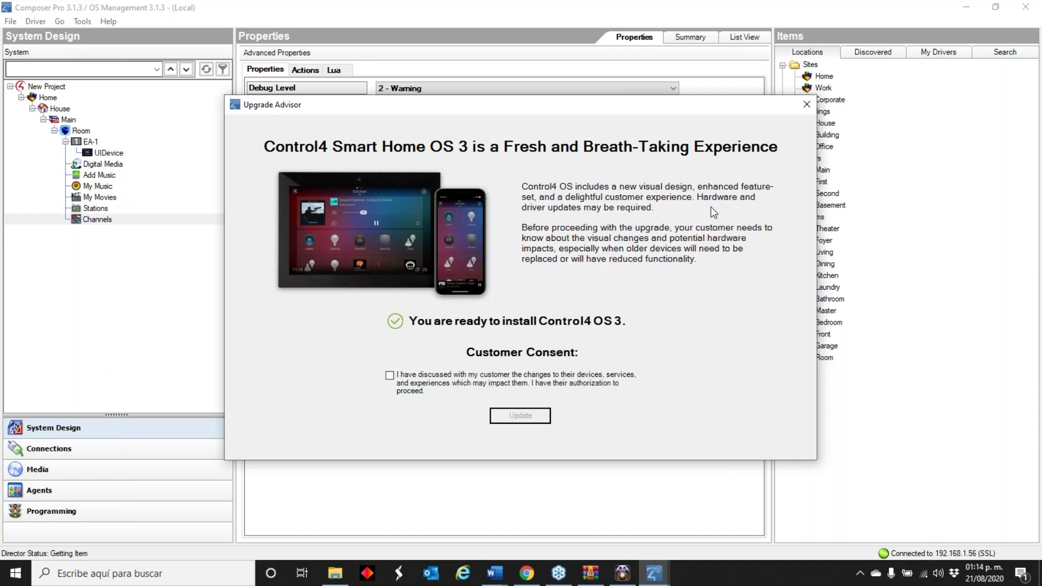
pyautogui.click(390, 376)
pyautogui.click(515, 416)
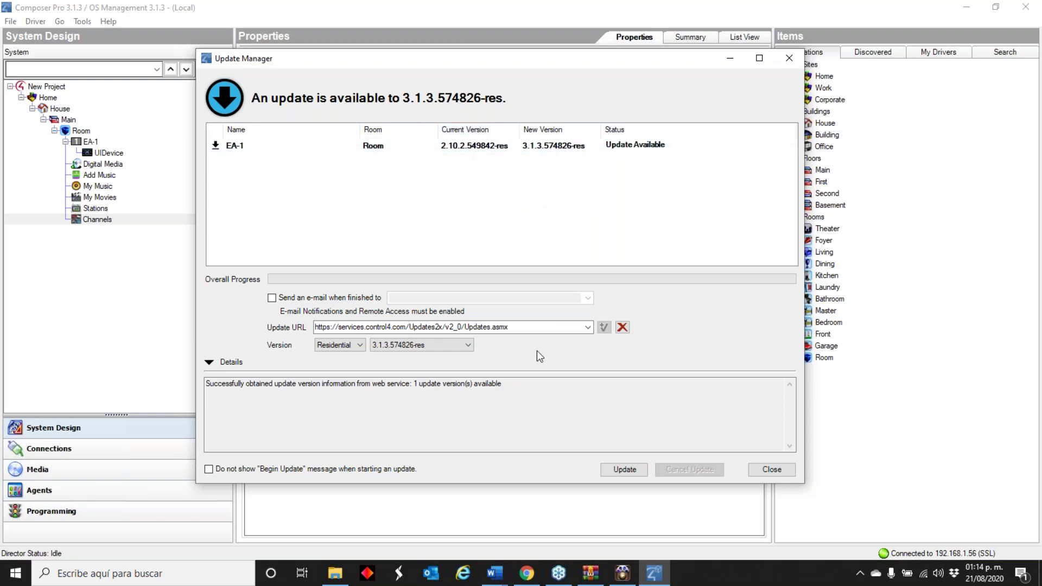
pyautogui.click(621, 469)
pyautogui.click(556, 324)
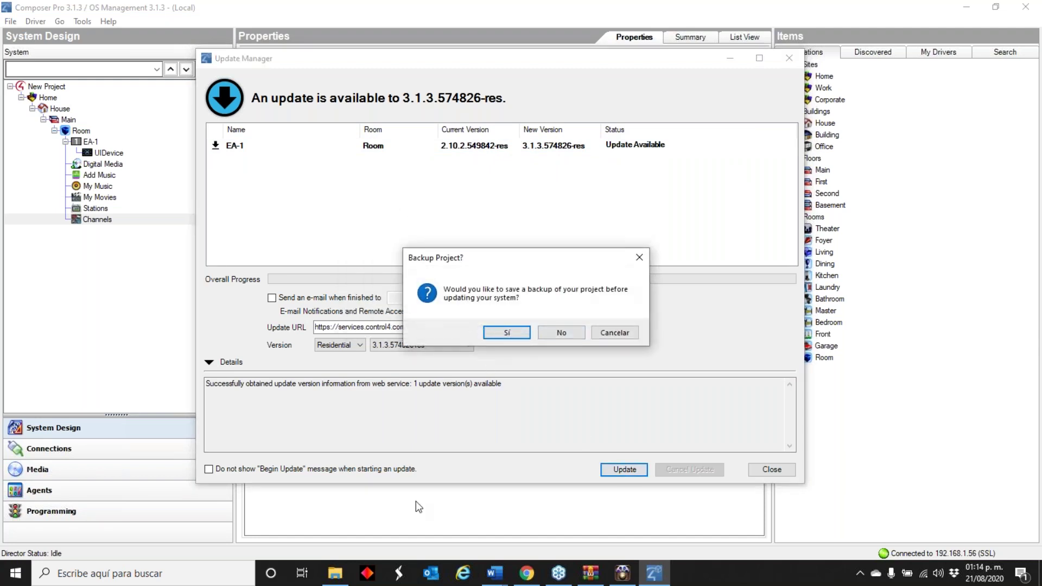
pyautogui.click(561, 331)
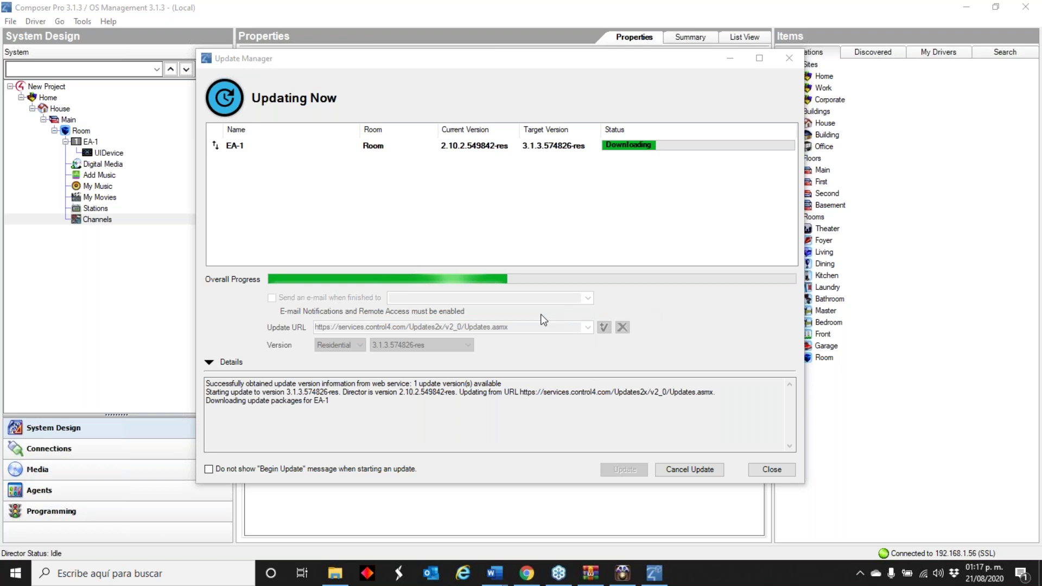
# - Wait for EA-1's update packages to download, keeping the progress window in focus
pyautogui.click(446, 431)
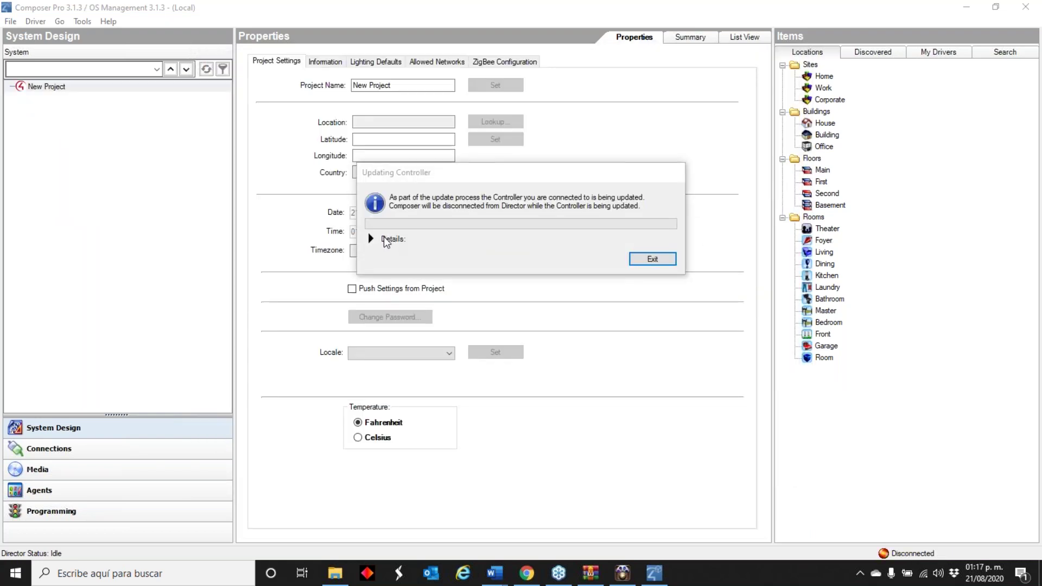
# - Expand the update details and follow them until EA-1's OS update succeeds and it reboots
pyautogui.click(372, 239)
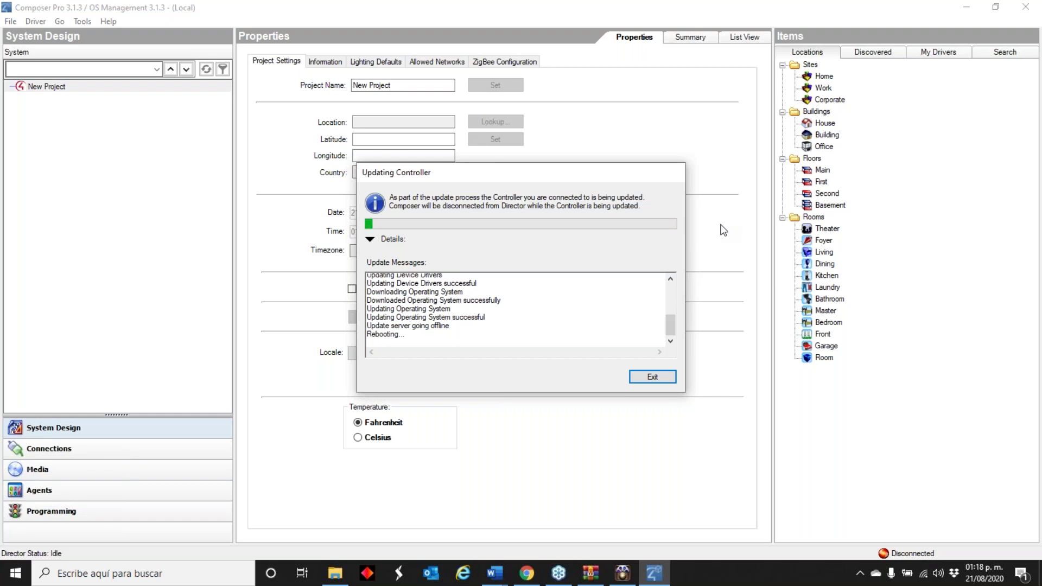
pyautogui.click(182, 573)
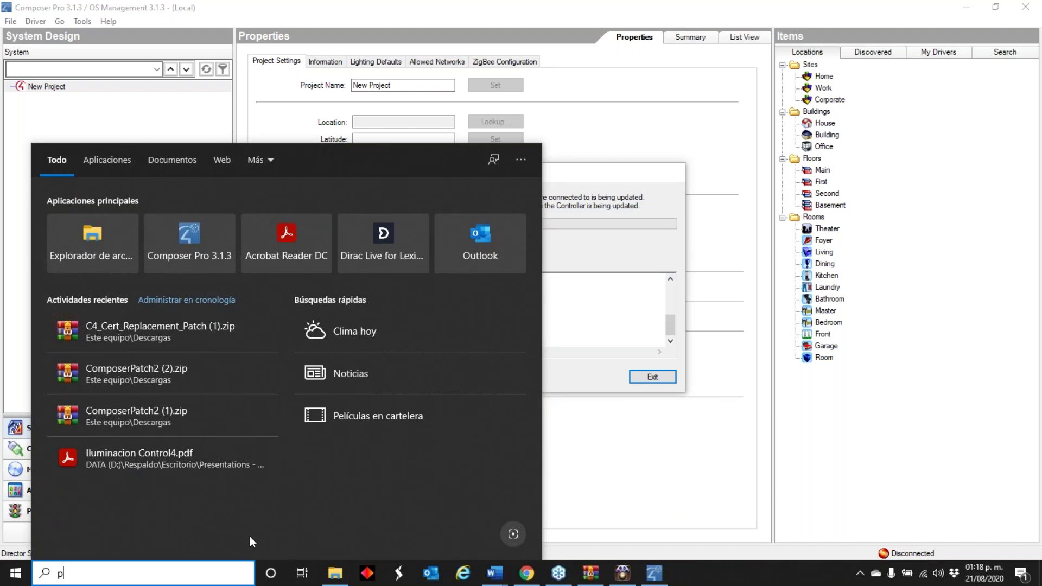
# - Find 'putty' in Windows search and open the Putty Commands folder
pyautogui.write('pp')
pyautogui.press('BackSpace')
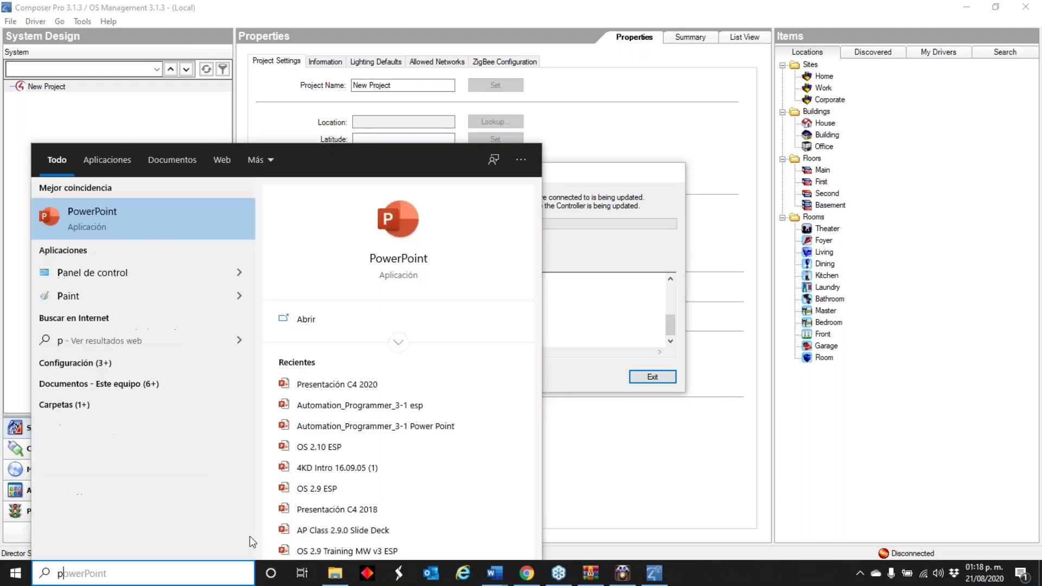
pyautogui.write('utty')
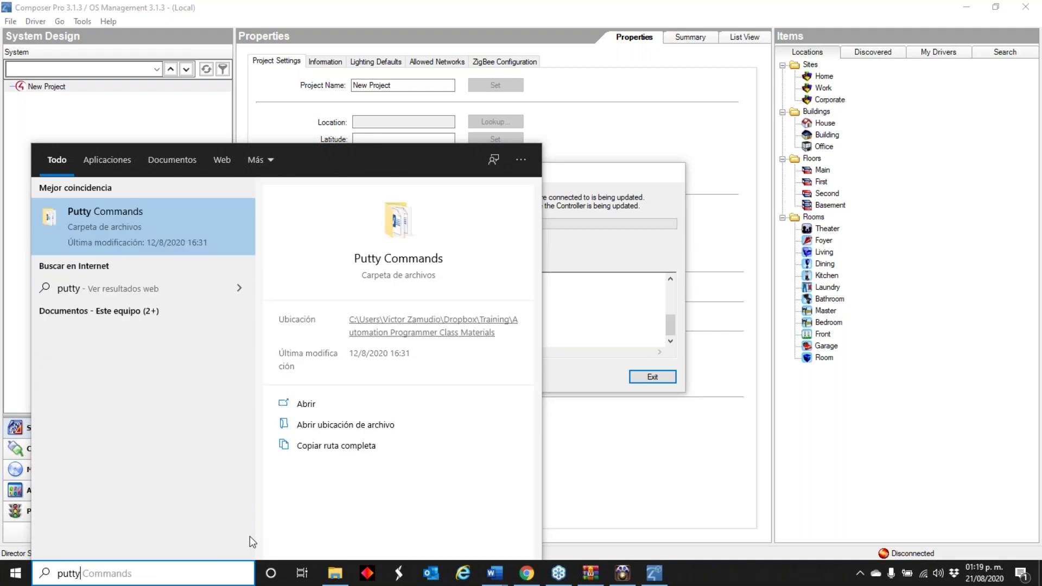
pyautogui.click(126, 229)
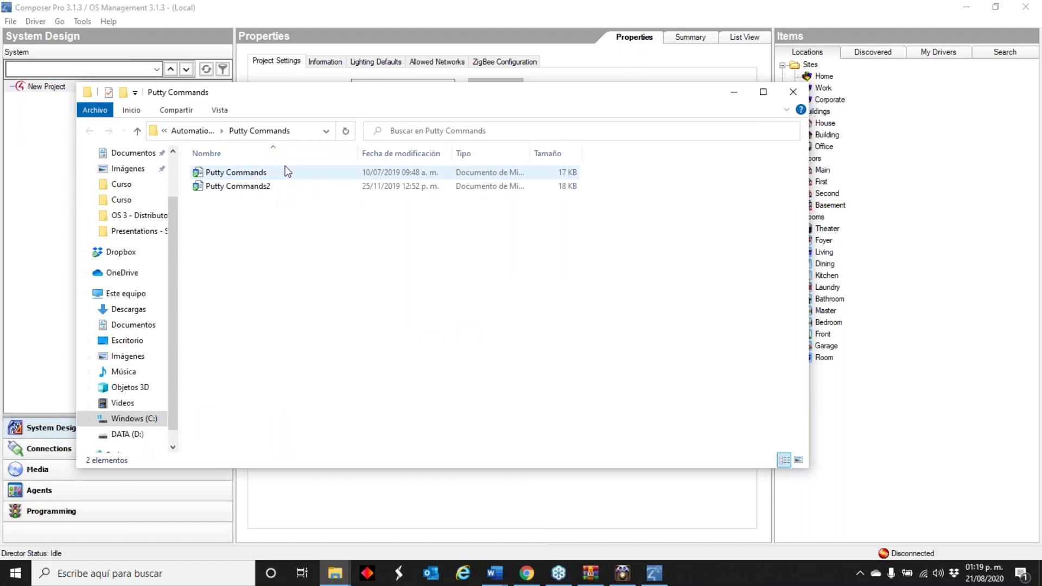
# - Maximise and close the Putty Commands folder, then return to Chrome
pyautogui.moveTo(539, 86); pyautogui.dragTo(539, 1)
pyautogui.click(793, 6)
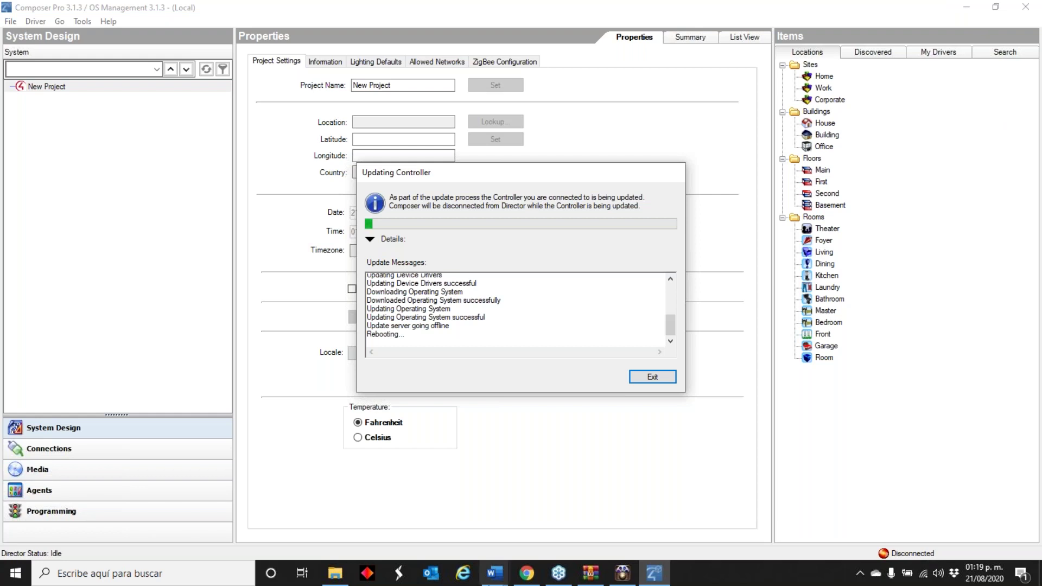
pyautogui.click(526, 573)
# - Search Google for 'putty' in a new Chrome tab
pyautogui.click(911, 11)
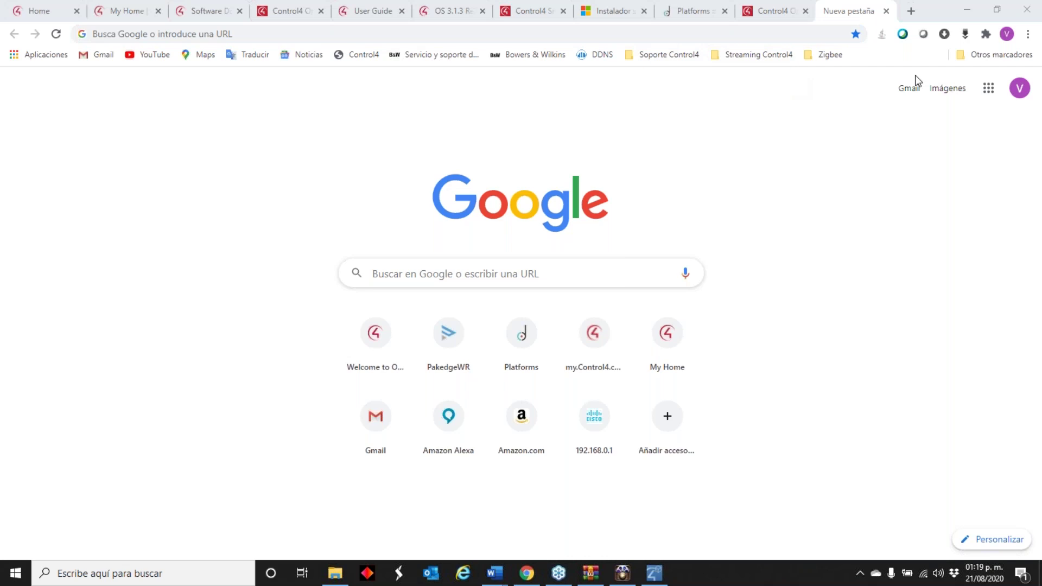
pyautogui.click(428, 270)
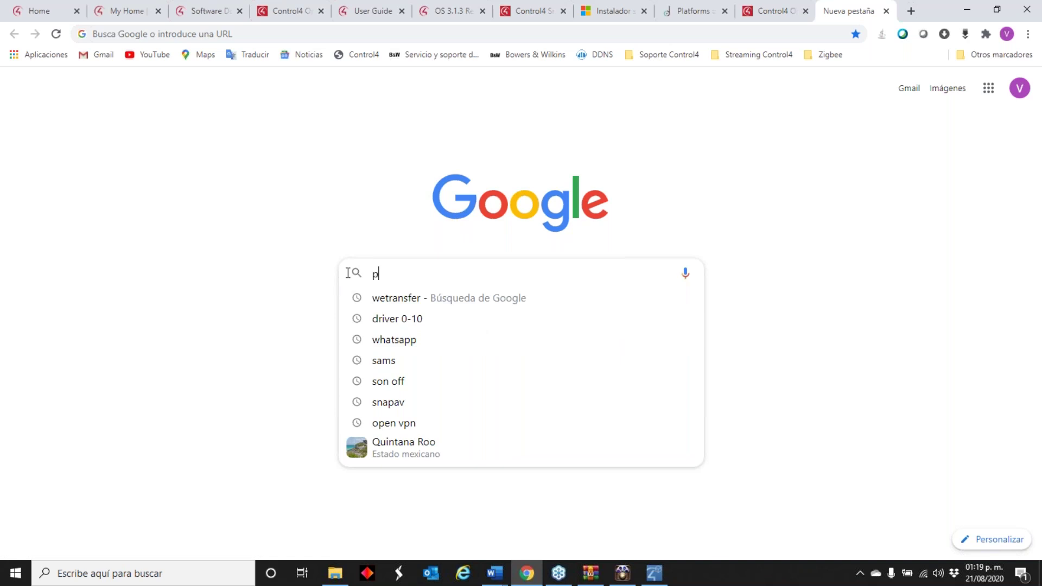
pyautogui.write('p')
pyautogui.press('BackSpace')
pyautogui.write('utty')
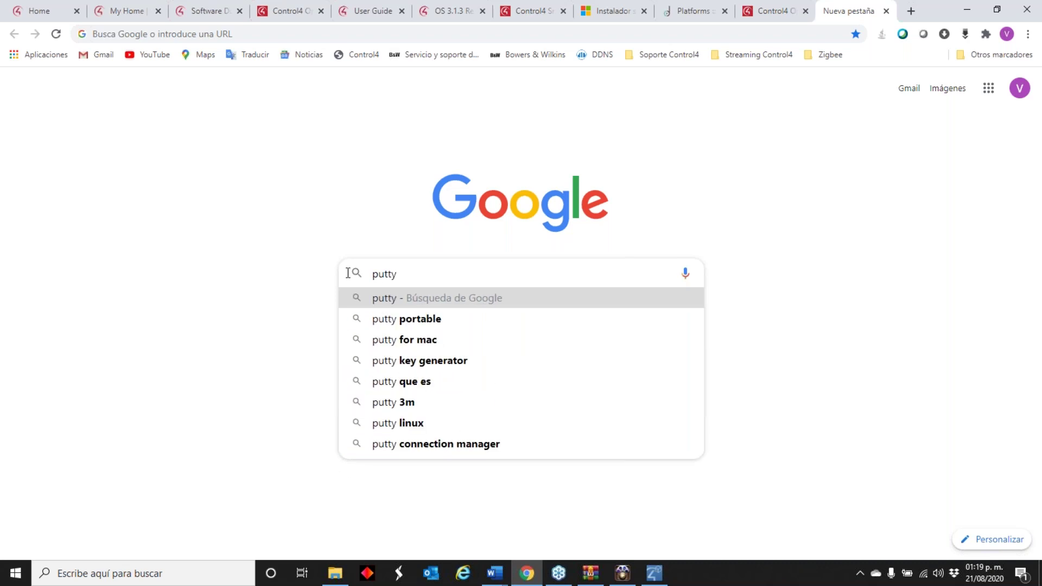
pyautogui.press('Return')
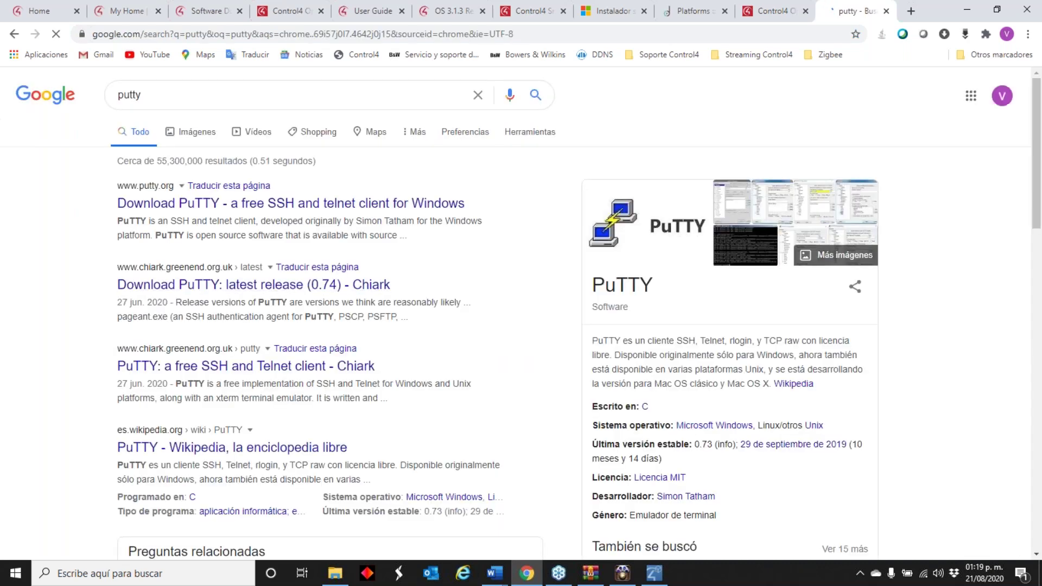
# - Open putty.org, dismiss the translation offer, and go to the latest PuTTY release page
pyautogui.click(233, 209)
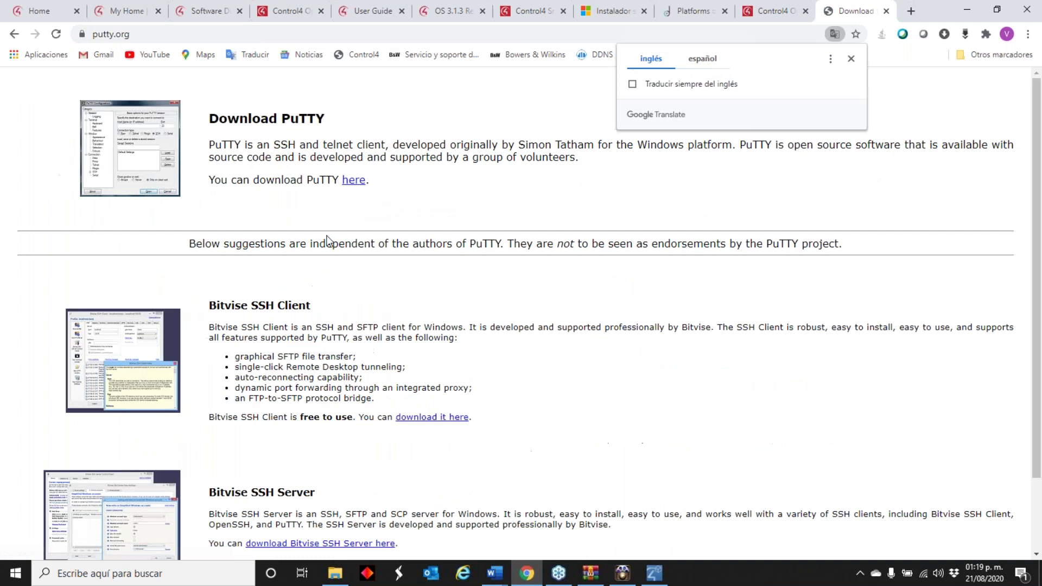
pyautogui.click(851, 59)
pyautogui.click(358, 182)
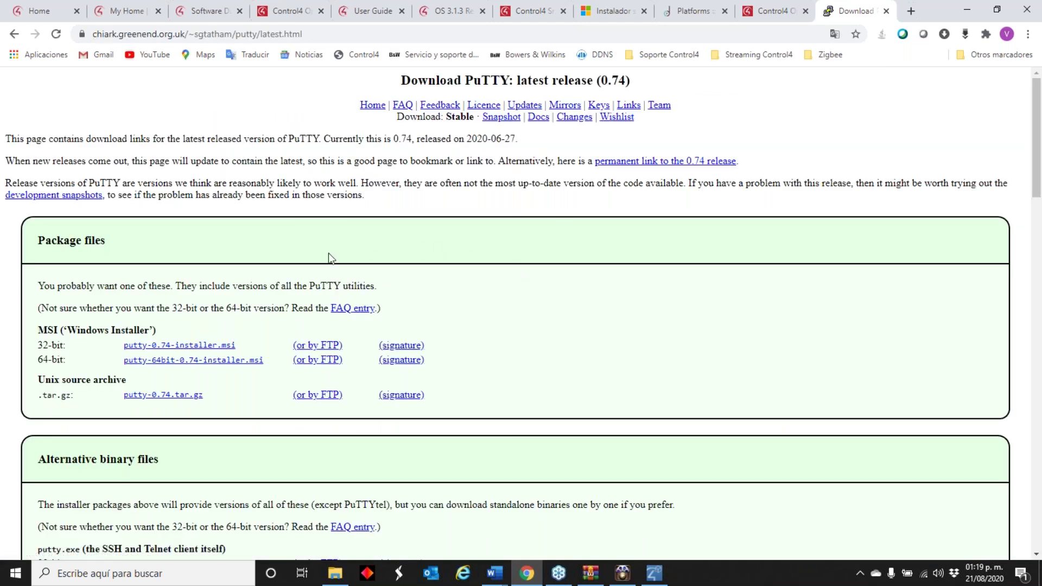
# - Download and install the 64-bit PuTTY 0.74 MSI with the default folder and features
pyautogui.click(210, 365)
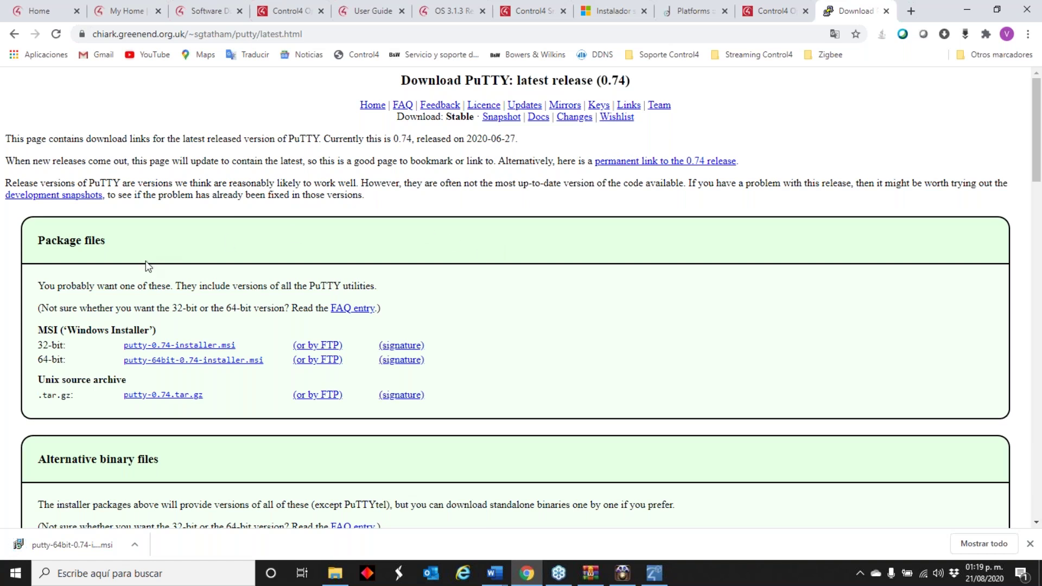
pyautogui.click(103, 545)
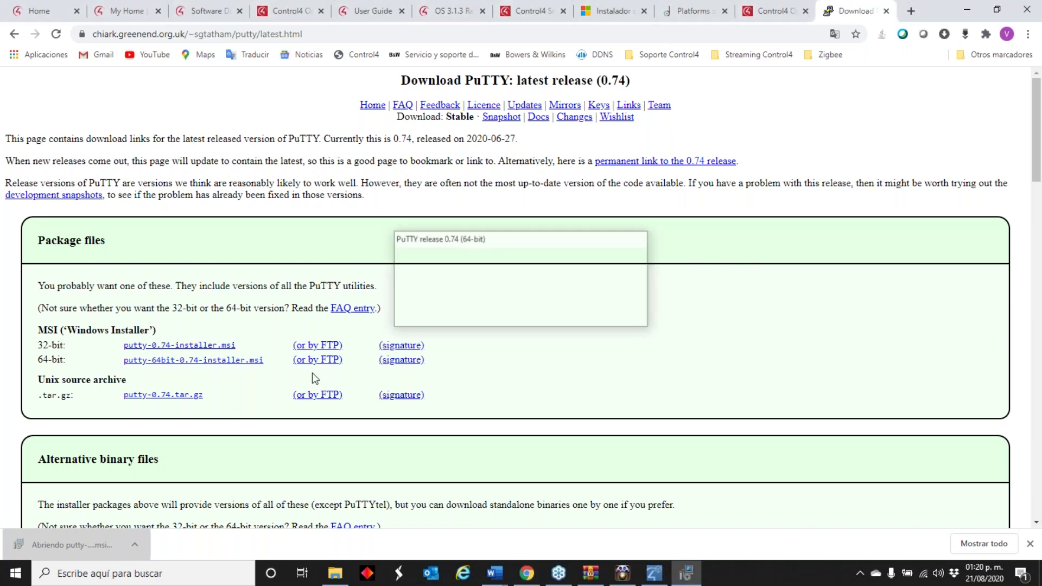
pyautogui.click(589, 388)
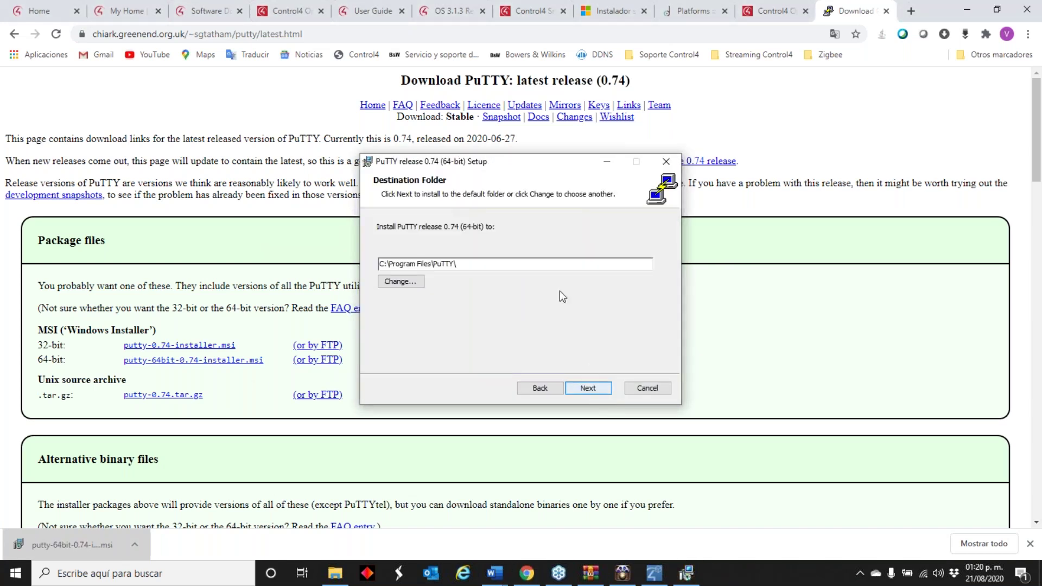
pyautogui.click(593, 390)
pyautogui.click(582, 388)
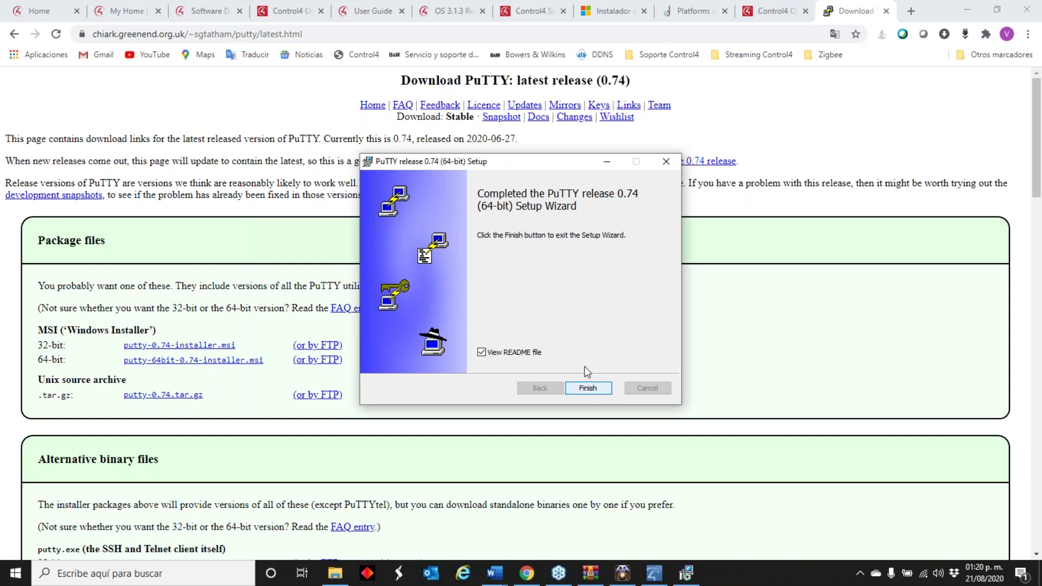
pyautogui.click(600, 388)
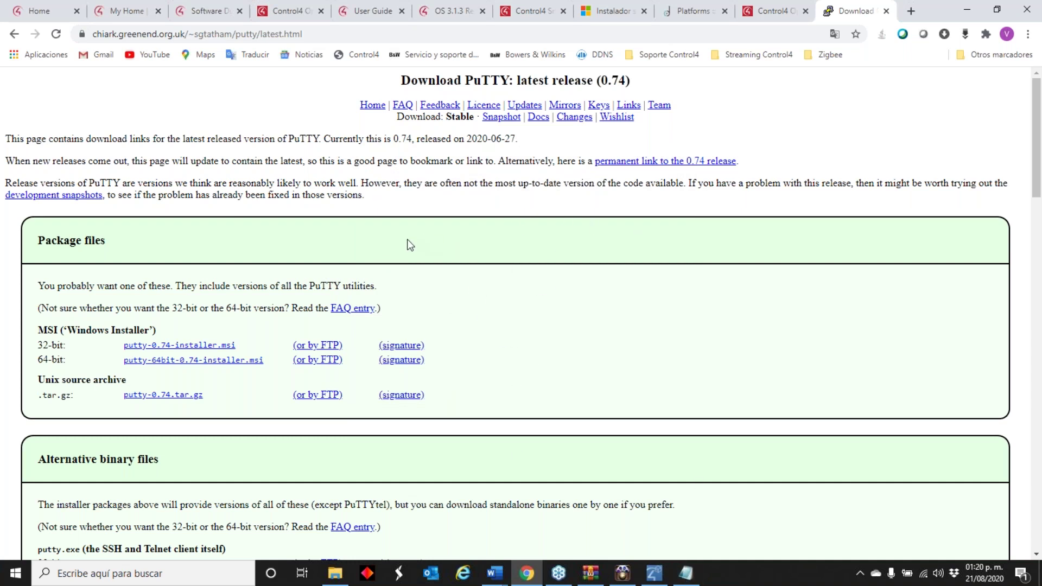
pyautogui.click(970, 10)
# - Launch PuTTY from Start search and begin entering host address 192.1
pyautogui.click(109, 573)
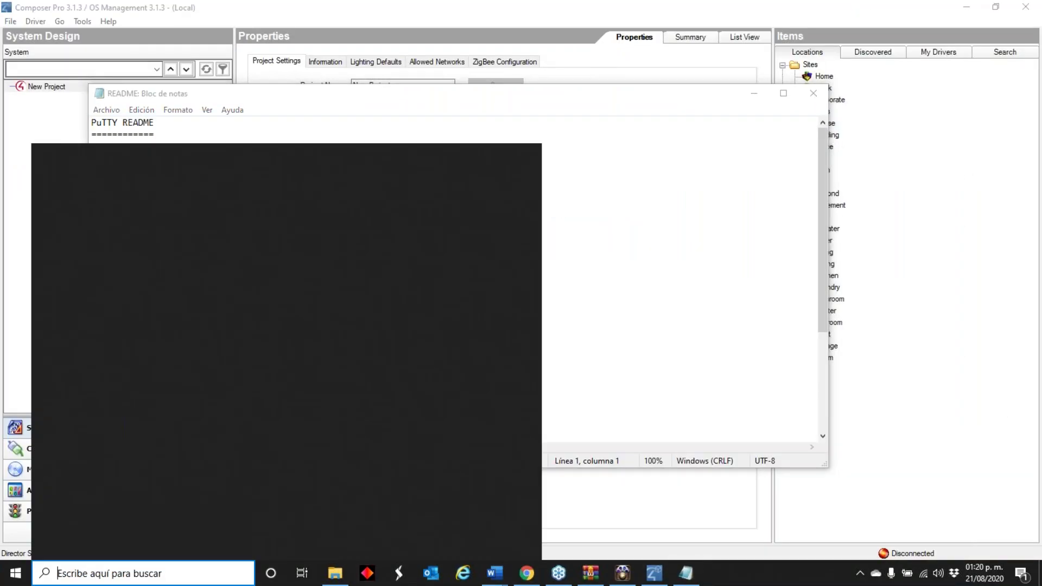
pyautogui.write('put')
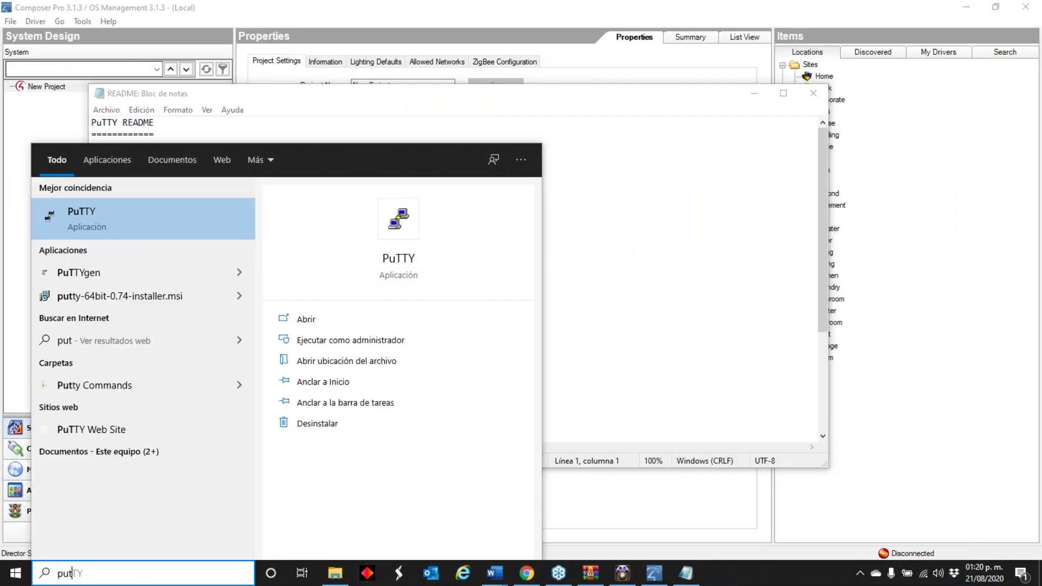
pyautogui.click(93, 217)
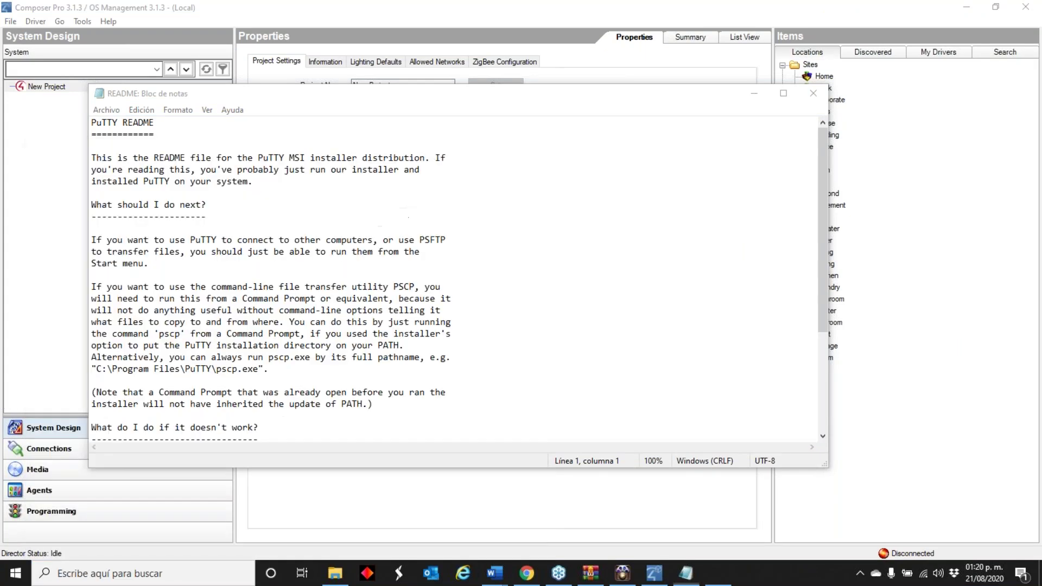
pyautogui.moveTo(488, 157); pyautogui.dragTo(399, 165)
pyautogui.write('192.1')
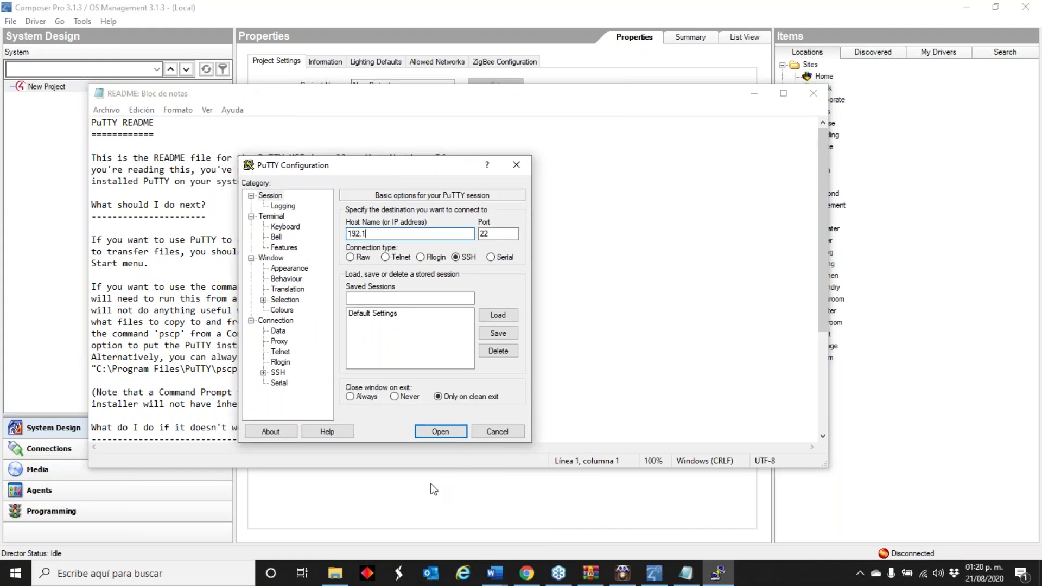
# - Launch Composer 2.10.6 from Windows search, then switch Chrome to the Control4 Tech Community home tab
pyautogui.click(430, 488)
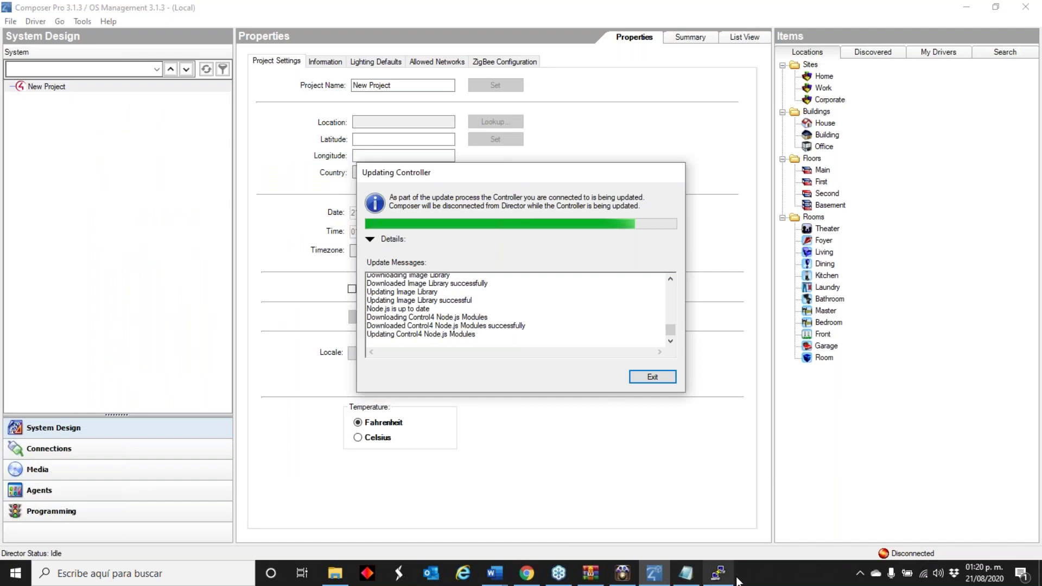
pyautogui.press('super+s')
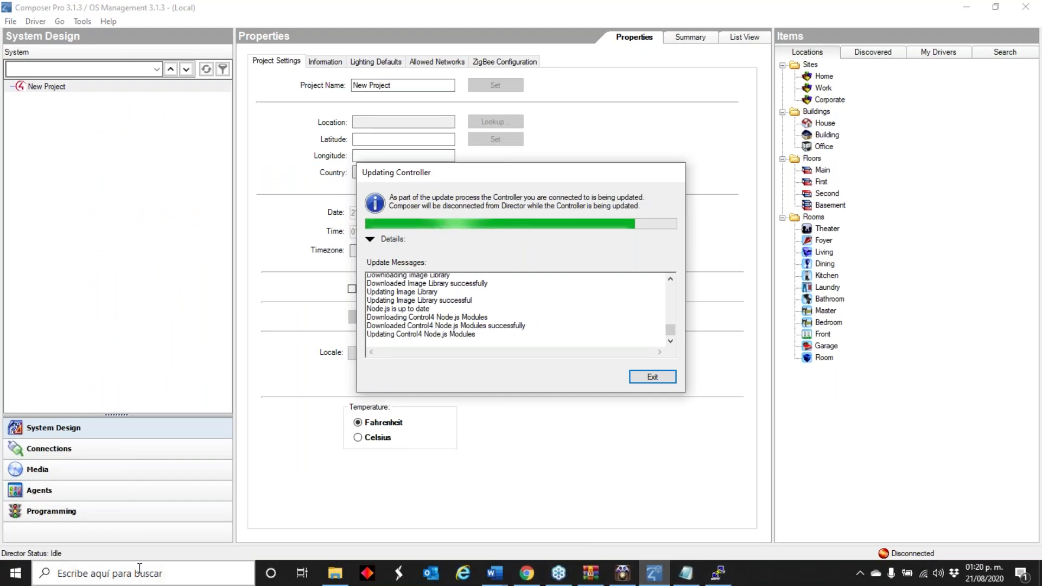
pyautogui.write('2.')
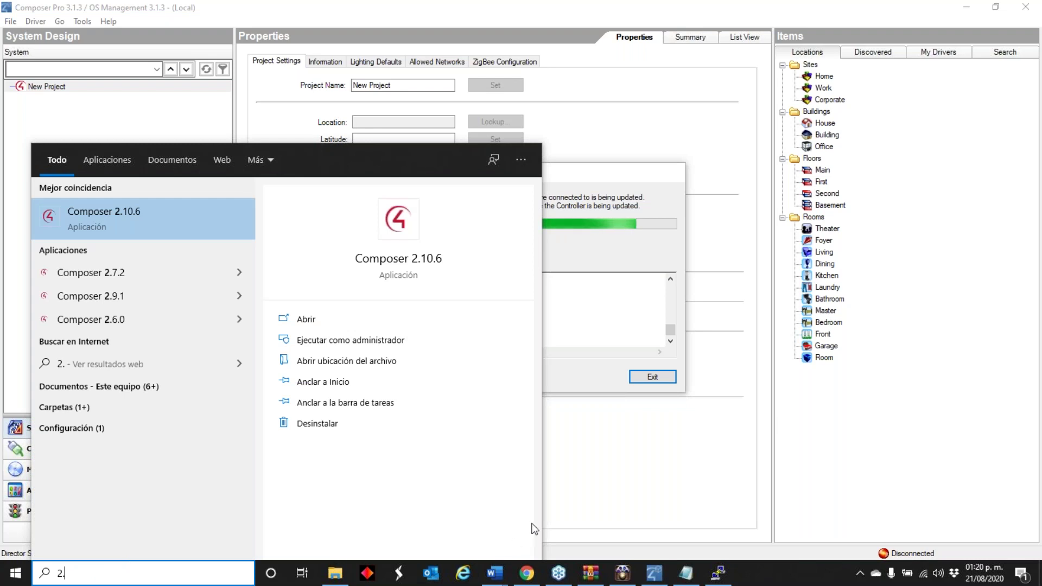
pyautogui.press('Escape')
pyautogui.press('super+s')
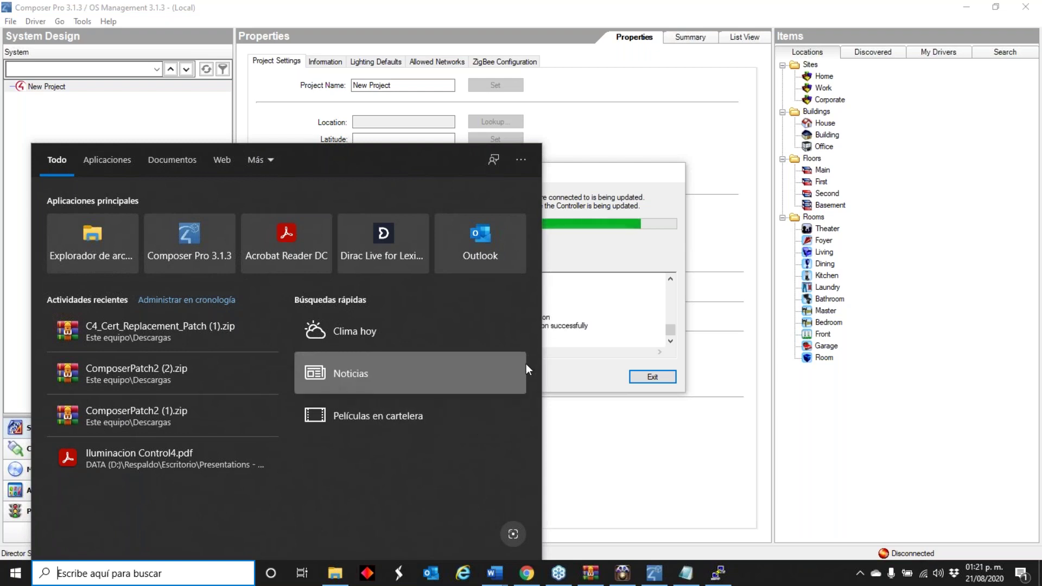
pyautogui.click(718, 574)
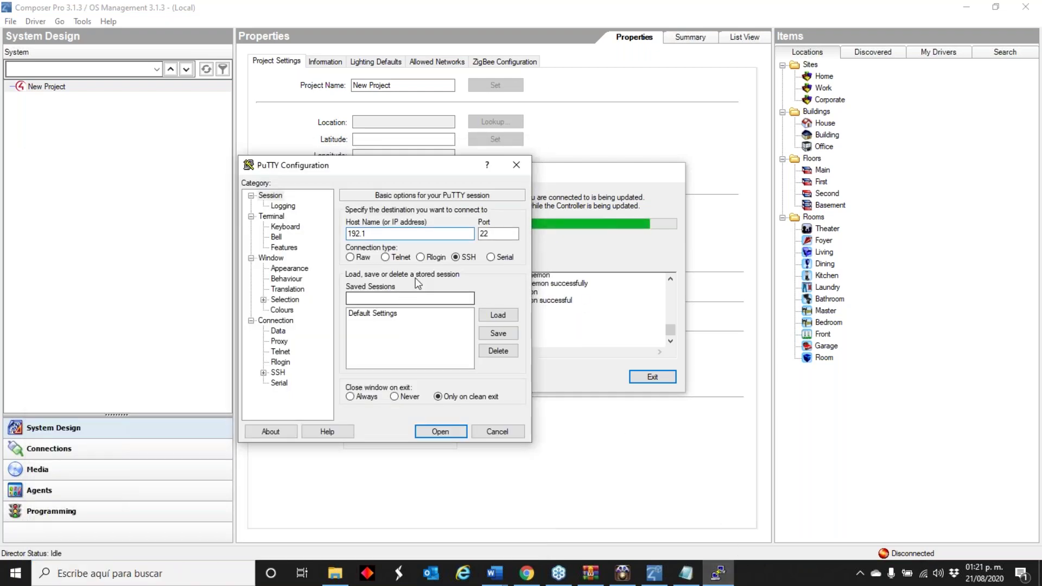
pyautogui.click(135, 573)
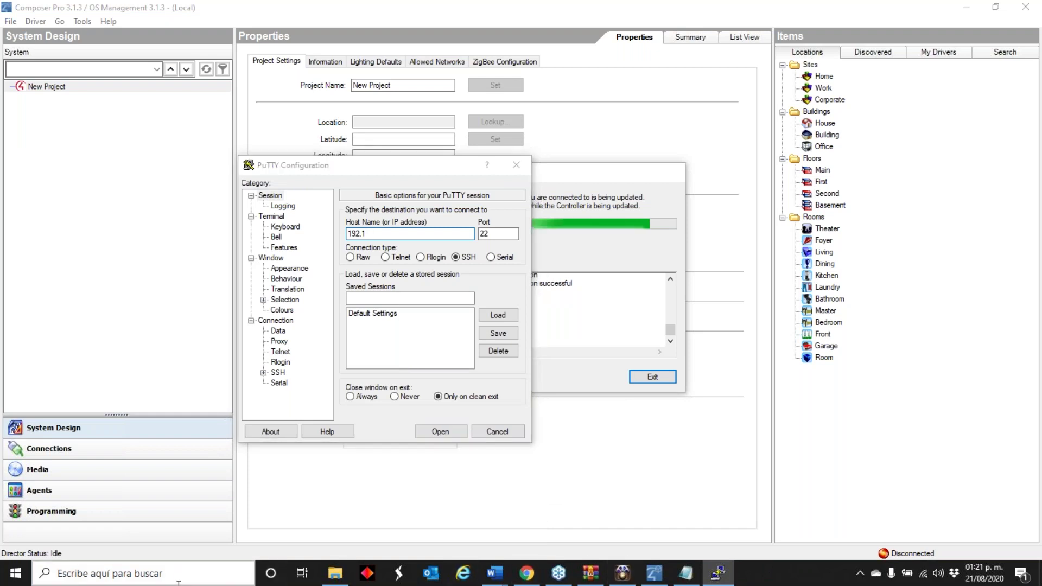
pyautogui.write('2.10.36')
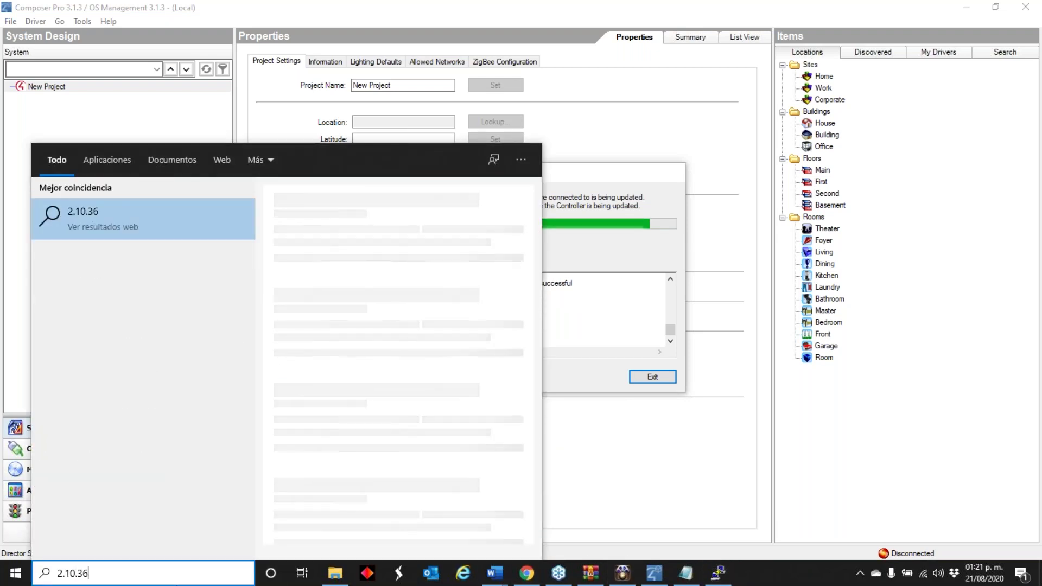
pyautogui.press('BackSpace')
pyautogui.press('BackSpace')
pyautogui.write('6')
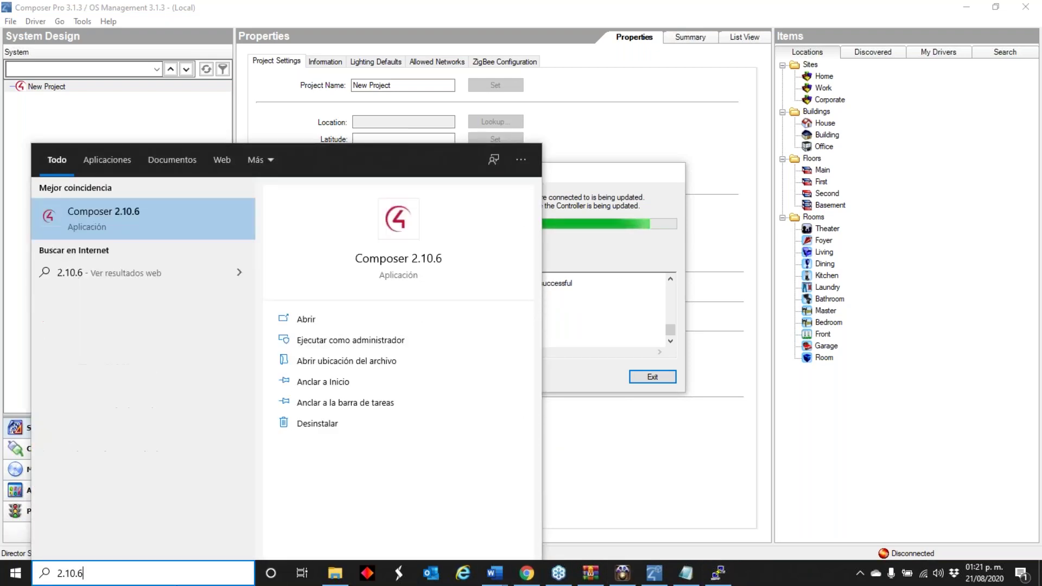
pyautogui.press('Escape')
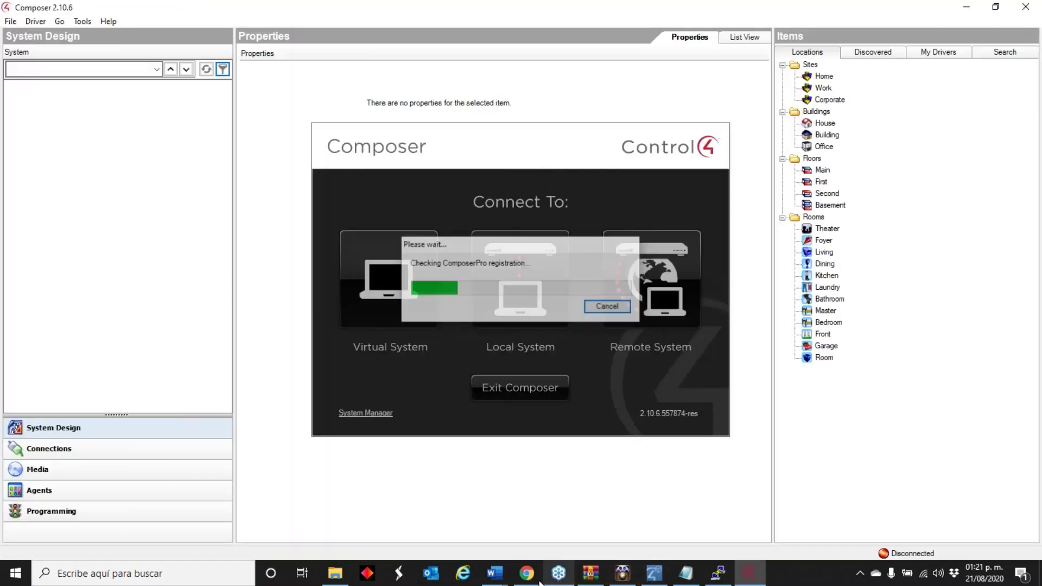
pyautogui.click(527, 573)
pyautogui.click(38, 11)
# - Search the Control4 Tech Community for 'putty'
pyautogui.click(269, 221)
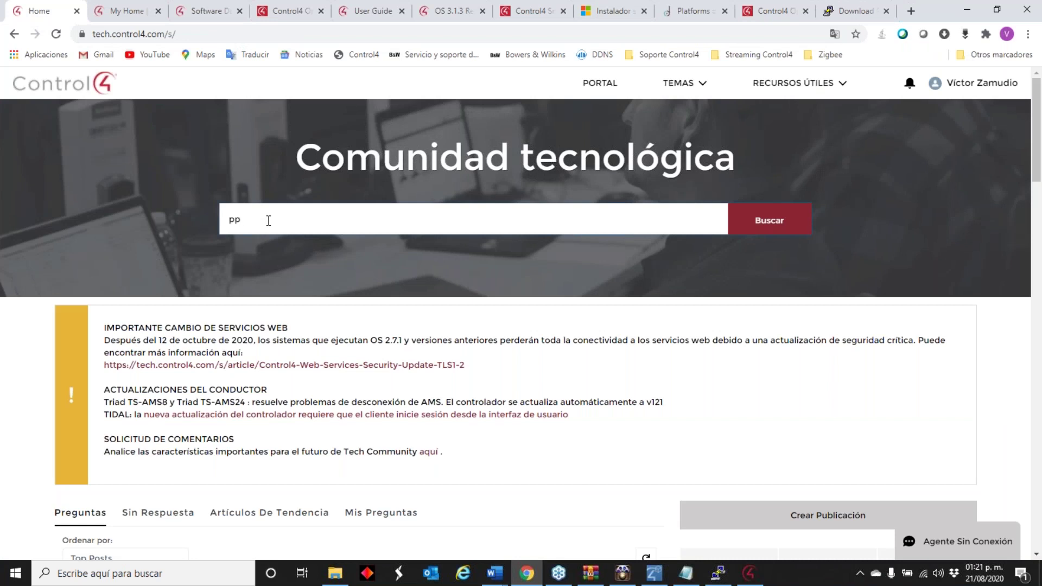
pyautogui.write('ppu')
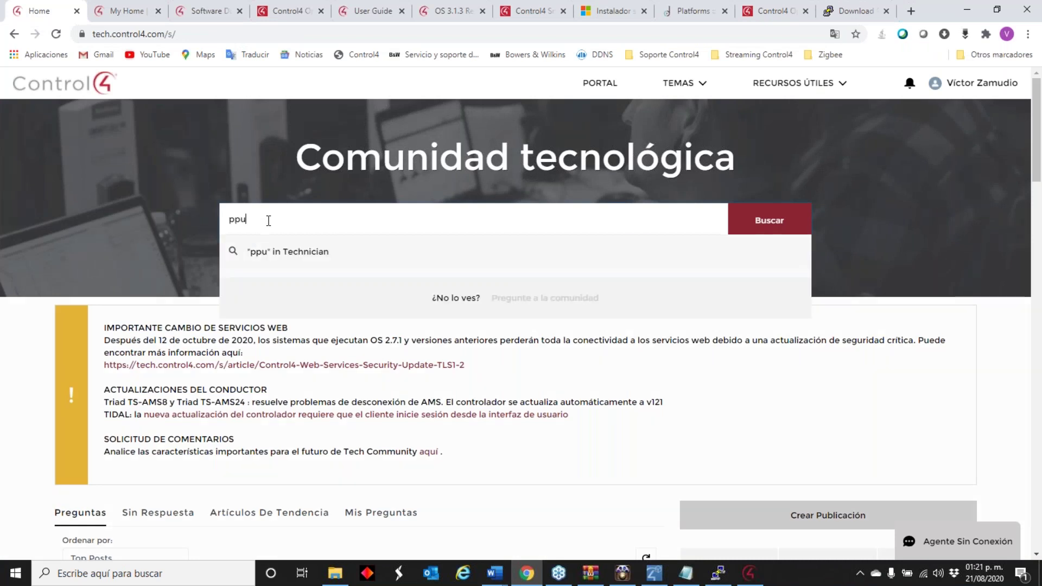
pyautogui.press('BackSpace')
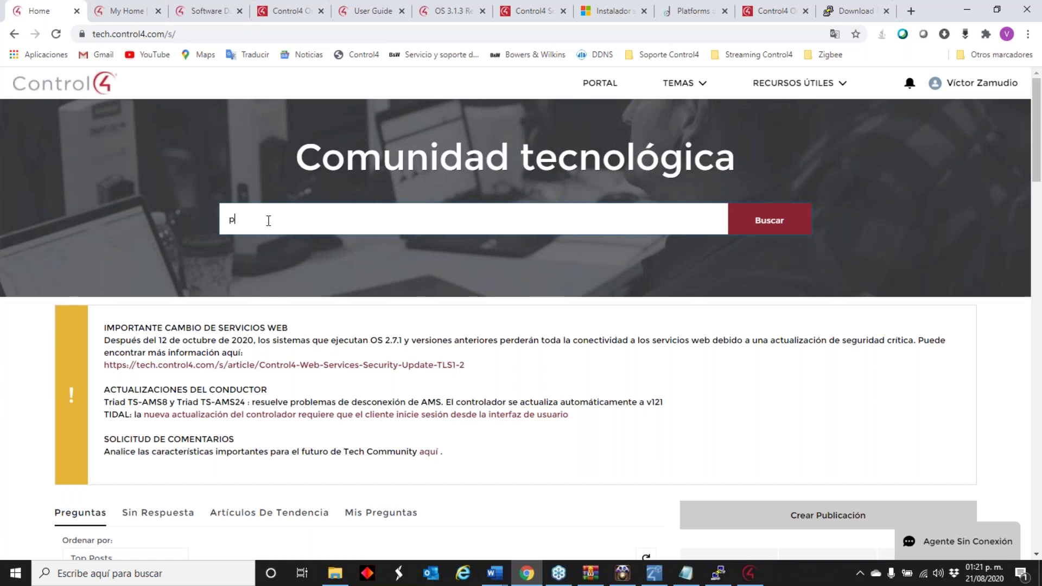
pyautogui.press('Return')
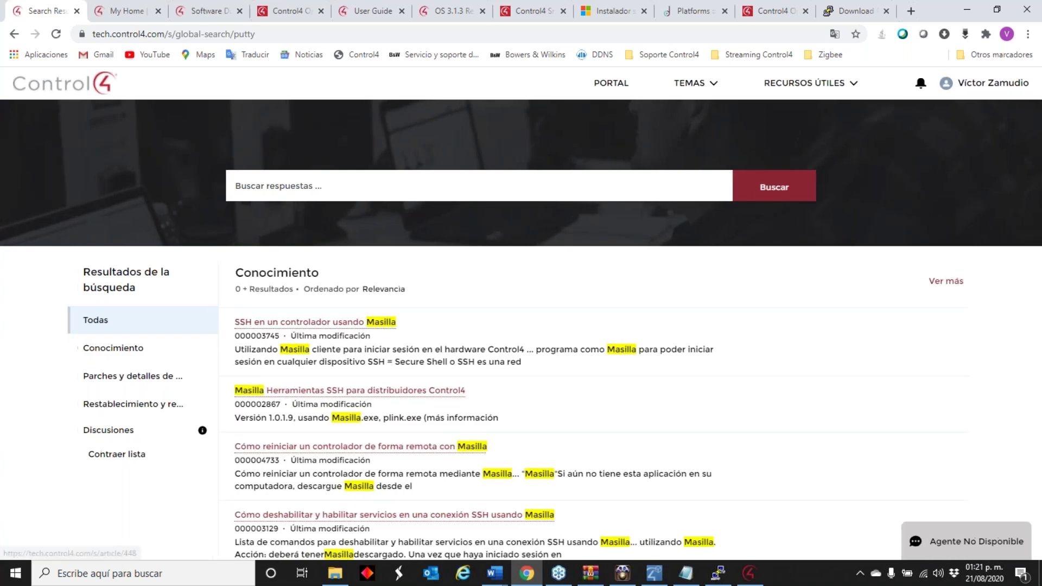
# - Open and read through the 'Putty Tools SSH for Control4 Dealers' article
pyautogui.click(333, 395)
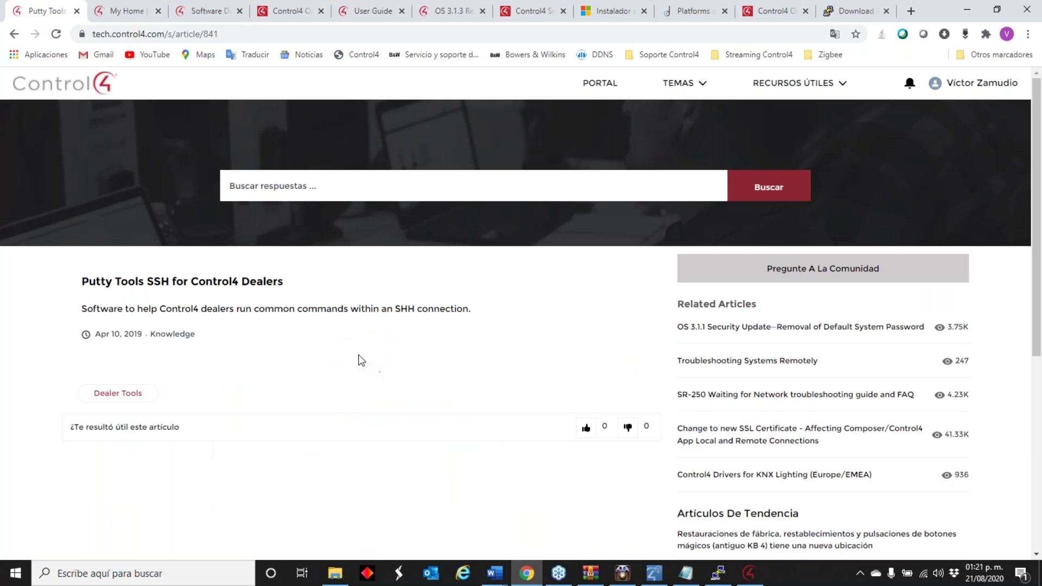
pyautogui.scroll(-12, 325, 342)
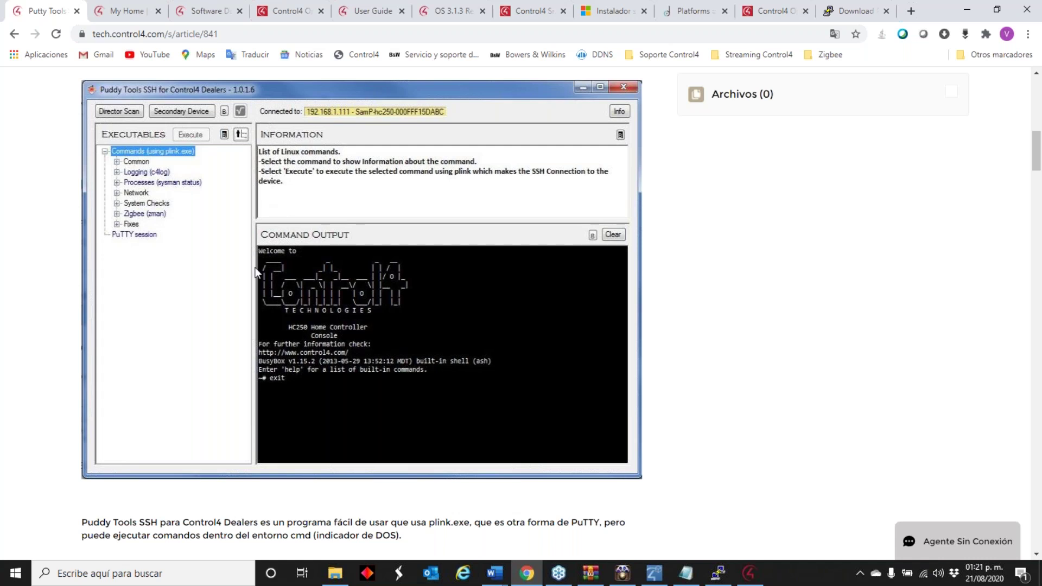
pyautogui.scroll(-3, 255, 271)
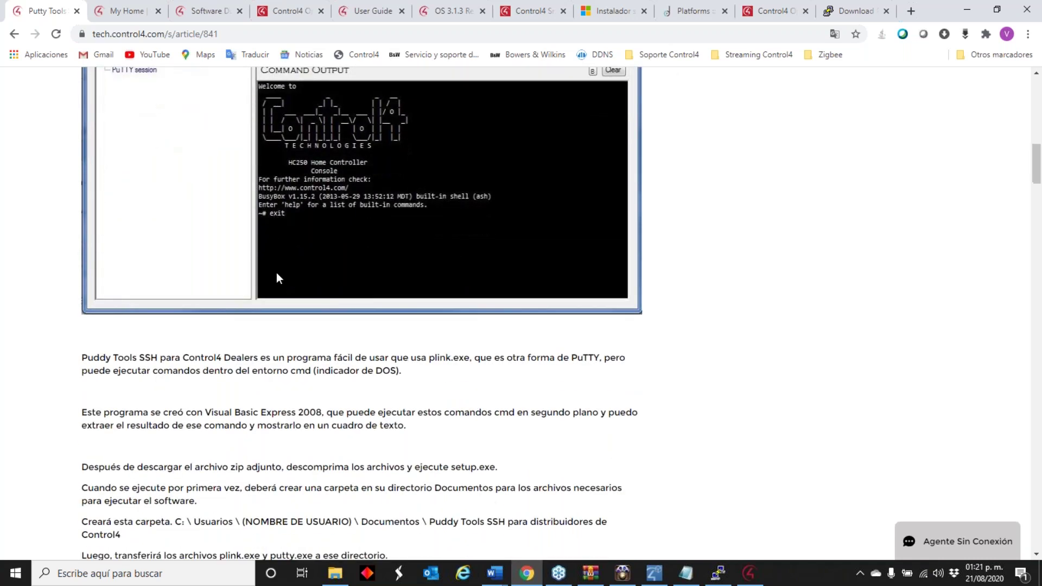
pyautogui.scroll(-4, 275, 272)
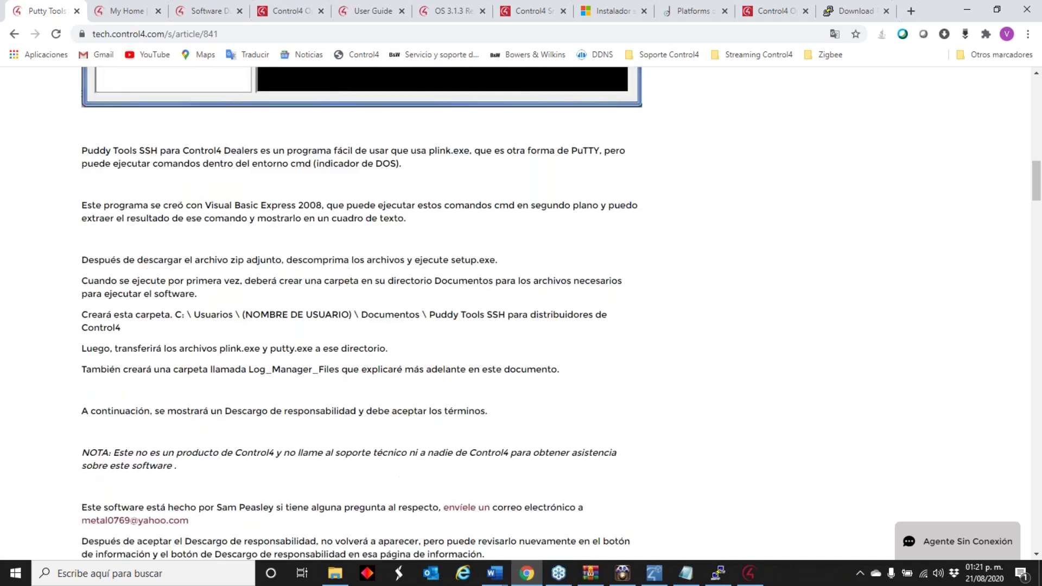
pyautogui.scroll(-3, 326, 206)
pyautogui.scroll(10, 330, 213)
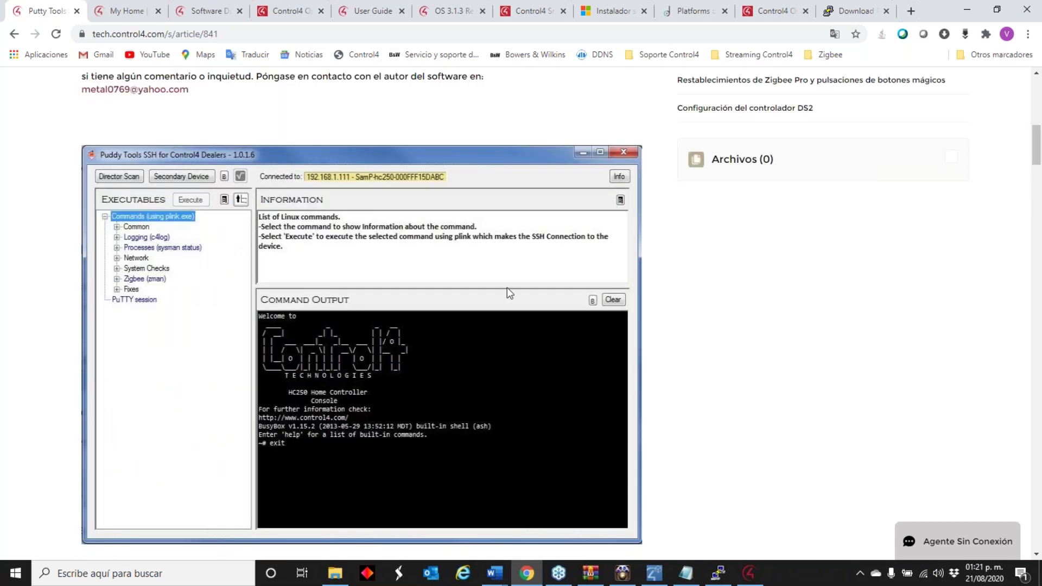
# - List local controllers in Composer, then SSH to 192.168.1.63 in PuTTY, trusting the host key
pyautogui.click(749, 573)
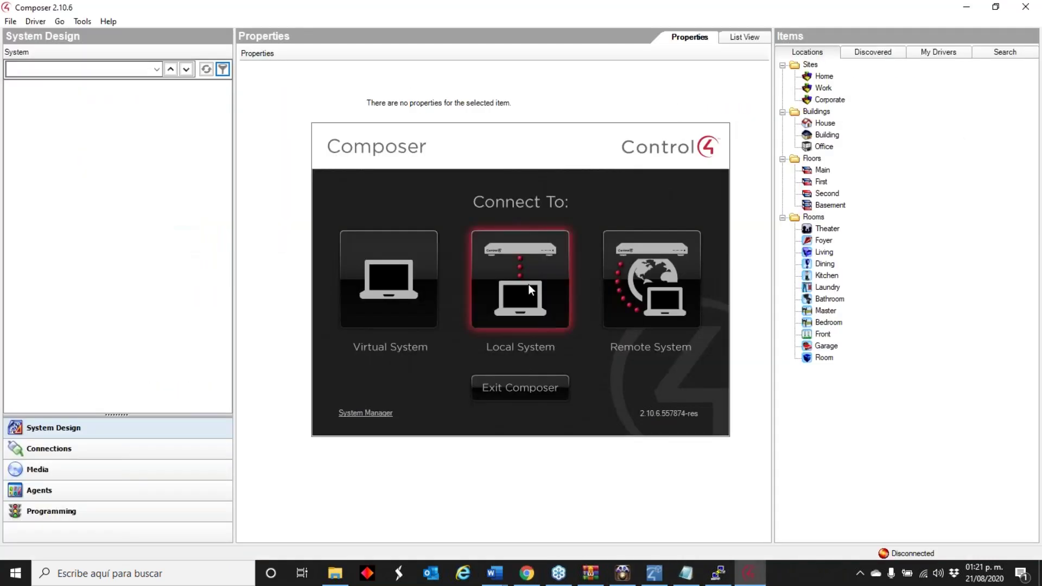
pyautogui.click(525, 280)
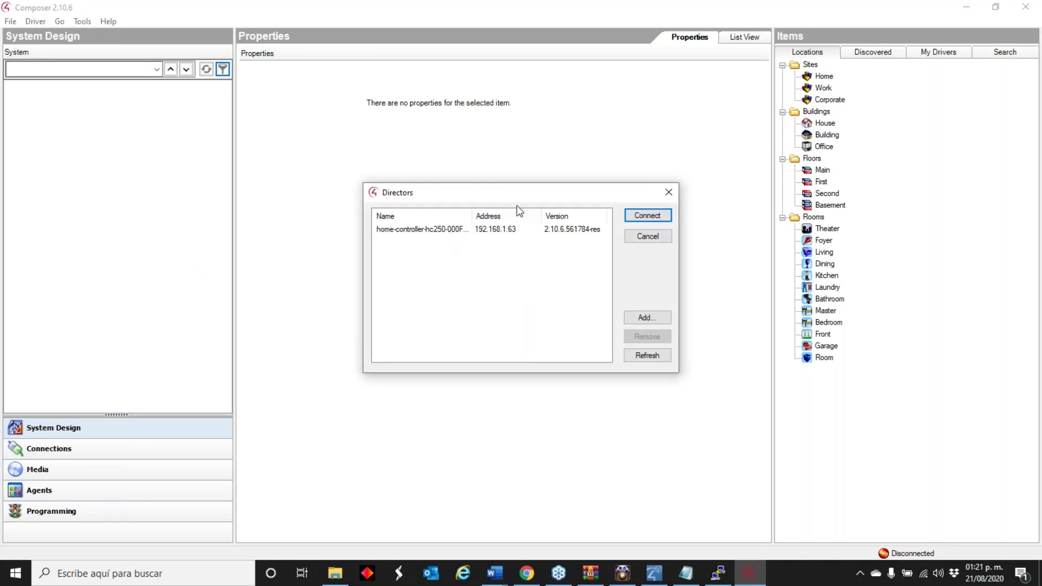
pyautogui.click(719, 574)
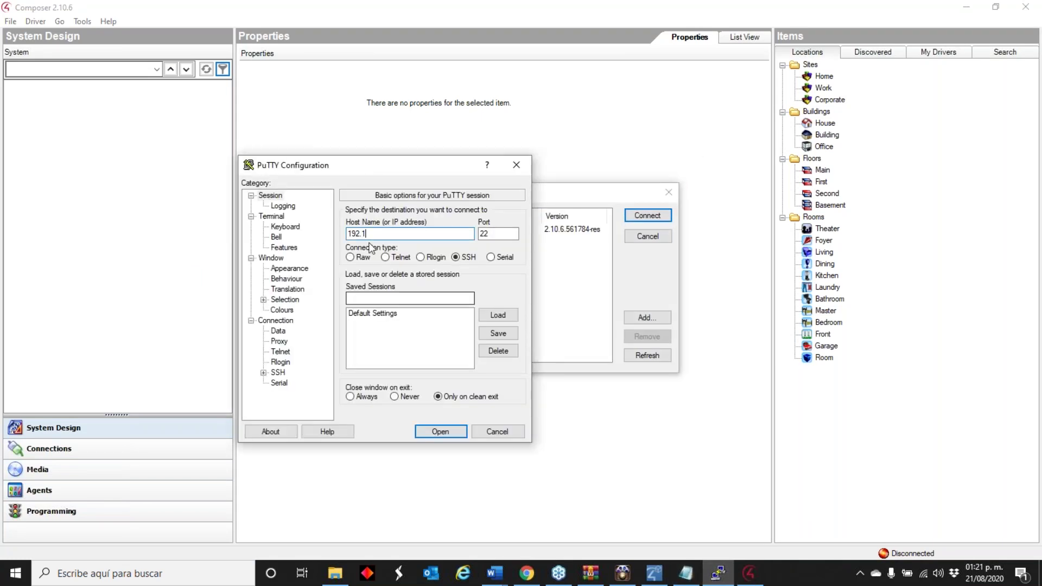
pyautogui.write('192.168.1.63')
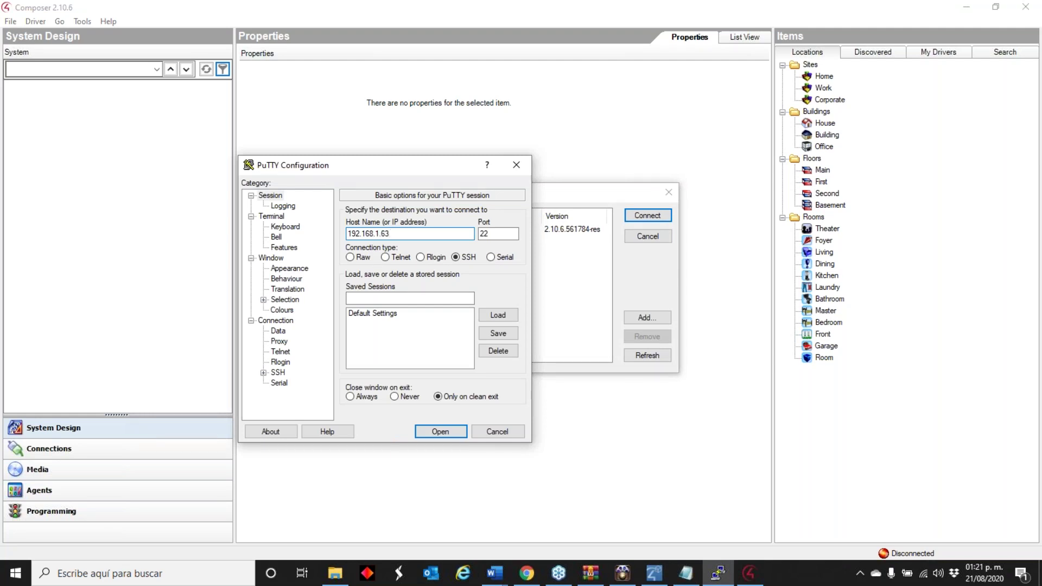
pyautogui.click(433, 433)
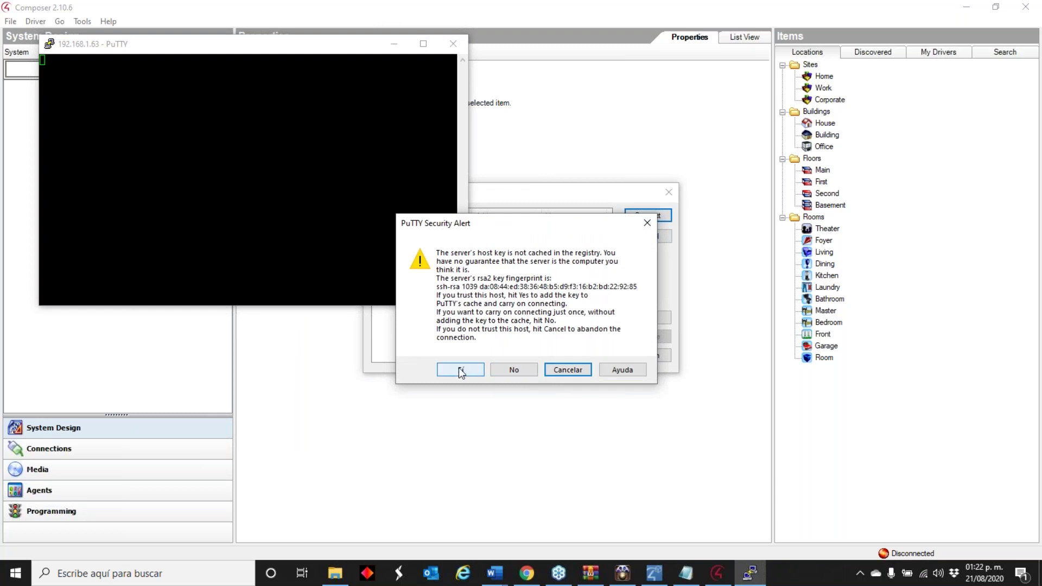
pyautogui.click(461, 369)
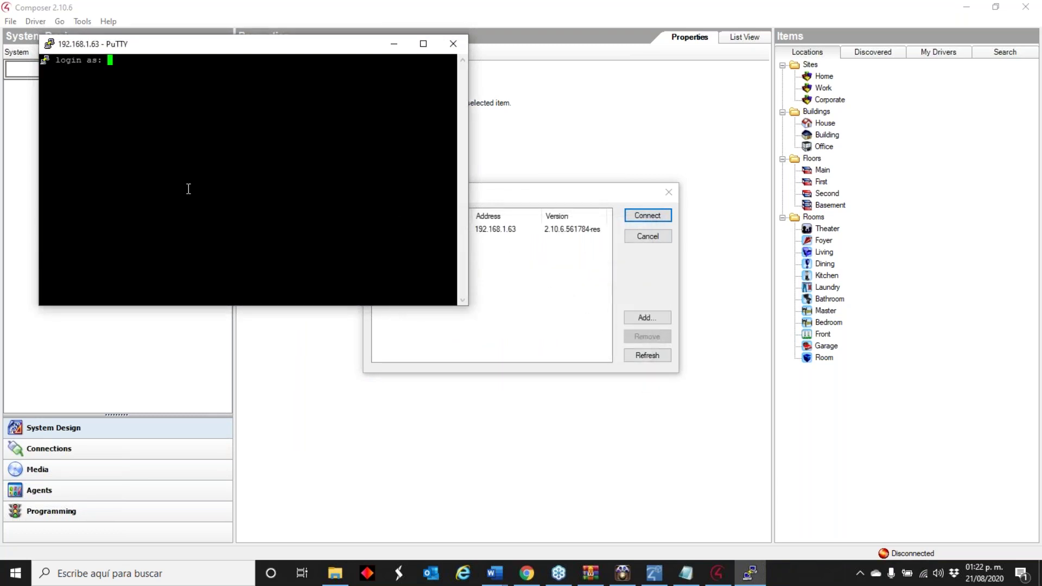
# - Log in as root and submit the password, reaching the password prompt again
pyautogui.write('toor')
pyautogui.press('BackSpace')
pyautogui.press('BackSpace')
pyautogui.press('BackSpace')
pyautogui.press('BackSpace')
pyautogui.press('BackSpace')
pyautogui.write('root')
pyautogui.press('Return')
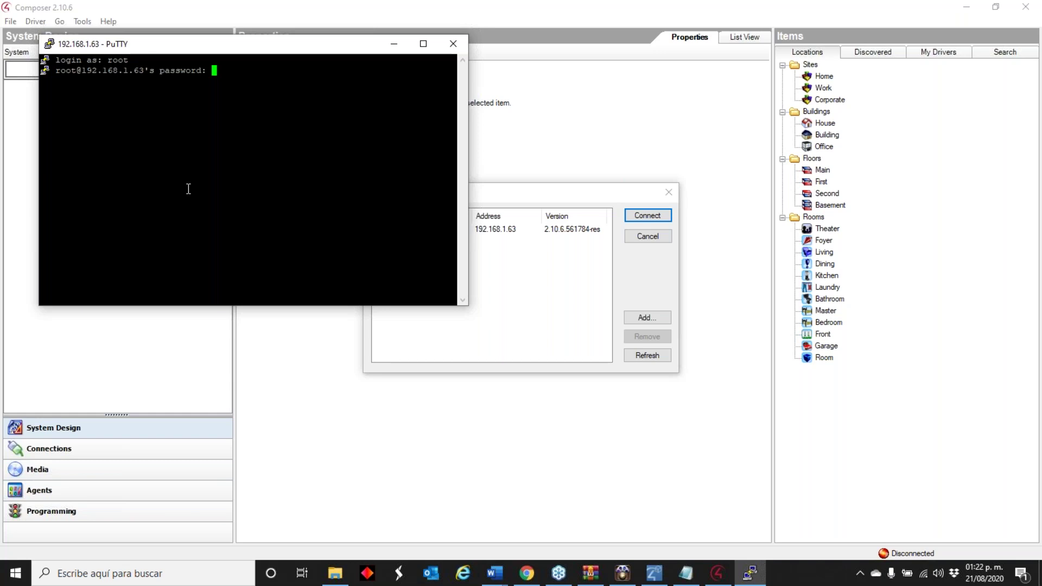
pyautogui.press('Return')
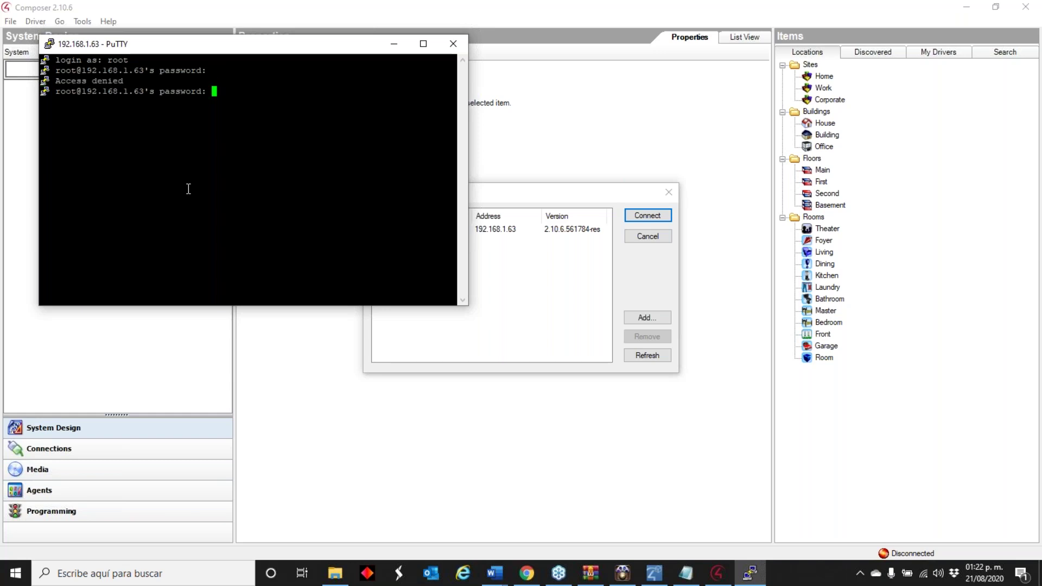
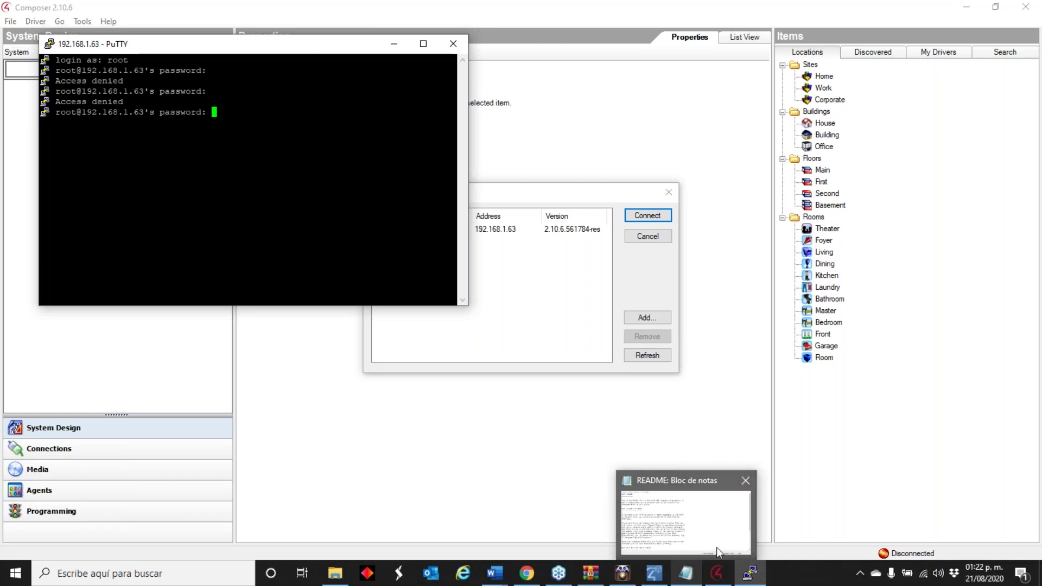
pyautogui.click(335, 573)
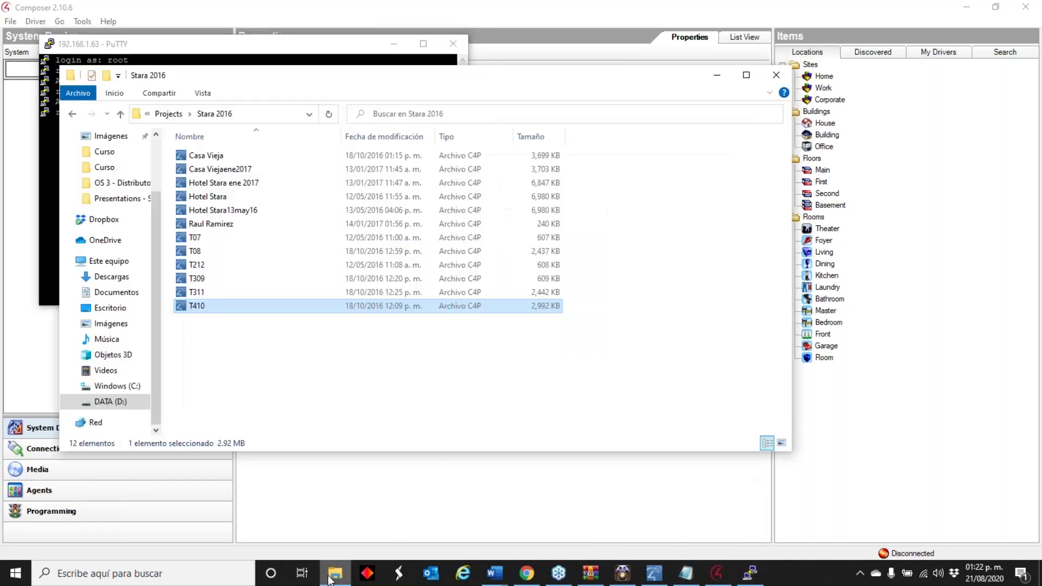
pyautogui.moveTo(483, 85); pyautogui.dragTo(413, 368)
pyautogui.click(645, 358)
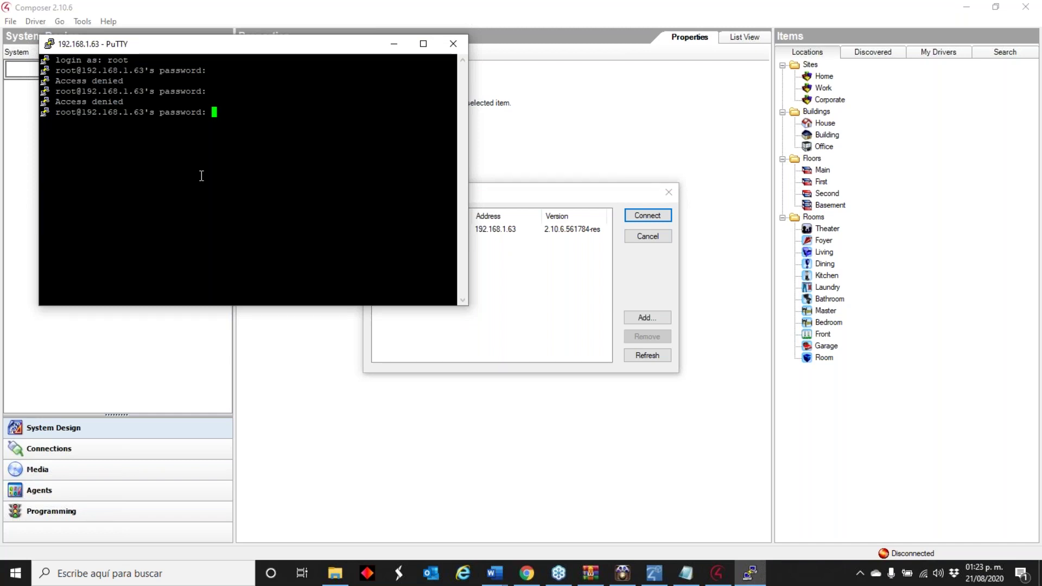
# - Switch from PuTTY to the Chrome browser showing the Control4 Puddy Tools article
pyautogui.click(526, 573)
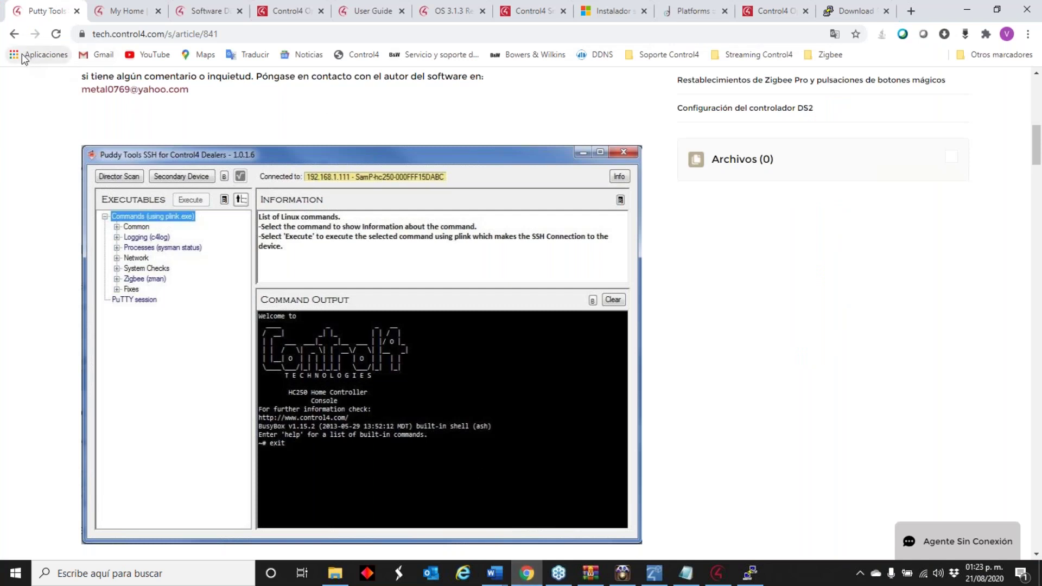
# - Go back to the putty search results and open 'Cómo reiniciar un controlador de forma remota con Putty'
pyautogui.click(15, 34)
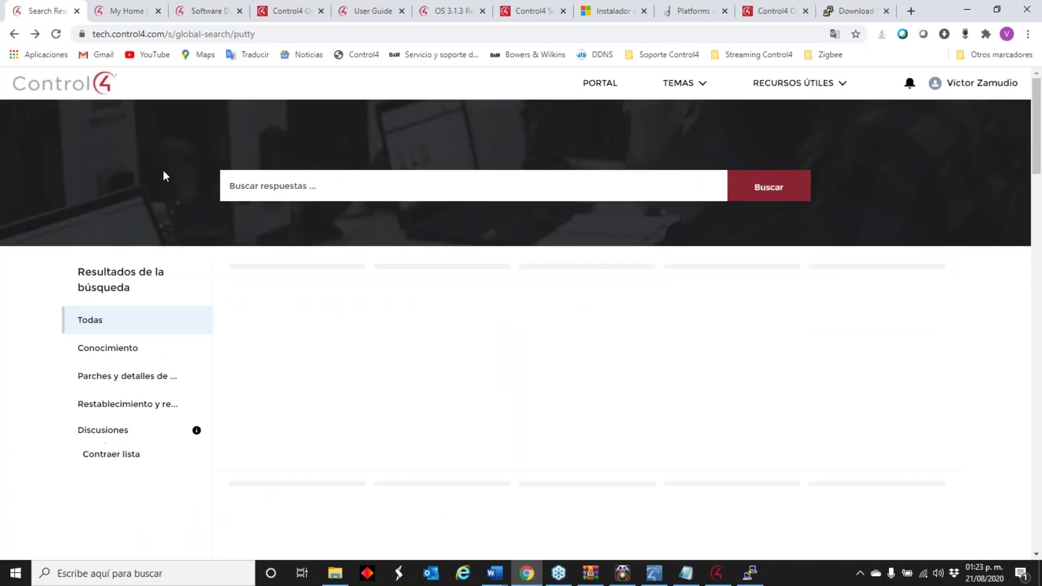
pyautogui.scroll(-1, 299, 250)
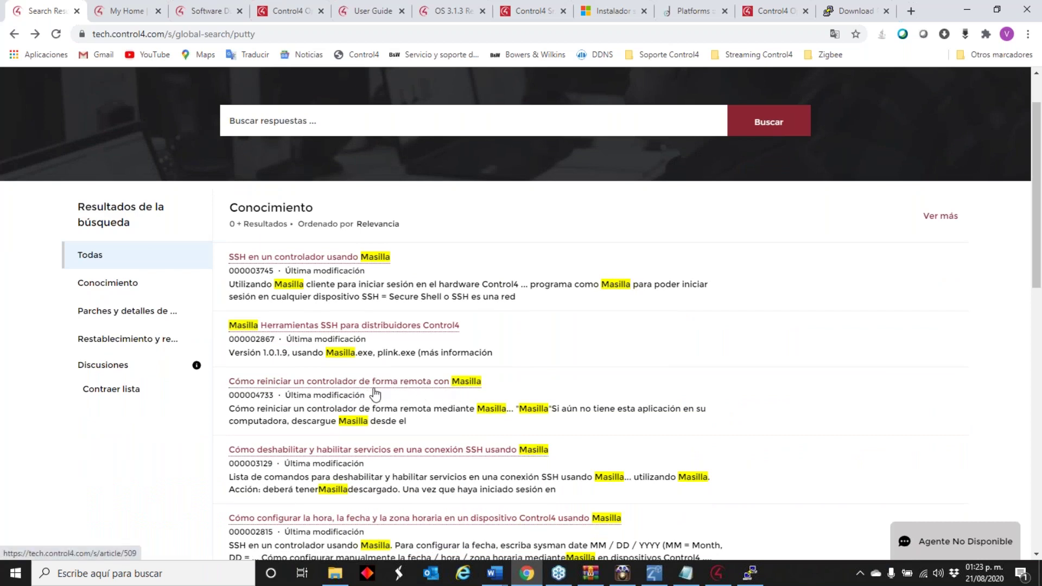
pyautogui.moveTo(373, 392)
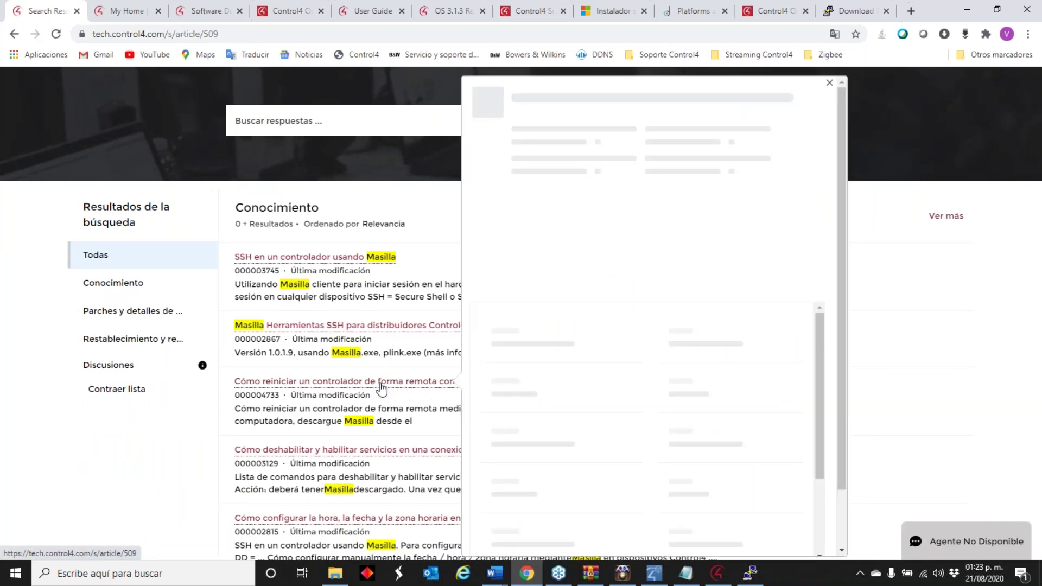
pyautogui.click(378, 389)
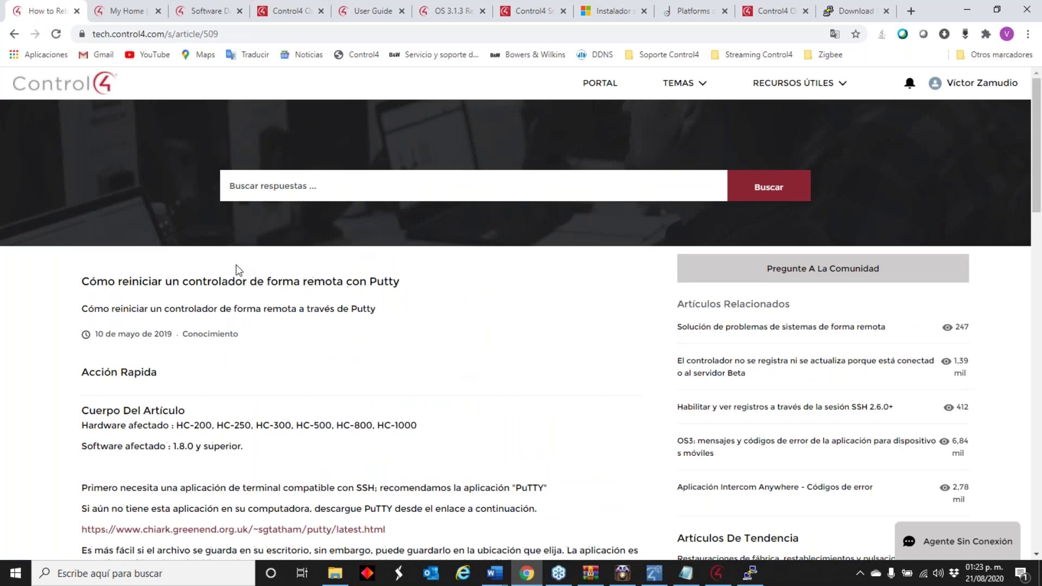
# - Find and select the default root password in article 509, then return to PuTTY
pyautogui.scroll(-5, 235, 271)
pyautogui.scroll(-4, 246, 315)
pyautogui.scroll(-4, 245, 314)
pyautogui.scroll(-7, 278, 315)
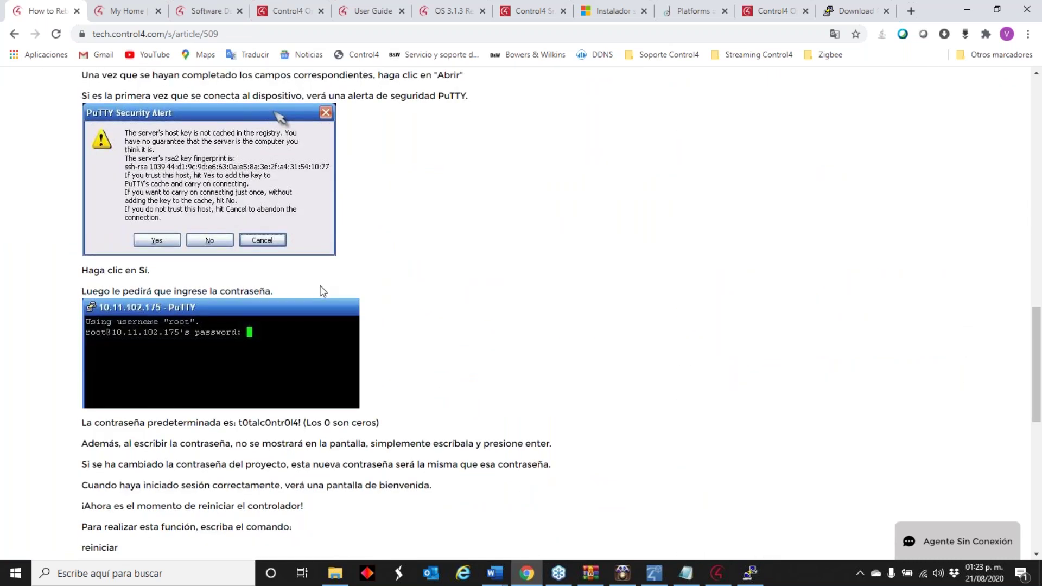
pyautogui.scroll(-6, 318, 319)
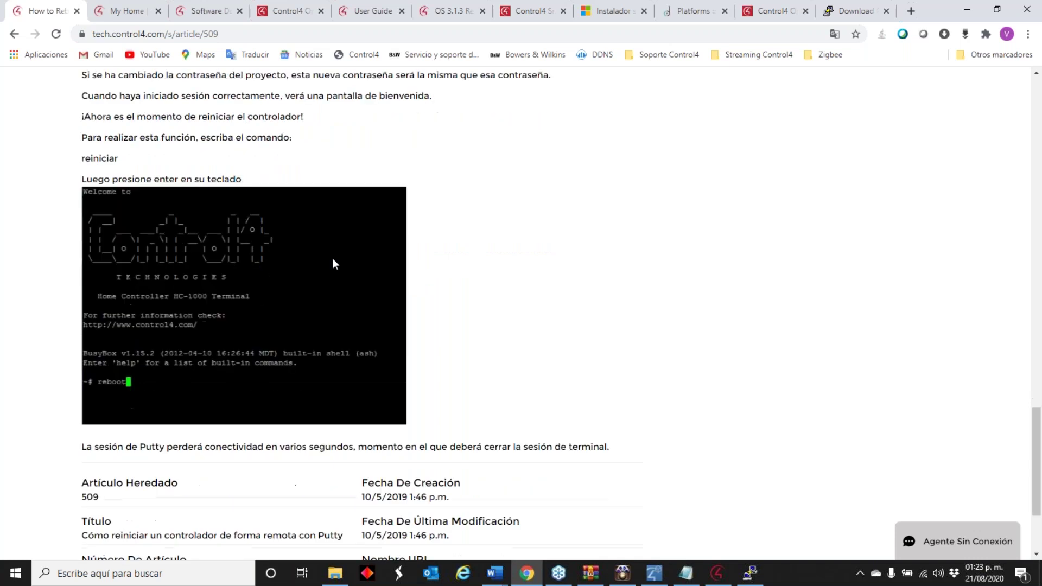
pyautogui.scroll(6, 328, 243)
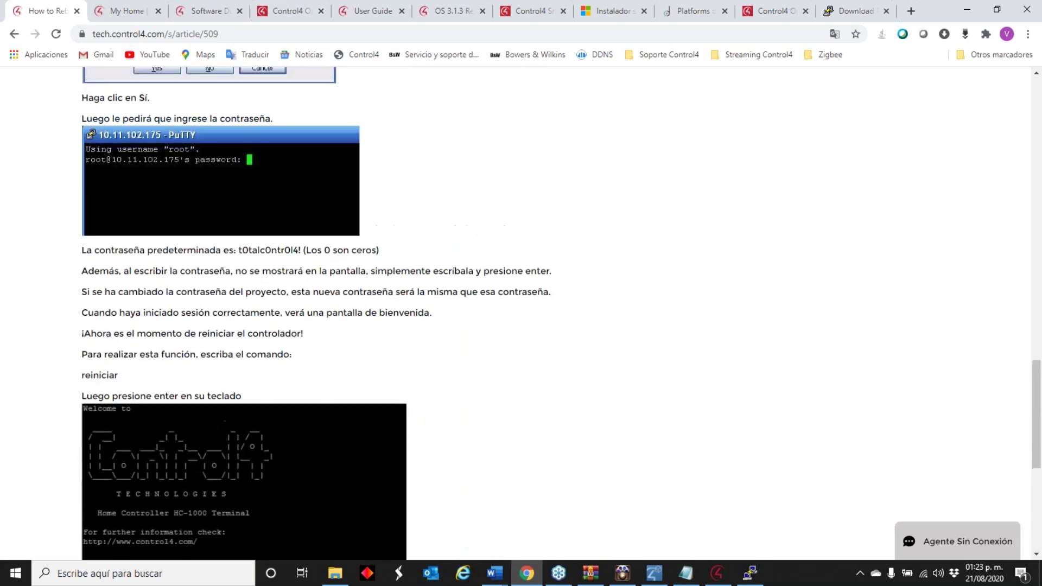
pyautogui.scroll(-4, 328, 241)
pyautogui.scroll(1, 328, 240)
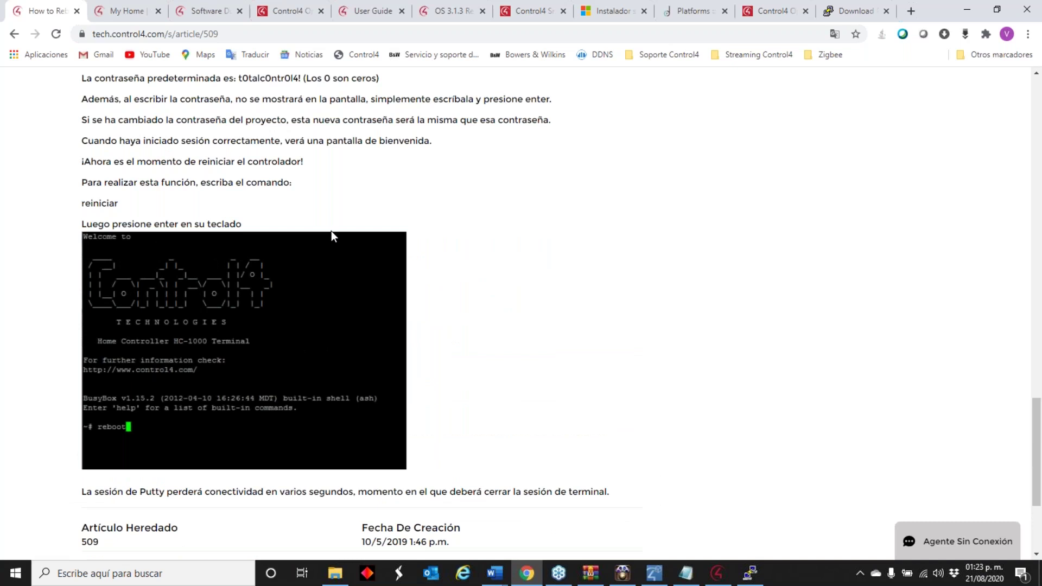
pyautogui.scroll(4, 327, 237)
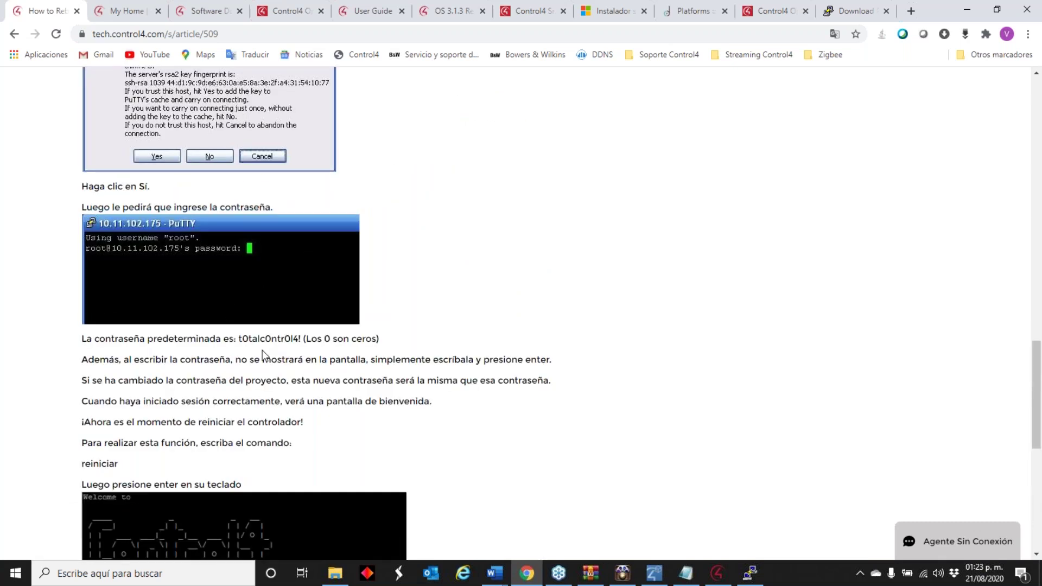
pyautogui.moveTo(300, 338); pyautogui.dragTo(243, 338)
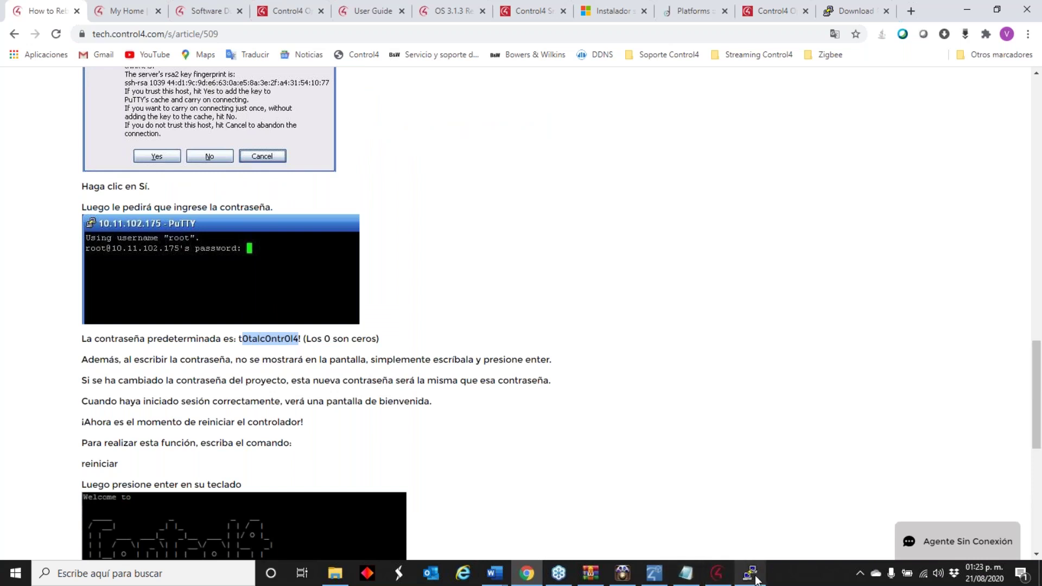
pyautogui.click(750, 574)
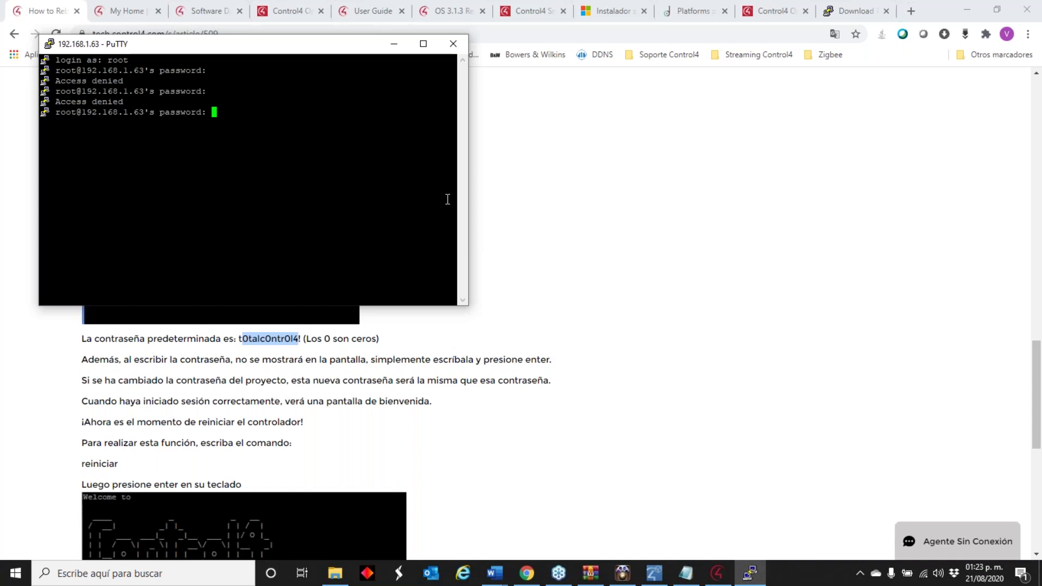
# - Submit the default root password to reach the HC-250 welcome banner, then maximize the terminal
pyautogui.press('Return')
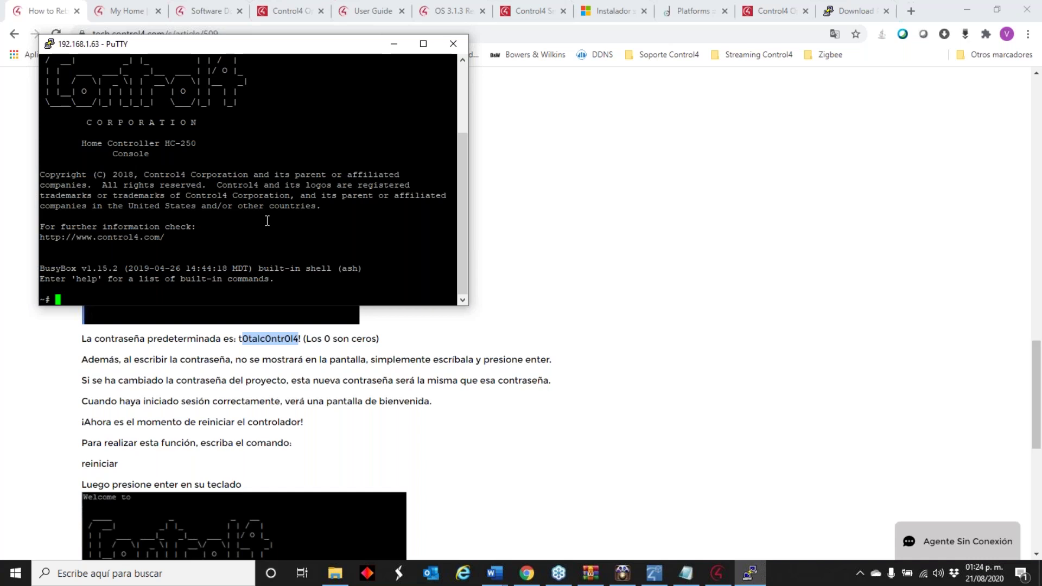
pyautogui.click(423, 45)
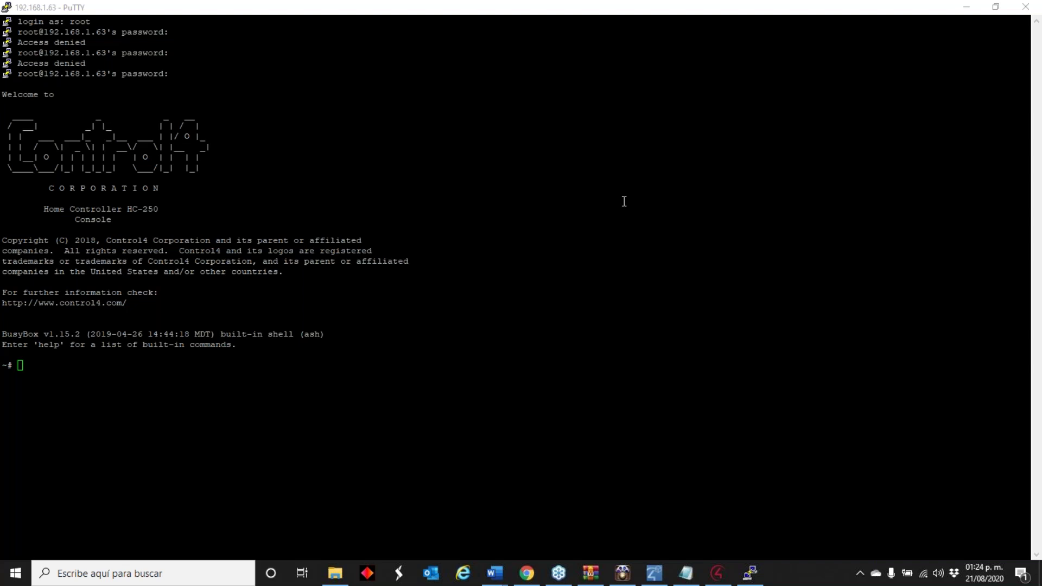
# - Minimize PuTTY and bring up Composer 2.10.6 listing the HC-250 at 192.168.1.63
pyautogui.click(966, 6)
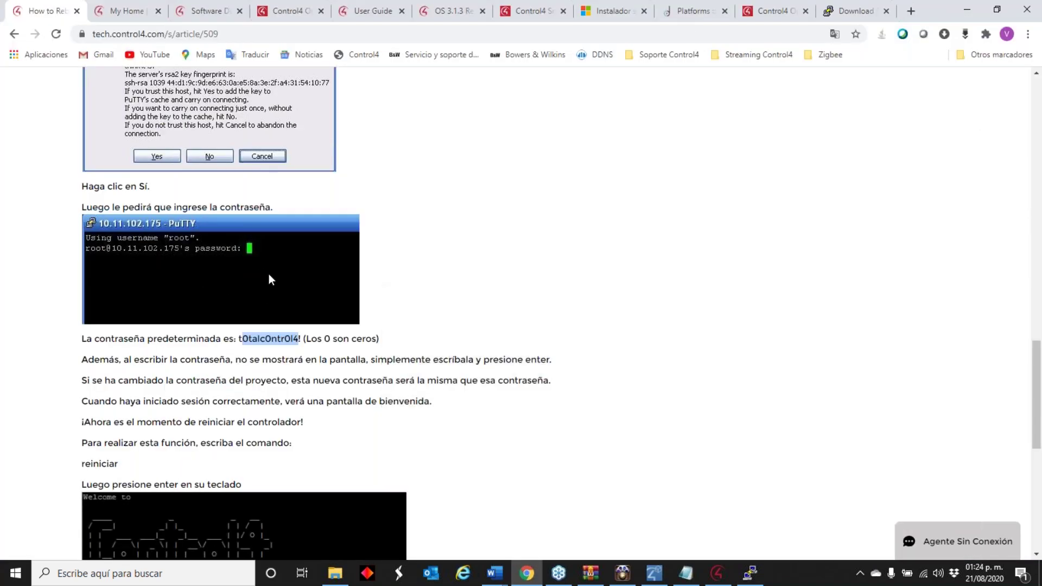
pyautogui.scroll(-9, 367, 214)
pyautogui.scroll(17, 368, 213)
pyautogui.click(718, 575)
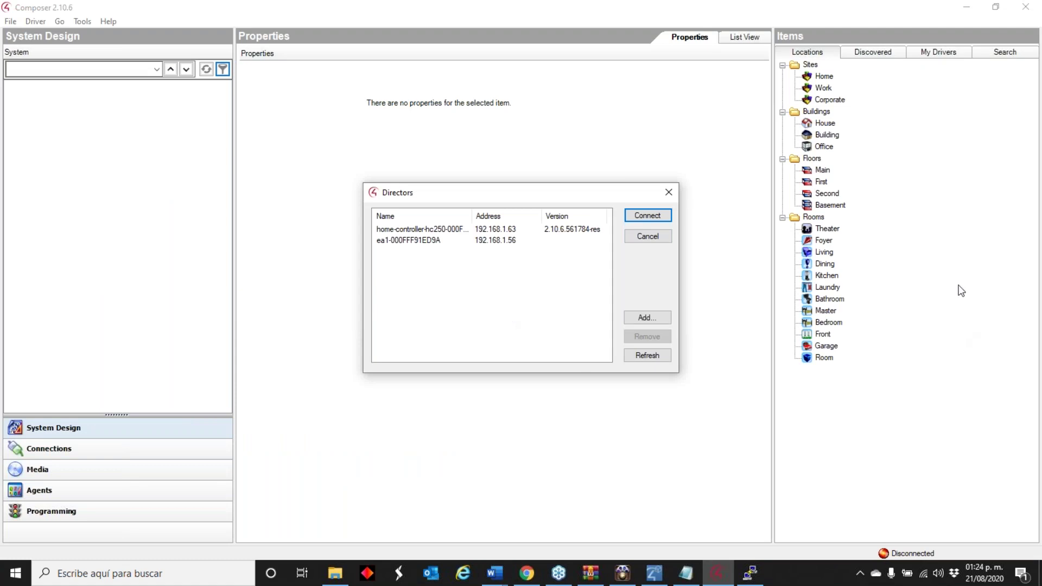